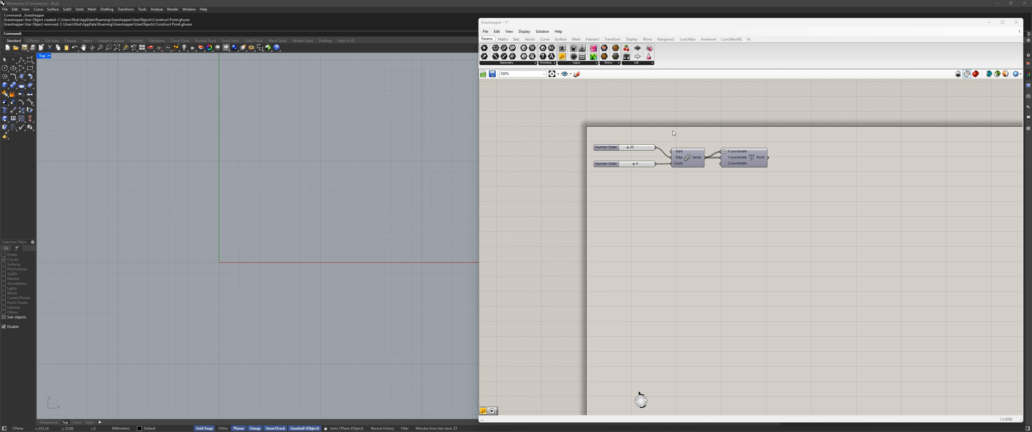
Step: Place a Deconstruct Plane component from the Vector category below the existing definition, and delete it
{"action": "scroll", "coordinate": [673, 130], "scroll_direction": "up", "scroll_amount": 2}
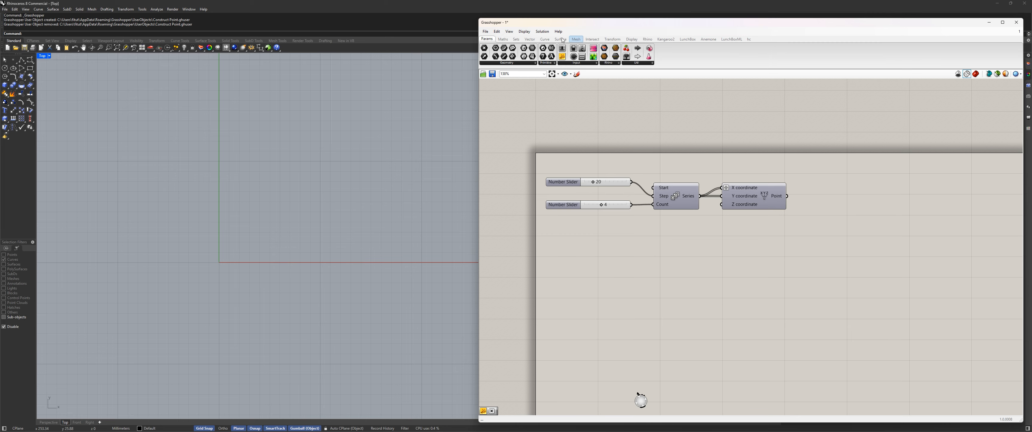
{"action": "left_click", "coordinate": [530, 39]}
{"action": "left_click_drag", "start_coordinate": [529, 49], "coordinate": [627, 255]}
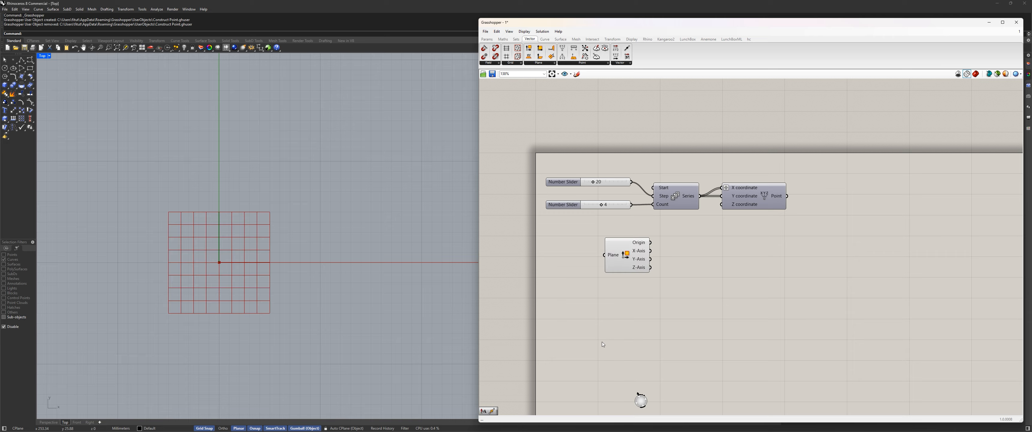
{"action": "left_click_drag", "start_coordinate": [705, 301], "coordinate": [575, 228]}
{"action": "key", "text": "Delete"}
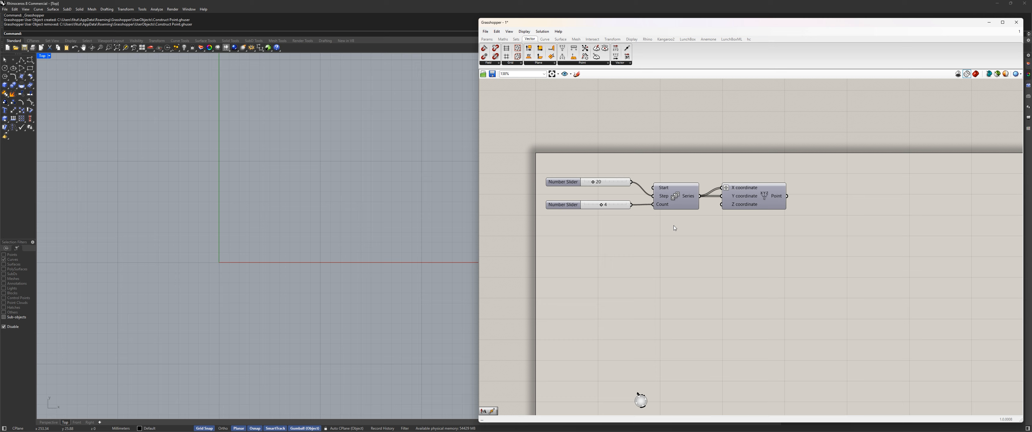
Step: Search for "series" and place a second Series component below the existing one
{"action": "double_click", "coordinate": [700, 262]}
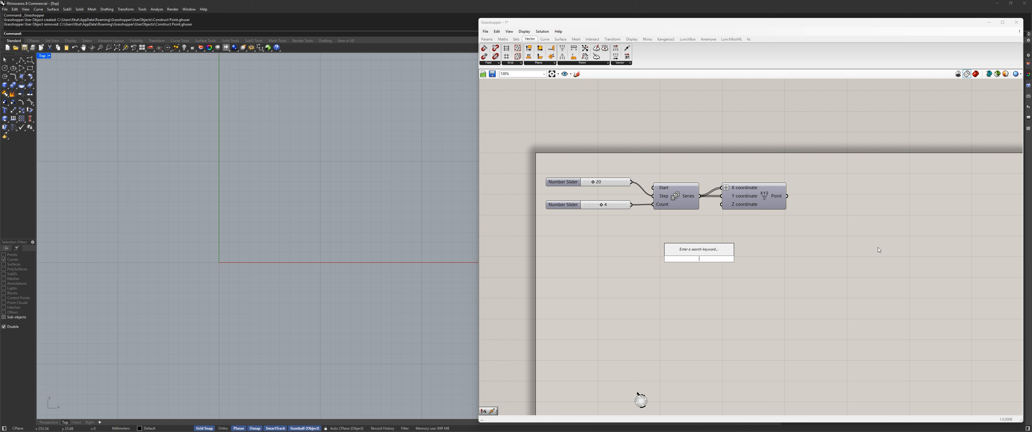
{"action": "type", "text": "series"}
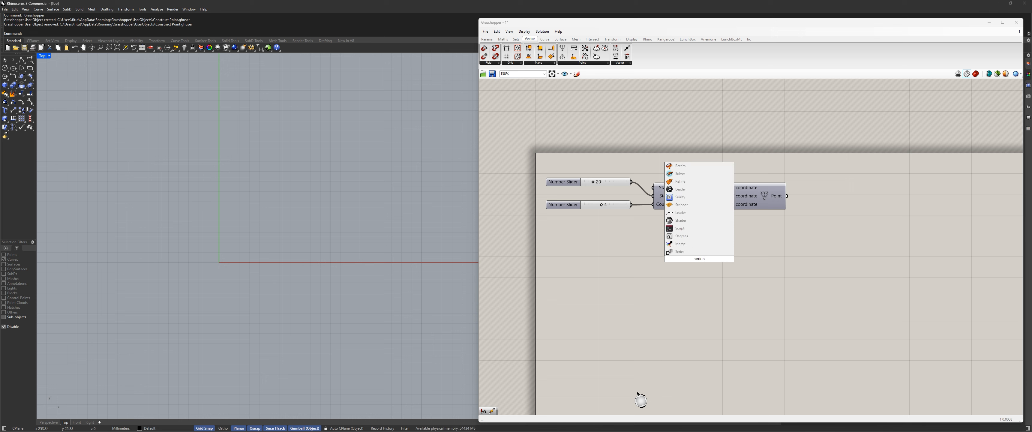
{"action": "left_click", "coordinate": [678, 252]}
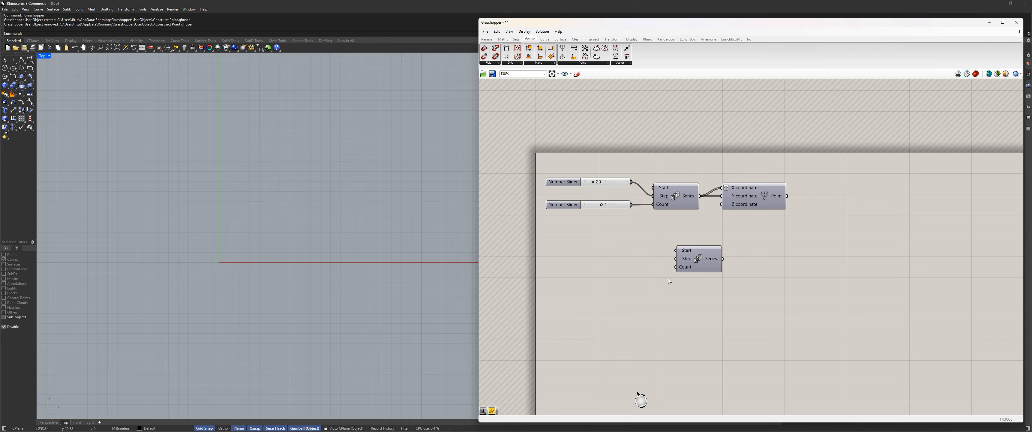
{"action": "left_click_drag", "start_coordinate": [720, 267], "coordinate": [668, 270]}
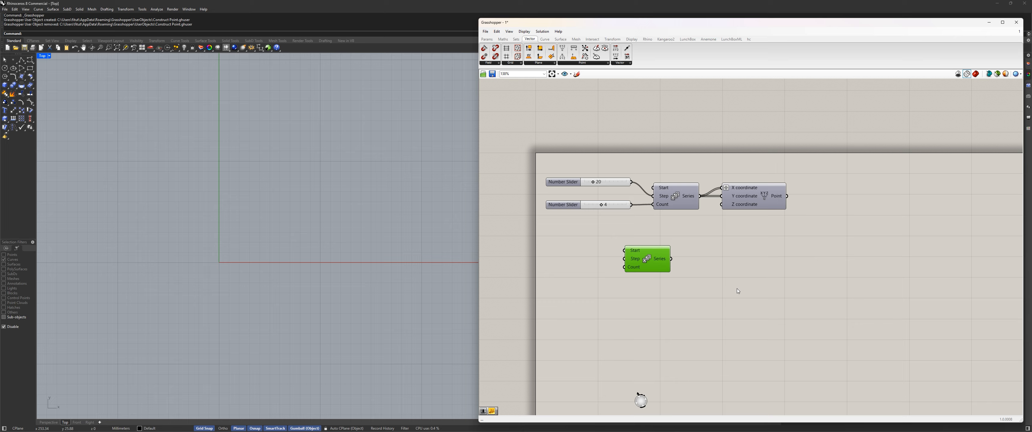
{"action": "left_click", "coordinate": [748, 276]}
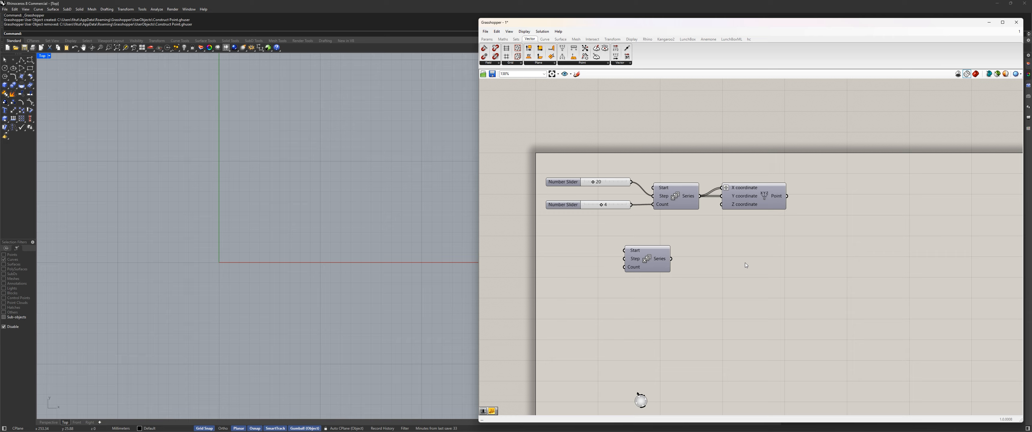
Step: Add an empty Panel beside the new Series component and shift both together slightly away from the existing definition
{"action": "double_click", "coordinate": [733, 255]}
{"action": "type", "text": "panel"}
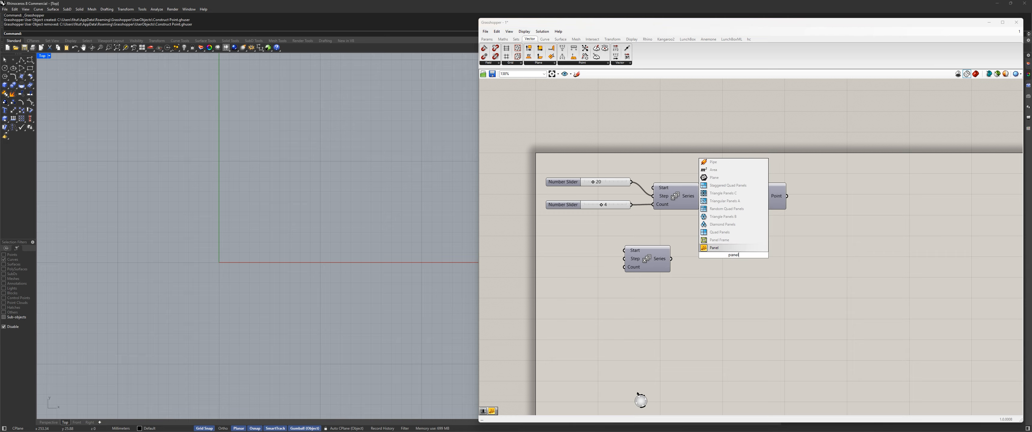
{"action": "key", "text": "Return"}
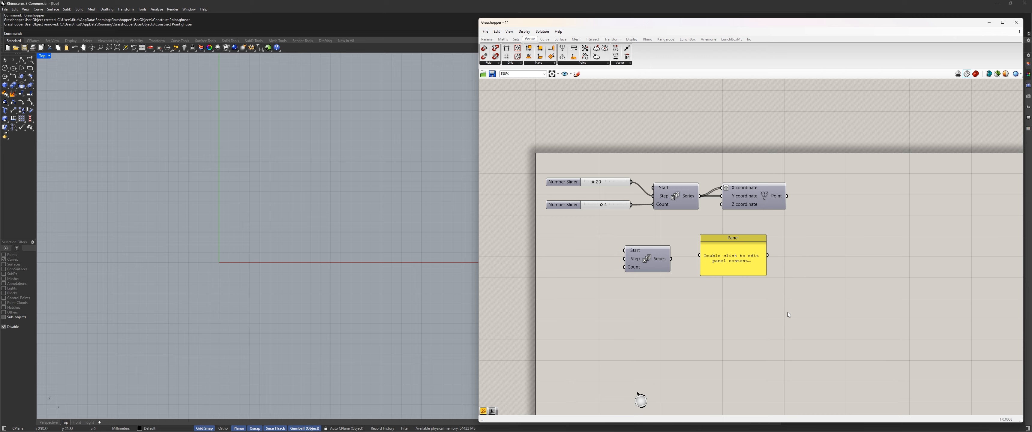
{"action": "left_click_drag", "start_coordinate": [801, 319], "coordinate": [579, 224]}
{"action": "left_click_drag", "start_coordinate": [723, 246], "coordinate": [750, 262]}
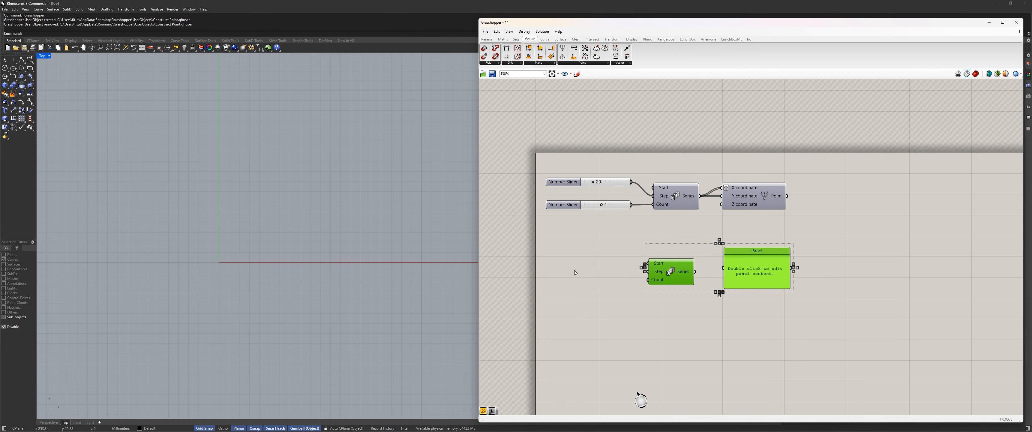
{"action": "left_click", "coordinate": [621, 116]}
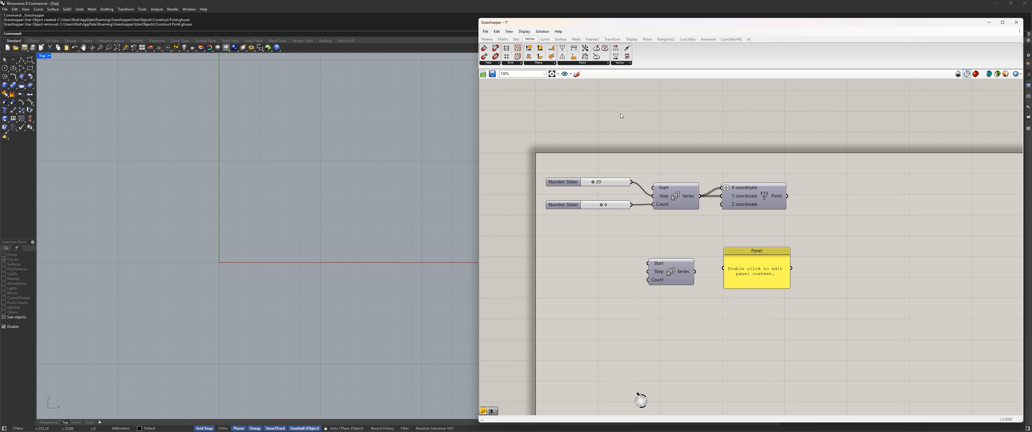
Step: Search for "construct point" and add a second Construct Point component near the new Panel
{"action": "left_click", "coordinate": [777, 195]}
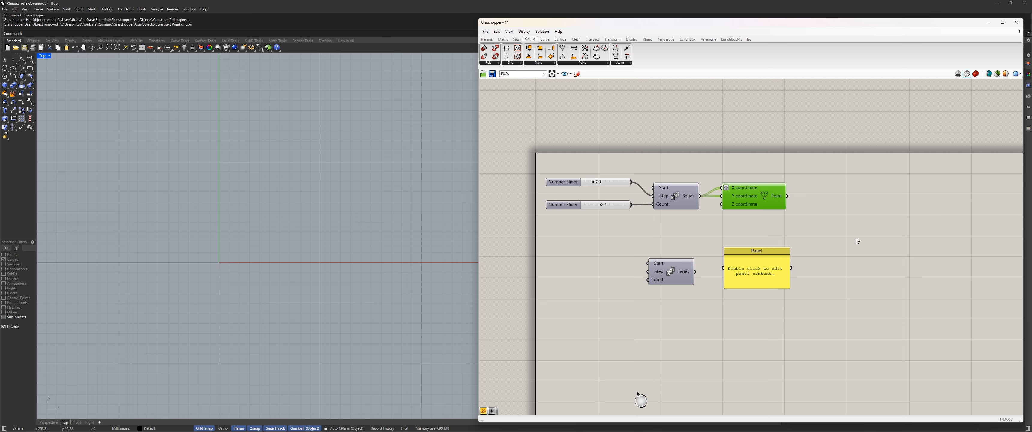
{"action": "double_click", "coordinate": [843, 240]}
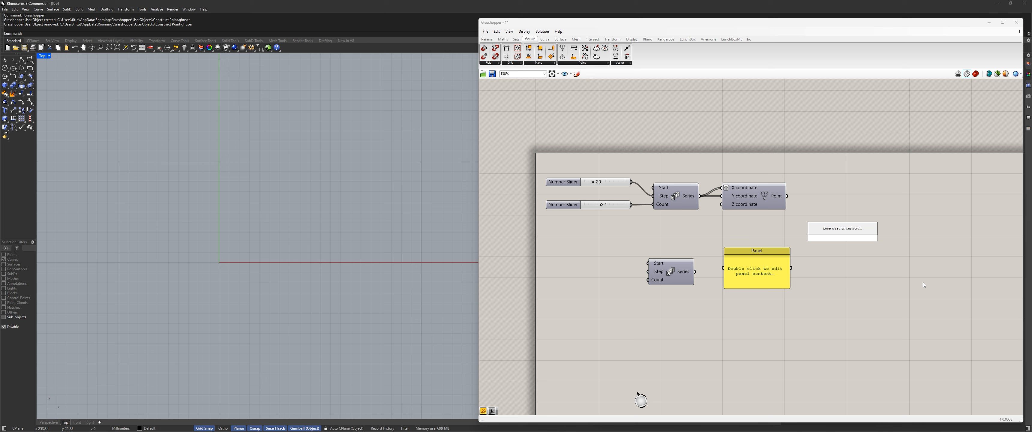
{"action": "type", "text": "const"}
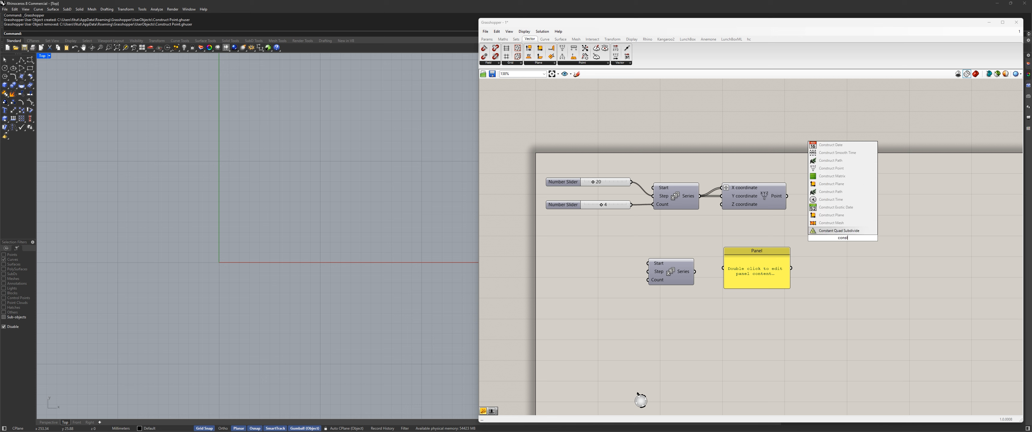
{"action": "type", "text": "ruct poi"}
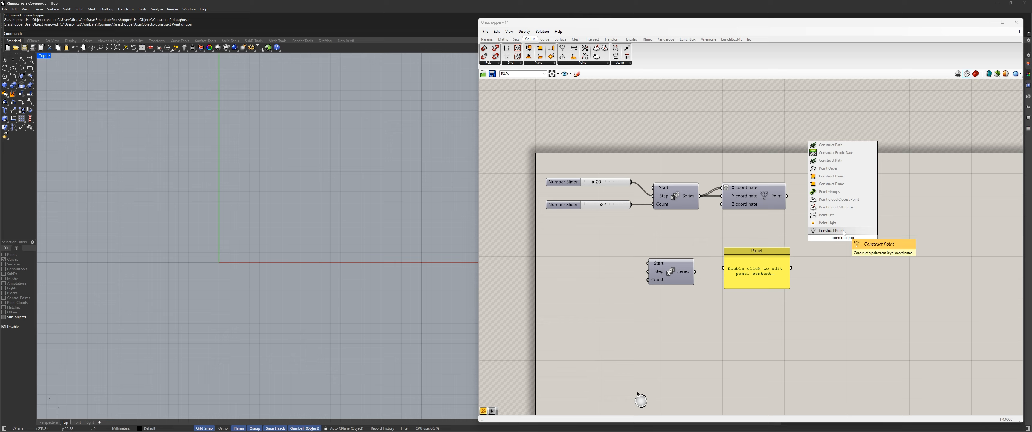
{"action": "left_click", "coordinate": [857, 230]}
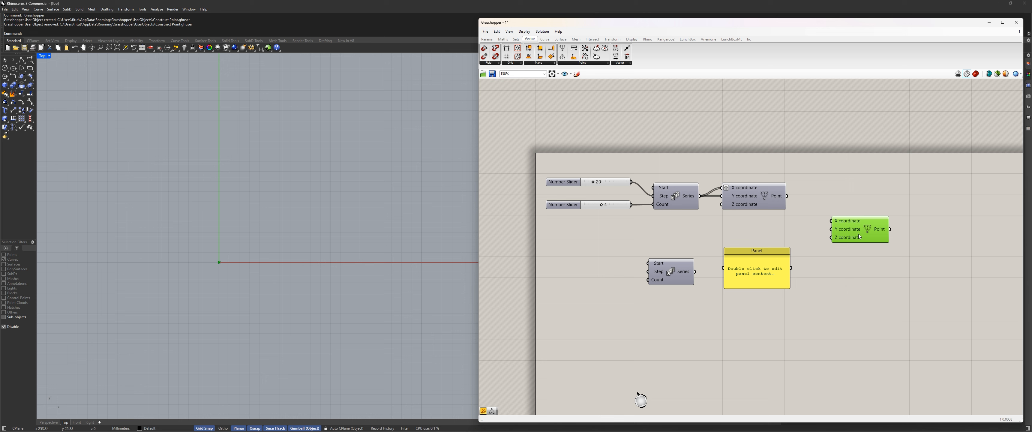
{"action": "left_click", "coordinate": [842, 321]}
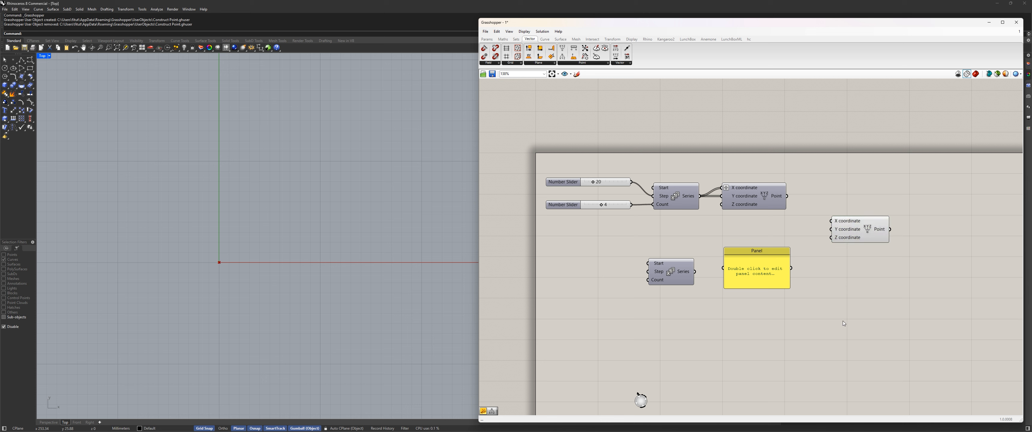
Step: Delete the unconnected Construct Point and Series components, and move the Panel below the number sliders
{"action": "left_click_drag", "start_coordinate": [880, 266], "coordinate": [878, 239]}
{"action": "left_click_drag", "start_coordinate": [668, 292], "coordinate": [630, 245], "text": "shift"}
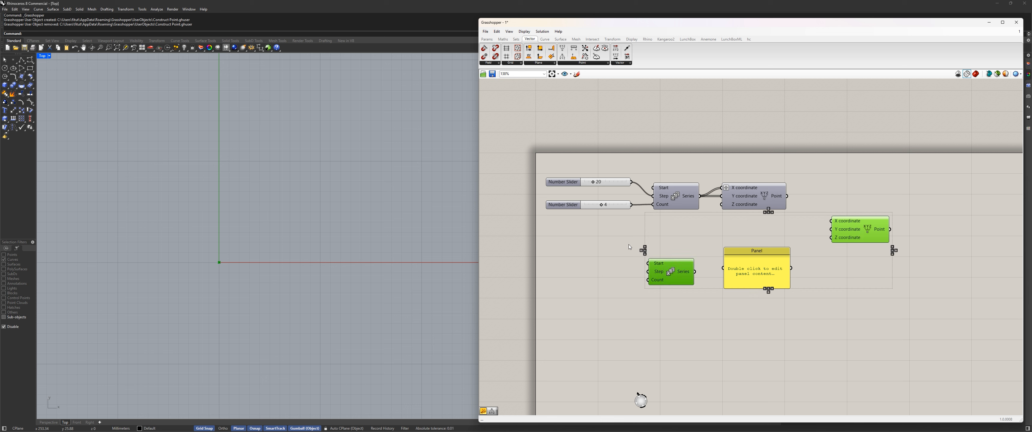
{"action": "key", "text": "Delete"}
{"action": "left_click_drag", "start_coordinate": [762, 250], "coordinate": [605, 260]}
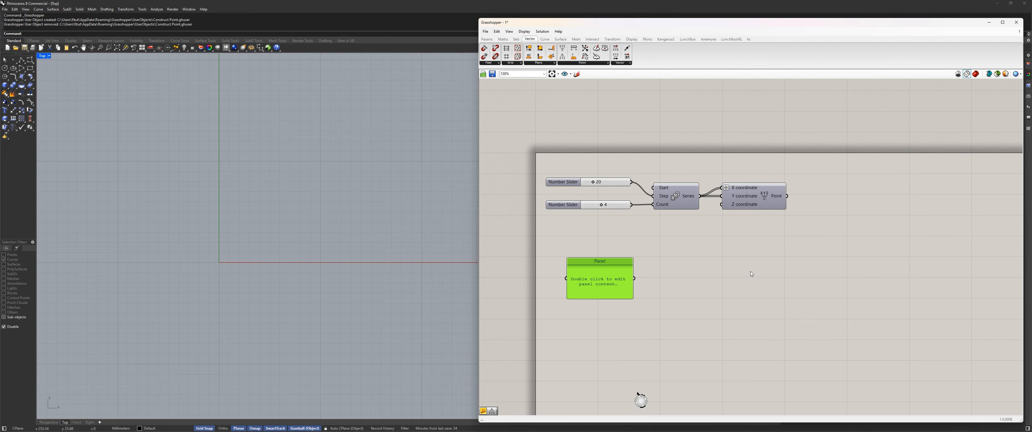
Step: Add three more empty Panels to the canvas using the quotation-mark (") search shorthand
{"action": "double_click", "coordinate": [754, 264]}
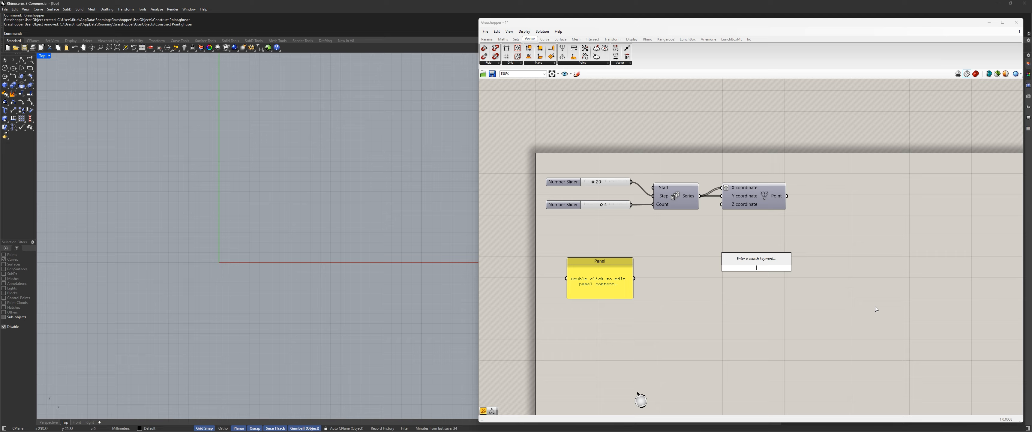
{"action": "type", "text": "\""}
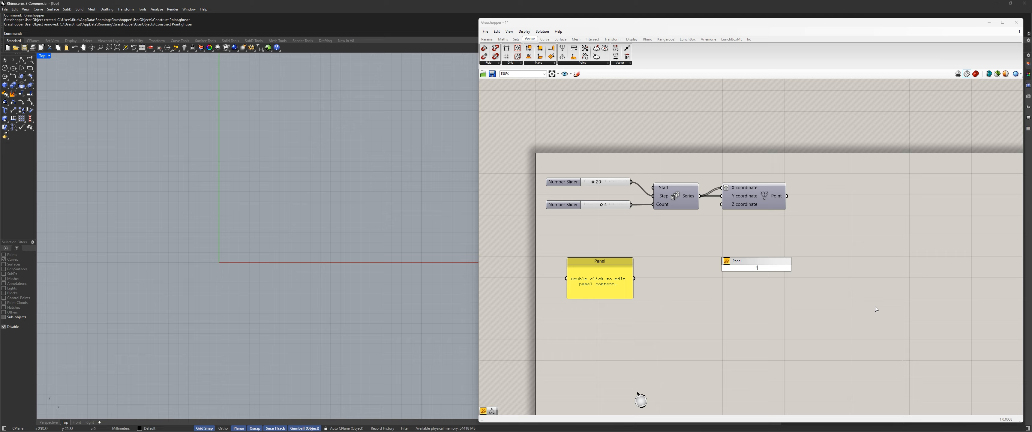
{"action": "key", "text": "Return"}
{"action": "double_click", "coordinate": [850, 249]}
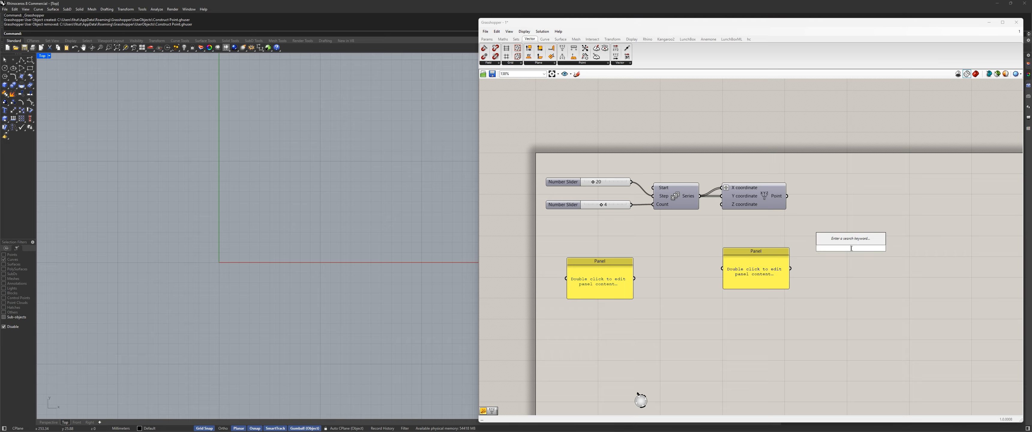
{"action": "type", "text": "\""}
{"action": "key", "text": "Return"}
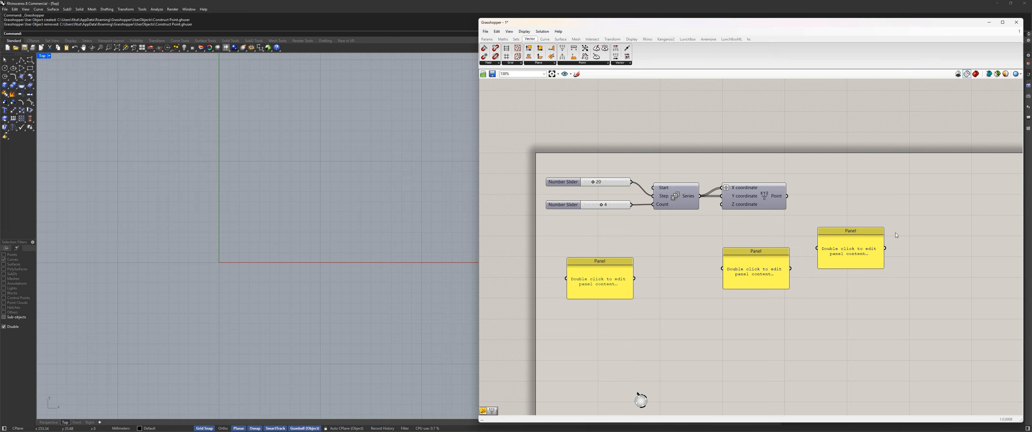
{"action": "double_click", "coordinate": [852, 317]}
{"action": "type", "text": "\""}
{"action": "key", "text": "Return"}
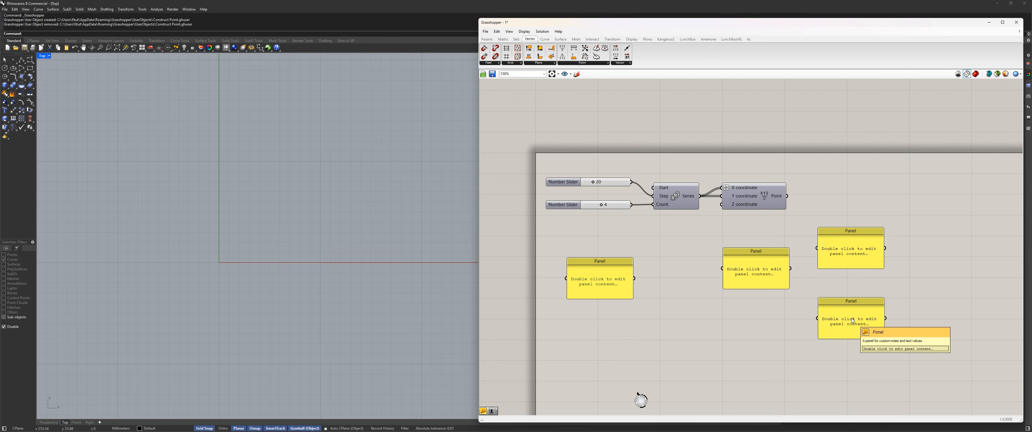
Step: Create two number sliders directly from the values 20 and 0.1, and align the 20 slider beneath the 0.1 slider
{"action": "double_click", "coordinate": [627, 346]}
{"action": "type", "text": "20"}
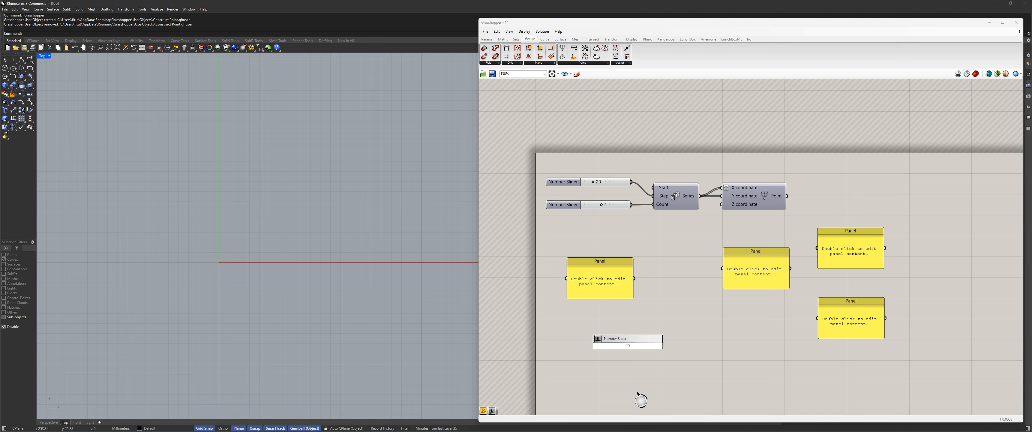
{"action": "key", "text": "Return"}
{"action": "double_click", "coordinate": [712, 318]}
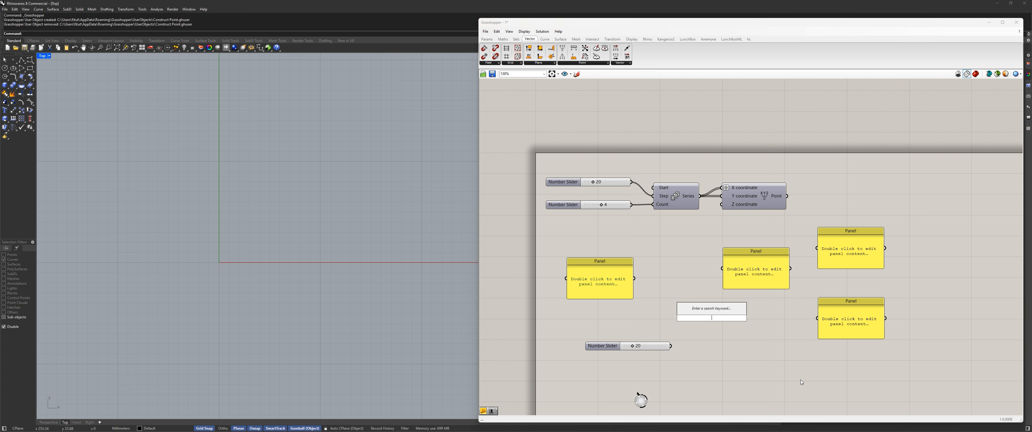
{"action": "type", "text": "0.1"}
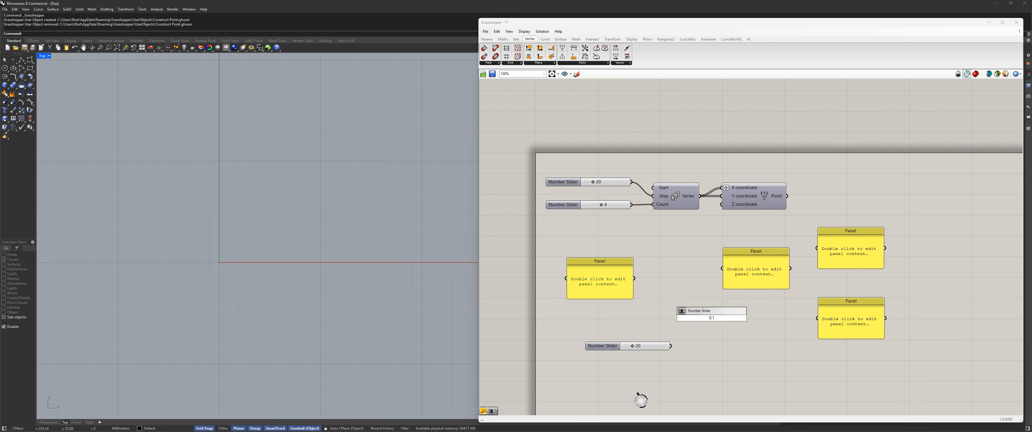
{"action": "key", "text": "Return"}
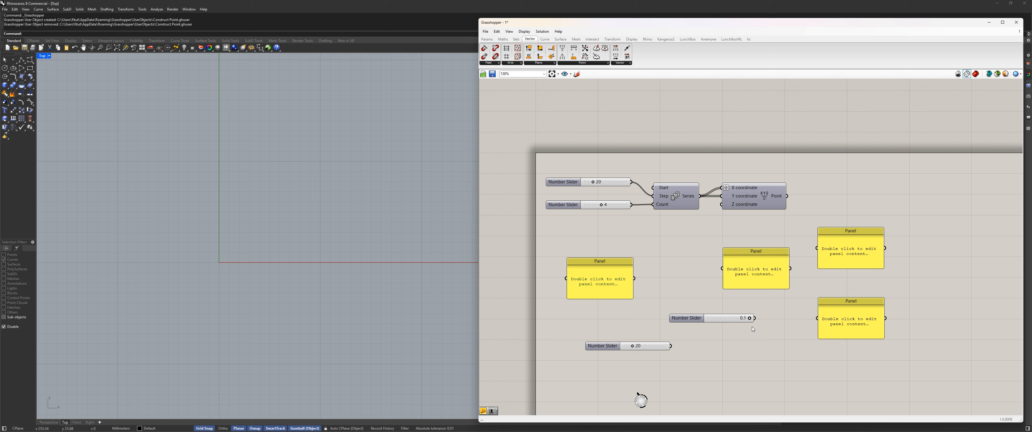
{"action": "left_click_drag", "start_coordinate": [603, 346], "coordinate": [683, 339]}
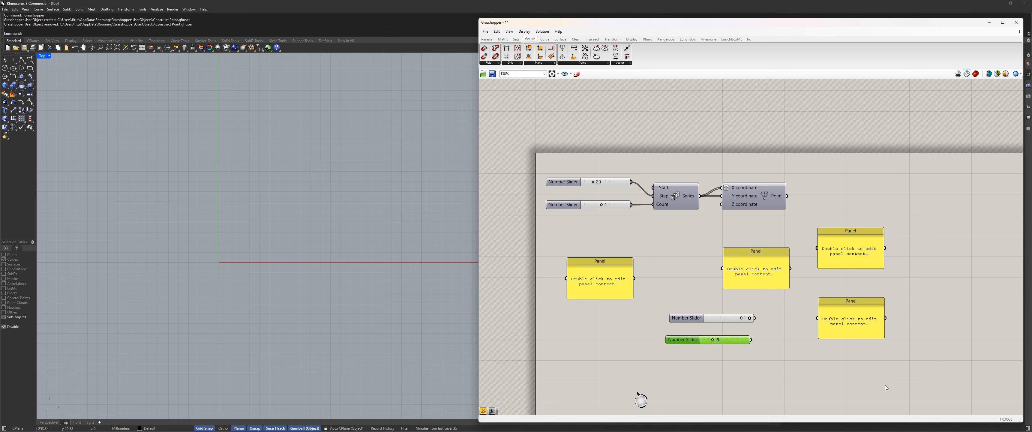
{"action": "left_click", "coordinate": [885, 386]}
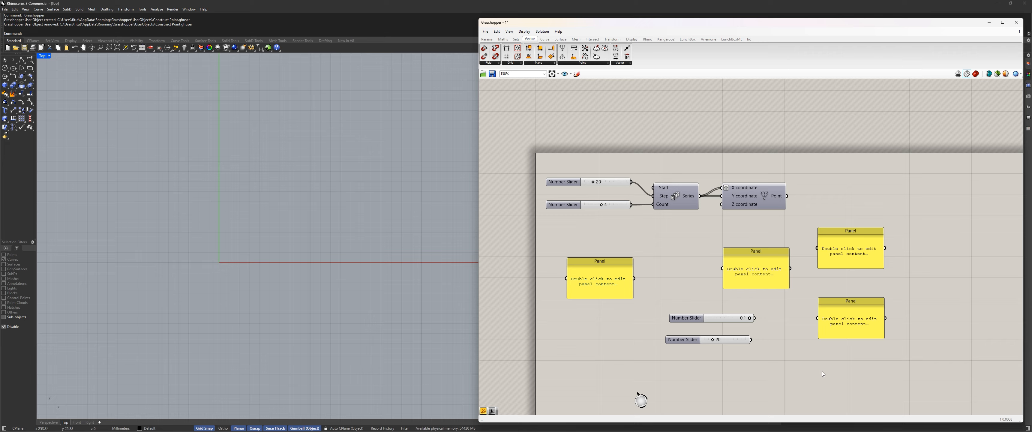
Step: Delete all the unconnected Panels and number sliders below the original point definition
{"action": "left_click_drag", "start_coordinate": [900, 387], "coordinate": [521, 219]}
{"action": "key", "text": "Delete"}
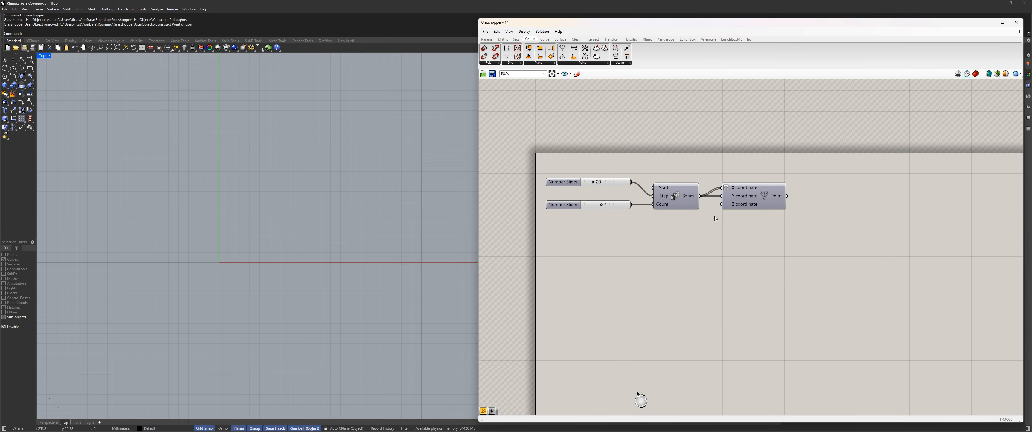
Step: Place a Construct Point component below the existing definition by searching the canvas for "construct"
{"action": "left_click", "coordinate": [750, 205]}
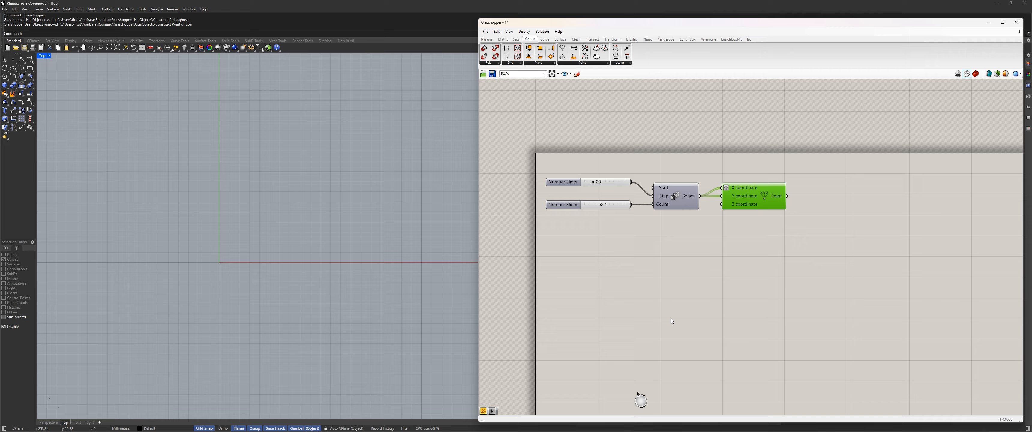
{"action": "double_click", "coordinate": [705, 265]}
{"action": "type", "text": "c"}
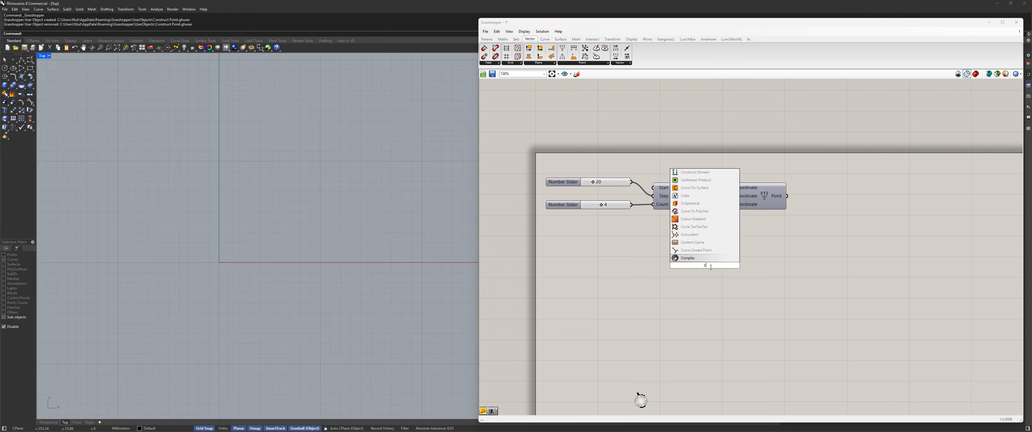
{"action": "type", "text": "onstruct"}
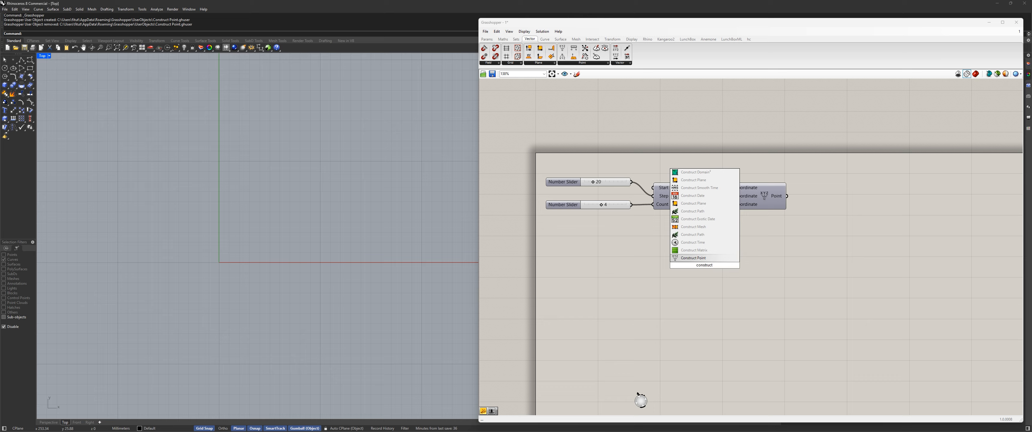
{"action": "left_click", "coordinate": [695, 259]}
{"action": "left_click_drag", "start_coordinate": [717, 266], "coordinate": [684, 264]}
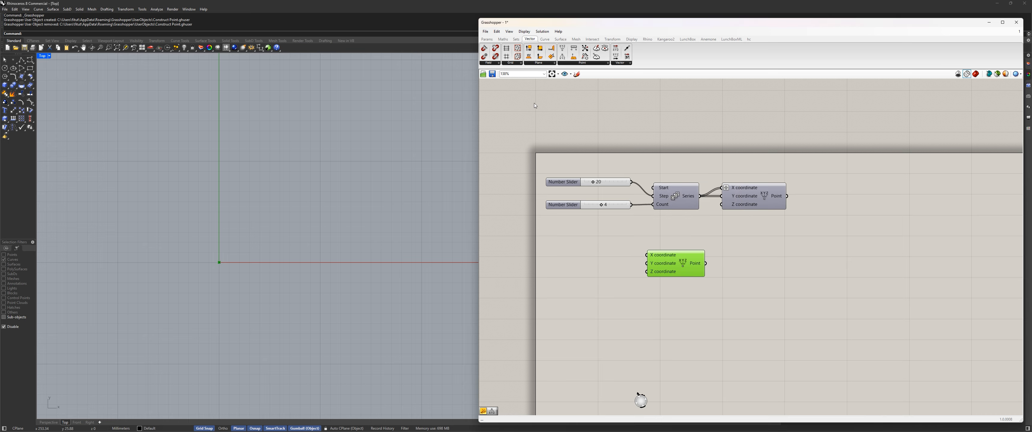
Step: Create a user object from the unconnected Construct Point component with nickname cpo, category test and sub-category A
{"action": "left_click", "coordinate": [485, 31]}
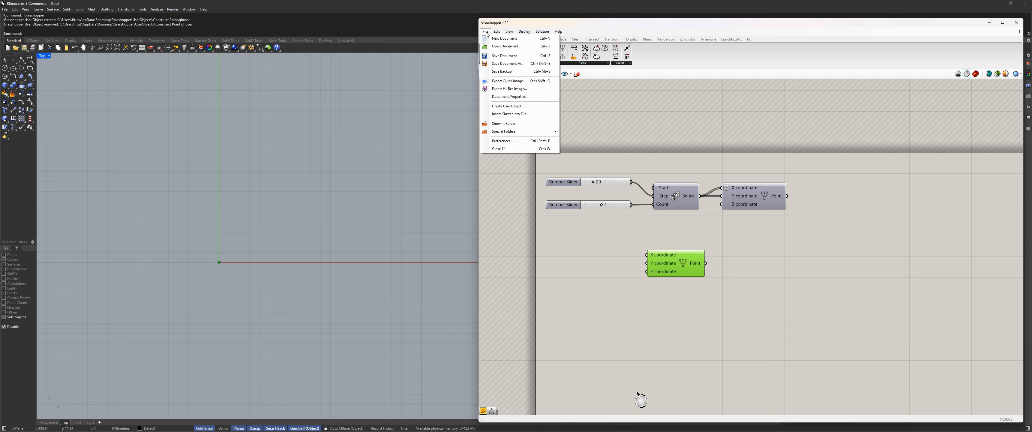
{"action": "left_click", "coordinate": [510, 106]}
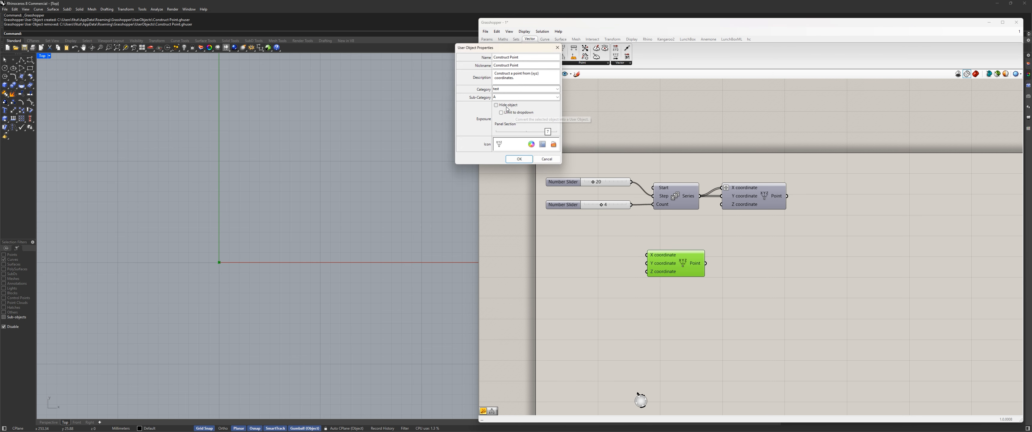
{"action": "left_click_drag", "start_coordinate": [516, 51], "coordinate": [789, 258]}
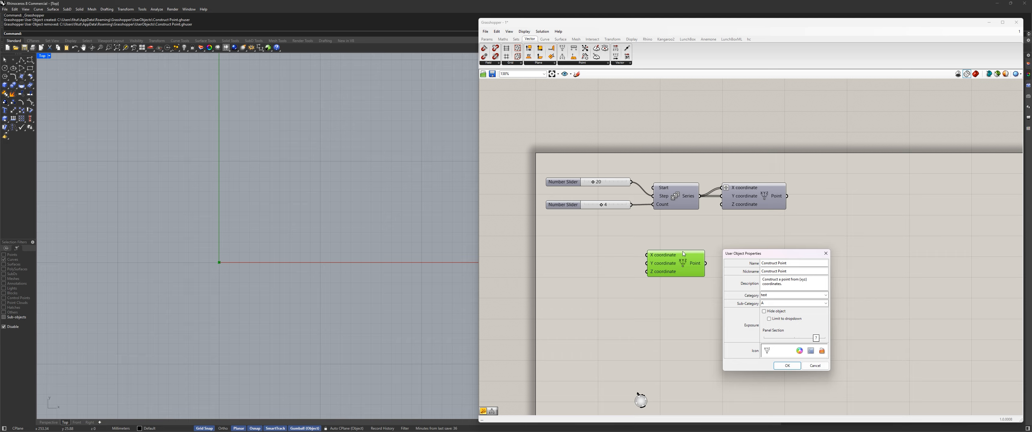
{"action": "left_click_drag", "start_coordinate": [801, 271], "coordinate": [629, 286]}
{"action": "type", "text": "cpo"}
{"action": "left_click", "coordinate": [773, 295]}
{"action": "left_click", "coordinate": [777, 272]}
{"action": "left_click", "coordinate": [787, 366]}
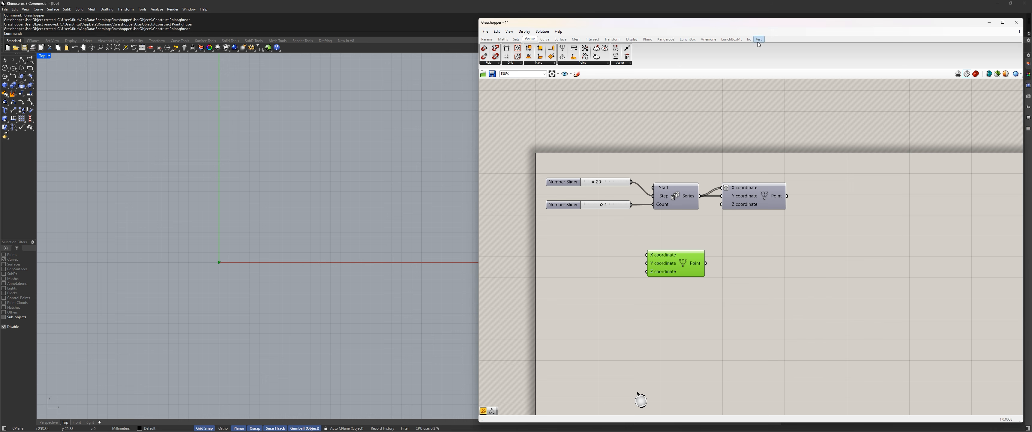
Step: Check the new user object in the test category and place two more Construct Point components using the search nickname cpo
{"action": "left_click", "coordinate": [759, 41]}
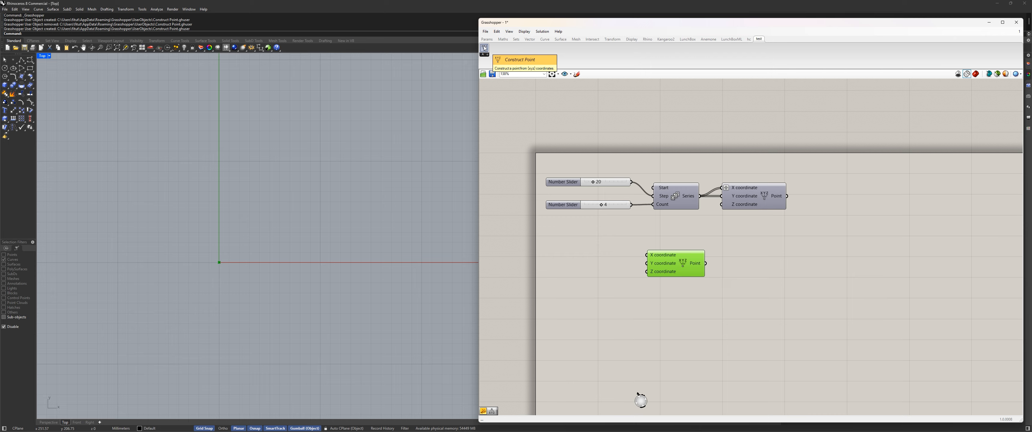
{"action": "double_click", "coordinate": [750, 247]}
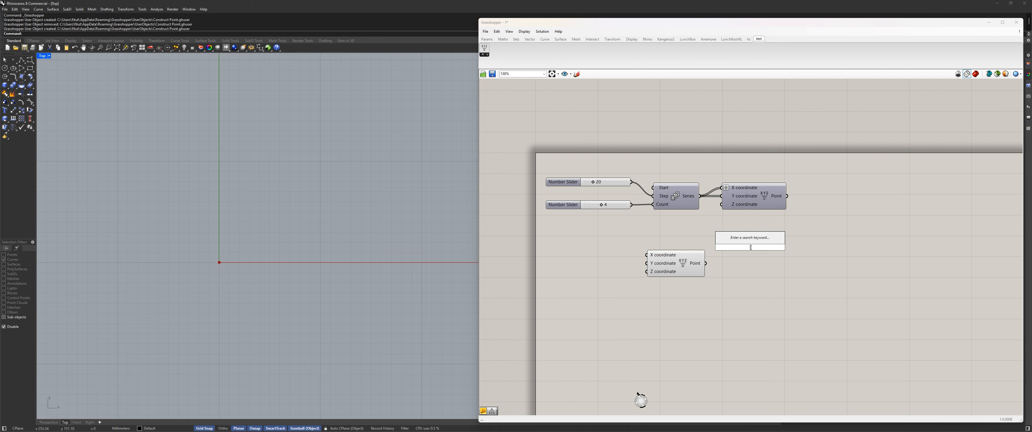
{"action": "type", "text": "cpo"}
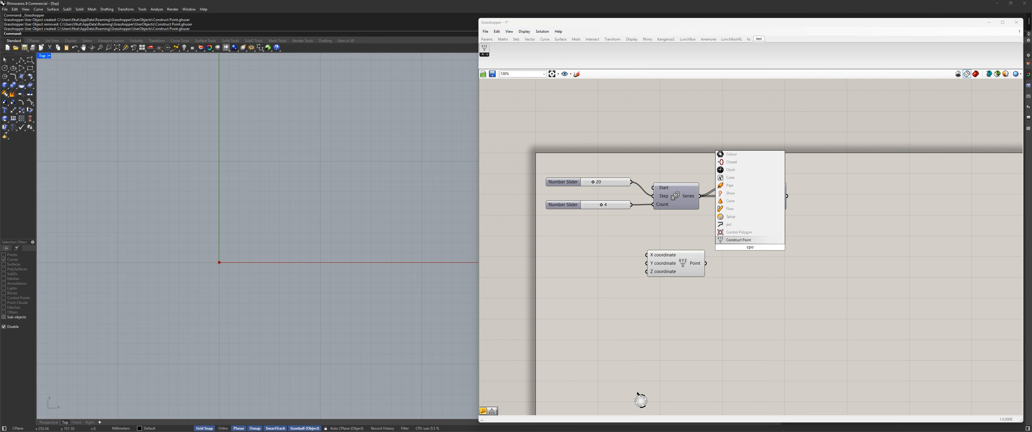
{"action": "key", "text": "Return"}
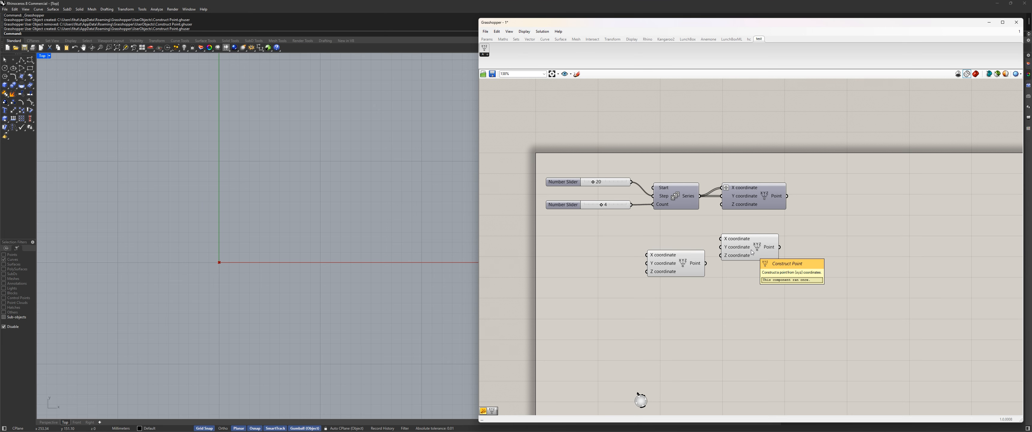
{"action": "double_click", "coordinate": [830, 260]}
{"action": "type", "text": "cpo"}
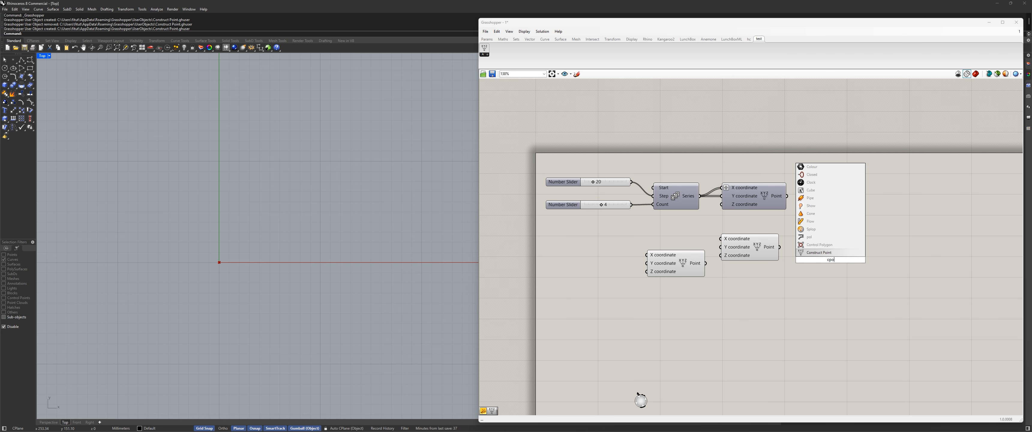
{"action": "key", "text": "Return"}
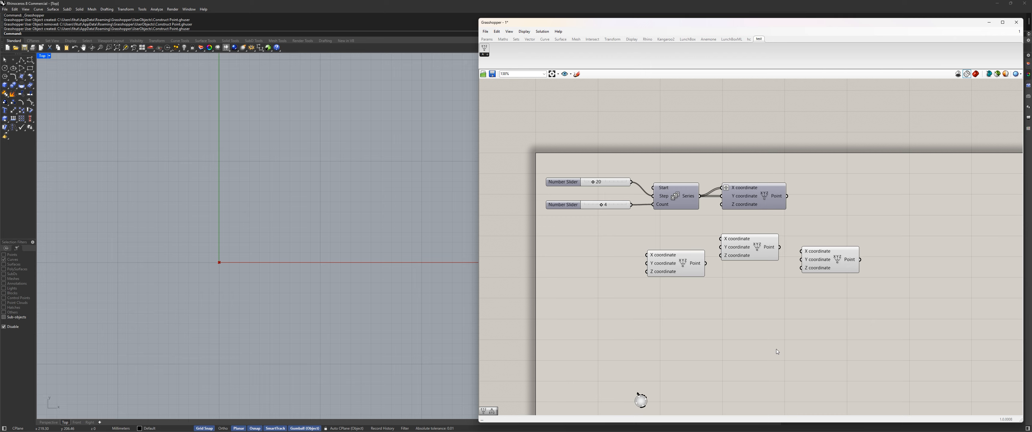
Step: Delete the Construct Point user object from the test category
{"action": "double_click", "coordinate": [737, 311]}
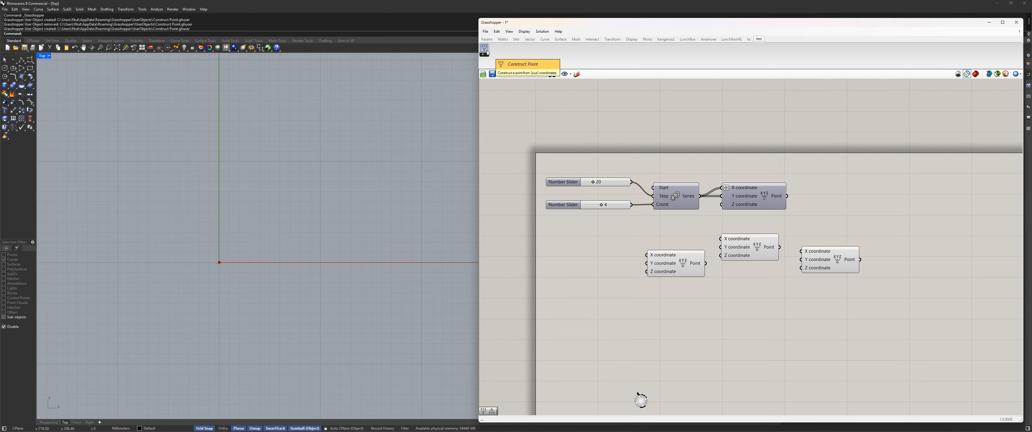
{"action": "right_click", "coordinate": [487, 53]}
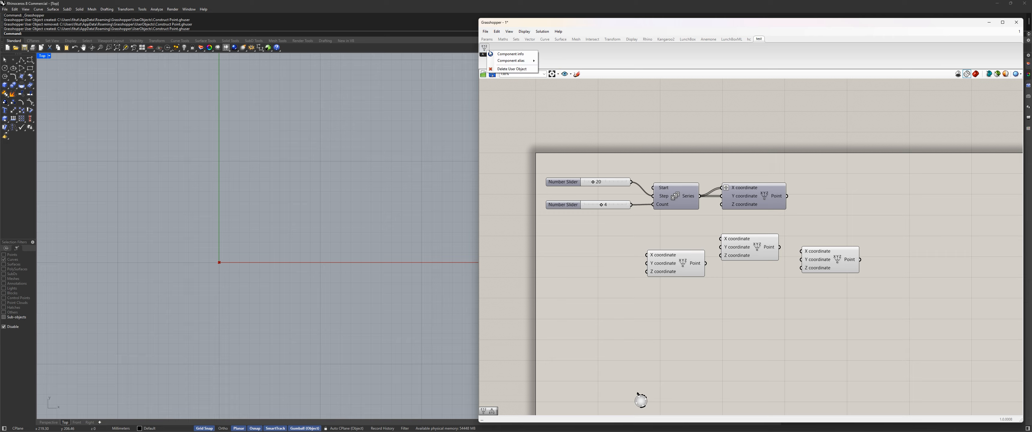
{"action": "left_click", "coordinate": [512, 69]}
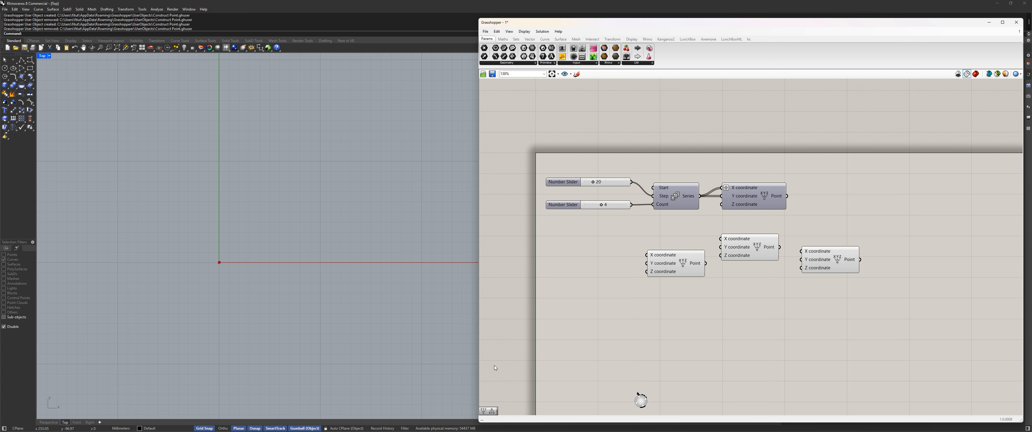
Step: Place a Construct Point and a Deconstruct point component below the others using the short search aliases pt and pd
{"action": "double_click", "coordinate": [704, 314]}
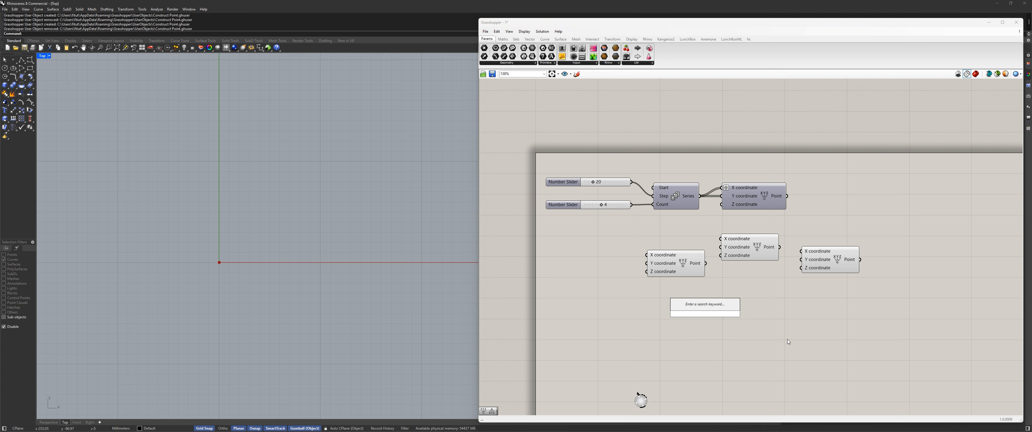
{"action": "type", "text": "pt"}
{"action": "key", "text": "Return"}
{"action": "double_click", "coordinate": [762, 316]}
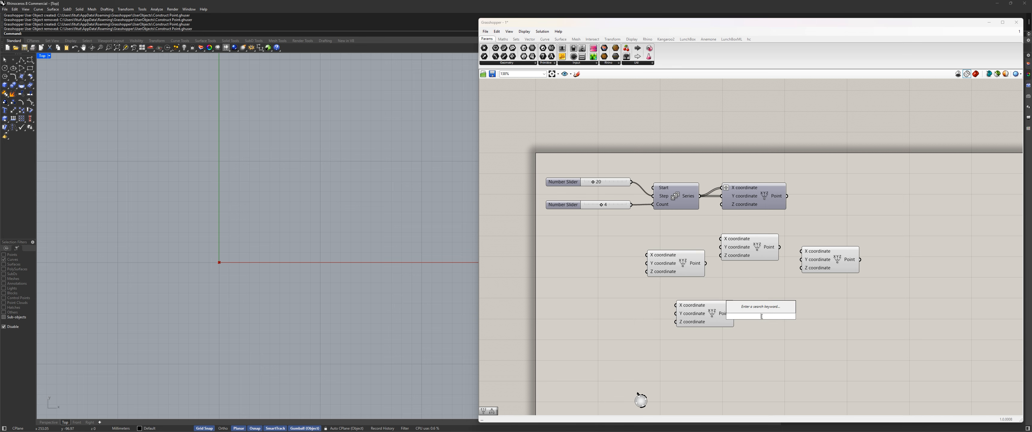
{"action": "type", "text": "pd"}
{"action": "key", "text": "Return"}
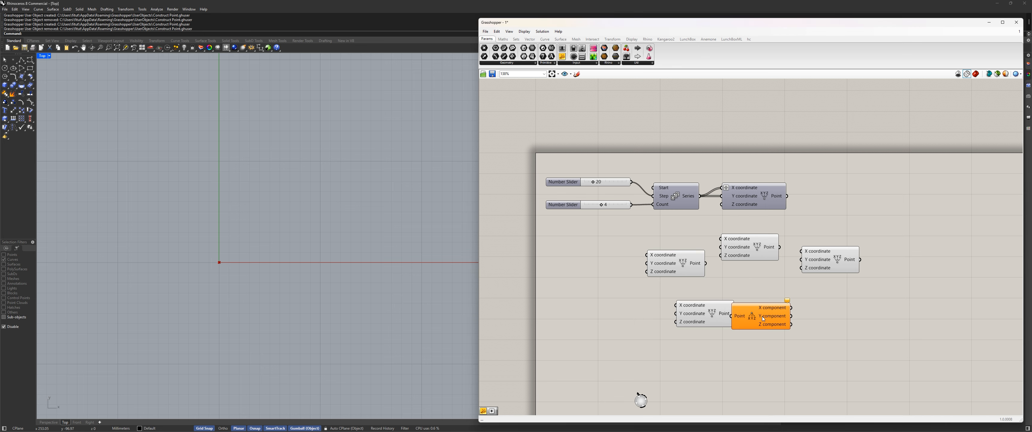
Step: Add Construct Path, Deconstruct Path and List Item components using the short search aliases pa, dp and li
{"action": "double_click", "coordinate": [850, 315]}
{"action": "type", "text": "pa"}
{"action": "key", "text": "Return"}
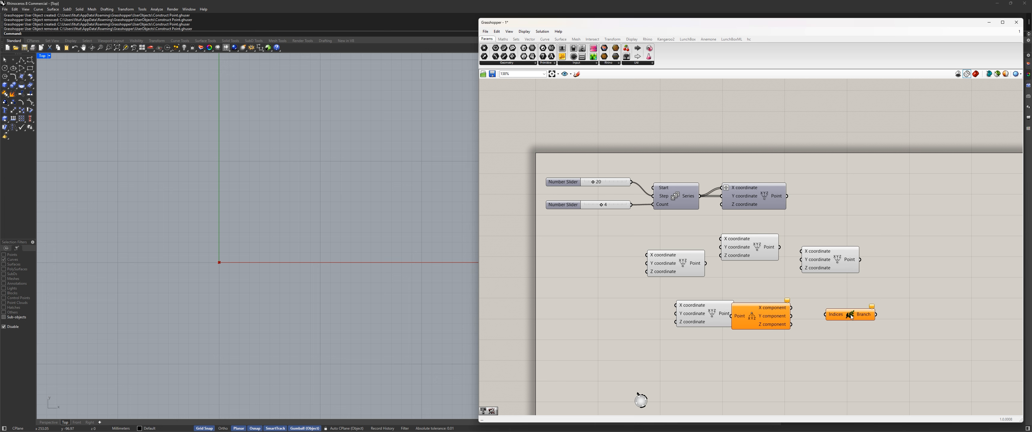
{"action": "double_click", "coordinate": [792, 356]}
{"action": "type", "text": "dp"}
{"action": "key", "text": "Return"}
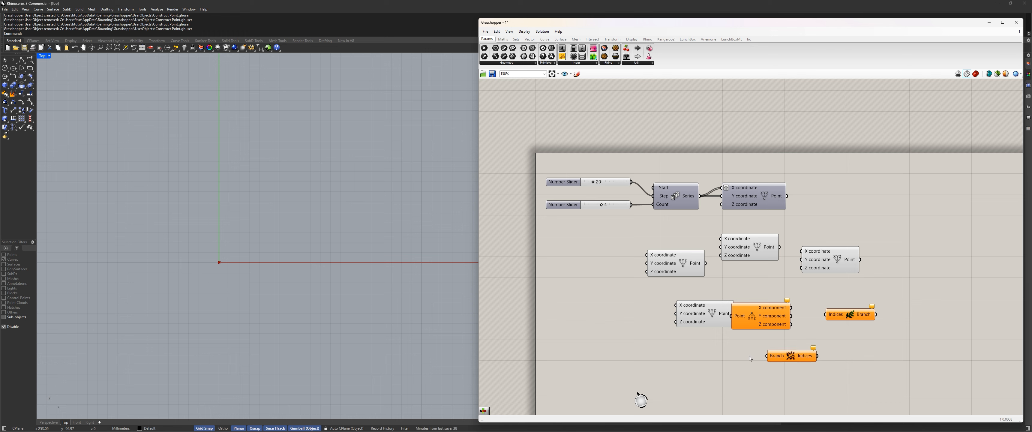
{"action": "double_click", "coordinate": [684, 367]}
{"action": "type", "text": "li"}
{"action": "key", "text": "Return"}
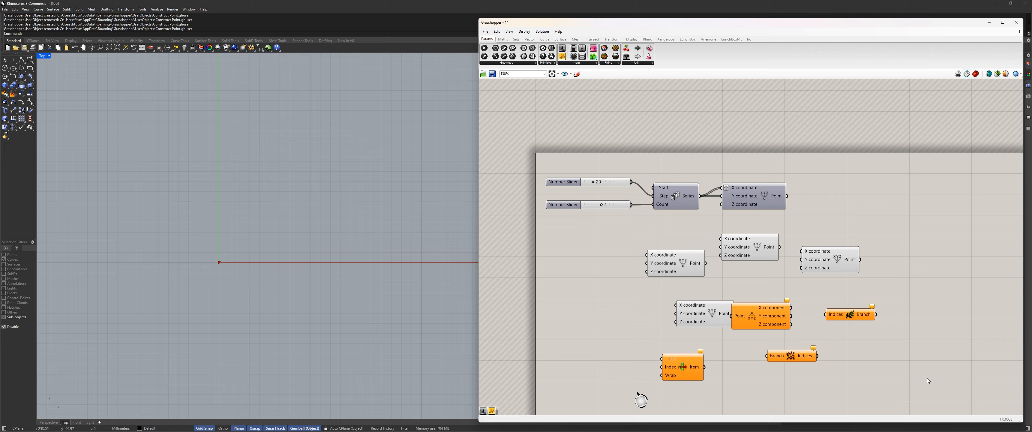
Step: Shift the unconnected components beneath the point definition and arrange the upper three Construct Point components in a row
{"action": "left_click_drag", "start_coordinate": [926, 395], "coordinate": [619, 224]}
{"action": "left_click_drag", "start_coordinate": [736, 244], "coordinate": [666, 254]}
{"action": "left_click", "coordinate": [749, 294]}
{"action": "left_click_drag", "start_coordinate": [772, 258], "coordinate": [777, 264]}
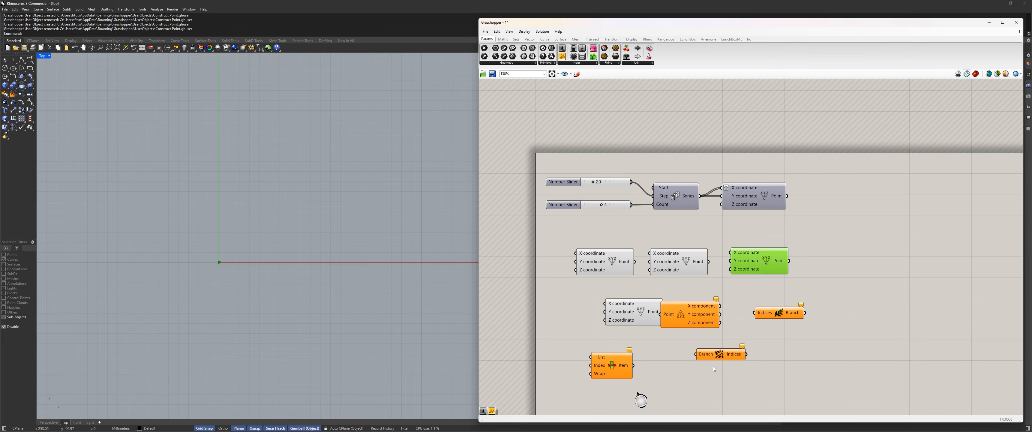
Step: Delete all the unconnected components below the original point definition
{"action": "left_click_drag", "start_coordinate": [866, 400], "coordinate": [546, 231]}
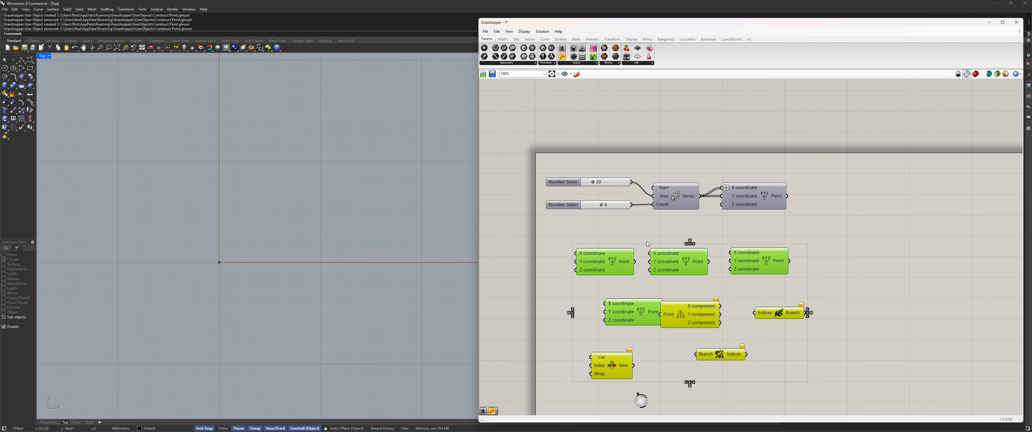
{"action": "right_click_drag", "start_coordinate": [646, 242], "coordinate": [684, 225]}
{"action": "left_click_drag", "start_coordinate": [642, 237], "coordinate": [612, 236]}
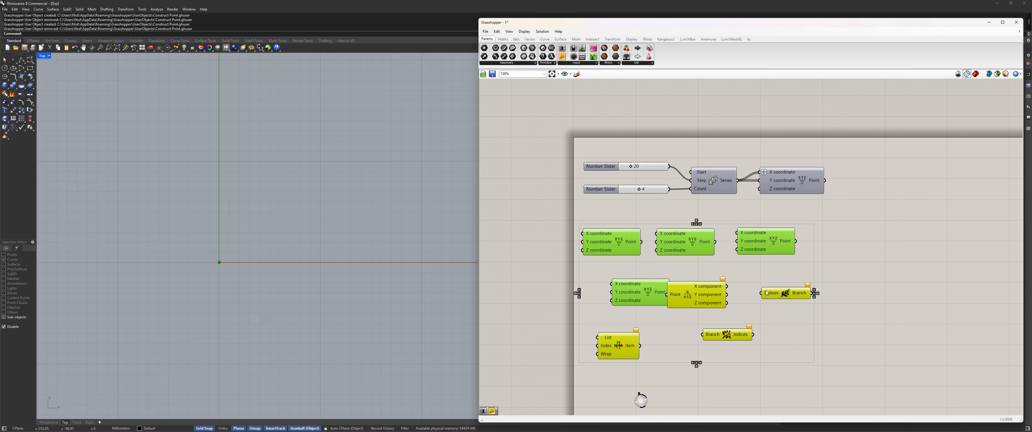
{"action": "left_click_drag", "start_coordinate": [883, 390], "coordinate": [563, 215]}
{"action": "key", "text": "Delete"}
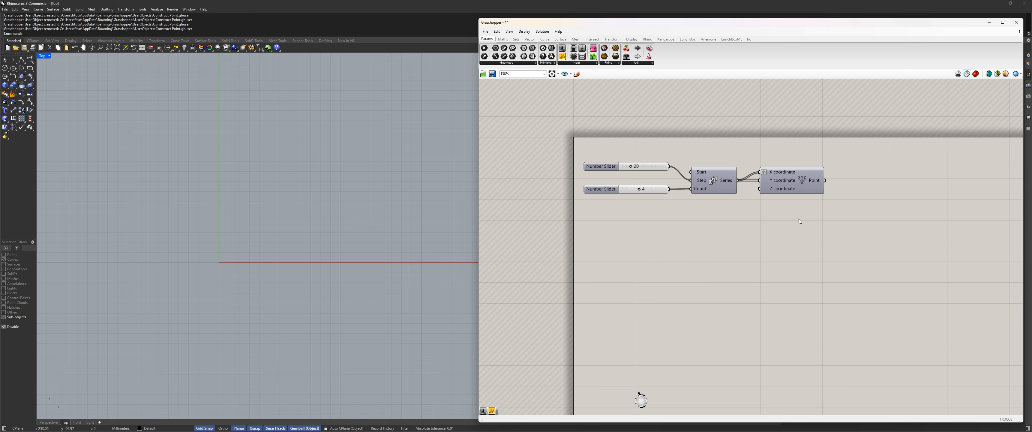
Step: Turn on the preview of the connected Construct Point component and move the whole definition slightly down the canvas
{"action": "left_click", "coordinate": [802, 191]}
{"action": "left_click_drag", "start_coordinate": [872, 254], "coordinate": [556, 134]}
{"action": "left_click_drag", "start_coordinate": [714, 184], "coordinate": [724, 200]}
{"action": "left_click", "coordinate": [736, 247]}
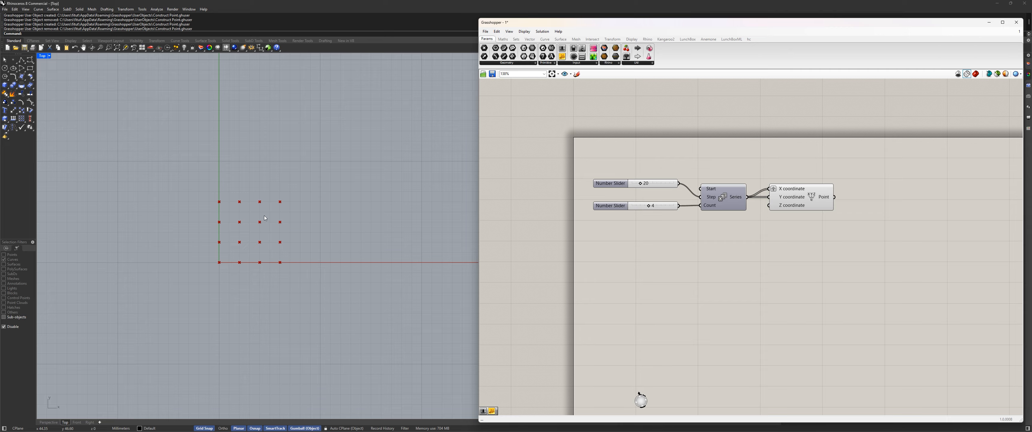
Step: Add a Panel with the // search shorthand, connect the Series output to it, and place it resized below Construct Point
{"action": "double_click", "coordinate": [886, 208]}
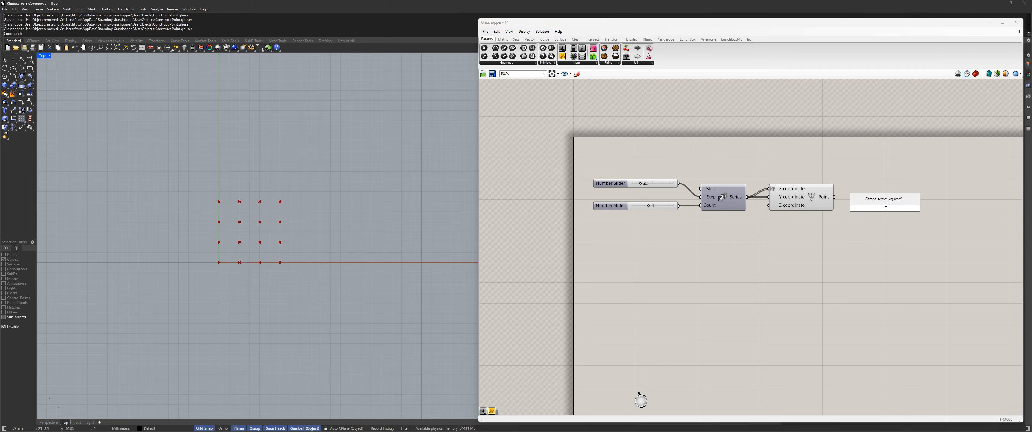
{"action": "type", "text": "//"}
{"action": "key", "text": "Return"}
{"action": "left_click_drag", "start_coordinate": [748, 197], "coordinate": [850, 209]}
{"action": "left_click_drag", "start_coordinate": [892, 213], "coordinate": [826, 263]}
{"action": "left_click_drag", "start_coordinate": [819, 289], "coordinate": [819, 309]}
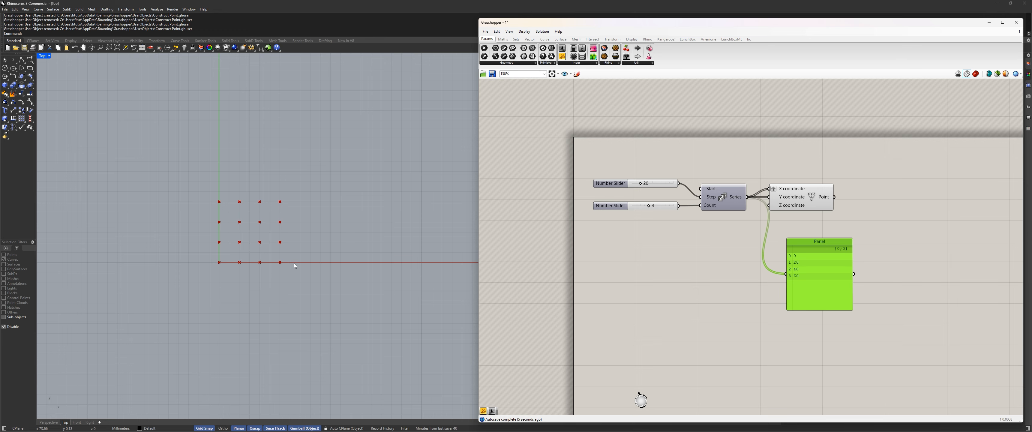
{"action": "left_click_drag", "start_coordinate": [818, 265], "coordinate": [802, 255]}
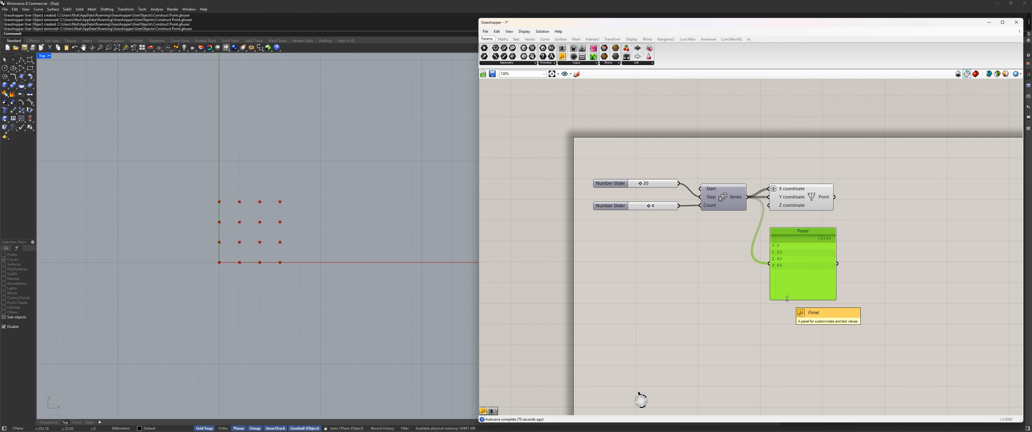
Step: Delete the Panel connected to the Series output
{"action": "left_click", "coordinate": [885, 240]}
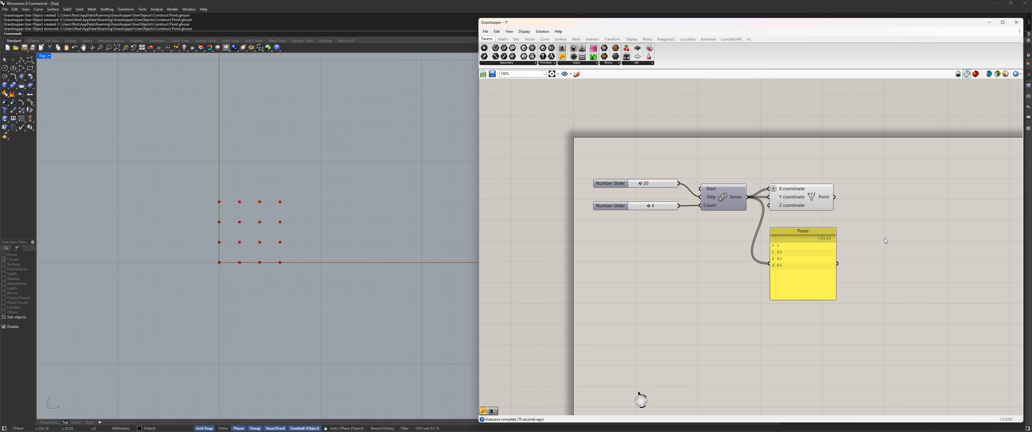
{"action": "left_click_drag", "start_coordinate": [885, 240], "coordinate": [716, 302]}
{"action": "key", "text": "Delete"}
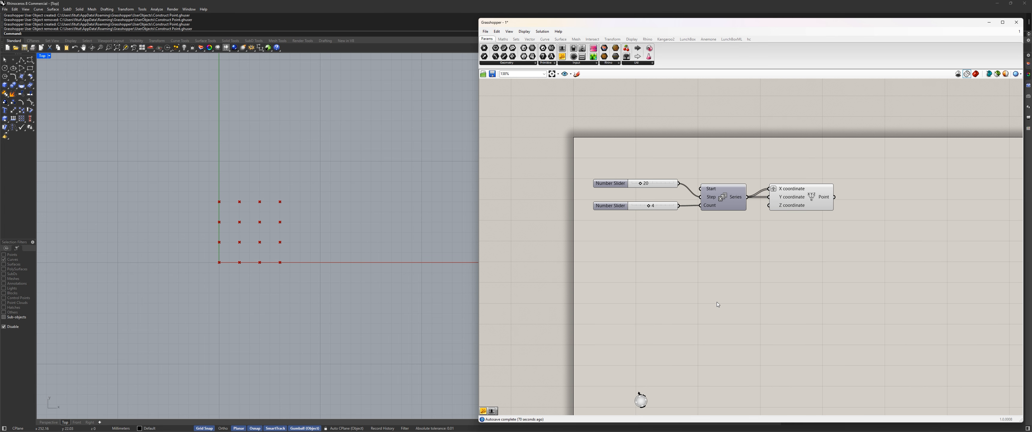
Step: Move the whole Series and Construct Point definition slightly up the canvas
{"action": "left_click_drag", "start_coordinate": [872, 272], "coordinate": [526, 150]}
{"action": "left_click_drag", "start_coordinate": [731, 201], "coordinate": [724, 183]}
{"action": "left_click", "coordinate": [695, 256]}
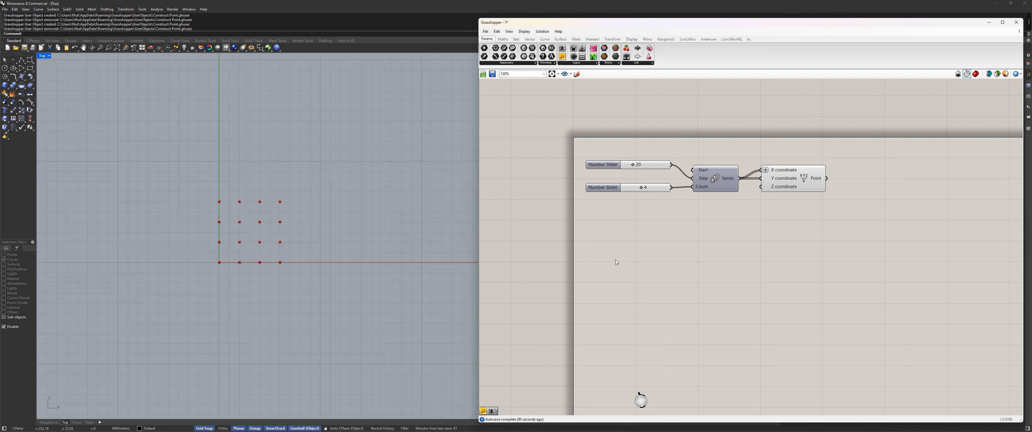
{"action": "scroll", "coordinate": [613, 272], "scroll_direction": "up", "scroll_amount": 2}
{"action": "right_click_drag", "start_coordinate": [616, 262], "coordinate": [633, 276]}
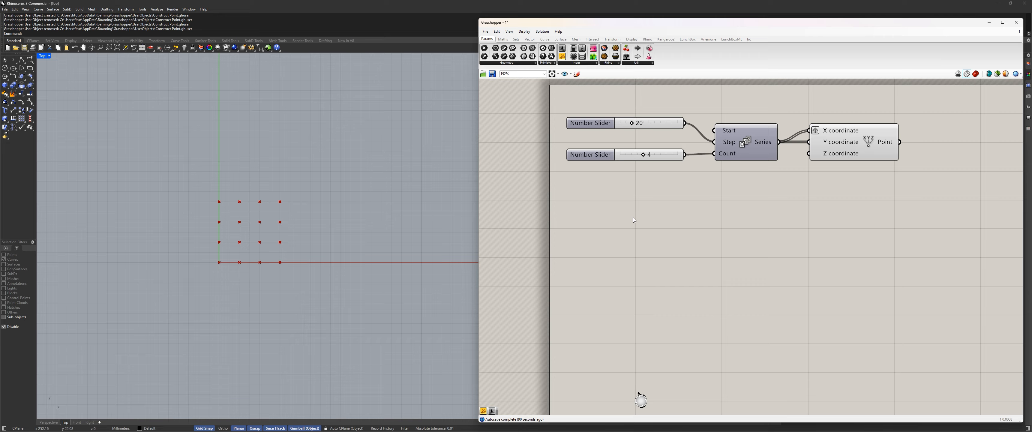
Step: Add a Number Slider with value 5 through the component search and place it below the existing sliders
{"action": "double_click", "coordinate": [587, 228]}
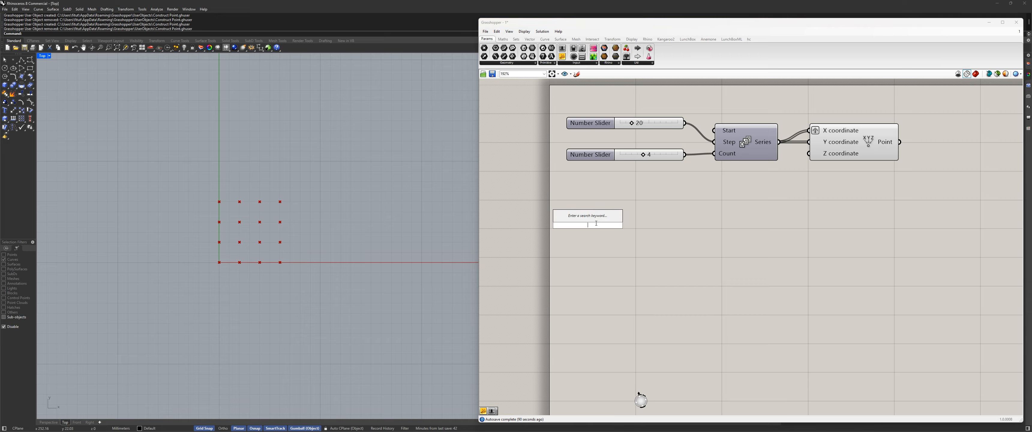
{"action": "type", "text": "5"}
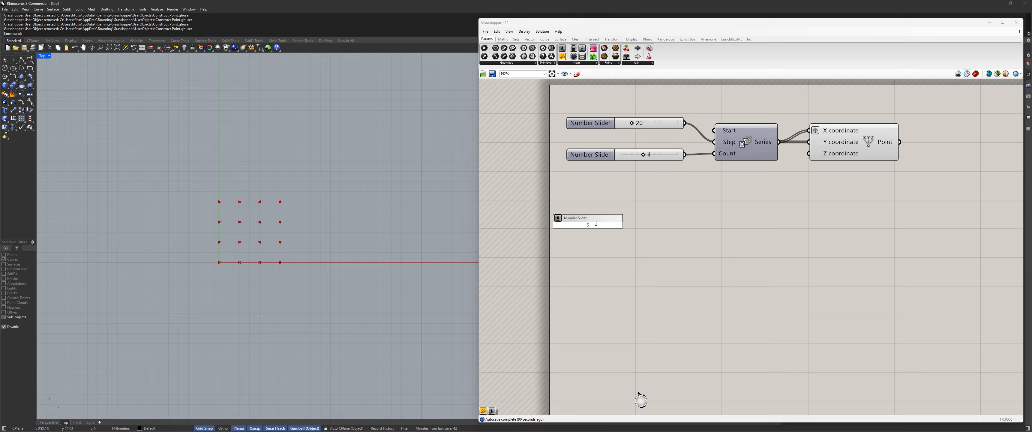
{"action": "key", "text": "Return"}
{"action": "left_click_drag", "start_coordinate": [575, 228], "coordinate": [615, 230]}
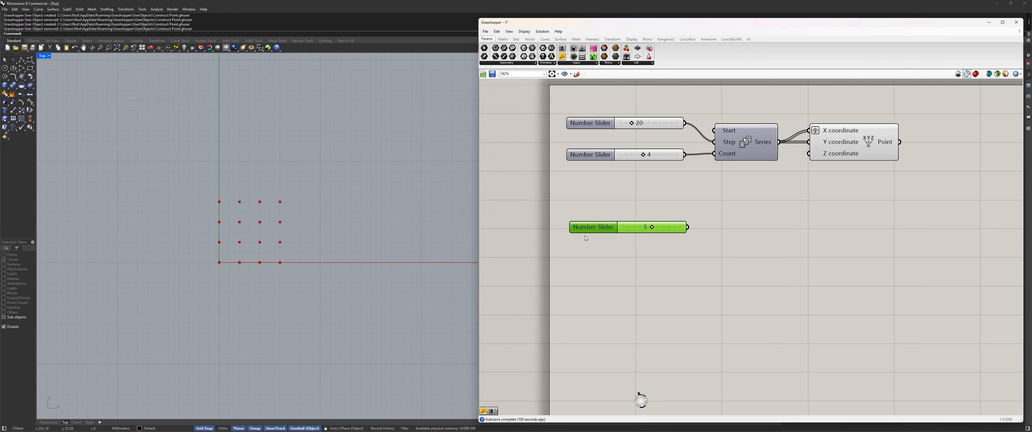
Step: Rename the new slider as div x and nudge it slightly down the canvas
{"action": "right_click", "coordinate": [595, 227]}
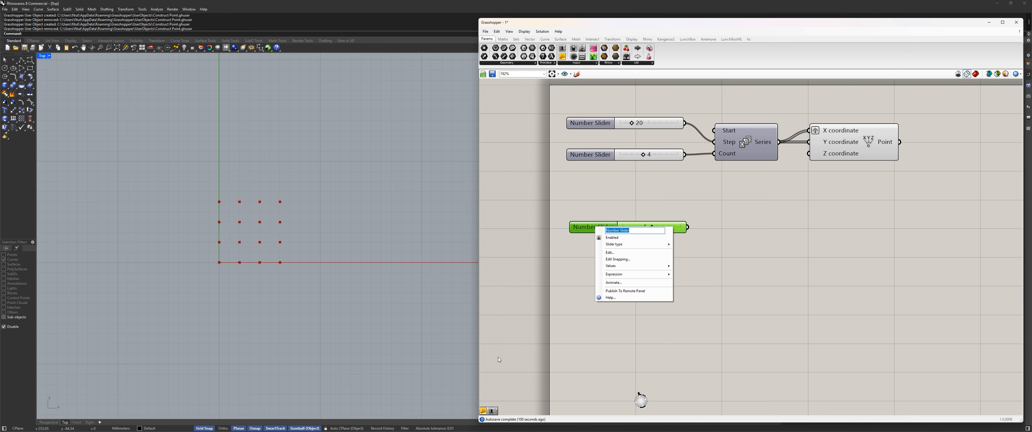
{"action": "type", "text": "div x"}
{"action": "key", "text": "Return"}
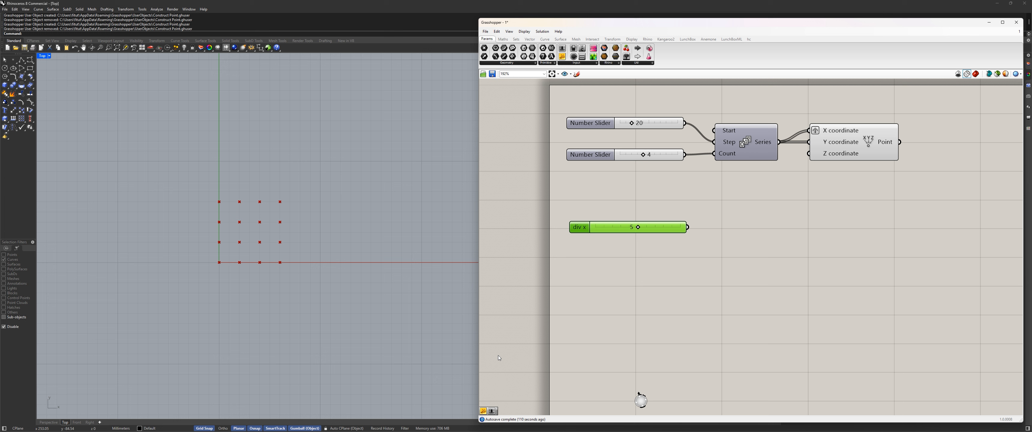
{"action": "left_click_drag", "start_coordinate": [608, 234], "coordinate": [610, 233]}
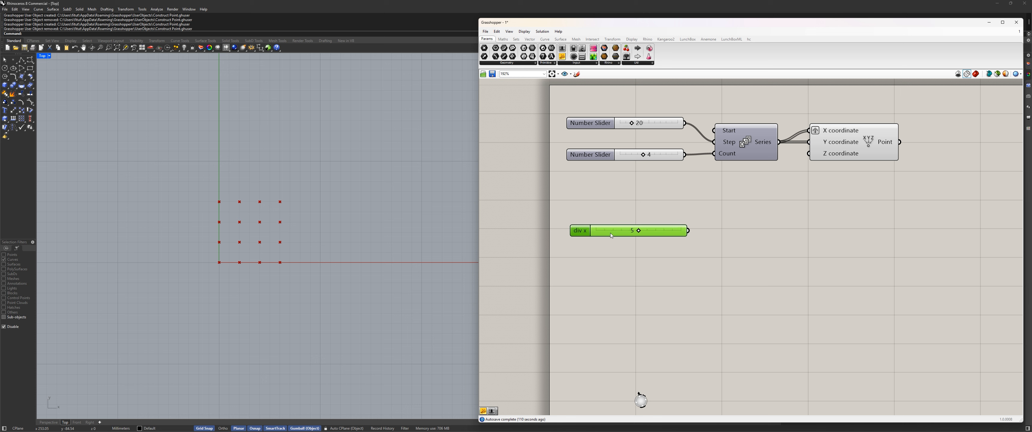
Step: Duplicate the div x slider directly below itself and rename the copy as div y
{"action": "left_click", "coordinate": [614, 268]}
{"action": "left_click_drag", "start_coordinate": [702, 270], "coordinate": [609, 261]}
{"action": "right_click", "coordinate": [587, 253]}
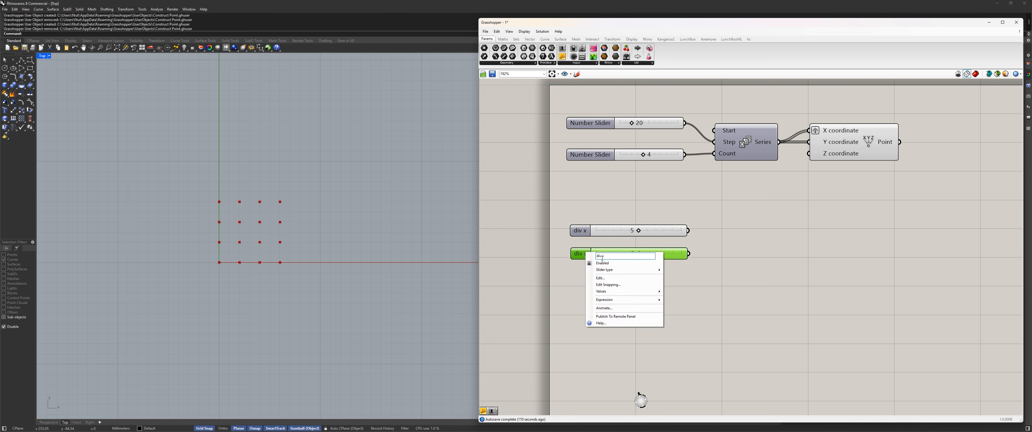
{"action": "key", "text": "BackSpace"}
{"action": "type", "text": "y"}
{"action": "left_click", "coordinate": [724, 263]}
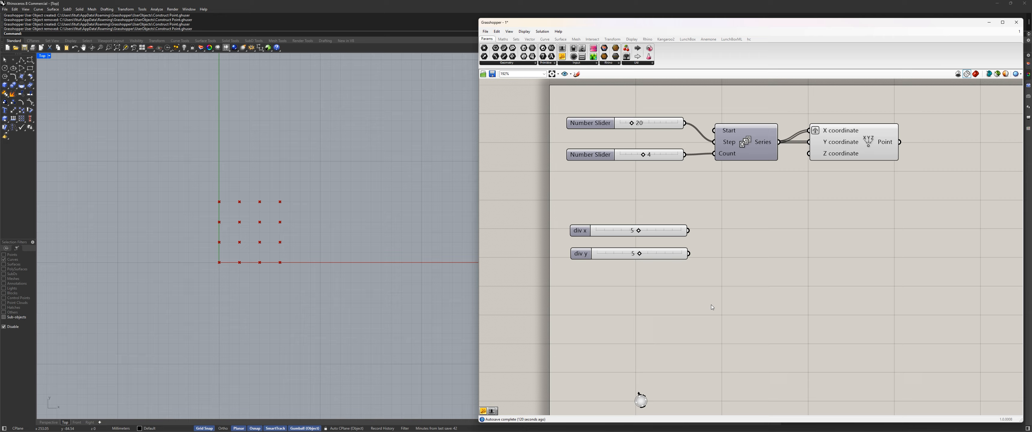
Step: Shift the div x and div y sliders slightly to line up with the sliders above, and paste a copy of both below them
{"action": "left_click_drag", "start_coordinate": [711, 306], "coordinate": [571, 216]}
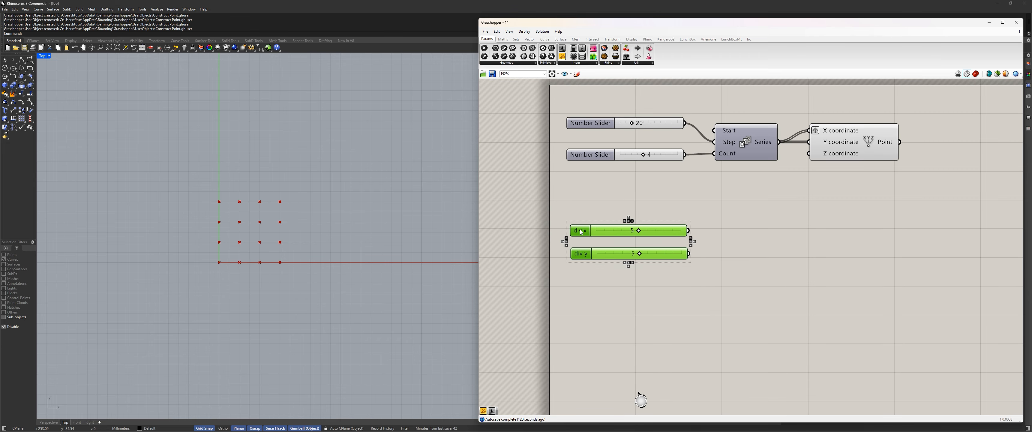
{"action": "left_click", "coordinate": [726, 278]}
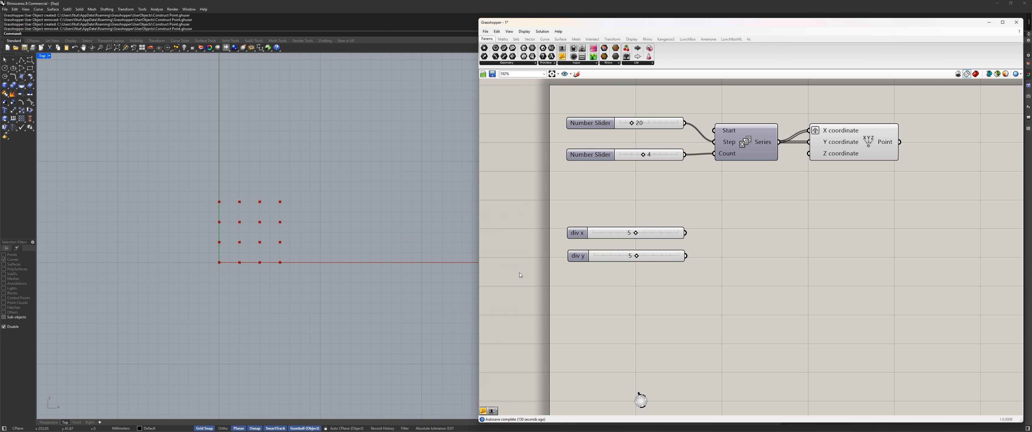
{"action": "left_click_drag", "start_coordinate": [785, 288], "coordinate": [578, 290]}
{"action": "key", "text": "ctrl+c"}
{"action": "key", "text": "ctrl+v"}
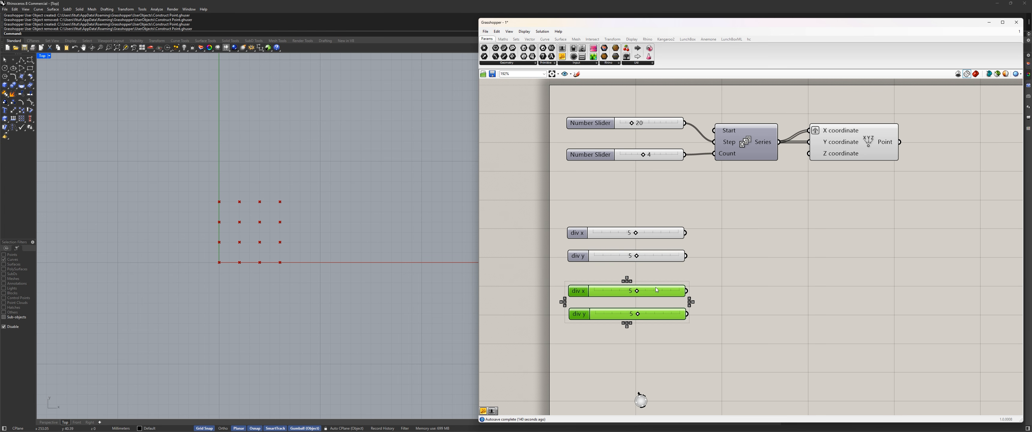
{"action": "left_click", "coordinate": [590, 299]}
Step: Rename the copied div x and div y sliders as +x and +y
{"action": "scroll", "coordinate": [591, 297], "scroll_direction": "up", "scroll_amount": 3}
{"action": "left_click", "coordinate": [635, 286]}
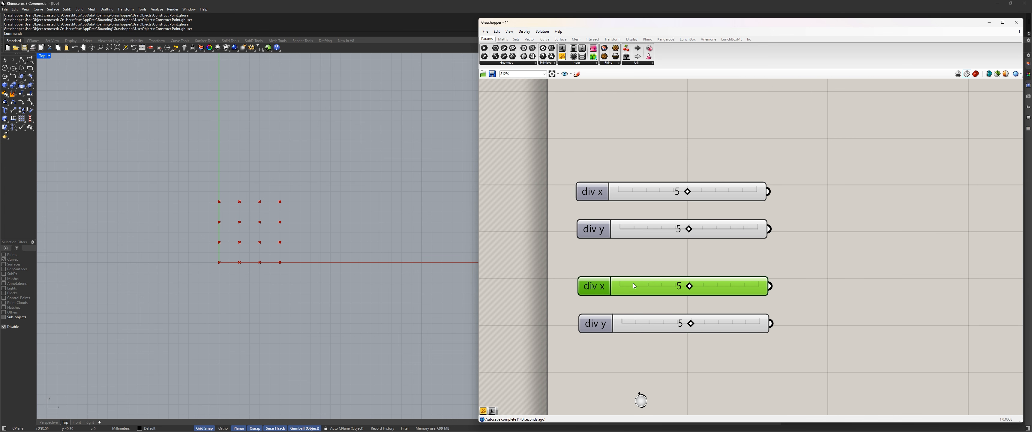
{"action": "right_click", "coordinate": [597, 286]}
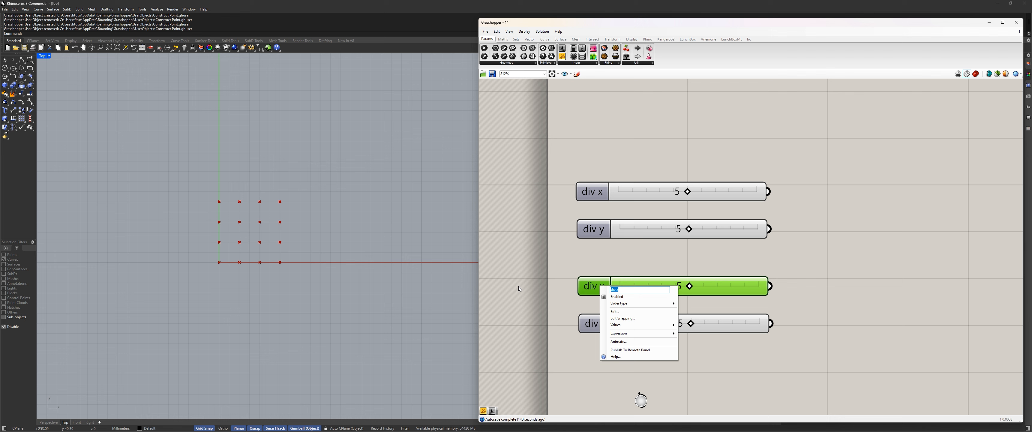
{"action": "type", "text": "+x"}
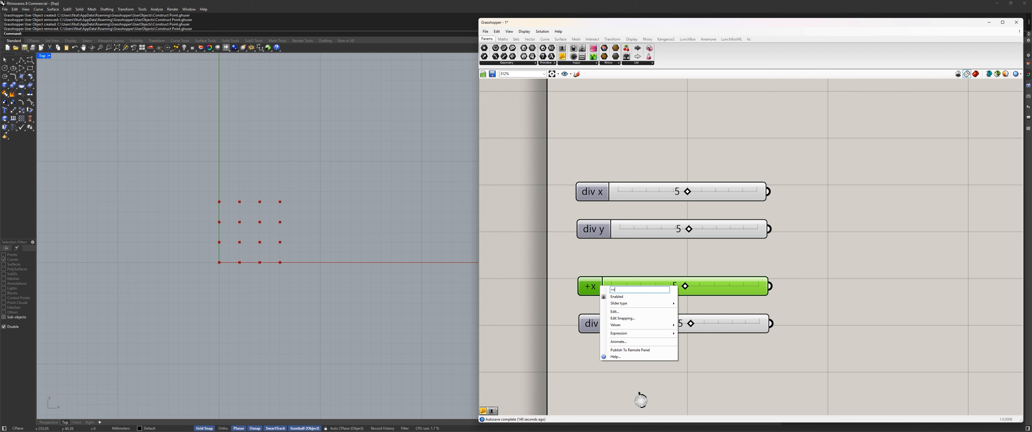
{"action": "key", "text": "Return"}
{"action": "left_click", "coordinate": [602, 325]}
{"action": "right_click", "coordinate": [602, 326]}
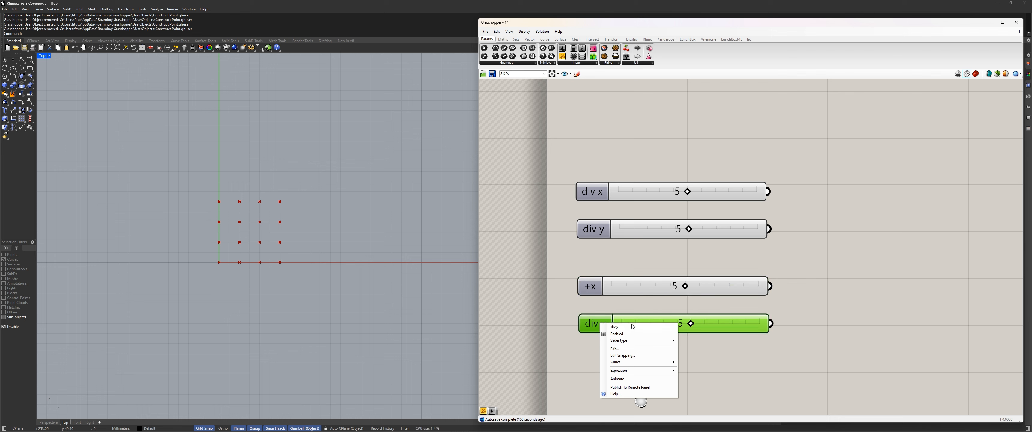
{"action": "type", "text": "+y"}
{"action": "key", "text": "Return"}
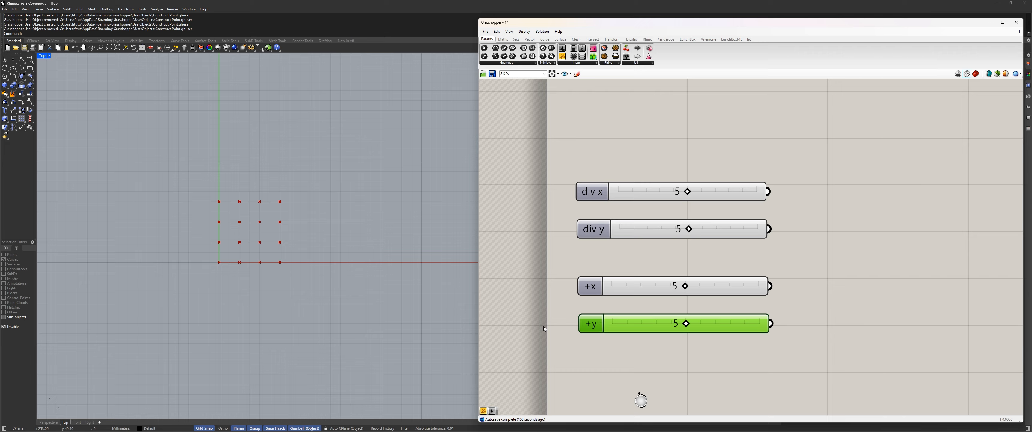
Step: Set both the +x and +y sliders to 0
{"action": "left_click_drag", "start_coordinate": [685, 286], "coordinate": [609, 322]}
{"action": "left_click", "coordinate": [713, 248]}
{"action": "scroll", "coordinate": [733, 319], "scroll_direction": "down", "scroll_amount": 2}
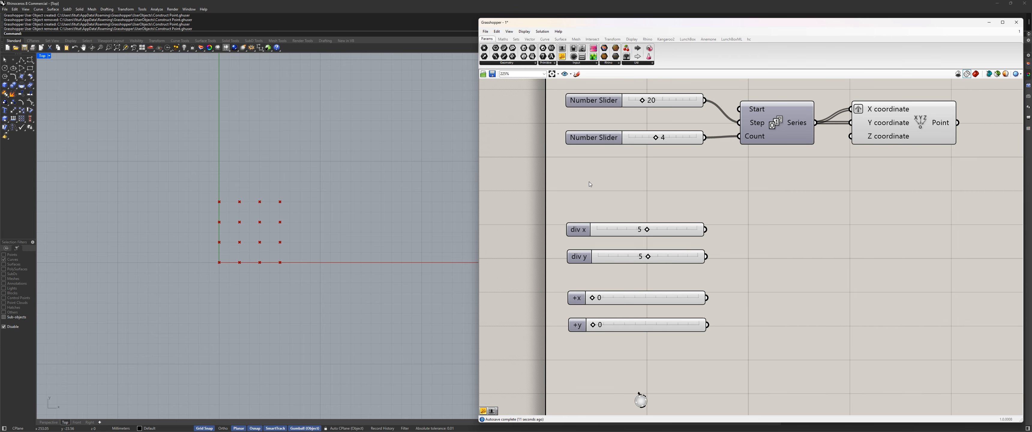
{"action": "scroll", "coordinate": [626, 182], "scroll_direction": "down", "scroll_amount": 2}
{"action": "scroll", "coordinate": [617, 183], "scroll_direction": "up", "scroll_amount": 2}
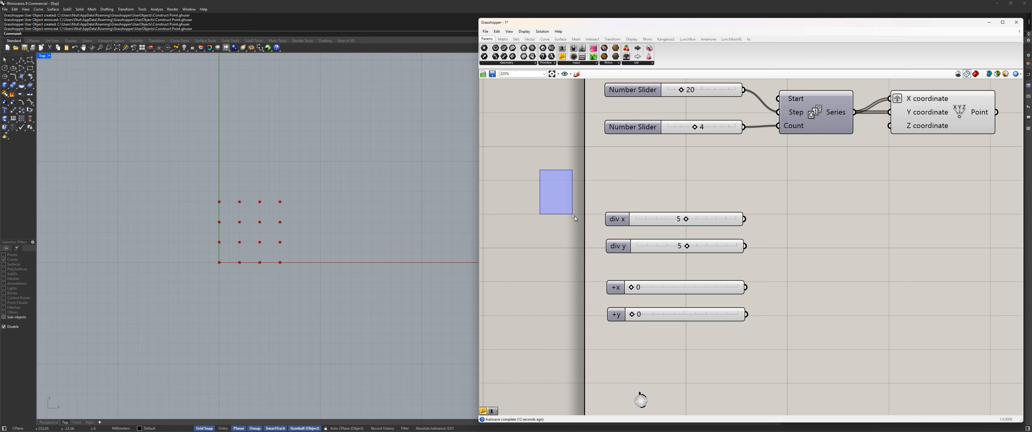
{"action": "left_click_drag", "start_coordinate": [575, 216], "coordinate": [546, 176]}
{"action": "left_click_drag", "start_coordinate": [574, 202], "coordinate": [791, 275]}
{"action": "left_click_drag", "start_coordinate": [534, 177], "coordinate": [735, 243]}
{"action": "left_click_drag", "start_coordinate": [822, 351], "coordinate": [744, 314]}
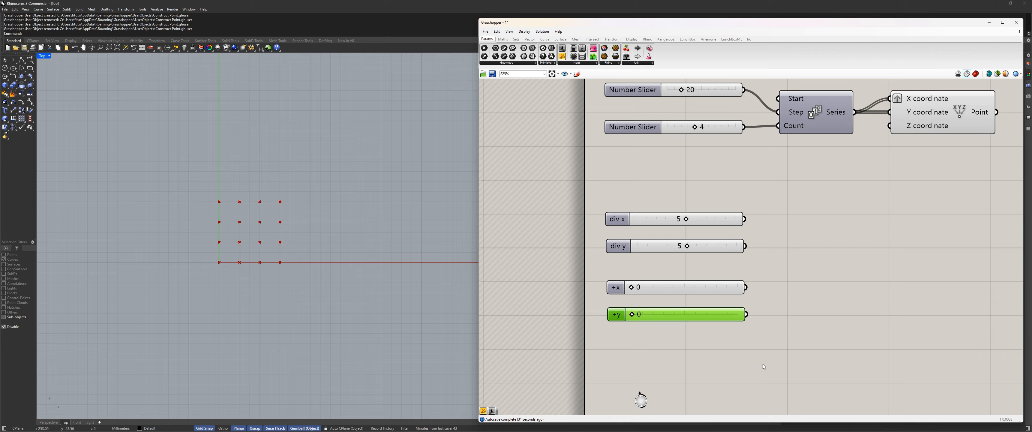
{"action": "left_click", "coordinate": [793, 371]}
{"action": "left_click_drag", "start_coordinate": [827, 377], "coordinate": [702, 249]}
{"action": "left_click", "coordinate": [826, 340]}
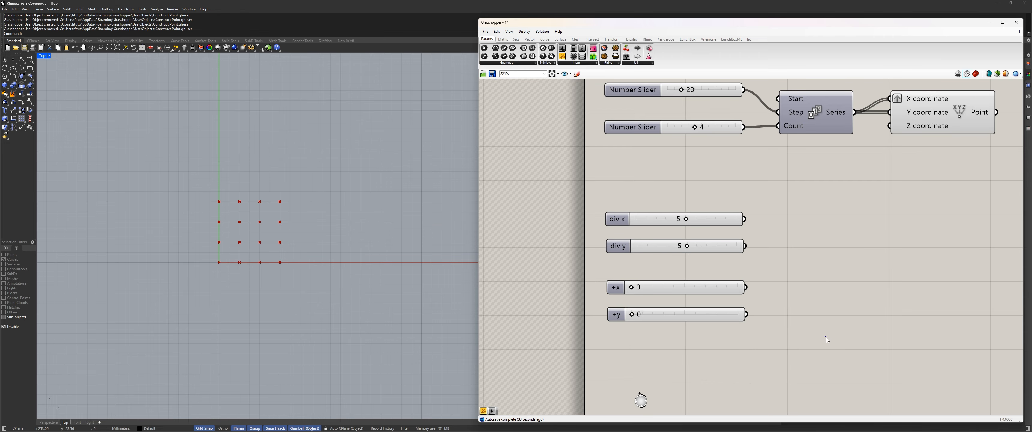
Step: Align the left edges of the div x, div y, +x and +y sliders and shift the group slightly down
{"action": "left_click_drag", "start_coordinate": [586, 165], "coordinate": [791, 353]}
{"action": "left_click_drag", "start_coordinate": [641, 249], "coordinate": [640, 248]}
{"action": "left_click", "coordinate": [799, 222]}
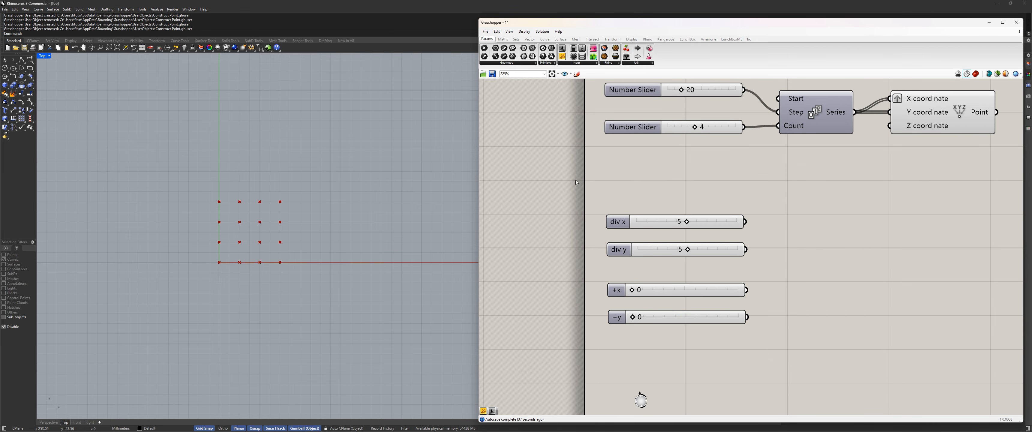
{"action": "left_click_drag", "start_coordinate": [575, 180], "coordinate": [839, 386]}
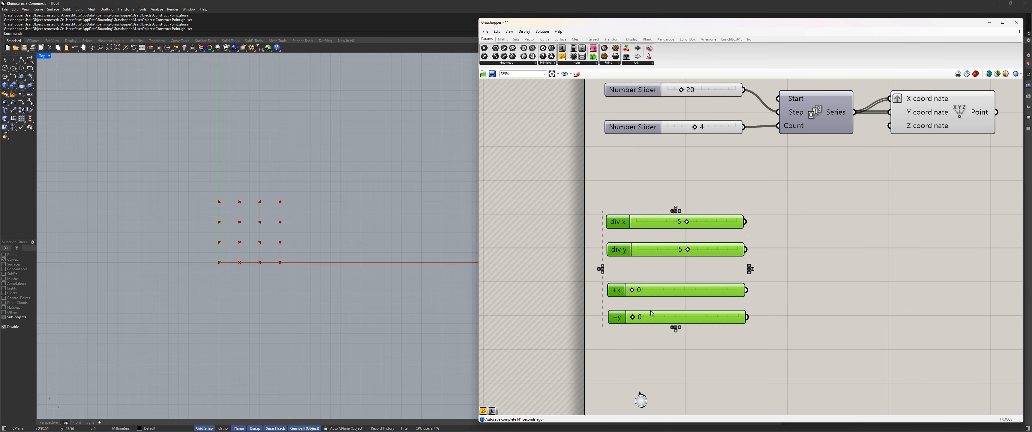
{"action": "left_click", "coordinate": [671, 211]}
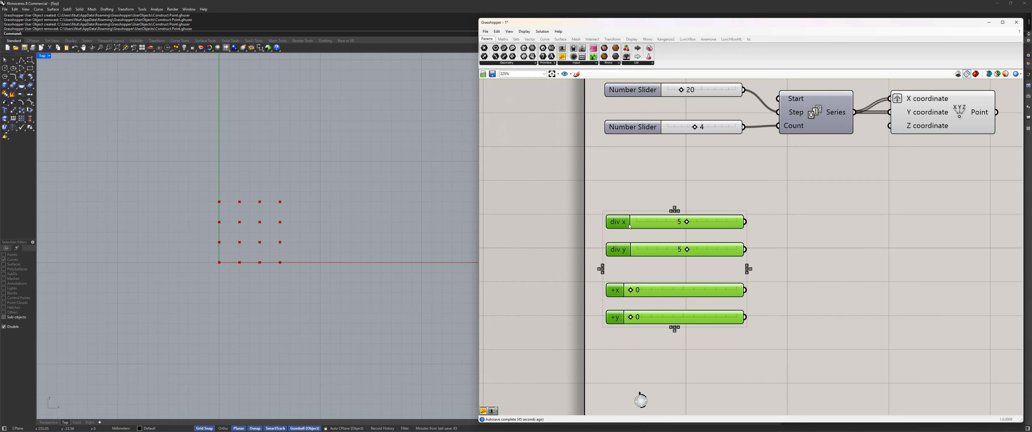
{"action": "left_click_drag", "start_coordinate": [629, 222], "coordinate": [628, 224]}
{"action": "left_click", "coordinate": [562, 193]}
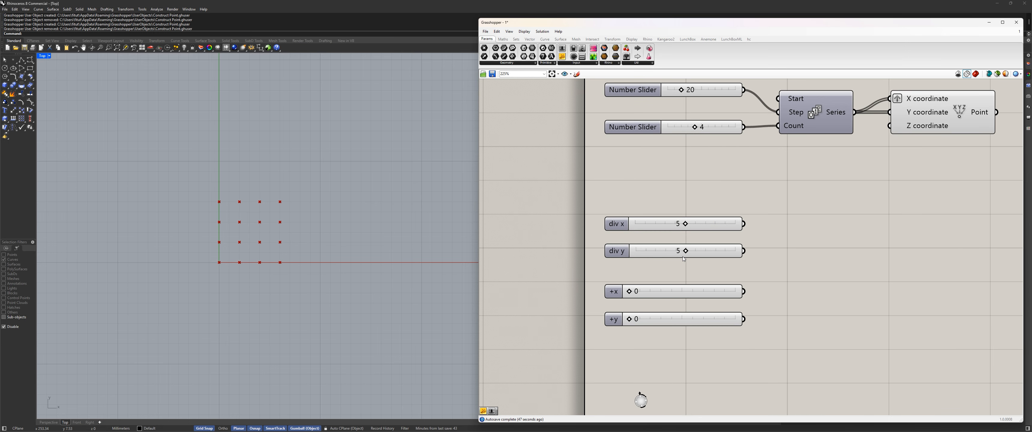
{"action": "scroll", "coordinate": [641, 216], "scroll_direction": "down", "scroll_amount": 5}
{"action": "scroll", "coordinate": [655, 235], "scroll_direction": "up", "scroll_amount": 4}
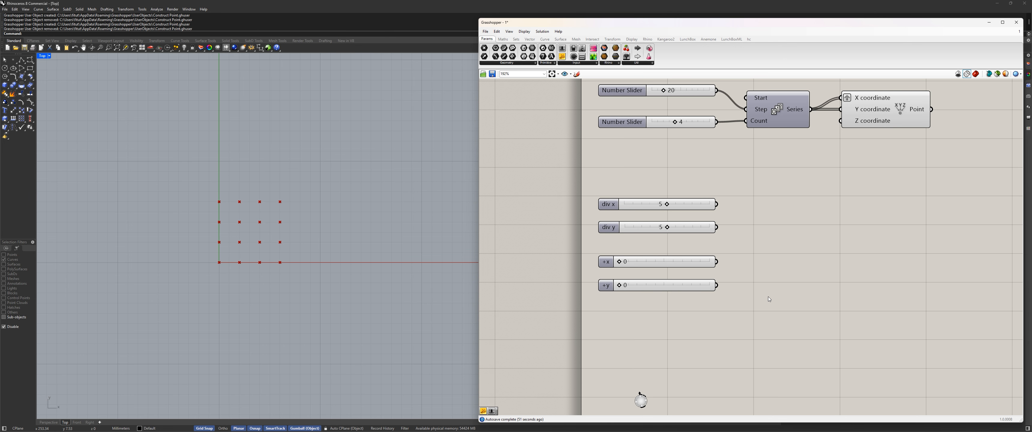
{"action": "left_click", "coordinate": [625, 205]}
{"action": "left_click", "coordinate": [667, 228]}
{"action": "right_click_drag", "start_coordinate": [667, 228], "coordinate": [649, 270]}
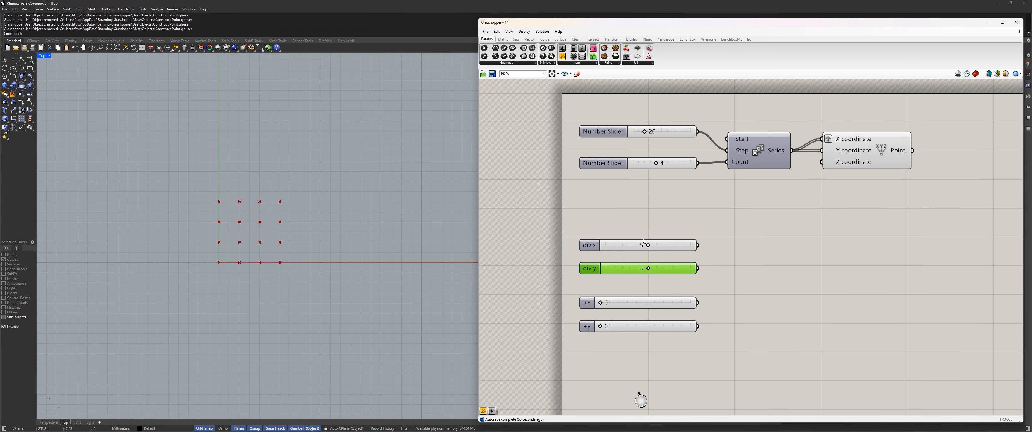
{"action": "left_click", "coordinate": [703, 197]}
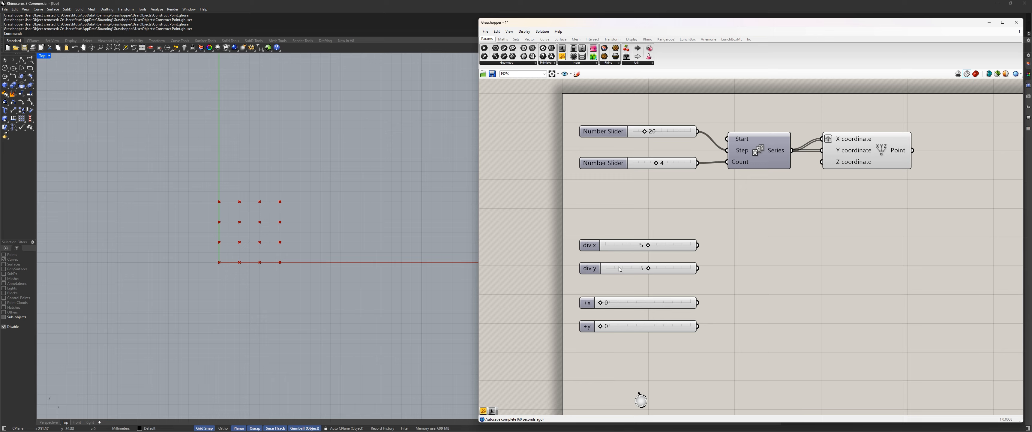
{"action": "left_click_drag", "start_coordinate": [744, 208], "coordinate": [568, 288]}
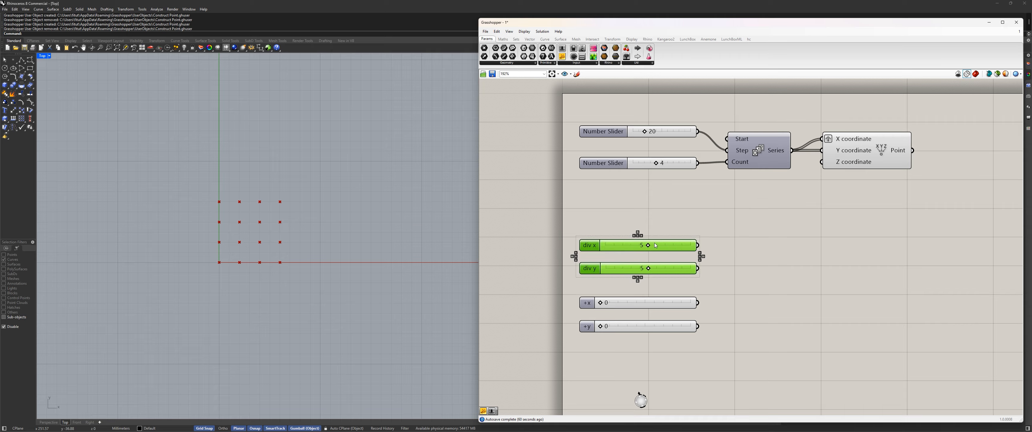
{"action": "left_click", "coordinate": [744, 233]}
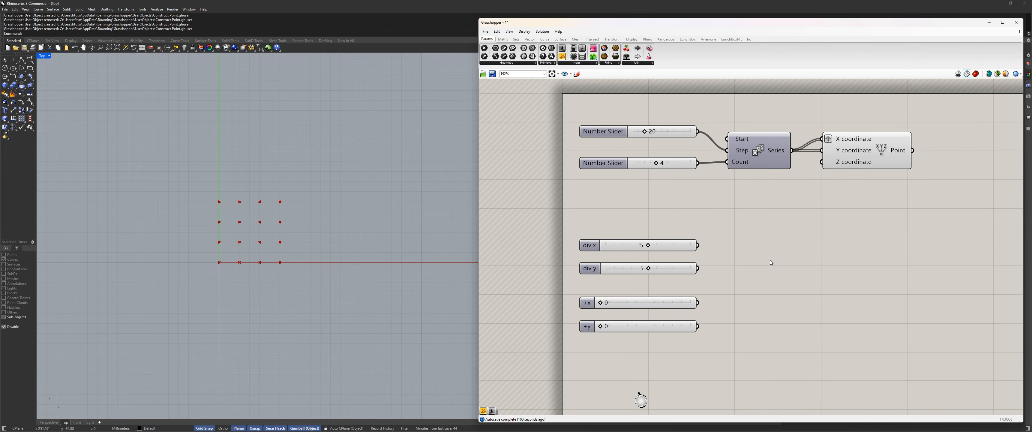
Step: Sketch the handwritten equation 10/2 = 5 on the empty canvas beside the div sliders and accept the sketch
{"action": "scroll", "coordinate": [743, 238], "scroll_direction": "up", "scroll_amount": 3}
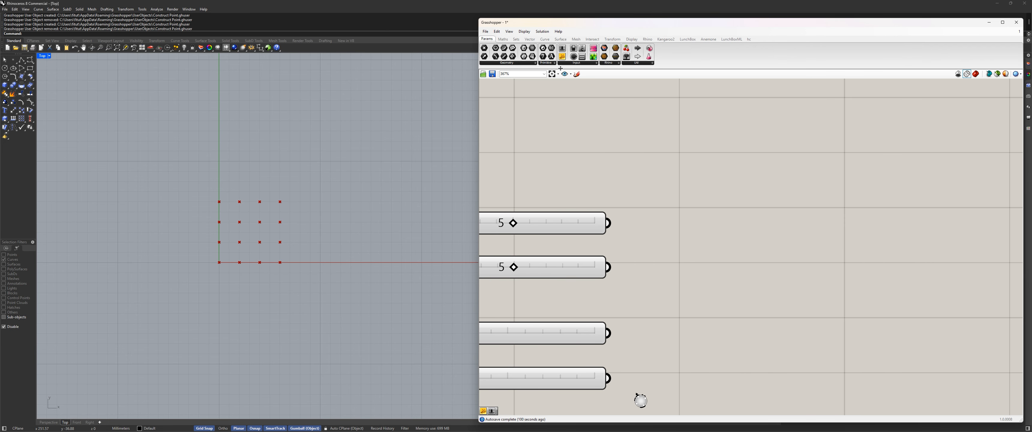
{"action": "left_click", "coordinate": [577, 73]}
{"action": "left_click_drag", "start_coordinate": [705, 161], "coordinate": [706, 194]}
{"action": "mouse_move", "coordinate": [736, 157]}
{"action": "left_mouse_down"}
{"action": "mouse_move", "coordinate": [732, 182]}
{"action": "mouse_move", "coordinate": [736, 156]}
{"action": "mouse_move", "coordinate": [764, 202]}
{"action": "left_mouse_up"}
{"action": "mouse_move", "coordinate": [789, 170]}
{"action": "left_mouse_down"}
{"action": "mouse_move", "coordinate": [811, 192]}
{"action": "mouse_move", "coordinate": [843, 182]}
{"action": "left_mouse_up"}
{"action": "mouse_move", "coordinate": [868, 173]}
{"action": "left_mouse_down"}
{"action": "mouse_move", "coordinate": [874, 184]}
{"action": "mouse_move", "coordinate": [861, 193]}
{"action": "mouse_move", "coordinate": [875, 174]}
{"action": "left_mouse_up"}
{"action": "right_click_drag", "start_coordinate": [723, 268], "coordinate": [656, 284]}
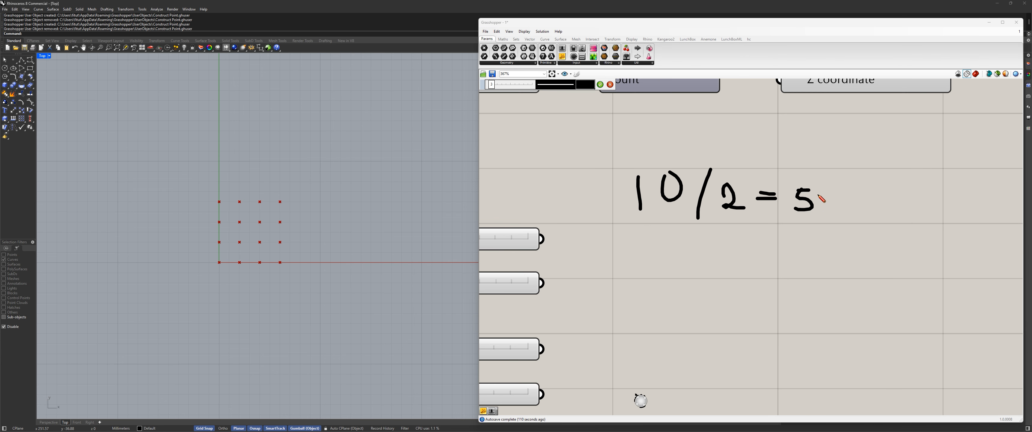
{"action": "left_click", "coordinate": [600, 84]}
Step: Move the whole handwritten equation slightly up the canvas
{"action": "scroll", "coordinate": [695, 211], "scroll_direction": "down", "scroll_amount": 2}
{"action": "right_click_drag", "start_coordinate": [666, 212], "coordinate": [659, 253]}
{"action": "scroll", "coordinate": [659, 255], "scroll_direction": "up", "scroll_amount": 2}
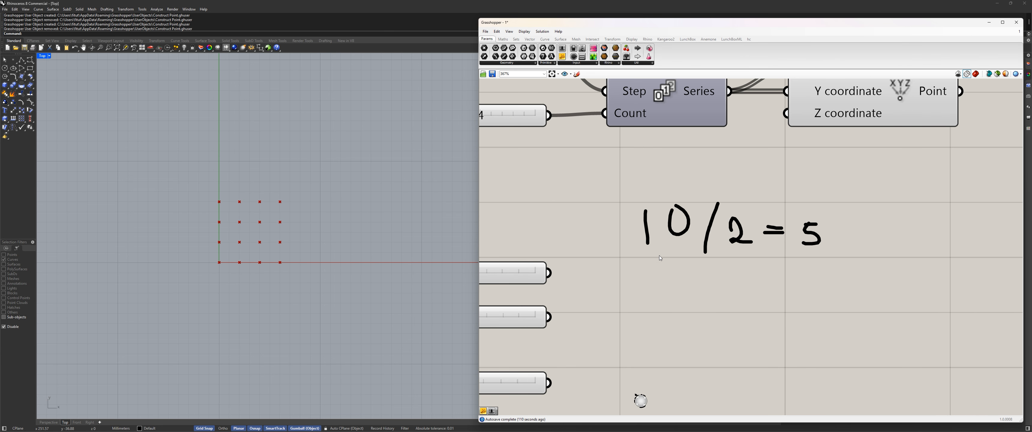
{"action": "left_click_drag", "start_coordinate": [589, 183], "coordinate": [887, 303]}
{"action": "left_click_drag", "start_coordinate": [741, 241], "coordinate": [734, 228]}
{"action": "left_click", "coordinate": [722, 291]}
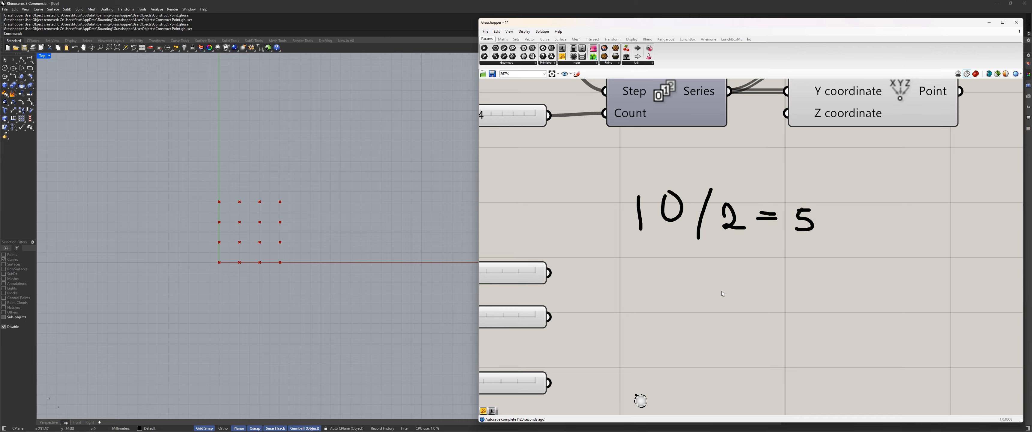
Step: Move the handwritten equation 10/2 = 5 slightly down the canvas, closer to the height of the div x slider
{"action": "scroll", "coordinate": [699, 242], "scroll_direction": "down", "scroll_amount": 3}
{"action": "left_click", "coordinate": [719, 232]}
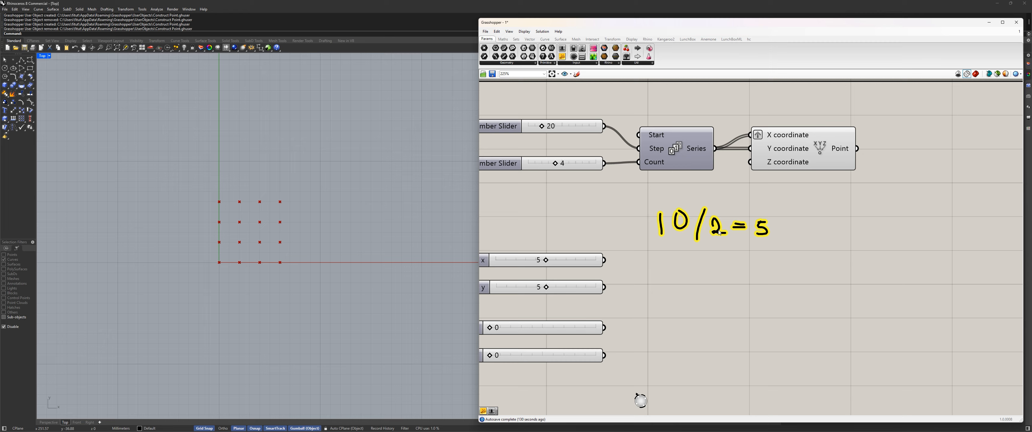
{"action": "scroll", "coordinate": [665, 222], "scroll_direction": "up", "scroll_amount": 2}
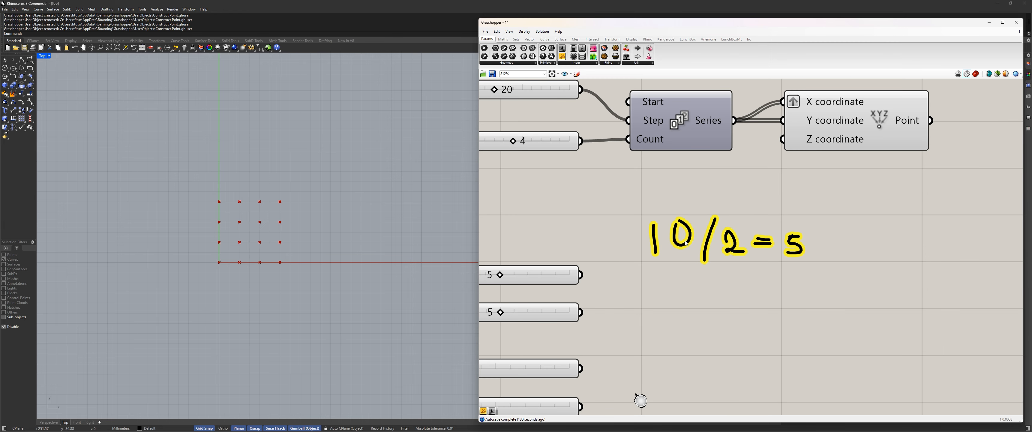
{"action": "left_click", "coordinate": [643, 207]}
{"action": "mouse_move", "coordinate": [645, 208]}
{"action": "left_mouse_down"}
{"action": "mouse_move", "coordinate": [707, 275]}
{"action": "mouse_move", "coordinate": [833, 294]}
{"action": "mouse_move", "coordinate": [788, 215]}
{"action": "left_mouse_up"}
{"action": "left_click", "coordinate": [834, 294]}
{"action": "scroll", "coordinate": [762, 296], "scroll_direction": "up", "scroll_amount": 3}
{"action": "left_click", "coordinate": [737, 299]}
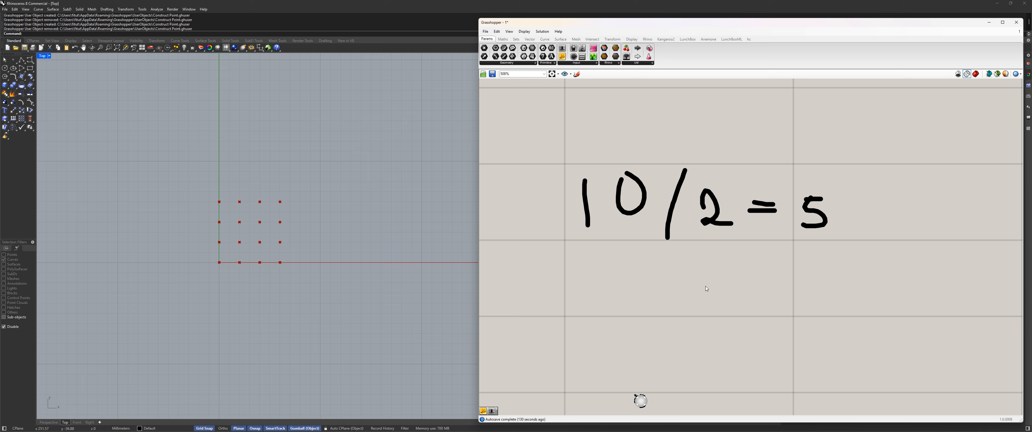
Step: Sketch a second handwritten equation, 1/0,1 = 10, beneath 10/2 = 5 and accept the sketch
{"action": "scroll", "coordinate": [706, 277], "scroll_direction": "down", "scroll_amount": 2}
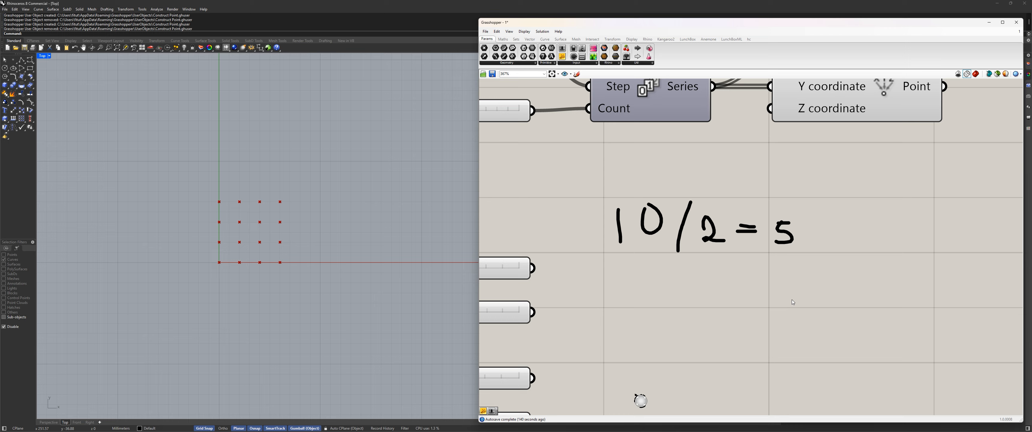
{"action": "scroll", "coordinate": [792, 302], "scroll_direction": "down", "scroll_amount": 1}
{"action": "scroll", "coordinate": [676, 252], "scroll_direction": "up", "scroll_amount": 1}
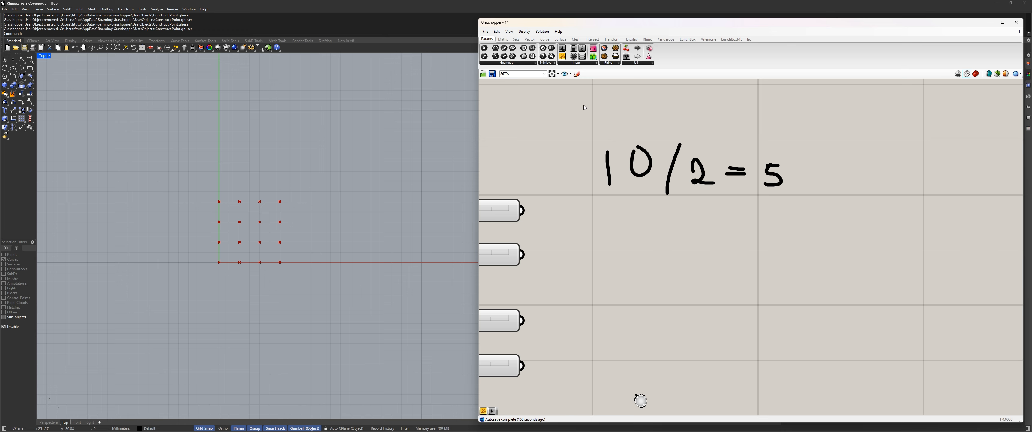
{"action": "left_click", "coordinate": [577, 74]}
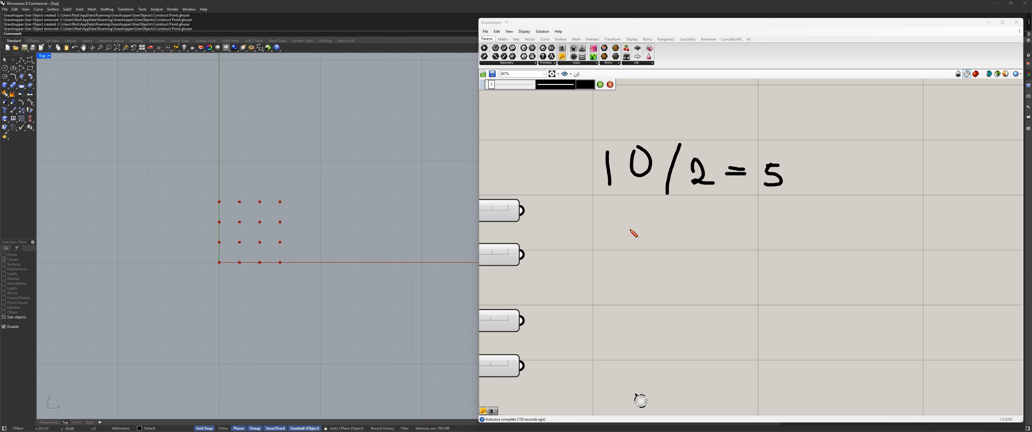
{"action": "left_click_drag", "start_coordinate": [620, 229], "coordinate": [617, 248]}
{"action": "left_click_drag", "start_coordinate": [658, 207], "coordinate": [647, 248]}
{"action": "left_click_drag", "start_coordinate": [681, 223], "coordinate": [682, 223]}
{"action": "mouse_move", "coordinate": [712, 225]}
{"action": "left_mouse_down"}
{"action": "mouse_move", "coordinate": [724, 244]}
{"action": "mouse_move", "coordinate": [753, 225]}
{"action": "left_mouse_up"}
{"action": "left_click_drag", "start_coordinate": [738, 232], "coordinate": [781, 246]}
{"action": "mouse_move", "coordinate": [797, 223]}
{"action": "left_mouse_down"}
{"action": "mouse_move", "coordinate": [791, 240]}
{"action": "mouse_move", "coordinate": [798, 223]}
{"action": "left_mouse_up"}
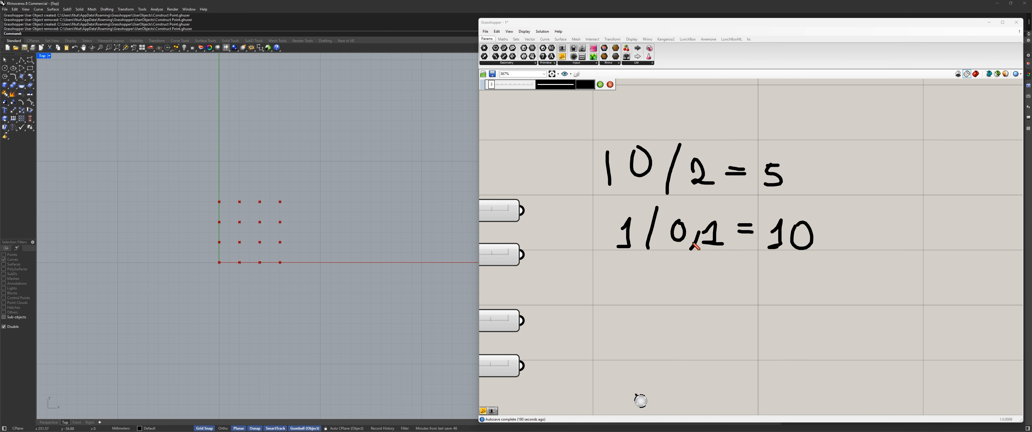
{"action": "left_click", "coordinate": [600, 85]}
{"action": "right_click_drag", "start_coordinate": [647, 196], "coordinate": [618, 256]}
{"action": "left_click", "coordinate": [673, 244]}
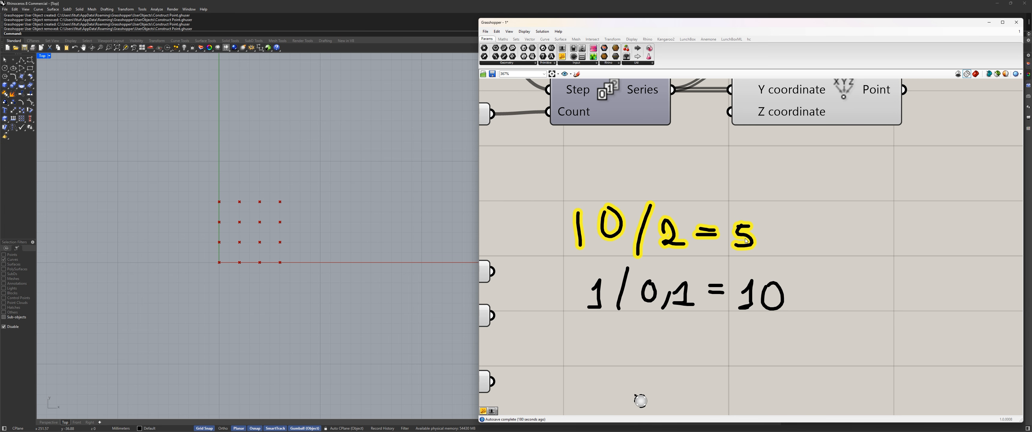
{"action": "left_click", "coordinate": [730, 268]}
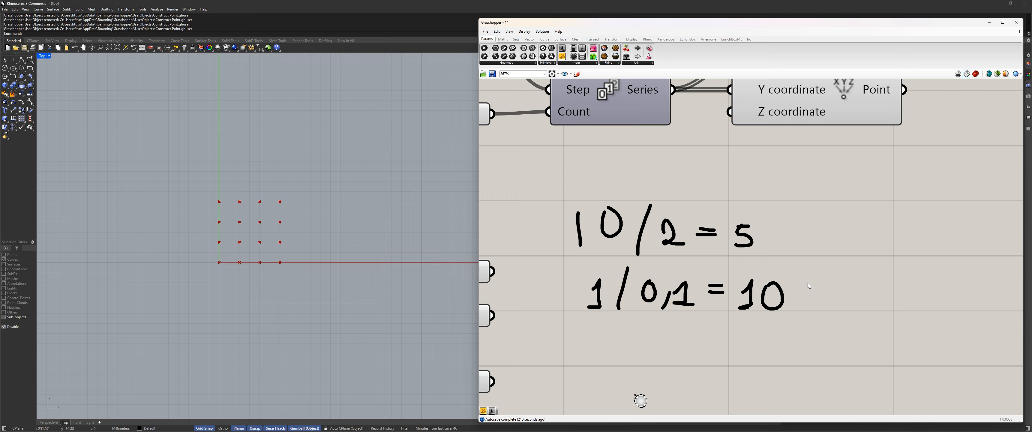
Step: Sketch the handwritten note "-factor" after the equation 1/0,1 = 10 and accept the sketch
{"action": "left_click", "coordinate": [577, 73]}
{"action": "left_click_drag", "start_coordinate": [801, 301], "coordinate": [814, 299]}
{"action": "mouse_move", "coordinate": [834, 284]}
{"action": "left_mouse_down"}
{"action": "mouse_move", "coordinate": [841, 299]}
{"action": "mouse_move", "coordinate": [920, 297]}
{"action": "mouse_move", "coordinate": [939, 316]}
{"action": "left_mouse_up"}
{"action": "scroll", "coordinate": [796, 284], "scroll_direction": "down", "scroll_amount": 2}
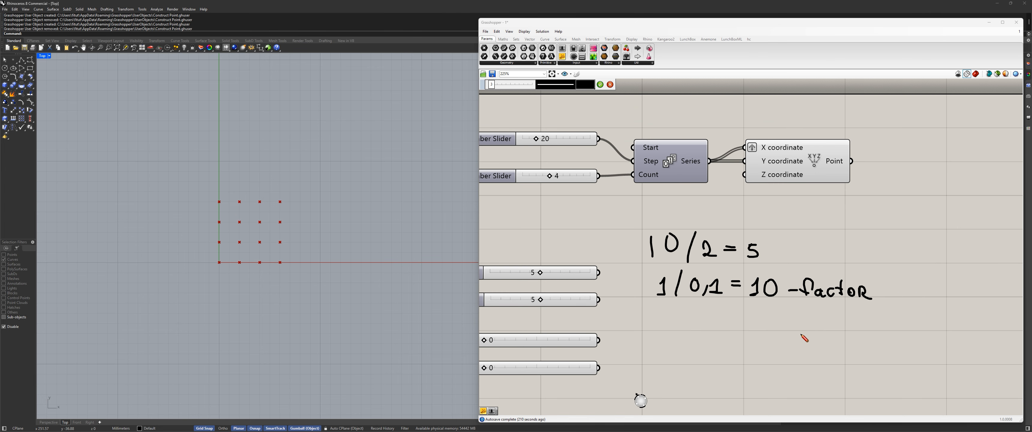
{"action": "left_click", "coordinate": [600, 84]}
Step: Move both handwritten equations and the factor note together up the canvas, just below the Series and Construct Point components
{"action": "scroll", "coordinate": [668, 273], "scroll_direction": "down", "scroll_amount": 6}
{"action": "mouse_move", "coordinate": [879, 337]}
{"action": "left_mouse_down"}
{"action": "mouse_move", "coordinate": [649, 236]}
{"action": "mouse_move", "coordinate": [613, 231]}
{"action": "left_mouse_up"}
{"action": "left_click_drag", "start_coordinate": [689, 259], "coordinate": [675, 233]}
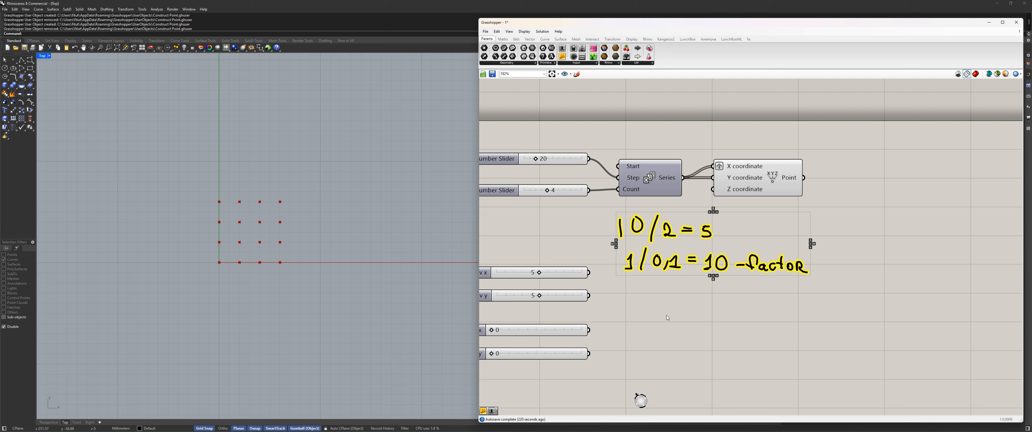
{"action": "scroll", "coordinate": [665, 316], "scroll_direction": "up", "scroll_amount": 3}
{"action": "left_click", "coordinate": [660, 295]}
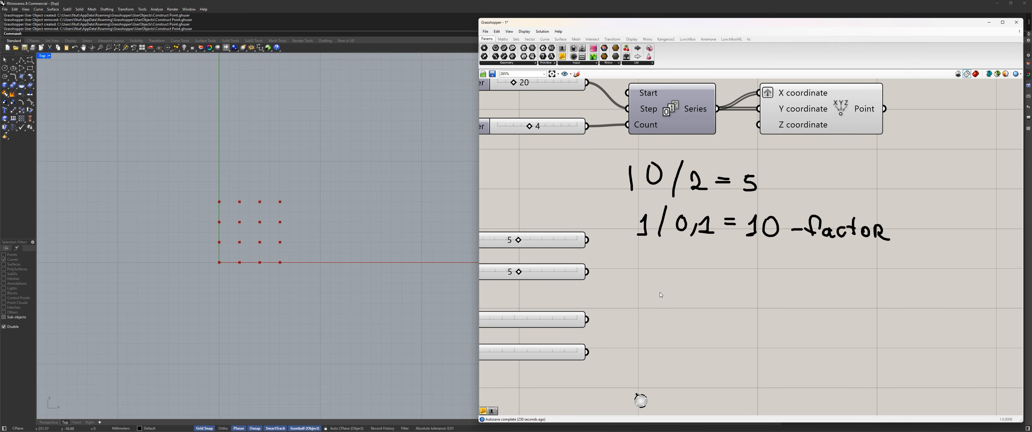
Step: Sketch the handwritten formula 1/x = x with exponent -1 beneath the other two equations and accept the sketch
{"action": "scroll", "coordinate": [633, 249], "scroll_direction": "up", "scroll_amount": 3}
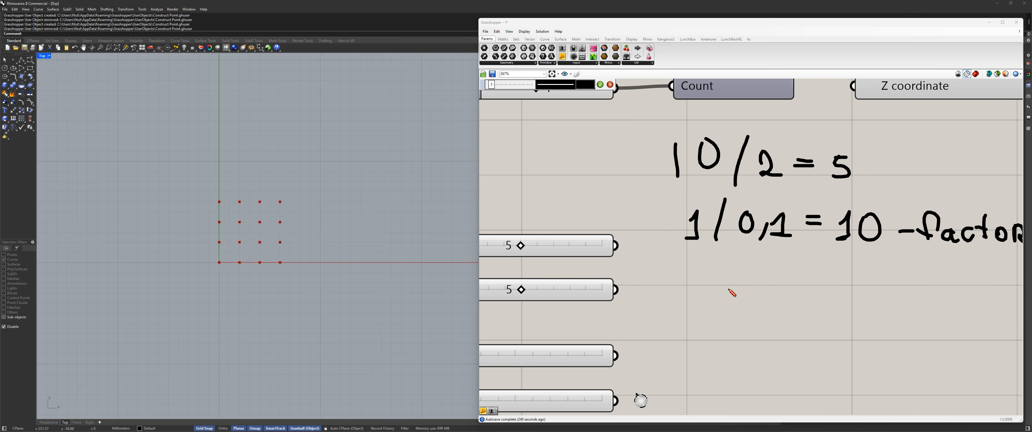
{"action": "left_click_drag", "start_coordinate": [725, 272], "coordinate": [728, 295]}
{"action": "left_click_drag", "start_coordinate": [754, 265], "coordinate": [743, 303]}
{"action": "left_click_drag", "start_coordinate": [766, 277], "coordinate": [781, 299]}
{"action": "mouse_move", "coordinate": [779, 278]}
{"action": "left_mouse_down"}
{"action": "mouse_move", "coordinate": [765, 303]}
{"action": "mouse_move", "coordinate": [820, 284]}
{"action": "left_mouse_up"}
{"action": "mouse_move", "coordinate": [802, 292]}
{"action": "left_mouse_down"}
{"action": "mouse_move", "coordinate": [869, 298]}
{"action": "mouse_move", "coordinate": [857, 303]}
{"action": "left_mouse_up"}
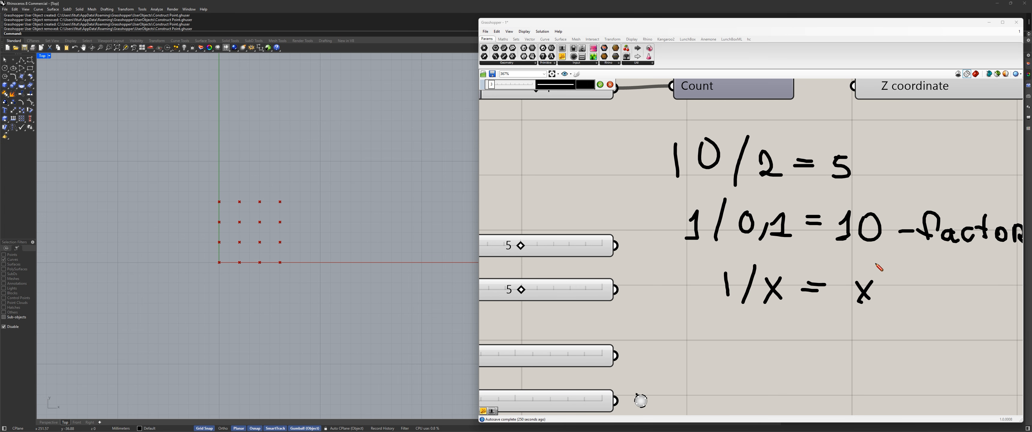
{"action": "left_click_drag", "start_coordinate": [874, 265], "coordinate": [895, 271]}
{"action": "left_click_drag", "start_coordinate": [890, 272], "coordinate": [904, 271]}
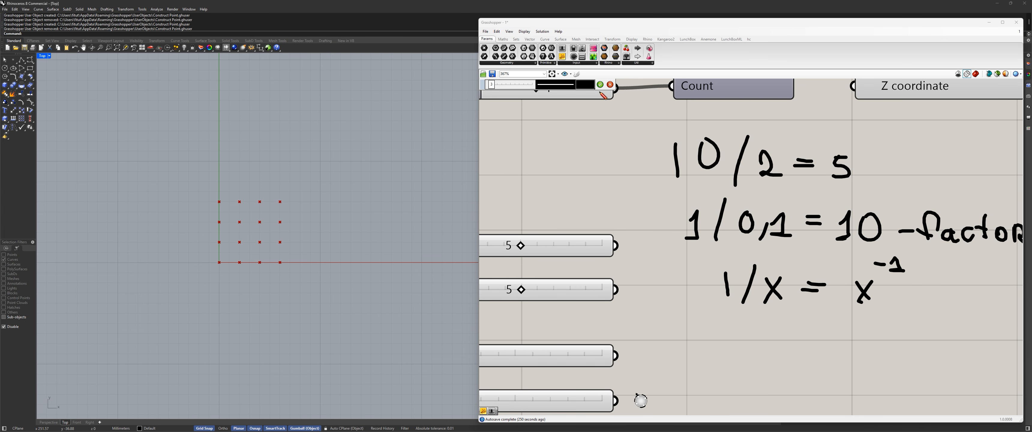
{"action": "left_click", "coordinate": [600, 84]}
Step: Open the Calculator, examine its scientific keypad beside the handwritten formulas, and close it
{"action": "scroll", "coordinate": [651, 267], "scroll_direction": "down", "scroll_amount": 5}
{"action": "scroll", "coordinate": [770, 276], "scroll_direction": "up", "scroll_amount": 4}
{"action": "key", "text": "super"}
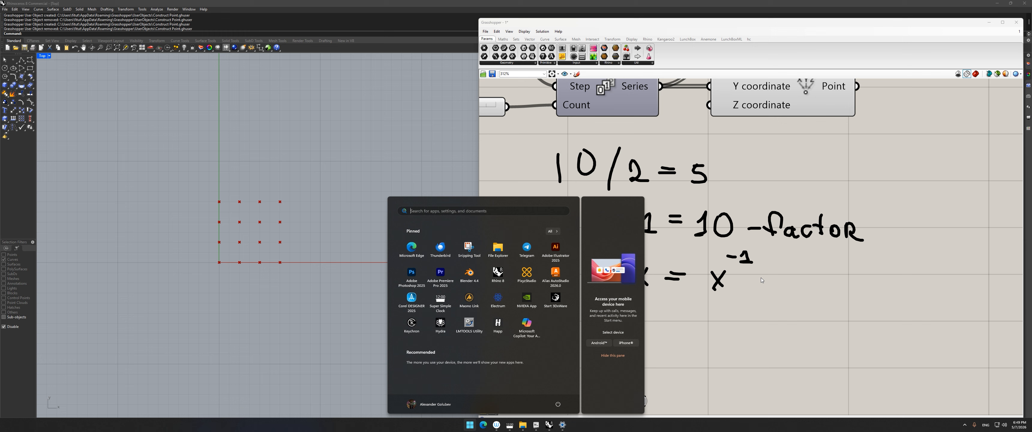
{"action": "type", "text": "calculator"}
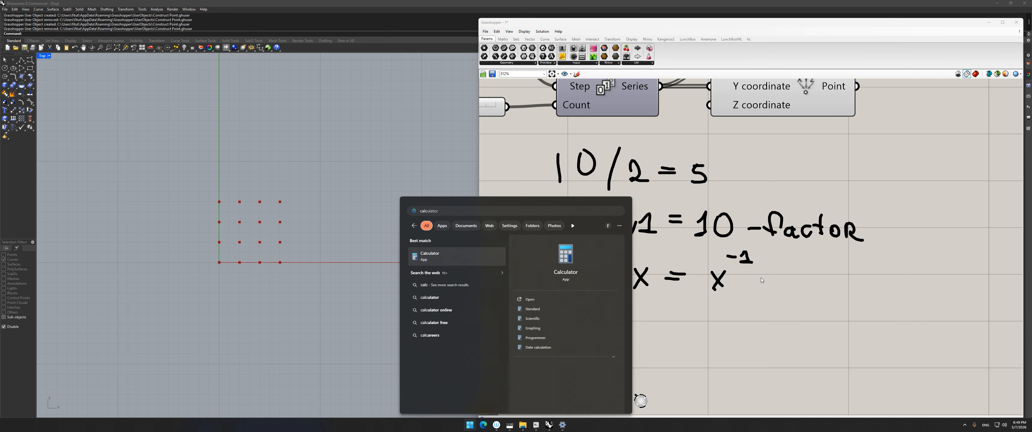
{"action": "left_click", "coordinate": [423, 260]}
{"action": "left_click_drag", "start_coordinate": [421, 160], "coordinate": [526, 140]}
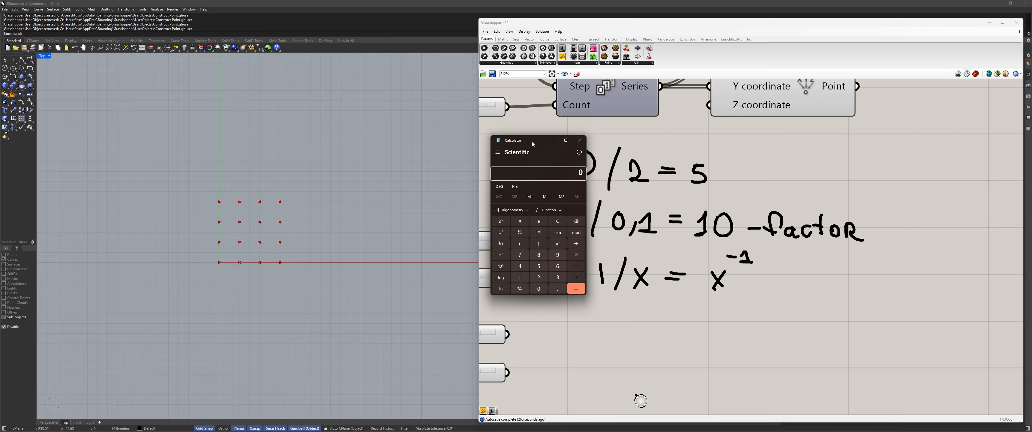
{"action": "left_click_drag", "start_coordinate": [538, 140], "coordinate": [506, 171]}
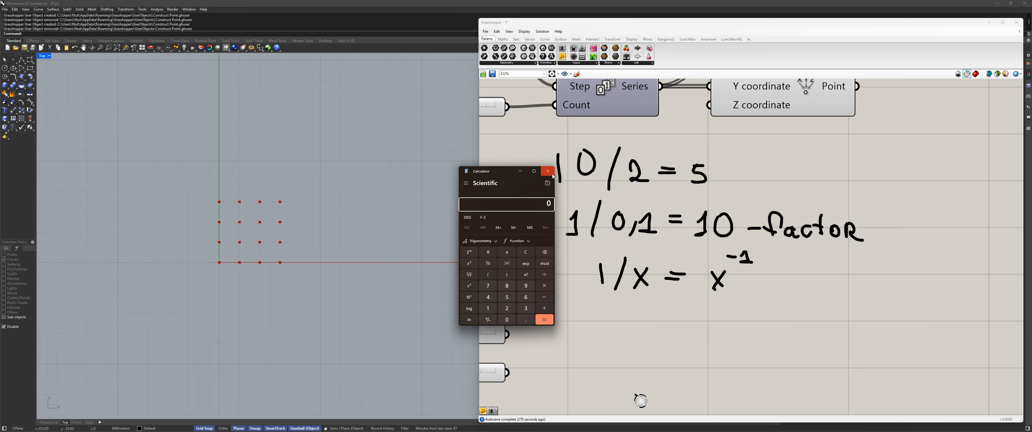
{"action": "left_click", "coordinate": [550, 173]}
Step: Sketch the small handwritten condition x>1 beneath the 1/x formula and accept the sketch
{"action": "scroll", "coordinate": [613, 299], "scroll_direction": "down", "scroll_amount": 2}
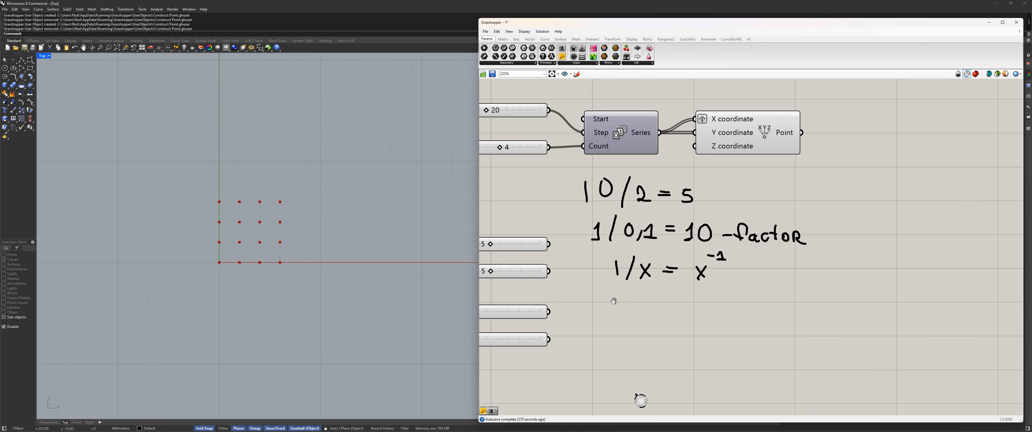
{"action": "scroll", "coordinate": [668, 277], "scroll_direction": "up", "scroll_amount": 3}
{"action": "right_click_drag", "start_coordinate": [667, 275], "coordinate": [661, 291]}
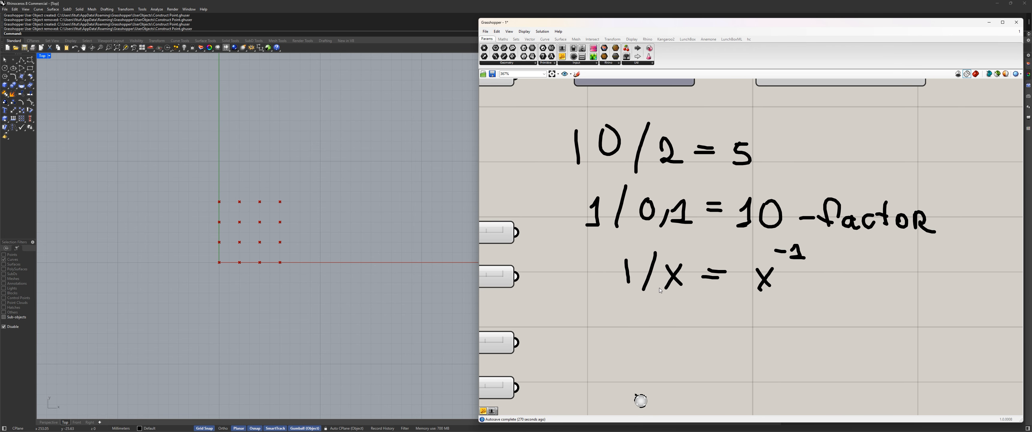
{"action": "left_click", "coordinate": [576, 74]}
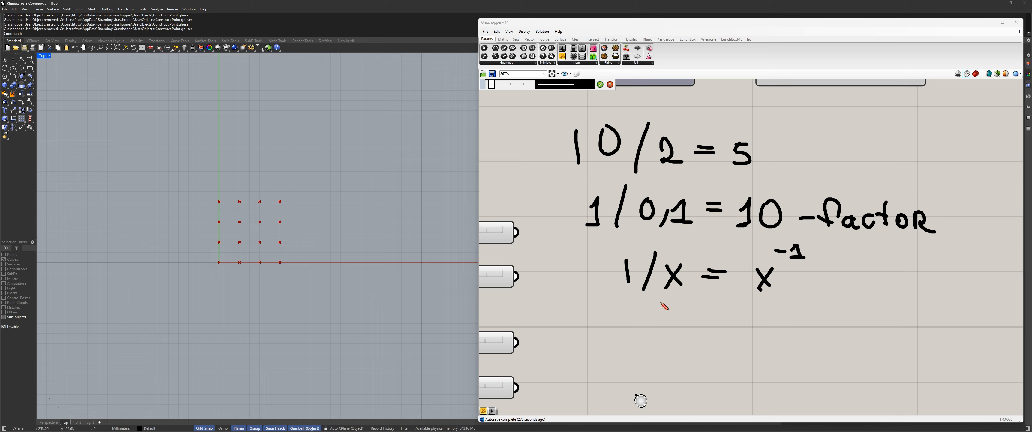
{"action": "left_click_drag", "start_coordinate": [659, 303], "coordinate": [665, 313]}
{"action": "mouse_move", "coordinate": [665, 304]}
{"action": "left_mouse_down"}
{"action": "mouse_move", "coordinate": [658, 312]}
{"action": "mouse_move", "coordinate": [690, 304]}
{"action": "mouse_move", "coordinate": [686, 314]}
{"action": "left_mouse_up"}
{"action": "left_click_drag", "start_coordinate": [685, 315], "coordinate": [696, 316]}
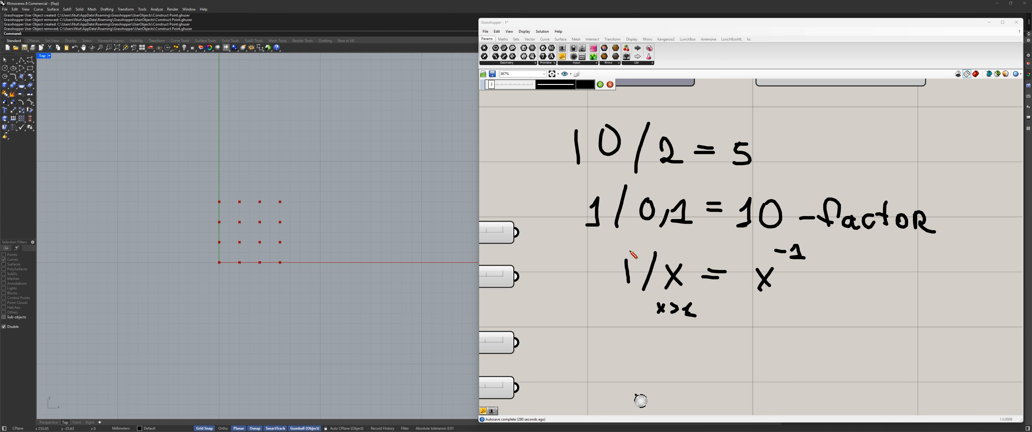
{"action": "left_click", "coordinate": [600, 84]}
Step: Select all the handwritten equations and notes on the canvas and delete them
{"action": "scroll", "coordinate": [669, 294], "scroll_direction": "down", "scroll_amount": 2}
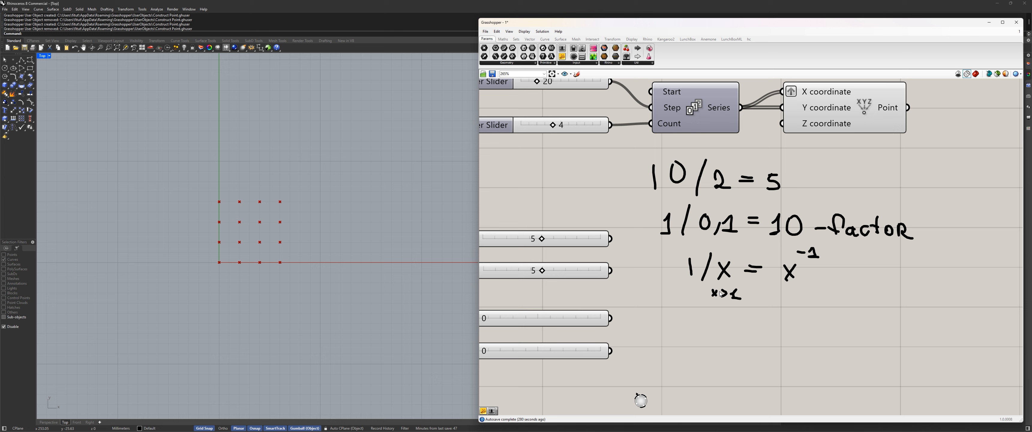
{"action": "scroll", "coordinate": [740, 308], "scroll_direction": "down", "scroll_amount": 2}
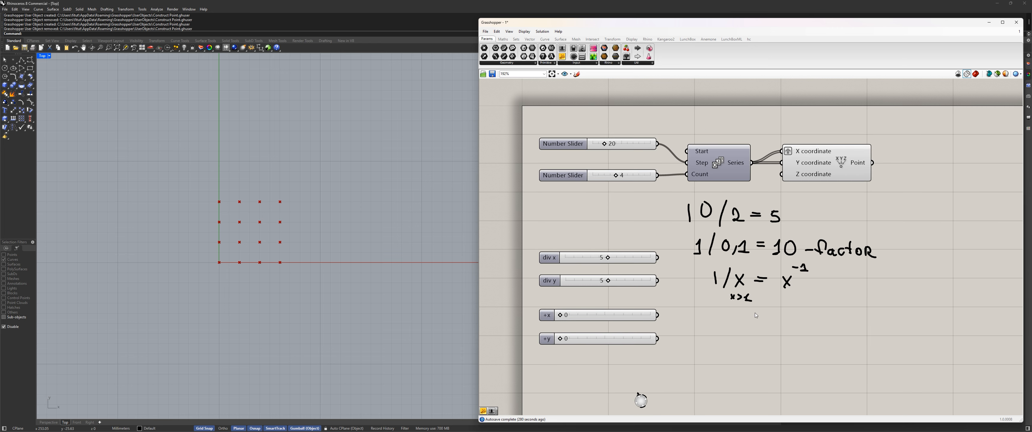
{"action": "right_click_drag", "start_coordinate": [755, 313], "coordinate": [780, 315]}
{"action": "scroll", "coordinate": [780, 315], "scroll_direction": "up", "scroll_amount": 3}
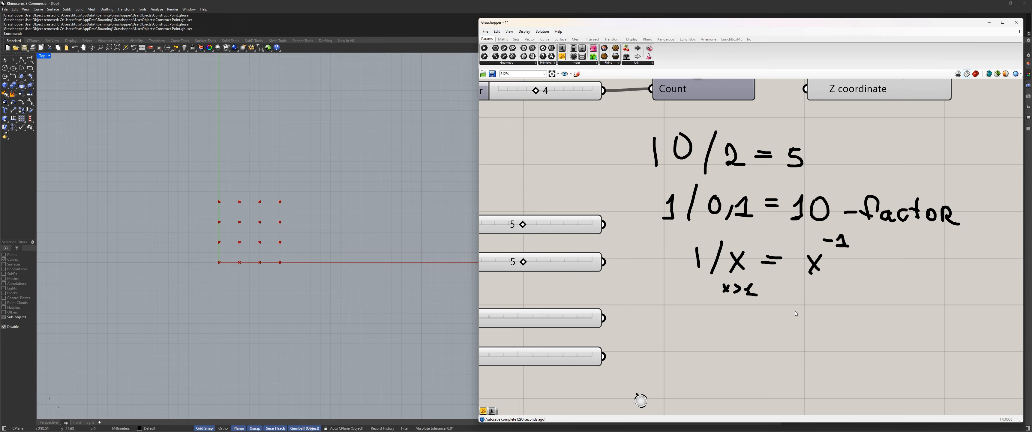
{"action": "scroll", "coordinate": [795, 310], "scroll_direction": "down", "scroll_amount": 4}
{"action": "left_click_drag", "start_coordinate": [861, 319], "coordinate": [642, 198]}
{"action": "left_click_drag", "start_coordinate": [695, 219], "coordinate": [746, 241]}
{"action": "key", "text": "Delete"}
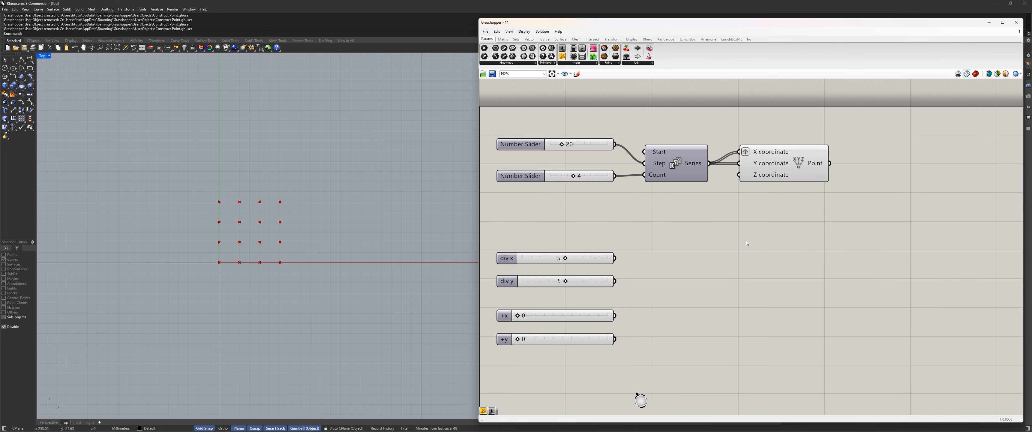
Step: Find the Expression component by searching for "expres" and place it on the canvas beside the div x and div y sliders
{"action": "scroll", "coordinate": [669, 255], "scroll_direction": "up", "scroll_amount": 4}
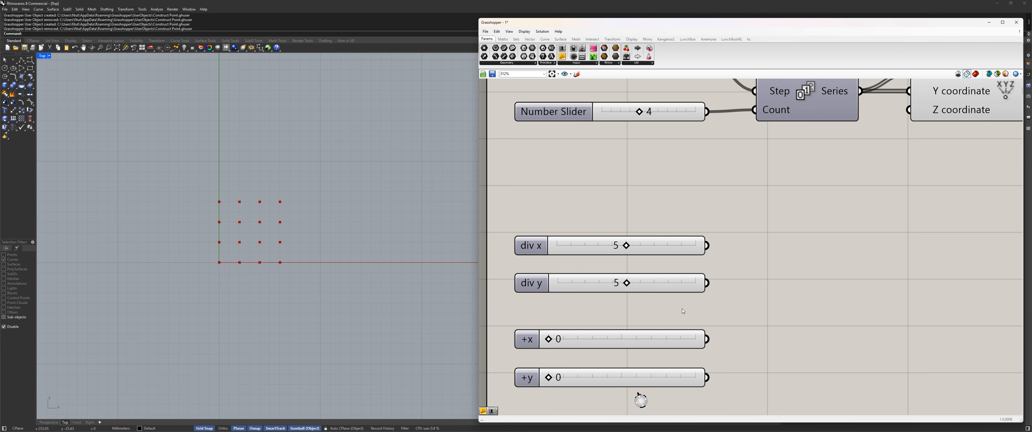
{"action": "left_click", "coordinate": [503, 39]}
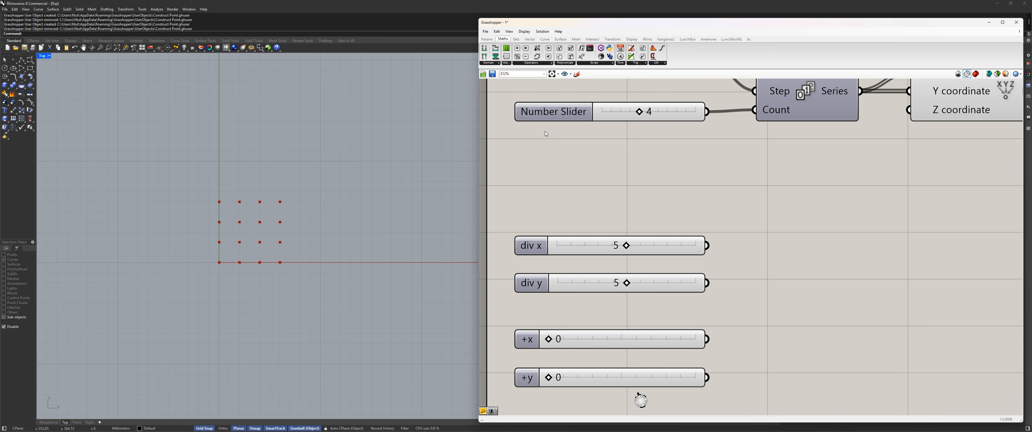
{"action": "left_click", "coordinate": [595, 63]}
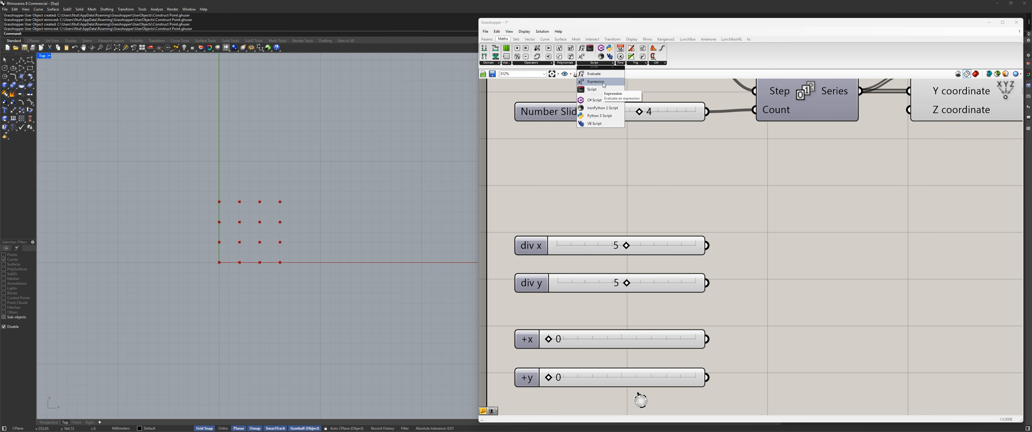
{"action": "double_click", "coordinate": [821, 256]}
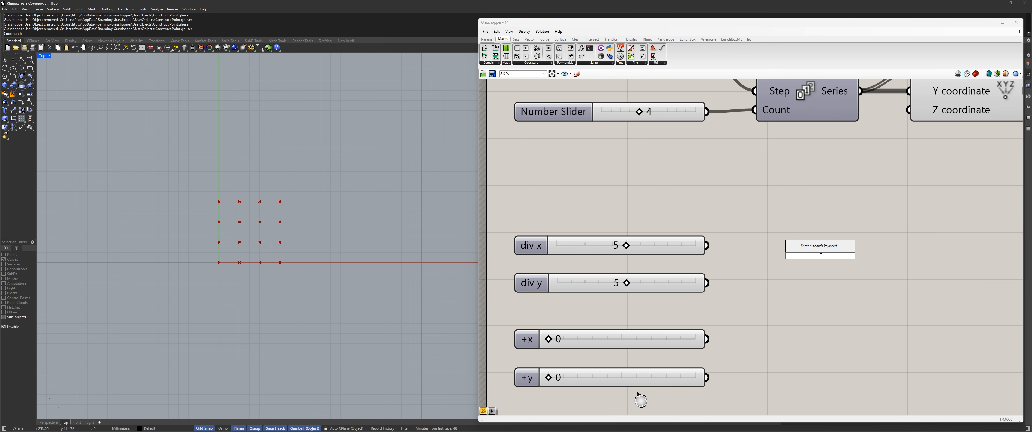
{"action": "type", "text": "expres"}
{"action": "left_click", "coordinate": [797, 249]}
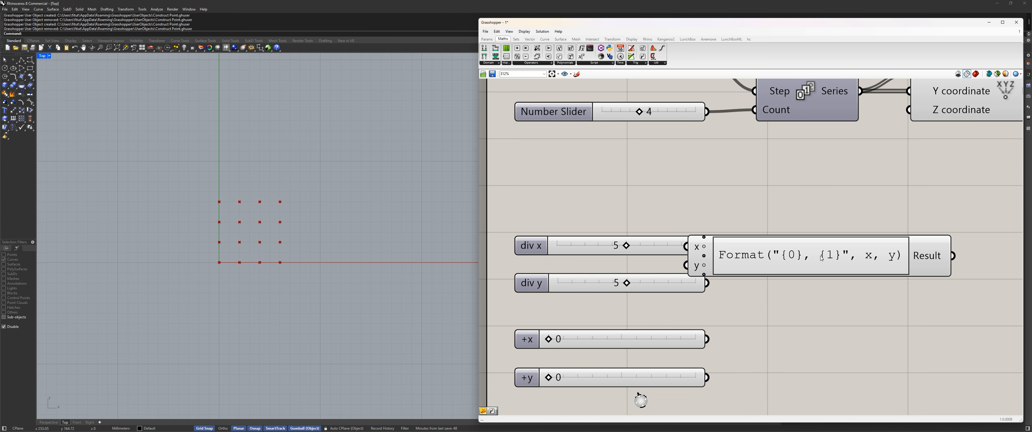
Step: Position the Expression component clear of the sliders, beyond their outputs and slightly above the div x slider
{"action": "left_click_drag", "start_coordinate": [797, 249], "coordinate": [854, 237]}
{"action": "left_click", "coordinate": [808, 282]}
{"action": "scroll", "coordinate": [877, 308], "scroll_direction": "down", "scroll_amount": 2}
{"action": "right_click_drag", "start_coordinate": [878, 308], "coordinate": [758, 303]}
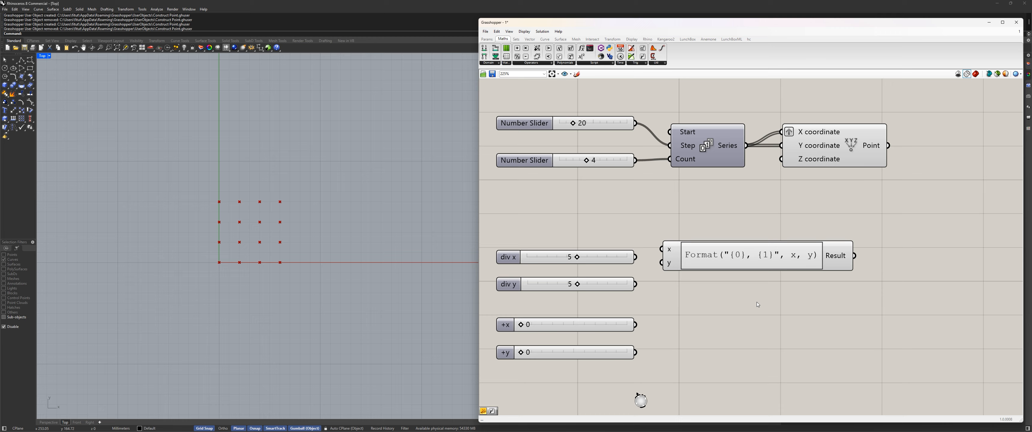
{"action": "scroll", "coordinate": [748, 304], "scroll_direction": "up", "scroll_amount": 3}
{"action": "left_click_drag", "start_coordinate": [717, 220], "coordinate": [762, 209]}
{"action": "scroll", "coordinate": [754, 216], "scroll_direction": "down", "scroll_amount": 3}
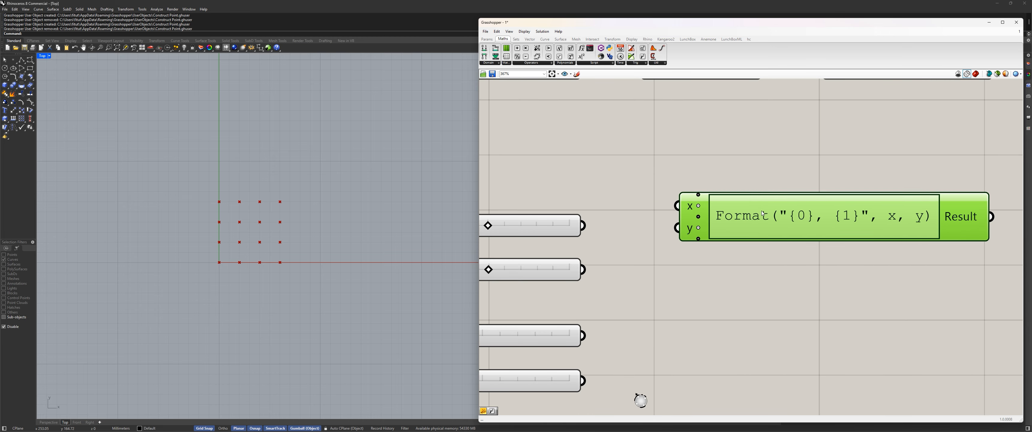
{"action": "double_click", "coordinate": [720, 272]}
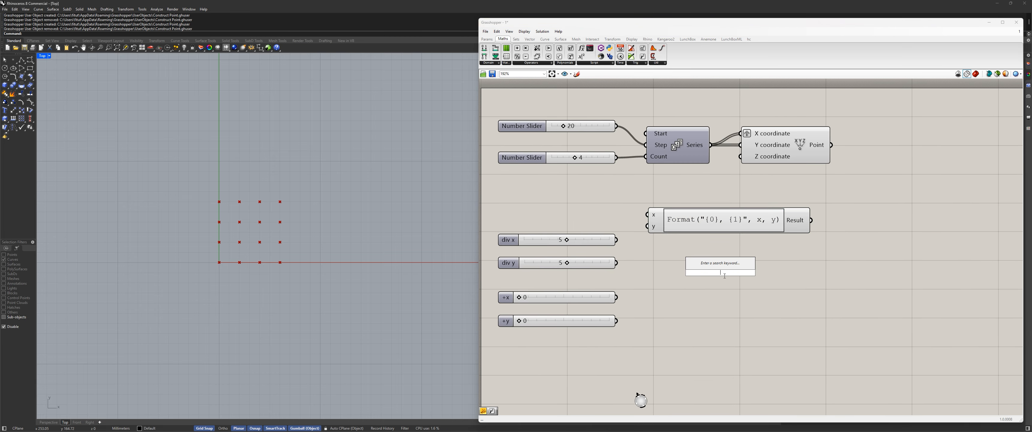
{"action": "left_click", "coordinate": [749, 324]}
{"action": "key", "text": "F4"}
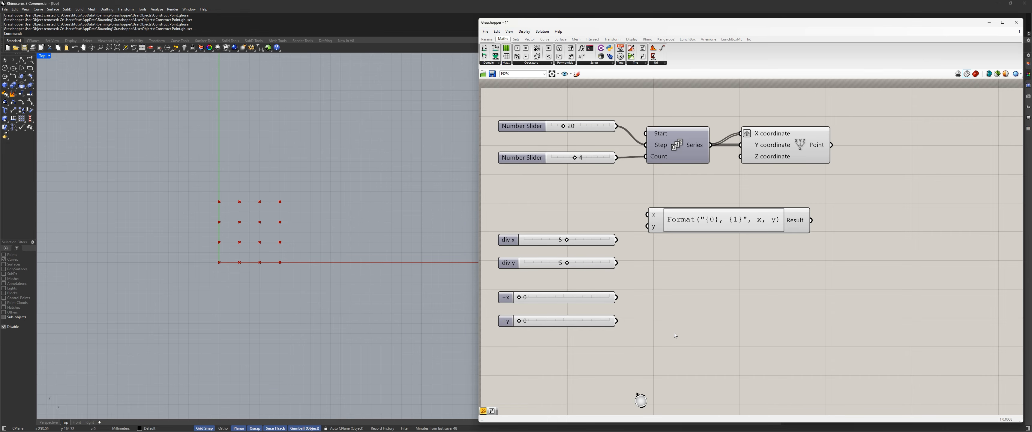
Step: Examine the Expression component's x and y inputs and its default Format expression up close
{"action": "scroll", "coordinate": [657, 236], "scroll_direction": "up", "scroll_amount": 3}
{"action": "left_click", "coordinate": [653, 227]}
{"action": "scroll", "coordinate": [616, 273], "scroll_direction": "up", "scroll_amount": 2}
{"action": "scroll", "coordinate": [781, 257], "scroll_direction": "down", "scroll_amount": 3}
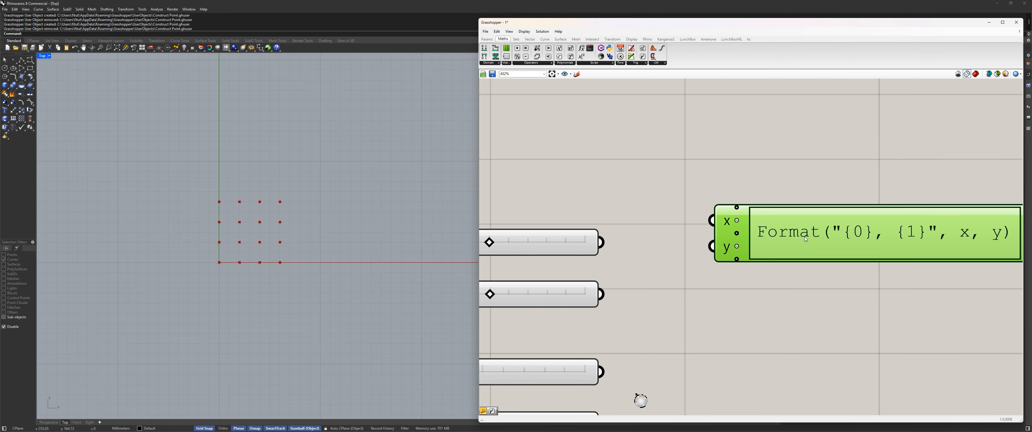
{"action": "left_click", "coordinate": [666, 208]}
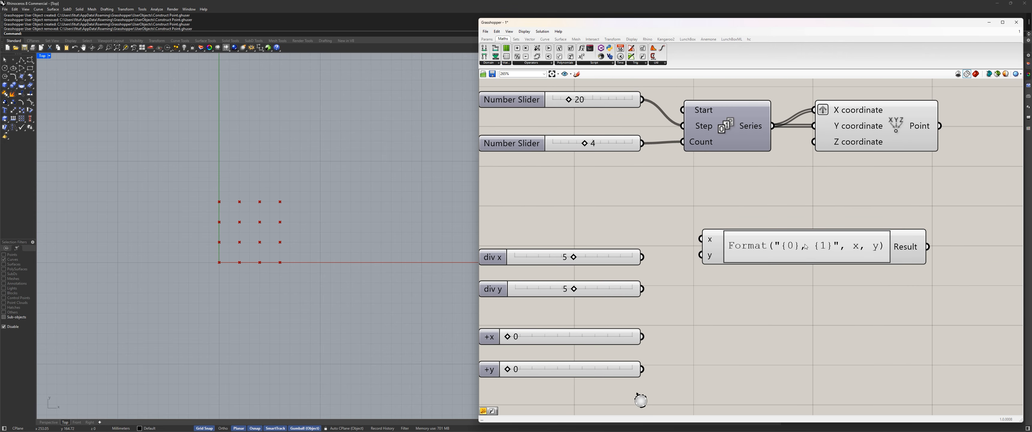
{"action": "left_click_drag", "start_coordinate": [806, 247], "coordinate": [803, 246]}
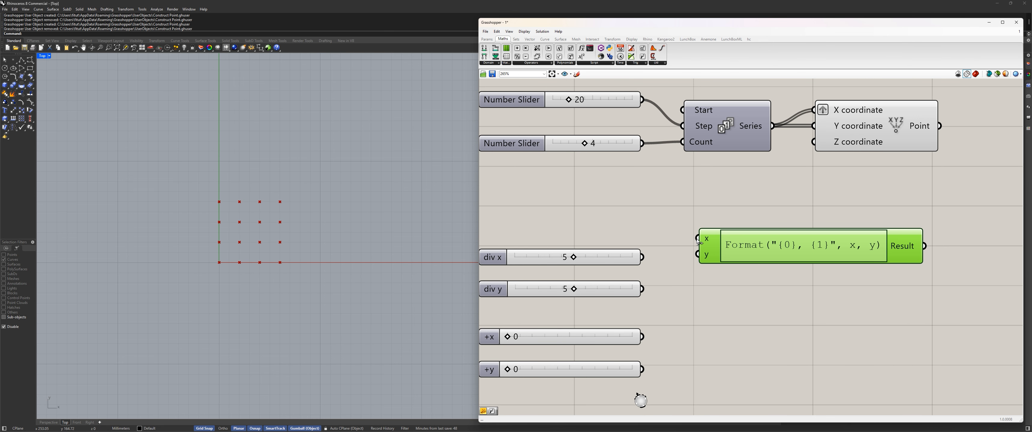
{"action": "scroll", "coordinate": [698, 239], "scroll_direction": "up", "scroll_amount": 5}
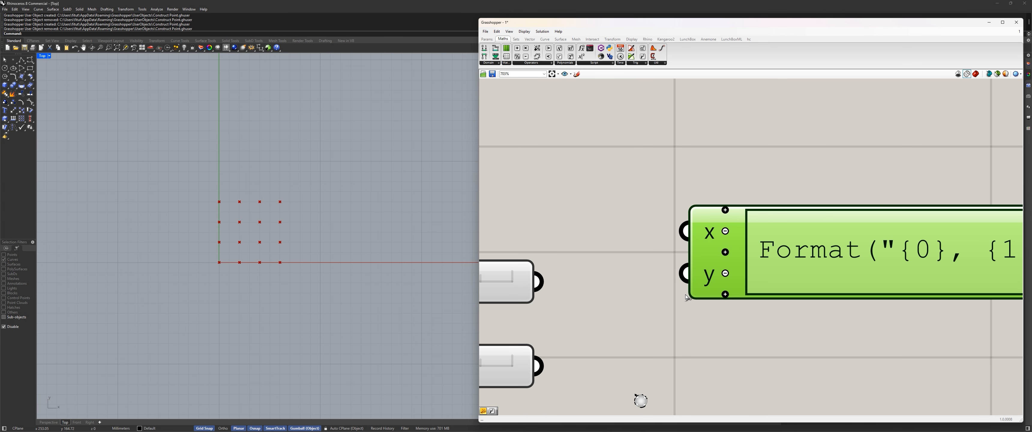
{"action": "scroll", "coordinate": [686, 295], "scroll_direction": "down", "scroll_amount": 5}
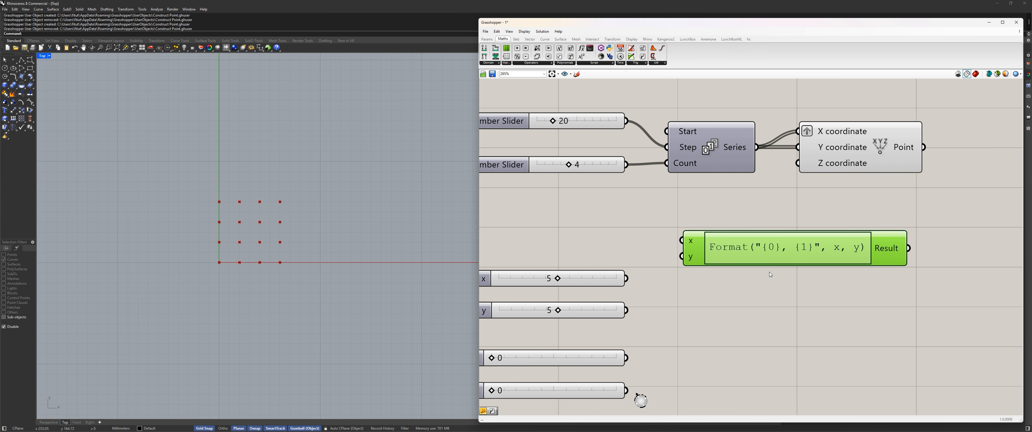
Step: Select the div x and div y sliders together and shift the Expression component slightly away from them
{"action": "right_click_drag", "start_coordinate": [637, 327], "coordinate": [765, 312]}
{"action": "left_click_drag", "start_coordinate": [765, 313], "coordinate": [505, 241]}
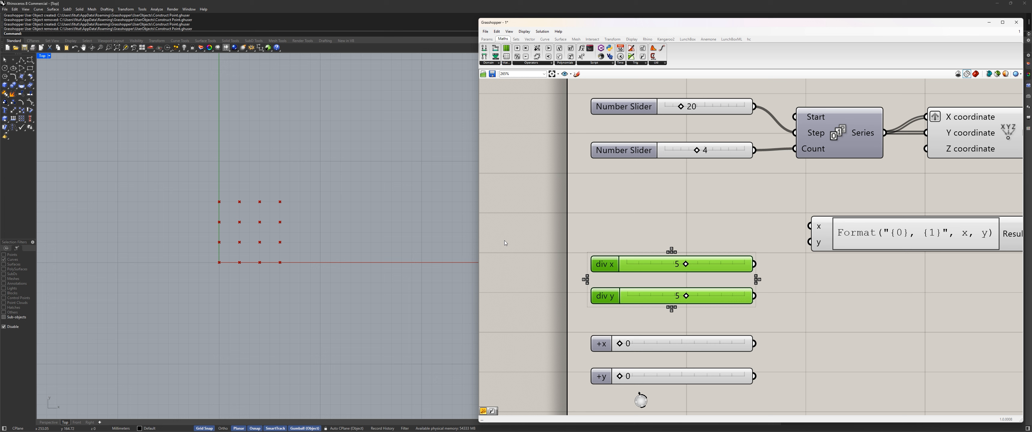
{"action": "right_click_drag", "start_coordinate": [810, 287], "coordinate": [691, 297]}
{"action": "left_click", "coordinate": [699, 302]}
{"action": "left_click_drag", "start_coordinate": [794, 244], "coordinate": [804, 247]}
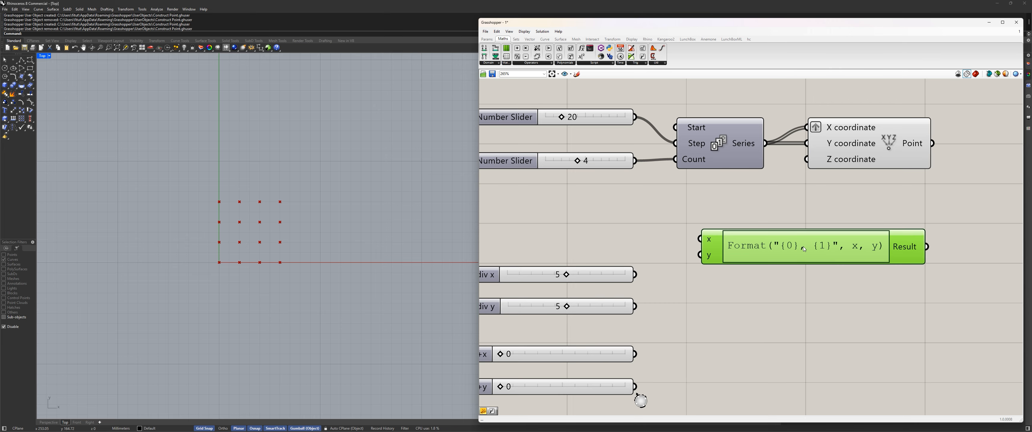
{"action": "left_click", "coordinate": [670, 323]}
{"action": "right_click_drag", "start_coordinate": [670, 323], "coordinate": [739, 315]}
{"action": "left_click_drag", "start_coordinate": [740, 316], "coordinate": [483, 241]}
{"action": "left_click", "coordinate": [794, 284]}
Step: Replace the Expression component's default Format expression with 1/x
{"action": "scroll", "coordinate": [976, 206], "scroll_direction": "up", "scroll_amount": 3}
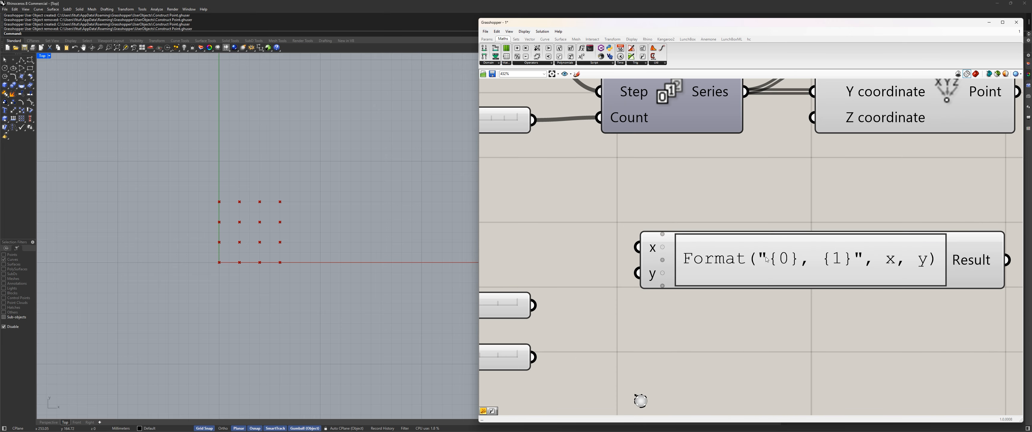
{"action": "double_click", "coordinate": [858, 241]}
{"action": "type", "text": "x"}
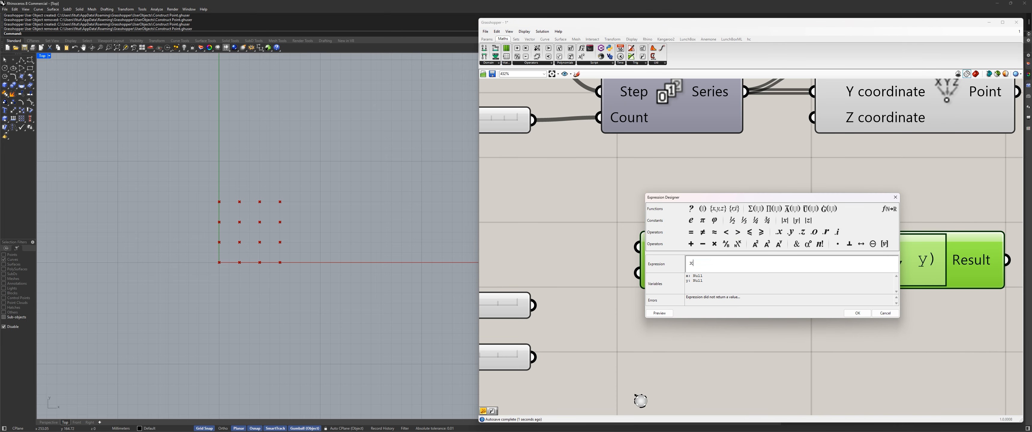
{"action": "key", "text": "BackSpace"}
{"action": "type", "text": "1/x"}
{"action": "left_click", "coordinate": [856, 314]}
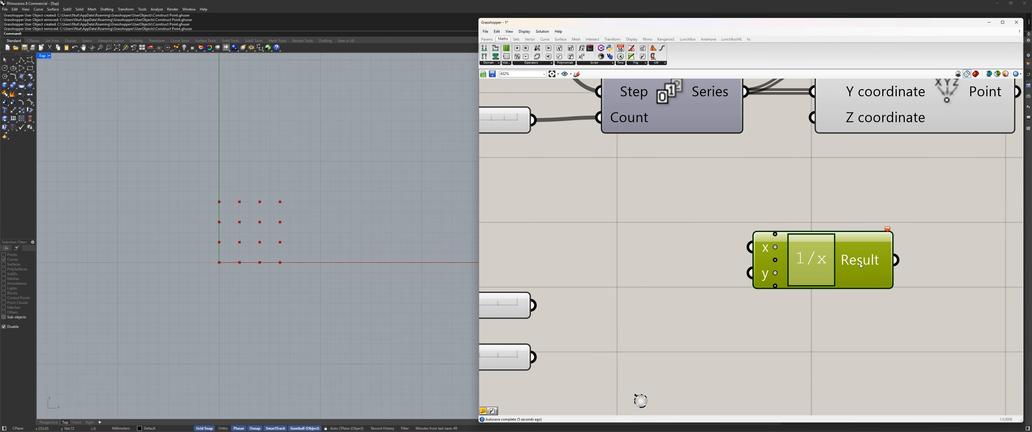
Step: Move the 1/x Expression component closer to the sliders and remove its unused y input
{"action": "left_click_drag", "start_coordinate": [859, 262], "coordinate": [779, 300]}
{"action": "scroll", "coordinate": [625, 309], "scroll_direction": "down", "scroll_amount": 1}
{"action": "right_click_drag", "start_coordinate": [620, 312], "coordinate": [771, 266]}
{"action": "left_click", "coordinate": [775, 256]}
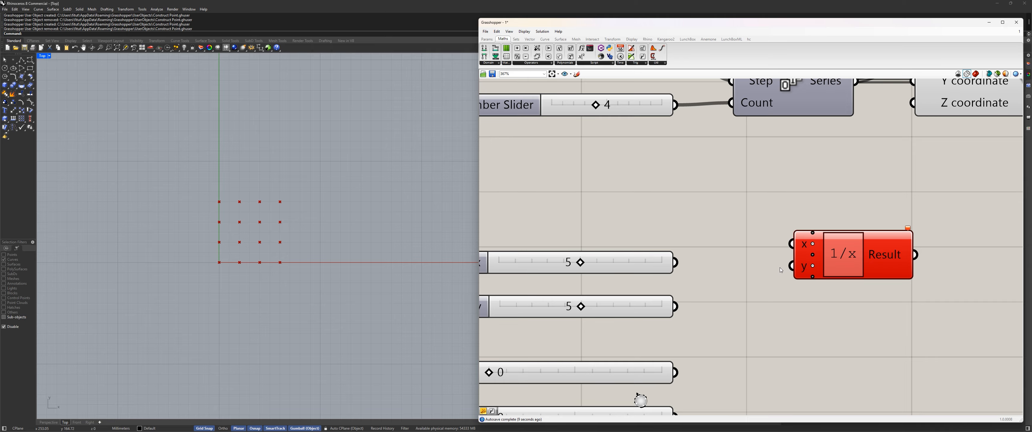
{"action": "scroll", "coordinate": [810, 264], "scroll_direction": "up", "scroll_amount": 12}
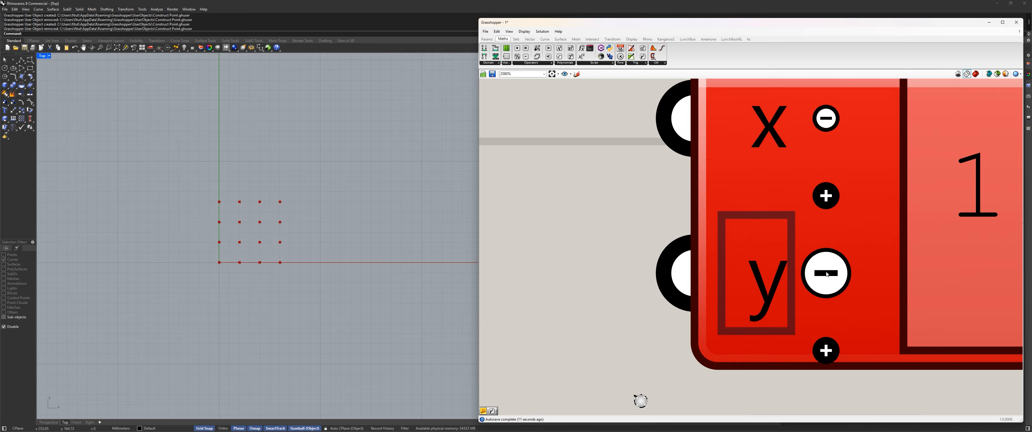
{"action": "left_click", "coordinate": [813, 267]}
{"action": "scroll", "coordinate": [710, 249], "scroll_direction": "down", "scroll_amount": 7}
{"action": "scroll", "coordinate": [702, 266], "scroll_direction": "down", "scroll_amount": 11}
Step: Line the Expression component up with the div x slider and connect div x to its x input
{"action": "mouse_move", "coordinate": [724, 266]}
{"action": "left_mouse_down"}
{"action": "mouse_move", "coordinate": [694, 275]}
{"action": "mouse_move", "coordinate": [708, 270]}
{"action": "left_mouse_up"}
{"action": "scroll", "coordinate": [679, 277], "scroll_direction": "up", "scroll_amount": 4}
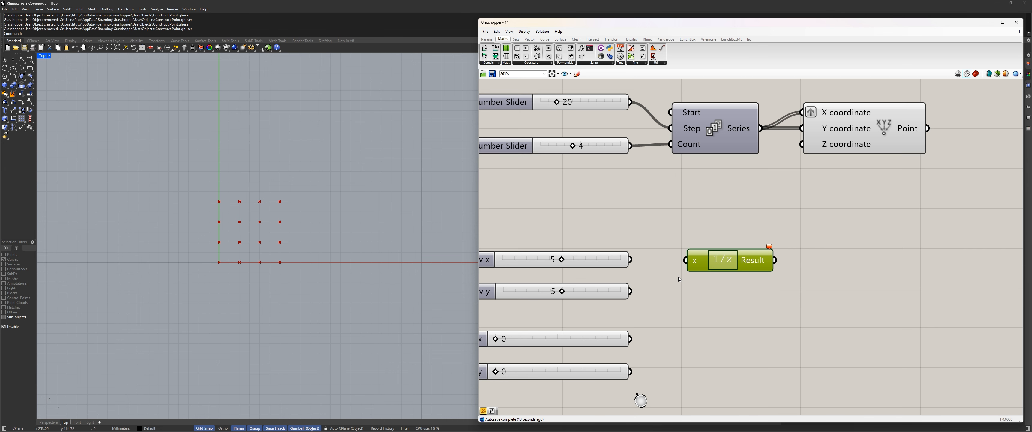
{"action": "left_click", "coordinate": [679, 276]}
{"action": "left_click_drag", "start_coordinate": [627, 259], "coordinate": [685, 260]}
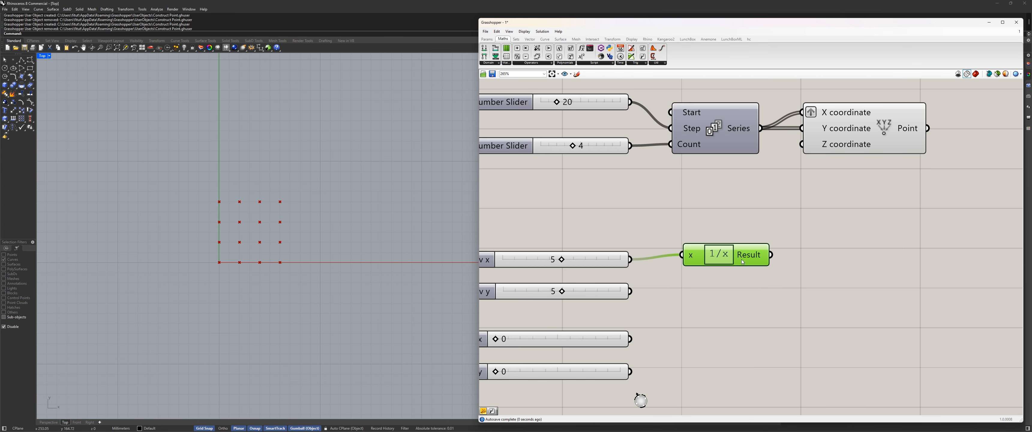
Step: Add a Panel beyond the Expression component, connect Result to it and space the two components apart
{"action": "double_click", "coordinate": [849, 262]}
{"action": "type", "text": "panel"}
{"action": "key", "text": "Return"}
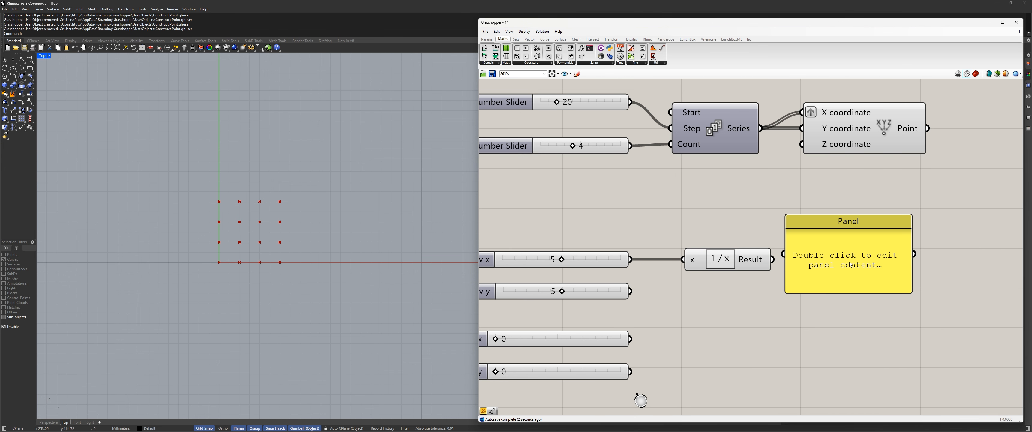
{"action": "left_click_drag", "start_coordinate": [850, 262], "coordinate": [915, 262]}
{"action": "left_click_drag", "start_coordinate": [773, 260], "coordinate": [852, 255]}
{"action": "left_click_drag", "start_coordinate": [921, 259], "coordinate": [893, 265]}
{"action": "left_click_drag", "start_coordinate": [739, 269], "coordinate": [721, 270]}
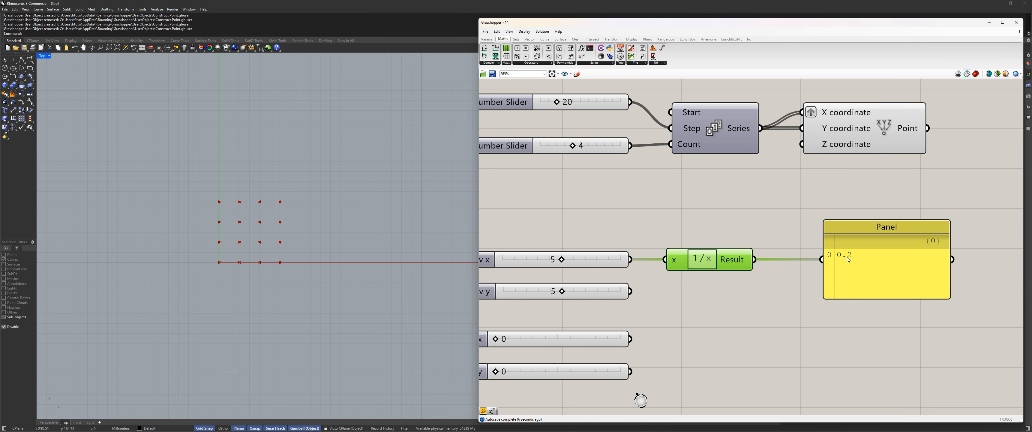
Step: Disconnect the div x slider from the Expression component's x input and move the component slightly lower
{"action": "mouse_move", "coordinate": [562, 260]}
{"action": "left_mouse_down"}
{"action": "mouse_move", "coordinate": [612, 263]}
{"action": "mouse_move", "coordinate": [516, 264]}
{"action": "mouse_move", "coordinate": [565, 267]}
{"action": "left_mouse_up"}
{"action": "right_click_drag", "start_coordinate": [692, 305], "coordinate": [720, 285]}
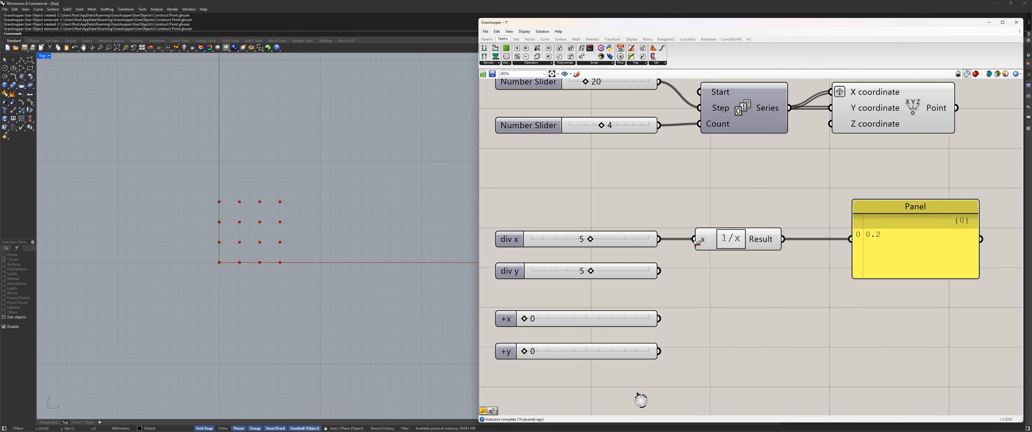
{"action": "left_click_drag", "start_coordinate": [695, 240], "coordinate": [665, 245], "text": "ctrl"}
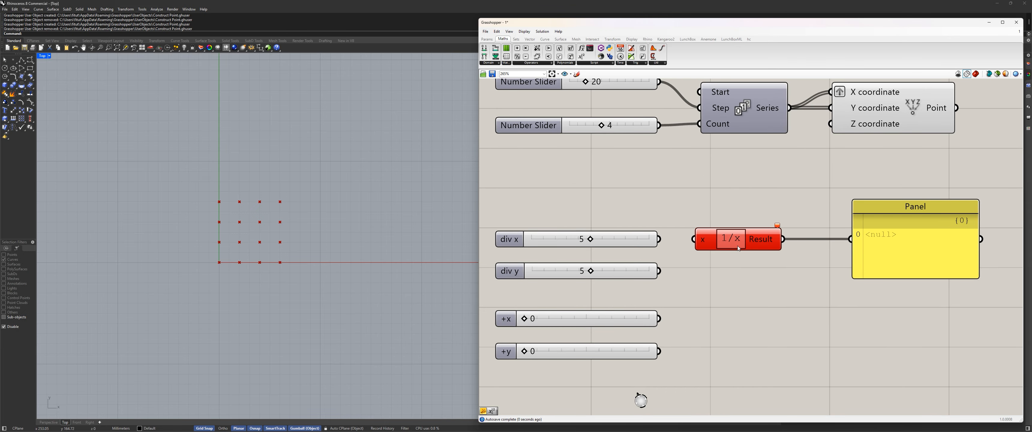
{"action": "left_click_drag", "start_coordinate": [738, 239], "coordinate": [752, 267]}
Step: Add a second input to the Expression component and rename it x1
{"action": "scroll", "coordinate": [729, 274], "scroll_direction": "up", "scroll_amount": 5}
{"action": "left_click", "coordinate": [712, 279]}
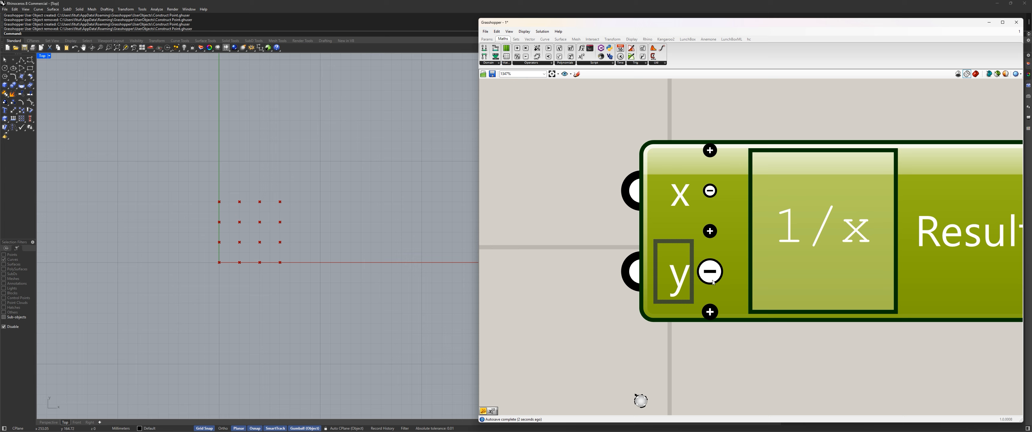
{"action": "scroll", "coordinate": [711, 251], "scroll_direction": "down", "scroll_amount": 1}
{"action": "scroll", "coordinate": [712, 256], "scroll_direction": "down", "scroll_amount": 6}
{"action": "scroll", "coordinate": [705, 281], "scroll_direction": "up", "scroll_amount": 8}
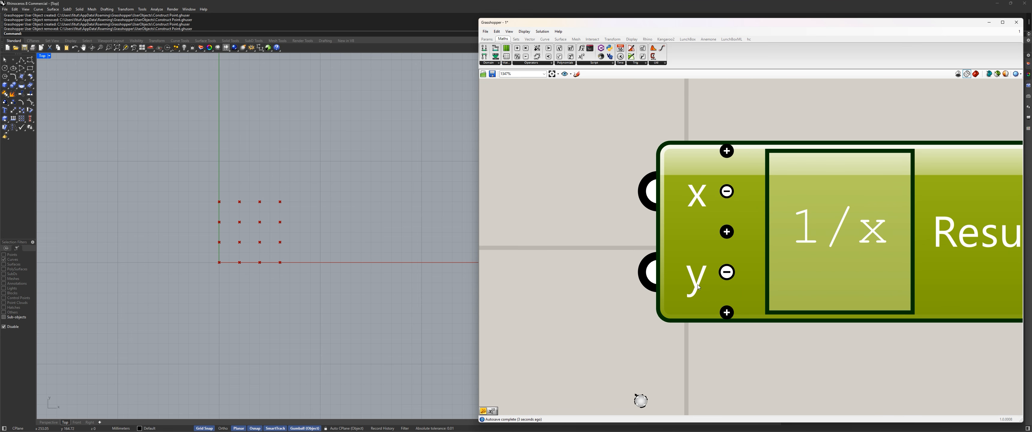
{"action": "right_click", "coordinate": [698, 284]}
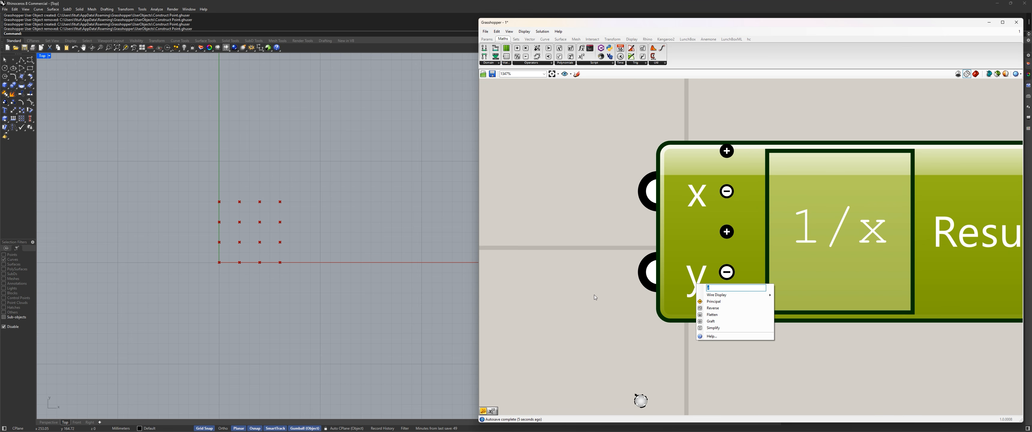
{"action": "type", "text": "x1"}
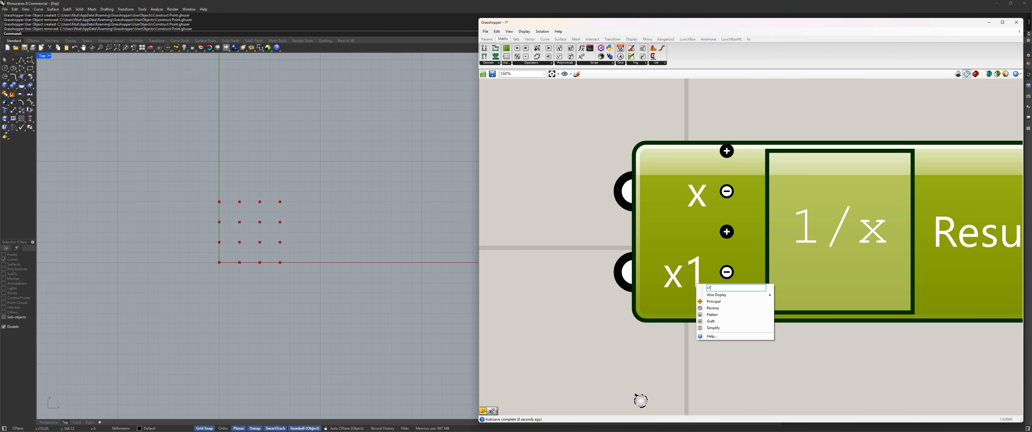
{"action": "key", "text": "Return"}
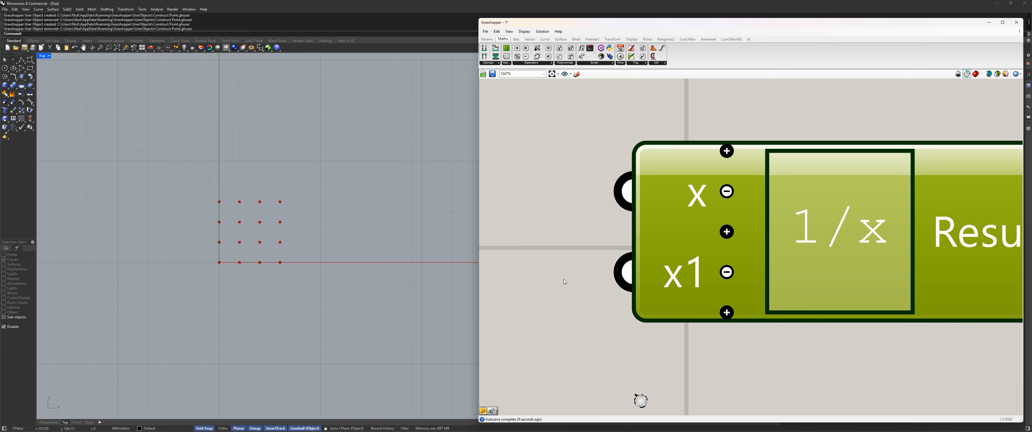
{"action": "scroll", "coordinate": [563, 279], "scroll_direction": "down", "scroll_amount": 4}
{"action": "scroll", "coordinate": [677, 264], "scroll_direction": "down", "scroll_amount": 3}
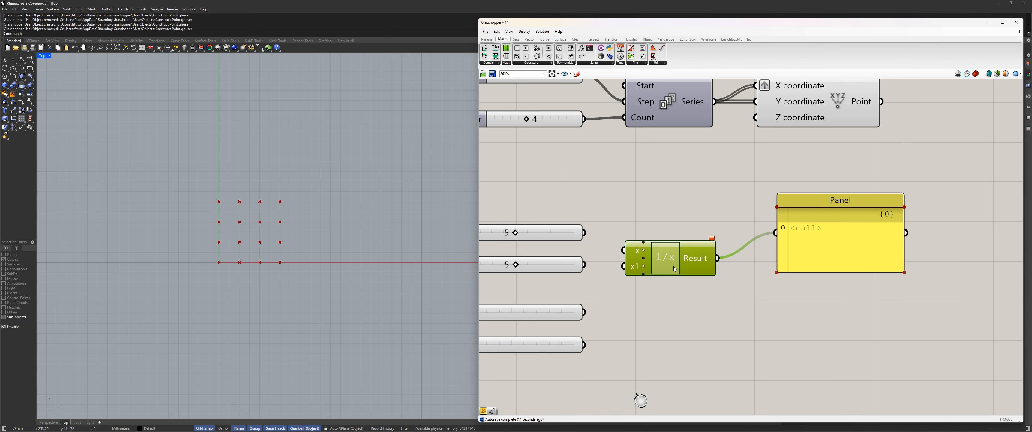
Step: Remove the x1 input and connect both the div x and div y sliders to the remaining x input
{"action": "scroll", "coordinate": [649, 279], "scroll_direction": "up", "scroll_amount": 7}
{"action": "scroll", "coordinate": [596, 262], "scroll_direction": "down", "scroll_amount": 8}
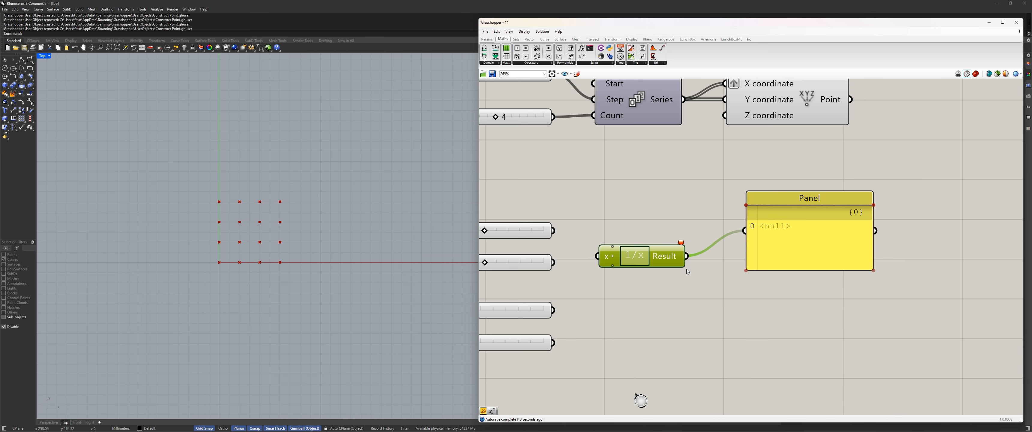
{"action": "scroll", "coordinate": [686, 269], "scroll_direction": "up", "scroll_amount": 3}
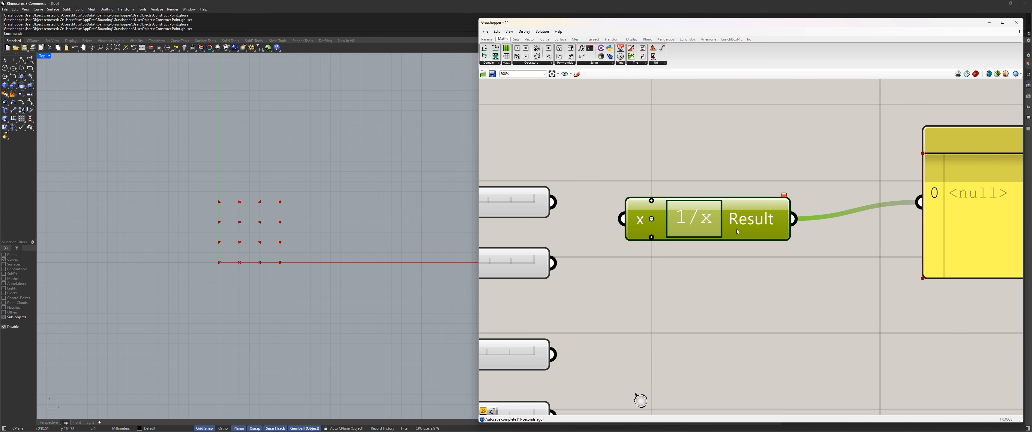
{"action": "scroll", "coordinate": [741, 256], "scroll_direction": "down", "scroll_amount": 2}
{"action": "scroll", "coordinate": [717, 241], "scroll_direction": "up", "scroll_amount": 4}
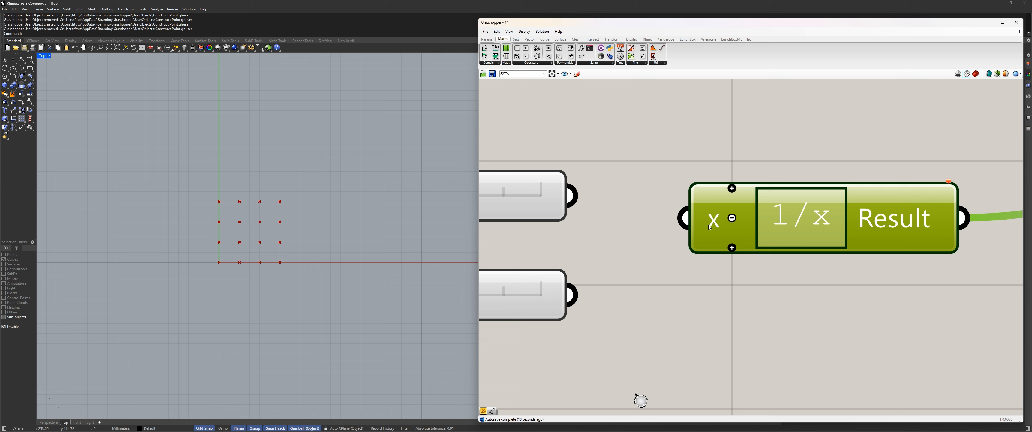
{"action": "scroll", "coordinate": [708, 225], "scroll_direction": "down", "scroll_amount": 3}
{"action": "scroll", "coordinate": [623, 216], "scroll_direction": "down", "scroll_amount": 6}
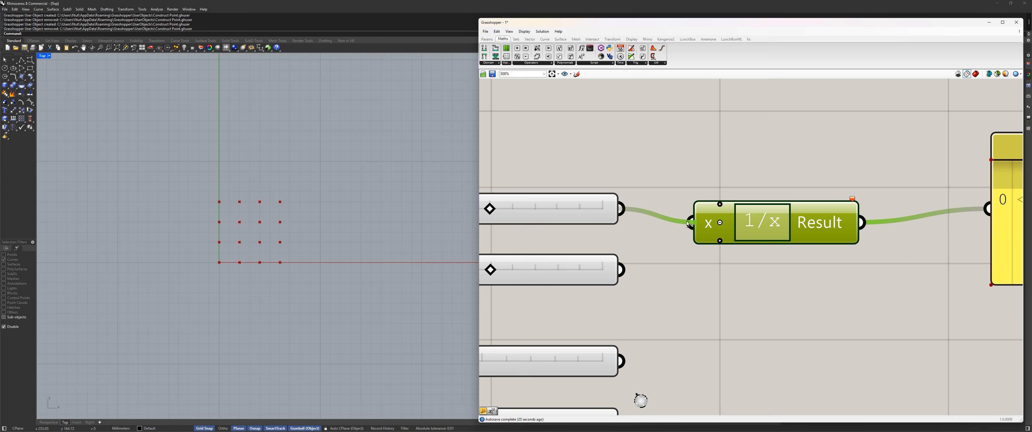
{"action": "left_click_drag", "start_coordinate": [670, 260], "coordinate": [805, 232]}
Step: Wire the div x and div y sliders directly into the Panel instead of Result, moving the Panel below the Expression component
{"action": "left_click_drag", "start_coordinate": [856, 222], "coordinate": [811, 187]}
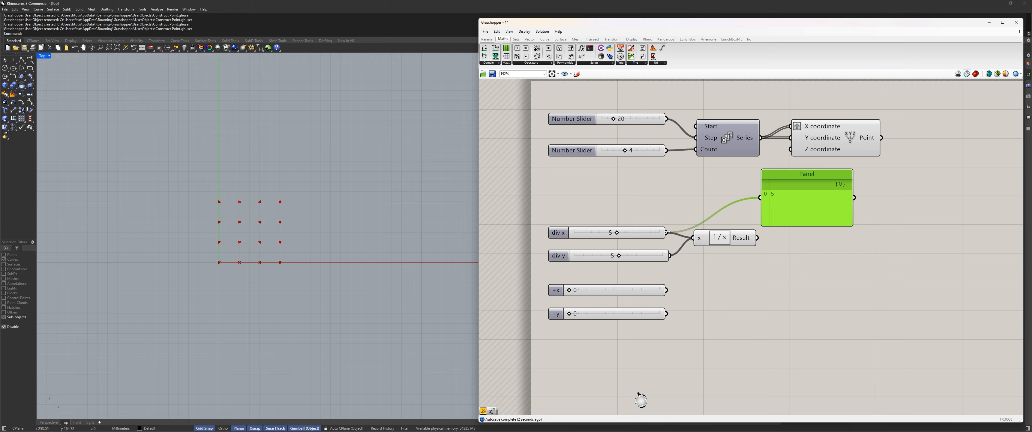
{"action": "left_click_drag", "start_coordinate": [667, 256], "coordinate": [760, 197]}
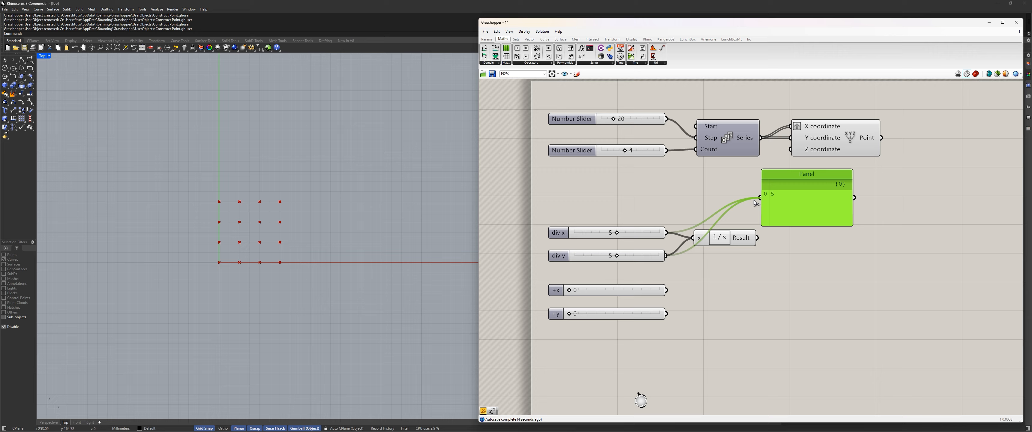
{"action": "left_click_drag", "start_coordinate": [821, 215], "coordinate": [815, 297]}
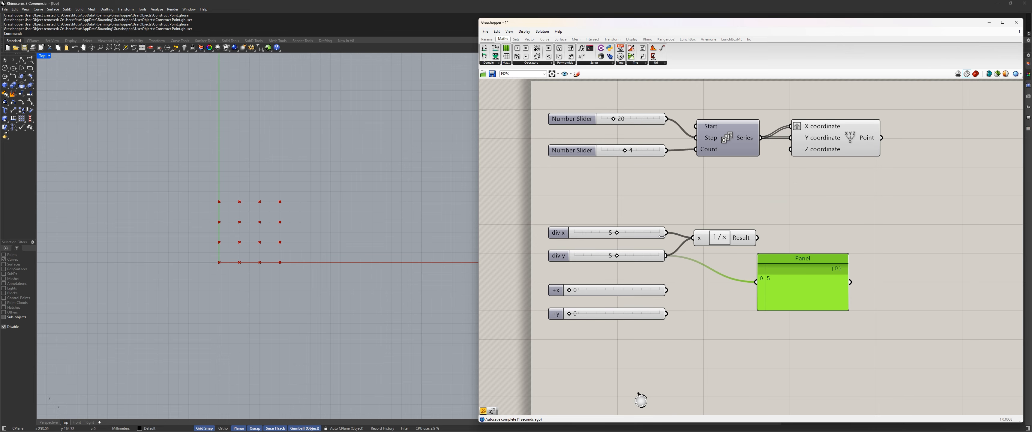
{"action": "left_click_drag", "start_coordinate": [667, 233], "coordinate": [757, 284]}
Step: Place the Panel in line with the Expression component and connect Result to it
{"action": "left_click_drag", "start_coordinate": [666, 256], "coordinate": [865, 233]}
{"action": "left_click_drag", "start_coordinate": [757, 238], "coordinate": [831, 240]}
{"action": "mouse_move", "coordinate": [893, 240]}
{"action": "left_mouse_down"}
{"action": "mouse_move", "coordinate": [864, 236]}
{"action": "mouse_move", "coordinate": [872, 240]}
{"action": "left_mouse_up"}
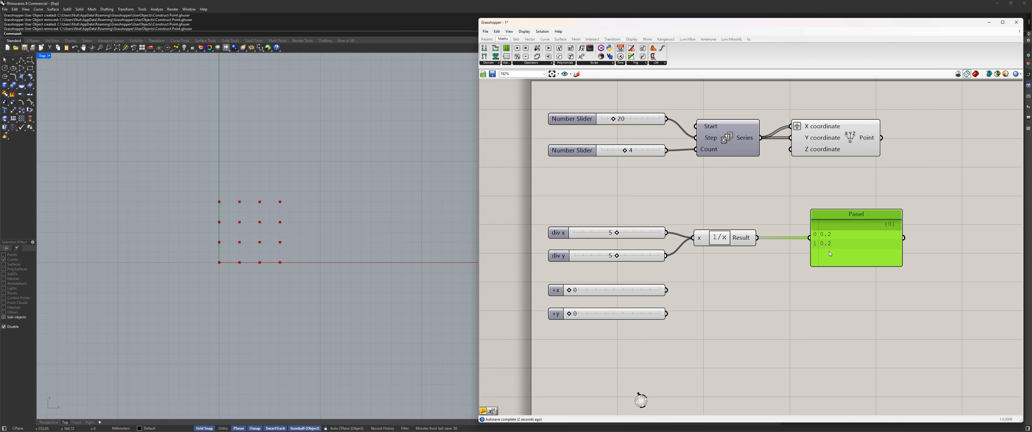
Step: Move the Panel above the Expression component and feed it directly from div x, switching its source to div y
{"action": "left_click_drag", "start_coordinate": [615, 257], "coordinate": [661, 261]}
{"action": "left_click_drag", "start_coordinate": [666, 232], "coordinate": [810, 238]}
{"action": "left_click_drag", "start_coordinate": [870, 243], "coordinate": [801, 203]}
{"action": "left_click_drag", "start_coordinate": [665, 256], "coordinate": [741, 195]}
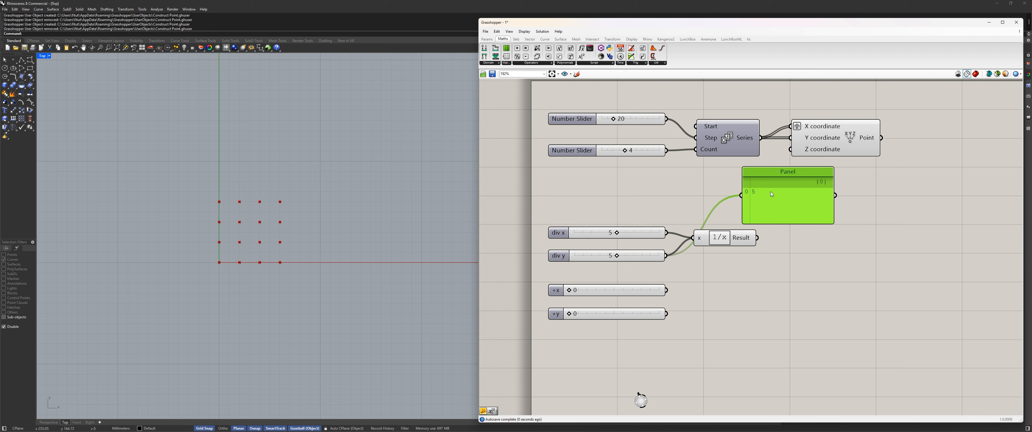
Step: Place the Panel beside the 1/x Expression, feed it from Result instead of div y, and line the two up
{"action": "left_click_drag", "start_coordinate": [797, 185], "coordinate": [863, 252]}
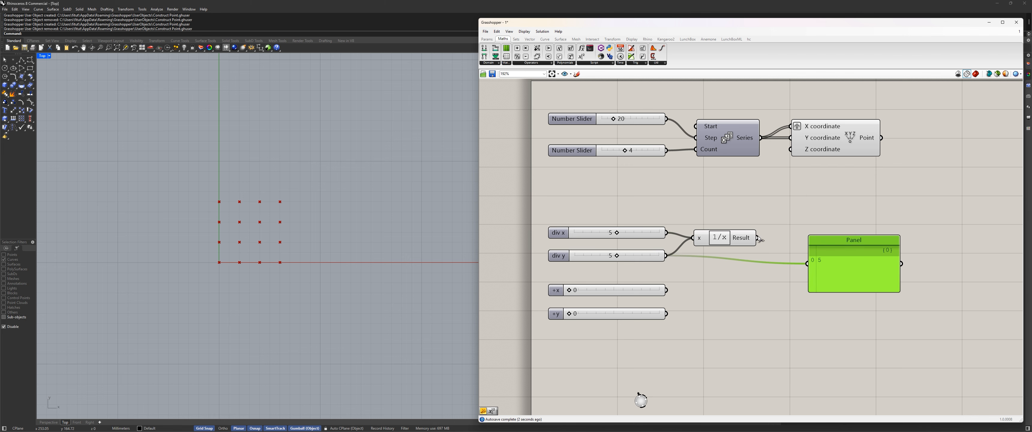
{"action": "left_click_drag", "start_coordinate": [757, 238], "coordinate": [853, 251]}
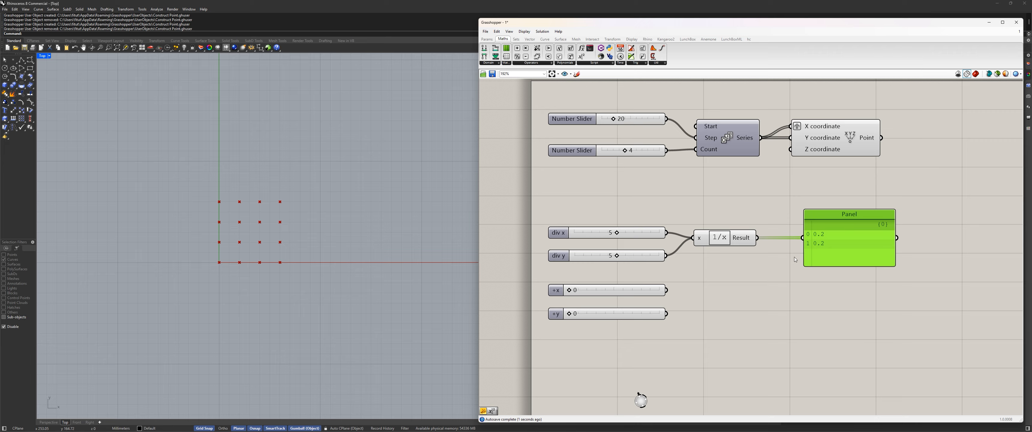
{"action": "left_click_drag", "start_coordinate": [713, 240], "coordinate": [716, 246]}
{"action": "left_click_drag", "start_coordinate": [852, 238], "coordinate": [852, 243]}
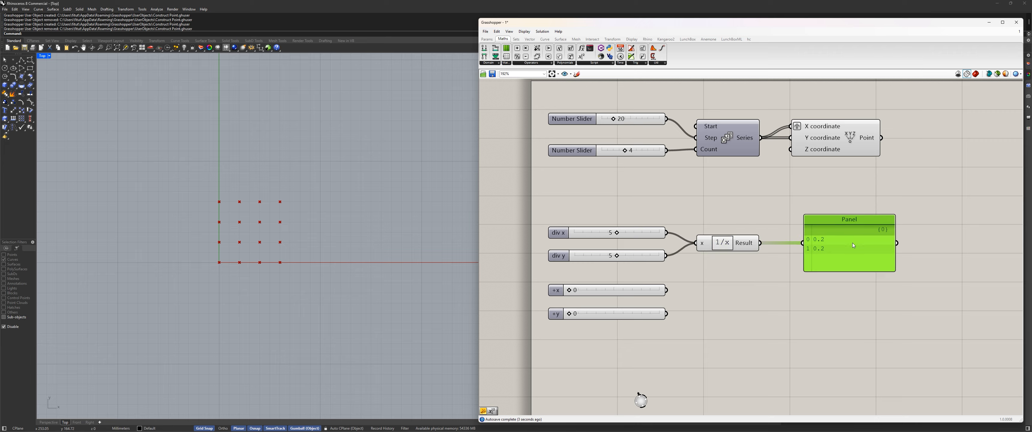
{"action": "left_click", "coordinate": [802, 295]}
Step: Add a Series component to the canvas below the Panel
{"action": "right_click_drag", "start_coordinate": [761, 304], "coordinate": [646, 294]}
{"action": "scroll", "coordinate": [668, 282], "scroll_direction": "down", "scroll_amount": 5}
{"action": "scroll", "coordinate": [667, 284], "scroll_direction": "up", "scroll_amount": 5}
{"action": "double_click", "coordinate": [682, 285]}
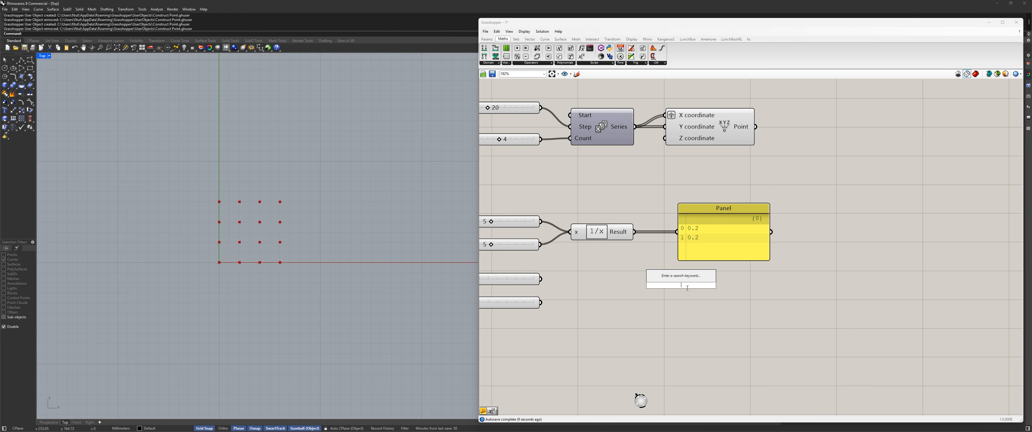
{"action": "type", "text": "se"}
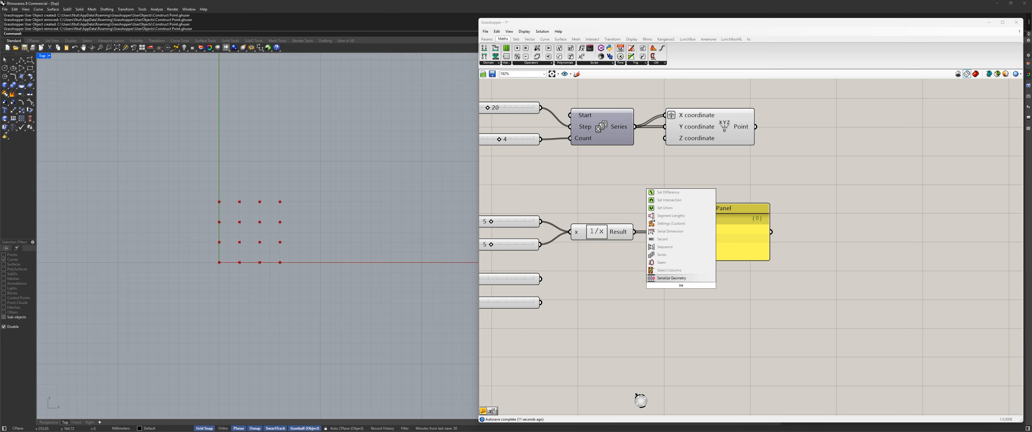
{"action": "type", "text": "ries"}
{"action": "key", "text": "Return"}
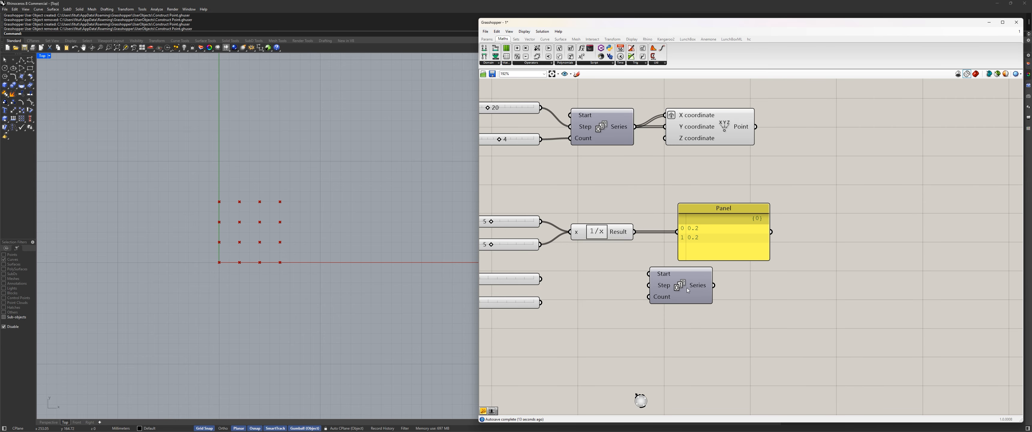
Step: Place the new Series beside the 1/x Expression with the Panel below it, and connect Result to its Step input
{"action": "left_click_drag", "start_coordinate": [685, 289], "coordinate": [760, 179]}
{"action": "left_click_drag", "start_coordinate": [744, 210], "coordinate": [752, 285]}
{"action": "left_click_drag", "start_coordinate": [749, 183], "coordinate": [743, 231]}
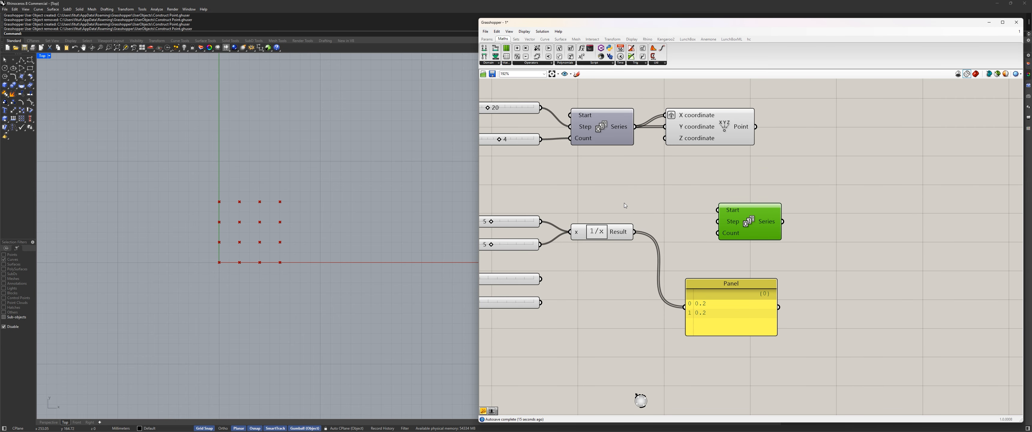
{"action": "right_click_drag", "start_coordinate": [614, 162], "coordinate": [705, 236]}
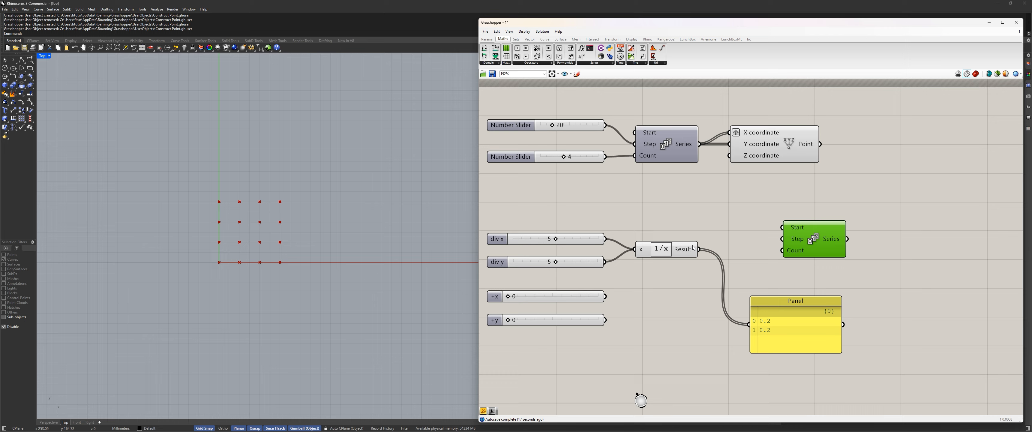
{"action": "left_click_drag", "start_coordinate": [699, 249], "coordinate": [780, 242]}
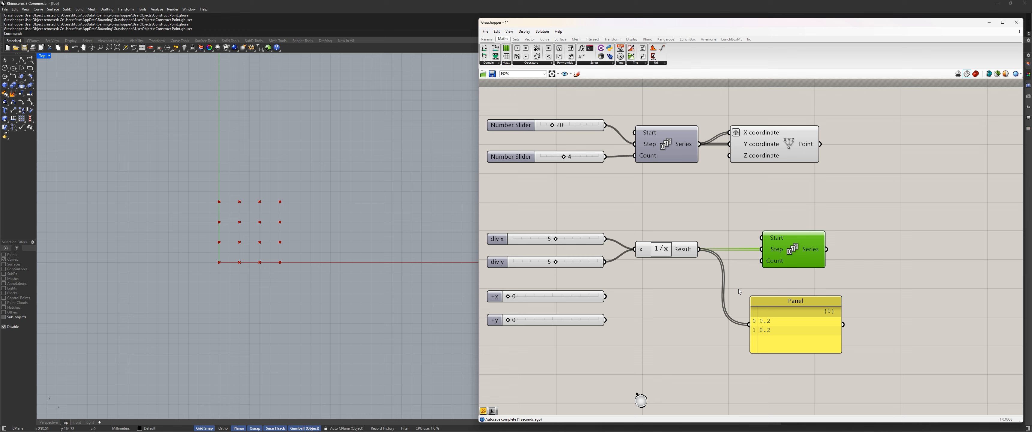
{"action": "right_click_drag", "start_coordinate": [765, 263], "coordinate": [815, 243]}
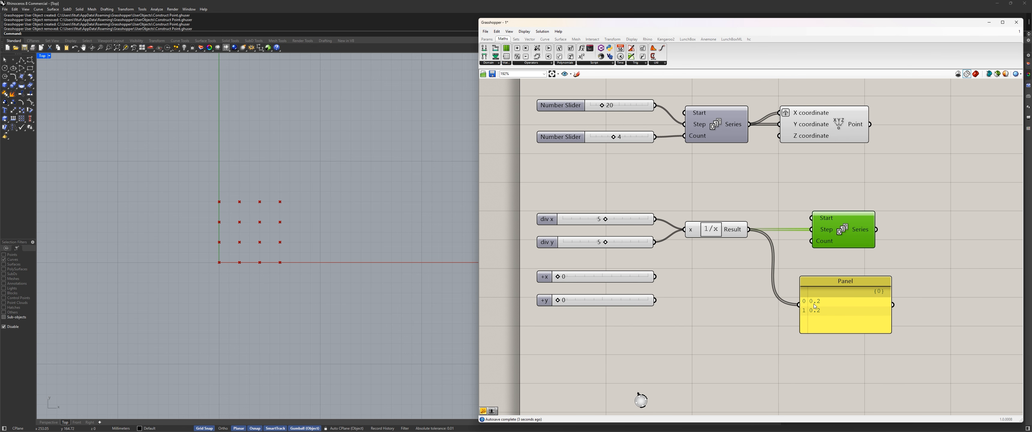
Step: Test the div y slider at 4 and return it to 5
{"action": "left_click", "coordinate": [554, 218]}
{"action": "left_click", "coordinate": [560, 246]}
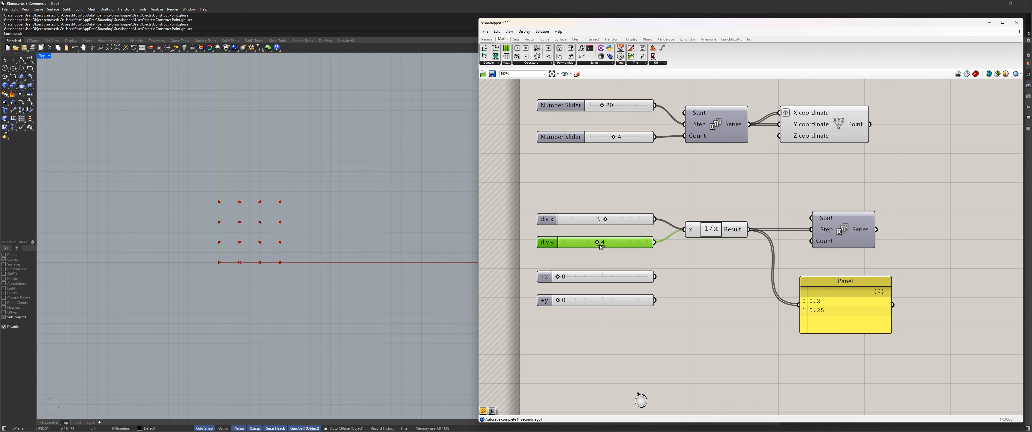
{"action": "left_click", "coordinate": [734, 283]}
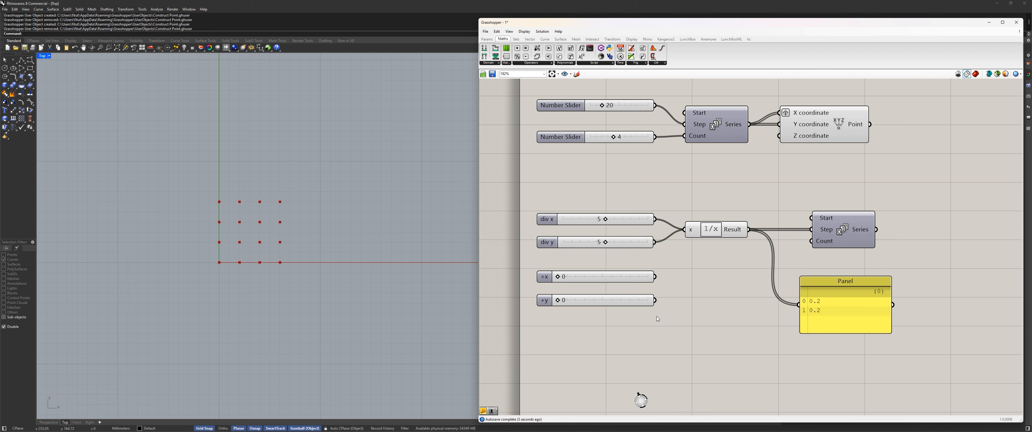
{"action": "left_click", "coordinate": [576, 281]}
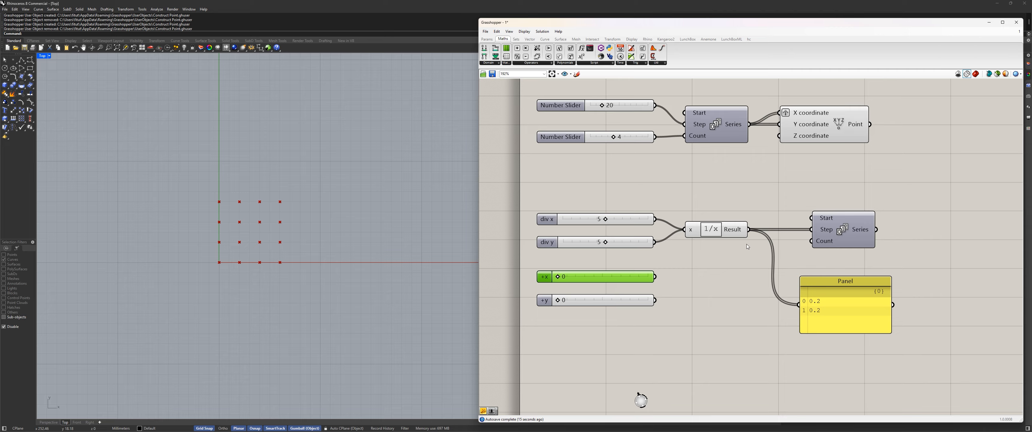
Step: Add a second Expression component below the 1/x Expression, moving the Panel aside to make room
{"action": "double_click", "coordinate": [696, 269]}
{"action": "type", "text": "express"}
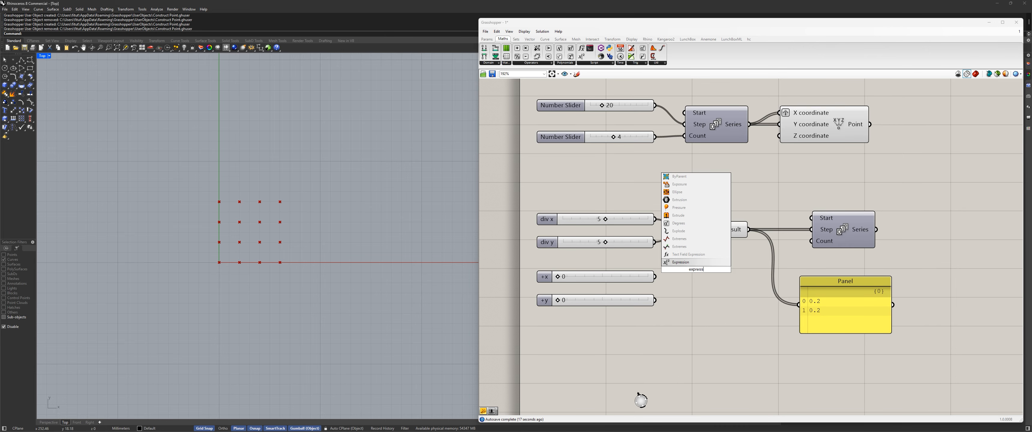
{"action": "key", "text": "Return"}
{"action": "left_click_drag", "start_coordinate": [731, 277], "coordinate": [831, 340]}
{"action": "left_click_drag", "start_coordinate": [835, 306], "coordinate": [918, 289]}
{"action": "left_click_drag", "start_coordinate": [810, 338], "coordinate": [796, 304]}
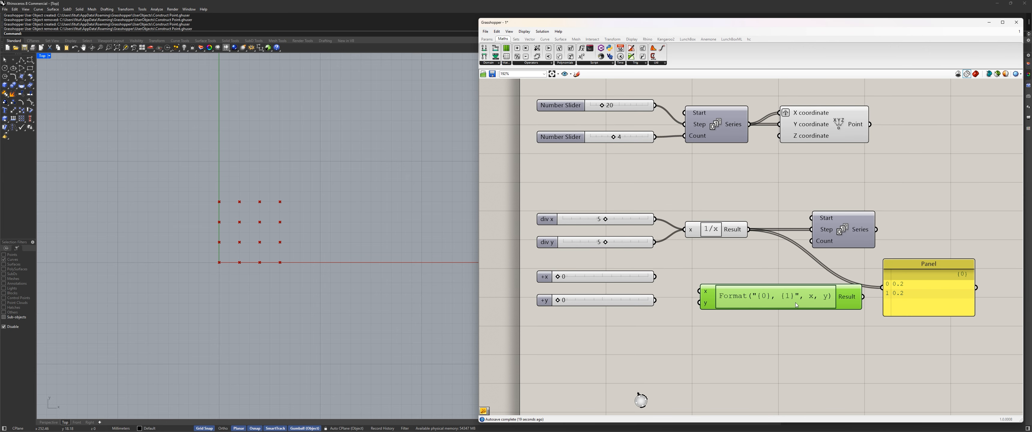
Step: Set the second Expression component's formula to x+x1
{"action": "scroll", "coordinate": [740, 288], "scroll_direction": "up", "scroll_amount": 3}
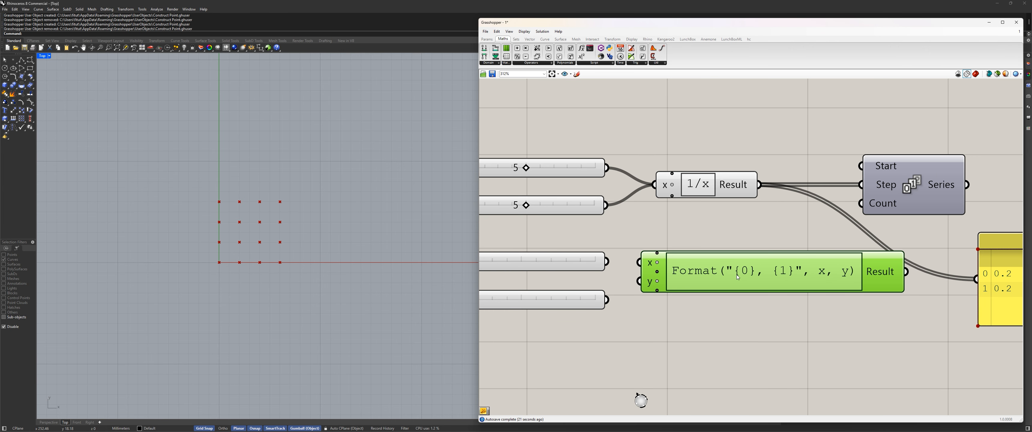
{"action": "double_click", "coordinate": [737, 277]}
{"action": "key", "text": "ctrl+a"}
{"action": "type", "text": "x"}
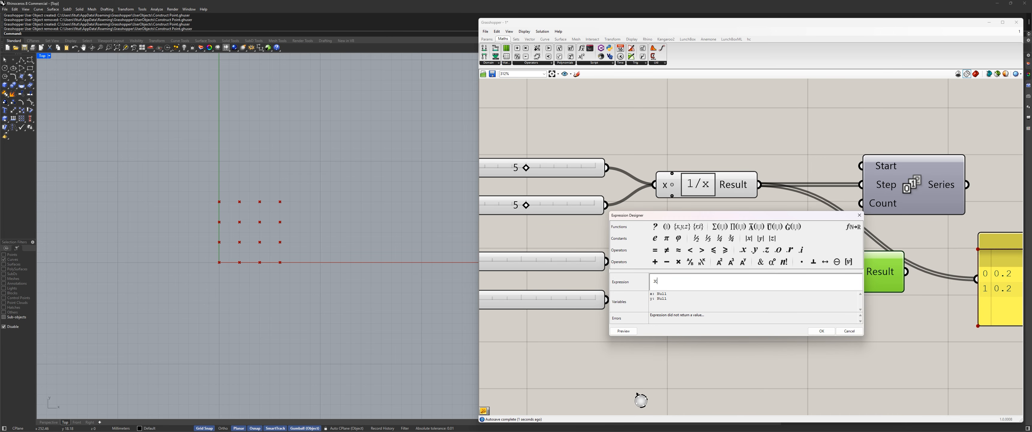
{"action": "type", "text": "+x1"}
{"action": "left_click", "coordinate": [822, 331]}
{"action": "scroll", "coordinate": [652, 278], "scroll_direction": "down", "scroll_amount": 2}
{"action": "scroll", "coordinate": [710, 281], "scroll_direction": "up", "scroll_amount": 1}
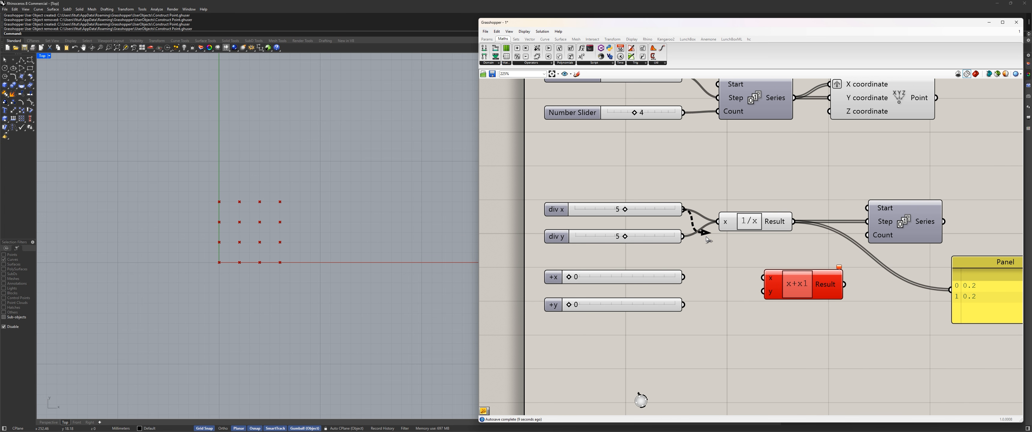
Step: Connect div x to the x+x1 Expression's x input and rename its y input to x1
{"action": "left_click_drag", "start_coordinate": [706, 236], "coordinate": [762, 277]}
{"action": "scroll", "coordinate": [808, 305], "scroll_direction": "up", "scroll_amount": 3}
{"action": "right_click", "coordinate": [772, 293]}
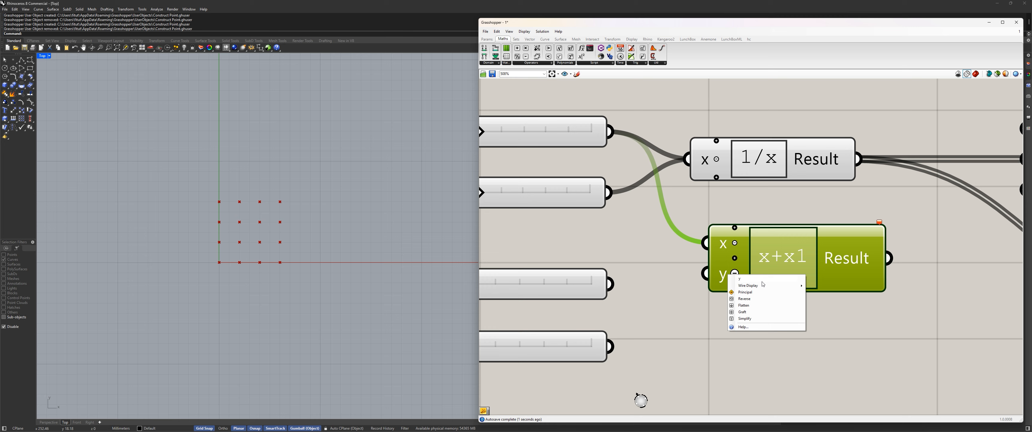
{"action": "key", "text": "BackSpace"}
{"action": "type", "text": "x1"}
{"action": "key", "text": "Return"}
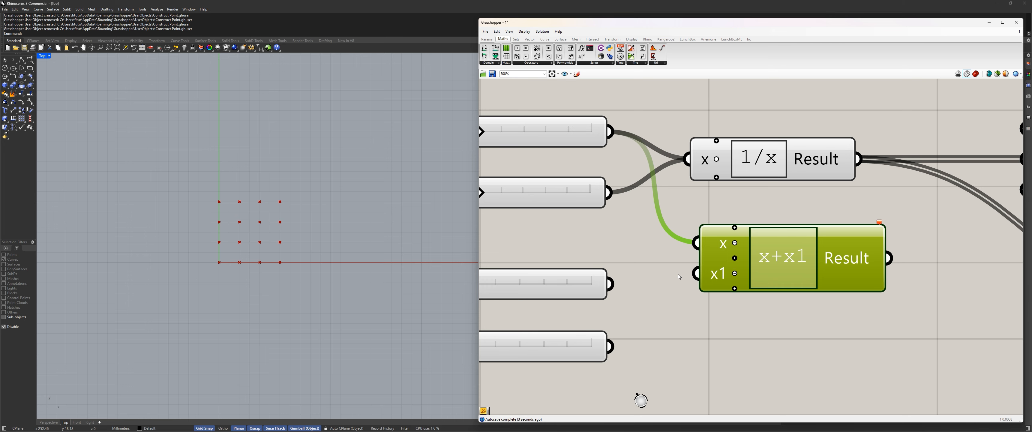
Step: Connect the +x slider to x1 and the x+x1 Result to the Panel, lining up the two Expression components
{"action": "scroll", "coordinate": [678, 274], "scroll_direction": "down", "scroll_amount": 5}
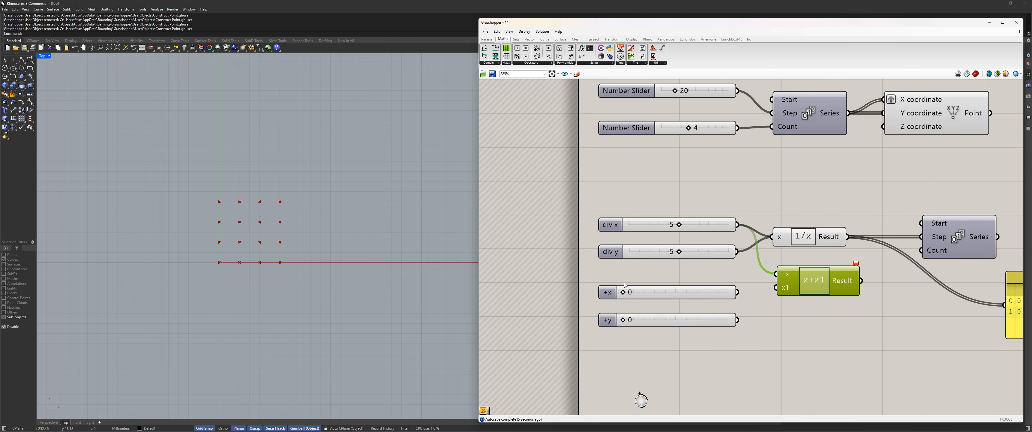
{"action": "left_click_drag", "start_coordinate": [737, 293], "coordinate": [776, 287]}
{"action": "right_click_drag", "start_coordinate": [804, 276], "coordinate": [767, 282]}
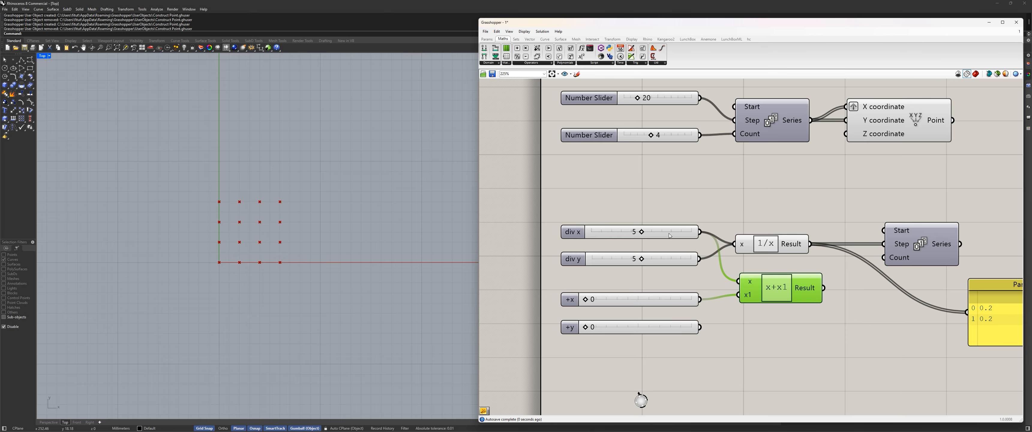
{"action": "right_click_drag", "start_coordinate": [640, 313], "coordinate": [524, 305]}
{"action": "left_click_drag", "start_coordinate": [708, 281], "coordinate": [848, 316]}
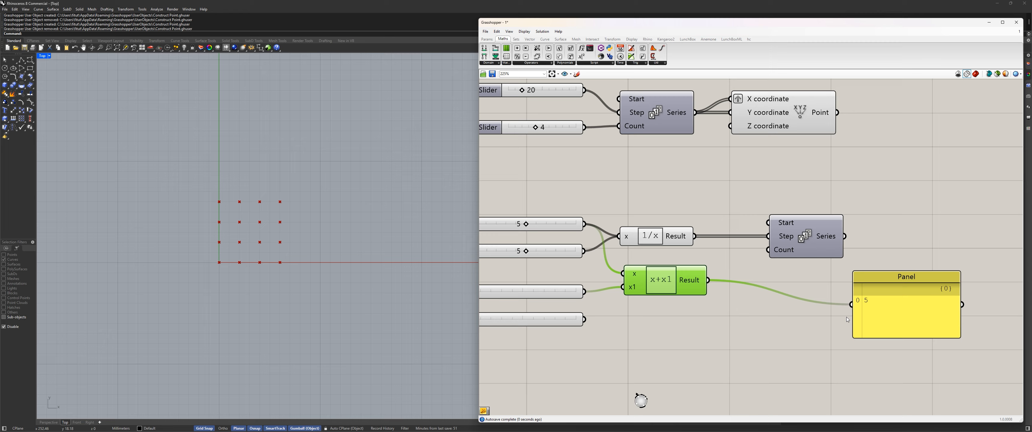
{"action": "left_click_drag", "start_coordinate": [686, 292], "coordinate": [691, 286]}
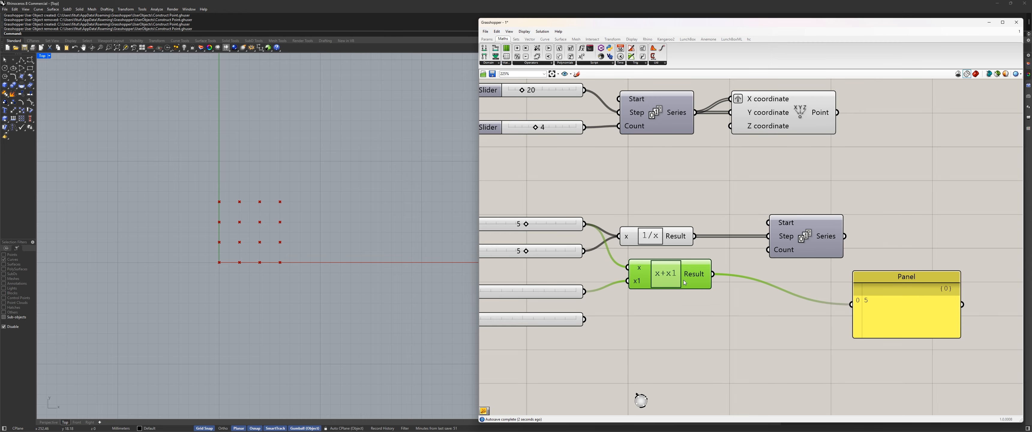
{"action": "left_click_drag", "start_coordinate": [662, 235], "coordinate": [673, 235]}
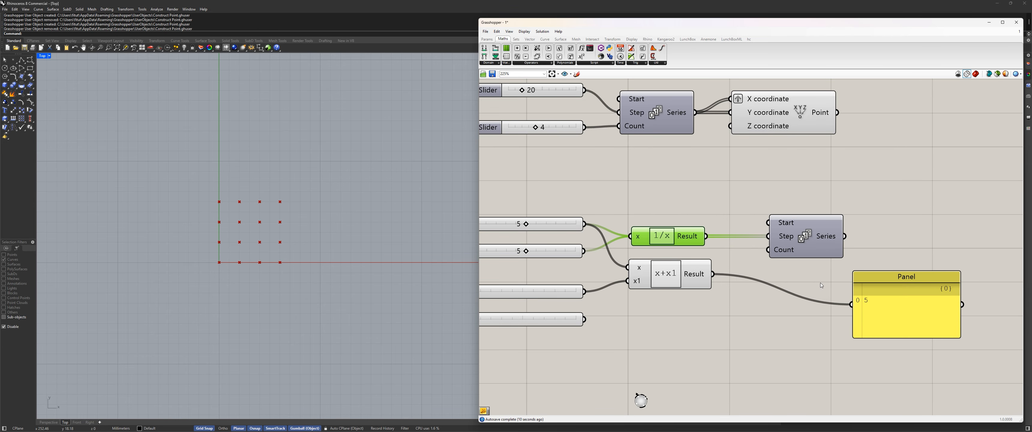
Step: Connect the x+x1 Result to the Series Count input and feed the Panel from the Series output
{"action": "right_click_drag", "start_coordinate": [749, 265], "coordinate": [726, 245]}
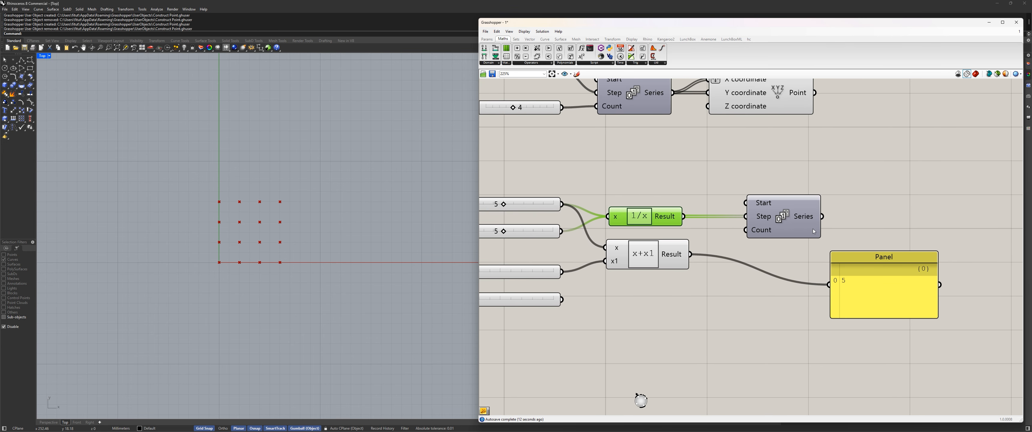
{"action": "left_click_drag", "start_coordinate": [822, 217], "coordinate": [811, 259]}
{"action": "left_click_drag", "start_coordinate": [690, 254], "coordinate": [767, 237]}
{"action": "left_click_drag", "start_coordinate": [824, 218], "coordinate": [881, 334]}
{"action": "left_click", "coordinate": [672, 259]}
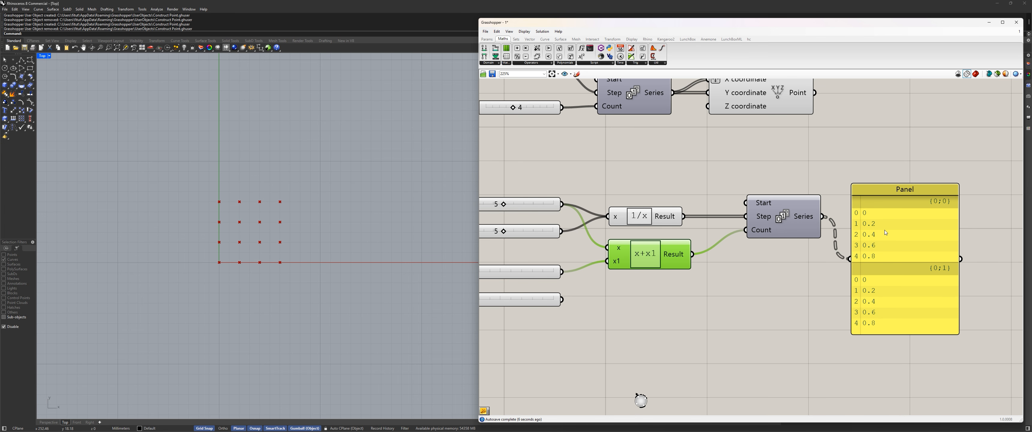
Step: Check the x+x1 Result in the Panel and reconnect the Panel to the Series output
{"action": "right_click_drag", "start_coordinate": [737, 264], "coordinate": [779, 273]}
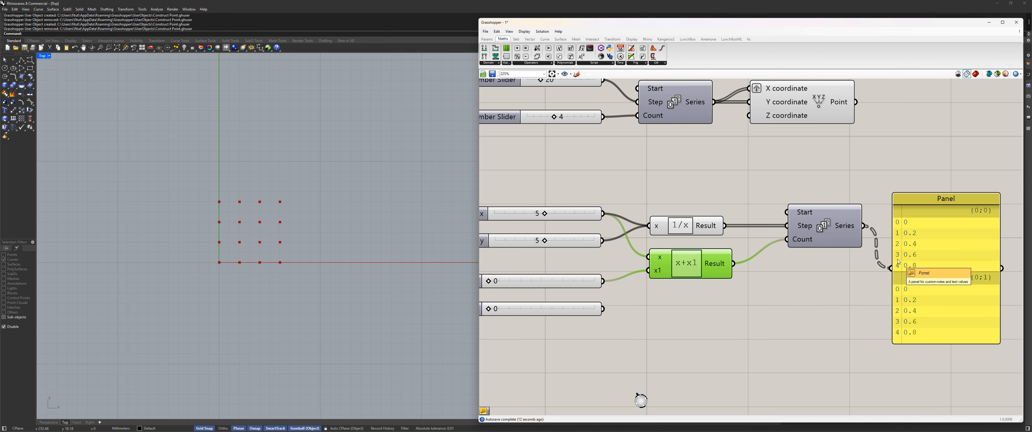
{"action": "right_click_drag", "start_coordinate": [564, 243], "coordinate": [708, 240]}
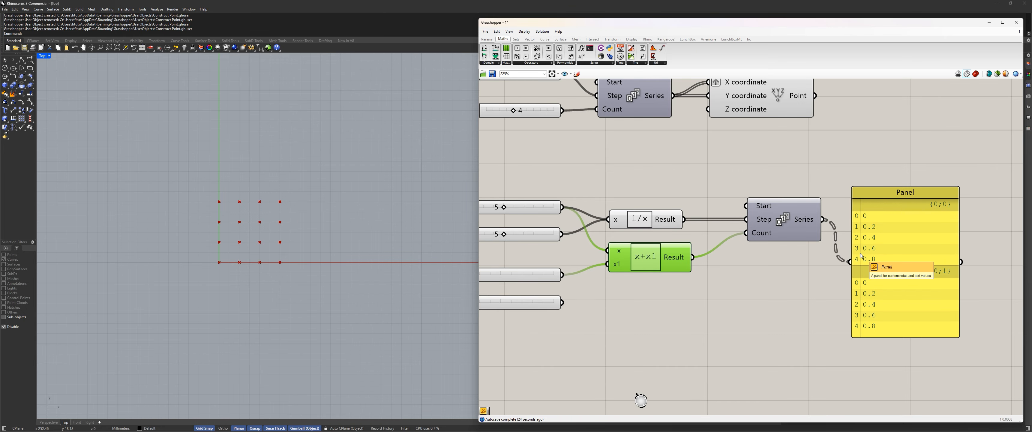
{"action": "right_click_drag", "start_coordinate": [593, 281], "coordinate": [785, 274]}
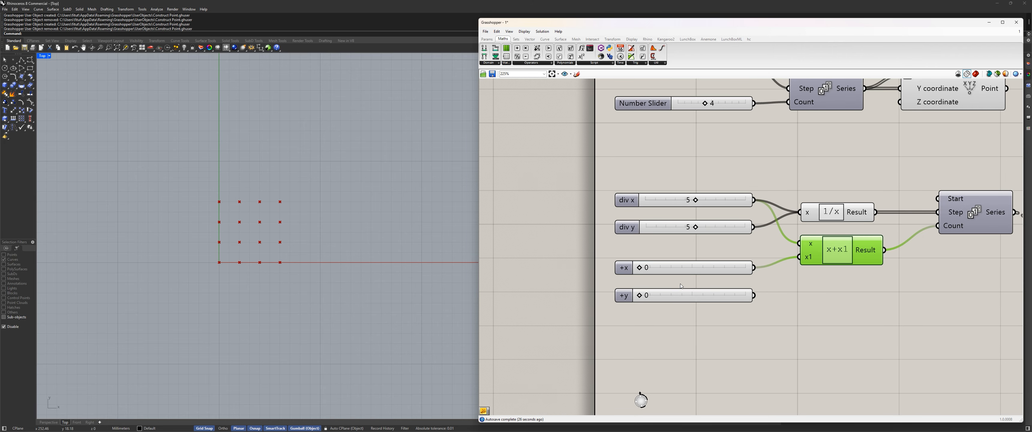
{"action": "right_click_drag", "start_coordinate": [875, 265], "coordinate": [732, 266]}
{"action": "left_click_drag", "start_coordinate": [748, 259], "coordinate": [891, 257]}
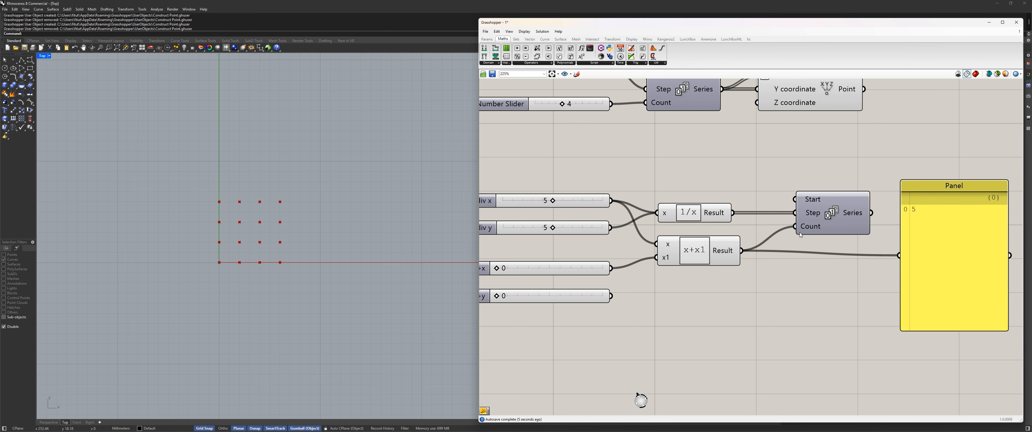
{"action": "left_click_drag", "start_coordinate": [872, 215], "coordinate": [924, 245]}
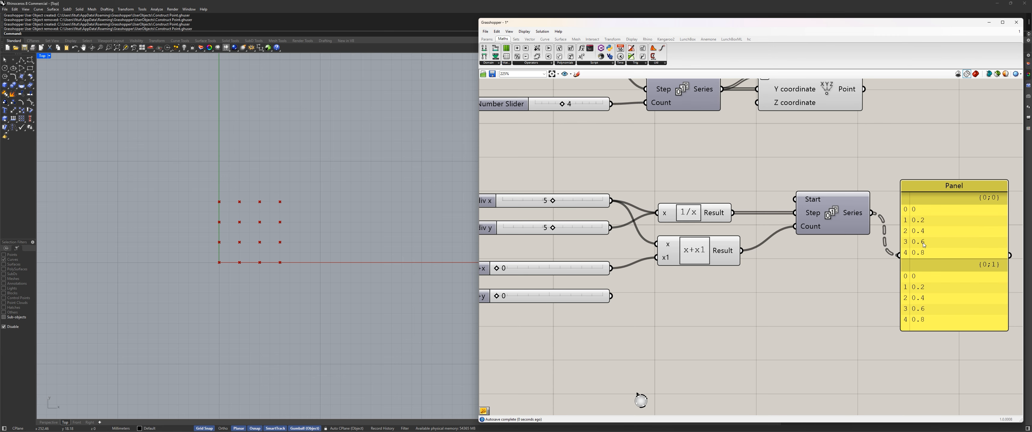
Step: Change the x+x1 Expression feeding the Series Count to x+x1+1
{"action": "double_click", "coordinate": [691, 249]}
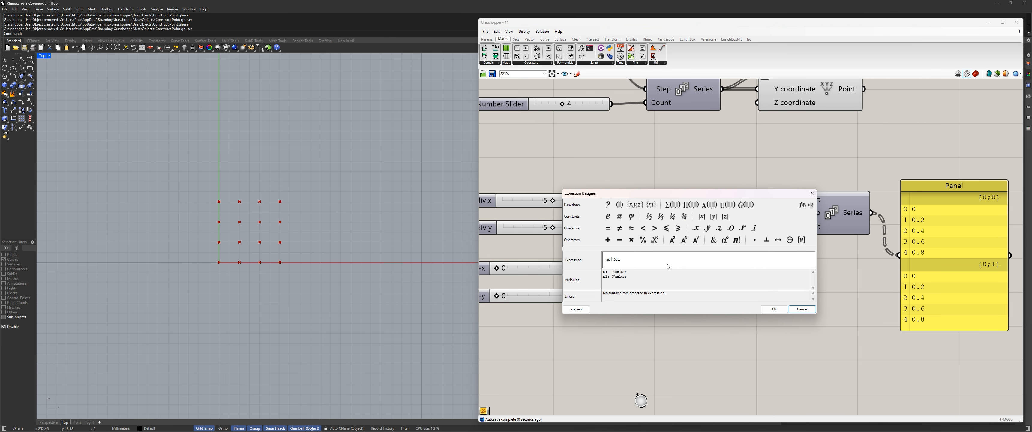
{"action": "type", "text": "+1"}
{"action": "left_click", "coordinate": [774, 310]}
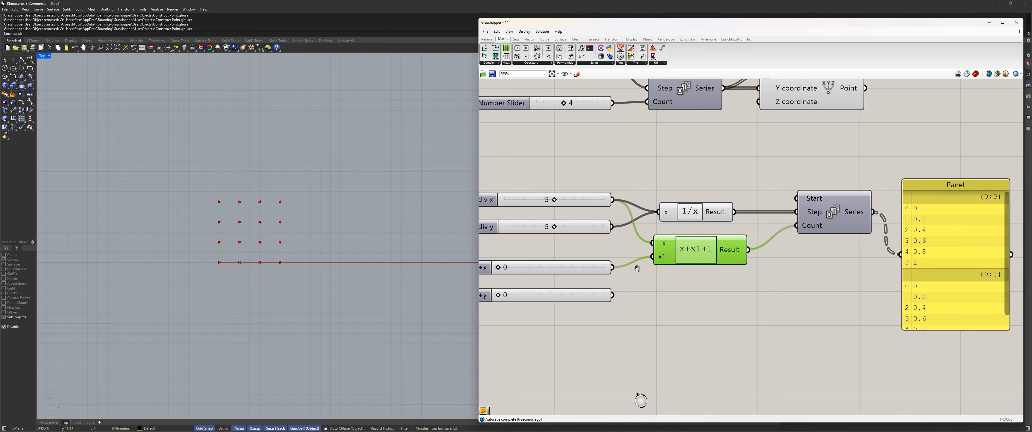
{"action": "right_click_drag", "start_coordinate": [548, 215], "coordinate": [631, 200]}
{"action": "right_click_drag", "start_coordinate": [801, 236], "coordinate": [651, 248]}
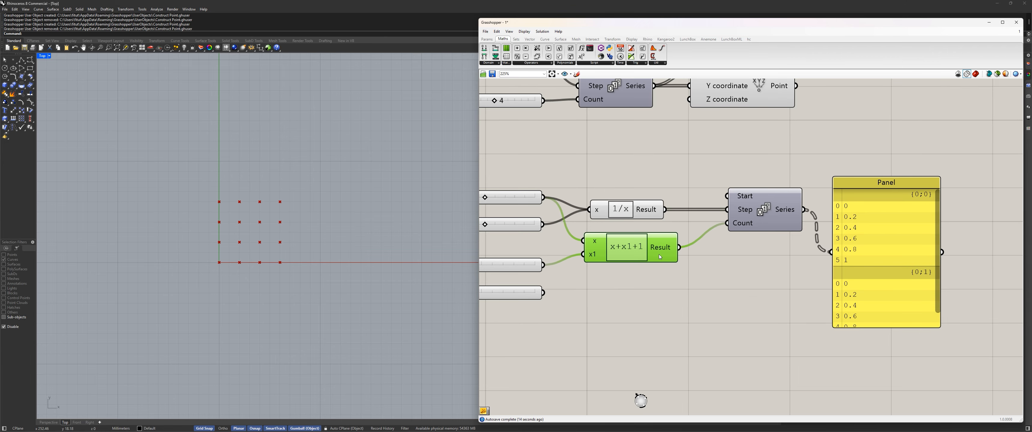
Step: Reposition the x+x1+1 Expression so it sits aligned just below the 1/x Expression
{"action": "left_click_drag", "start_coordinate": [659, 257], "coordinate": [665, 256]}
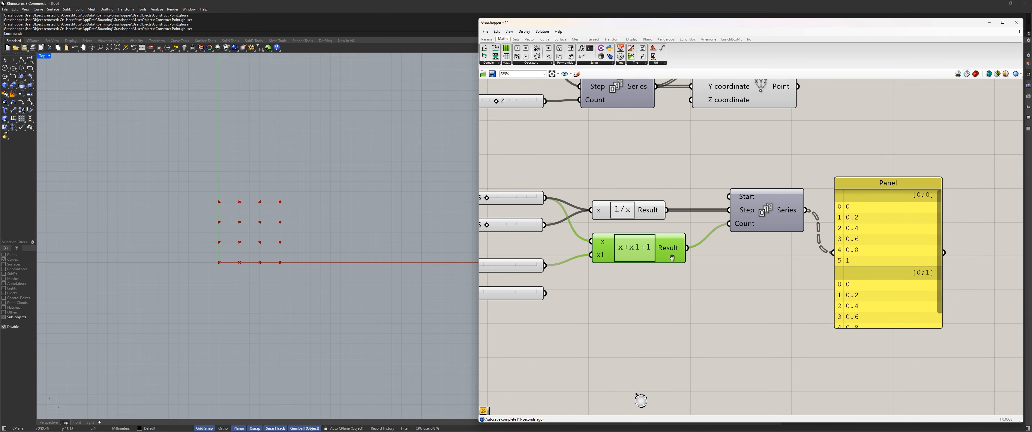
{"action": "right_click_drag", "start_coordinate": [494, 168], "coordinate": [588, 164]}
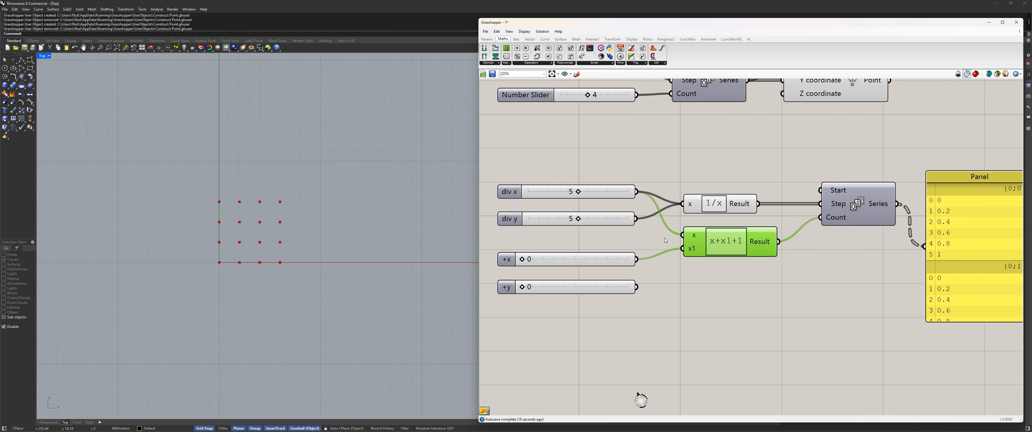
{"action": "left_click", "coordinate": [856, 190]}
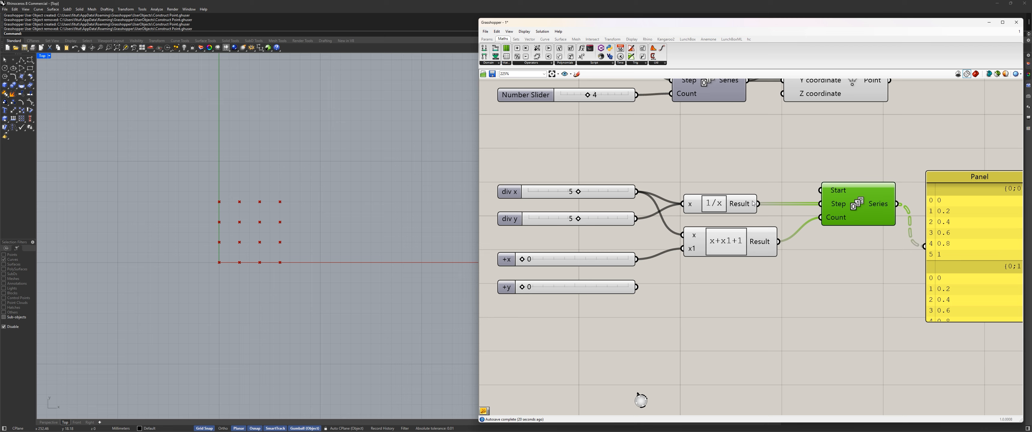
{"action": "right_click_drag", "start_coordinate": [801, 196], "coordinate": [751, 197]}
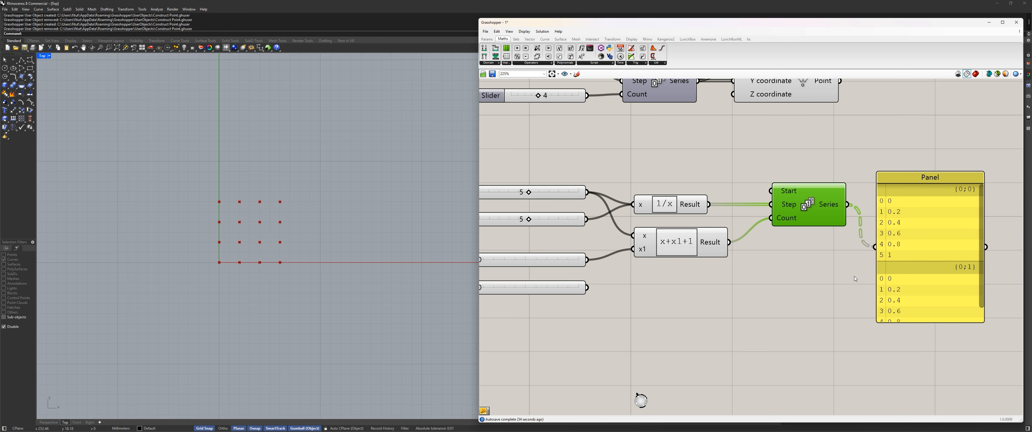
{"action": "left_click_drag", "start_coordinate": [690, 246], "coordinate": [690, 242]}
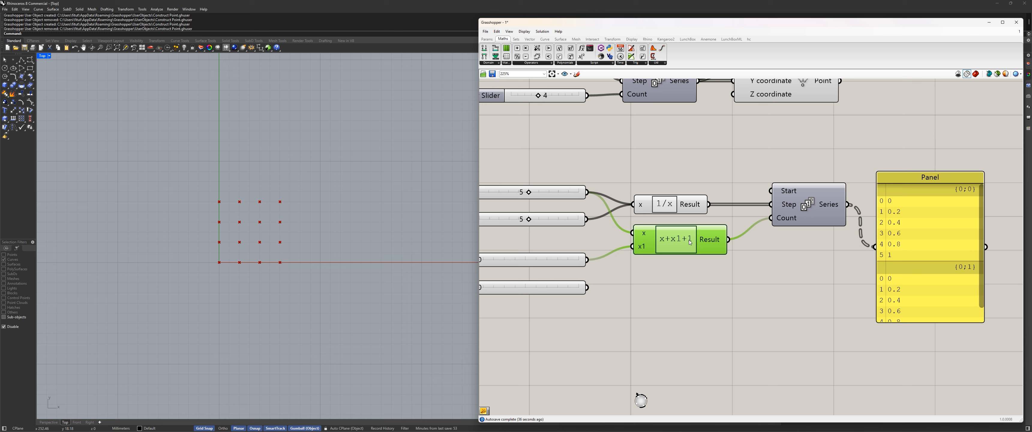
{"action": "right_click_drag", "start_coordinate": [672, 260], "coordinate": [772, 288]}
{"action": "left_click_drag", "start_coordinate": [795, 271], "coordinate": [796, 272]}
{"action": "right_click_drag", "start_coordinate": [751, 320], "coordinate": [718, 292]}
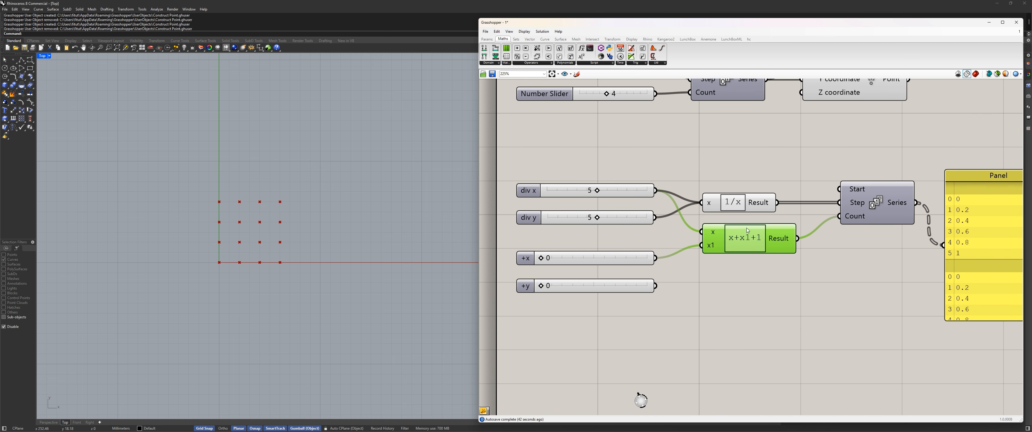
Step: Duplicate the x+x1+1 Expression below the original, connecting div y to the copy's x and +y to its x1
{"action": "key", "text": "ctrl+c"}
{"action": "key", "text": "ctrl+v"}
{"action": "left_click_drag", "start_coordinate": [773, 260], "coordinate": [775, 306]}
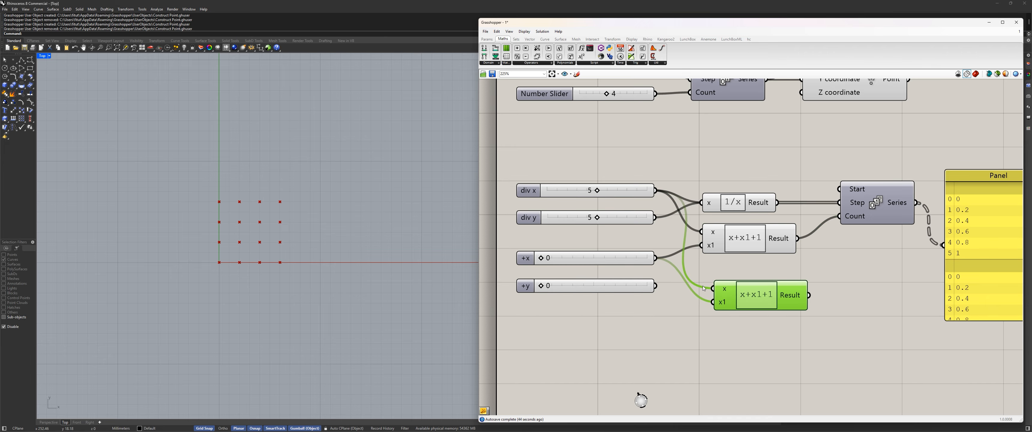
{"action": "left_click_drag", "start_coordinate": [656, 217], "coordinate": [713, 302]}
{"action": "left_click_drag", "start_coordinate": [778, 301], "coordinate": [761, 287]}
{"action": "right_click_drag", "start_coordinate": [816, 293], "coordinate": [709, 304]}
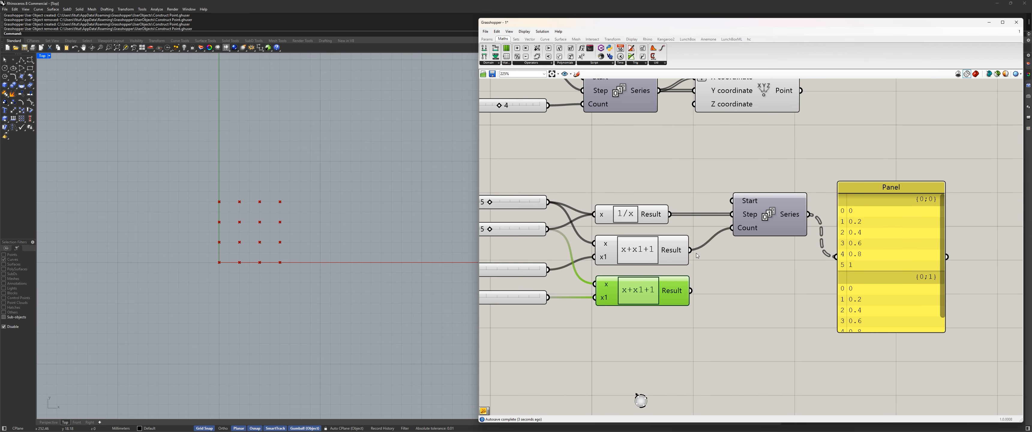
Step: Feed the Panel in turn from the 1/x, x+x1+1 and duplicated Expression Results to compare their values
{"action": "left_click_drag", "start_coordinate": [689, 250], "coordinate": [841, 258], "text": "shift"}
{"action": "left_click_drag", "start_coordinate": [690, 290], "coordinate": [836, 257]}
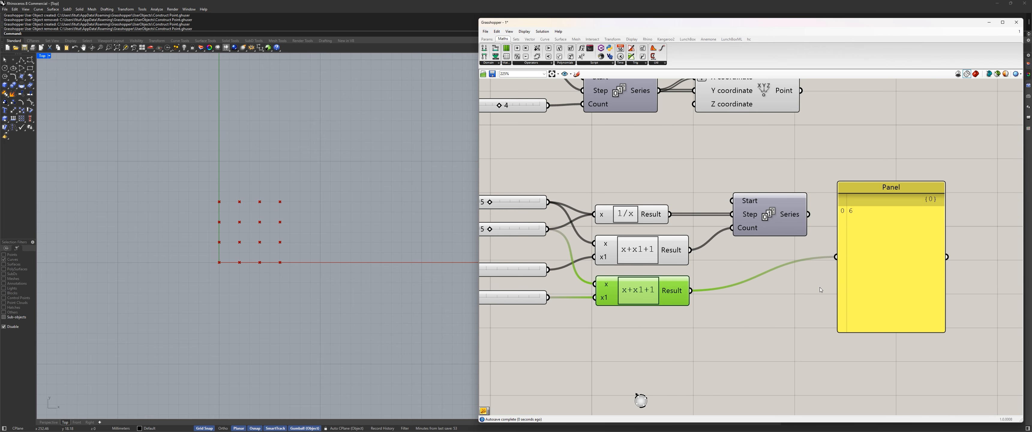
{"action": "left_click_drag", "start_coordinate": [666, 217], "coordinate": [836, 257]}
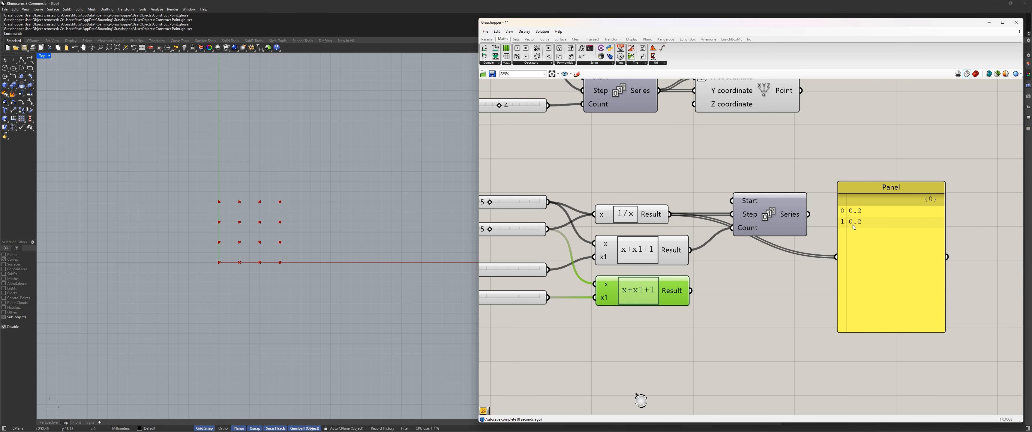
{"action": "left_click_drag", "start_coordinate": [690, 250], "coordinate": [829, 259], "text": "shift"}
{"action": "right_click_drag", "start_coordinate": [688, 264], "coordinate": [809, 250]}
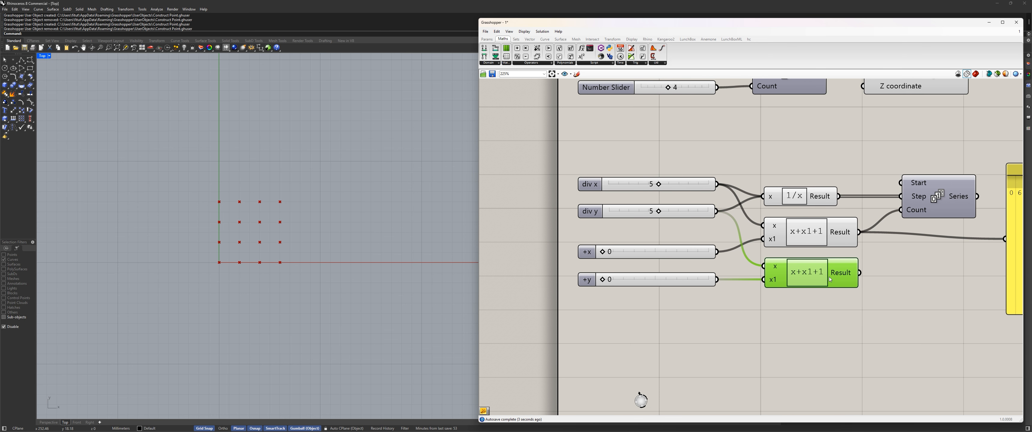
{"action": "right_click_drag", "start_coordinate": [829, 277], "coordinate": [724, 281]}
{"action": "left_click_drag", "start_coordinate": [755, 276], "coordinate": [898, 243]}
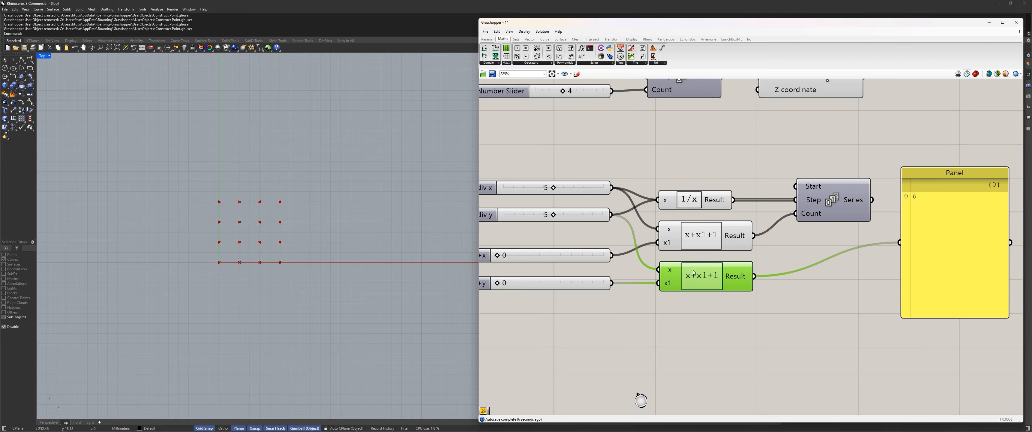
Step: Rename the duplicated Expression's two inputs to y and y1
{"action": "scroll", "coordinate": [676, 277], "scroll_direction": "up", "scroll_amount": 2}
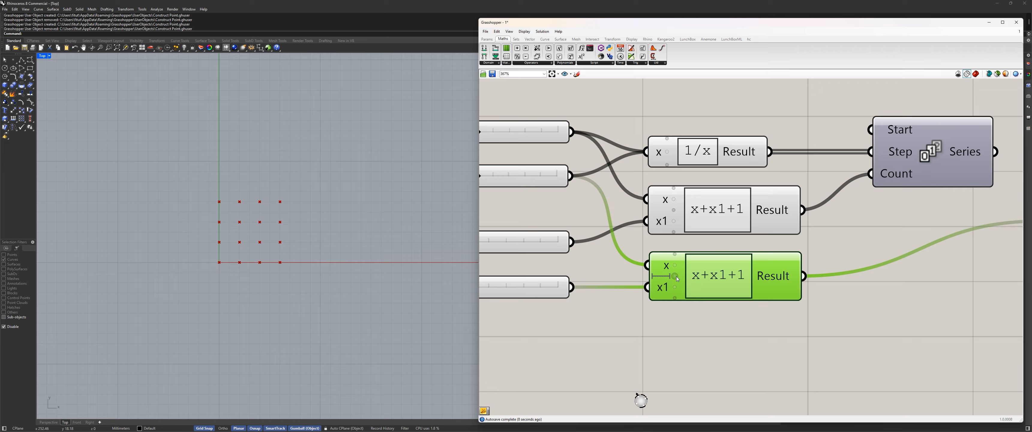
{"action": "right_click", "coordinate": [667, 268]}
{"action": "type", "text": "y"}
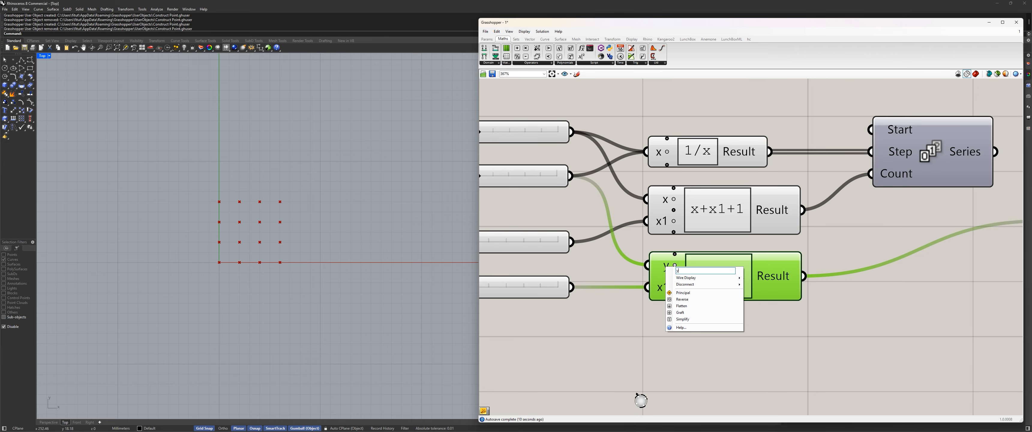
{"action": "key", "text": "Return"}
{"action": "right_click", "coordinate": [655, 291]}
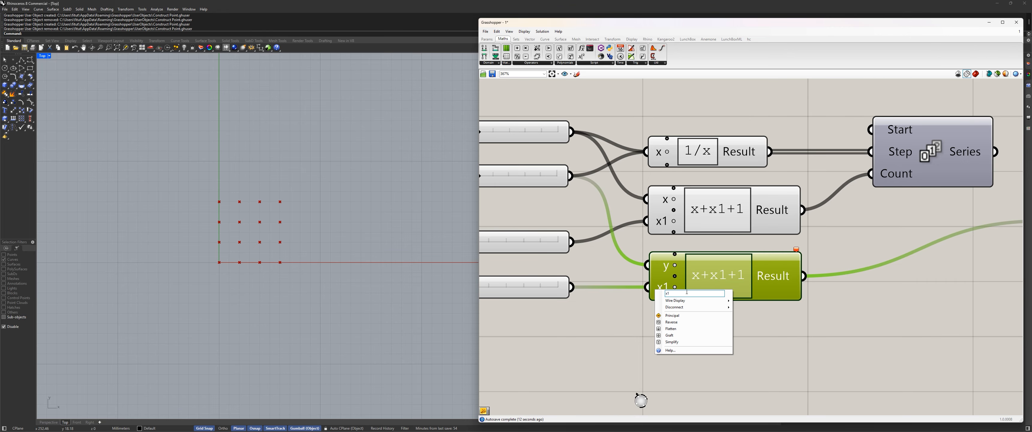
{"action": "type", "text": "y1"}
{"action": "key", "text": "Return"}
Step: Change the duplicated Expression's formula to y+y1+1
{"action": "double_click", "coordinate": [712, 272]}
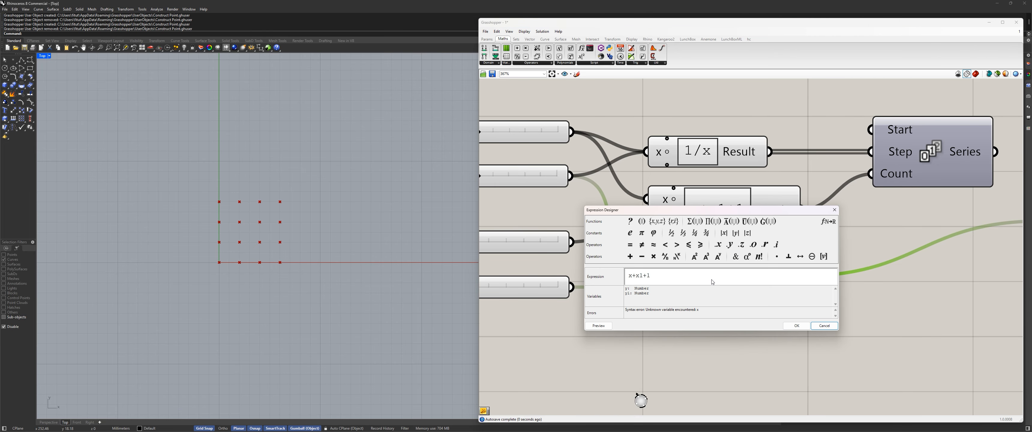
{"action": "left_click", "coordinate": [630, 275]}
{"action": "key", "text": "shift+Right"}
{"action": "type", "text": "y"}
{"action": "key", "text": "Right"}
{"action": "key", "text": "shift+Right"}
{"action": "type", "text": "y"}
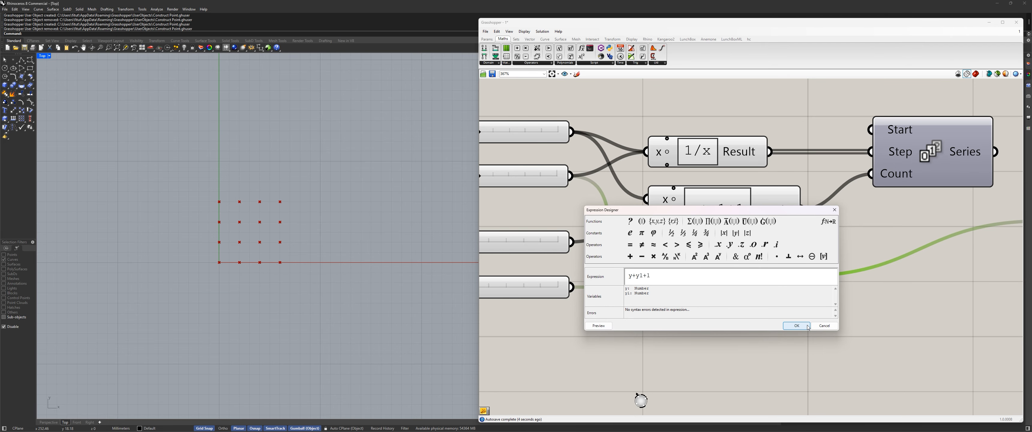
{"action": "left_click", "coordinate": [797, 325]}
Step: Feed the Panel from the 1/x Result and move it up beside the existing Construct Point component
{"action": "scroll", "coordinate": [849, 273], "scroll_direction": "down", "scroll_amount": 4}
{"action": "scroll", "coordinate": [785, 284], "scroll_direction": "up", "scroll_amount": 2}
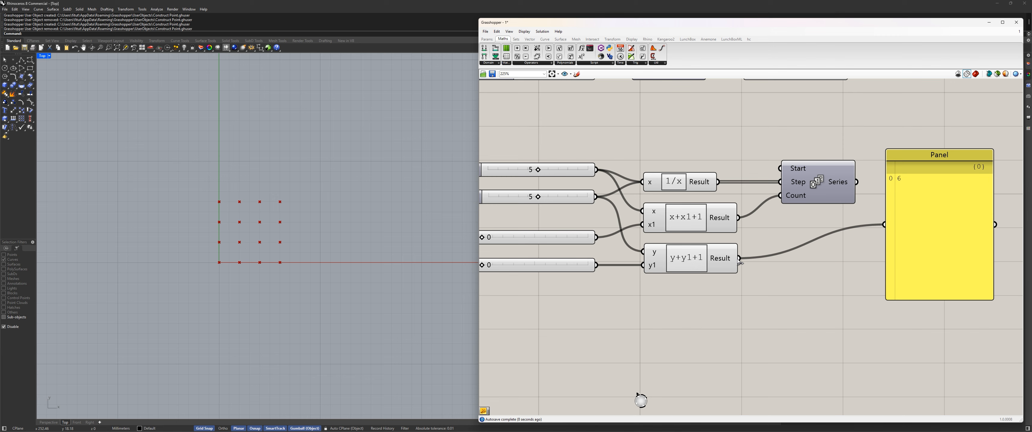
{"action": "scroll", "coordinate": [761, 245], "scroll_direction": "down", "scroll_amount": 3}
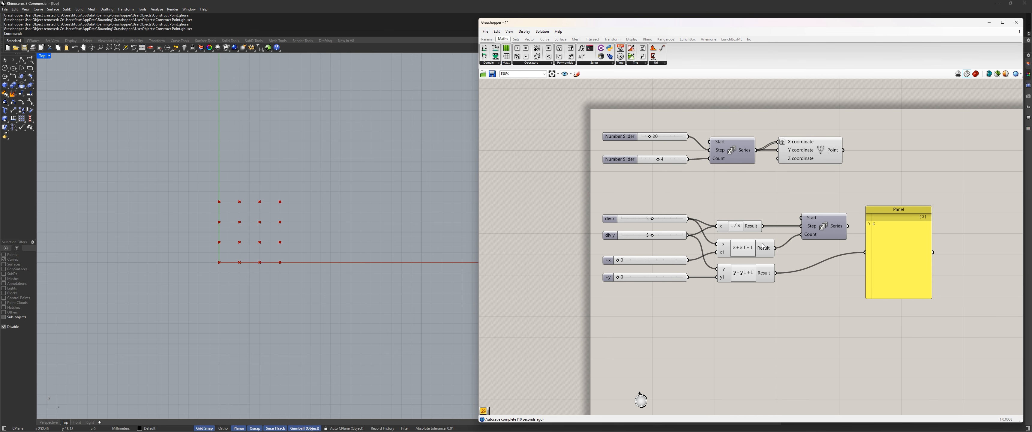
{"action": "left_click_drag", "start_coordinate": [763, 226], "coordinate": [865, 253]}
{"action": "left_click_drag", "start_coordinate": [873, 221], "coordinate": [880, 165]}
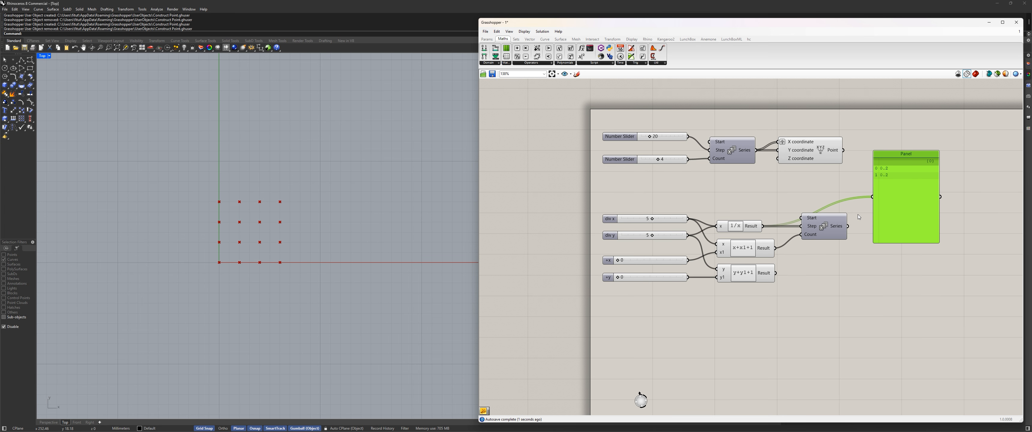
Step: Add a second Panel and connect both the x+x1+1 and y+y1+1 Results to it
{"action": "scroll", "coordinate": [839, 276], "scroll_direction": "up", "scroll_amount": 2}
{"action": "double_click", "coordinate": [809, 292]}
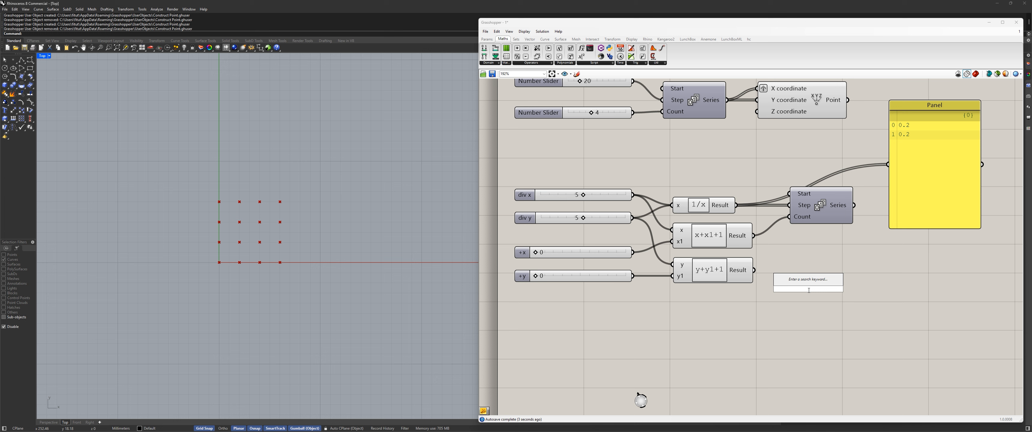
{"action": "type", "text": "panel"}
{"action": "key", "text": "Return"}
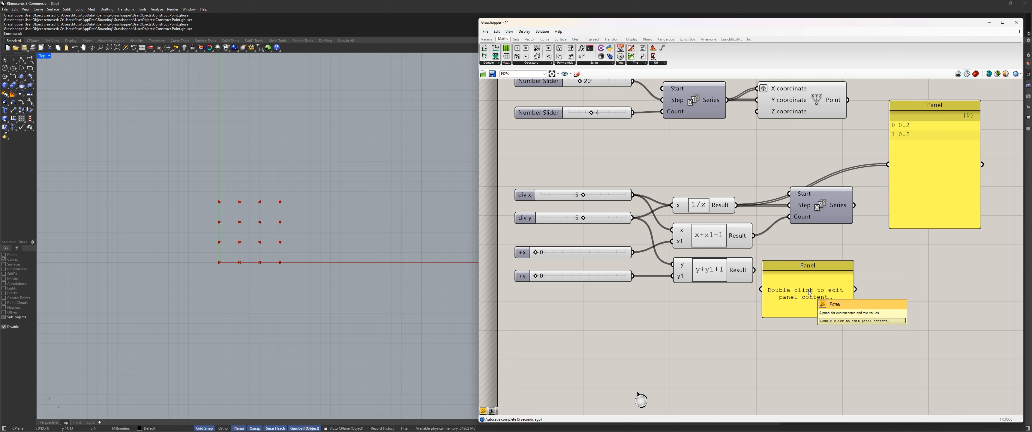
{"action": "left_click_drag", "start_coordinate": [809, 292], "coordinate": [849, 293]}
{"action": "left_click_drag", "start_coordinate": [753, 236], "coordinate": [801, 288]}
{"action": "left_click_drag", "start_coordinate": [753, 270], "coordinate": [862, 285]}
Step: Add a Merge component, connecting the x+x1+1 Result to Data 1 and the y+y1+1 Result to Data 2
{"action": "double_click", "coordinate": [801, 320]}
{"action": "type", "text": "m"}
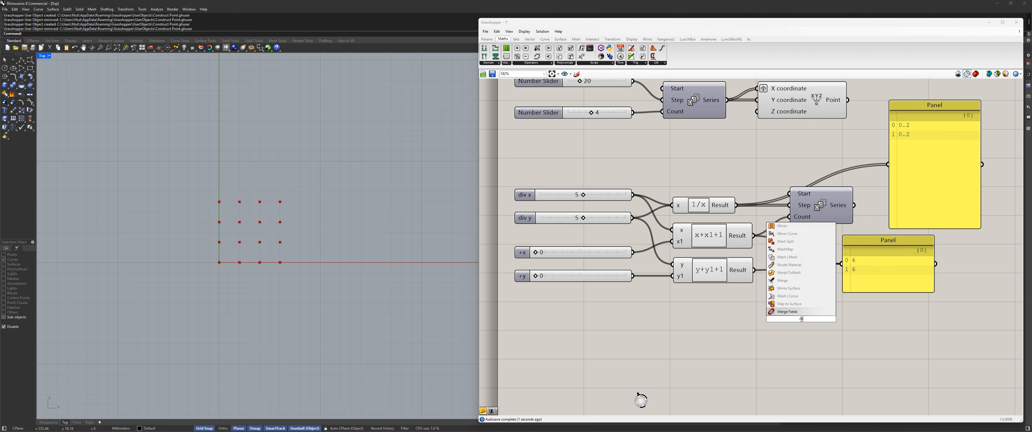
{"action": "type", "text": "erge"}
{"action": "key", "text": "Return"}
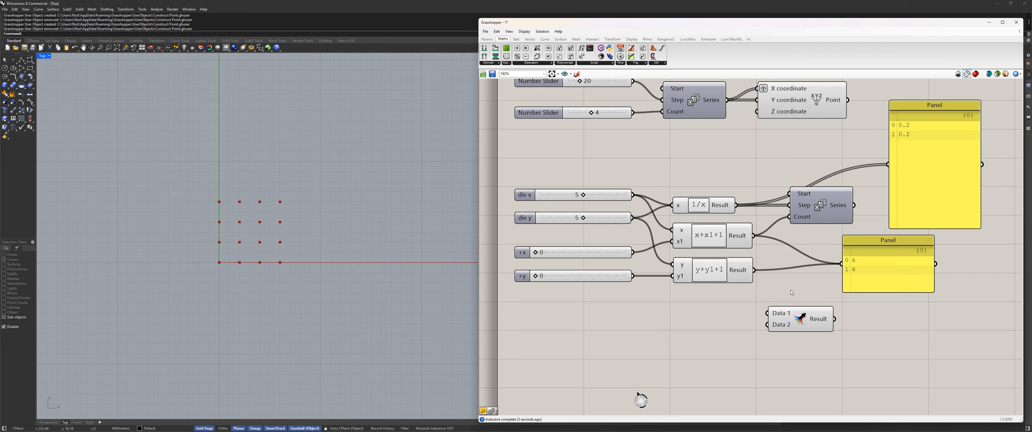
{"action": "left_click_drag", "start_coordinate": [801, 319], "coordinate": [814, 300]}
{"action": "left_click_drag", "start_coordinate": [753, 235], "coordinate": [779, 294]}
{"action": "left_click_drag", "start_coordinate": [754, 269], "coordinate": [780, 305]}
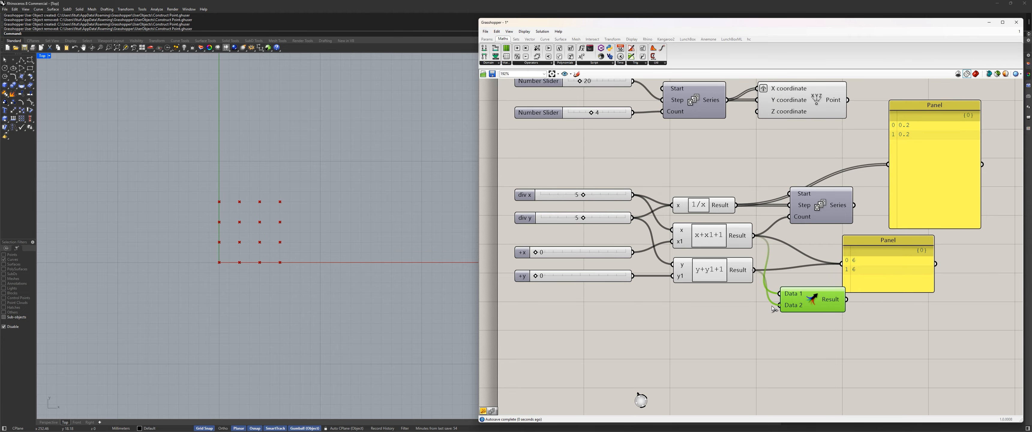
Step: Connect the Merge Result to the second Panel and the Series Count, and remove the unused D3 input from Merge
{"action": "left_click_drag", "start_coordinate": [846, 300], "coordinate": [804, 261]}
{"action": "left_click_drag", "start_coordinate": [863, 271], "coordinate": [898, 275]}
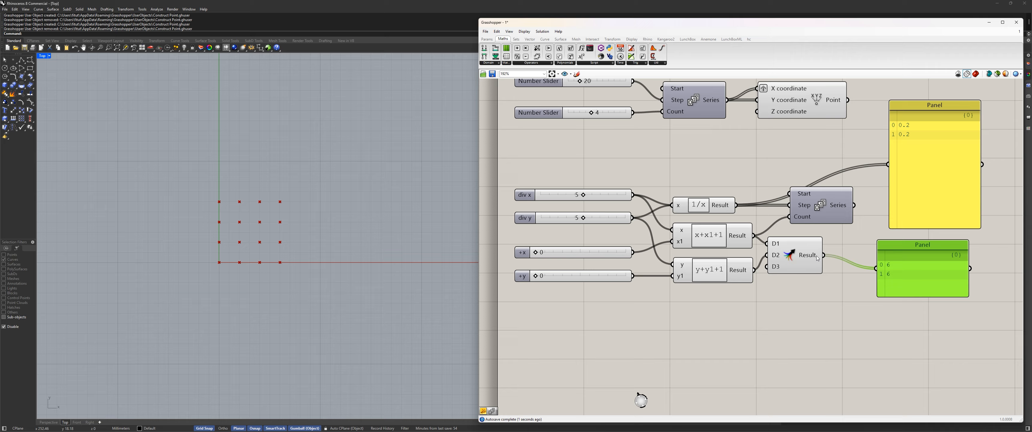
{"action": "scroll", "coordinate": [792, 262], "scroll_direction": "up", "scroll_amount": 6}
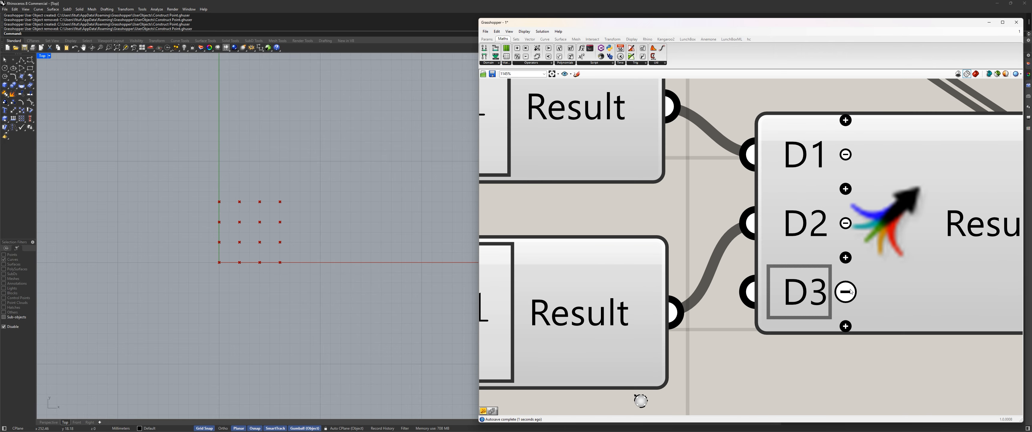
{"action": "left_click", "coordinate": [847, 291]}
{"action": "scroll", "coordinate": [850, 291], "scroll_direction": "down", "scroll_amount": 7}
{"action": "right_click_drag", "start_coordinate": [855, 222], "coordinate": [734, 250]}
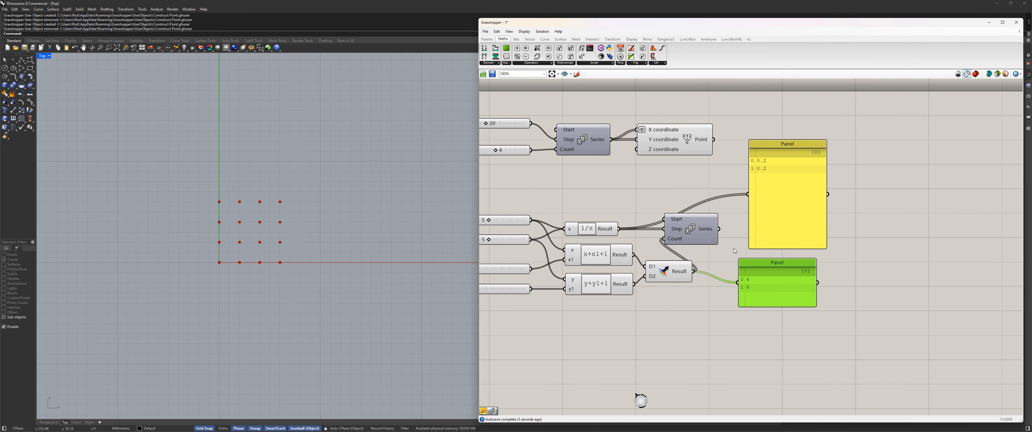
Step: Delete the Panel fed by Merge and space out the Series, Merge and remaining Panel
{"action": "left_click_drag", "start_coordinate": [699, 239], "coordinate": [721, 238]}
{"action": "left_click_drag", "start_coordinate": [787, 143], "coordinate": [859, 140]}
{"action": "left_click_drag", "start_coordinate": [747, 263], "coordinate": [795, 268]}
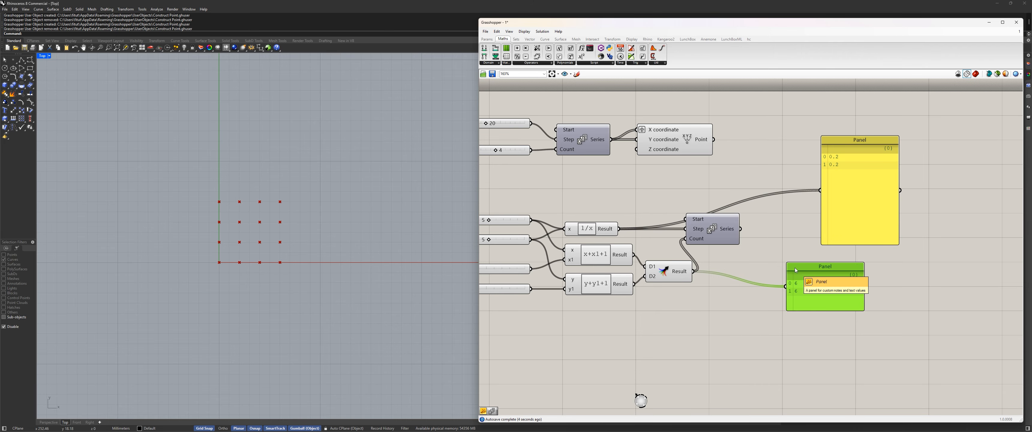
{"action": "key", "text": "Delete"}
{"action": "left_click_drag", "start_coordinate": [712, 229], "coordinate": [748, 229]}
{"action": "mouse_move", "coordinate": [667, 276]}
{"action": "left_mouse_down"}
{"action": "mouse_move", "coordinate": [682, 271]}
{"action": "mouse_move", "coordinate": [674, 278]}
{"action": "left_mouse_up"}
Step: Copy the Construct Point component beside the lower Series and connect that Series to its X and Y coordinates
{"action": "left_click_drag", "start_coordinate": [620, 92], "coordinate": [729, 172]}
{"action": "key", "text": "ctrl+c"}
{"action": "key", "text": "ctrl+v"}
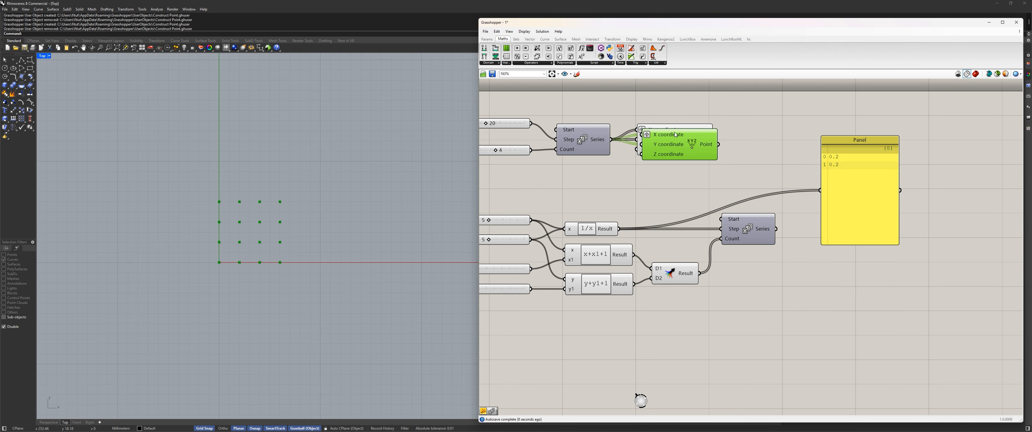
{"action": "left_click_drag", "start_coordinate": [675, 135], "coordinate": [967, 168]}
{"action": "left_click_drag", "start_coordinate": [891, 248], "coordinate": [851, 221]}
{"action": "scroll", "coordinate": [813, 223], "scroll_direction": "up", "scroll_amount": 1}
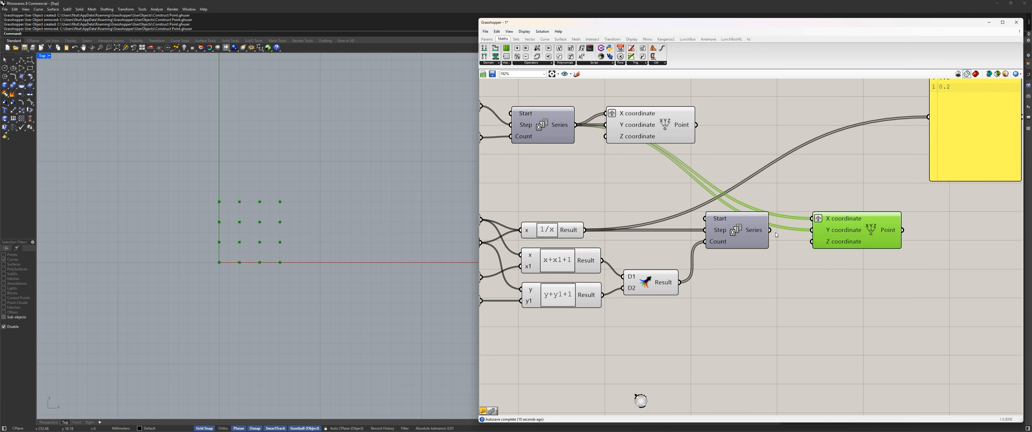
{"action": "left_click_drag", "start_coordinate": [770, 230], "coordinate": [812, 219]}
{"action": "left_click_drag", "start_coordinate": [770, 230], "coordinate": [814, 232]}
Step: Turn off the original Construct Point's preview and inspect the new component's point grid in the Top viewport
{"action": "left_click", "coordinate": [677, 134]}
{"action": "key", "text": "ctrl+q"}
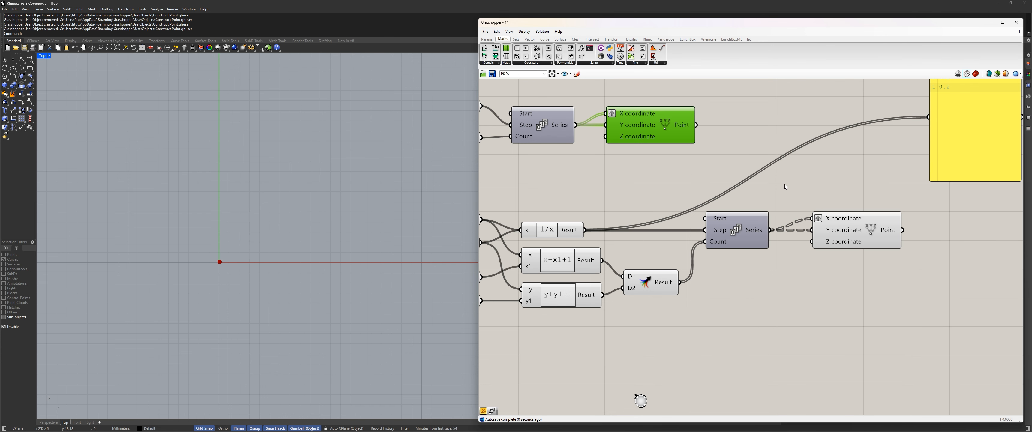
{"action": "left_click", "coordinate": [843, 219]}
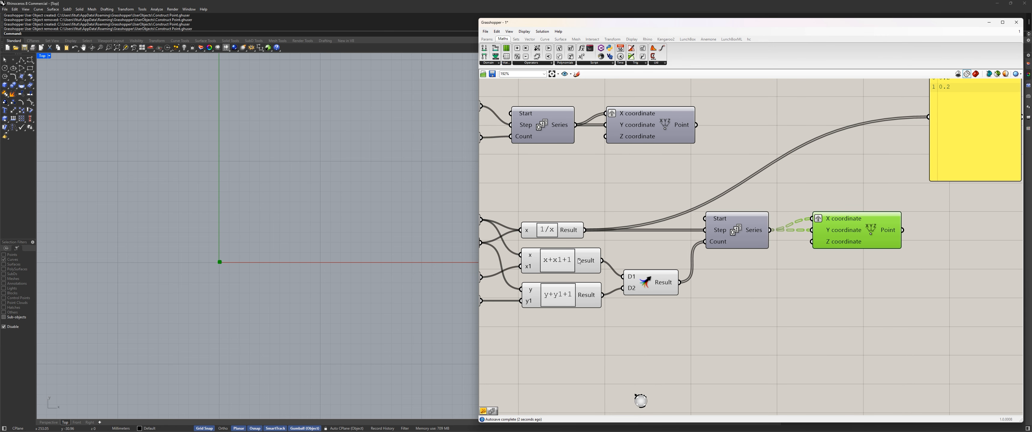
{"action": "scroll", "coordinate": [218, 265], "scroll_direction": "up", "scroll_amount": 20}
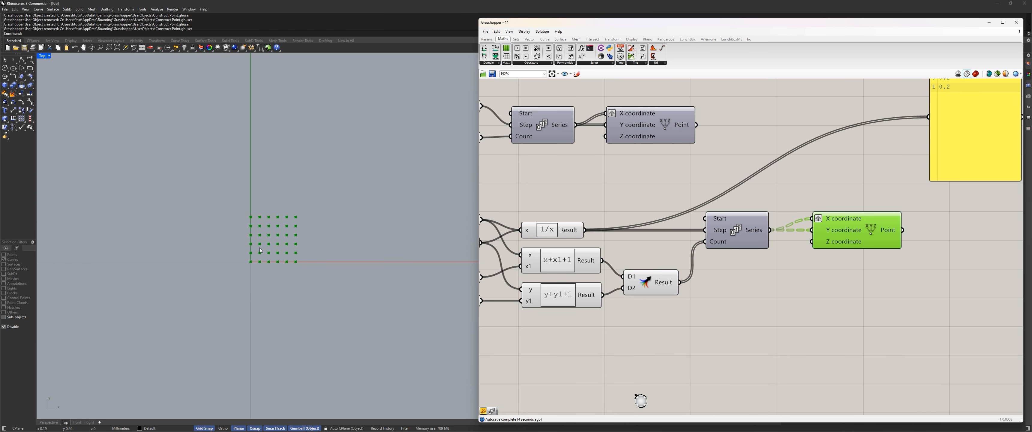
{"action": "right_click_drag", "start_coordinate": [792, 247], "coordinate": [676, 275]}
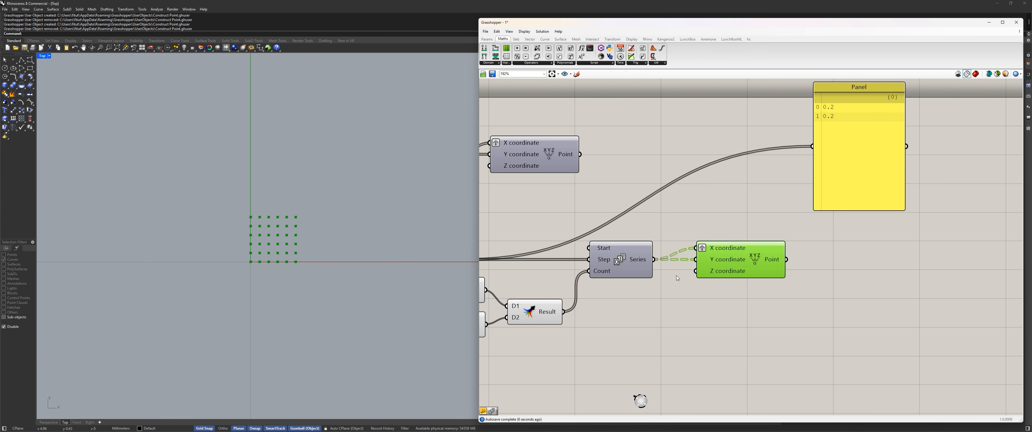
Step: Connect the lower Series output to the Panel in place of its current input, and widen the Panel slightly
{"action": "left_click_drag", "start_coordinate": [654, 259], "coordinate": [813, 147]}
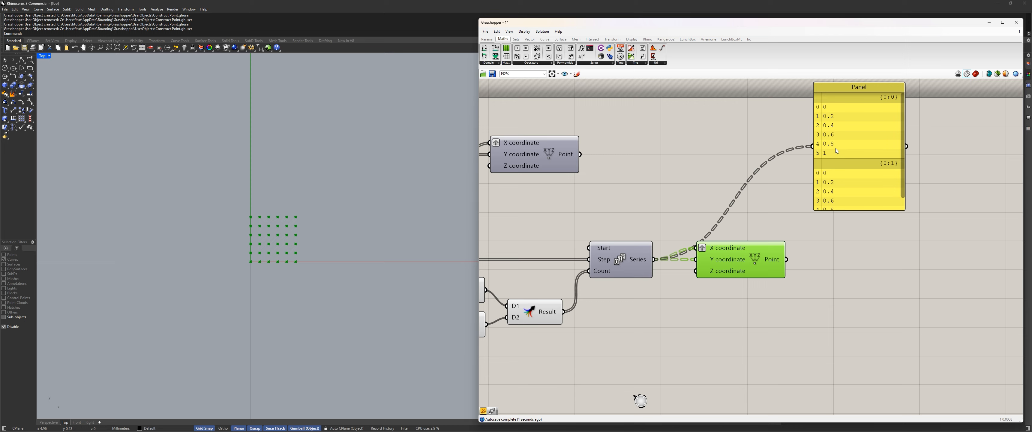
{"action": "left_click_drag", "start_coordinate": [905, 132], "coordinate": [914, 154]}
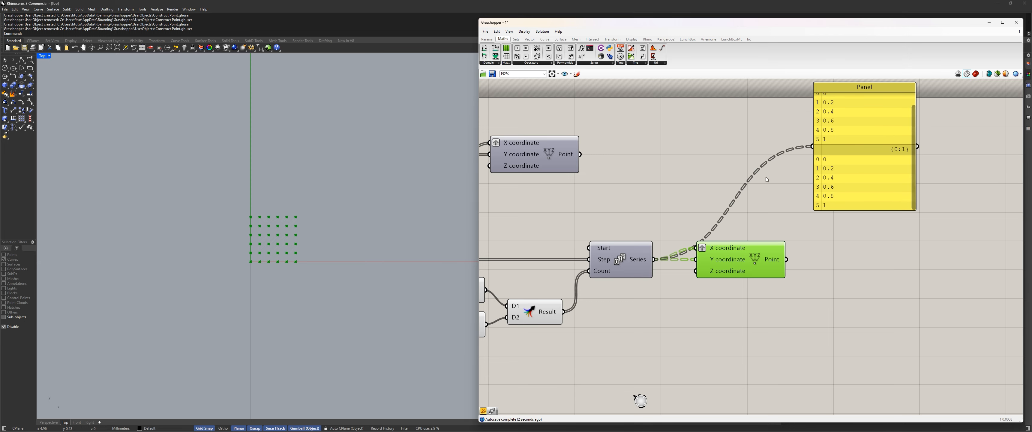
Step: Set the div y slider to 9 and inspect the resulting point grid in the Top viewport
{"action": "scroll", "coordinate": [767, 177], "scroll_direction": "down", "scroll_amount": 5}
{"action": "right_click_drag", "start_coordinate": [767, 178], "coordinate": [902, 206]}
{"action": "scroll", "coordinate": [679, 240], "scroll_direction": "up", "scroll_amount": 2}
{"action": "right_click_drag", "start_coordinate": [679, 240], "coordinate": [594, 241]}
{"action": "scroll", "coordinate": [524, 280], "scroll_direction": "down", "scroll_amount": 1}
{"action": "right_click_drag", "start_coordinate": [521, 279], "coordinate": [545, 291]}
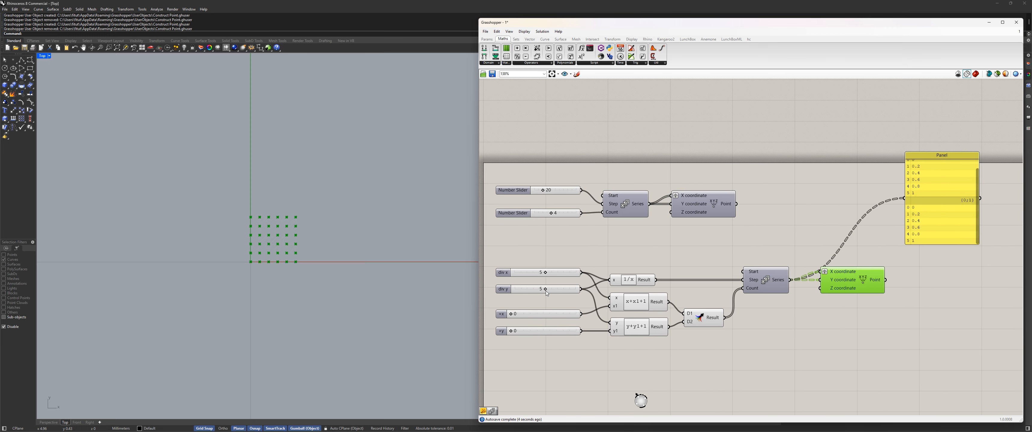
{"action": "left_click_drag", "start_coordinate": [545, 290], "coordinate": [569, 292]}
{"action": "scroll", "coordinate": [222, 238], "scroll_direction": "up", "scroll_amount": 14}
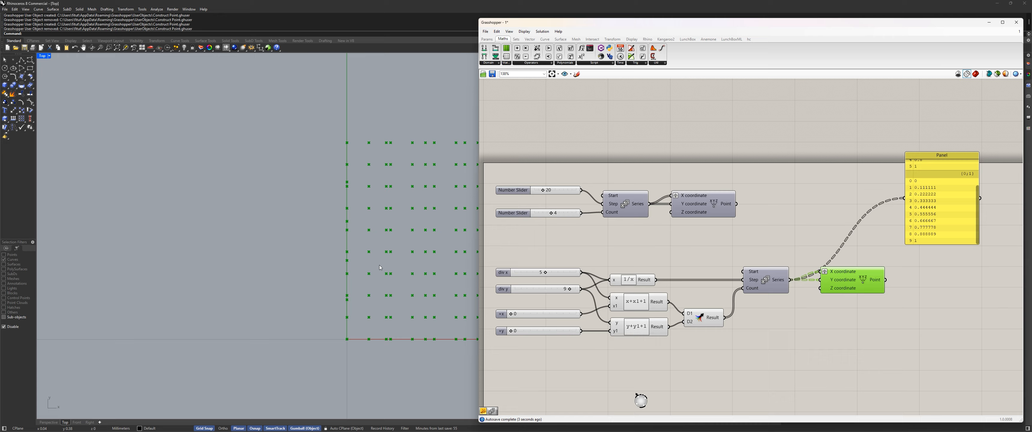
{"action": "scroll", "coordinate": [386, 273], "scroll_direction": "down", "scroll_amount": 4}
{"action": "right_click_drag", "start_coordinate": [450, 274], "coordinate": [348, 266]}
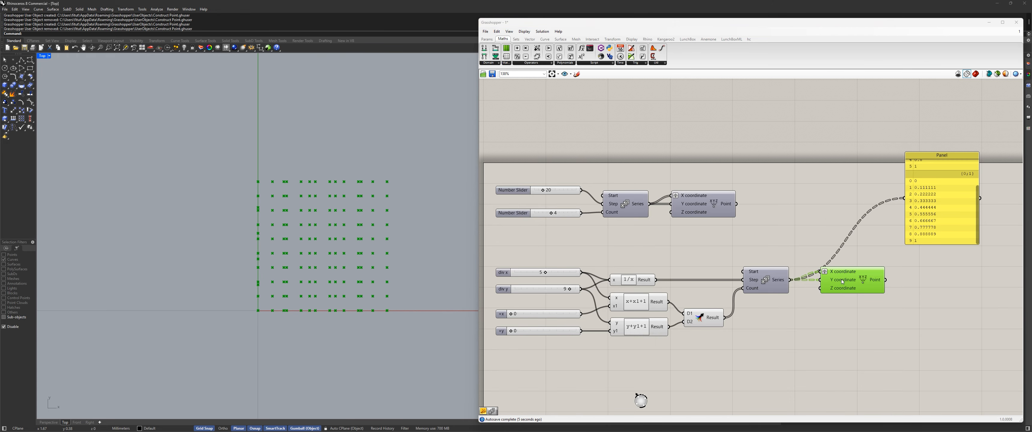
Step: Move the lower Construct Point clear of the Series-to-Panel wire and review the series lists in the Panel
{"action": "left_click_drag", "start_coordinate": [842, 283], "coordinate": [868, 298]}
{"action": "scroll", "coordinate": [973, 210], "scroll_direction": "up", "scroll_amount": 2}
{"action": "scroll", "coordinate": [973, 210], "scroll_direction": "down", "scroll_amount": 4}
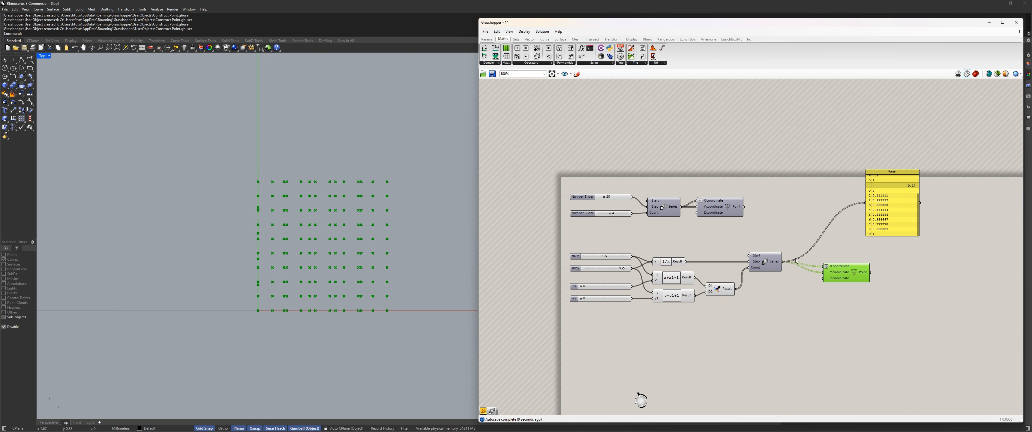
{"action": "scroll", "coordinate": [860, 255], "scroll_direction": "up", "scroll_amount": 2}
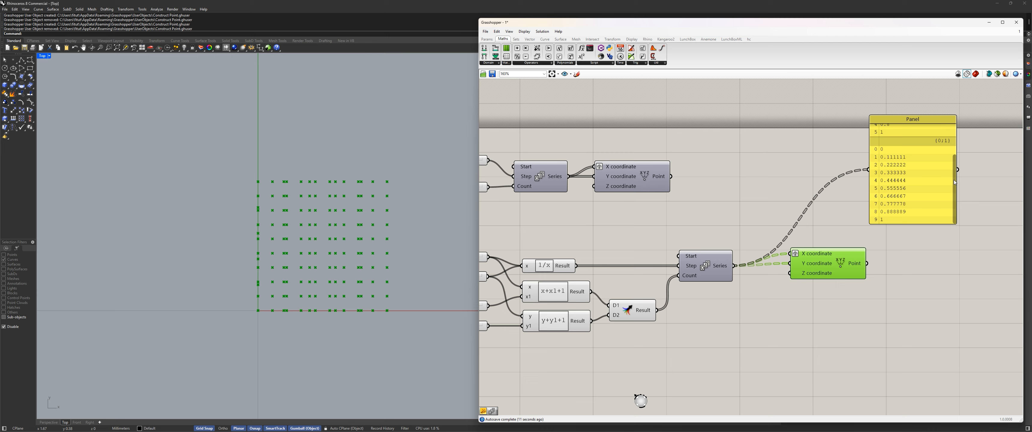
{"action": "scroll", "coordinate": [954, 182], "scroll_direction": "up", "scroll_amount": 3}
Step: Delete the lower Construct Point component and the Panel fed by the Series
{"action": "left_click_drag", "start_coordinate": [819, 256], "coordinate": [818, 255]}
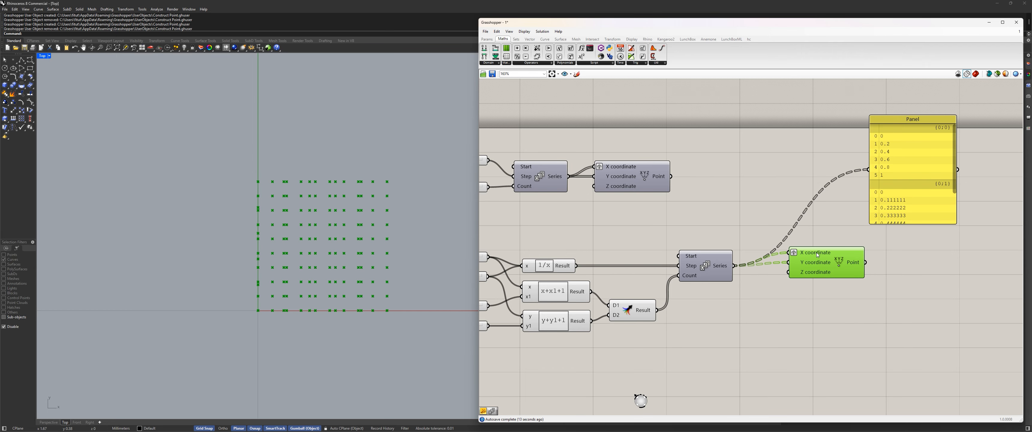
{"action": "key", "text": "Delete"}
{"action": "scroll", "coordinate": [854, 225], "scroll_direction": "down", "scroll_amount": 3}
{"action": "left_click", "coordinate": [890, 196]}
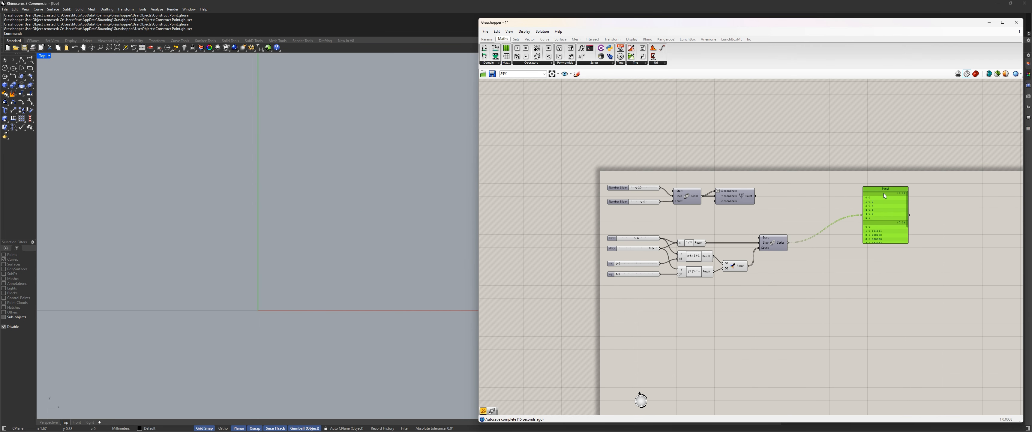
{"action": "key", "text": "Delete"}
Step: Add a new empty Panel to the canvas beside the lower Series
{"action": "scroll", "coordinate": [809, 232], "scroll_direction": "up", "scroll_amount": 4}
{"action": "double_click", "coordinate": [785, 235]}
{"action": "type", "text": "\""}
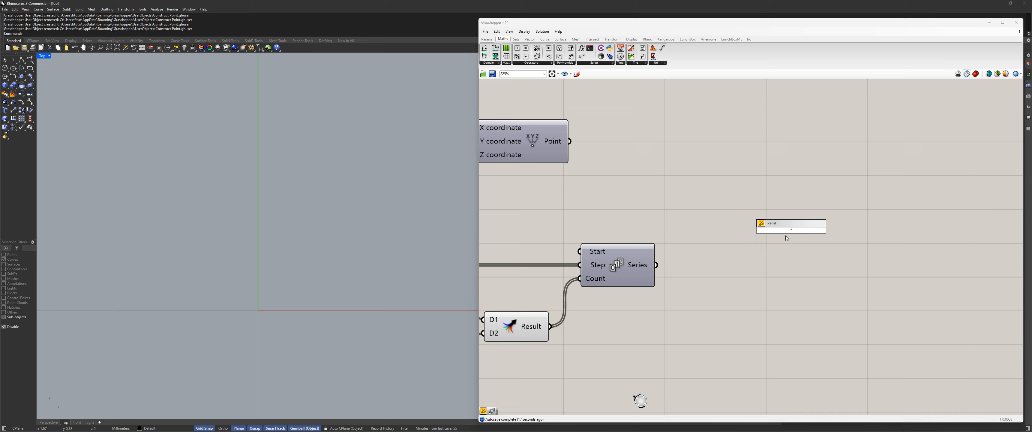
{"action": "key", "text": "Return"}
Step: Set the div y slider to 5
{"action": "scroll", "coordinate": [689, 237], "scroll_direction": "down", "scroll_amount": 3}
{"action": "right_click_drag", "start_coordinate": [550, 242], "coordinate": [767, 222]}
{"action": "scroll", "coordinate": [767, 222], "scroll_direction": "up", "scroll_amount": 3}
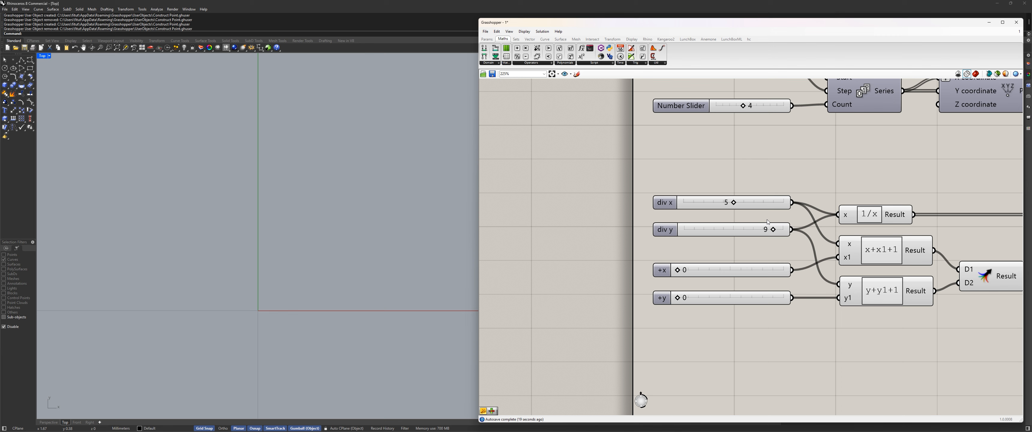
{"action": "left_click_drag", "start_coordinate": [774, 230], "coordinate": [733, 232]}
Step: Connect the lower Series output to the new Panel, and enlarge and move the Panel so both lists are readable
{"action": "scroll", "coordinate": [763, 225], "scroll_direction": "down", "scroll_amount": 4}
{"action": "right_click_drag", "start_coordinate": [994, 220], "coordinate": [687, 226]}
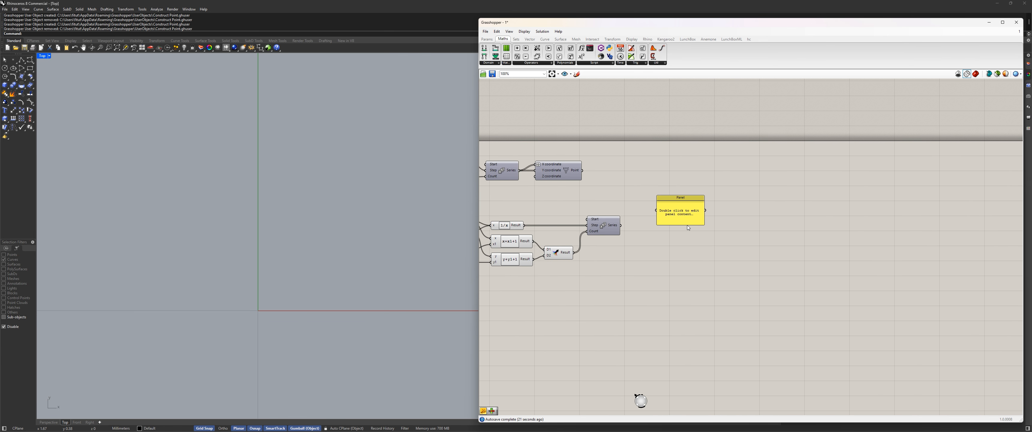
{"action": "scroll", "coordinate": [684, 226], "scroll_direction": "up", "scroll_amount": 3}
{"action": "left_click_drag", "start_coordinate": [682, 212], "coordinate": [716, 246]}
{"action": "left_click_drag", "start_coordinate": [563, 226], "coordinate": [665, 229]}
{"action": "left_click_drag", "start_coordinate": [712, 249], "coordinate": [709, 341]}
{"action": "left_click_drag", "start_coordinate": [692, 233], "coordinate": [809, 239]}
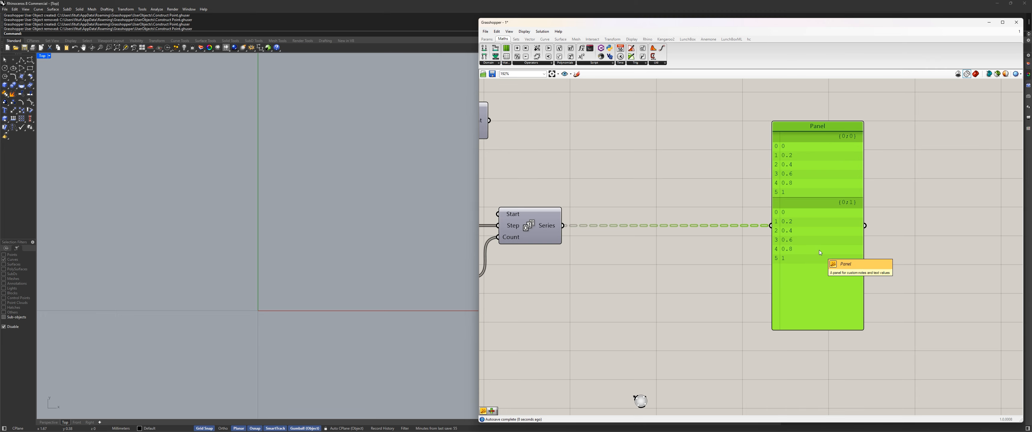
{"action": "scroll", "coordinate": [819, 250], "scroll_direction": "down", "scroll_amount": 3}
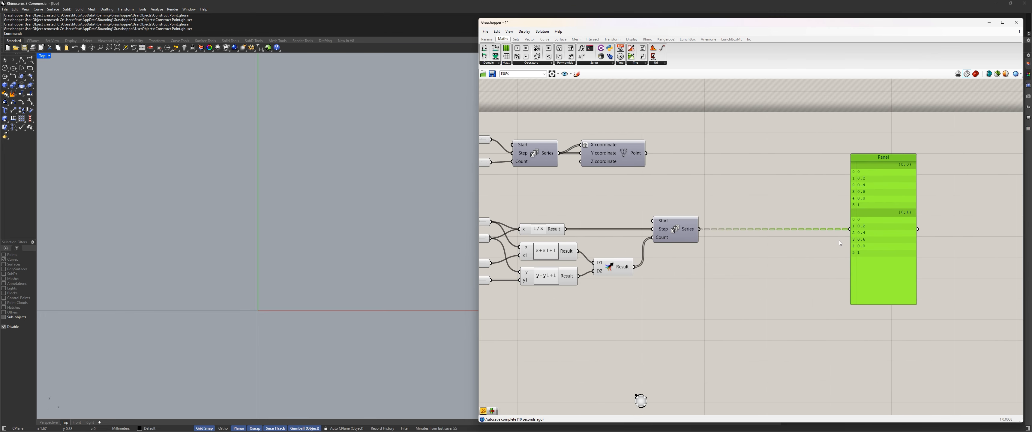
{"action": "scroll", "coordinate": [883, 245], "scroll_direction": "up", "scroll_amount": 4}
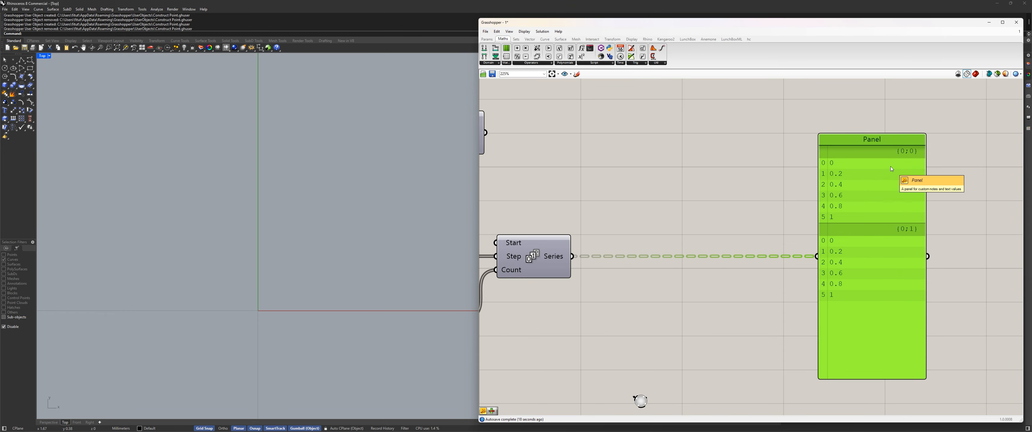
Step: Set the div x slider to 8
{"action": "scroll", "coordinate": [796, 264], "scroll_direction": "down", "scroll_amount": 5}
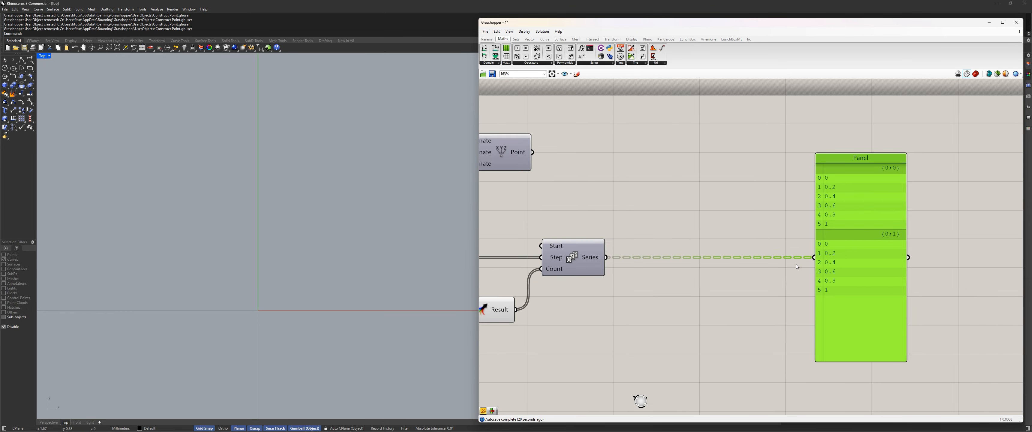
{"action": "right_click_drag", "start_coordinate": [795, 264], "coordinate": [901, 233]}
{"action": "scroll", "coordinate": [938, 236], "scroll_direction": "up", "scroll_amount": 2}
{"action": "left_click_drag", "start_coordinate": [496, 217], "coordinate": [509, 215]}
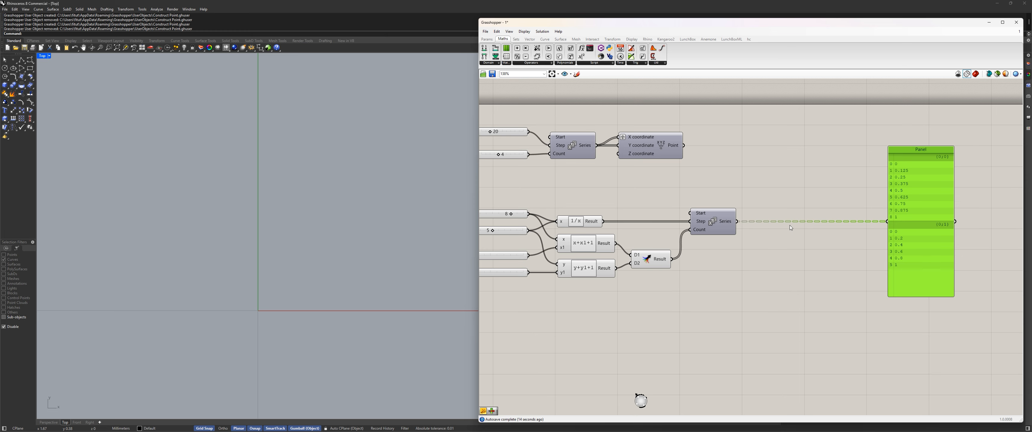
Step: Add a Longest List component below the wire between the lower Series and the Panel
{"action": "double_click", "coordinate": [761, 243]}
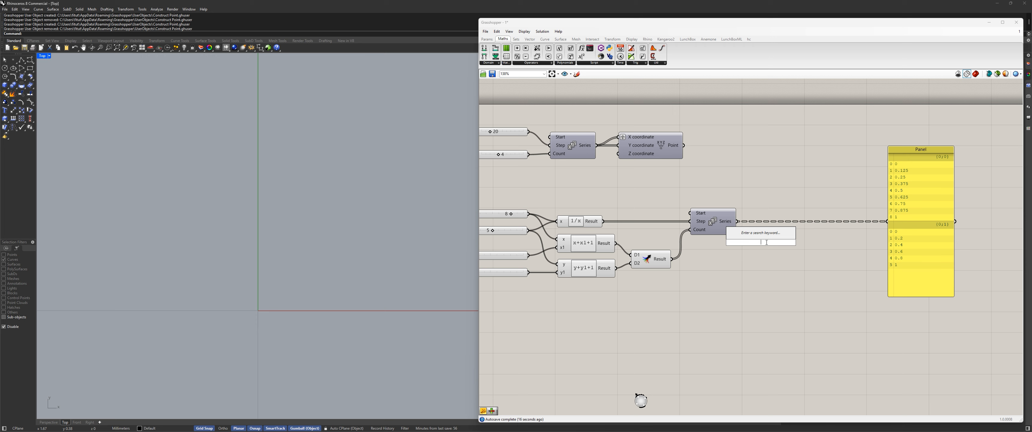
{"action": "type", "text": "lin"}
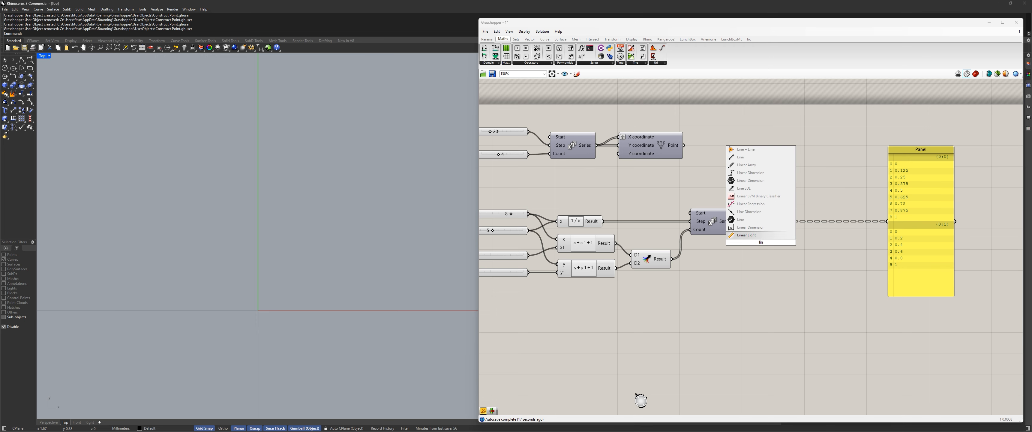
{"action": "key", "text": "BackSpace"}
{"action": "key", "text": "BackSpace"}
{"action": "type", "text": "ongest"}
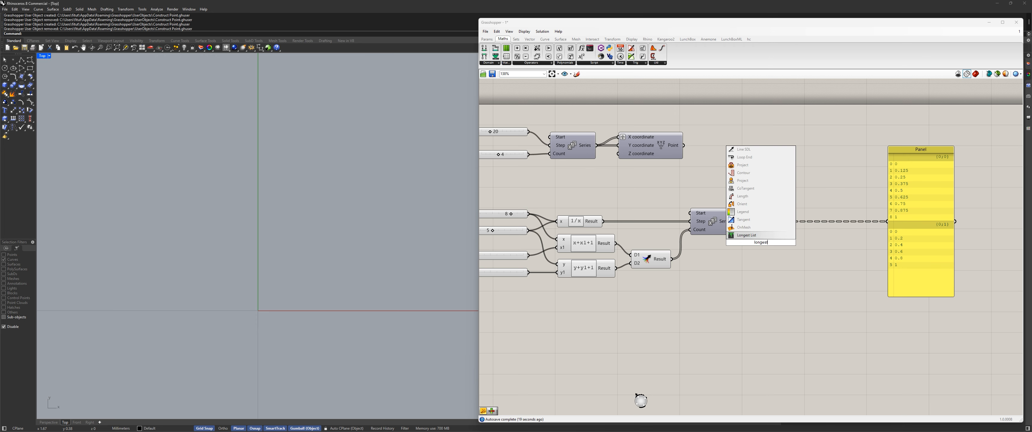
{"action": "key", "text": "Return"}
{"action": "left_click_drag", "start_coordinate": [767, 245], "coordinate": [811, 248]}
{"action": "scroll", "coordinate": [821, 234], "scroll_direction": "up", "scroll_amount": 2}
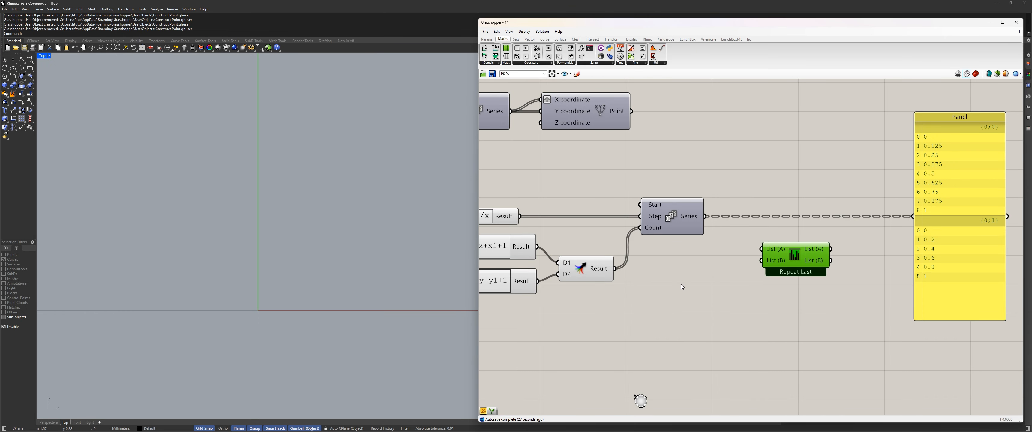
Step: Review the upper Construct Point chain against the lower sliders and Series, and reposition Longest List beneath the Series wire
{"action": "scroll", "coordinate": [641, 304], "scroll_direction": "down", "scroll_amount": 1}
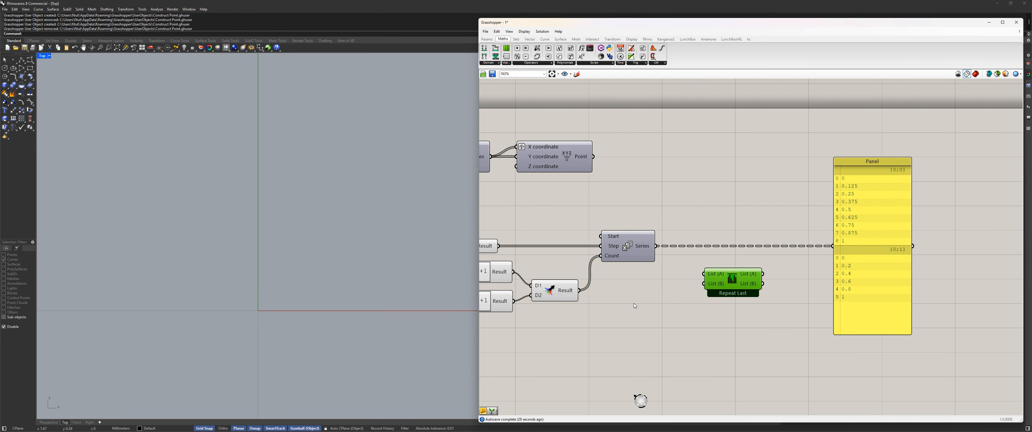
{"action": "left_click", "coordinate": [556, 157]}
{"action": "right_click_drag", "start_coordinate": [622, 203], "coordinate": [902, 176]}
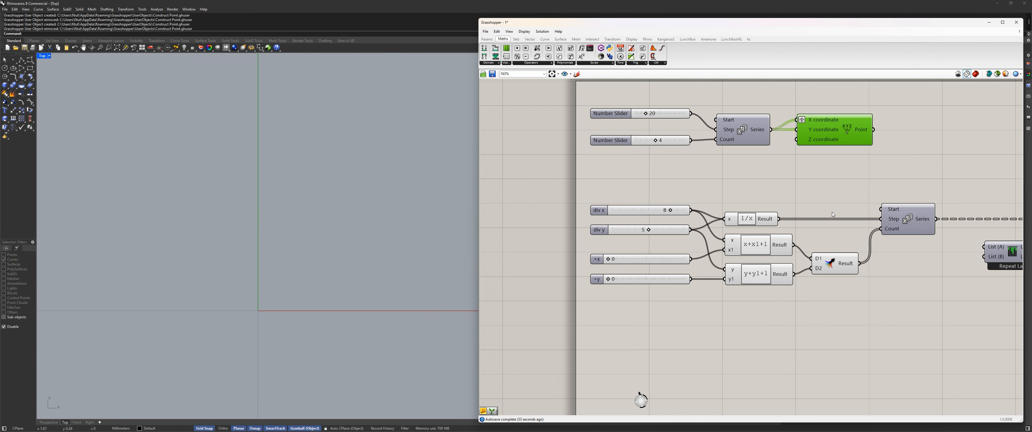
{"action": "right_click_drag", "start_coordinate": [693, 179], "coordinate": [639, 188]}
{"action": "right_click_drag", "start_coordinate": [933, 174], "coordinate": [672, 184]}
{"action": "left_click_drag", "start_coordinate": [699, 270], "coordinate": [719, 273]}
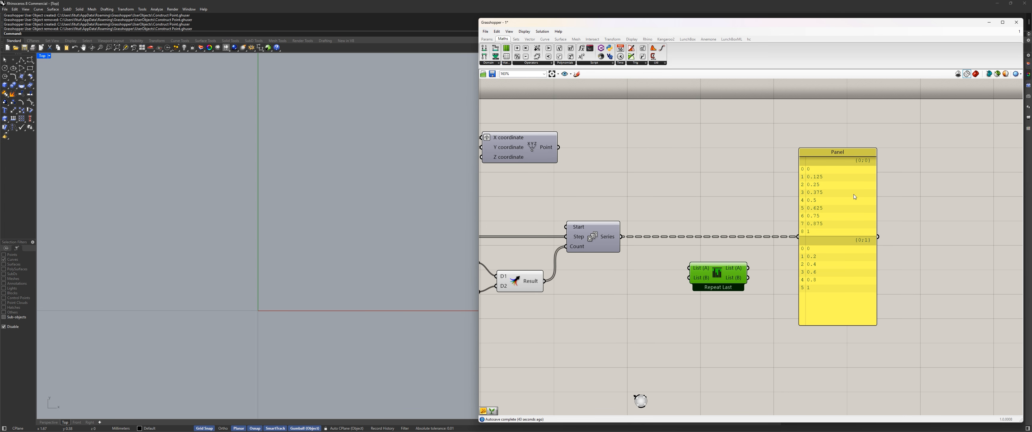
{"action": "left_click_drag", "start_coordinate": [733, 265], "coordinate": [727, 280]}
{"action": "right_click_drag", "start_coordinate": [737, 297], "coordinate": [826, 284]}
{"action": "left_click_drag", "start_coordinate": [825, 284], "coordinate": [778, 284]}
{"action": "left_click", "coordinate": [609, 141]}
{"action": "left_click", "coordinate": [610, 139]}
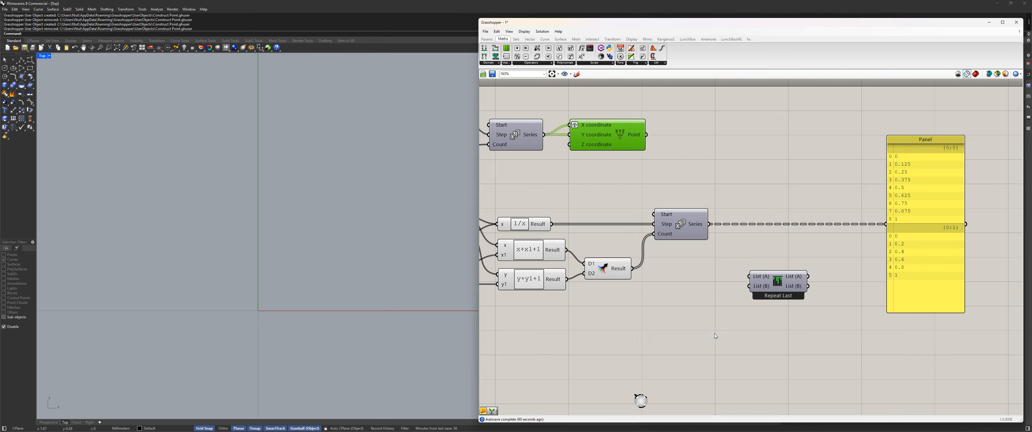
Step: Connect the lower Series output to Longest List's List (A) input and flatten that input
{"action": "mouse_move", "coordinate": [931, 213]}
{"action": "left_mouse_down"}
{"action": "mouse_move", "coordinate": [851, 224]}
{"action": "mouse_move", "coordinate": [906, 204]}
{"action": "mouse_move", "coordinate": [928, 219]}
{"action": "left_mouse_up"}
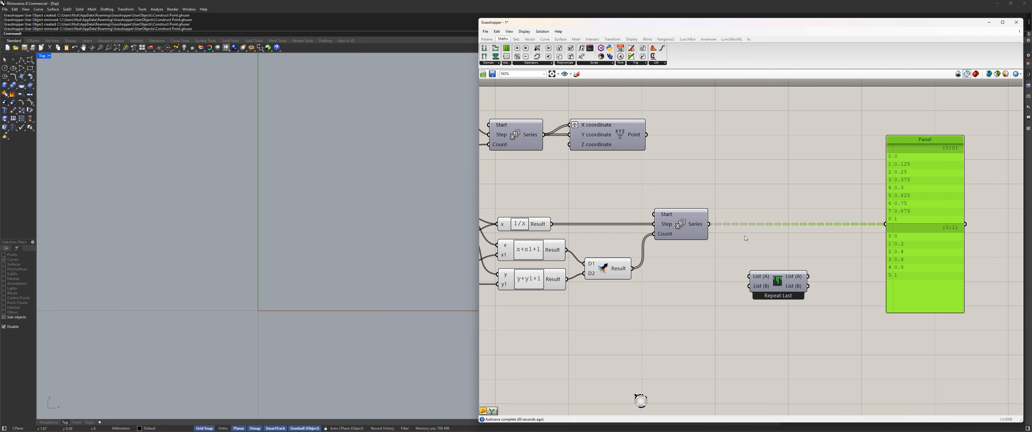
{"action": "left_click_drag", "start_coordinate": [709, 224], "coordinate": [749, 276]}
{"action": "right_click", "coordinate": [755, 276]}
{"action": "left_click", "coordinate": [779, 322]}
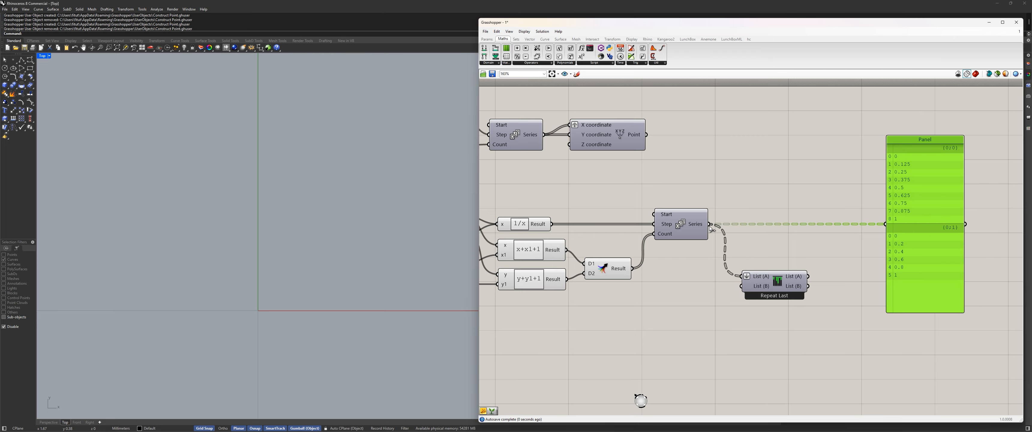
Step: Feed the Series into List (B) as well, and connect Longest List's List (A) output to the Panel, lengthened to fit every item
{"action": "left_click_drag", "start_coordinate": [803, 280], "coordinate": [885, 218]}
{"action": "left_click_drag", "start_coordinate": [927, 252], "coordinate": [916, 224]}
{"action": "left_click_drag", "start_coordinate": [919, 285], "coordinate": [921, 417]}
{"action": "left_click_drag", "start_coordinate": [902, 267], "coordinate": [940, 245]}
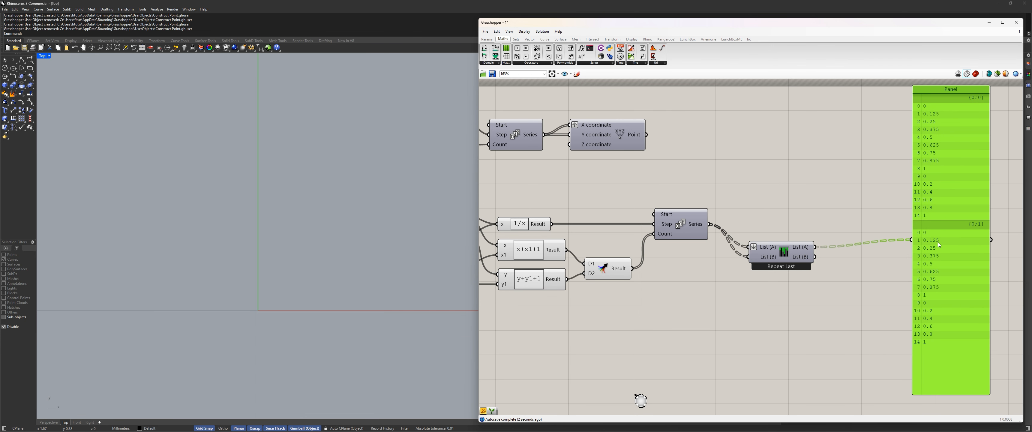
Step: Compare Longest List's outputs by wiring List (B) and again List (A) to the Panel aligned beside it
{"action": "left_click_drag", "start_coordinate": [970, 202], "coordinate": [952, 209]}
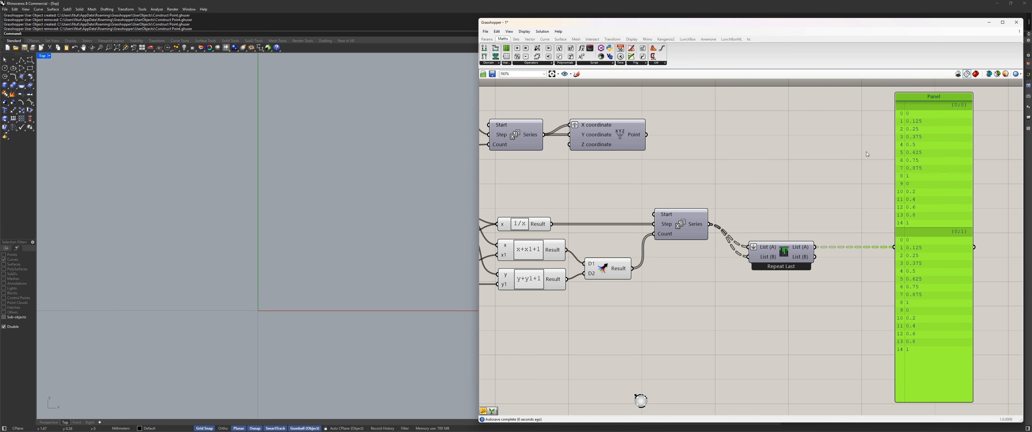
{"action": "left_click_drag", "start_coordinate": [815, 256], "coordinate": [893, 248]}
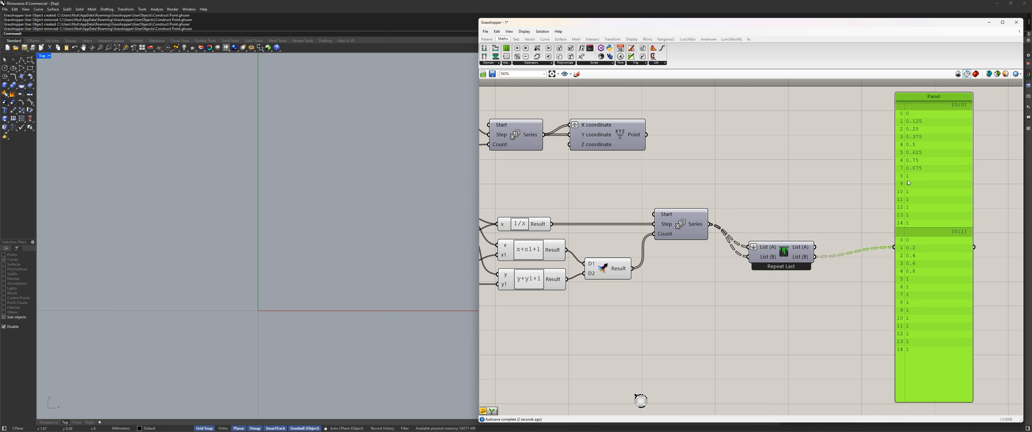
{"action": "left_click_drag", "start_coordinate": [816, 246], "coordinate": [894, 247]}
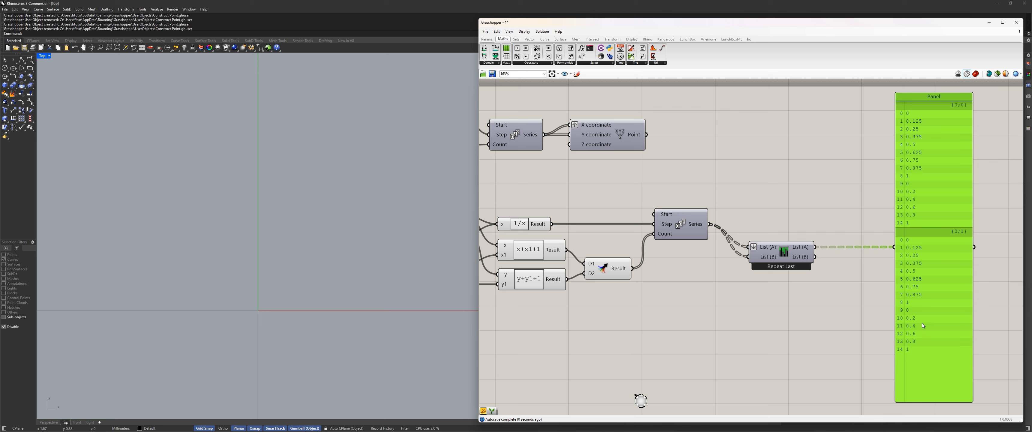
Step: Connect the lower Series output directly to the Panel in place of Longest List, and bring the Panel closer
{"action": "left_click_drag", "start_coordinate": [711, 224], "coordinate": [900, 225]}
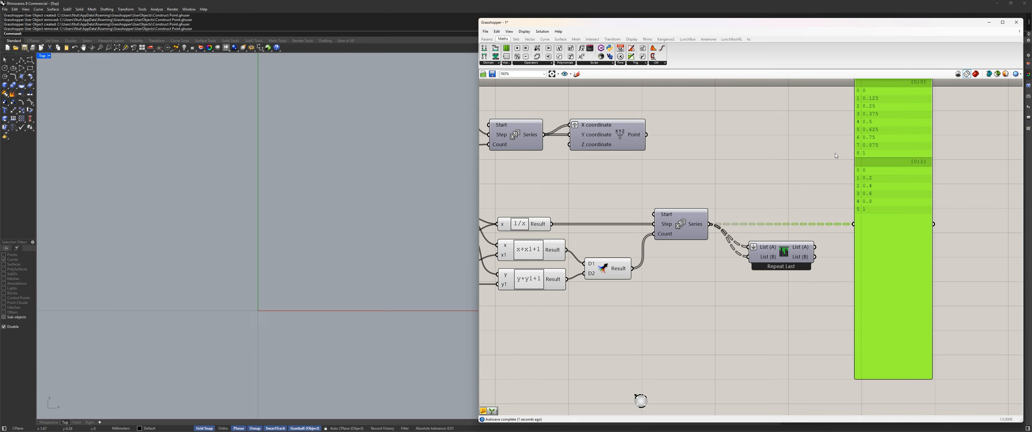
{"action": "right_click_drag", "start_coordinate": [830, 171], "coordinate": [831, 202]}
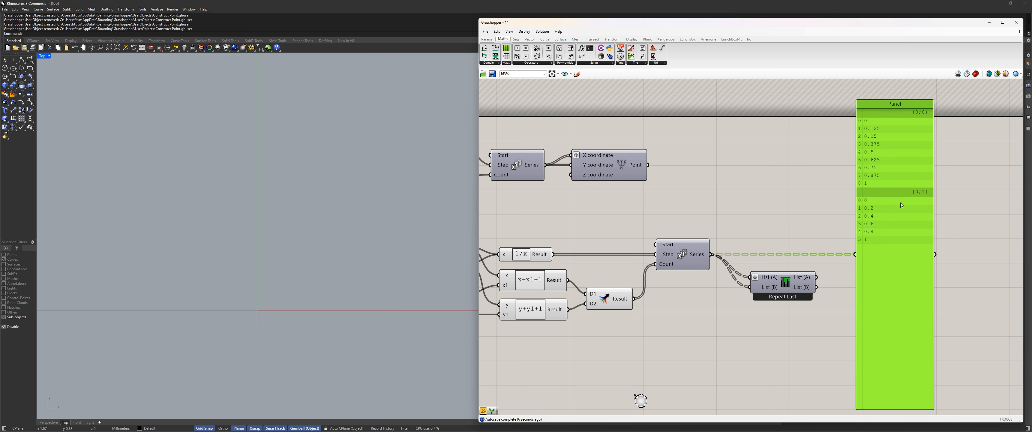
{"action": "scroll", "coordinate": [767, 241], "scroll_direction": "up", "scroll_amount": 2}
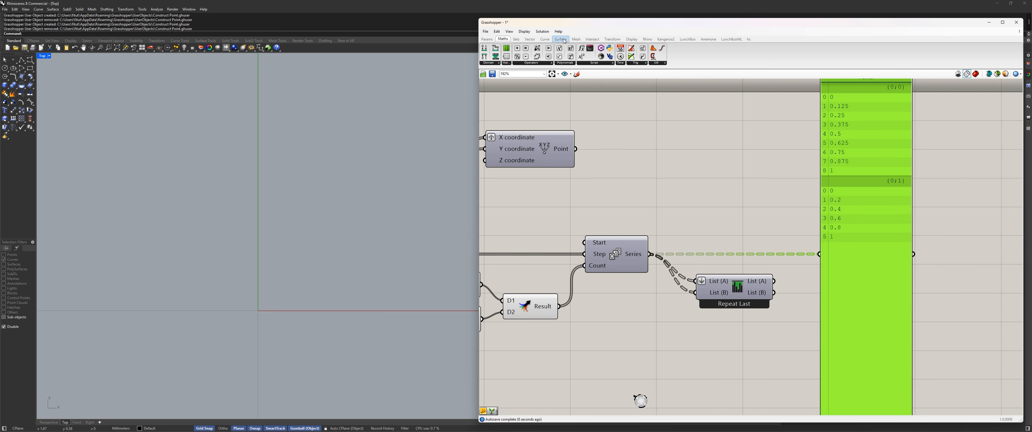
{"action": "mouse_move", "coordinate": [586, 40]}
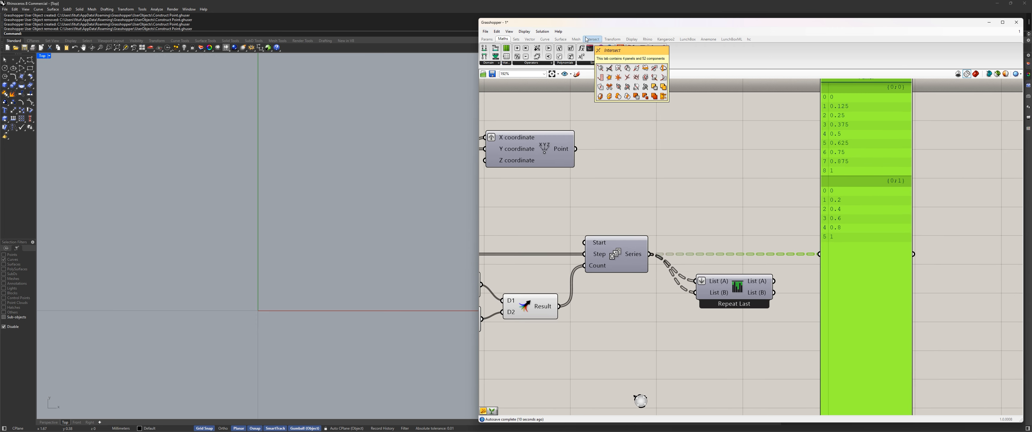
Step: Move Longest List away from the Panel wire and add an Explode Tree component beside the lower Series
{"action": "left_click", "coordinate": [652, 152]}
{"action": "scroll", "coordinate": [693, 157], "scroll_direction": "down", "scroll_amount": 1}
{"action": "scroll", "coordinate": [675, 177], "scroll_direction": "up", "scroll_amount": 2}
{"action": "mouse_move", "coordinate": [675, 176]}
{"action": "right_mouse_down"}
{"action": "mouse_move", "coordinate": [716, 152]}
{"action": "mouse_move", "coordinate": [683, 163]}
{"action": "right_mouse_up"}
{"action": "left_click_drag", "start_coordinate": [756, 297], "coordinate": [775, 322]}
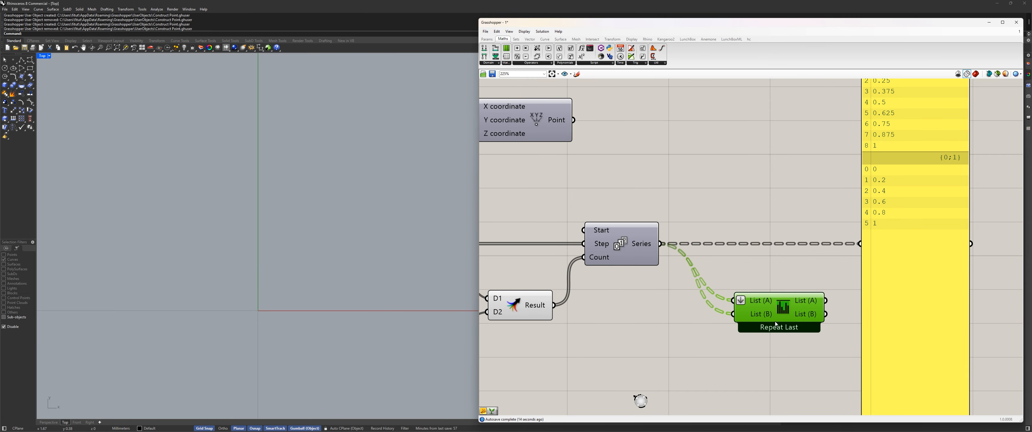
{"action": "left_click", "coordinate": [724, 171]}
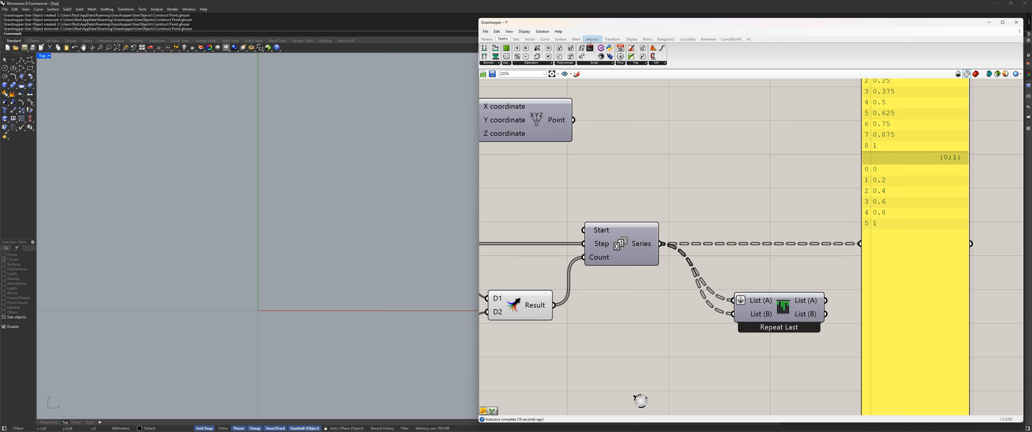
{"action": "left_click", "coordinate": [517, 40]}
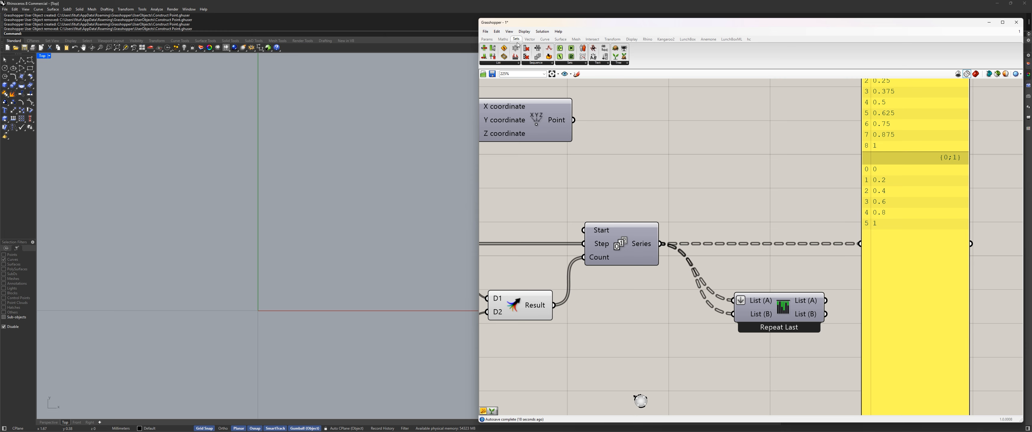
{"action": "left_click", "coordinate": [621, 63]}
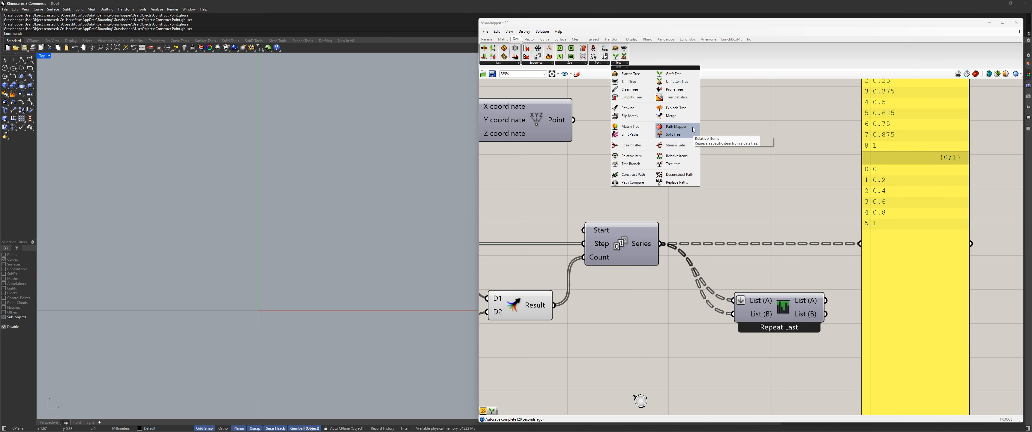
{"action": "left_click", "coordinate": [676, 108]}
{"action": "left_click", "coordinate": [687, 199]}
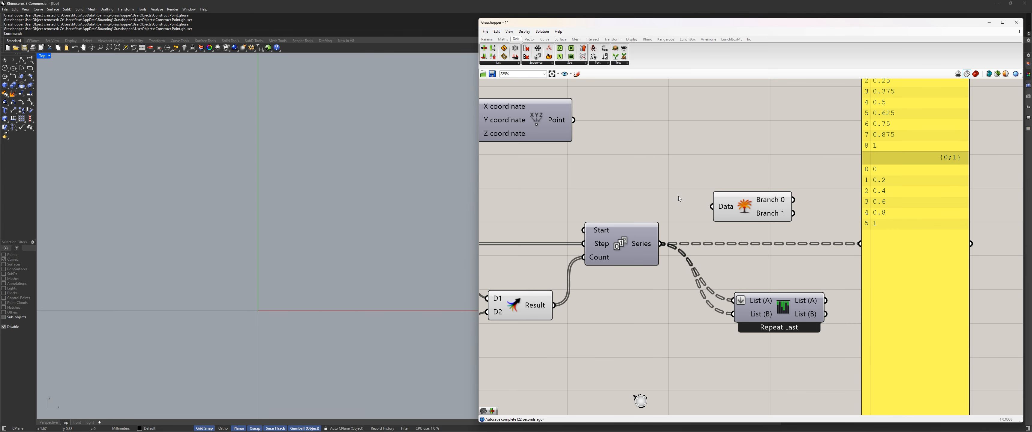
Step: Check the merged D1/D2 Result in the Panel, make room around Explode Tree, and reconnect the lower Series to the Panel
{"action": "scroll", "coordinate": [696, 243], "scroll_direction": "down", "scroll_amount": 2}
{"action": "left_click", "coordinate": [571, 288]}
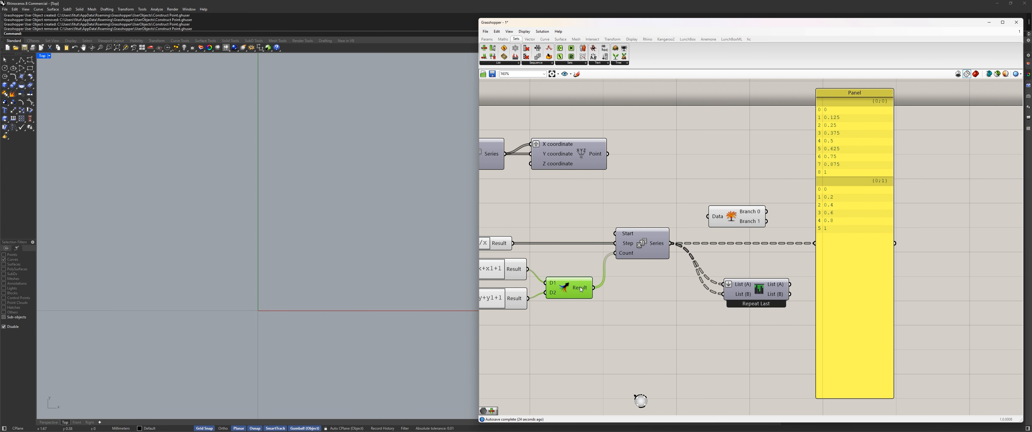
{"action": "left_click_drag", "start_coordinate": [594, 287], "coordinate": [815, 243]}
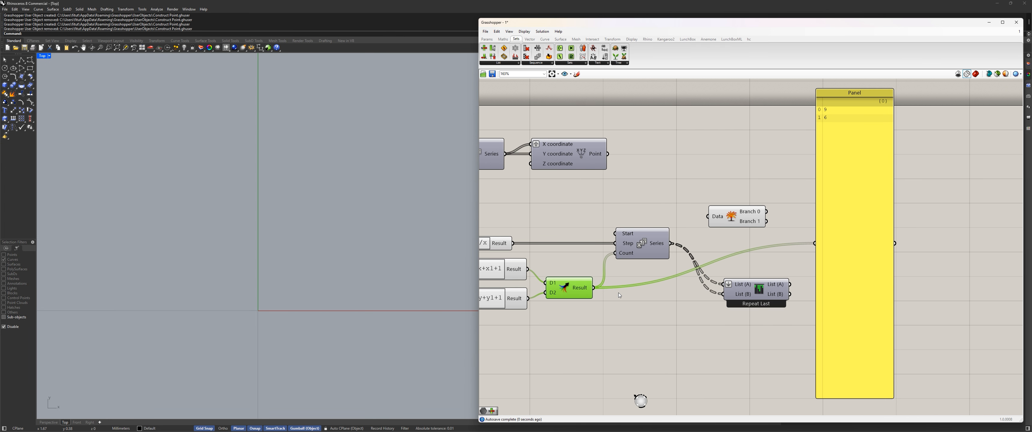
{"action": "left_click_drag", "start_coordinate": [853, 208], "coordinate": [866, 230]}
{"action": "left_click_drag", "start_coordinate": [731, 217], "coordinate": [748, 220]}
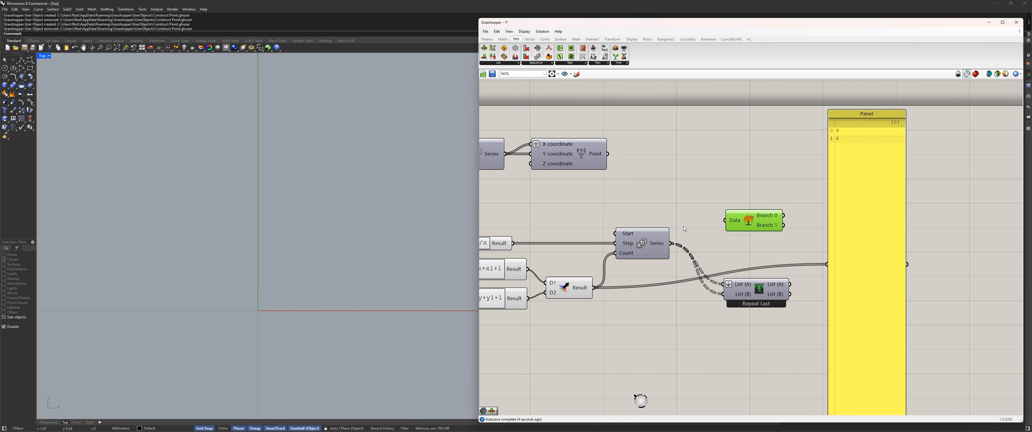
{"action": "left_click_drag", "start_coordinate": [671, 244], "coordinate": [826, 264], "text": "shift"}
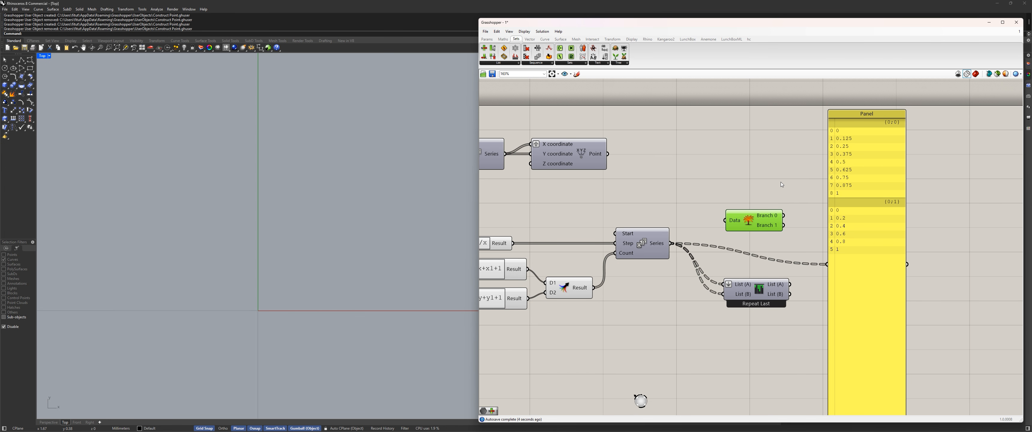
Step: Connect the lower Series to Explode Tree's Data input and its {0;0} output to the Panel, aligning Explode Tree with the Series
{"action": "scroll", "coordinate": [714, 214], "scroll_direction": "up", "scroll_amount": 1}
{"action": "left_click_drag", "start_coordinate": [665, 248], "coordinate": [727, 221]}
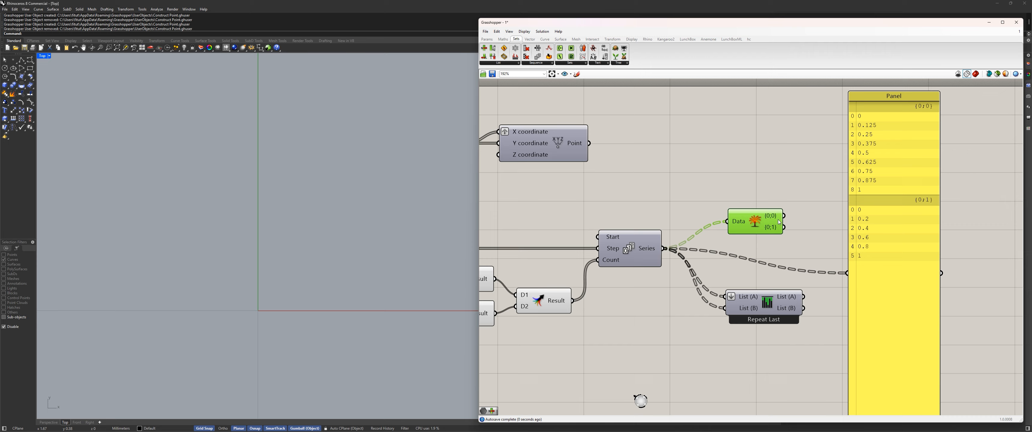
{"action": "right_click_drag", "start_coordinate": [781, 217], "coordinate": [710, 221]}
{"action": "left_click_drag", "start_coordinate": [706, 223], "coordinate": [846, 241]}
{"action": "left_click_drag", "start_coordinate": [644, 213], "coordinate": [675, 245]}
{"action": "scroll", "coordinate": [674, 244], "scroll_direction": "down", "scroll_amount": 1}
{"action": "right_click_drag", "start_coordinate": [675, 244], "coordinate": [670, 253]}
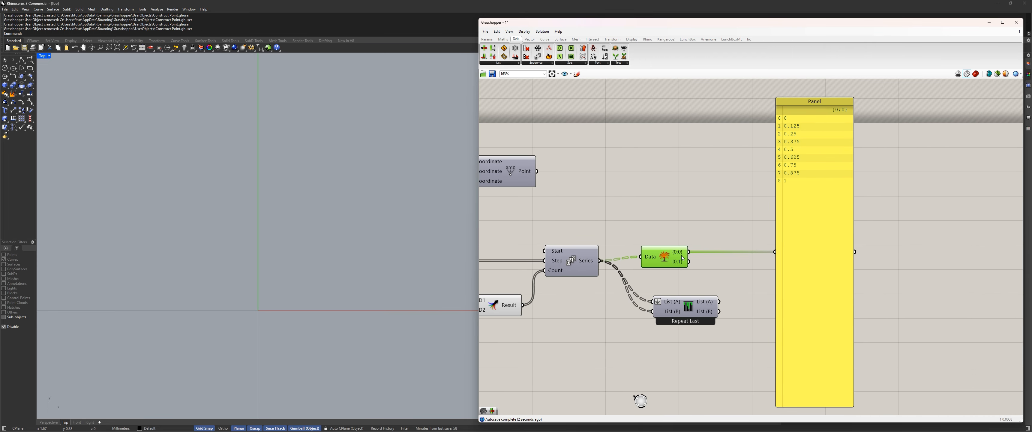
Step: Compare Explode Tree's {0;1} and {0;0} branches in the Panel against the div x and div y sliders
{"action": "left_click_drag", "start_coordinate": [689, 262], "coordinate": [772, 267]}
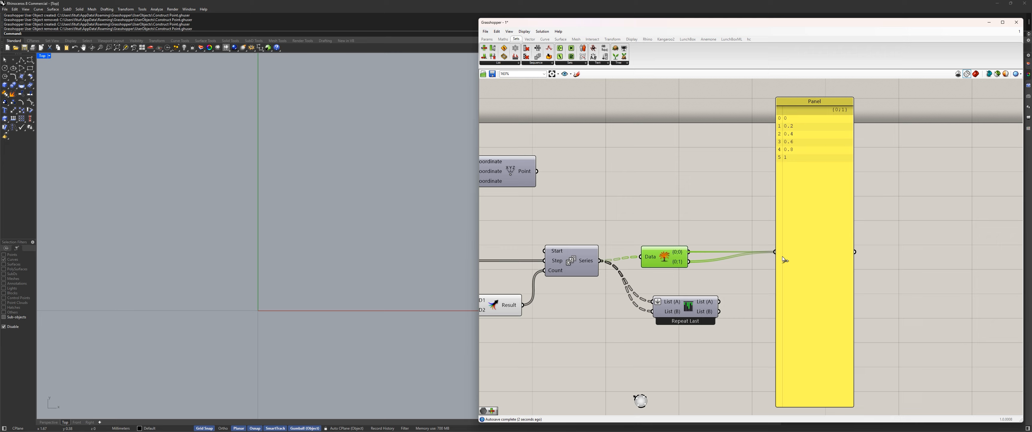
{"action": "left_click_drag", "start_coordinate": [782, 256], "coordinate": [782, 256]}
{"action": "left_click_drag", "start_coordinate": [663, 259], "coordinate": [657, 242]}
{"action": "scroll", "coordinate": [657, 241], "scroll_direction": "down", "scroll_amount": 4}
{"action": "right_click_drag", "start_coordinate": [641, 248], "coordinate": [891, 229]}
{"action": "scroll", "coordinate": [678, 240], "scroll_direction": "up", "scroll_amount": 4}
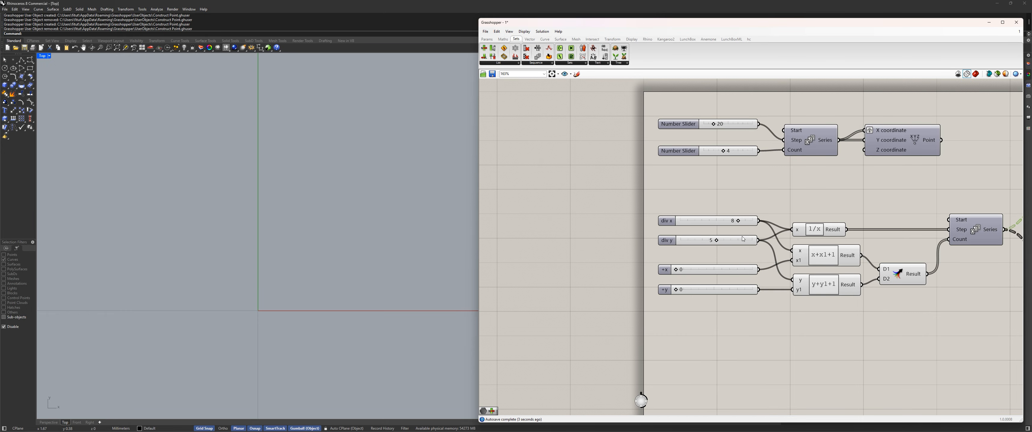
{"action": "scroll", "coordinate": [749, 212], "scroll_direction": "down", "scroll_amount": 4}
{"action": "right_click_drag", "start_coordinate": [908, 214], "coordinate": [681, 237]}
{"action": "scroll", "coordinate": [681, 237], "scroll_direction": "up", "scroll_amount": 4}
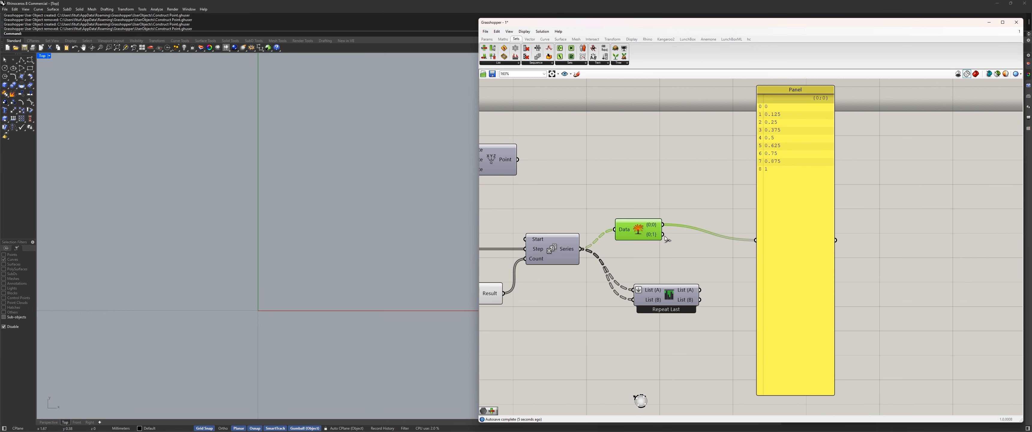
{"action": "left_click_drag", "start_coordinate": [663, 234], "coordinate": [754, 241]}
{"action": "left_click_drag", "start_coordinate": [655, 234], "coordinate": [657, 245]}
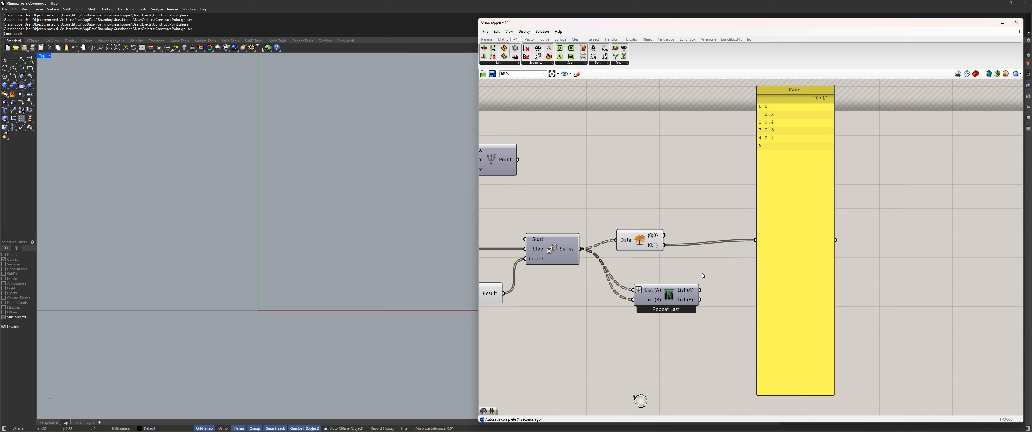
Step: Delete the Longest List component and view Explode Tree's {0;0} and {0;1} outputs in the Panel
{"action": "left_click_drag", "start_coordinate": [672, 301], "coordinate": [710, 291]}
{"action": "left_click_drag", "start_coordinate": [664, 235], "coordinate": [672, 280]}
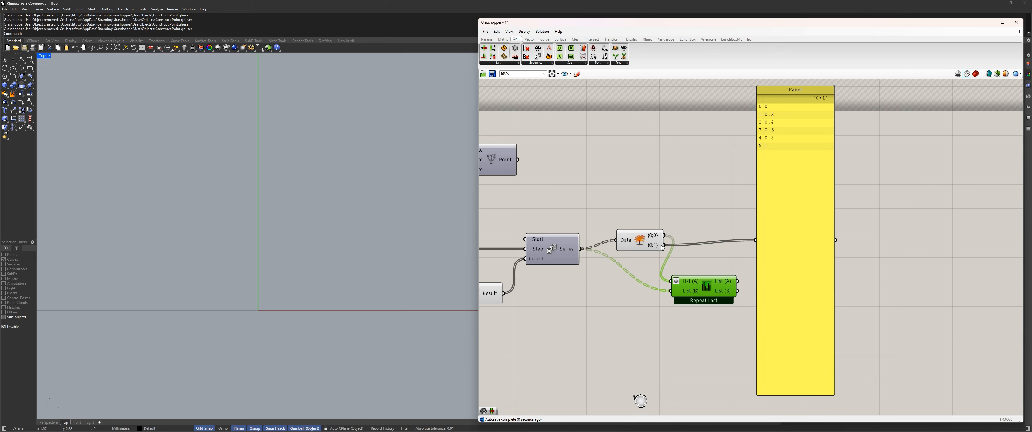
{"action": "left_click_drag", "start_coordinate": [661, 248], "coordinate": [754, 240]}
{"action": "left_click_drag", "start_coordinate": [691, 284], "coordinate": [697, 300]}
{"action": "key", "text": "Delete"}
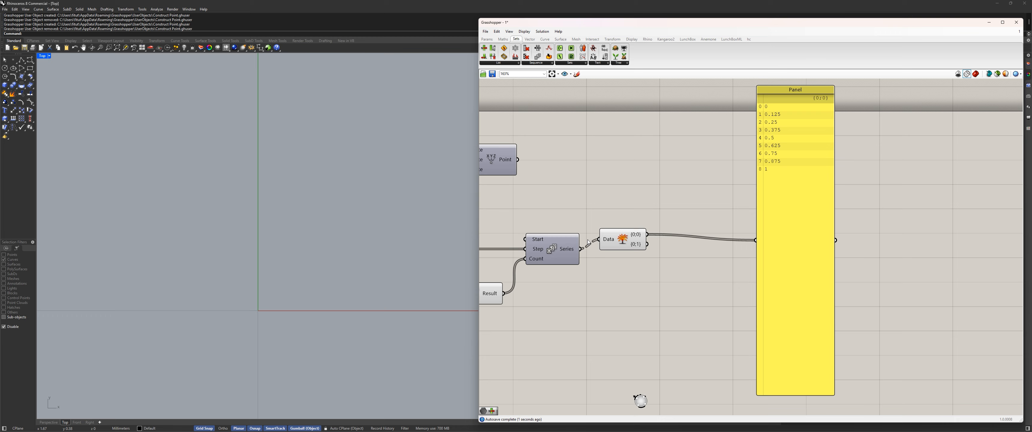
{"action": "left_click_drag", "start_coordinate": [639, 249], "coordinate": [649, 258]}
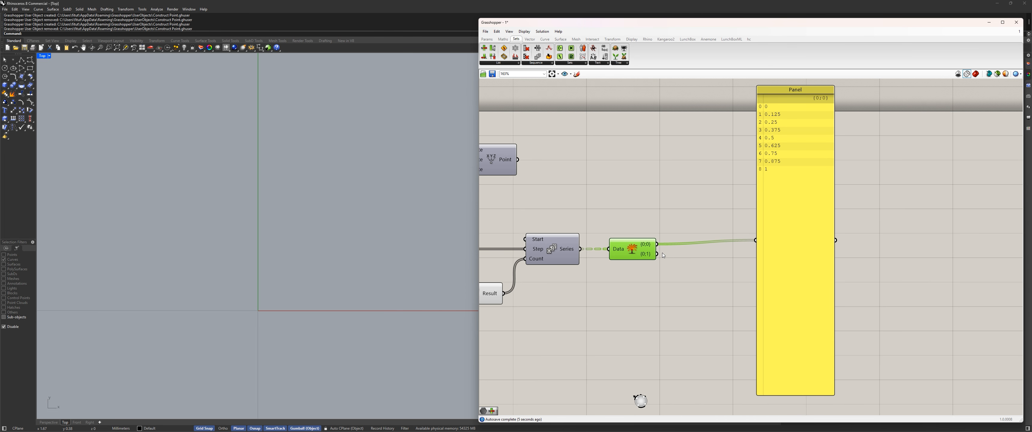
{"action": "left_click_drag", "start_coordinate": [657, 254], "coordinate": [756, 240]}
Step: Duplicate Construct Point near Explode Tree and wire {0;0} to its X coordinate and {0;1} to its Y coordinate
{"action": "scroll", "coordinate": [610, 202], "scroll_direction": "down", "scroll_amount": 1}
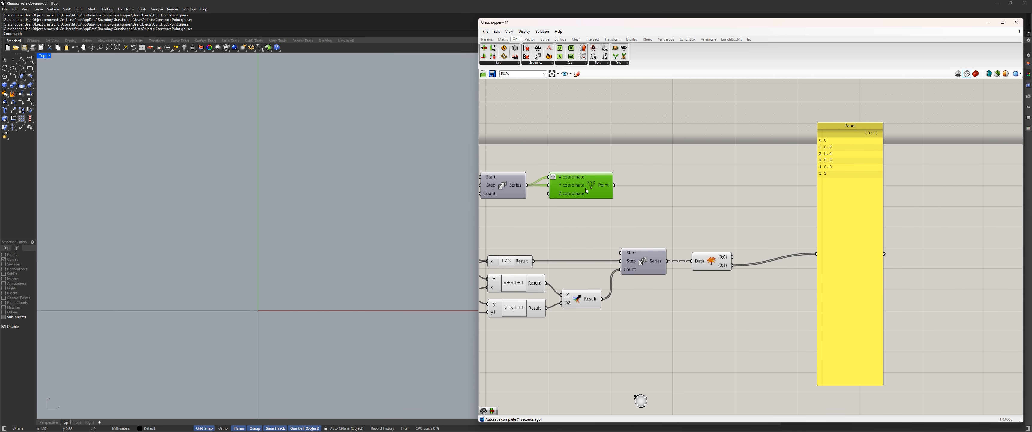
{"action": "left_click_drag", "start_coordinate": [587, 192], "coordinate": [772, 229], "text": "alt"}
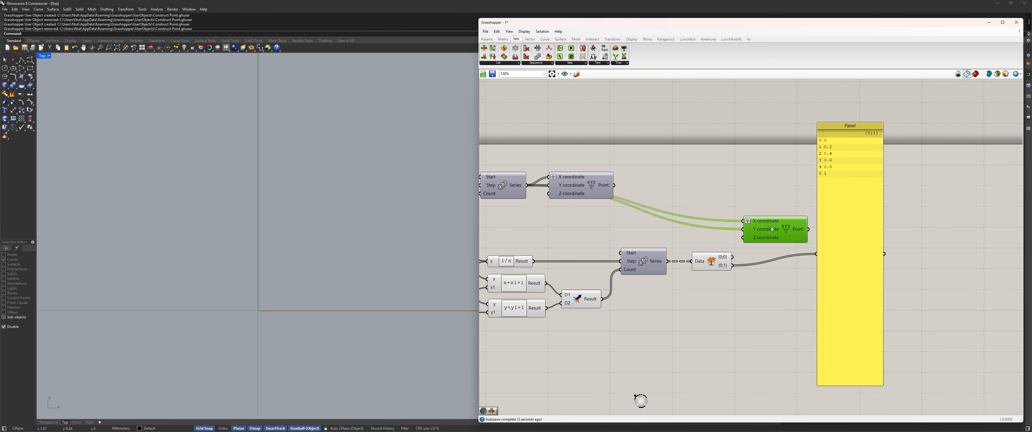
{"action": "scroll", "coordinate": [753, 241], "scroll_direction": "up", "scroll_amount": 2}
{"action": "left_click_drag", "start_coordinate": [725, 263], "coordinate": [797, 292]}
{"action": "left_click_drag", "start_coordinate": [865, 277], "coordinate": [946, 276]}
{"action": "left_click_drag", "start_coordinate": [798, 292], "coordinate": [819, 296]}
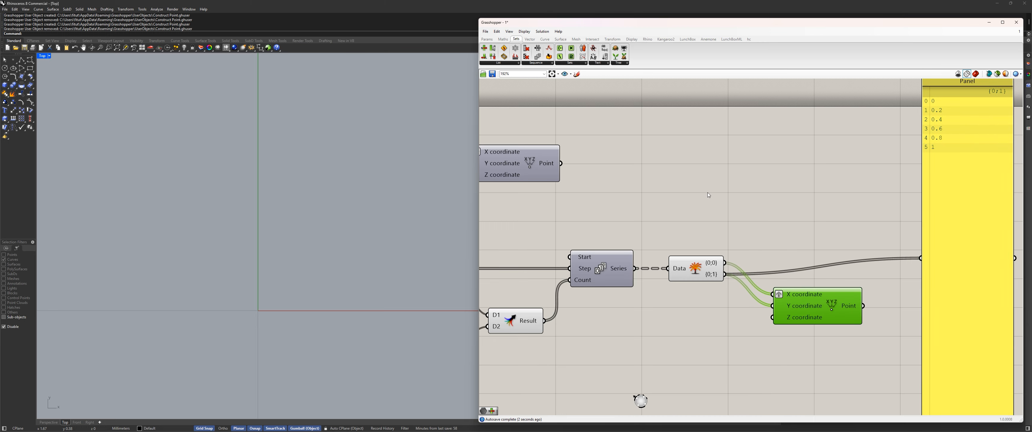
Step: Align the new Construct Point with Explode Tree and connect its Point output to the Panel
{"action": "scroll", "coordinate": [719, 241], "scroll_direction": "down", "scroll_amount": 3}
{"action": "right_click_drag", "start_coordinate": [999, 257], "coordinate": [963, 252]}
{"action": "scroll", "coordinate": [773, 275], "scroll_direction": "up", "scroll_amount": 3}
{"action": "right_click_drag", "start_coordinate": [790, 275], "coordinate": [784, 281]}
{"action": "left_click_drag", "start_coordinate": [712, 289], "coordinate": [700, 259]}
{"action": "left_click", "coordinate": [798, 259]}
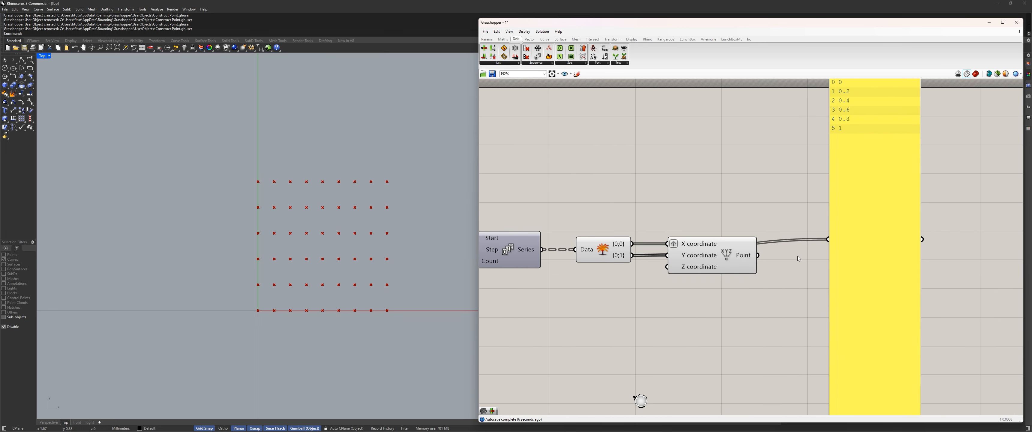
{"action": "right_click_drag", "start_coordinate": [798, 256], "coordinate": [772, 285]}
{"action": "left_click_drag", "start_coordinate": [732, 284], "coordinate": [813, 269]}
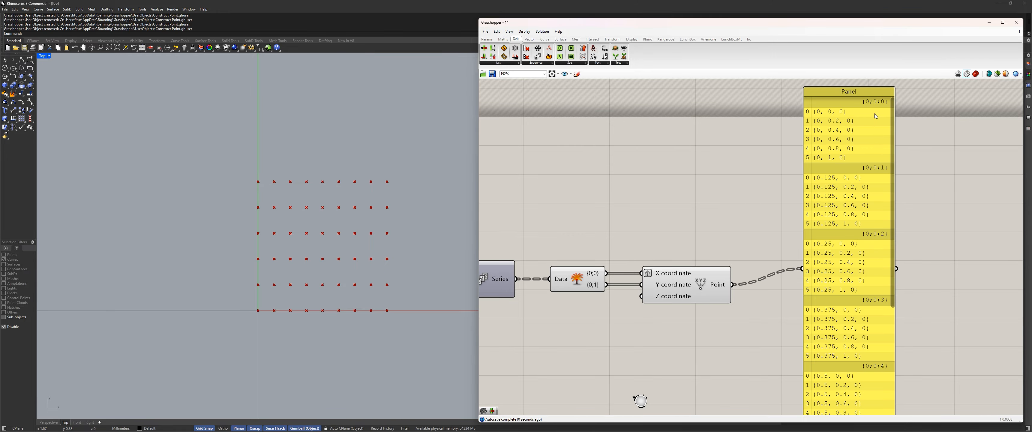
{"action": "scroll", "coordinate": [749, 242], "scroll_direction": "down", "scroll_amount": 2}
{"action": "mouse_move", "coordinate": [712, 277]}
{"action": "left_mouse_down"}
{"action": "mouse_move", "coordinate": [711, 303]}
{"action": "mouse_move", "coordinate": [728, 275]}
{"action": "left_mouse_up"}
Step: Set the div x slider to 5
{"action": "scroll", "coordinate": [686, 268], "scroll_direction": "down", "scroll_amount": 4}
{"action": "right_click_drag", "start_coordinate": [573, 285], "coordinate": [903, 256]}
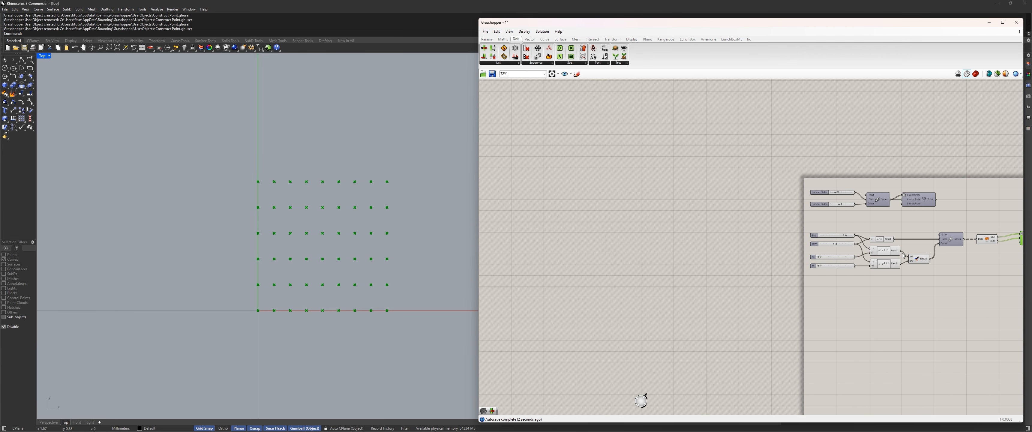
{"action": "scroll", "coordinate": [819, 232], "scroll_direction": "up", "scroll_amount": 7}
{"action": "left_click_drag", "start_coordinate": [902, 248], "coordinate": [874, 248]}
{"action": "scroll", "coordinate": [828, 249], "scroll_direction": "down", "scroll_amount": 4}
{"action": "scroll", "coordinate": [828, 249], "scroll_direction": "up", "scroll_amount": 3}
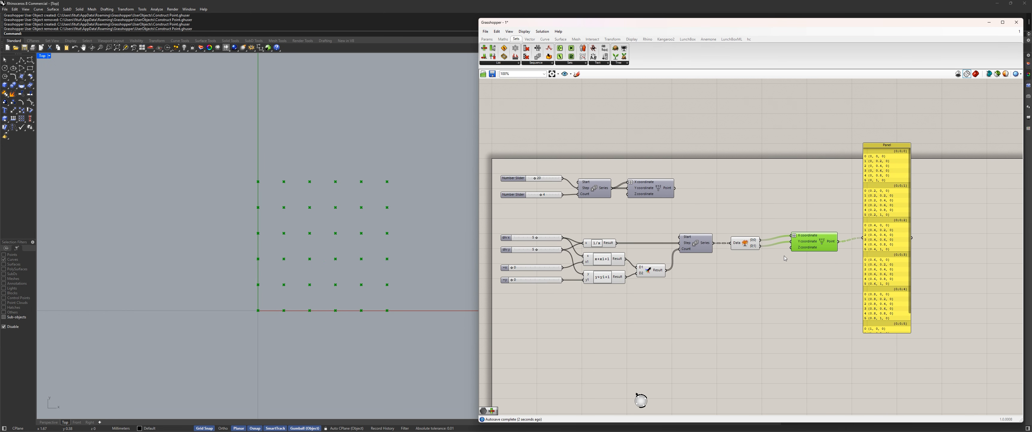
Step: Shift Explode Tree and the new Construct Point away from the Series, and connect the lower Series to the Panel placed between them
{"action": "left_click_drag", "start_coordinate": [864, 274], "coordinate": [681, 201]}
{"action": "left_click_drag", "start_coordinate": [719, 240], "coordinate": [776, 240]}
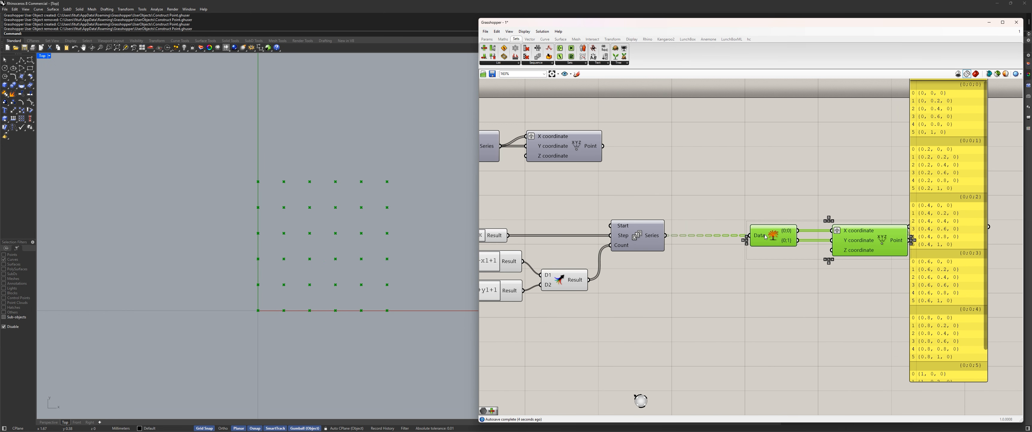
{"action": "left_click", "coordinate": [704, 286]}
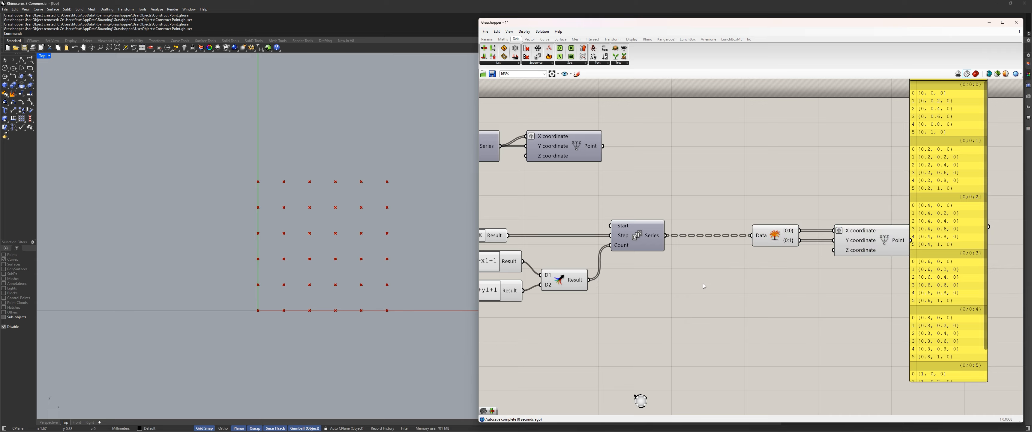
{"action": "left_click_drag", "start_coordinate": [916, 227], "coordinate": [793, 222]}
{"action": "left_click_drag", "start_coordinate": [671, 237], "coordinate": [786, 222]}
{"action": "left_click_drag", "start_coordinate": [805, 83], "coordinate": [706, 155]}
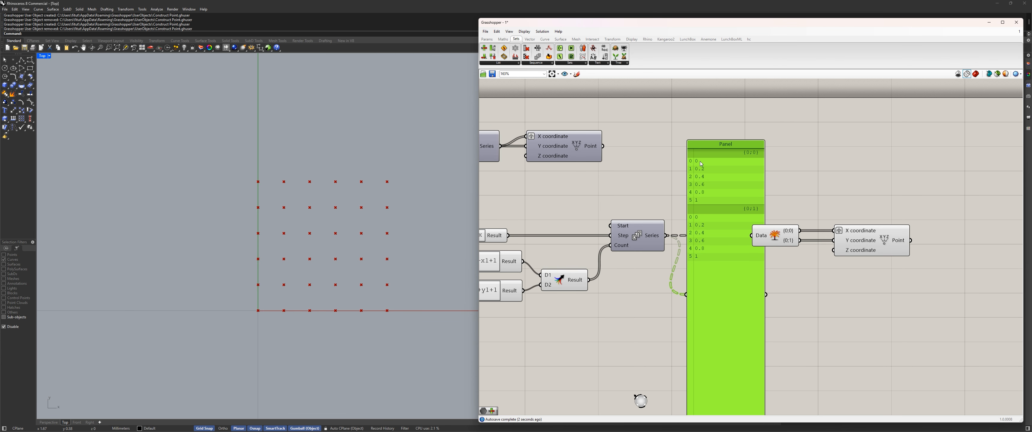
Step: Set the div x slider to 9, keeping div y at 5
{"action": "right_click_drag", "start_coordinate": [697, 227], "coordinate": [907, 208]}
{"action": "left_click_drag", "start_coordinate": [588, 208], "coordinate": [616, 207]}
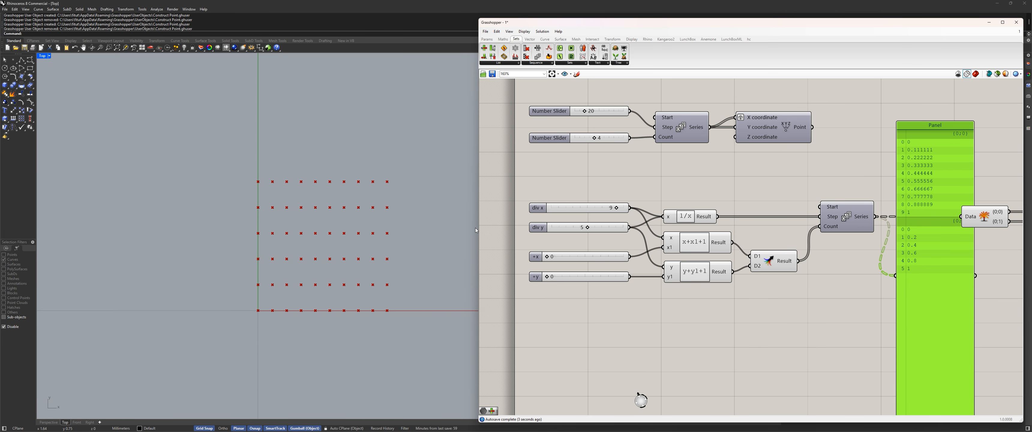
{"action": "right_click_drag", "start_coordinate": [903, 207], "coordinate": [832, 210]}
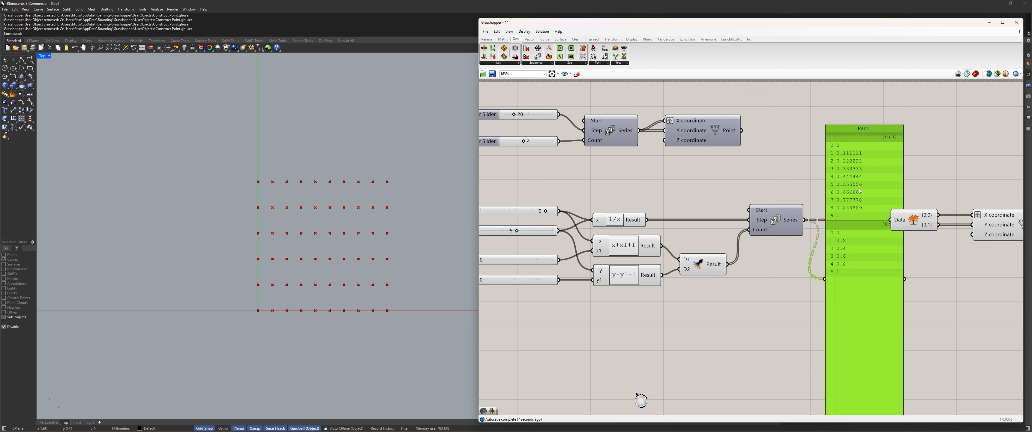
{"action": "right_click_drag", "start_coordinate": [517, 234], "coordinate": [605, 229]}
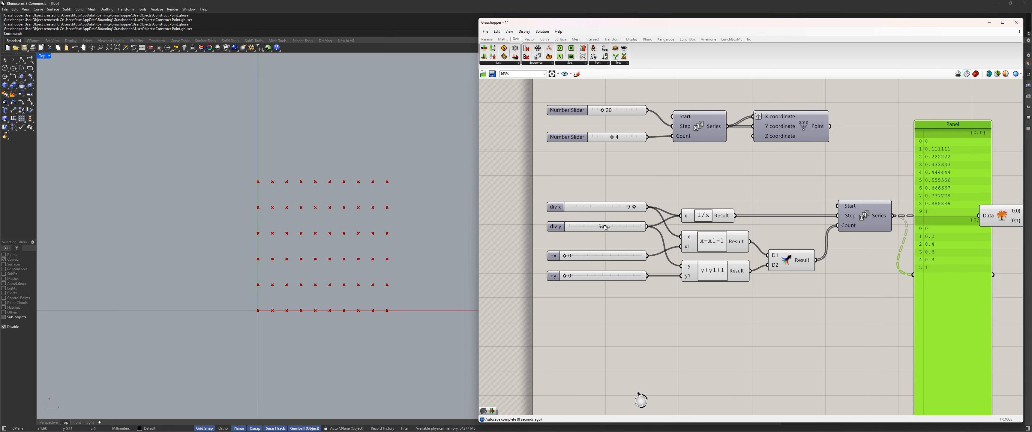
{"action": "mouse_move", "coordinate": [608, 229]}
{"action": "left_mouse_down"}
{"action": "mouse_move", "coordinate": [644, 229]}
{"action": "mouse_move", "coordinate": [616, 230]}
{"action": "mouse_move", "coordinate": [641, 239]}
{"action": "mouse_move", "coordinate": [585, 236]}
{"action": "mouse_move", "coordinate": [602, 237]}
{"action": "left_mouse_up"}
Step: Connect the 1/x expression's Result to the Panel in place of the lower Series
{"action": "mouse_move", "coordinate": [722, 216]}
{"action": "left_mouse_down"}
{"action": "mouse_move", "coordinate": [739, 202]}
{"action": "mouse_move", "coordinate": [723, 216]}
{"action": "left_mouse_up"}
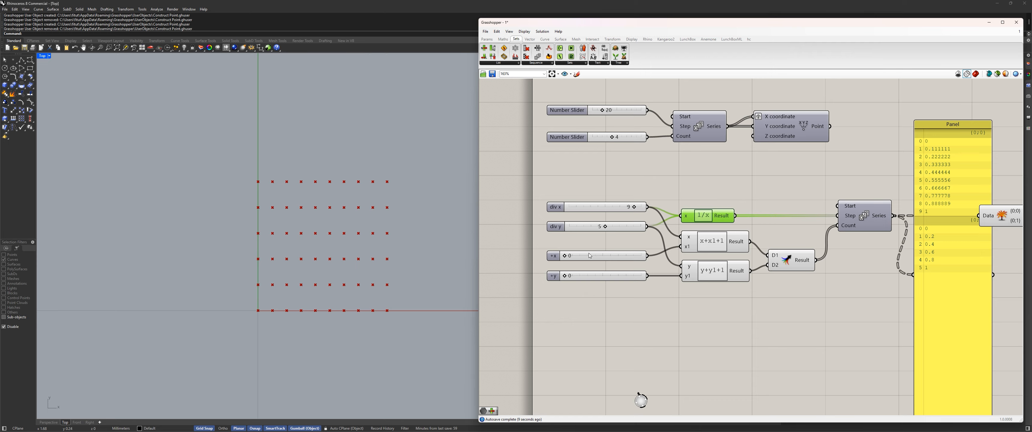
{"action": "left_click", "coordinate": [590, 256]}
{"action": "left_click", "coordinate": [581, 276]}
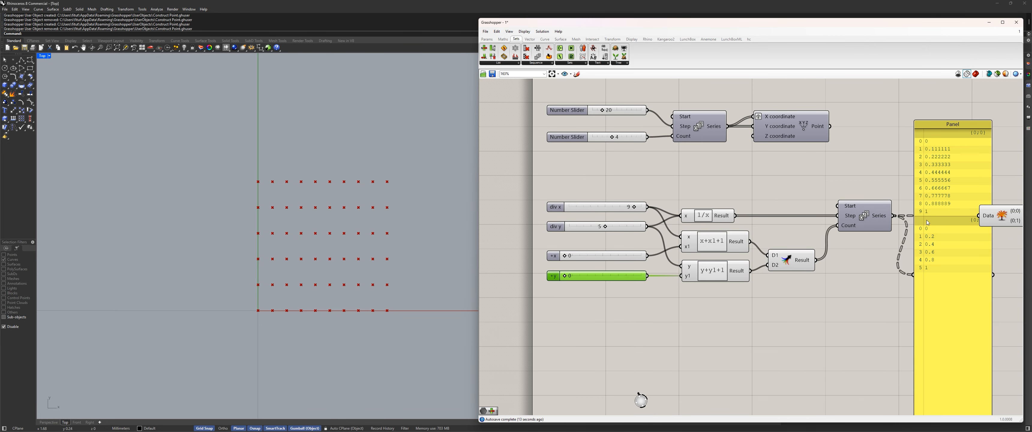
{"action": "right_click_drag", "start_coordinate": [778, 223], "coordinate": [726, 229]}
{"action": "left_click", "coordinate": [667, 222]}
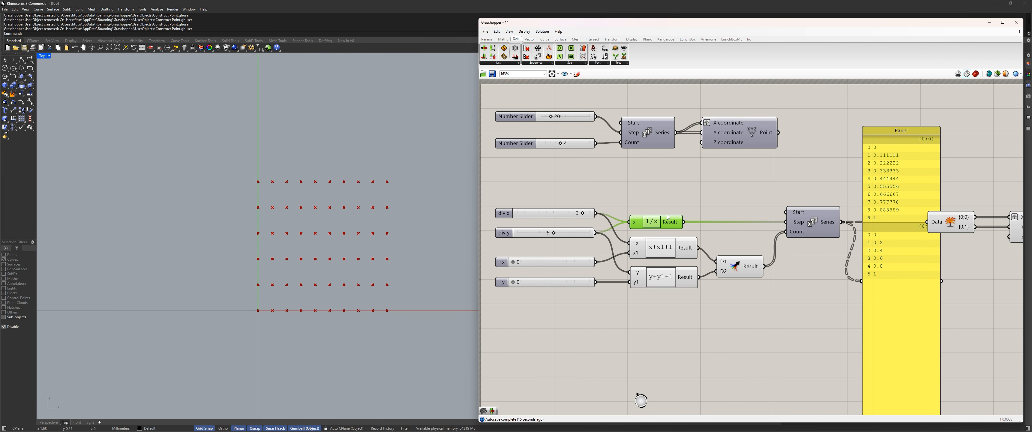
{"action": "left_click_drag", "start_coordinate": [683, 221], "coordinate": [881, 156]}
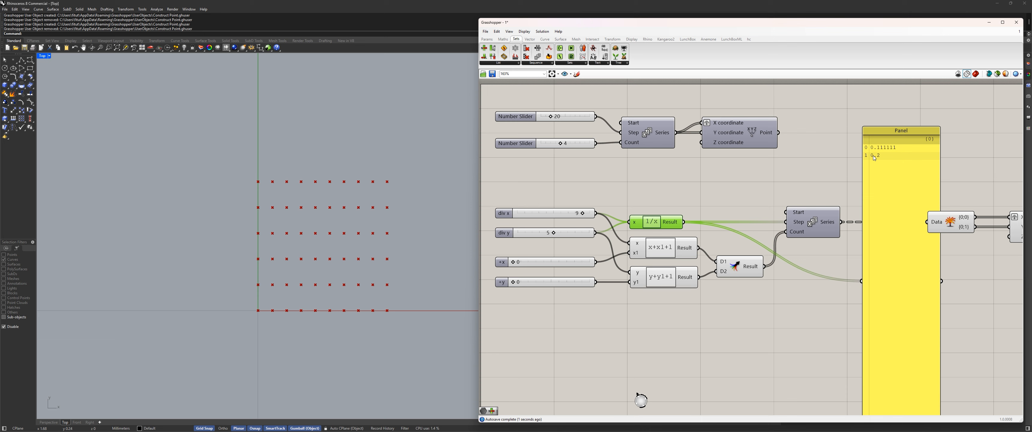
Step: Set the +x slider to 3 and the +y slider to 2, and connect the Merge Result to the Panel
{"action": "left_click_drag", "start_coordinate": [514, 264], "coordinate": [527, 265]}
{"action": "left_click_drag", "start_coordinate": [528, 262], "coordinate": [536, 262]}
{"action": "mouse_move", "coordinate": [513, 282]}
{"action": "left_mouse_down"}
{"action": "mouse_move", "coordinate": [544, 282]}
{"action": "mouse_move", "coordinate": [529, 282]}
{"action": "left_mouse_up"}
{"action": "left_click_drag", "start_coordinate": [763, 266], "coordinate": [862, 281]}
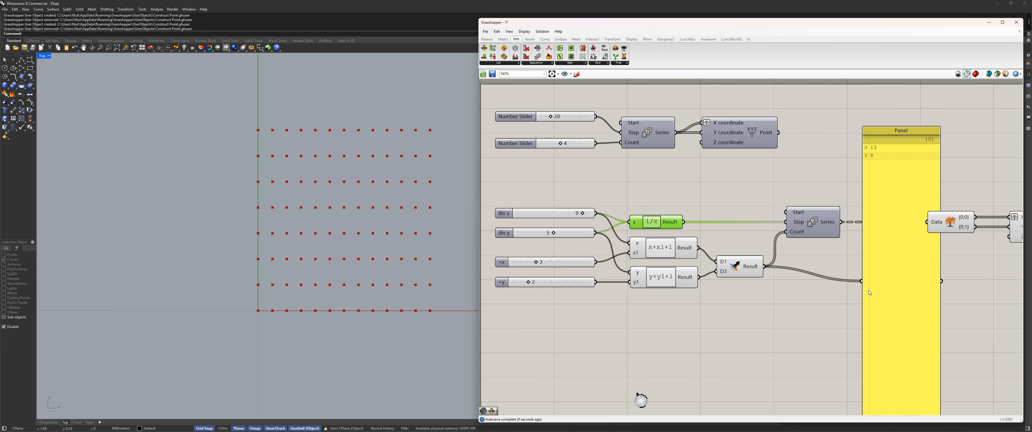
Step: Connect the lower Series to the Panel in place of the Merge Result and shift the Panel slightly
{"action": "left_click_drag", "start_coordinate": [843, 222], "coordinate": [865, 294]}
{"action": "left_click_drag", "start_coordinate": [894, 263], "coordinate": [903, 239]}
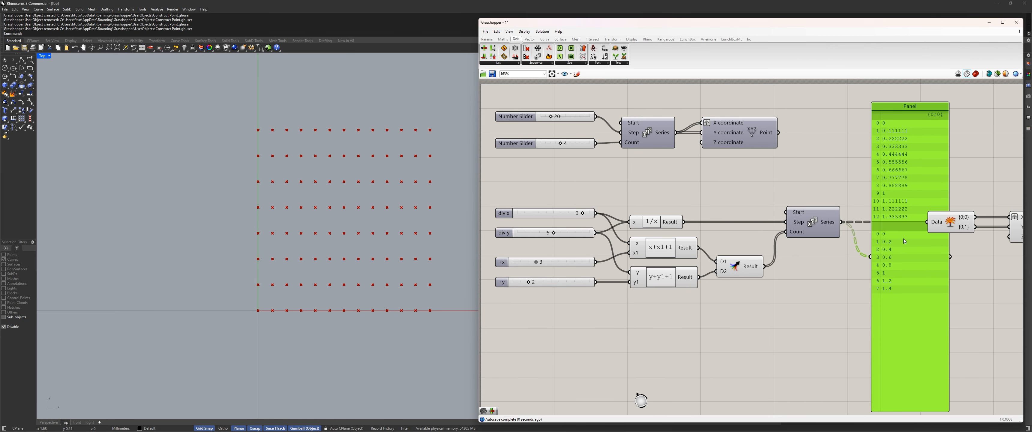
{"action": "right_click_drag", "start_coordinate": [881, 199], "coordinate": [839, 202]}
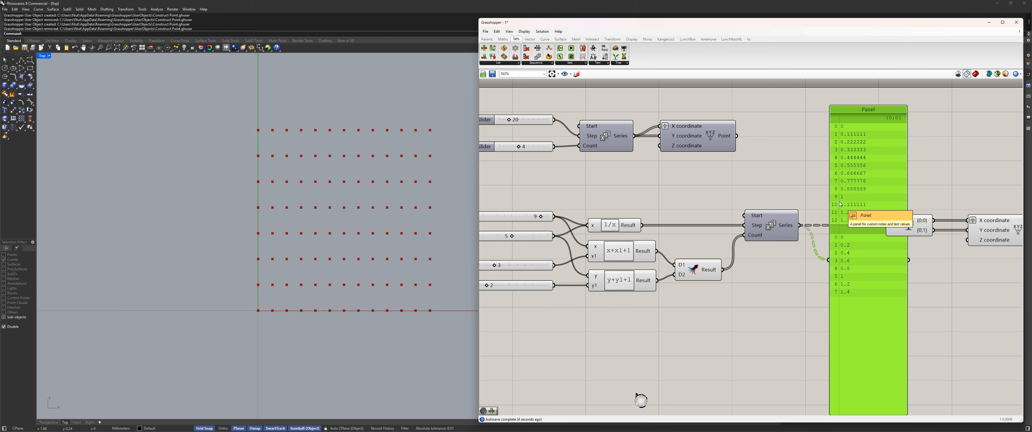
Step: Set the div x slider to 5 and the +y slider to 3
{"action": "right_click_drag", "start_coordinate": [701, 180], "coordinate": [809, 222]}
{"action": "left_click", "coordinate": [672, 212]}
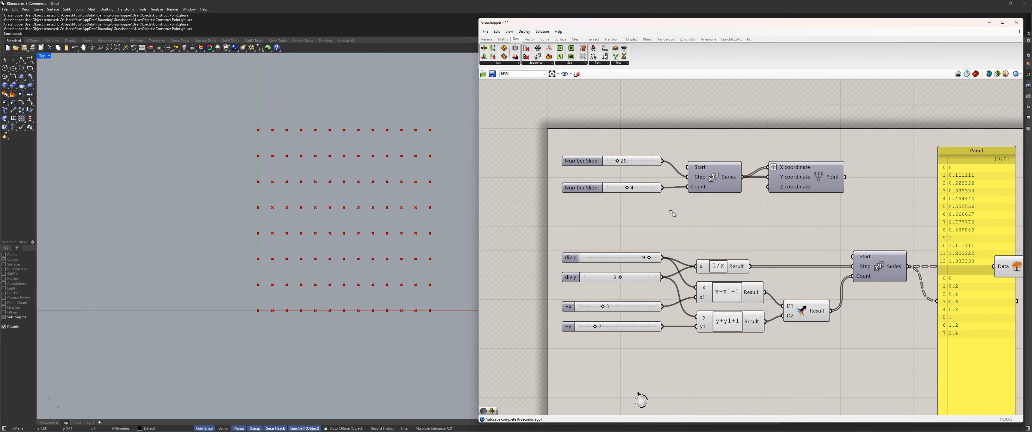
{"action": "left_click_drag", "start_coordinate": [673, 215], "coordinate": [559, 288]}
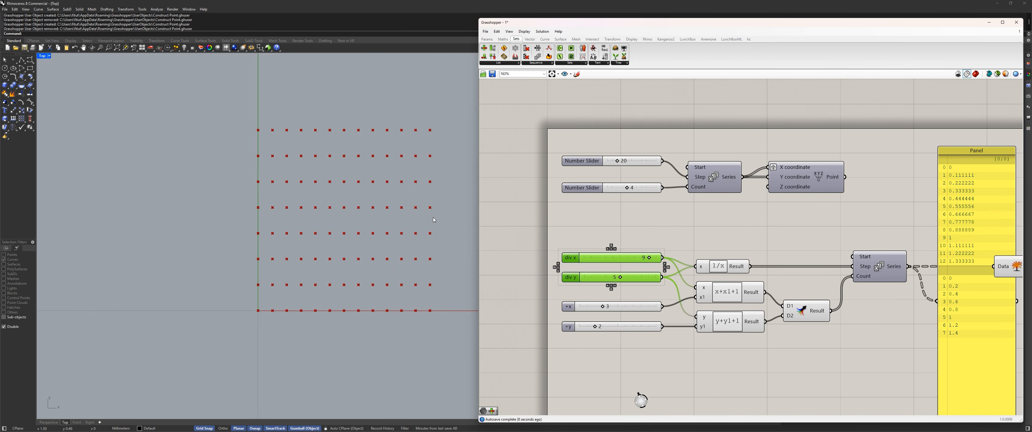
{"action": "right_click_drag", "start_coordinate": [757, 243], "coordinate": [703, 186]}
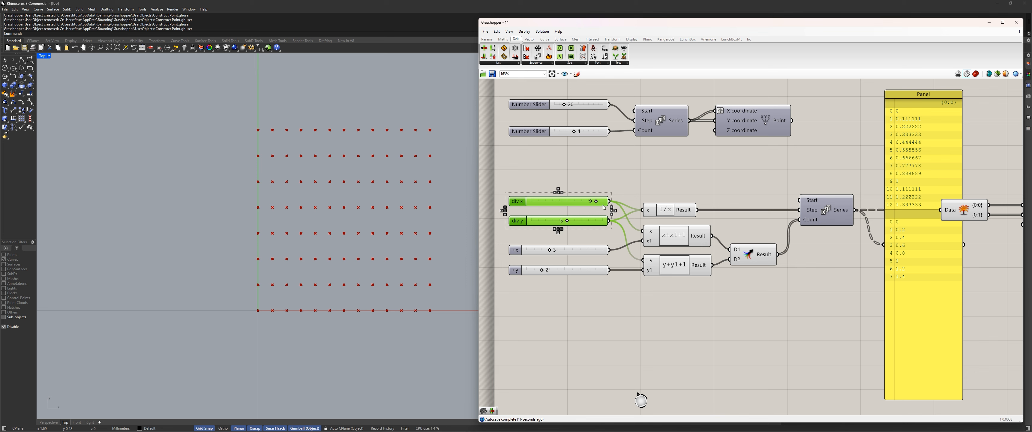
{"action": "left_click_drag", "start_coordinate": [596, 201], "coordinate": [567, 202]}
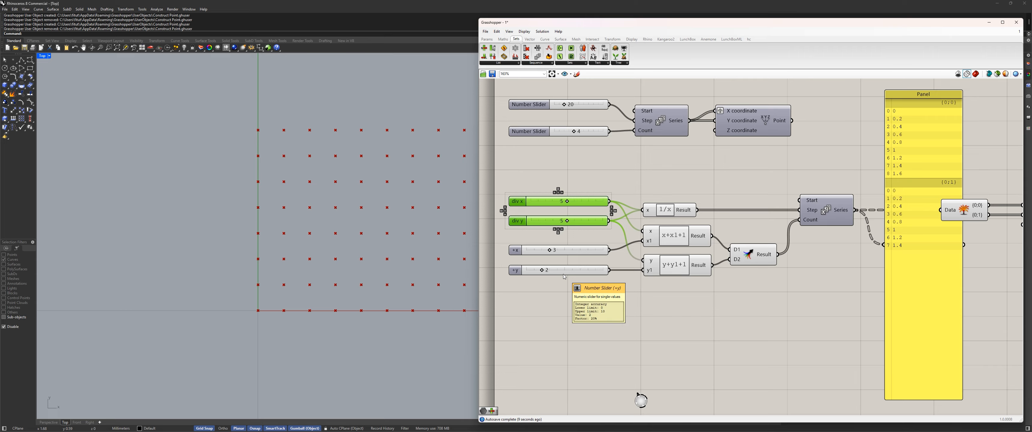
{"action": "left_click_drag", "start_coordinate": [541, 270], "coordinate": [546, 275]}
{"action": "scroll", "coordinate": [361, 200], "scroll_direction": "down", "scroll_amount": 5}
{"action": "scroll", "coordinate": [347, 238], "scroll_direction": "up", "scroll_amount": 3}
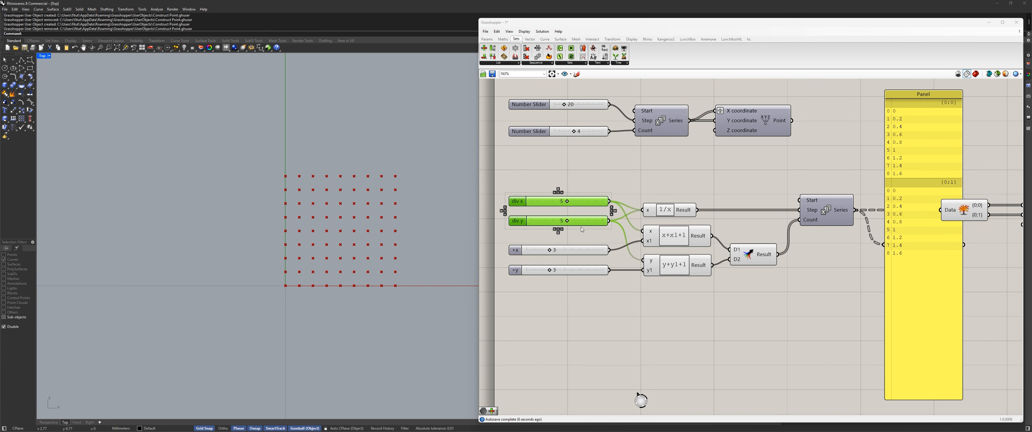
Step: Move the Panel down so it sits directly below the Explode Tree component, clear of the Series wires
{"action": "right_click_drag", "start_coordinate": [737, 179], "coordinate": [657, 179]}
{"action": "left_click_drag", "start_coordinate": [829, 151], "coordinate": [799, 282]}
{"action": "right_click_drag", "start_coordinate": [704, 287], "coordinate": [804, 268]}
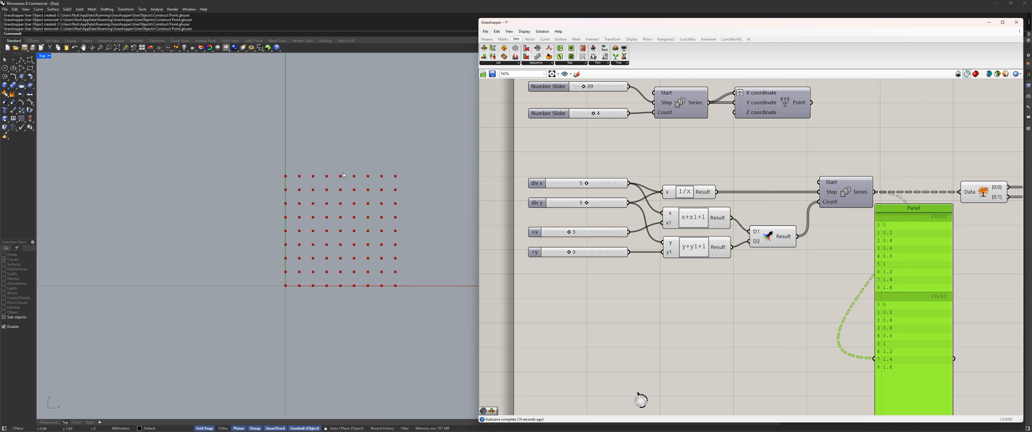
{"action": "mouse_move", "coordinate": [587, 184]}
{"action": "left_mouse_down"}
{"action": "mouse_move", "coordinate": [573, 184]}
{"action": "mouse_move", "coordinate": [588, 184]}
{"action": "left_mouse_up"}
{"action": "mouse_move", "coordinate": [569, 232]}
{"action": "left_mouse_down"}
{"action": "mouse_move", "coordinate": [580, 254]}
{"action": "mouse_move", "coordinate": [569, 253]}
{"action": "mouse_move", "coordinate": [573, 233]}
{"action": "mouse_move", "coordinate": [585, 237]}
{"action": "mouse_move", "coordinate": [575, 236]}
{"action": "left_mouse_up"}
{"action": "left_click", "coordinate": [577, 279]}
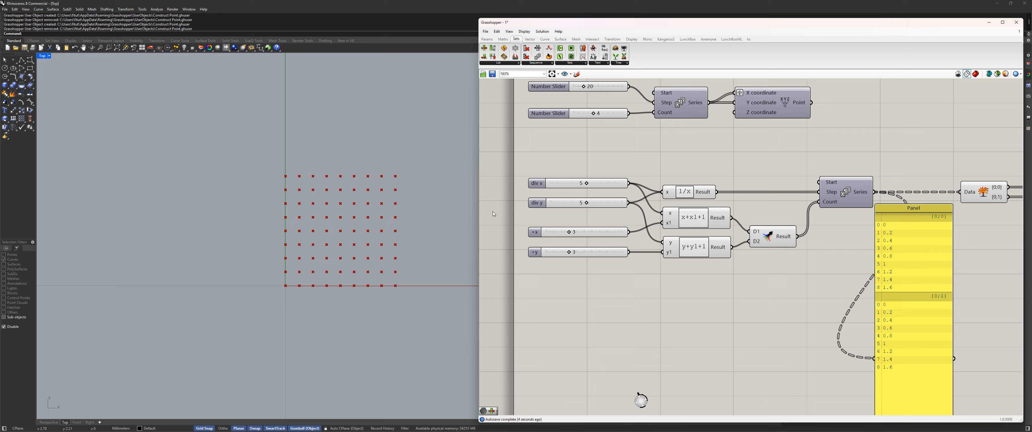
{"action": "scroll", "coordinate": [645, 270], "scroll_direction": "down", "scroll_amount": 2}
{"action": "right_click_drag", "start_coordinate": [675, 272], "coordinate": [549, 265]}
{"action": "left_click_drag", "start_coordinate": [706, 276], "coordinate": [756, 272]}
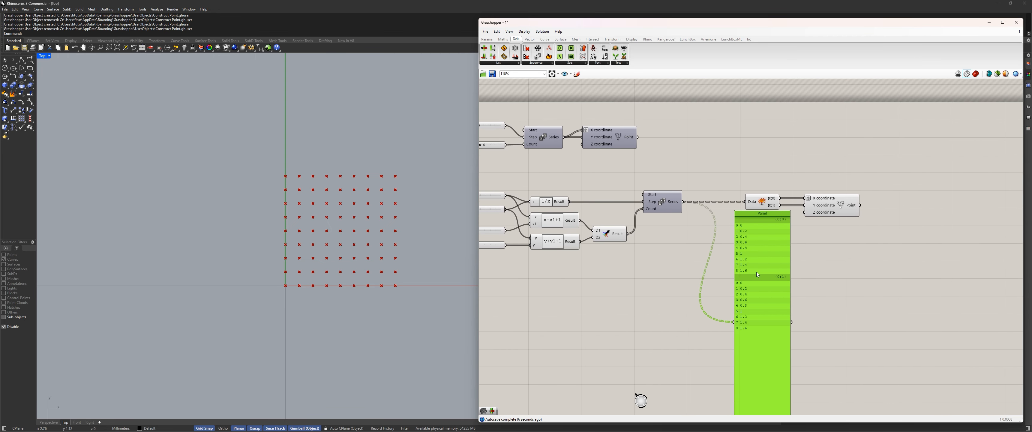
Step: Examine the x+x1+1 and y+y1+1 expressions and the Merge that feed the lower Series' Count
{"action": "scroll", "coordinate": [622, 255], "scroll_direction": "up", "scroll_amount": 3}
{"action": "right_click_drag", "start_coordinate": [622, 255], "coordinate": [720, 270]}
{"action": "left_click", "coordinate": [721, 270]}
{"action": "left_click_drag", "start_coordinate": [725, 273], "coordinate": [603, 216]}
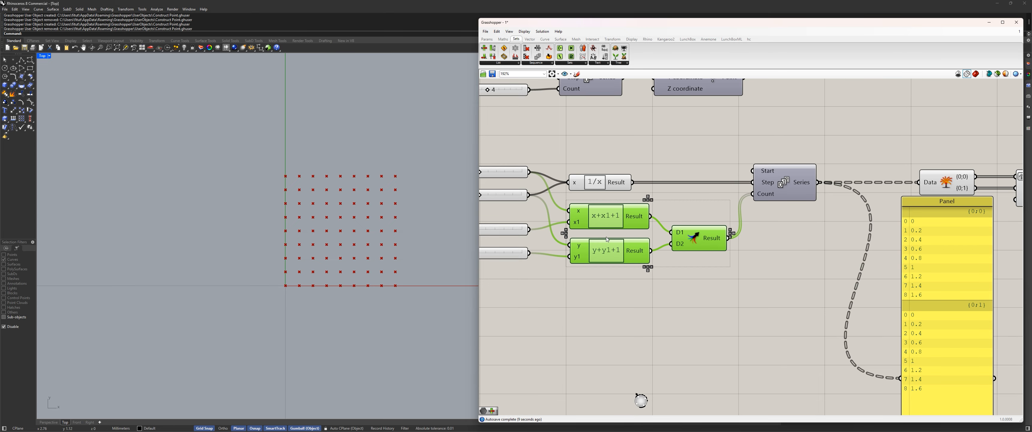
{"action": "left_click_drag", "start_coordinate": [735, 305], "coordinate": [590, 221]}
{"action": "left_click", "coordinate": [613, 283]}
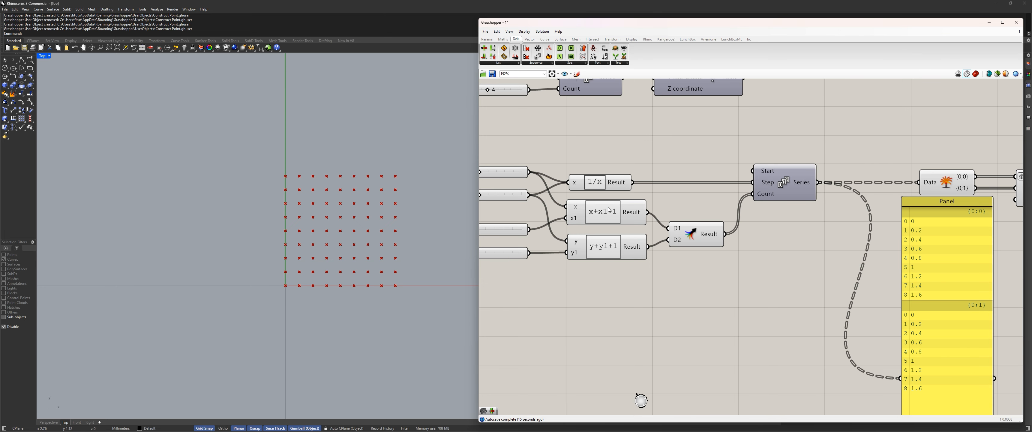
{"action": "left_click", "coordinate": [629, 220]}
{"action": "left_click", "coordinate": [631, 253]}
{"action": "left_click", "coordinate": [687, 246]}
{"action": "scroll", "coordinate": [605, 186], "scroll_direction": "down", "scroll_amount": 1}
{"action": "right_click_drag", "start_coordinate": [611, 208], "coordinate": [702, 224]}
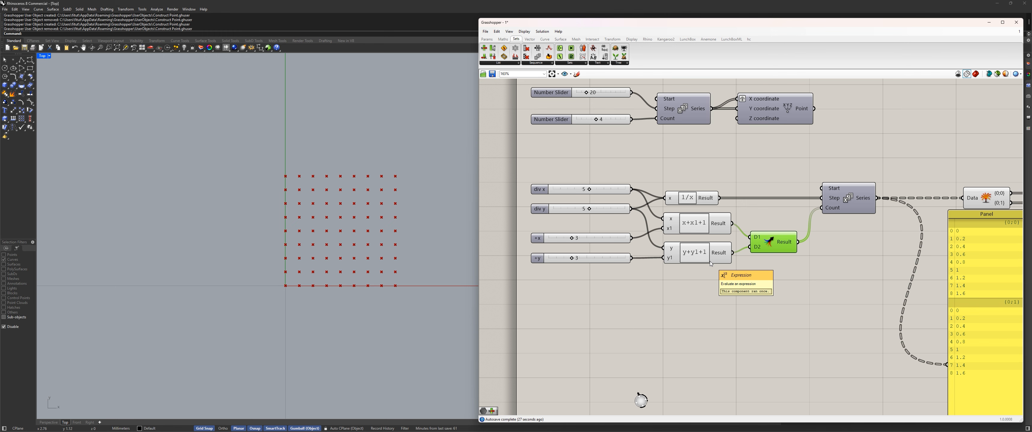
{"action": "left_click_drag", "start_coordinate": [812, 289], "coordinate": [665, 246]}
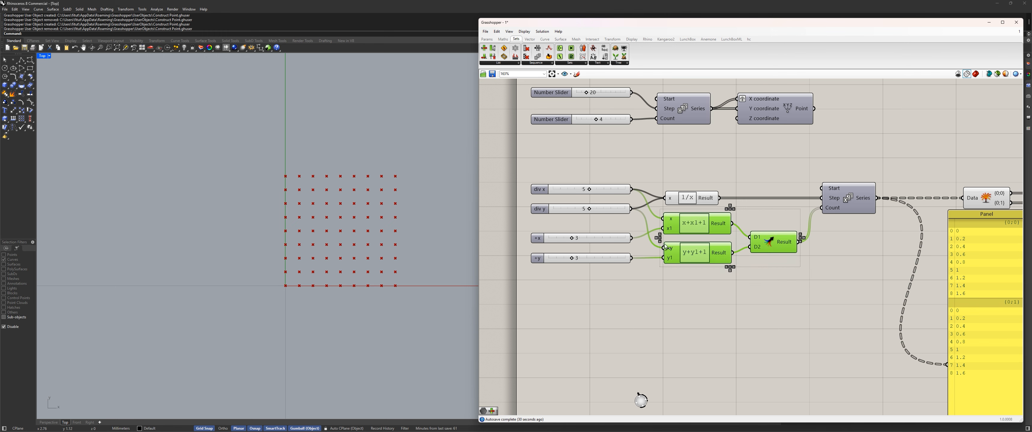
{"action": "scroll", "coordinate": [661, 279], "scroll_direction": "up", "scroll_amount": 2}
{"action": "left_click", "coordinate": [666, 288]}
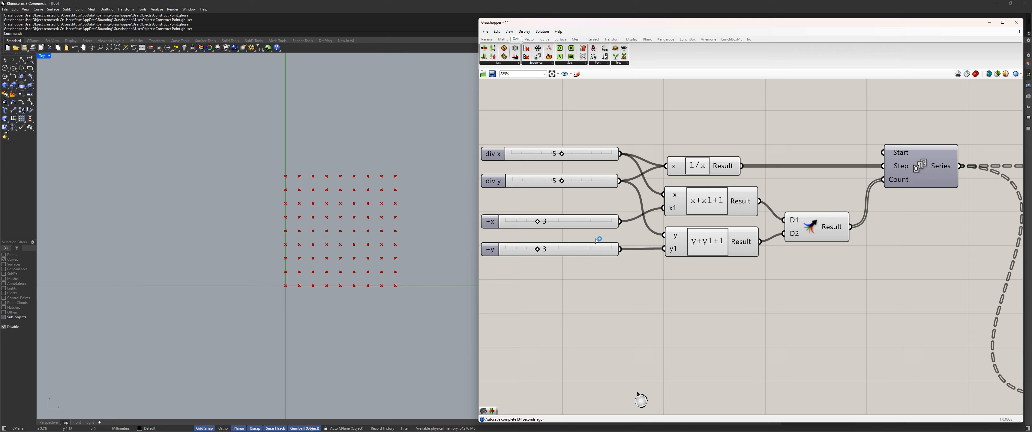
{"action": "scroll", "coordinate": [634, 266], "scroll_direction": "down", "scroll_amount": 3}
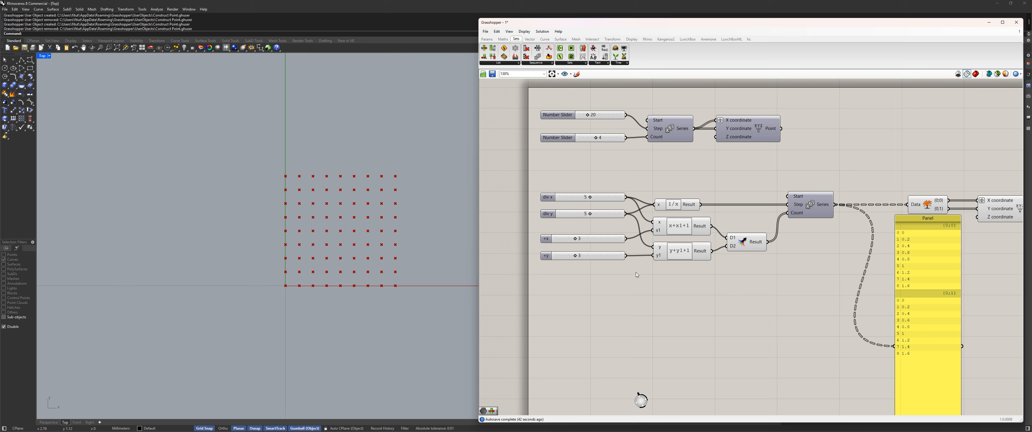
{"action": "scroll", "coordinate": [680, 291], "scroll_direction": "up", "scroll_amount": 5}
{"action": "mouse_move", "coordinate": [680, 292]}
{"action": "right_mouse_down"}
{"action": "mouse_move", "coordinate": [733, 318]}
{"action": "mouse_move", "coordinate": [696, 290]}
{"action": "mouse_move", "coordinate": [677, 300]}
{"action": "right_mouse_up"}
{"action": "scroll", "coordinate": [733, 317], "scroll_direction": "down", "scroll_amount": 3}
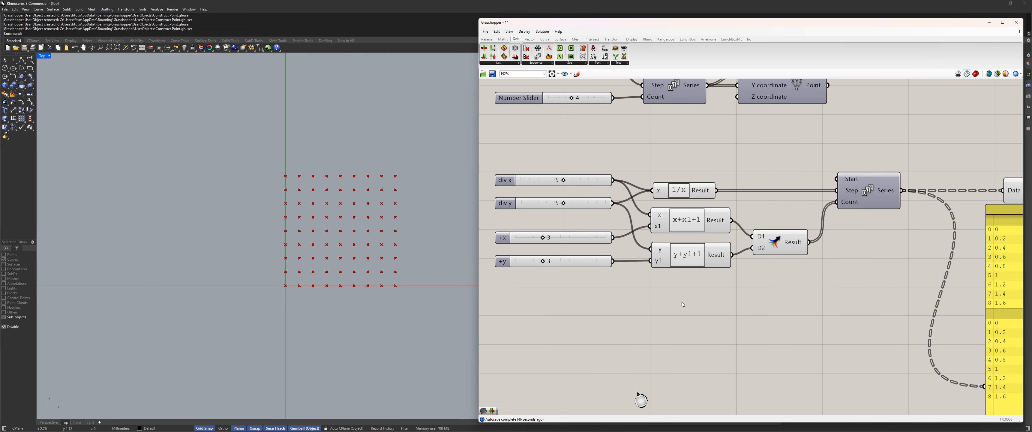
Step: Duplicate the x+x1+1 expression and place the copy below the y+y1+1 expression
{"action": "right_click_drag", "start_coordinate": [689, 246], "coordinate": [690, 216]}
{"action": "left_click", "coordinate": [698, 191]}
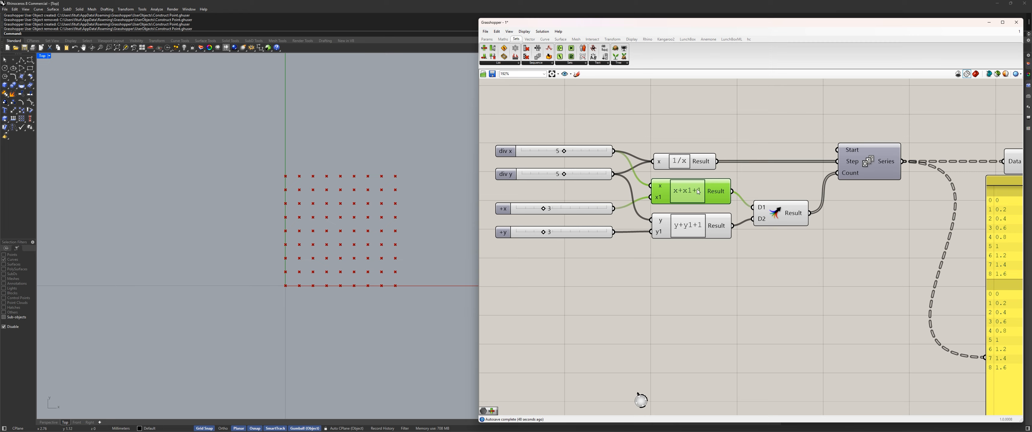
{"action": "key", "text": "ctrl+c"}
{"action": "key", "text": "ctrl+v"}
{"action": "left_click_drag", "start_coordinate": [707, 203], "coordinate": [737, 311]}
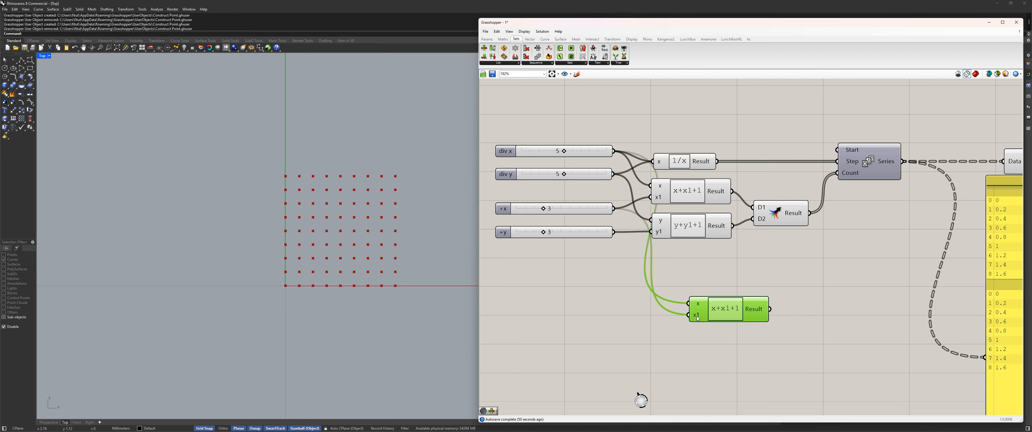
{"action": "scroll", "coordinate": [695, 312], "scroll_direction": "up", "scroll_amount": 6}
{"action": "scroll", "coordinate": [695, 312], "scroll_direction": "down", "scroll_amount": 4}
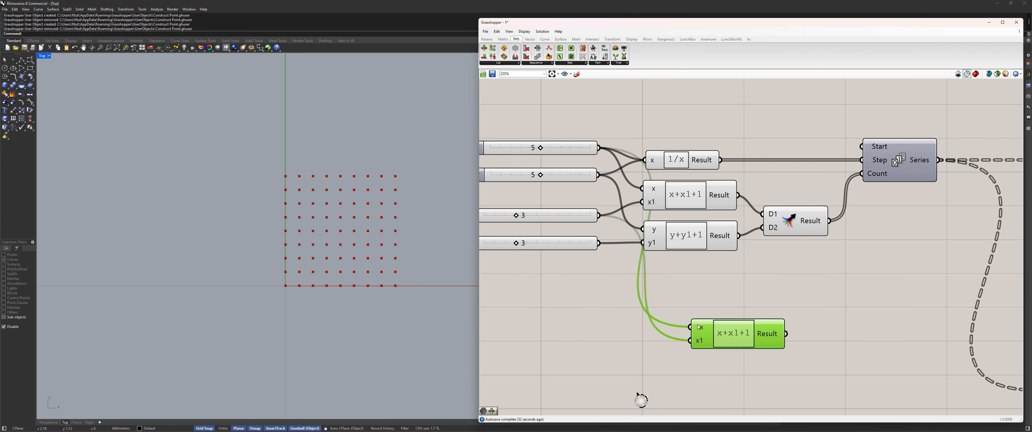
Step: Disconnect the x and x1 inputs of the copied expression from the sliders and shift it nearer the originals
{"action": "right_click", "coordinate": [697, 325]}
{"action": "left_click", "coordinate": [789, 343]}
{"action": "right_click", "coordinate": [699, 341]}
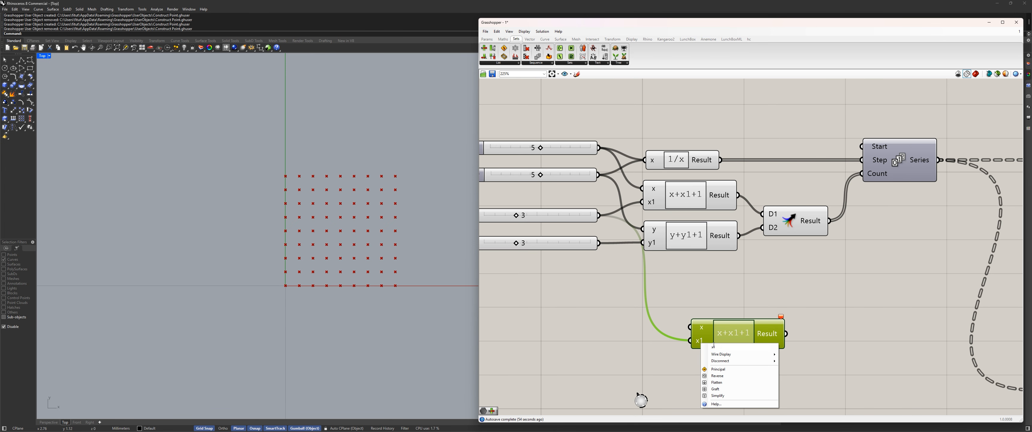
{"action": "mouse_move", "coordinate": [749, 363]}
{"action": "left_click", "coordinate": [791, 361]}
{"action": "left_click", "coordinate": [792, 360]}
{"action": "left_click_drag", "start_coordinate": [720, 333], "coordinate": [685, 311]}
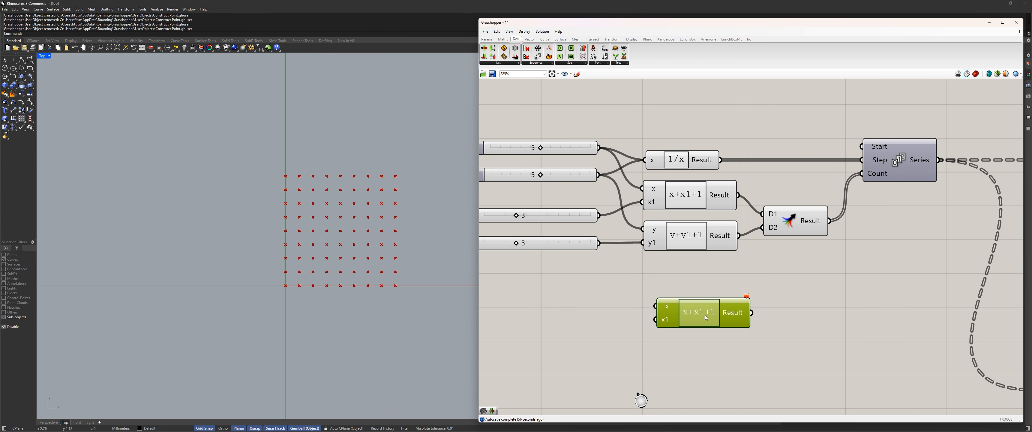
Step: Compare the slider connections of the original x+x1+1 and y+y1+1 expressions
{"action": "left_click", "coordinate": [596, 293]}
{"action": "right_click_drag", "start_coordinate": [594, 293], "coordinate": [645, 288]}
{"action": "left_click", "coordinate": [711, 195]}
{"action": "left_click", "coordinate": [710, 237]}
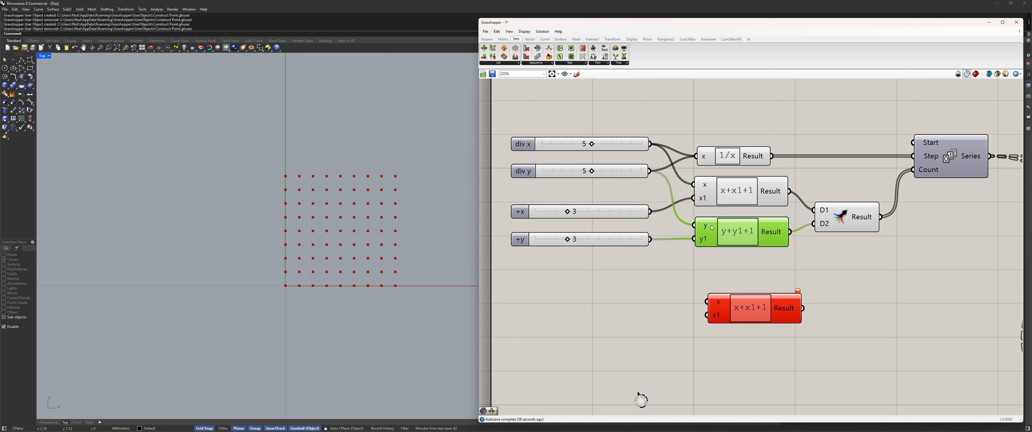
{"action": "left_click", "coordinate": [711, 197]}
{"action": "left_click", "coordinate": [711, 237]}
{"action": "left_click", "coordinate": [711, 197]}
{"action": "left_click", "coordinate": [710, 237]}
{"action": "left_click", "coordinate": [657, 297]}
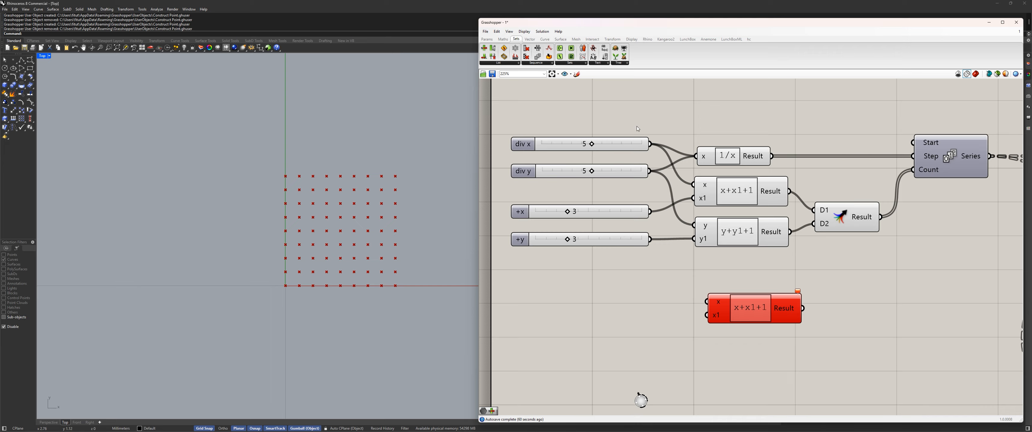
Step: Connect div x and div y to the copied expression's x input, and +x and +y to its x1 input
{"action": "left_click_drag", "start_coordinate": [650, 144], "coordinate": [772, 293]}
{"action": "left_click_drag", "start_coordinate": [649, 211], "coordinate": [694, 240]}
{"action": "left_click_drag", "start_coordinate": [732, 306], "coordinate": [738, 279]}
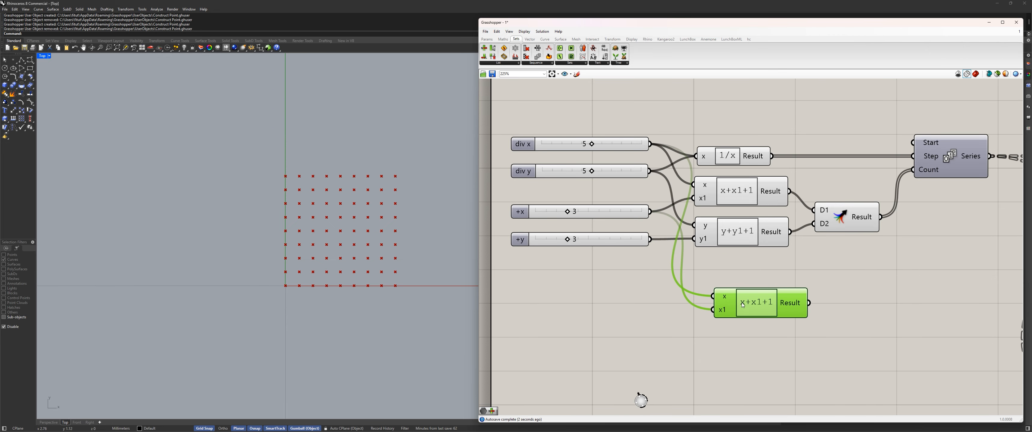
{"action": "mouse_move", "coordinate": [742, 305]}
{"action": "left_mouse_down"}
{"action": "mouse_move", "coordinate": [728, 286]}
{"action": "mouse_move", "coordinate": [716, 298]}
{"action": "mouse_move", "coordinate": [729, 296]}
{"action": "left_mouse_up"}
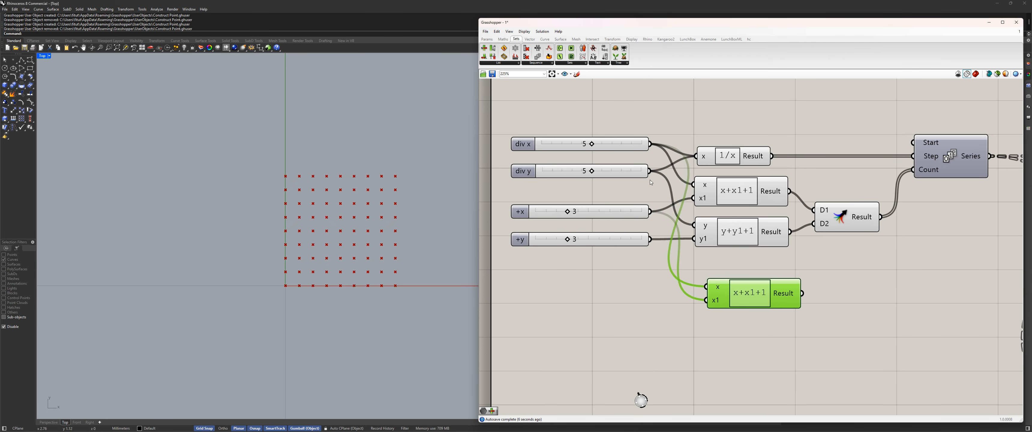
{"action": "left_click_drag", "start_coordinate": [650, 171], "coordinate": [706, 286], "text": "shift"}
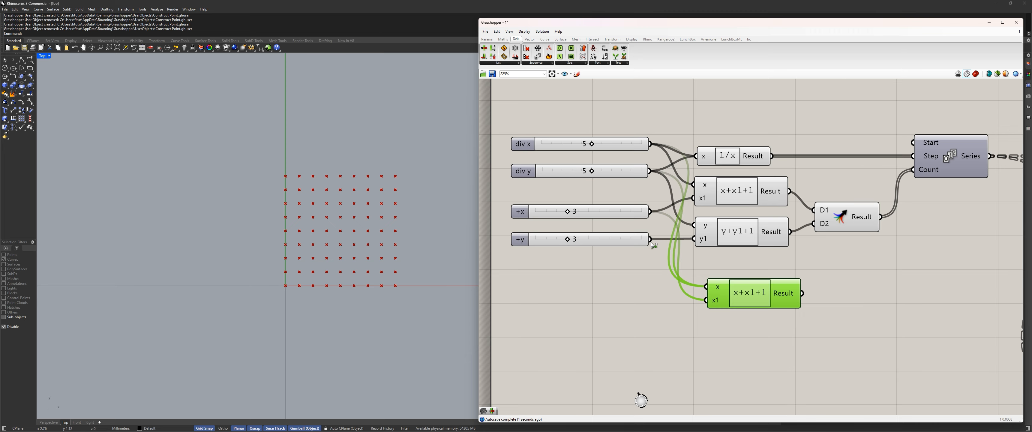
{"action": "left_click_drag", "start_coordinate": [650, 239], "coordinate": [917, 343], "text": "shift"}
Step: Delete the two original expressions with their Merge, and move the copied x+x1+1 expression into their place below 1/x
{"action": "left_click", "coordinate": [840, 246]}
{"action": "left_click_drag", "start_coordinate": [866, 262], "coordinate": [748, 200]}
{"action": "left_click_drag", "start_coordinate": [763, 192], "coordinate": [822, 209]}
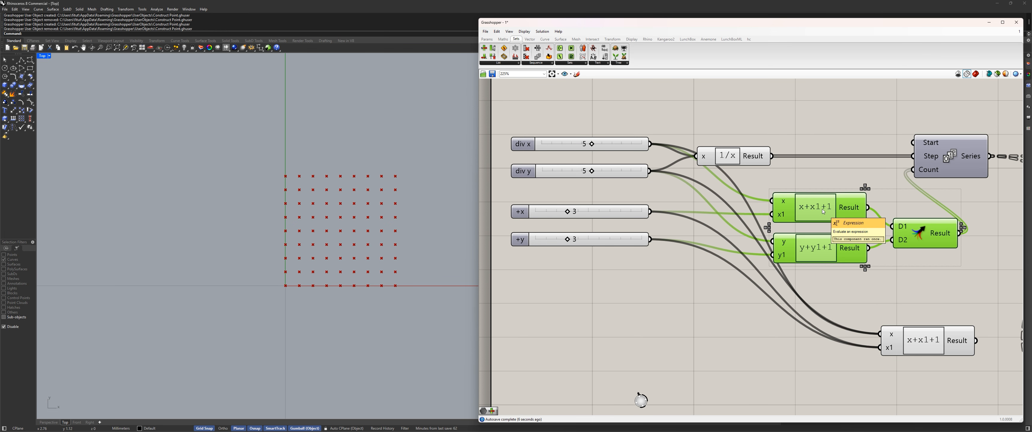
{"action": "key", "text": "Delete"}
{"action": "left_click_drag", "start_coordinate": [926, 346], "coordinate": [786, 218]}
Step: Trace how div x pairs with +x and div y with +y in the shared x+x1+1 expression
{"action": "left_click", "coordinate": [607, 149]}
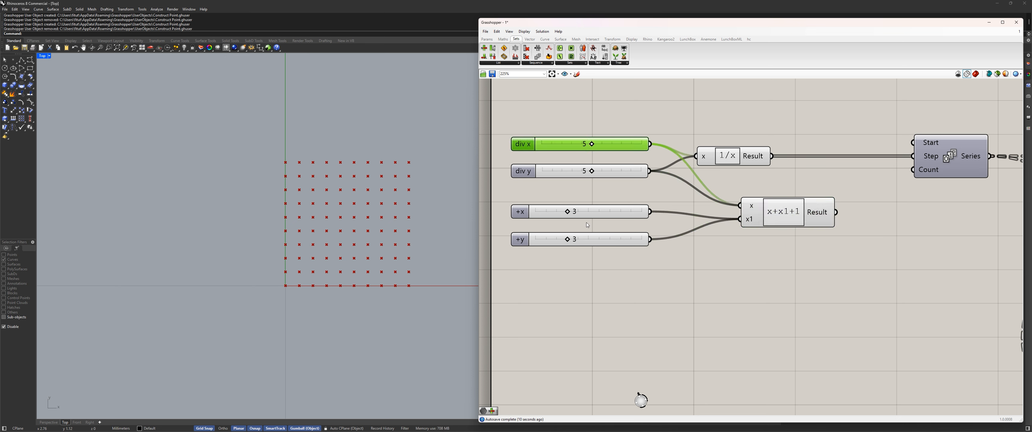
{"action": "left_click", "coordinate": [607, 212]}
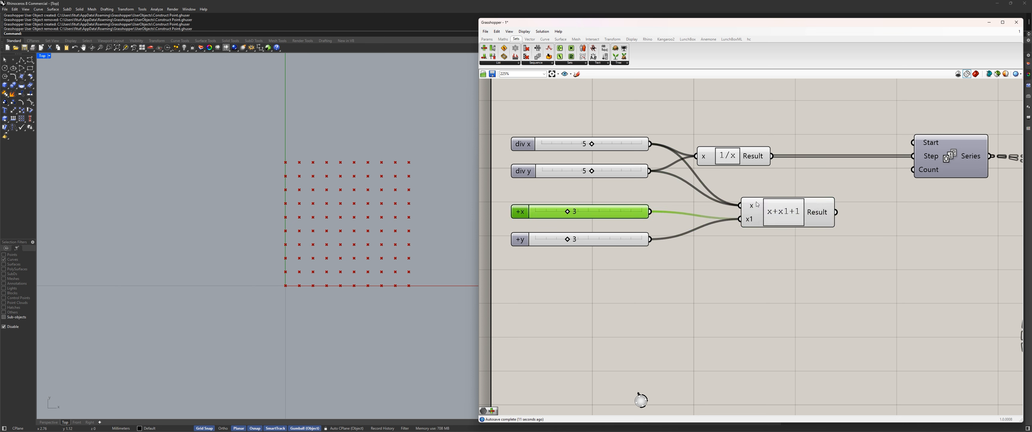
{"action": "left_click", "coordinate": [623, 171]}
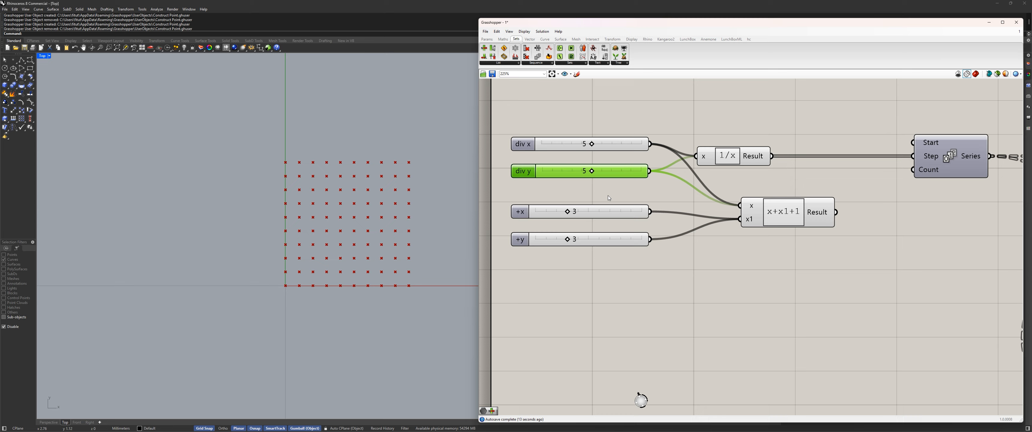
{"action": "left_click", "coordinate": [599, 243]}
{"action": "left_click", "coordinate": [617, 176]}
{"action": "left_click", "coordinate": [615, 249]}
{"action": "left_click", "coordinate": [615, 244]}
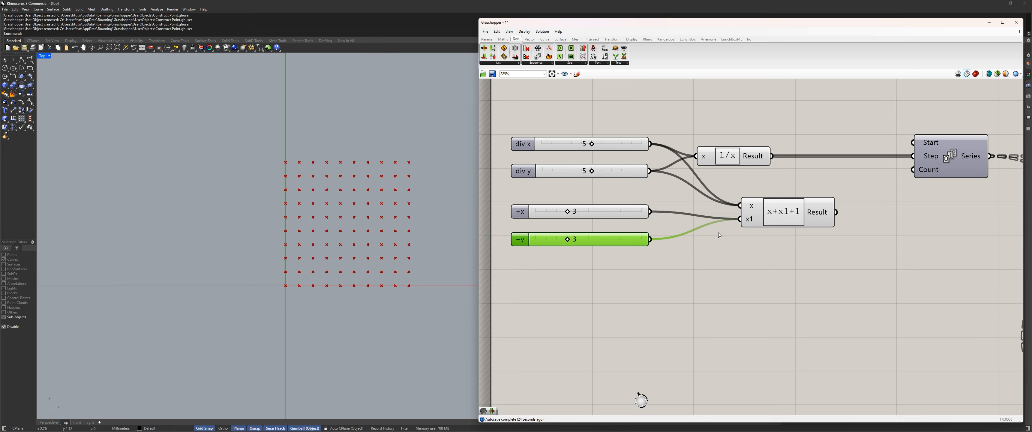
{"action": "left_click", "coordinate": [633, 148]}
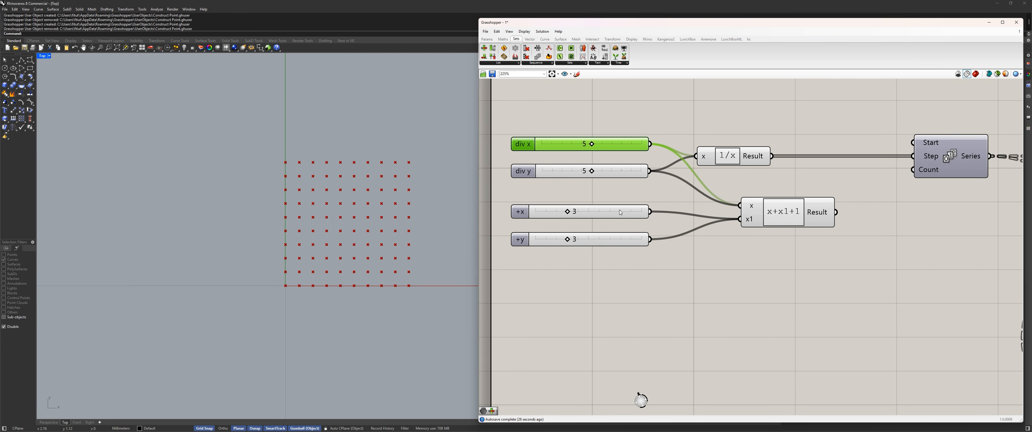
{"action": "left_click", "coordinate": [620, 212]}
{"action": "left_click", "coordinate": [617, 172]}
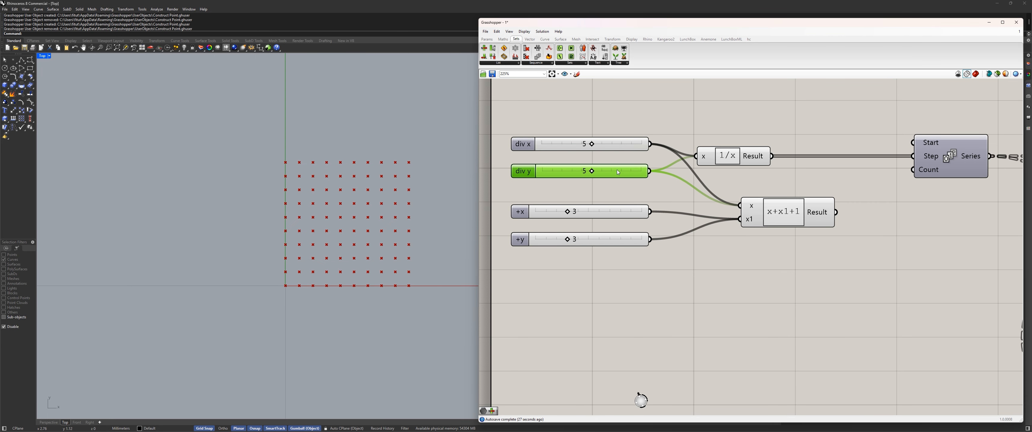
Step: Add a Panel beside the x+x1+1 expression and connect the expression's Result to it
{"action": "left_click", "coordinate": [617, 241]}
{"action": "right_click_drag", "start_coordinate": [855, 218], "coordinate": [763, 223]}
{"action": "double_click", "coordinate": [789, 225]}
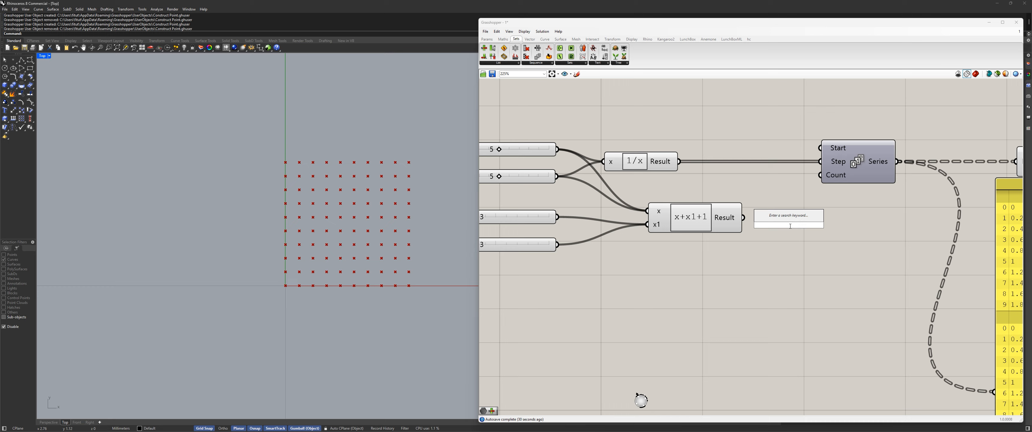
{"action": "type", "text": "//"}
{"action": "key", "text": "Return"}
{"action": "left_click_drag", "start_coordinate": [788, 227], "coordinate": [841, 224]}
{"action": "left_click_drag", "start_coordinate": [744, 218], "coordinate": [786, 222]}
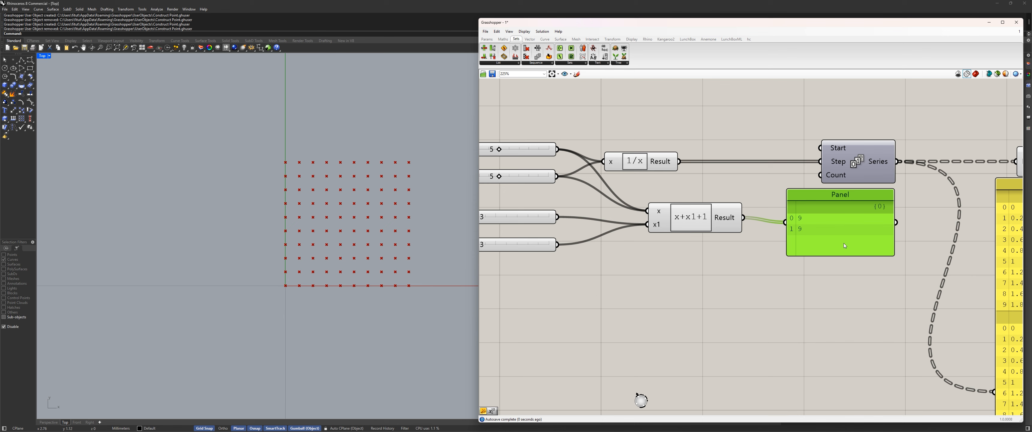
{"action": "left_click_drag", "start_coordinate": [844, 245], "coordinate": [819, 235]}
{"action": "right_click_drag", "start_coordinate": [536, 220], "coordinate": [653, 232]}
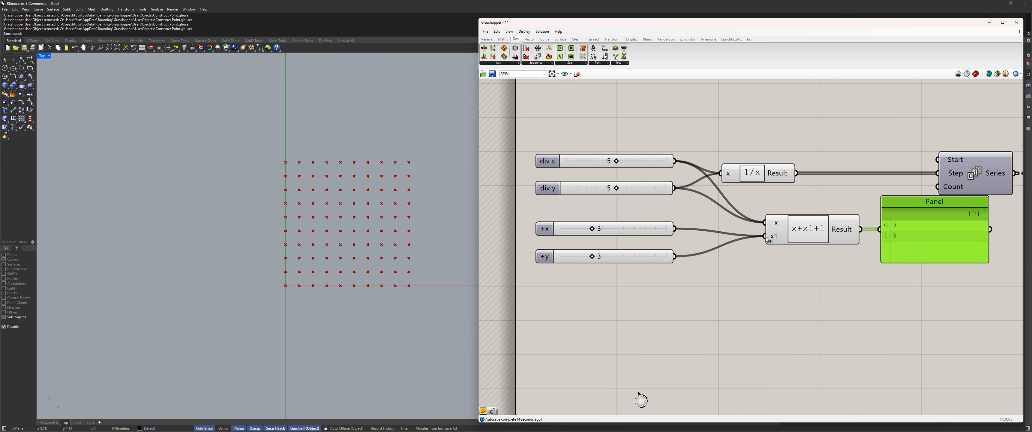
Step: Disconnect +y from the x1 input and move the x+x1+1 expression closer to the sliders, aligned below 1/x
{"action": "left_click_drag", "start_coordinate": [770, 238], "coordinate": [729, 252]}
{"action": "left_click_drag", "start_coordinate": [777, 233], "coordinate": [756, 232]}
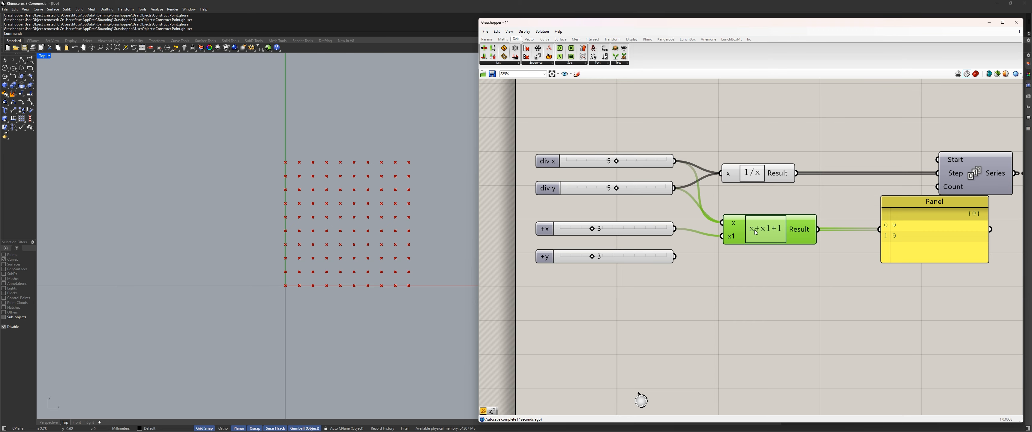
{"action": "scroll", "coordinate": [789, 203], "scroll_direction": "down", "scroll_amount": 3}
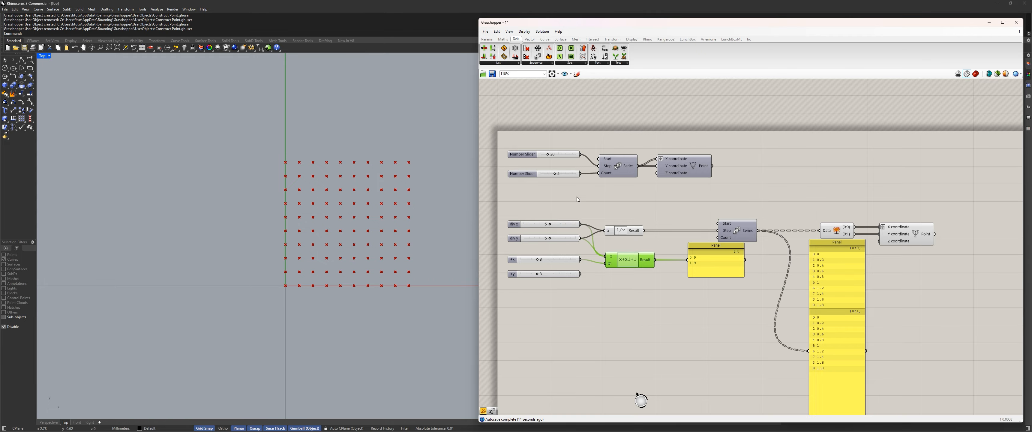
{"action": "scroll", "coordinate": [720, 258], "scroll_direction": "up", "scroll_amount": 3}
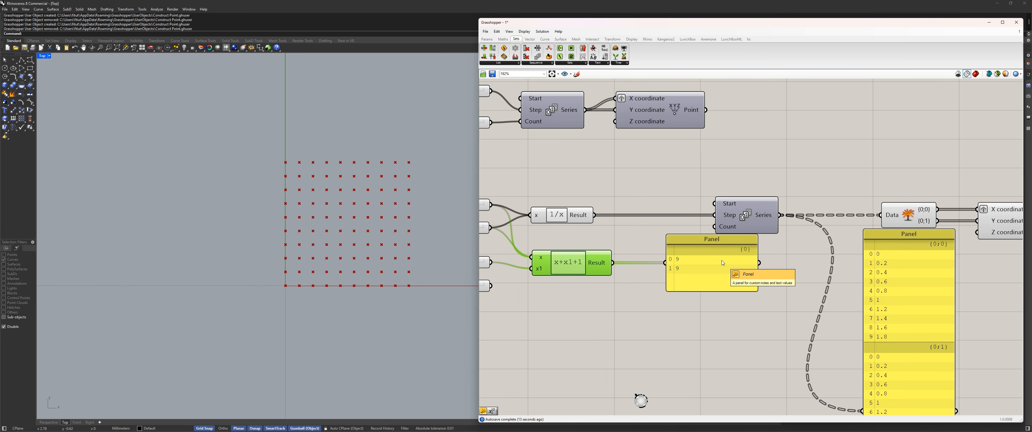
{"action": "scroll", "coordinate": [721, 261], "scroll_direction": "down", "scroll_amount": 2}
{"action": "right_click_drag", "start_coordinate": [596, 177], "coordinate": [764, 179]}
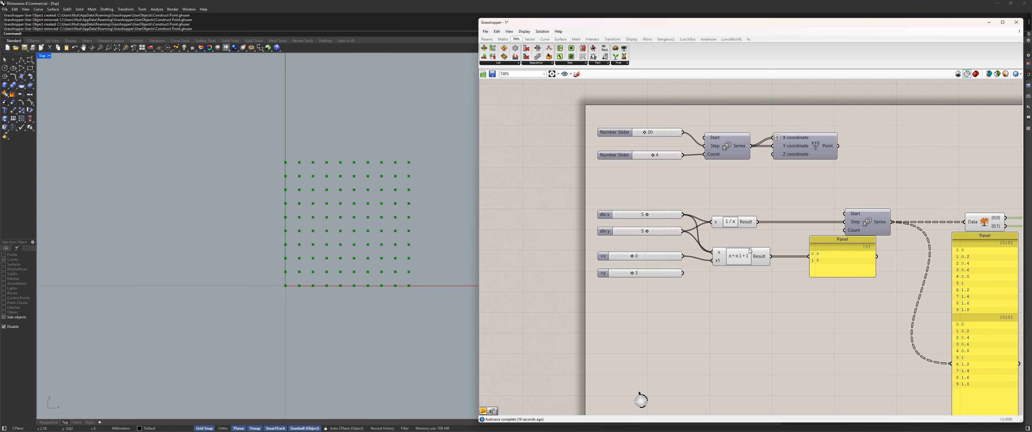
Step: Browse the available math operator components as alternatives to the x+x1+1 expression
{"action": "left_click", "coordinate": [738, 258]}
{"action": "scroll", "coordinate": [727, 289], "scroll_direction": "up", "scroll_amount": 5}
{"action": "left_click_drag", "start_coordinate": [787, 220], "coordinate": [785, 218]}
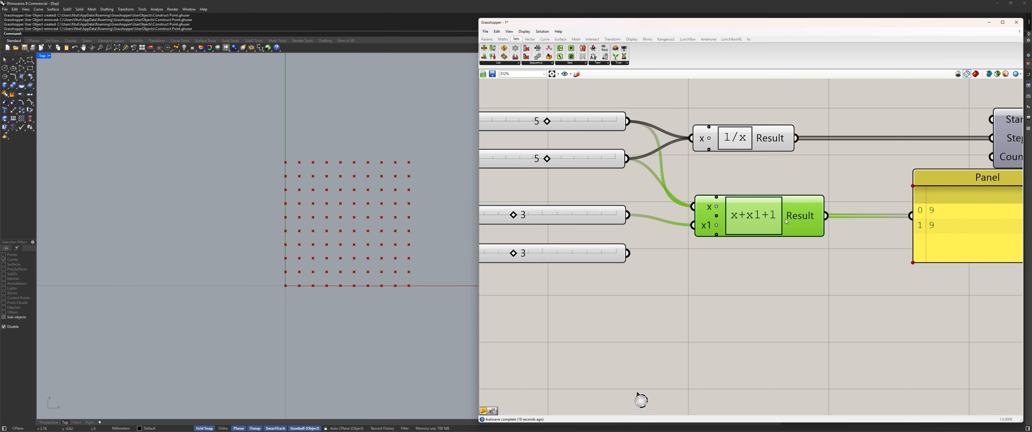
{"action": "left_click", "coordinate": [503, 39]}
{"action": "left_click", "coordinate": [532, 63]}
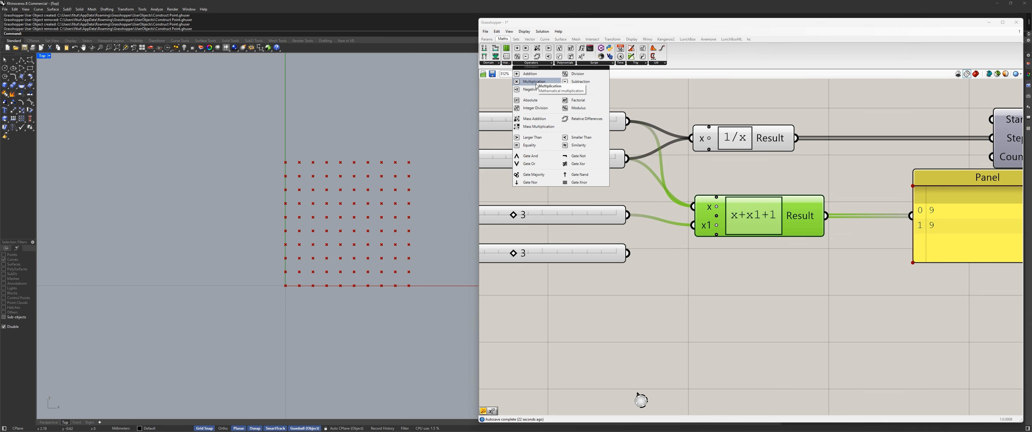
{"action": "left_click", "coordinate": [775, 255]}
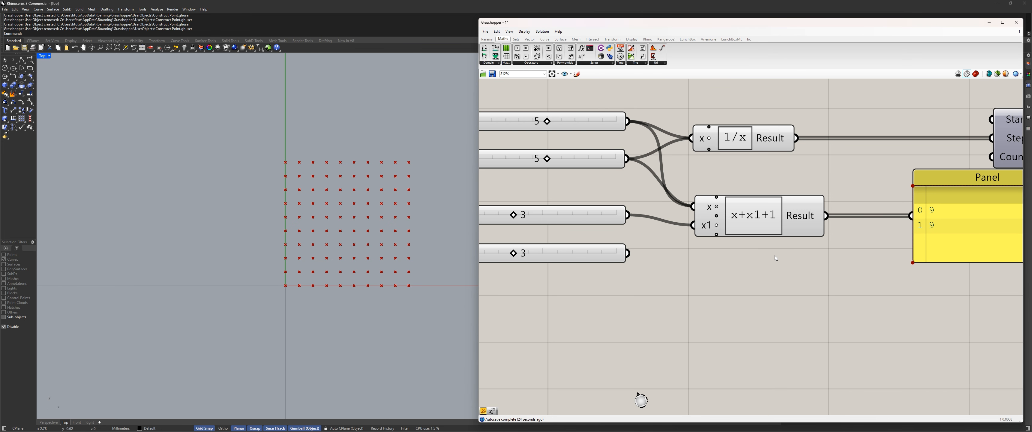
Step: Reconnect the +y slider to the x1 input alongside +x, and move the result Panel away from the Series component
{"action": "scroll", "coordinate": [697, 263], "scroll_direction": "down", "scroll_amount": 3}
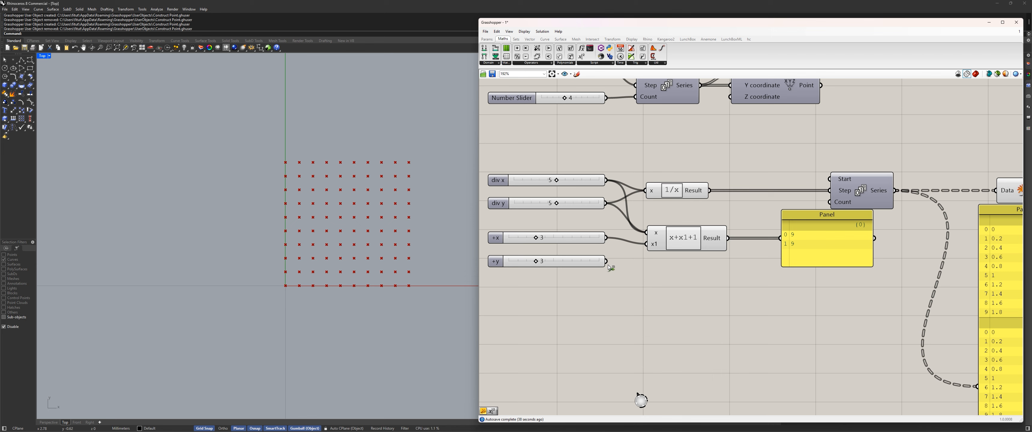
{"action": "left_click_drag", "start_coordinate": [606, 262], "coordinate": [647, 248]}
{"action": "left_click_drag", "start_coordinate": [785, 241], "coordinate": [804, 260]}
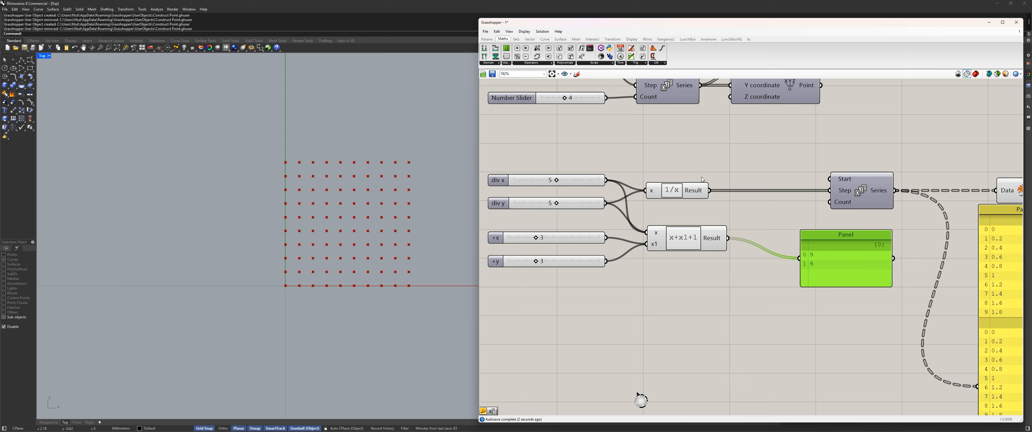
Step: Trace the slider pairs feeding x+x1+1: div x with +x, and div y with +y
{"action": "left_click", "coordinate": [589, 176]}
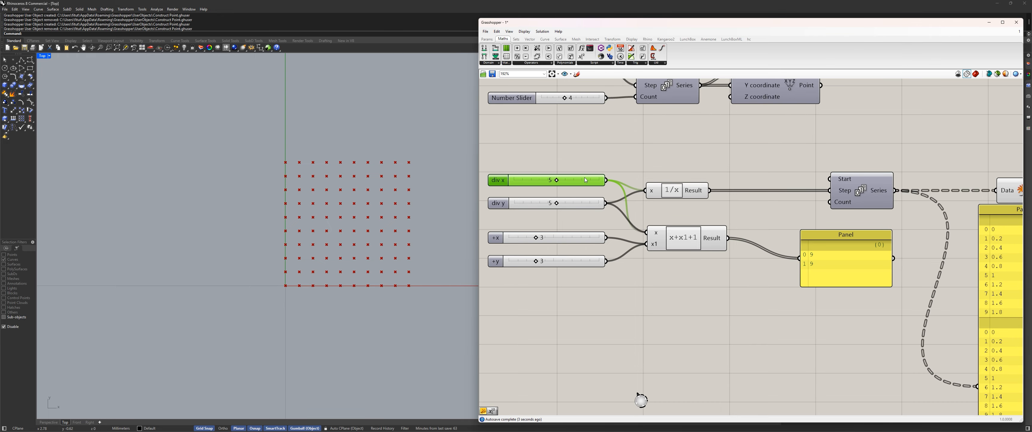
{"action": "left_click", "coordinate": [581, 235], "text": "shift"}
{"action": "left_click", "coordinate": [580, 201]}
{"action": "left_click", "coordinate": [574, 258], "text": "shift"}
{"action": "left_click", "coordinate": [618, 289]}
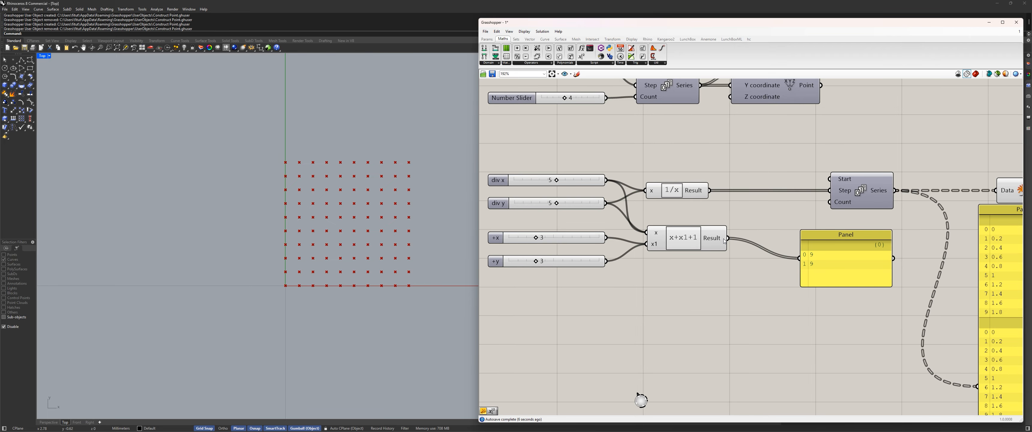
Step: Connect the x+x1+1 Result to the Count input of the Series component and delete the Panel reading that result
{"action": "left_click_drag", "start_coordinate": [843, 268], "coordinate": [827, 251]}
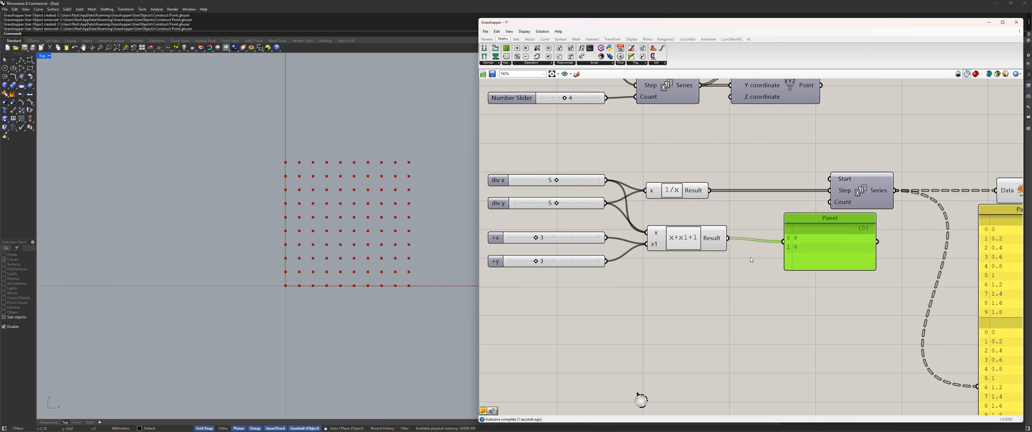
{"action": "right_click_drag", "start_coordinate": [751, 257], "coordinate": [592, 270]}
{"action": "left_click_drag", "start_coordinate": [642, 249], "coordinate": [681, 277]}
{"action": "left_click_drag", "start_coordinate": [570, 250], "coordinate": [671, 215]}
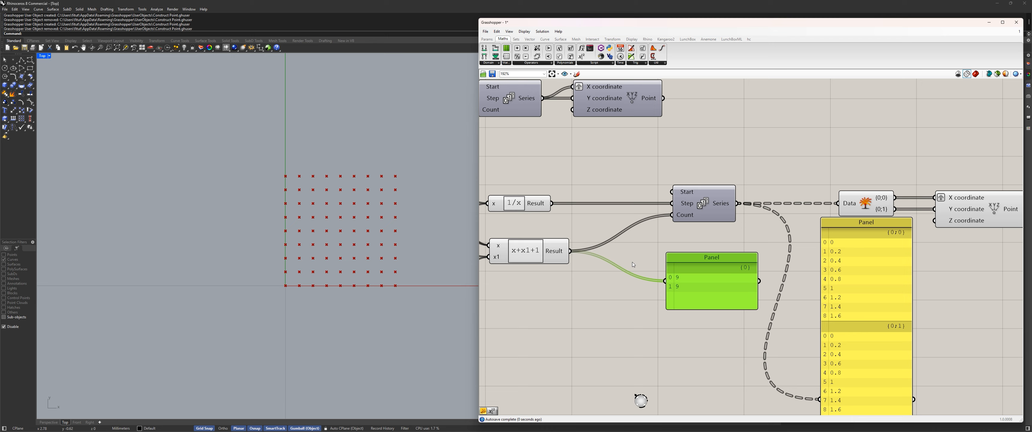
{"action": "right_click_drag", "start_coordinate": [654, 283], "coordinate": [730, 251]}
{"action": "left_click_drag", "start_coordinate": [805, 229], "coordinate": [769, 298]}
{"action": "key", "text": "Delete"}
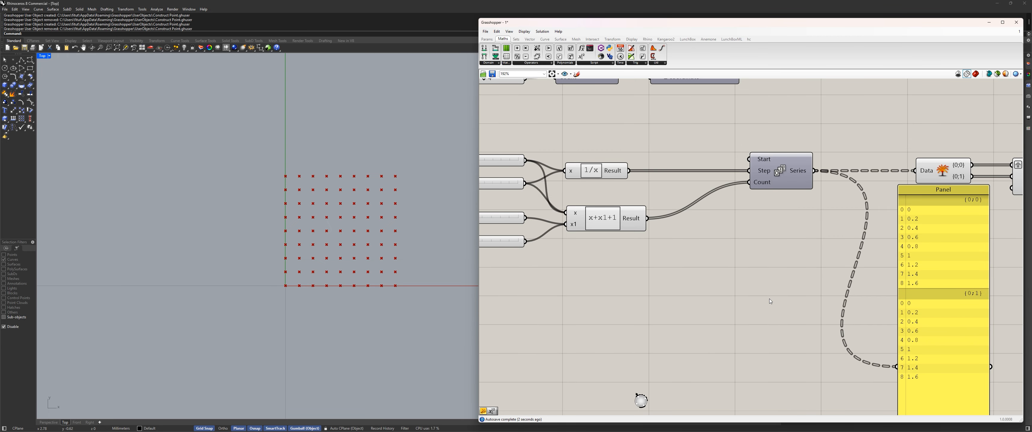
Step: Examine how the x+x1+1 and 1/x expressions feed the Series component
{"action": "scroll", "coordinate": [732, 208], "scroll_direction": "down", "scroll_amount": 3}
{"action": "right_click_drag", "start_coordinate": [561, 237], "coordinate": [619, 241]}
{"action": "left_click", "coordinate": [689, 220]}
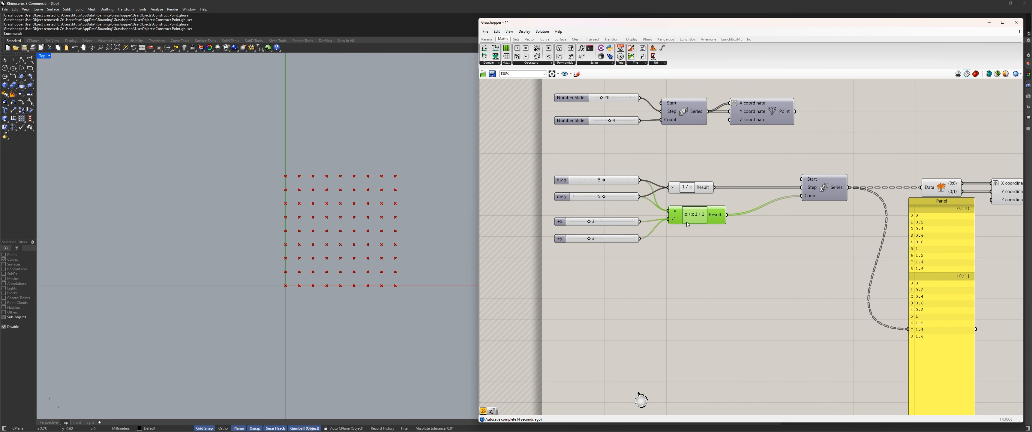
{"action": "scroll", "coordinate": [700, 178], "scroll_direction": "up", "scroll_amount": 2}
{"action": "left_click", "coordinate": [701, 189]}
{"action": "scroll", "coordinate": [702, 195], "scroll_direction": "up", "scroll_amount": 5}
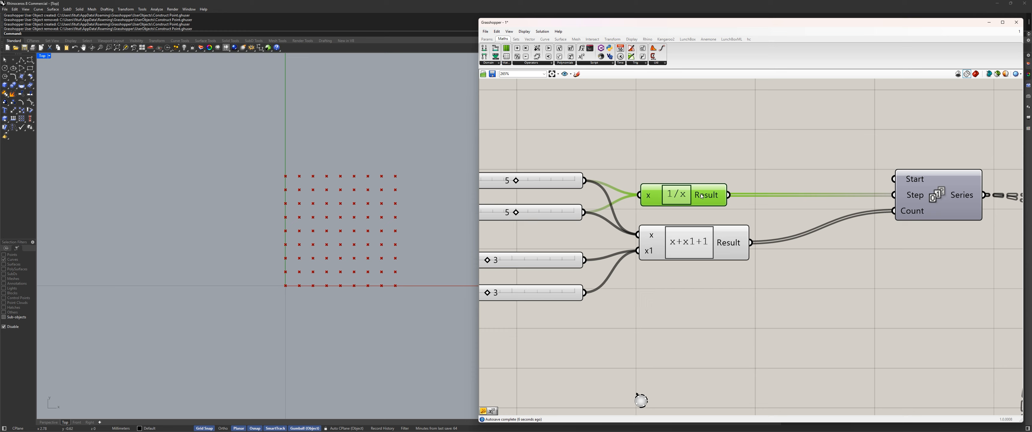
Step: Sketch a circled x to the power of -1 on the canvas above the 1/x expression
{"action": "scroll", "coordinate": [659, 199], "scroll_direction": "down", "scroll_amount": 2}
{"action": "right_click_drag", "start_coordinate": [659, 199], "coordinate": [648, 246]}
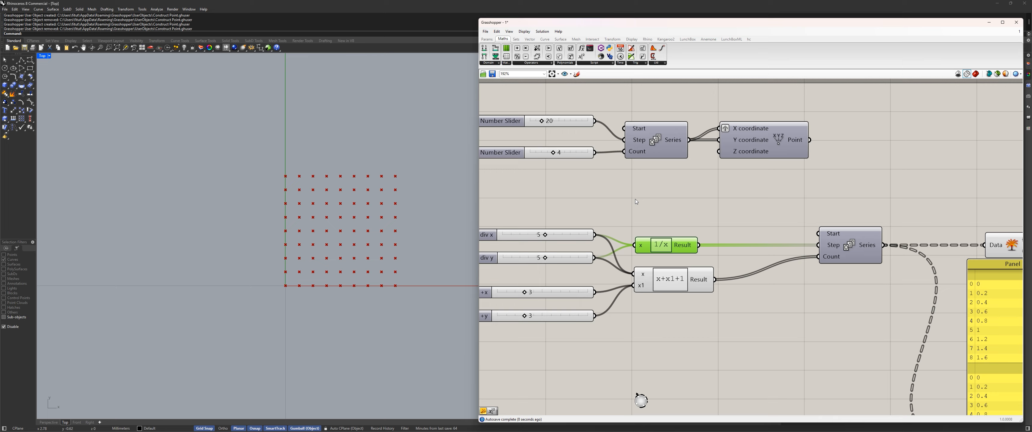
{"action": "left_click", "coordinate": [635, 199]}
{"action": "scroll", "coordinate": [636, 196], "scroll_direction": "up", "scroll_amount": 3}
{"action": "left_click", "coordinate": [577, 74]}
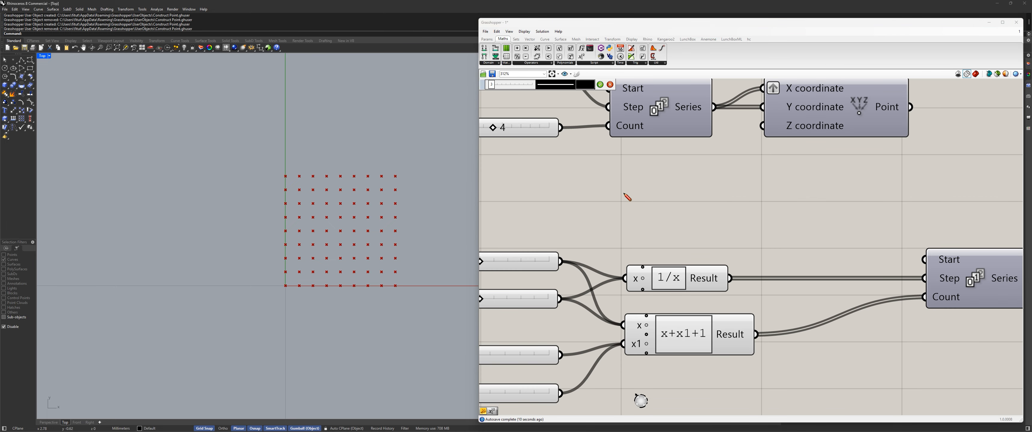
{"action": "mouse_move", "coordinate": [643, 192]}
{"action": "left_mouse_down"}
{"action": "mouse_move", "coordinate": [658, 208]}
{"action": "mouse_move", "coordinate": [641, 208]}
{"action": "left_mouse_up"}
{"action": "left_click_drag", "start_coordinate": [650, 167], "coordinate": [658, 169]}
{"action": "mouse_move", "coordinate": [666, 172]}
{"action": "left_mouse_down"}
{"action": "mouse_move", "coordinate": [676, 174]}
{"action": "mouse_move", "coordinate": [626, 203]}
{"action": "mouse_move", "coordinate": [617, 166]}
{"action": "left_mouse_up"}
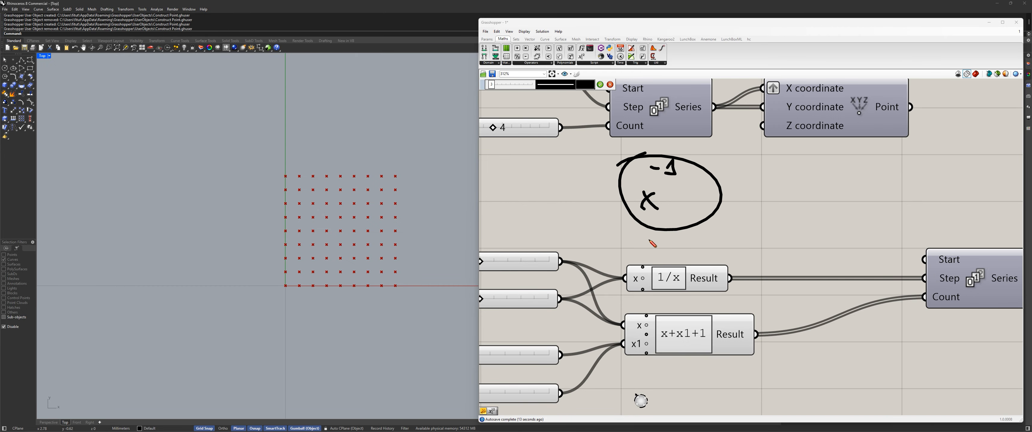
{"action": "left_click", "coordinate": [600, 84]}
Step: Add a One Over X component, transfer the 1/x expression's input wires to it, and connect its Result to the Series Step
{"action": "double_click", "coordinate": [784, 205]}
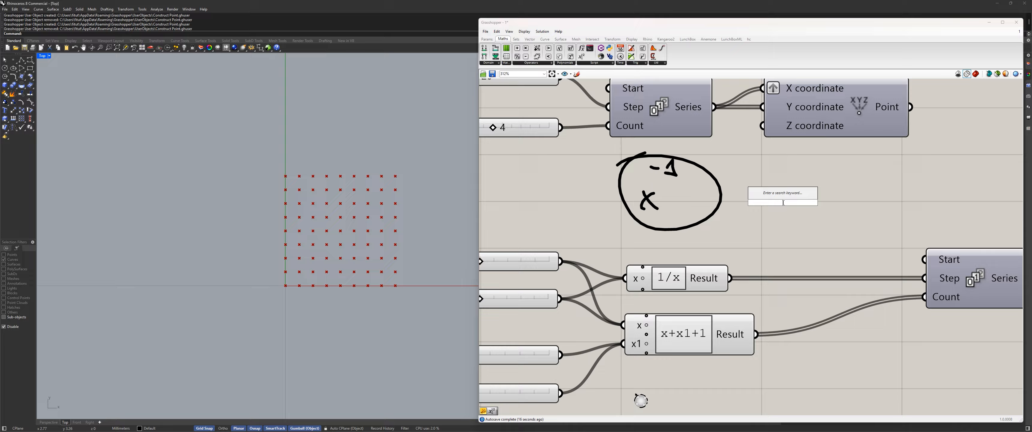
{"action": "type", "text": "one ove"}
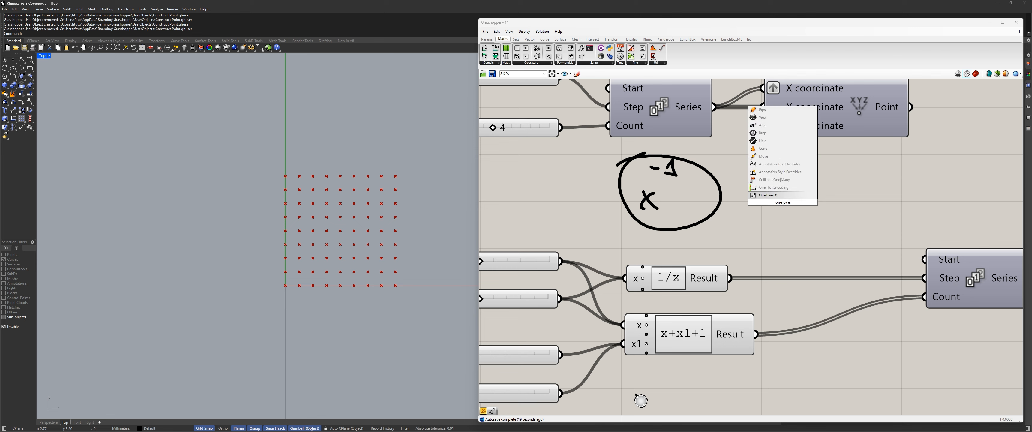
{"action": "key", "text": "Return"}
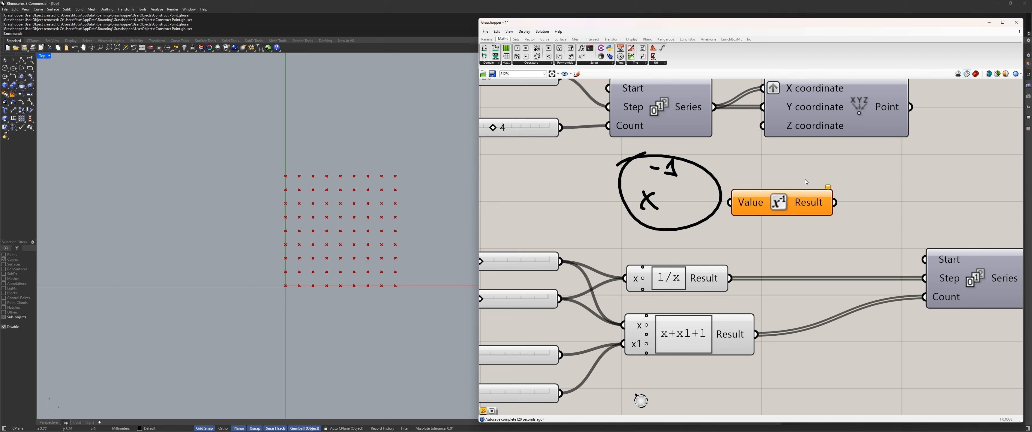
{"action": "left_click_drag", "start_coordinate": [798, 194], "coordinate": [826, 205]}
{"action": "left_click_drag", "start_coordinate": [626, 279], "coordinate": [761, 213], "text": "ctrl+shift"}
{"action": "left_click_drag", "start_coordinate": [862, 212], "coordinate": [923, 278]}
Step: Move the One Over X component into the place of the 1/x expression and delete that expression
{"action": "left_click_drag", "start_coordinate": [813, 212], "coordinate": [676, 262]}
{"action": "left_click", "coordinate": [713, 285]}
{"action": "key", "text": "Delete"}
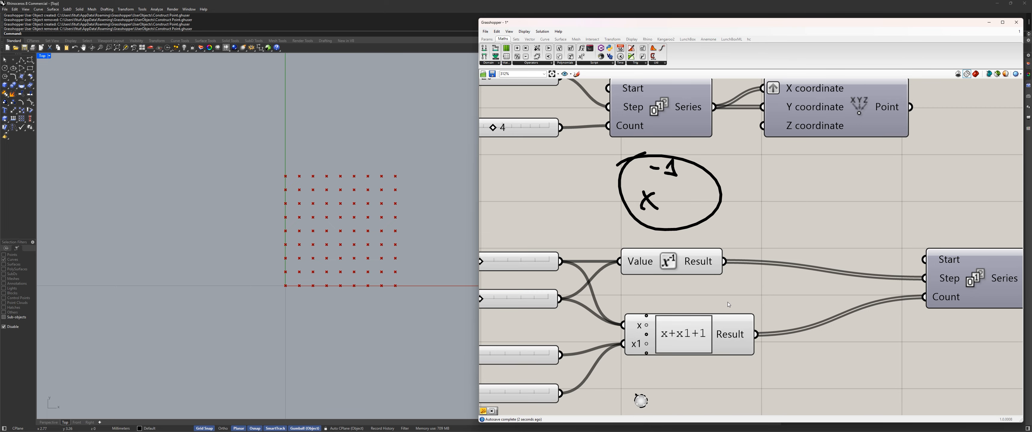
{"action": "left_click", "coordinate": [698, 272]}
{"action": "scroll", "coordinate": [700, 289], "scroll_direction": "down", "scroll_amount": 3}
{"action": "left_click", "coordinate": [701, 330]}
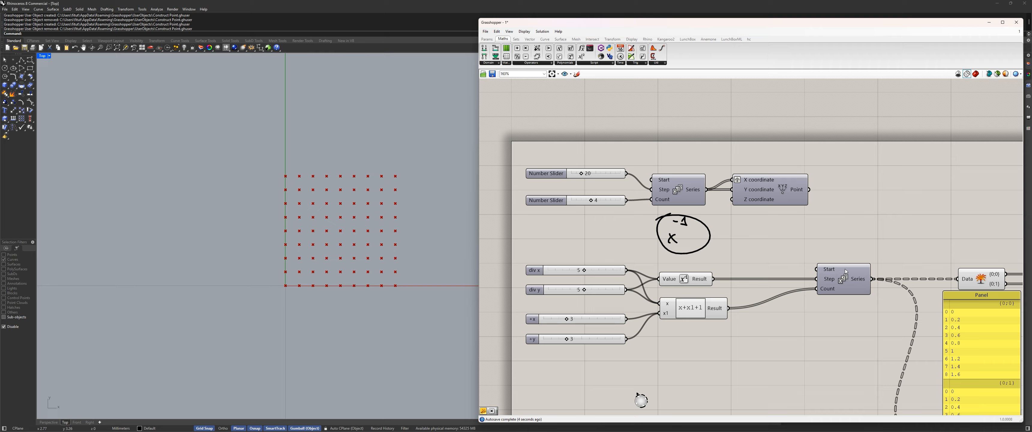
Step: Move the Series component closer to the One Over X and x+x1+1 components
{"action": "left_click_drag", "start_coordinate": [845, 269], "coordinate": [781, 269]}
{"action": "scroll", "coordinate": [717, 302], "scroll_direction": "up", "scroll_amount": 3}
{"action": "right_click_drag", "start_coordinate": [719, 342], "coordinate": [714, 279]}
{"action": "scroll", "coordinate": [714, 279], "scroll_direction": "down", "scroll_amount": 5}
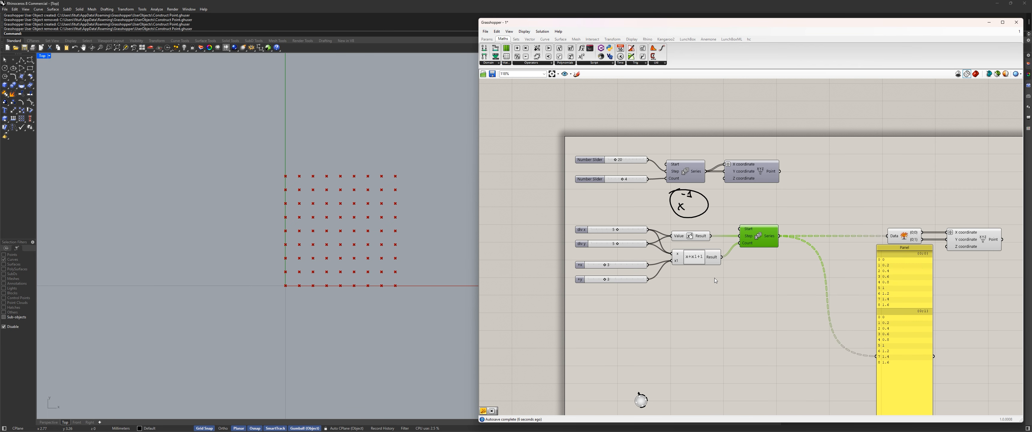
Step: Add a Panel above the Series component and connect the One Over X Result to it
{"action": "scroll", "coordinate": [688, 235], "scroll_direction": "up", "scroll_amount": 6}
{"action": "double_click", "coordinate": [798, 183]}
{"action": "type", "text": "\""}
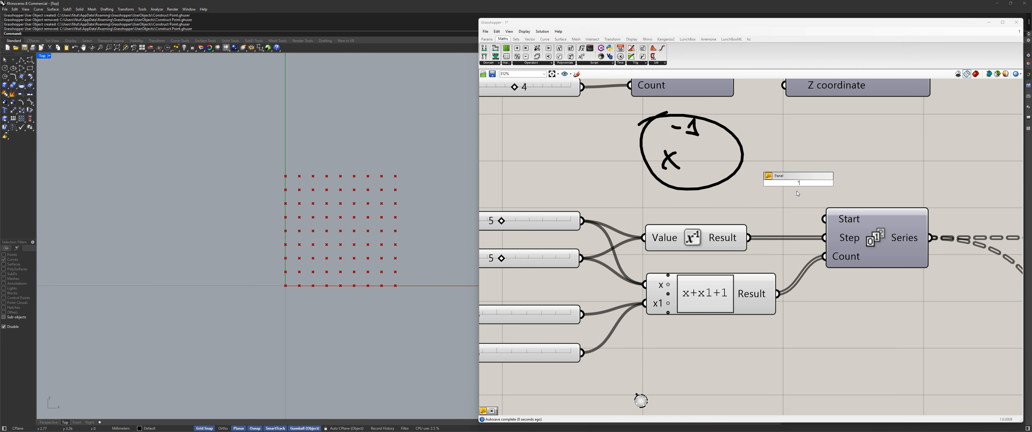
{"action": "key", "text": "Return"}
{"action": "left_click_drag", "start_coordinate": [729, 191], "coordinate": [880, 147]}
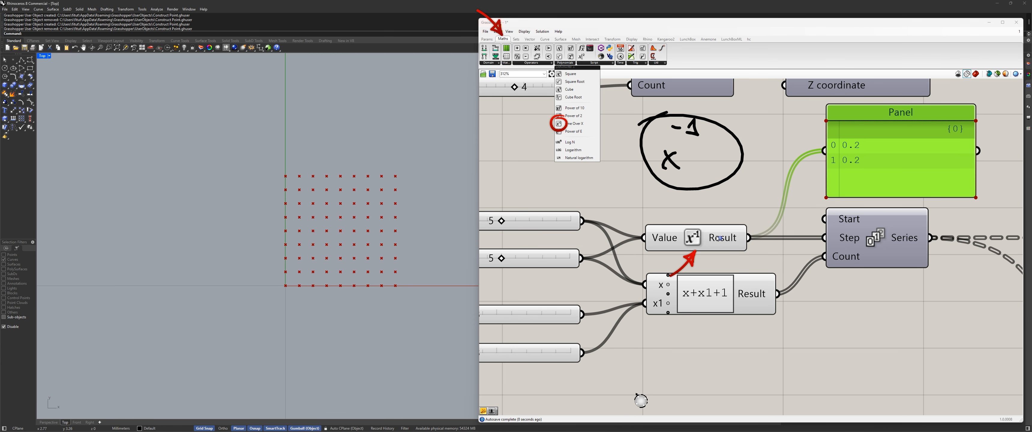
Step: Look up One Over X among the polynomial math components, and delete the Panel reading its Result
{"action": "left_click", "coordinate": [564, 63]}
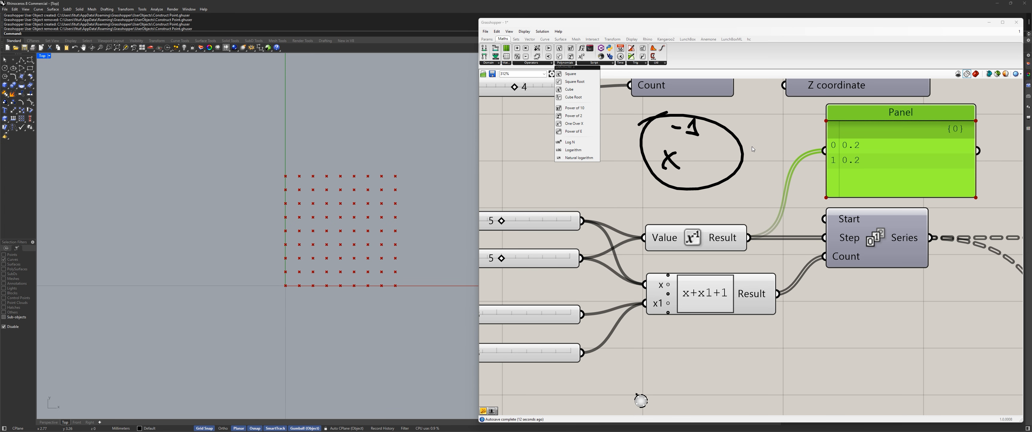
{"action": "left_click", "coordinate": [767, 143]}
{"action": "scroll", "coordinate": [763, 146], "scroll_direction": "down", "scroll_amount": 5}
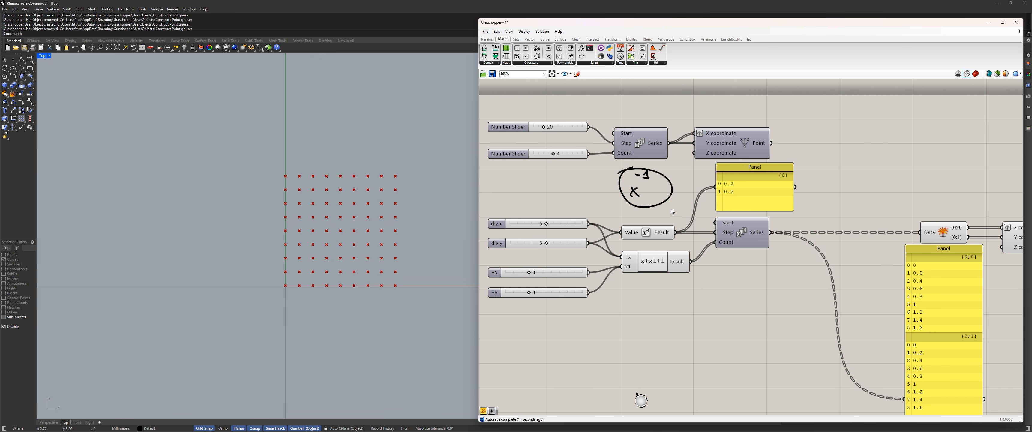
{"action": "left_click", "coordinate": [758, 192]}
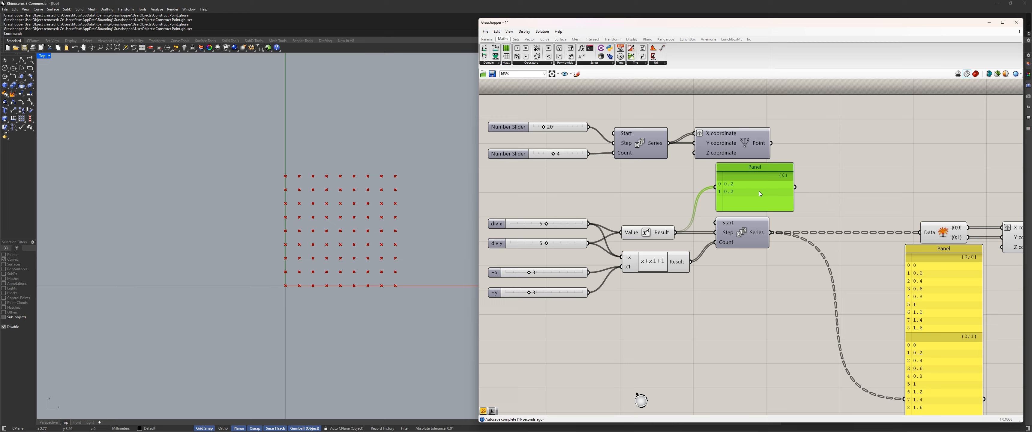
{"action": "key", "text": "Delete"}
Step: Move the Series data Panel down and shift the Explode Tree and Construct Point components closer to the Series
{"action": "scroll", "coordinate": [759, 191], "scroll_direction": "down", "scroll_amount": 4}
{"action": "right_click_drag", "start_coordinate": [869, 243], "coordinate": [727, 218]}
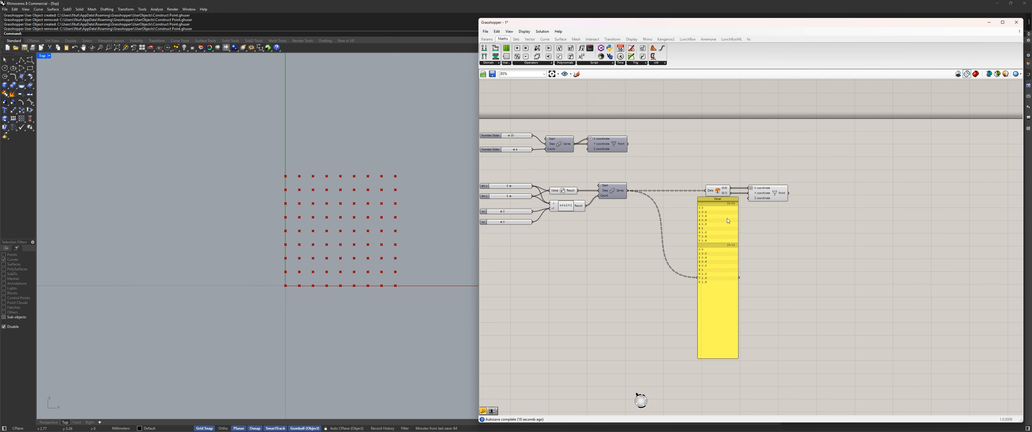
{"action": "left_click_drag", "start_coordinate": [728, 218], "coordinate": [667, 253]}
{"action": "scroll", "coordinate": [702, 213], "scroll_direction": "up", "scroll_amount": 2}
{"action": "scroll", "coordinate": [702, 213], "scroll_direction": "up", "scroll_amount": 1}
{"action": "left_click_drag", "start_coordinate": [910, 240], "coordinate": [719, 163]}
{"action": "left_click_drag", "start_coordinate": [724, 176], "coordinate": [659, 175]}
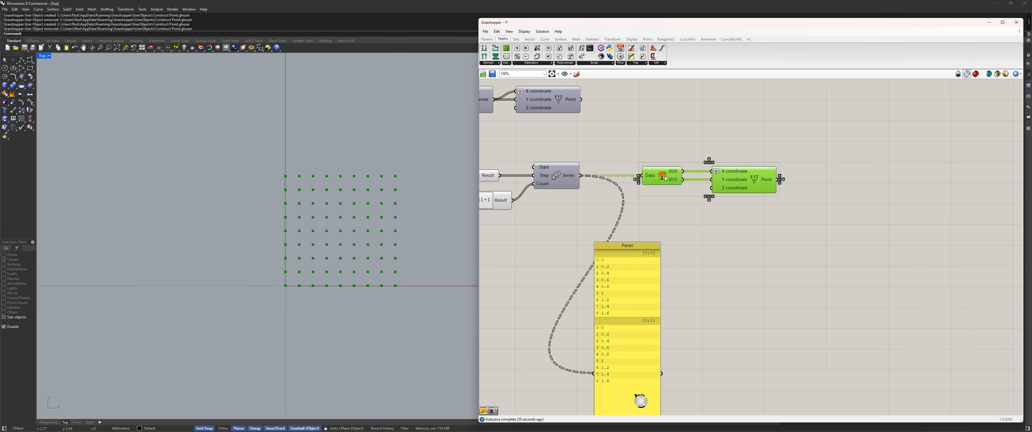
Step: Set both the +x and +y offset sliders to 0
{"action": "left_click", "coordinate": [657, 204]}
{"action": "right_click_drag", "start_coordinate": [523, 200], "coordinate": [797, 200]}
{"action": "scroll", "coordinate": [657, 165], "scroll_direction": "up", "scroll_amount": 5}
{"action": "scroll", "coordinate": [649, 238], "scroll_direction": "down", "scroll_amount": 2}
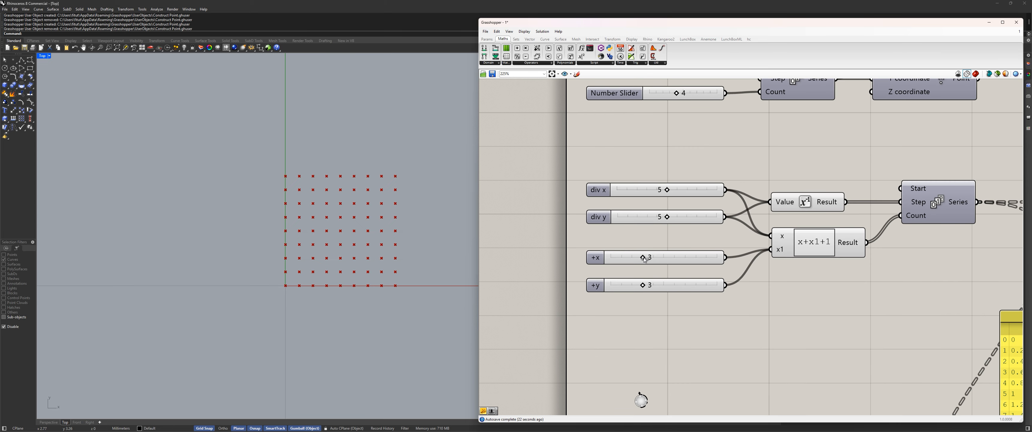
{"action": "left_click_drag", "start_coordinate": [642, 258], "coordinate": [555, 272]}
{"action": "left_click_drag", "start_coordinate": [643, 285], "coordinate": [610, 285]}
{"action": "scroll", "coordinate": [639, 314], "scroll_direction": "down", "scroll_amount": 2}
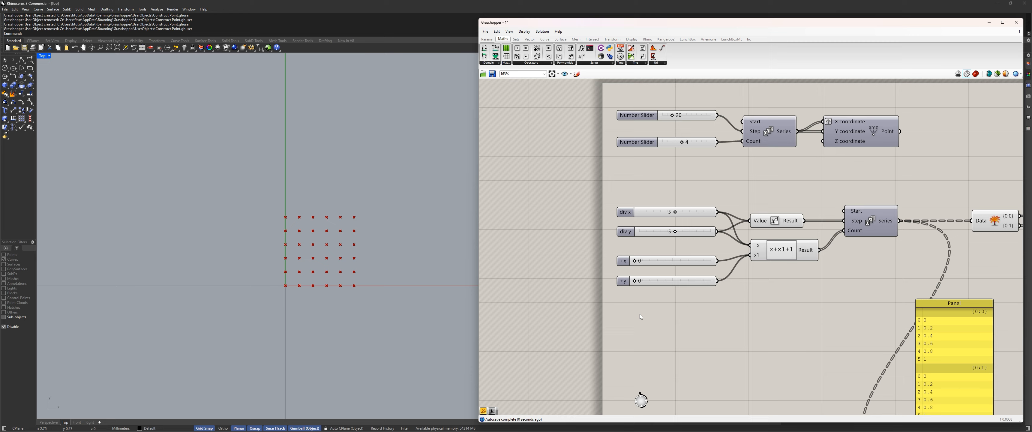
Step: Move the Series data Panel up and slightly right, closer to the Series output
{"action": "scroll", "coordinate": [655, 279], "scroll_direction": "up", "scroll_amount": 3}
{"action": "right_click_drag", "start_coordinate": [561, 247], "coordinate": [668, 258]}
{"action": "right_click_drag", "start_coordinate": [766, 257], "coordinate": [585, 267]}
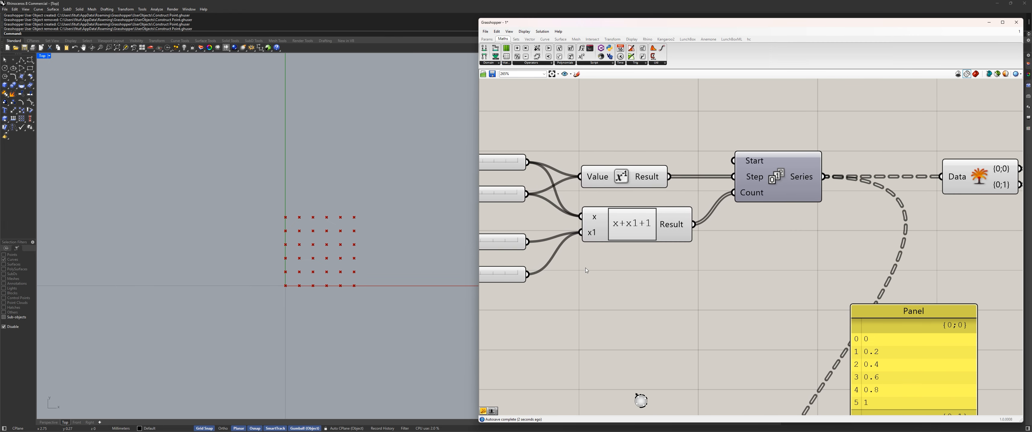
{"action": "right_click_drag", "start_coordinate": [500, 164], "coordinate": [644, 179]}
{"action": "right_click_drag", "start_coordinate": [786, 227], "coordinate": [626, 209]}
{"action": "left_click_drag", "start_coordinate": [886, 335], "coordinate": [936, 262]}
{"action": "scroll", "coordinate": [844, 244], "scroll_direction": "down", "scroll_amount": 2}
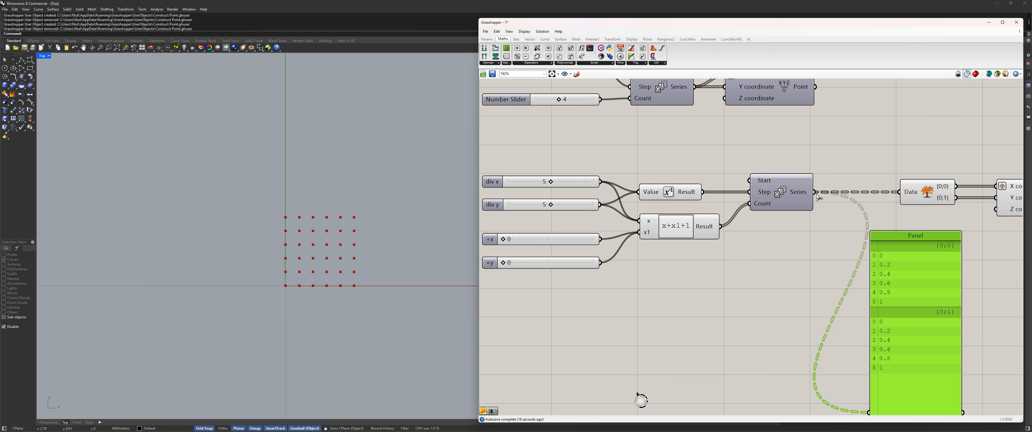
{"action": "left_click_drag", "start_coordinate": [814, 192], "coordinate": [867, 412]}
{"action": "right_click_drag", "start_coordinate": [944, 303], "coordinate": [826, 244]}
{"action": "left_click_drag", "start_coordinate": [826, 245], "coordinate": [850, 250]}
Step: Shift the Explode Tree and Construct Point components together farther right, leaving more space after the Series component
{"action": "left_click_drag", "start_coordinate": [975, 162], "coordinate": [783, 121]}
{"action": "left_click_drag", "start_coordinate": [926, 135], "coordinate": [931, 137]}
{"action": "right_click_drag", "start_coordinate": [821, 139], "coordinate": [737, 170]}
{"action": "left_click_drag", "start_coordinate": [851, 164], "coordinate": [896, 163]}
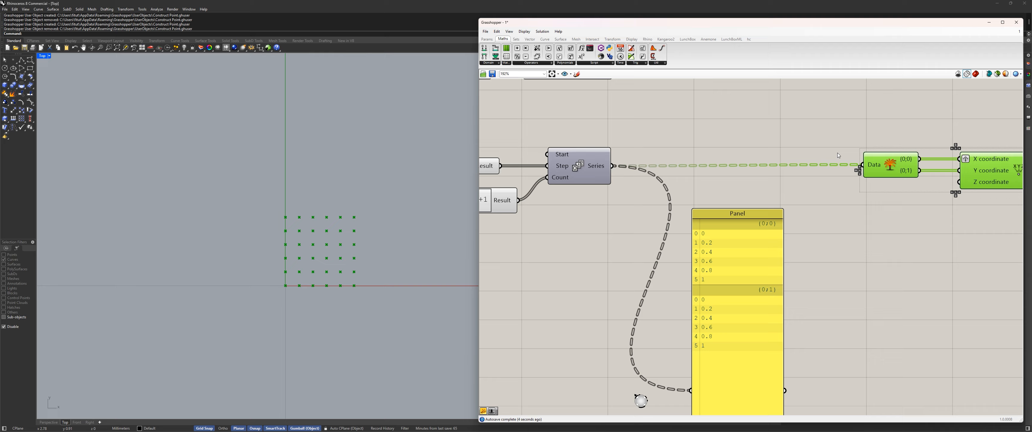
{"action": "left_click", "coordinate": [838, 152]}
{"action": "right_click_drag", "start_coordinate": [711, 133], "coordinate": [791, 144]}
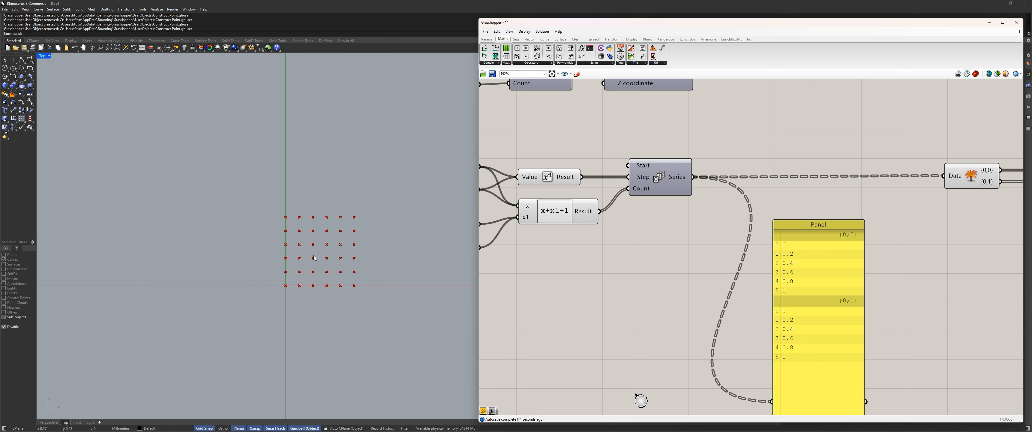
{"action": "scroll", "coordinate": [332, 260], "scroll_direction": "down", "scroll_amount": 3}
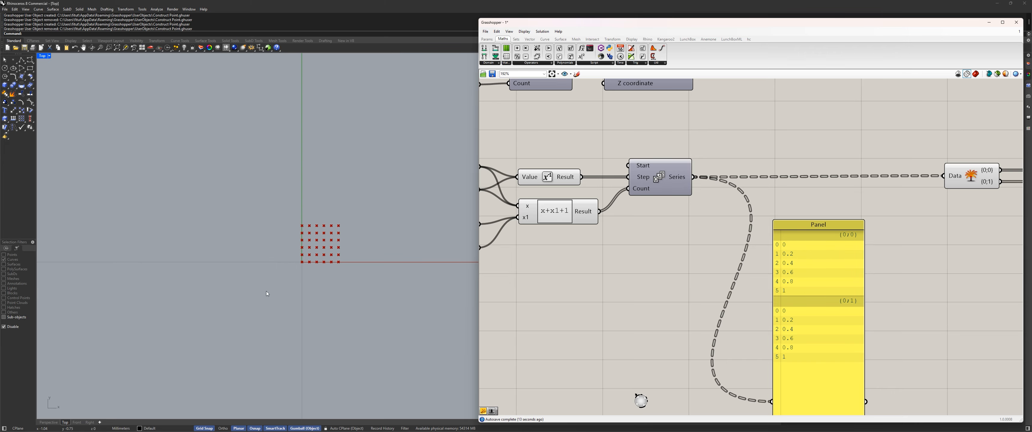
{"action": "scroll", "coordinate": [267, 294], "scroll_direction": "up", "scroll_amount": 3}
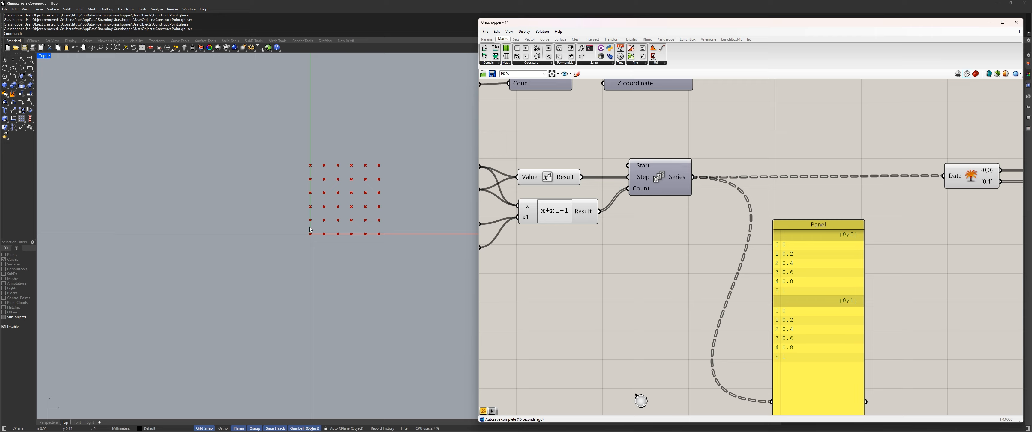
{"action": "right_click_drag", "start_coordinate": [364, 242], "coordinate": [327, 302]}
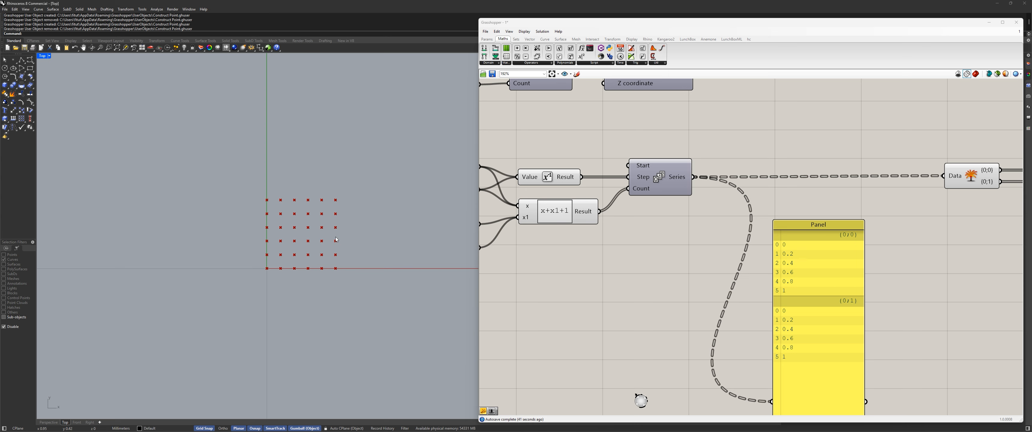
Step: Move the Series data Panel down and add an Expression component between the Panel and the Explode Tree
{"action": "right_click_drag", "start_coordinate": [977, 221], "coordinate": [880, 218]}
{"action": "left_click_drag", "start_coordinate": [707, 279], "coordinate": [707, 358]}
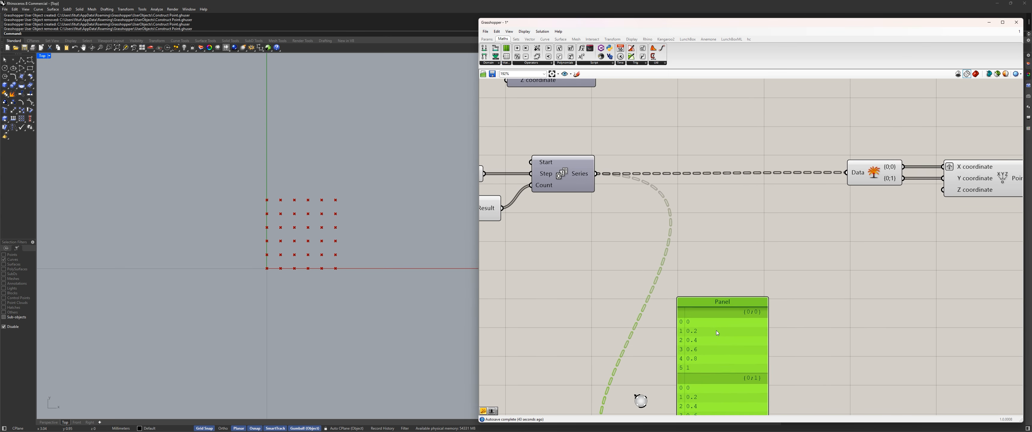
{"action": "double_click", "coordinate": [781, 235]}
{"action": "type", "text": "expre"}
{"action": "key", "text": "Return"}
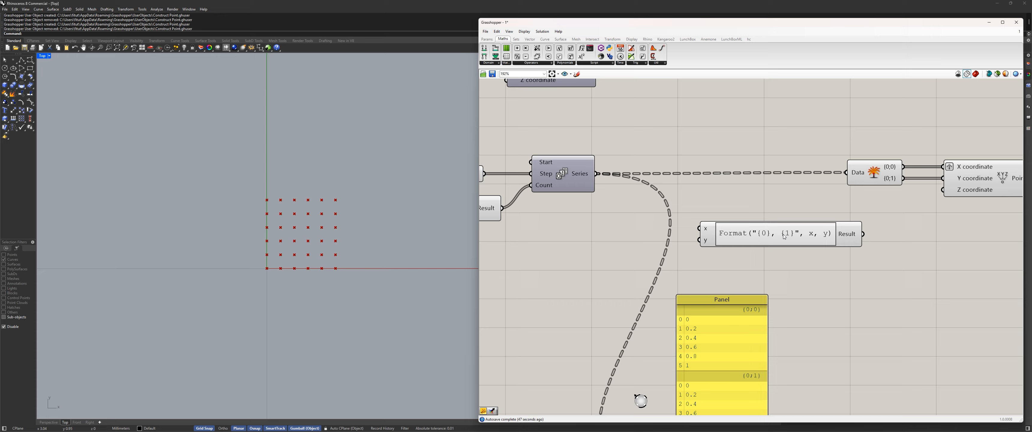
Step: Move the data Panel up under the Series output and place the Expression component to its right, below the Explode Tree
{"action": "right_click_drag", "start_coordinate": [764, 232], "coordinate": [784, 198]}
{"action": "left_click_drag", "start_coordinate": [777, 207], "coordinate": [774, 188]}
{"action": "left_click_drag", "start_coordinate": [735, 308], "coordinate": [675, 207]}
{"action": "left_click", "coordinate": [757, 187]}
{"action": "left_click_drag", "start_coordinate": [758, 188], "coordinate": [790, 186]}
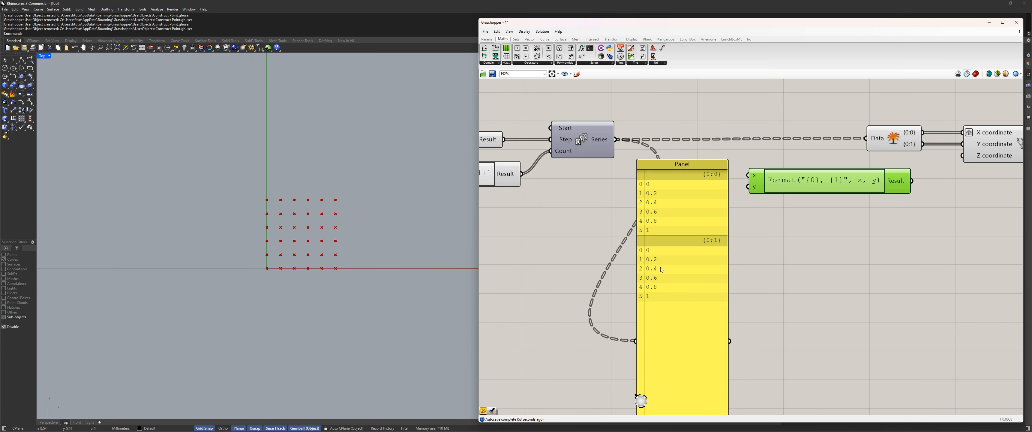
Step: Set the +y slider to 2 to give the grid extra rows
{"action": "right_click_drag", "start_coordinate": [536, 250], "coordinate": [721, 239]}
{"action": "scroll", "coordinate": [720, 240], "scroll_direction": "down", "scroll_amount": 2}
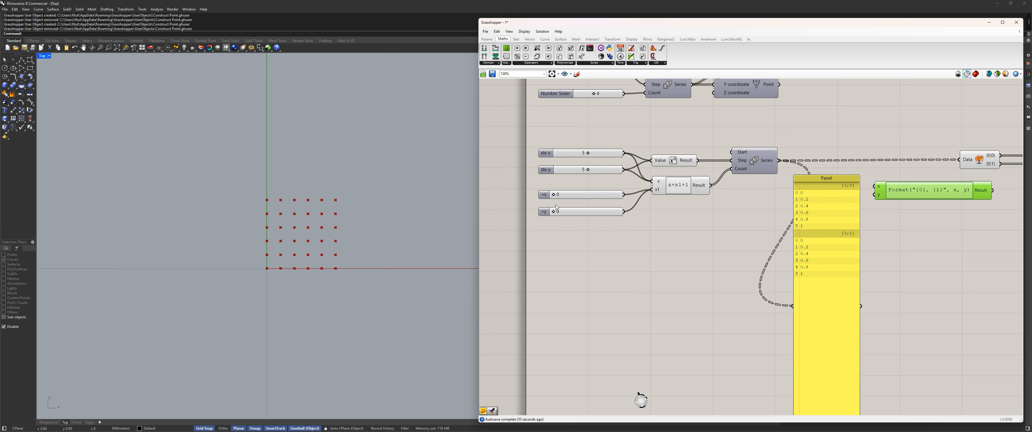
{"action": "scroll", "coordinate": [556, 208], "scroll_direction": "up", "scroll_amount": 1}
{"action": "left_click_drag", "start_coordinate": [526, 209], "coordinate": [547, 212]}
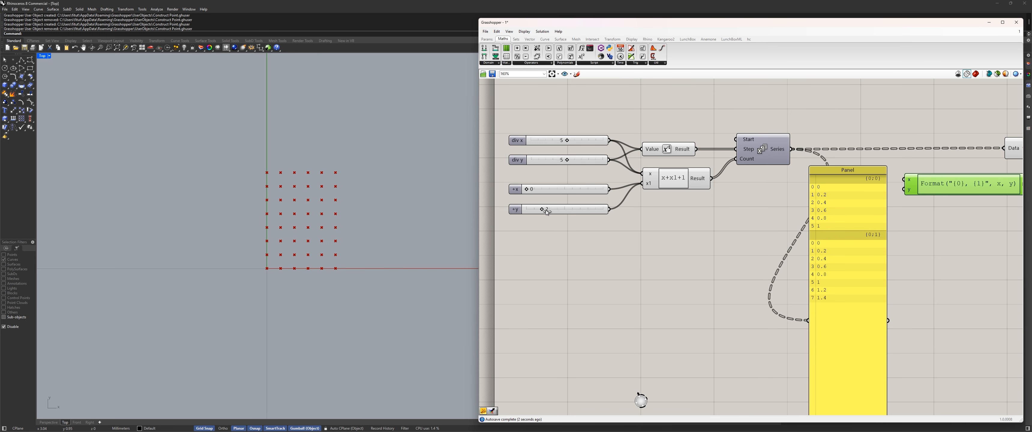
{"action": "mouse_move", "coordinate": [680, 249]}
{"action": "right_mouse_down"}
{"action": "mouse_move", "coordinate": [610, 246]}
{"action": "mouse_move", "coordinate": [678, 254]}
{"action": "right_mouse_up"}
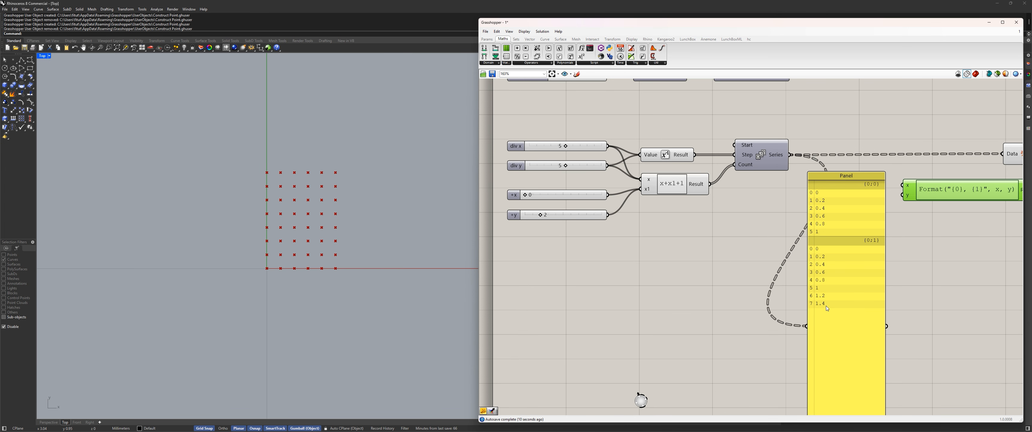
Step: Shift the data Panel slightly left and replace the new component's Format expression with a formula beginning x-
{"action": "right_click_drag", "start_coordinate": [739, 253], "coordinate": [645, 270]}
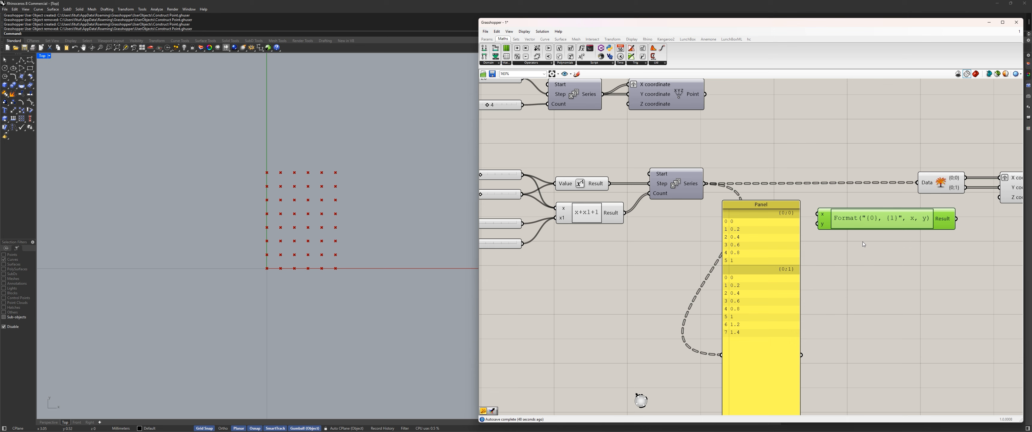
{"action": "left_click_drag", "start_coordinate": [786, 244], "coordinate": [770, 247]}
{"action": "left_click_drag", "start_coordinate": [867, 218], "coordinate": [775, 237]}
{"action": "double_click", "coordinate": [864, 229]}
{"action": "type", "text": "x-"}
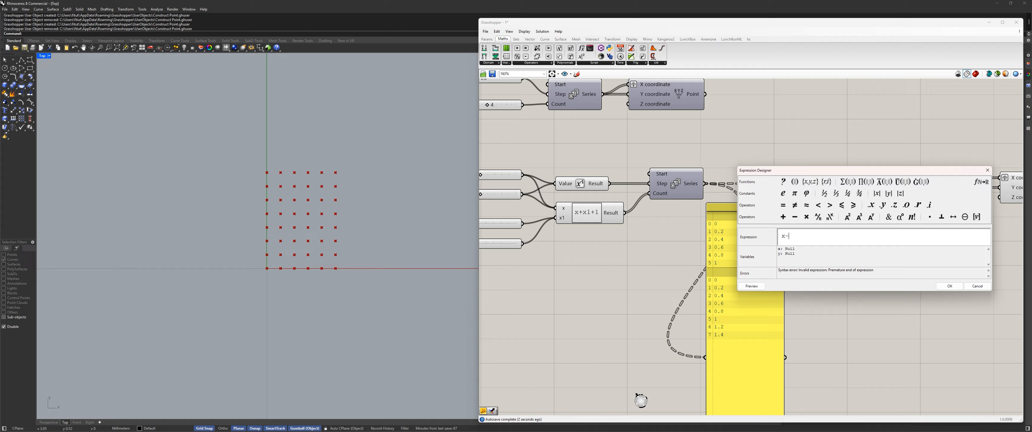
Step: Complete the new Expression component's formula as x-0.5*y and confirm it
{"action": "type", "text": "0.5*y"}
{"action": "left_click", "coordinate": [949, 286]}
{"action": "scroll", "coordinate": [882, 244], "scroll_direction": "up", "scroll_amount": 5}
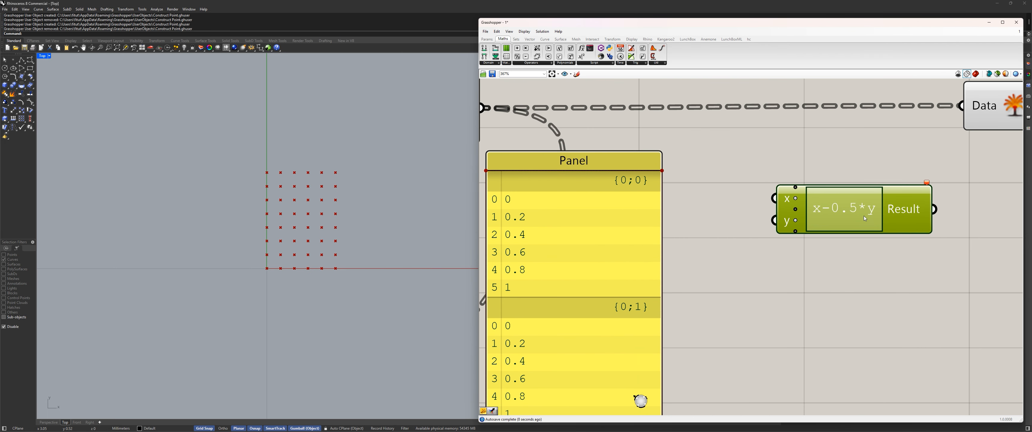
{"action": "double_click", "coordinate": [803, 223]}
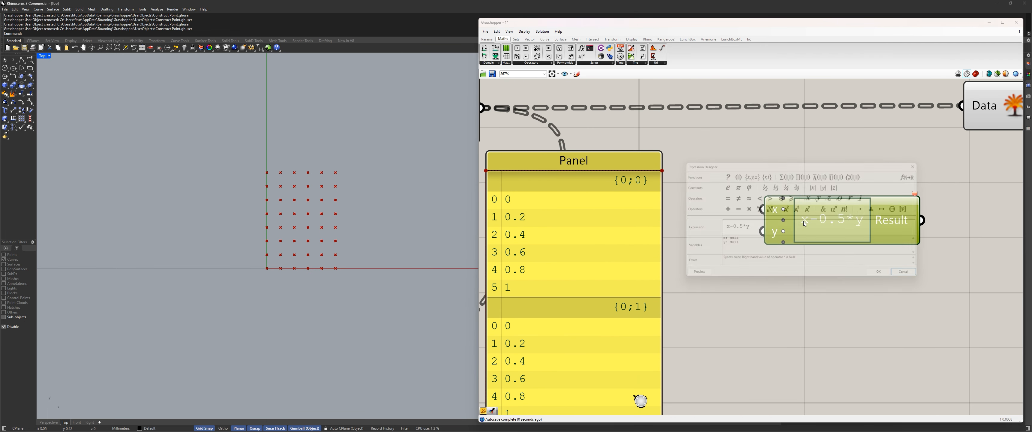
{"action": "double_click", "coordinate": [769, 230]}
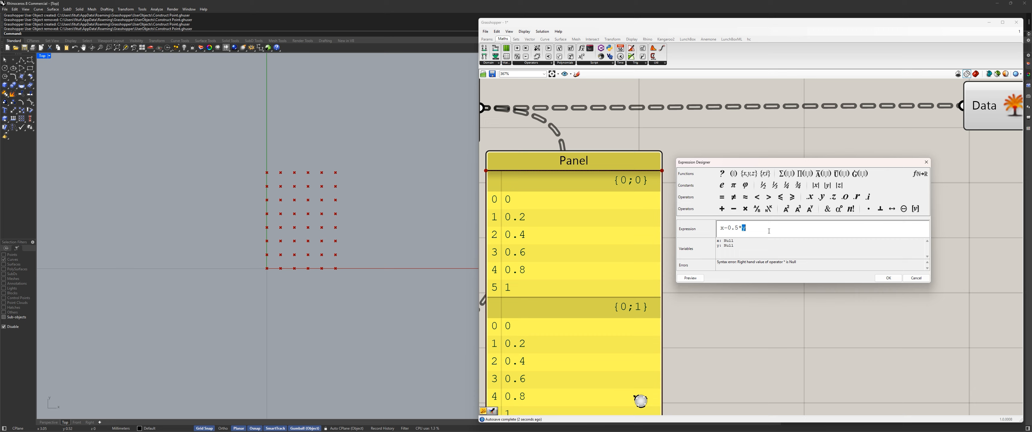
{"action": "left_click", "coordinate": [916, 278]}
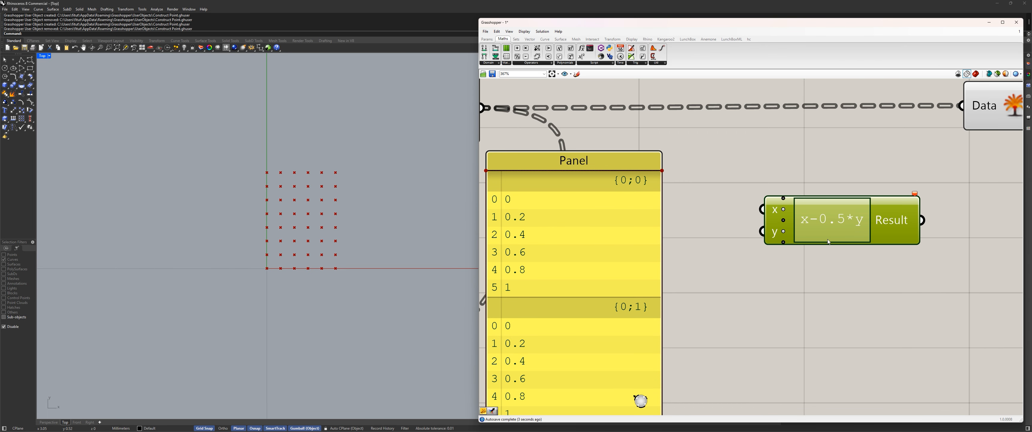
Step: Connect the Series output of the lower grid definition to the x input of the x-0.5*y expression
{"action": "scroll", "coordinate": [805, 225], "scroll_direction": "down", "scroll_amount": 2}
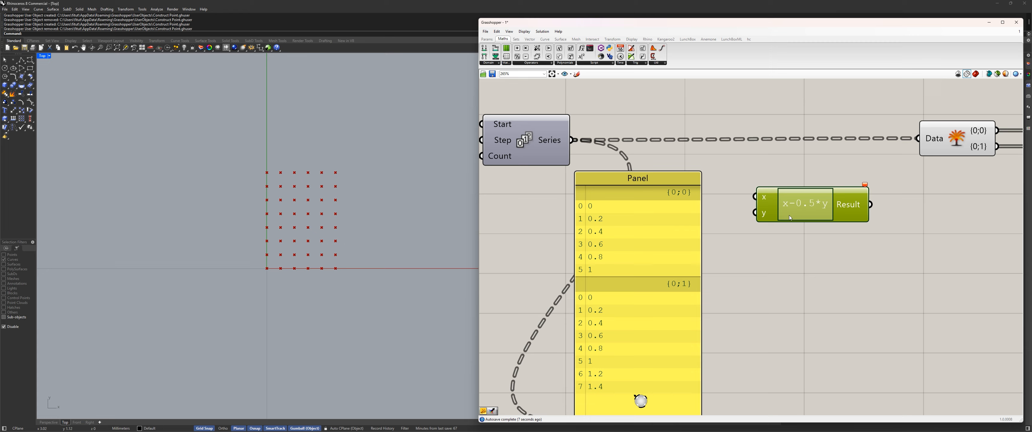
{"action": "scroll", "coordinate": [789, 215], "scroll_direction": "down", "scroll_amount": 2}
{"action": "scroll", "coordinate": [783, 207], "scroll_direction": "up", "scroll_amount": 1}
{"action": "left_click", "coordinate": [694, 230]}
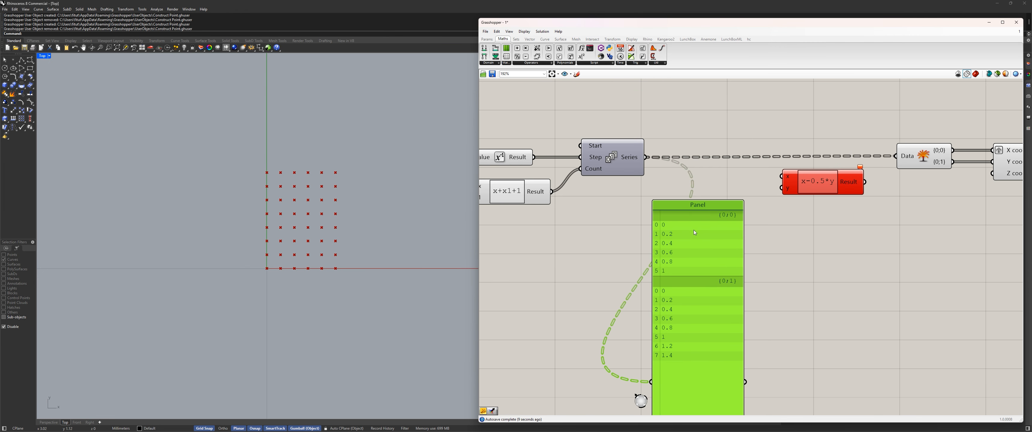
{"action": "left_click", "coordinate": [732, 178]}
{"action": "right_click_drag", "start_coordinate": [711, 185], "coordinate": [715, 207]}
{"action": "left_click_drag", "start_coordinate": [689, 238], "coordinate": [687, 222]}
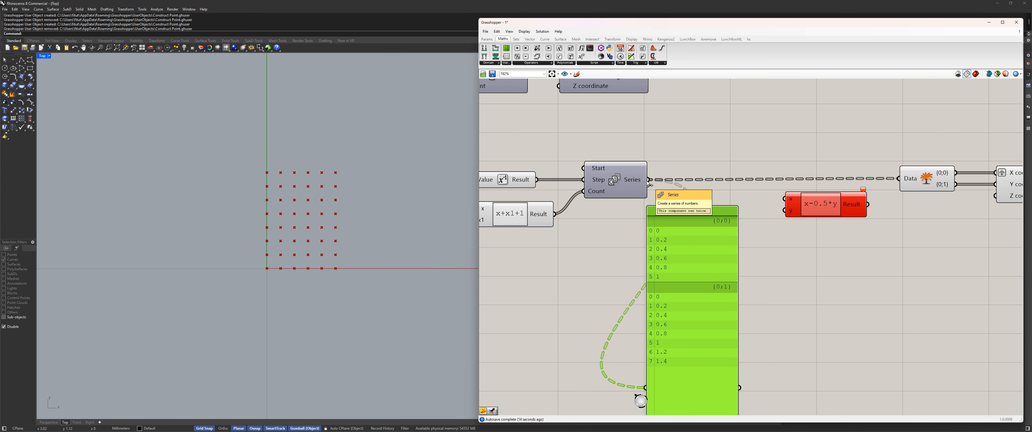
{"action": "left_click_drag", "start_coordinate": [648, 180], "coordinate": [784, 198]}
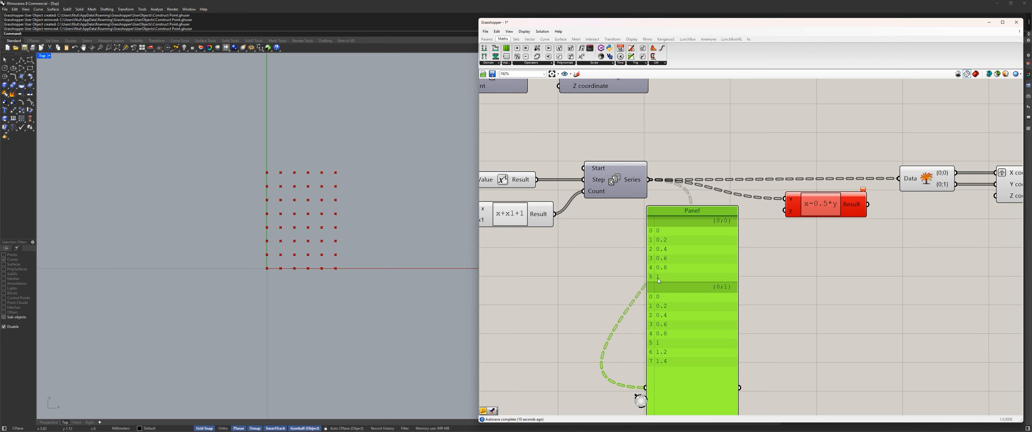
Step: Shorten the panel listing the Series values and move it into the free space below the Series component
{"action": "right_click_drag", "start_coordinate": [612, 265], "coordinate": [621, 242]}
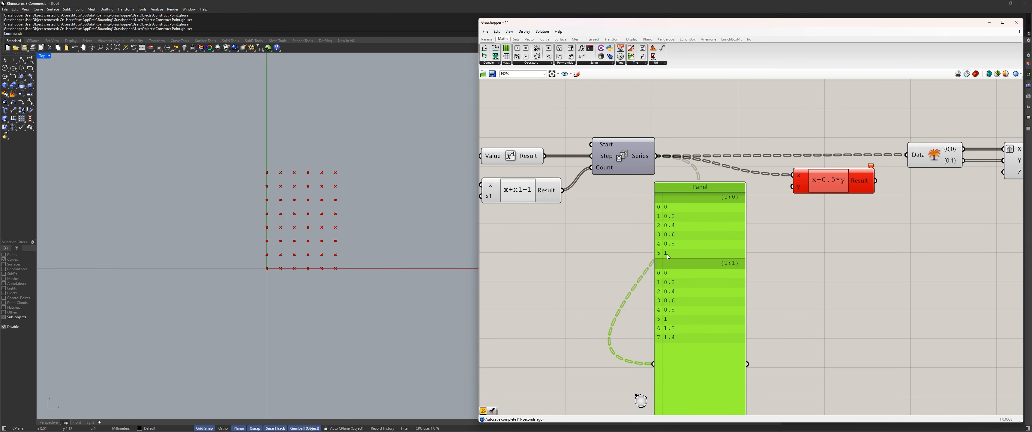
{"action": "scroll", "coordinate": [555, 231], "scroll_direction": "down", "scroll_amount": 2}
{"action": "right_click_drag", "start_coordinate": [556, 231], "coordinate": [669, 226]}
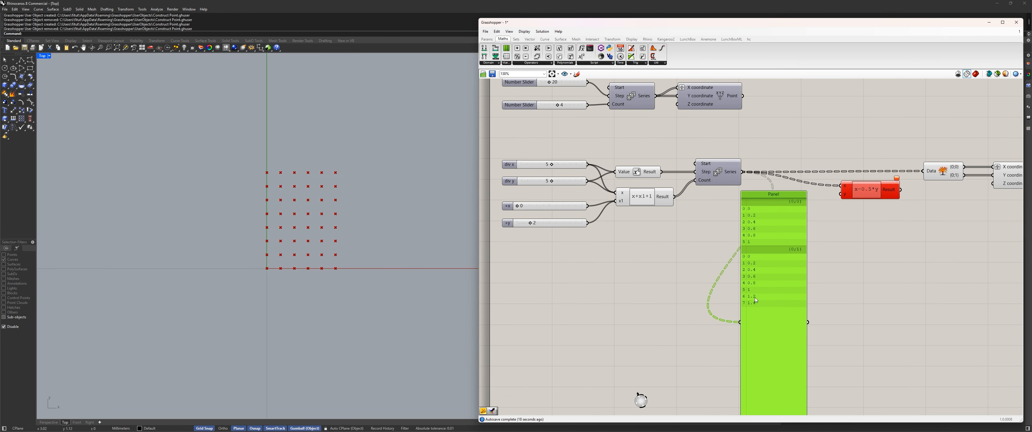
{"action": "left_click_drag", "start_coordinate": [774, 262], "coordinate": [740, 267]}
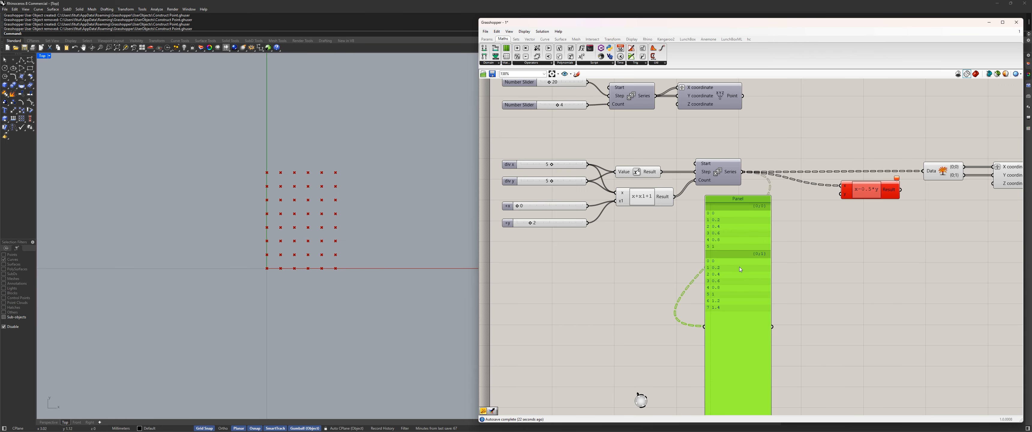
{"action": "left_click_drag", "start_coordinate": [750, 196], "coordinate": [734, 303]}
{"action": "left_click_drag", "start_coordinate": [733, 307], "coordinate": [725, 213]}
{"action": "left_click", "coordinate": [730, 368]}
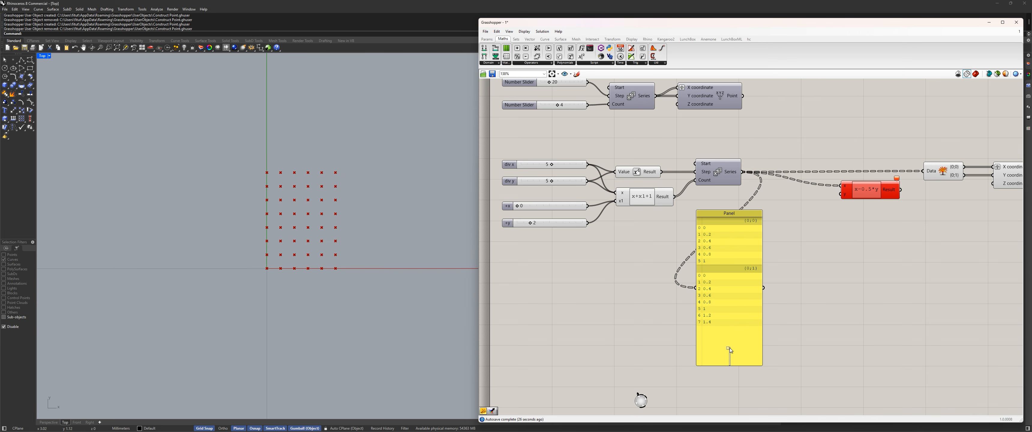
{"action": "left_click_drag", "start_coordinate": [730, 365], "coordinate": [727, 334]}
{"action": "left_click_drag", "start_coordinate": [730, 276], "coordinate": [710, 295]}
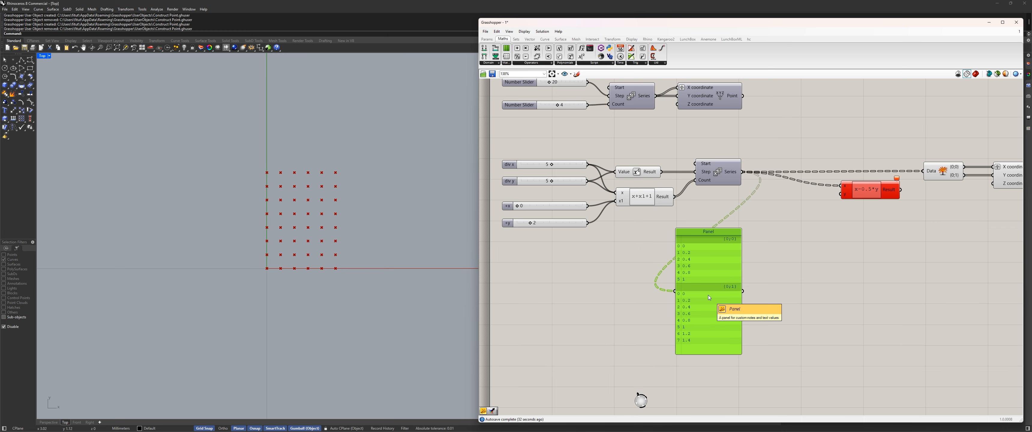
{"action": "mouse_move", "coordinate": [710, 288]}
{"action": "left_mouse_down"}
{"action": "mouse_move", "coordinate": [732, 282]}
{"action": "mouse_move", "coordinate": [720, 278]}
{"action": "left_mouse_up"}
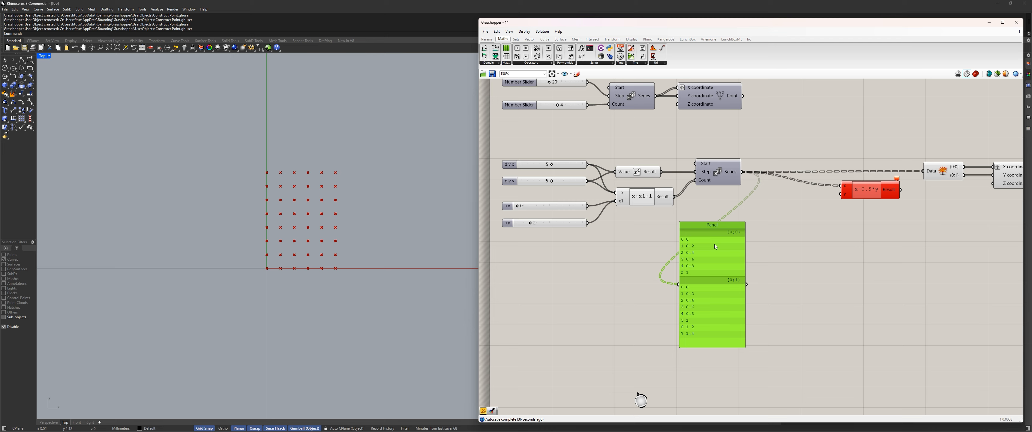
Step: Add a List Item component between the Series values panel and the x-0.5*y expression
{"action": "left_click", "coordinate": [516, 39]}
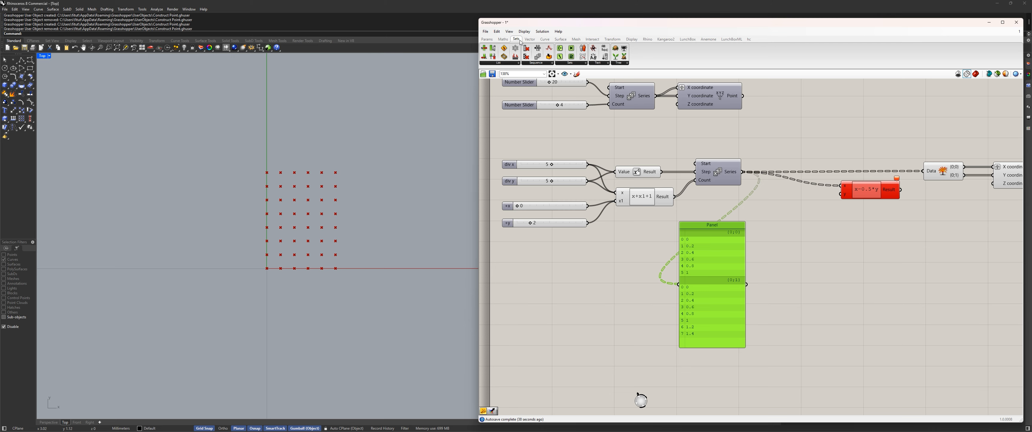
{"action": "left_click", "coordinate": [497, 65]}
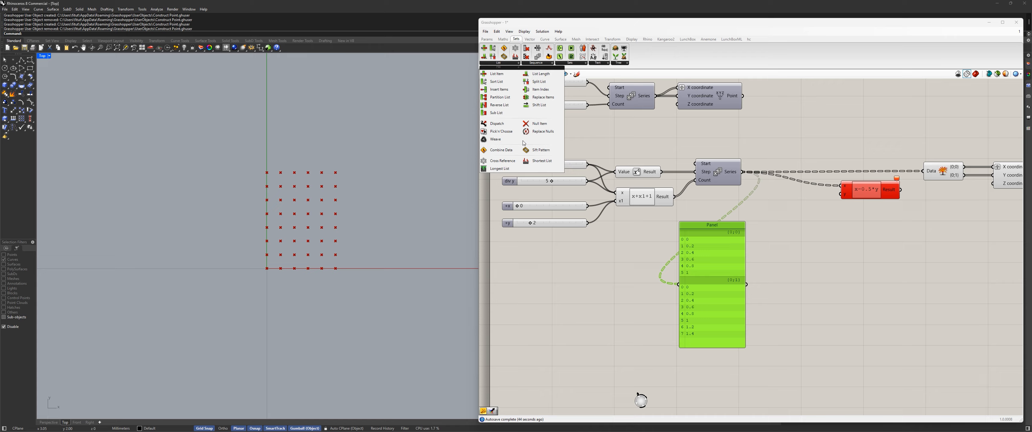
{"action": "left_click", "coordinate": [619, 63]}
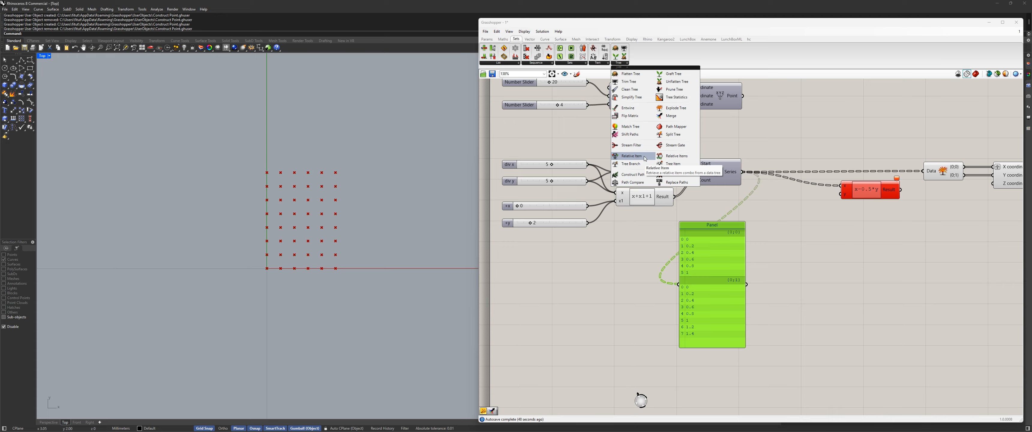
{"action": "left_click", "coordinate": [499, 63]}
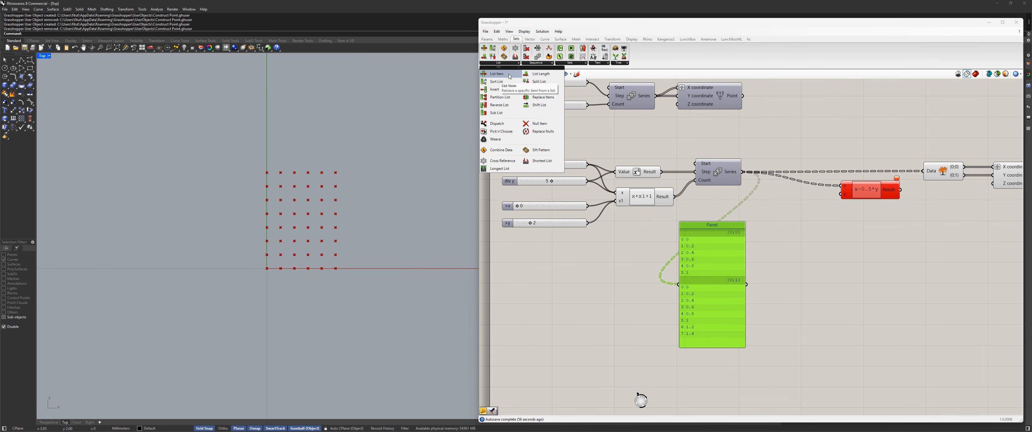
{"action": "left_click_drag", "start_coordinate": [491, 76], "coordinate": [801, 270]}
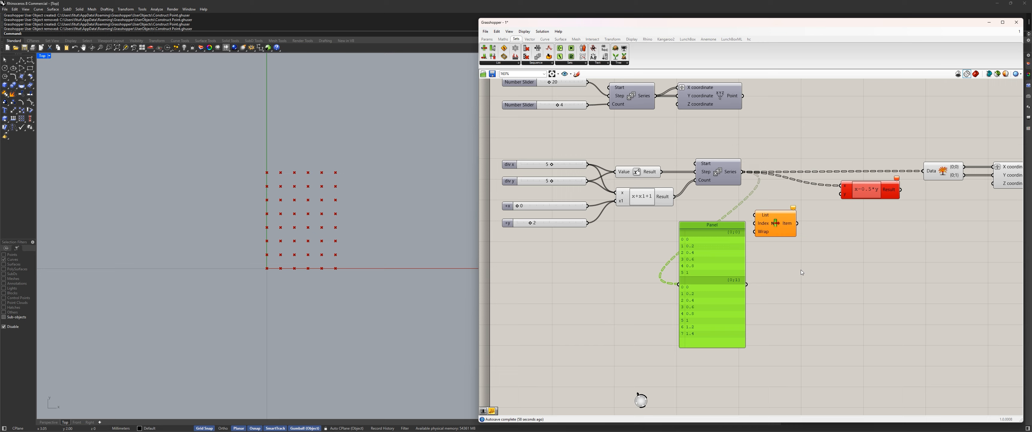
{"action": "scroll", "coordinate": [800, 270], "scroll_direction": "up", "scroll_amount": 3}
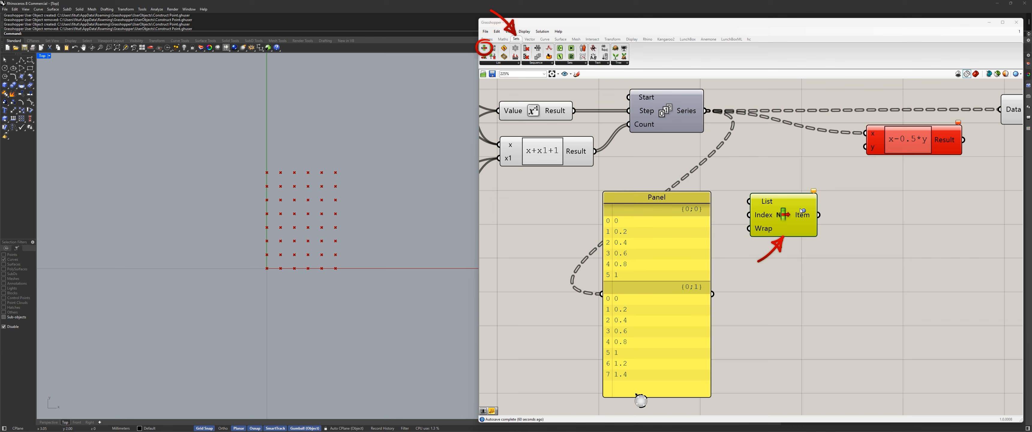
{"action": "mouse_move", "coordinate": [792, 227]}
{"action": "left_mouse_down"}
{"action": "mouse_move", "coordinate": [816, 256]}
{"action": "mouse_move", "coordinate": [809, 231]}
{"action": "left_mouse_up"}
{"action": "left_click", "coordinate": [730, 196]}
{"action": "right_click_drag", "start_coordinate": [730, 196], "coordinate": [762, 227]}
{"action": "left_click_drag", "start_coordinate": [823, 243], "coordinate": [809, 215]}
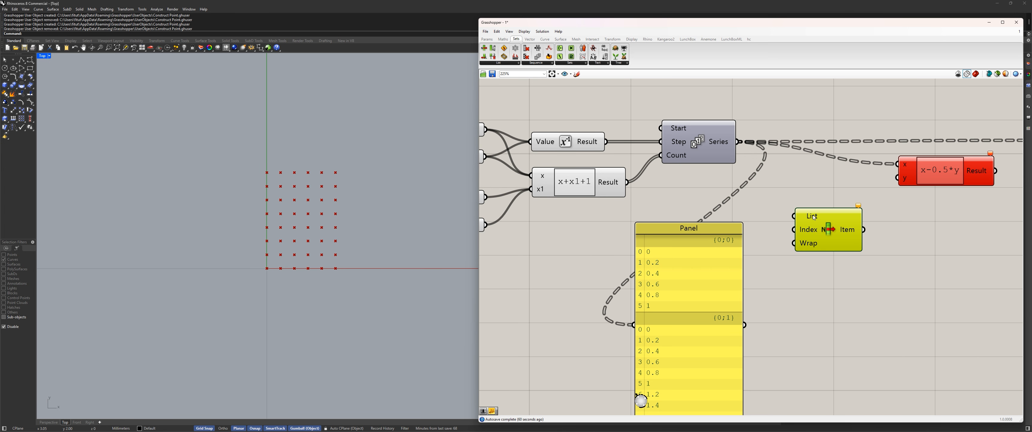
Step: Connect the Series output to the List input of the List Item component
{"action": "right_click_drag", "start_coordinate": [715, 255], "coordinate": [748, 175]}
{"action": "mouse_move", "coordinate": [755, 149]}
{"action": "left_mouse_down"}
{"action": "mouse_move", "coordinate": [736, 160]}
{"action": "mouse_move", "coordinate": [744, 145]}
{"action": "left_mouse_up"}
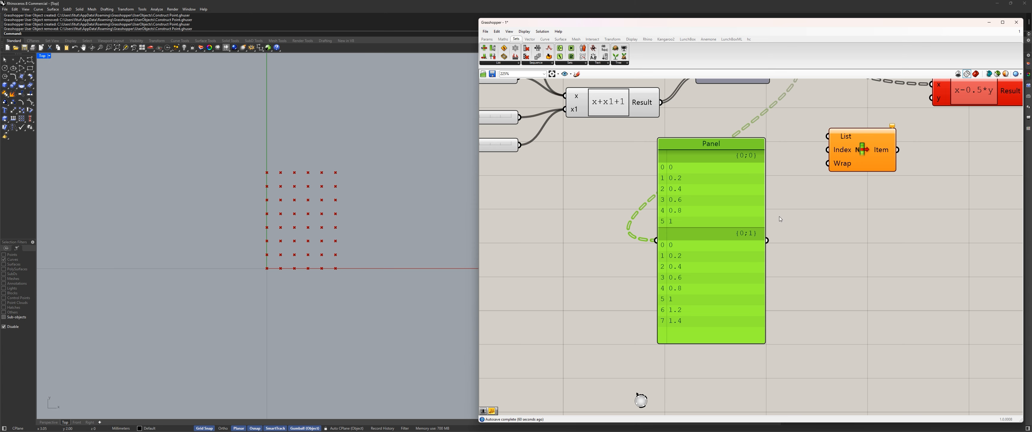
{"action": "right_click_drag", "start_coordinate": [780, 219], "coordinate": [742, 242]}
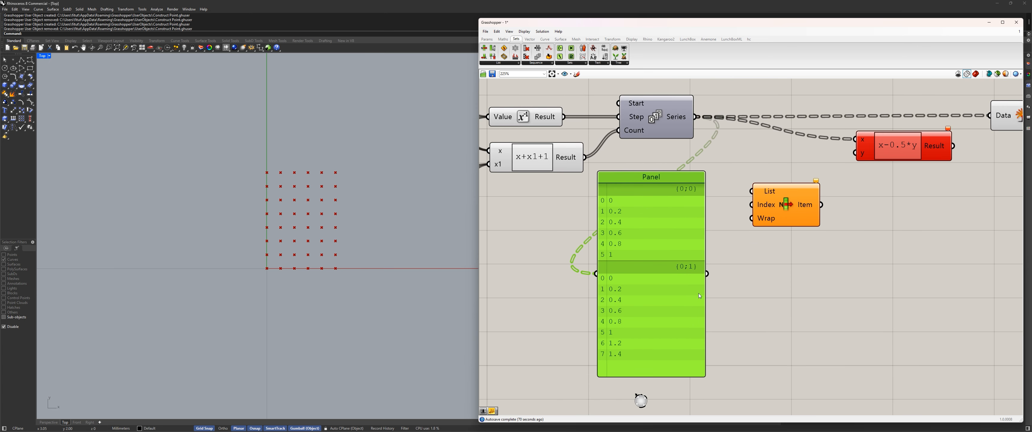
{"action": "left_click_drag", "start_coordinate": [783, 216], "coordinate": [781, 215]}
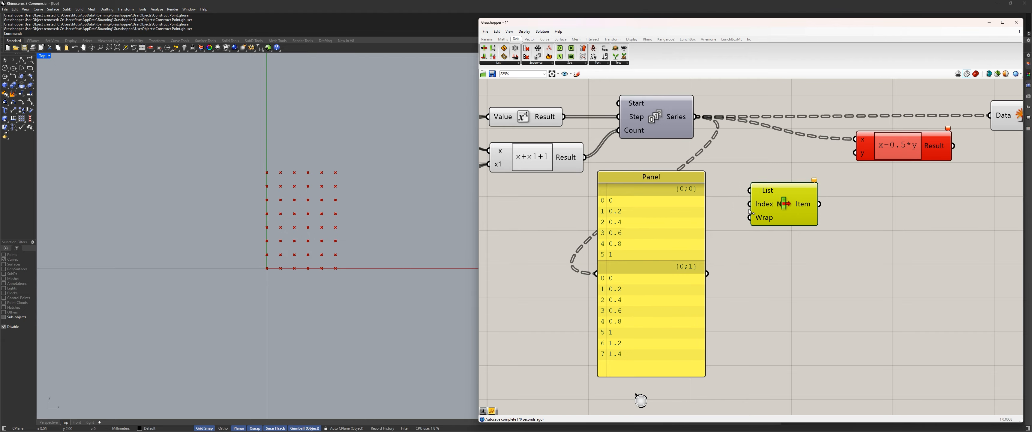
{"action": "left_click_drag", "start_coordinate": [697, 117], "coordinate": [749, 190]}
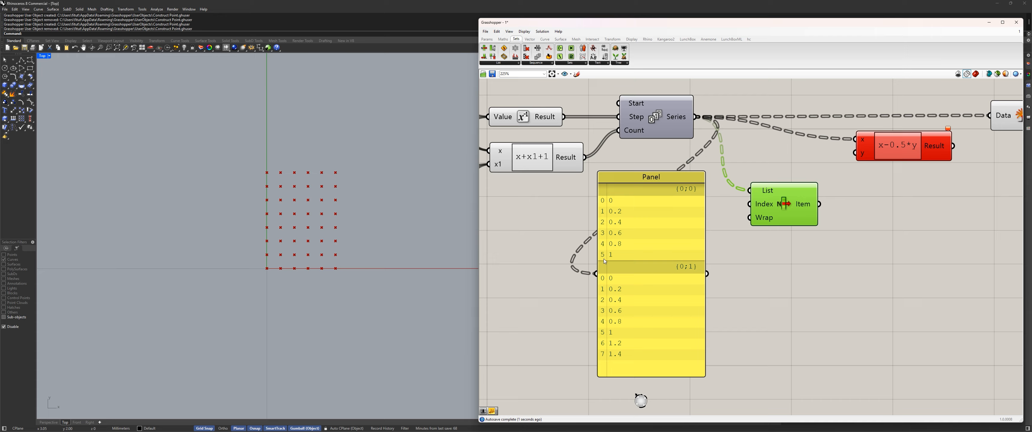
Step: Move the Series values panel aside and add a new panel containing 5 near the List Item component
{"action": "left_click_drag", "start_coordinate": [604, 259], "coordinate": [553, 255]}
{"action": "double_click", "coordinate": [706, 260]}
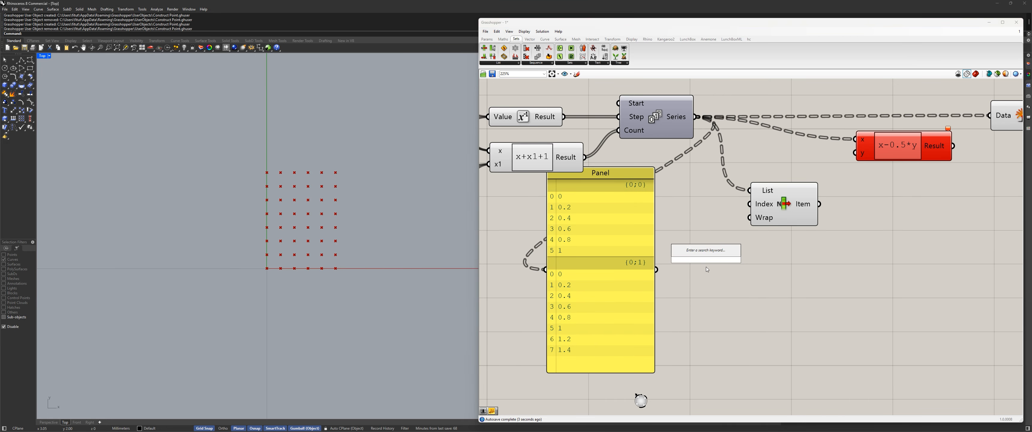
{"action": "type", "text": "panel"}
{"action": "key", "text": "Return"}
{"action": "double_click", "coordinate": [707, 269]}
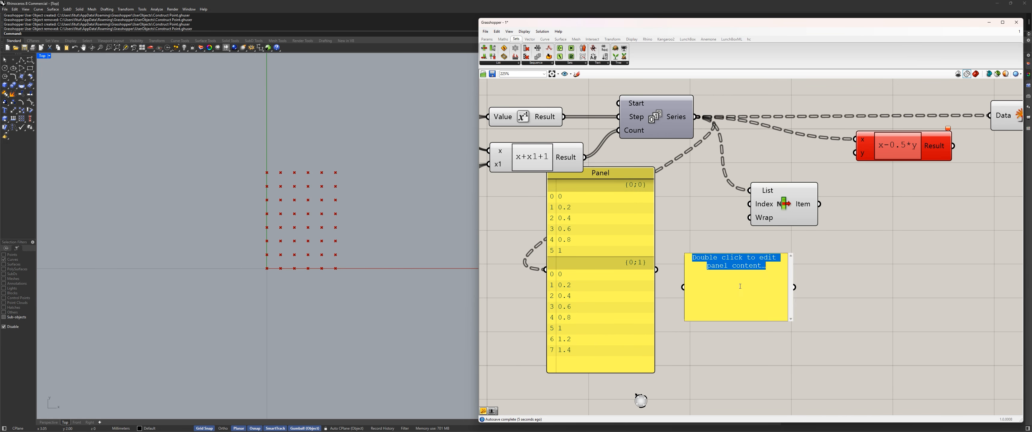
{"action": "type", "text": "5"}
Step: Connect the panel containing 5 to List Item's Index input, placing it just before the component and shrinking it
{"action": "left_click_drag", "start_coordinate": [739, 281], "coordinate": [752, 206]}
{"action": "key", "text": "ctrl+z"}
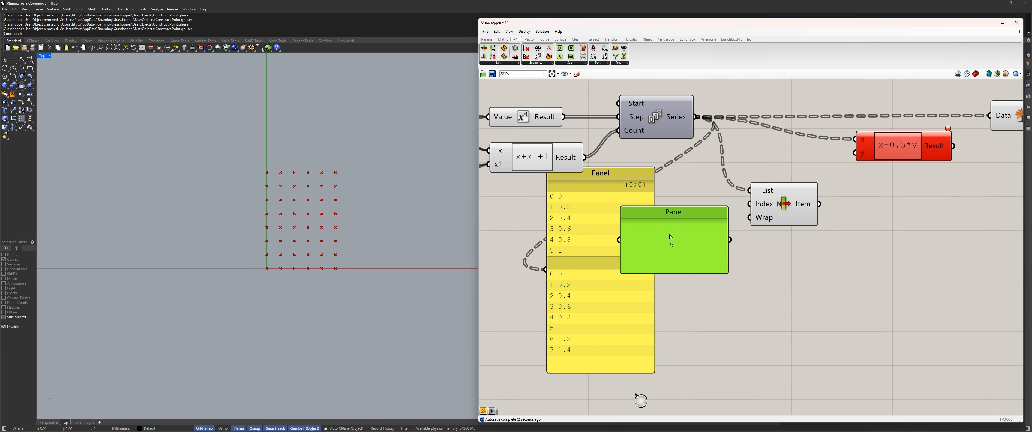
{"action": "key", "text": "ctrl+z"}
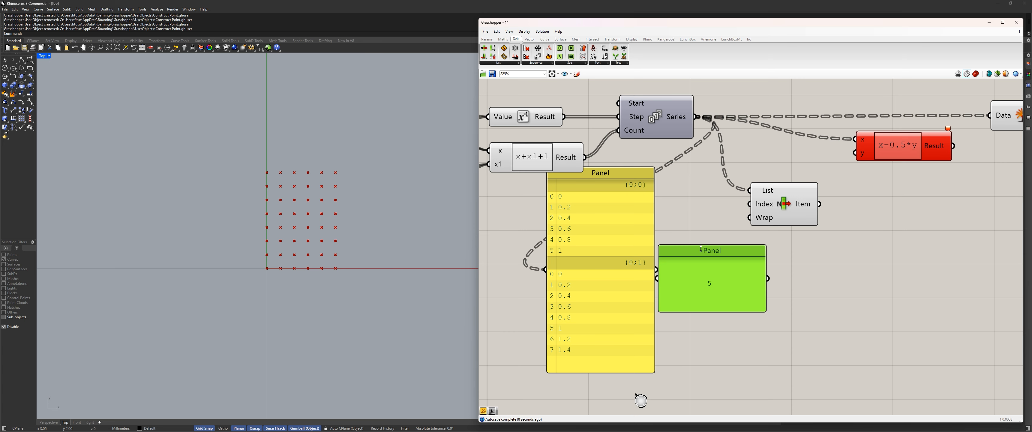
{"action": "left_click_drag", "start_coordinate": [701, 250], "coordinate": [643, 191]}
{"action": "left_click_drag", "start_coordinate": [743, 215], "coordinate": [749, 204]}
{"action": "left_click_drag", "start_coordinate": [681, 220], "coordinate": [708, 205]}
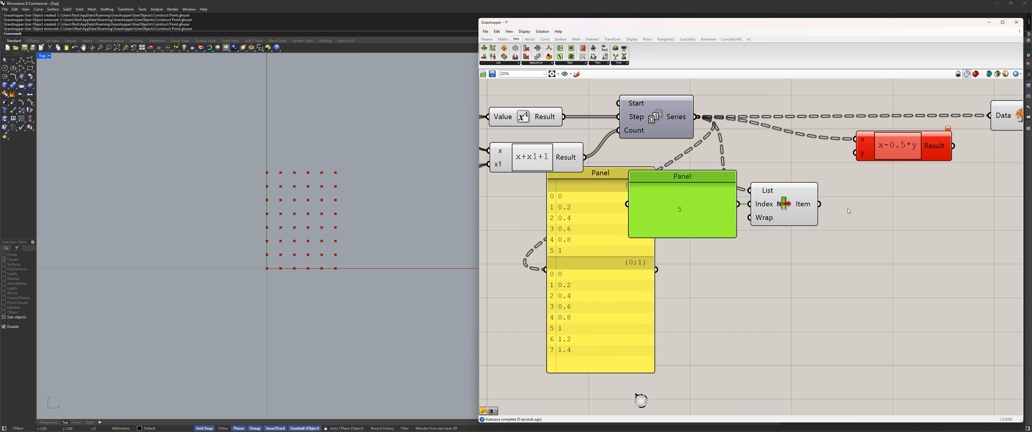
{"action": "left_click_drag", "start_coordinate": [736, 238], "coordinate": [700, 207]}
Step: Add a panel after the List Item component and connect the Item output to it
{"action": "double_click", "coordinate": [898, 209]}
{"action": "type", "text": "//"}
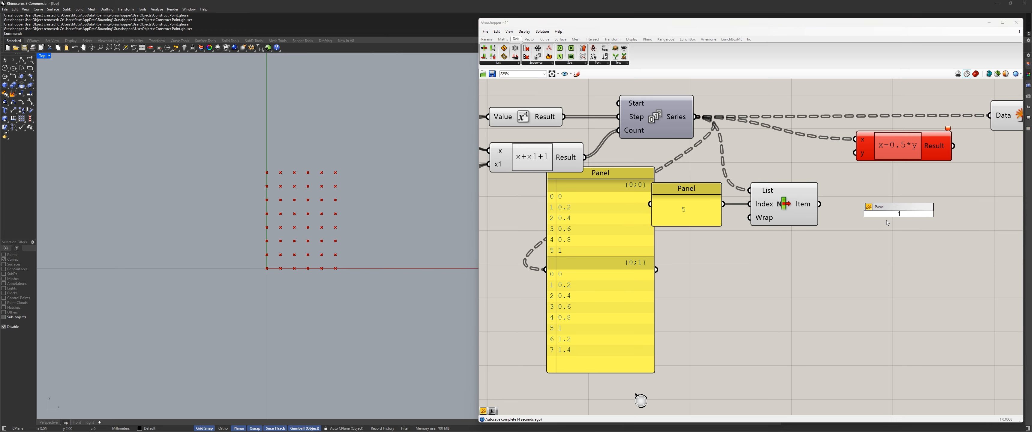
{"action": "key", "text": "Return"}
{"action": "left_click_drag", "start_coordinate": [819, 204], "coordinate": [890, 216]}
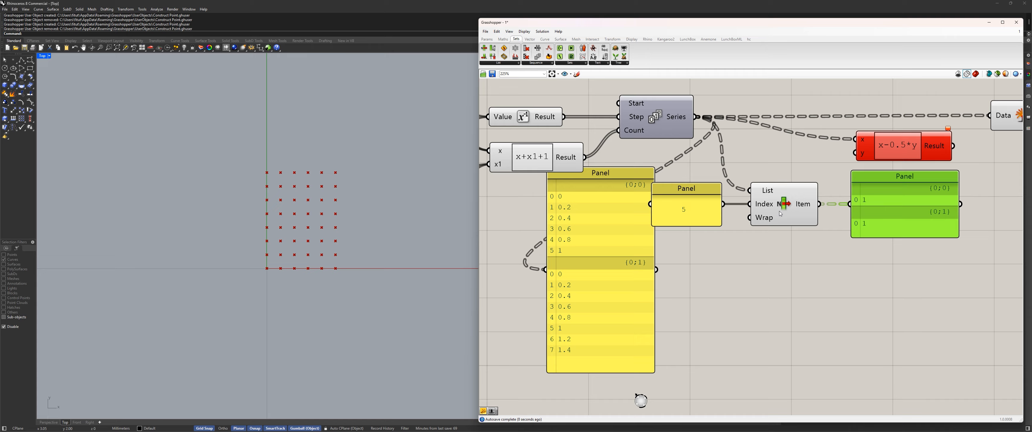
Step: Change the content of the panel feeding List Item's Index input to 6
{"action": "double_click", "coordinate": [690, 212]}
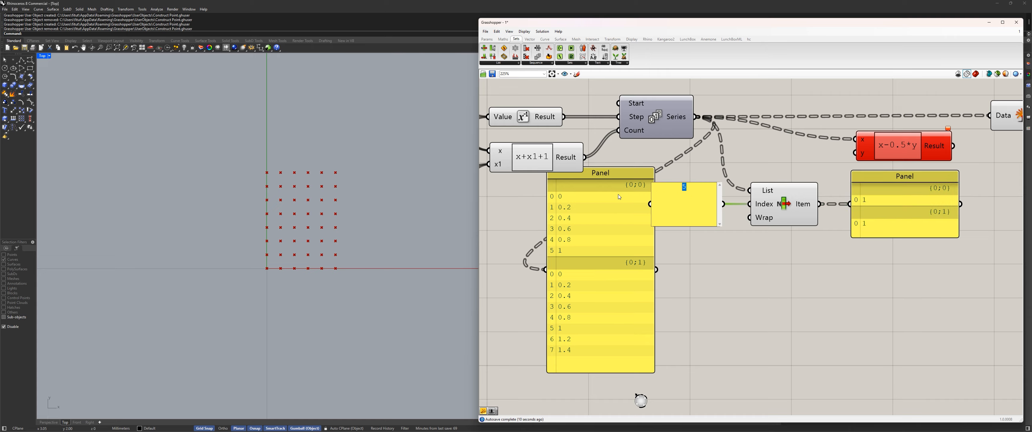
{"action": "type", "text": "6"}
{"action": "left_click", "coordinate": [719, 286]}
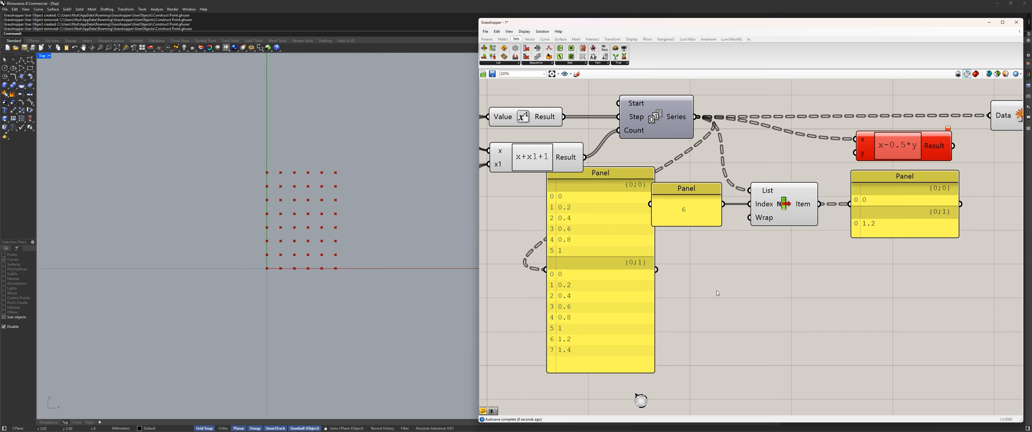
Step: Set the Wrap input of the List Item component to False
{"action": "right_click", "coordinate": [764, 220]}
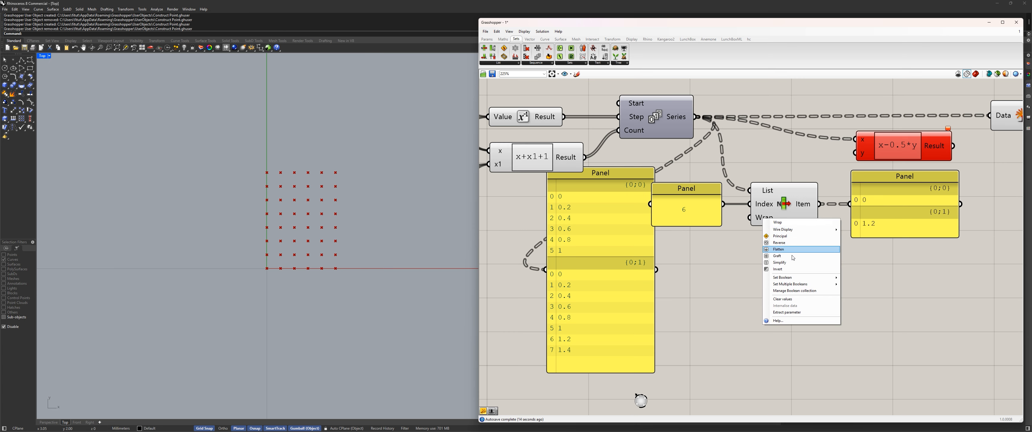
{"action": "mouse_move", "coordinate": [792, 278]}
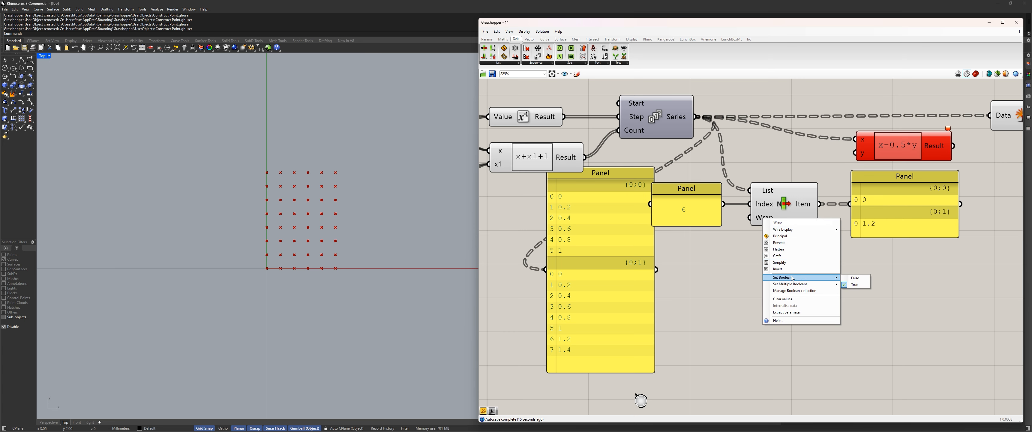
{"action": "left_click", "coordinate": [858, 280]}
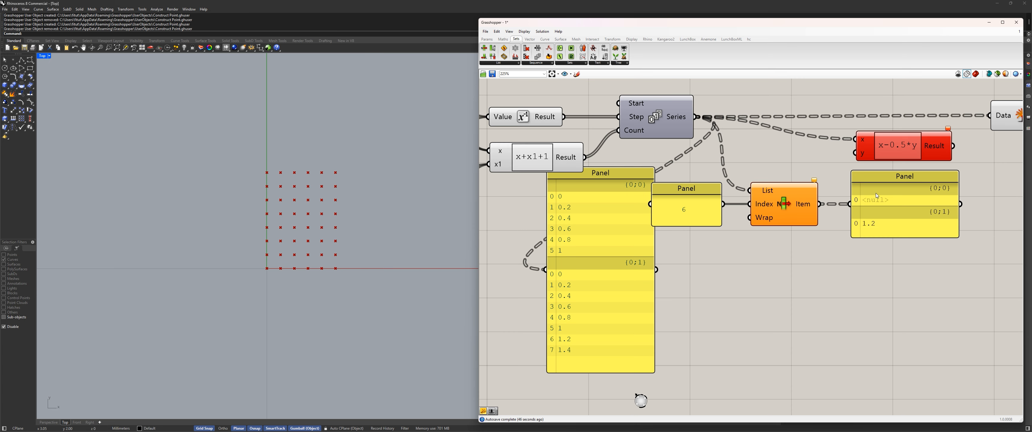
Step: Shift the List Item component and the panel containing 6 slightly away from the Series values panel
{"action": "left_click", "coordinate": [888, 190]}
{"action": "left_click_drag", "start_coordinate": [769, 194], "coordinate": [776, 195]}
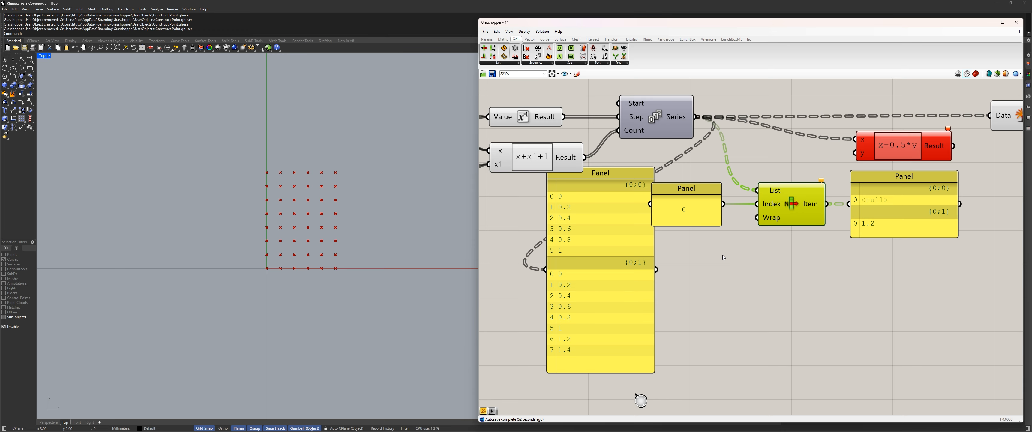
{"action": "left_click_drag", "start_coordinate": [697, 206], "coordinate": [706, 209]}
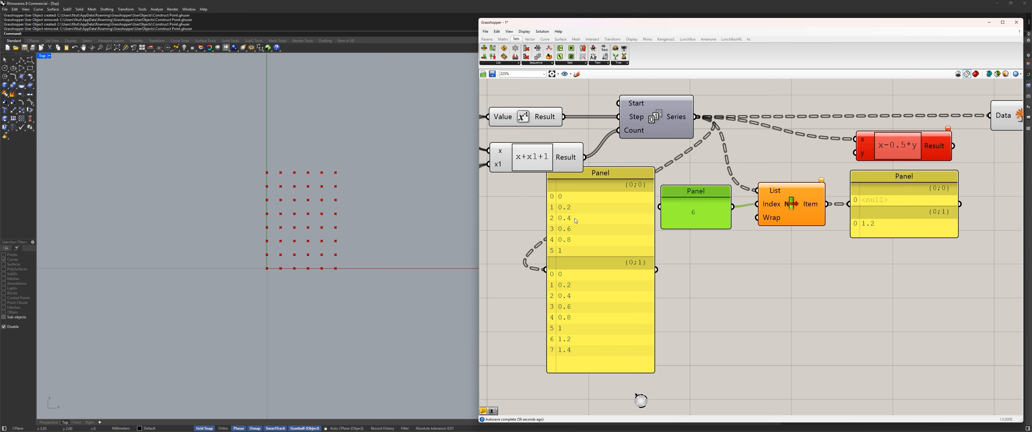
{"action": "scroll", "coordinate": [575, 220], "scroll_direction": "down", "scroll_amount": 2}
{"action": "right_click_drag", "start_coordinate": [570, 216], "coordinate": [701, 234]}
{"action": "scroll", "coordinate": [701, 233], "scroll_direction": "up", "scroll_amount": 1}
{"action": "left_click_drag", "start_coordinate": [774, 239], "coordinate": [776, 237]}
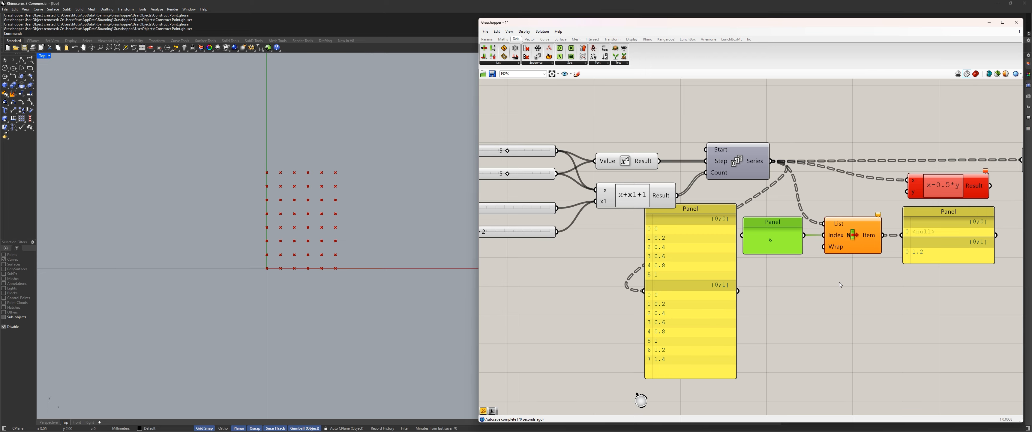
Step: Find List Length through the canvas component search and place it below the List Item component
{"action": "left_click", "coordinate": [498, 63]}
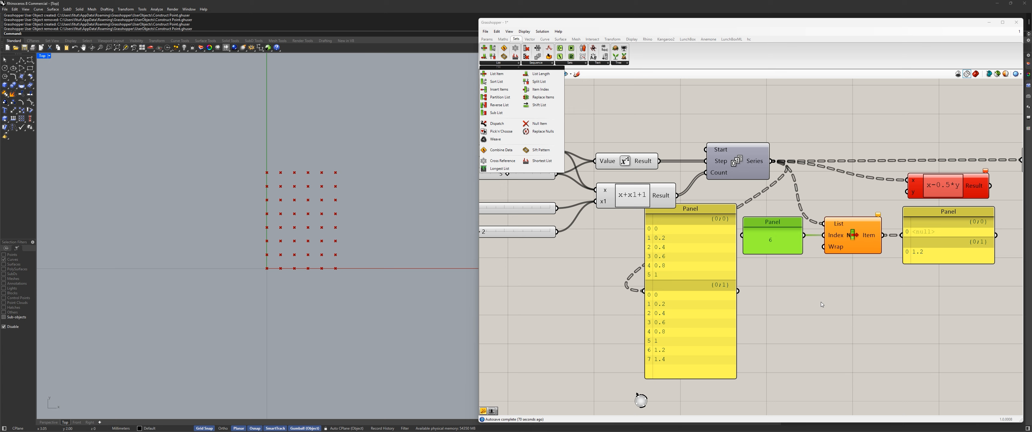
{"action": "left_click", "coordinate": [799, 283]}
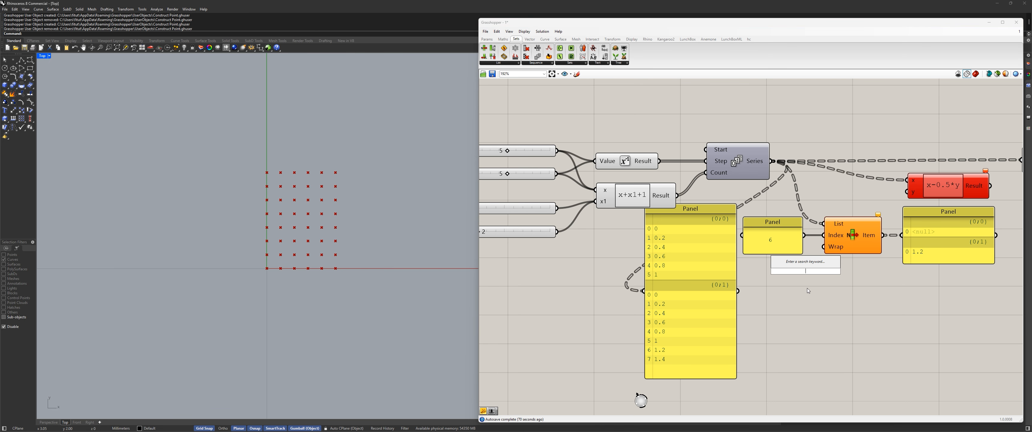
{"action": "double_click", "coordinate": [794, 291]}
{"action": "type", "text": "list leg"}
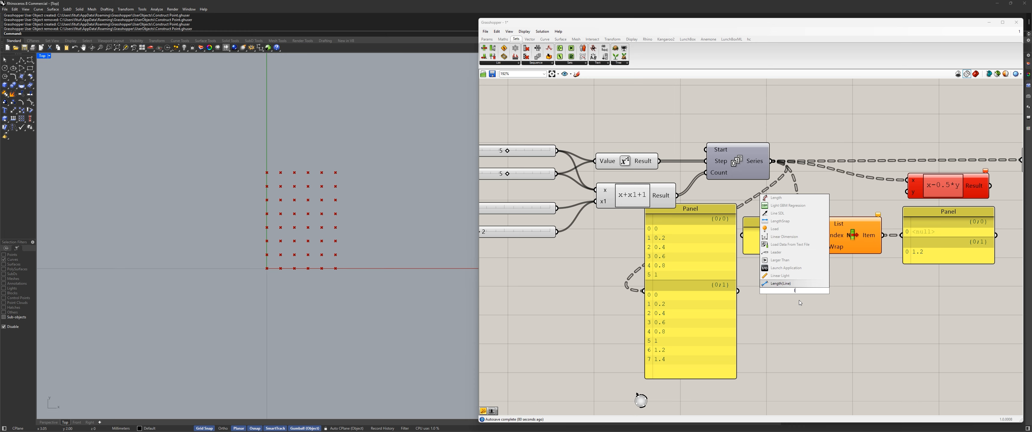
{"action": "key", "text": "Up"}
{"action": "key", "text": "Up"}
{"action": "key", "text": "Up"}
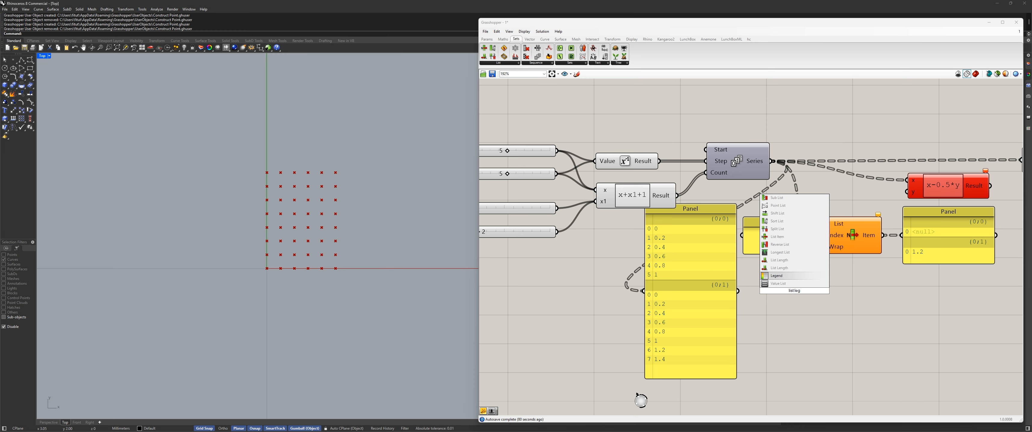
{"action": "key", "text": "Return"}
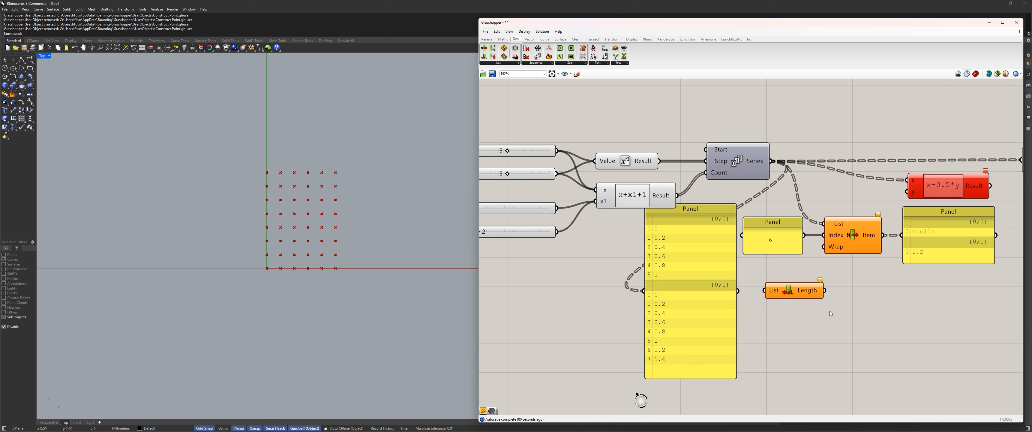
Step: Add a second List Length component with the search term ll, delete the first one, and move the remaining one below the index panel
{"action": "double_click", "coordinate": [800, 302]}
{"action": "type", "text": "ll"}
{"action": "key", "text": "Return"}
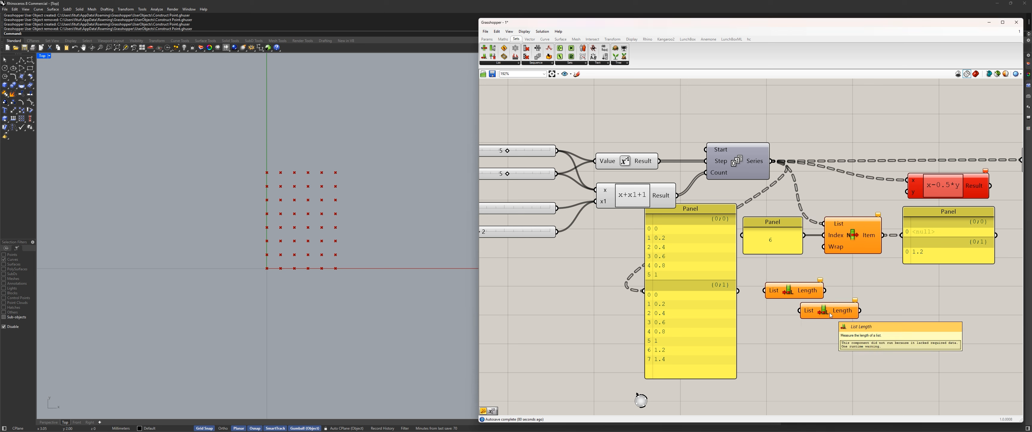
{"action": "left_click", "coordinate": [799, 292]}
{"action": "key", "text": "Delete"}
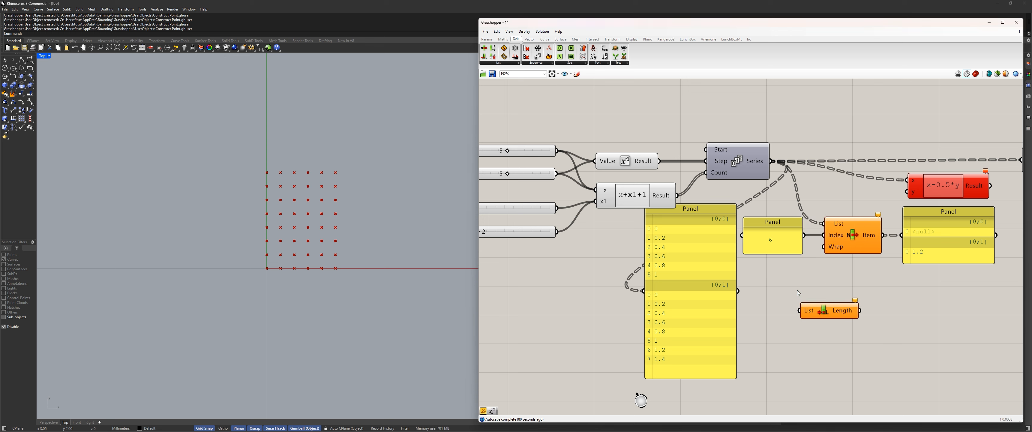
{"action": "left_click_drag", "start_coordinate": [853, 316], "coordinate": [809, 286]}
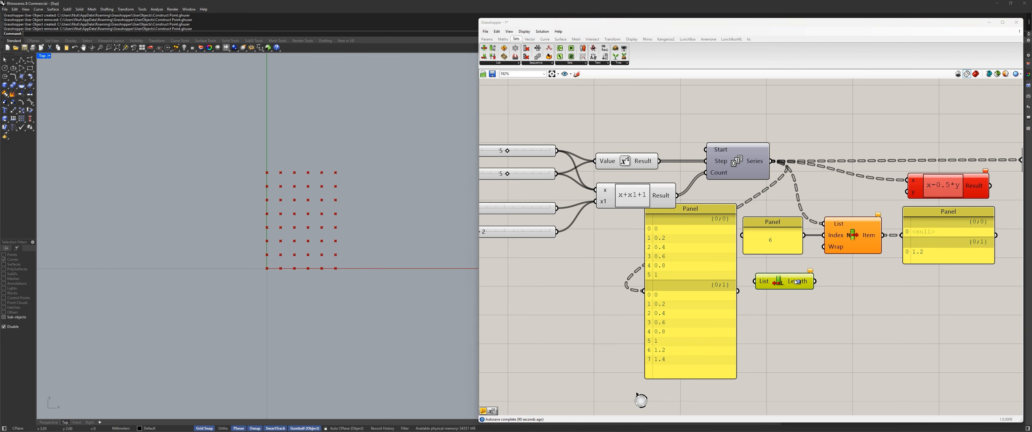
{"action": "left_click", "coordinate": [489, 63]}
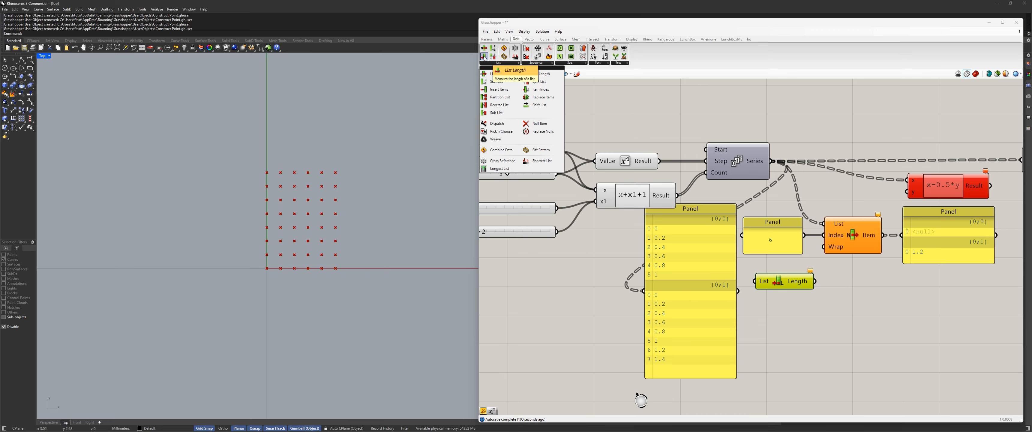
Step: Connect the Series output to List Length's List input and add a panel connected to its Length output
{"action": "left_click_drag", "start_coordinate": [786, 289], "coordinate": [823, 305]}
{"action": "left_click_drag", "start_coordinate": [772, 161], "coordinate": [787, 304]}
{"action": "double_click", "coordinate": [863, 305]}
{"action": "type", "text": "//"}
{"action": "key", "text": "Return"}
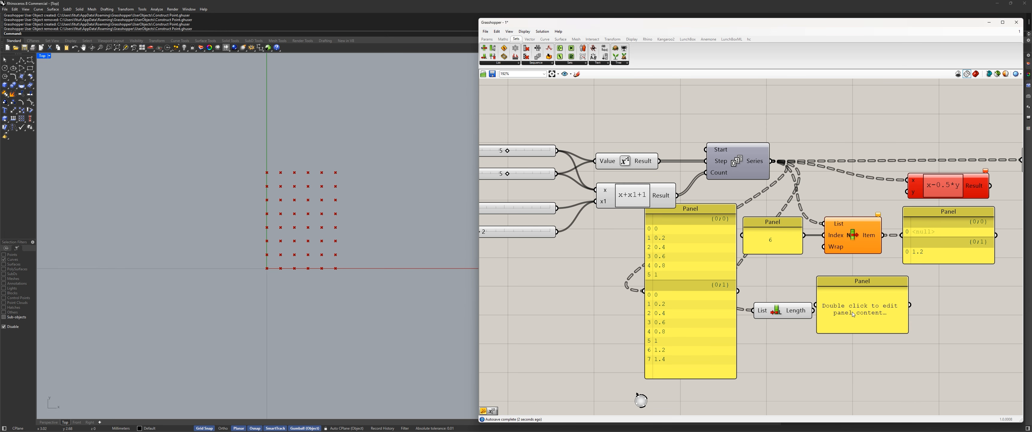
{"action": "left_click_drag", "start_coordinate": [852, 313], "coordinate": [876, 318]}
{"action": "left_click_drag", "start_coordinate": [813, 310], "coordinate": [839, 310]}
{"action": "mouse_move", "coordinate": [772, 314]}
{"action": "left_mouse_down"}
{"action": "mouse_move", "coordinate": [789, 311]}
{"action": "mouse_move", "coordinate": [779, 314]}
{"action": "left_mouse_up"}
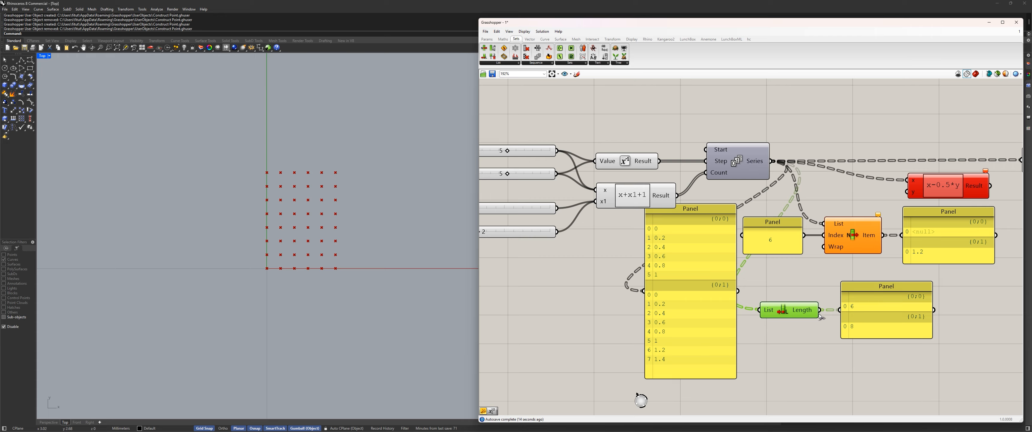
Step: Replace the panel containing 6 as List Item's Index source with List Length's output, trying List Length beside List Item before moving it below
{"action": "left_click_drag", "start_coordinate": [820, 309], "coordinate": [819, 242]}
{"action": "left_click_drag", "start_coordinate": [787, 315], "coordinate": [771, 273]}
{"action": "left_click_drag", "start_coordinate": [771, 241], "coordinate": [754, 212]}
{"action": "left_click_drag", "start_coordinate": [774, 271], "coordinate": [785, 241]}
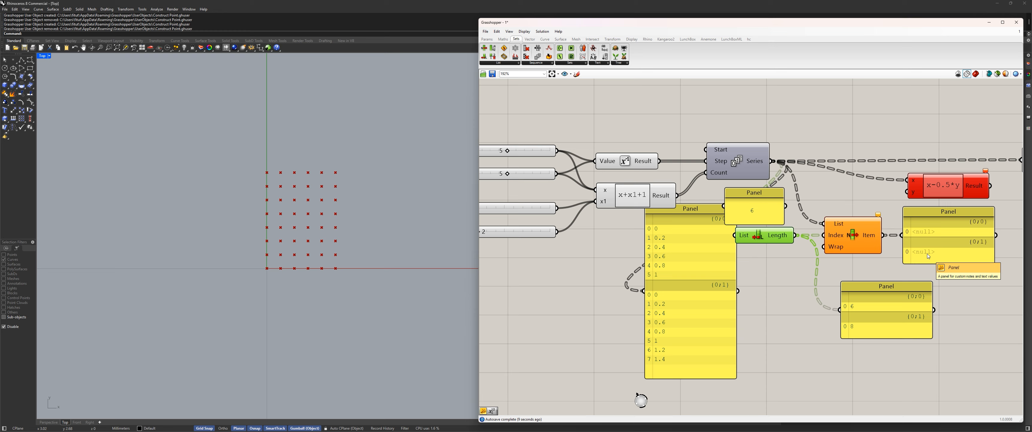
{"action": "left_click_drag", "start_coordinate": [777, 238], "coordinate": [779, 309]}
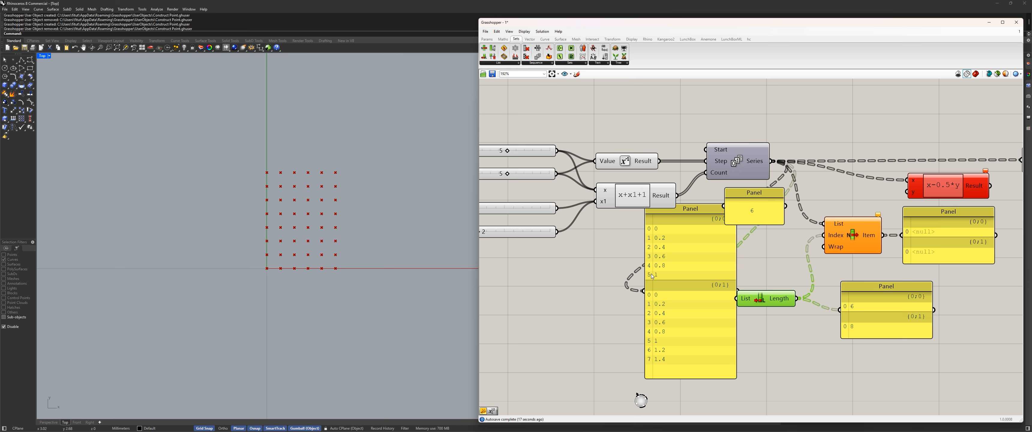
Step: Add an Expression component below the List Length component
{"action": "double_click", "coordinate": [798, 352]}
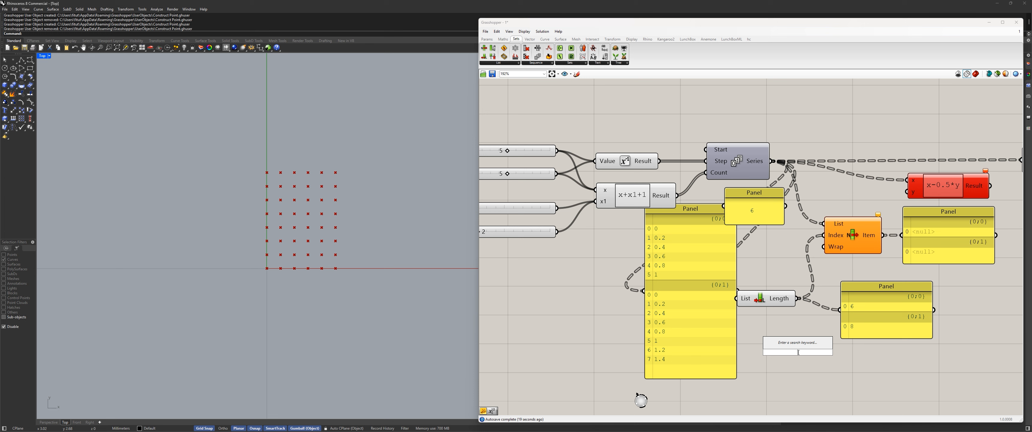
{"action": "type", "text": "expde"}
{"action": "key", "text": "BackSpace"}
{"action": "key", "text": "BackSpace"}
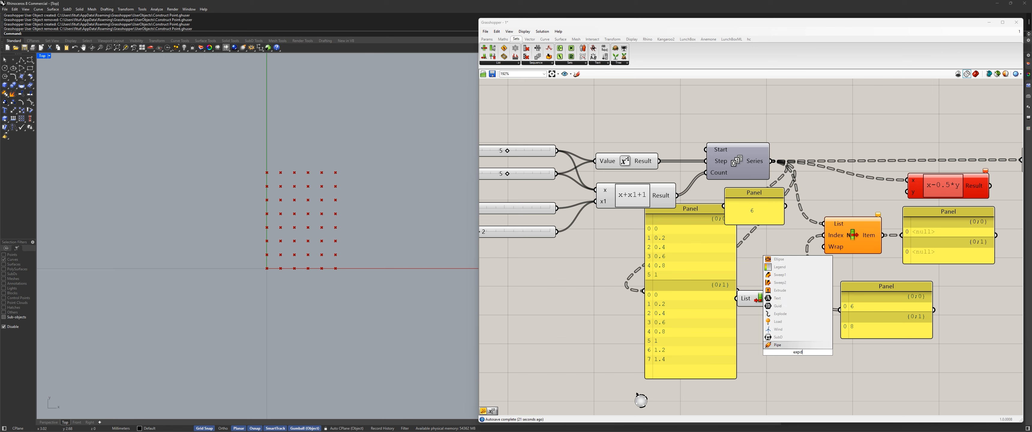
{"action": "type", "text": "re"}
{"action": "key", "text": "Return"}
{"action": "left_click", "coordinate": [796, 352]}
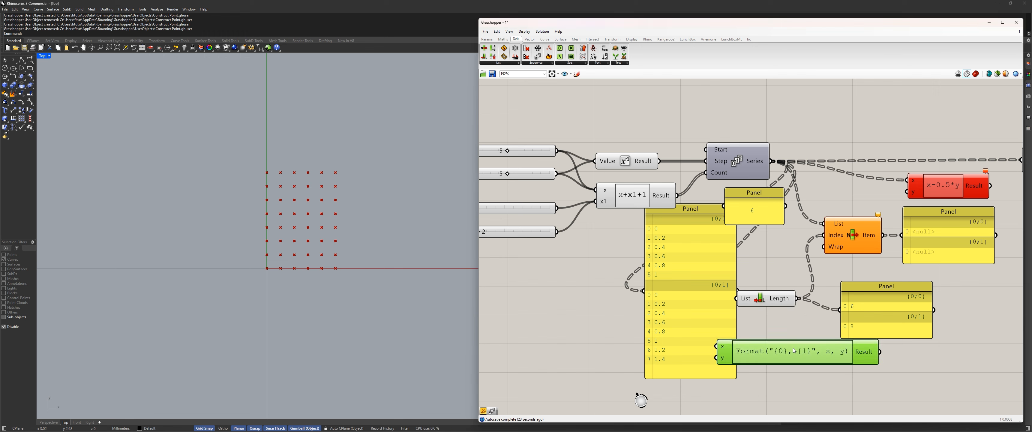
Step: Set the new Expression component's formula to x-1
{"action": "double_click", "coordinate": [795, 352]}
{"action": "key", "text": "ctrl+a"}
{"action": "type", "text": "x"}
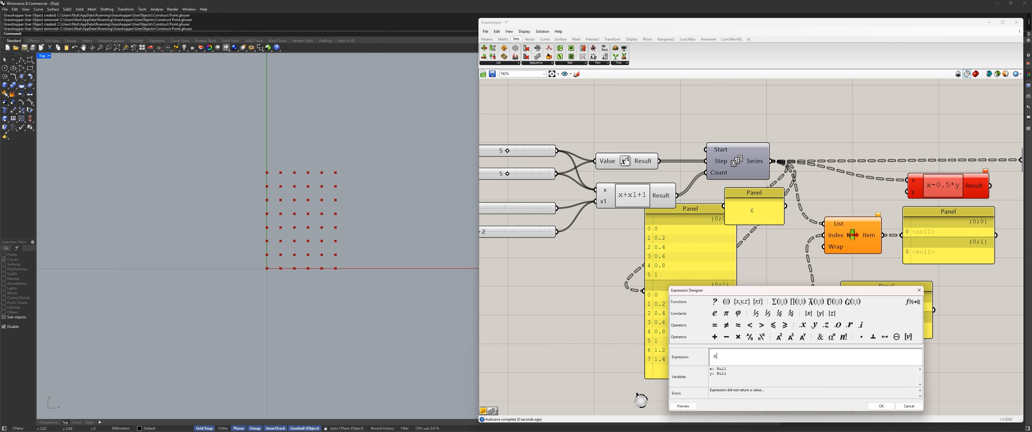
{"action": "type", "text": "-1"}
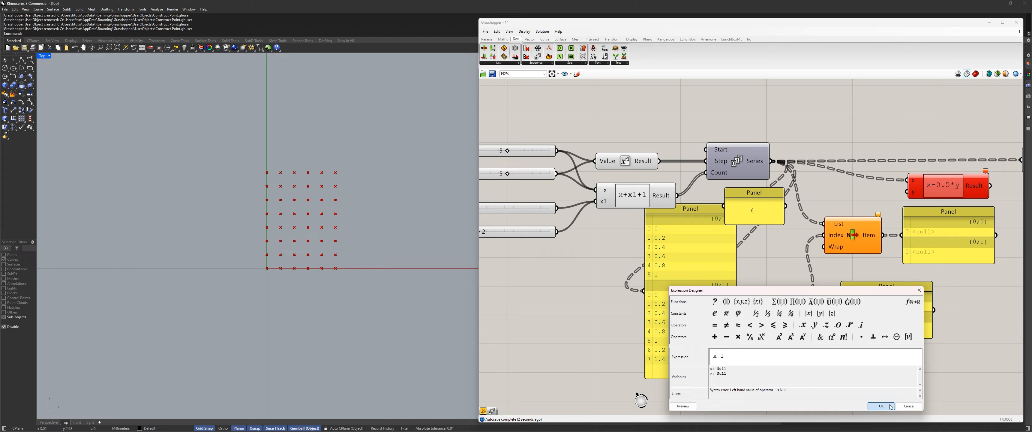
{"action": "left_click", "coordinate": [880, 406]}
Step: Route the list length through the x-1 expression and connect its Result to the lower panel and List Item's Index input
{"action": "left_click_drag", "start_coordinate": [805, 351], "coordinate": [840, 310]}
{"action": "left_click_drag", "start_coordinate": [814, 340], "coordinate": [821, 241]}
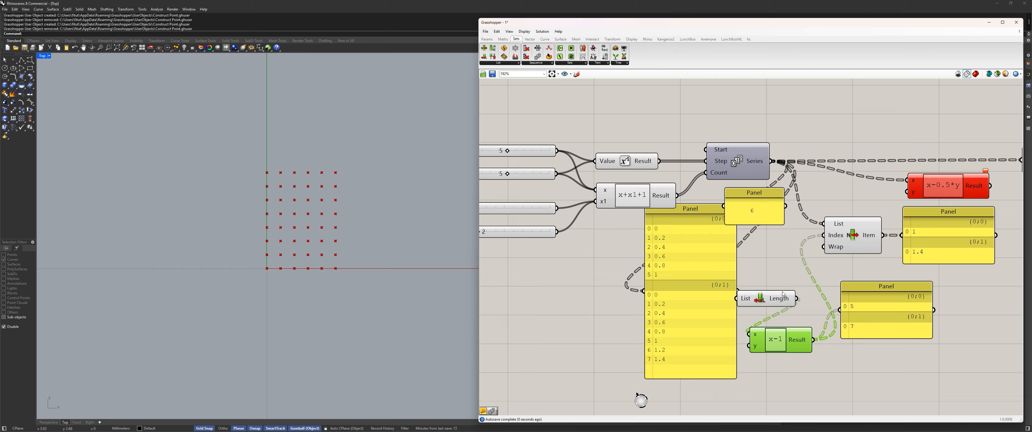
{"action": "left_click", "coordinate": [862, 218]}
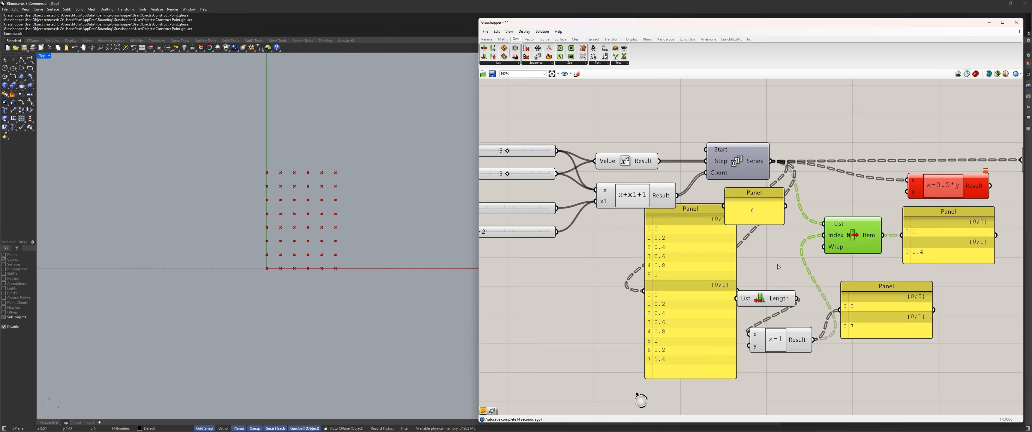
Step: Arrange List Length, the x-1 expression, List Item and its output panel in a row, with the index values panel below
{"action": "left_click_drag", "start_coordinate": [770, 305], "coordinate": [770, 250]}
{"action": "left_click_drag", "start_coordinate": [785, 347], "coordinate": [808, 273]}
{"action": "left_click_drag", "start_coordinate": [875, 309], "coordinate": [931, 329]}
{"action": "left_click_drag", "start_coordinate": [854, 245], "coordinate": [1008, 247]}
{"action": "left_click_drag", "start_coordinate": [897, 249], "coordinate": [912, 243]}
{"action": "left_click_drag", "start_coordinate": [845, 249], "coordinate": [849, 252]}
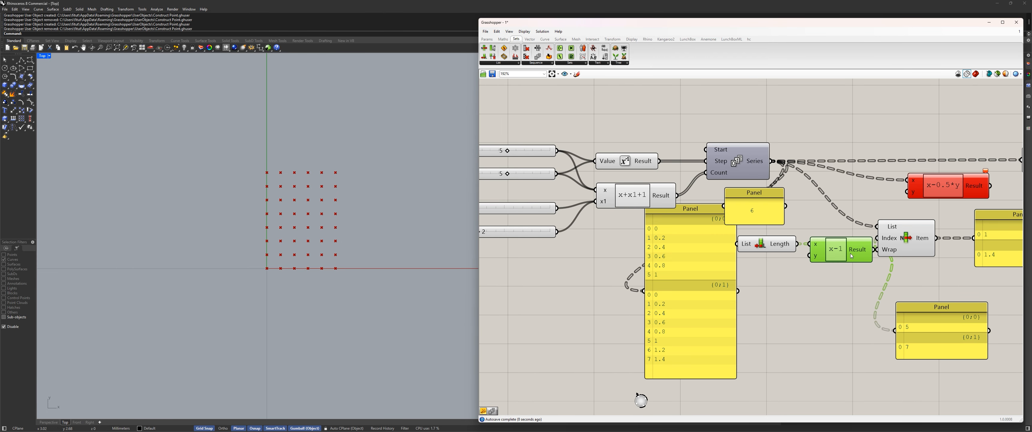
{"action": "right_click_drag", "start_coordinate": [810, 274], "coordinate": [799, 302]}
{"action": "left_click_drag", "start_coordinate": [821, 324], "coordinate": [752, 280]}
{"action": "right_click_drag", "start_coordinate": [827, 301], "coordinate": [795, 301]}
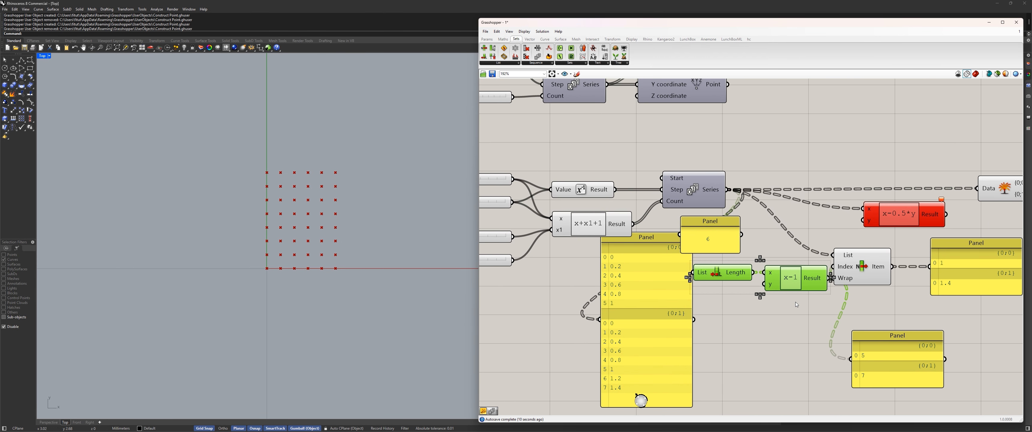
{"action": "left_click_drag", "start_coordinate": [802, 286], "coordinate": [777, 282]}
{"action": "mouse_move", "coordinate": [854, 257]}
{"action": "left_mouse_down"}
{"action": "mouse_move", "coordinate": [839, 276]}
{"action": "mouse_move", "coordinate": [843, 249]}
{"action": "left_mouse_up"}
Step: Delete the List Length component, the x-1 expression and the panel containing 6
{"action": "left_click_drag", "start_coordinate": [796, 318], "coordinate": [704, 271]}
{"action": "key", "text": "Delete"}
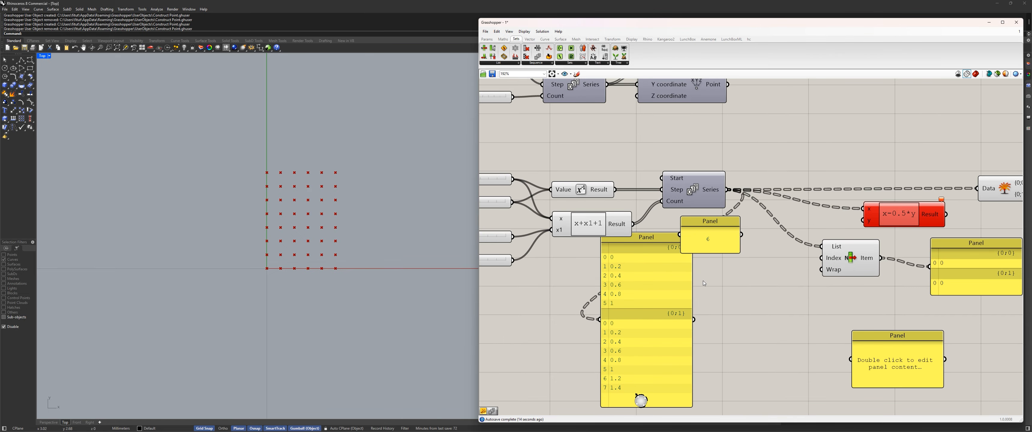
{"action": "scroll", "coordinate": [814, 263], "scroll_direction": "up", "scroll_amount": 3}
{"action": "left_click_drag", "start_coordinate": [645, 199], "coordinate": [750, 309]}
{"action": "key", "text": "Delete"}
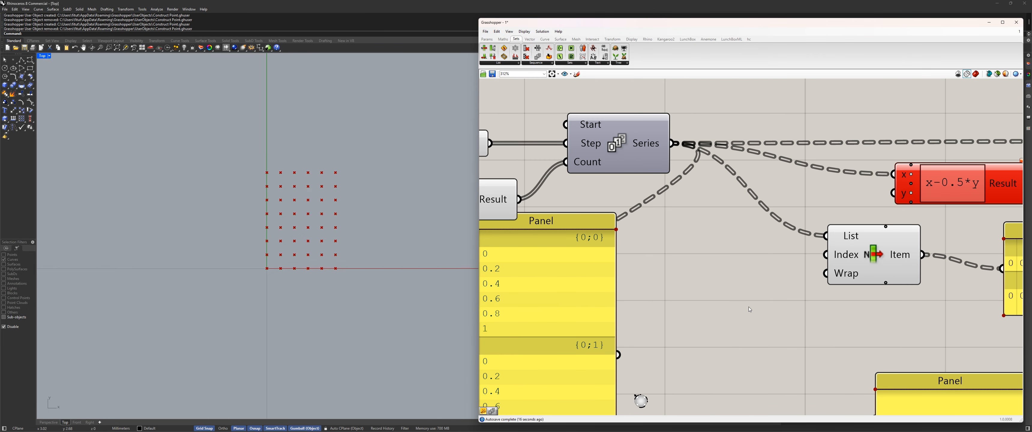
Step: Move the List Item component closer to the Series component, beside the Series values panel
{"action": "left_click_drag", "start_coordinate": [838, 257], "coordinate": [714, 243]}
{"action": "scroll", "coordinate": [713, 243], "scroll_direction": "up", "scroll_amount": 3}
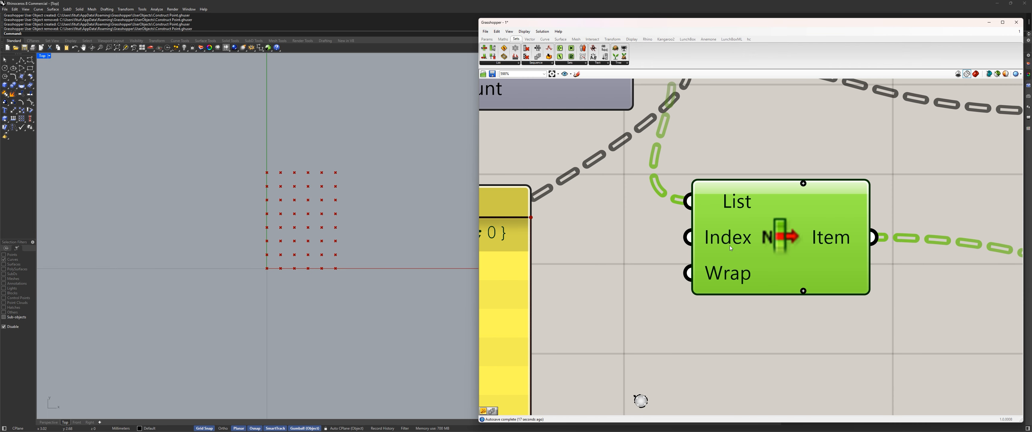
{"action": "scroll", "coordinate": [731, 249], "scroll_direction": "down", "scroll_amount": 3}
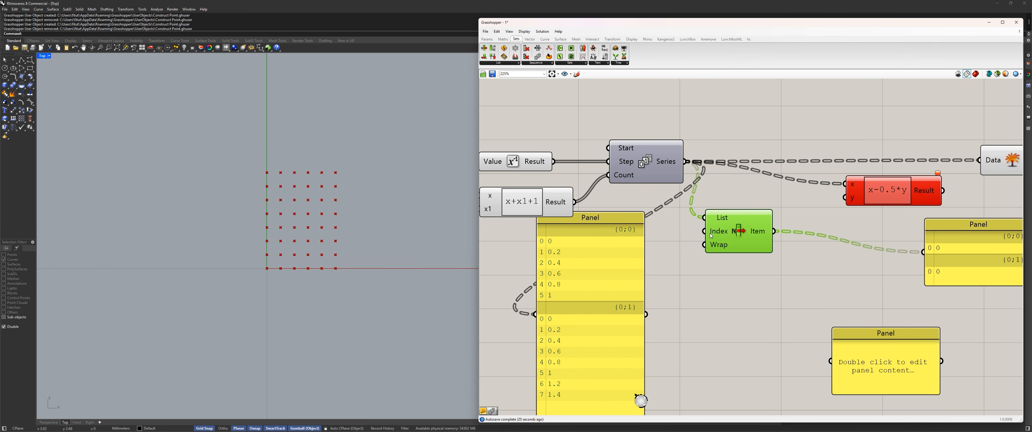
{"action": "left_click_drag", "start_coordinate": [746, 232], "coordinate": [732, 253]}
Step: Add three extra outputs, +1, +2 and +3, to the List Item component
{"action": "scroll", "coordinate": [748, 254], "scroll_direction": "up", "scroll_amount": 4}
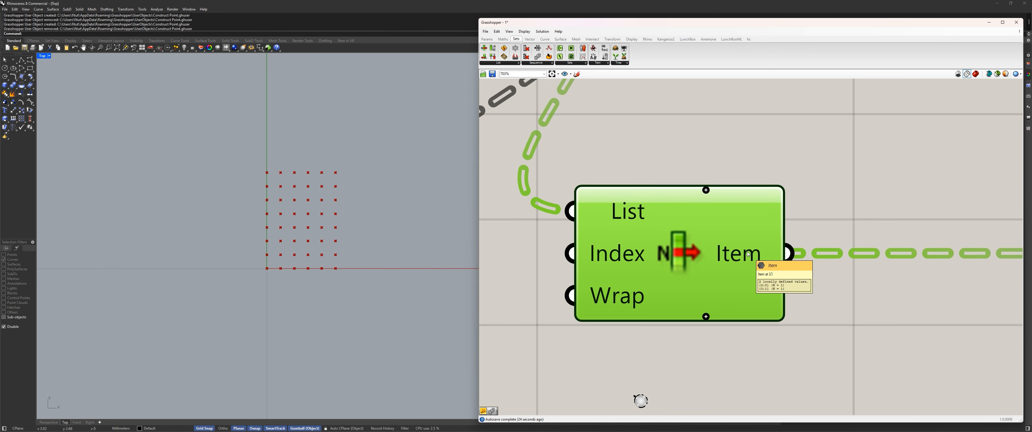
{"action": "left_click", "coordinate": [705, 318]}
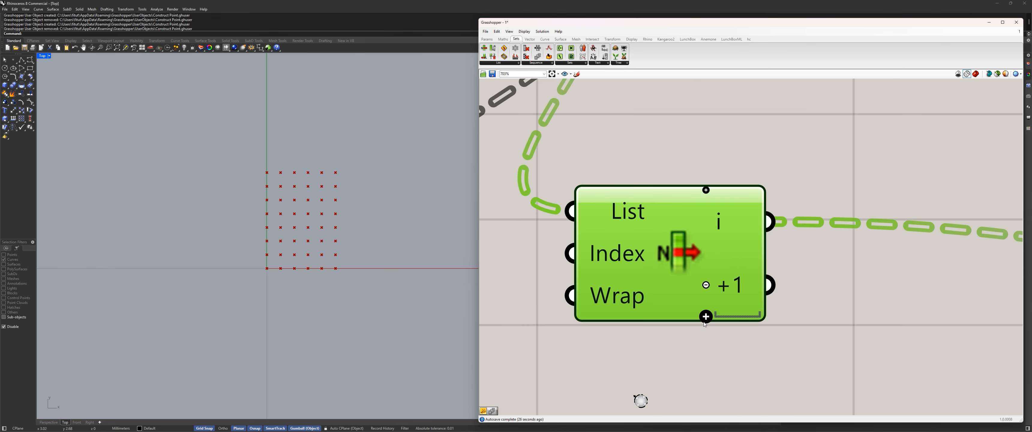
{"action": "left_click", "coordinate": [705, 318]}
{"action": "left_click", "coordinate": [706, 317]}
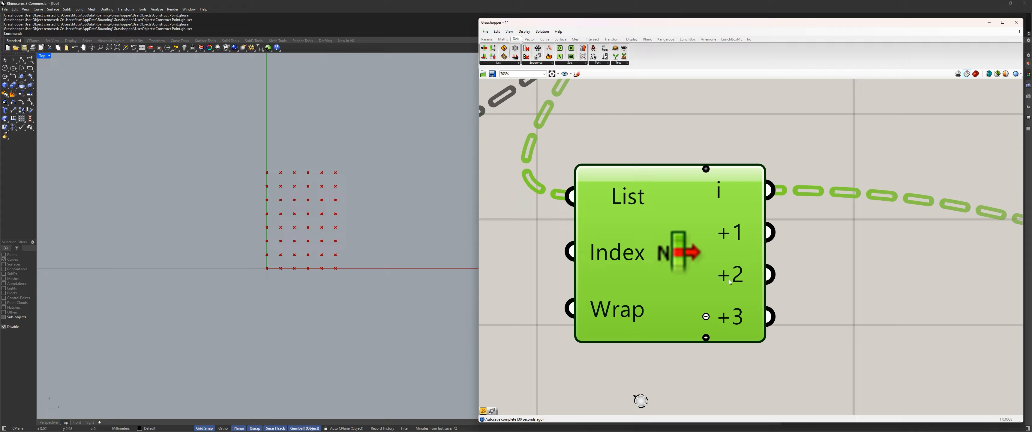
Step: Feed List Item's +1, +2 and +3 outputs one after another into the output panel
{"action": "scroll", "coordinate": [730, 282], "scroll_direction": "down", "scroll_amount": 4}
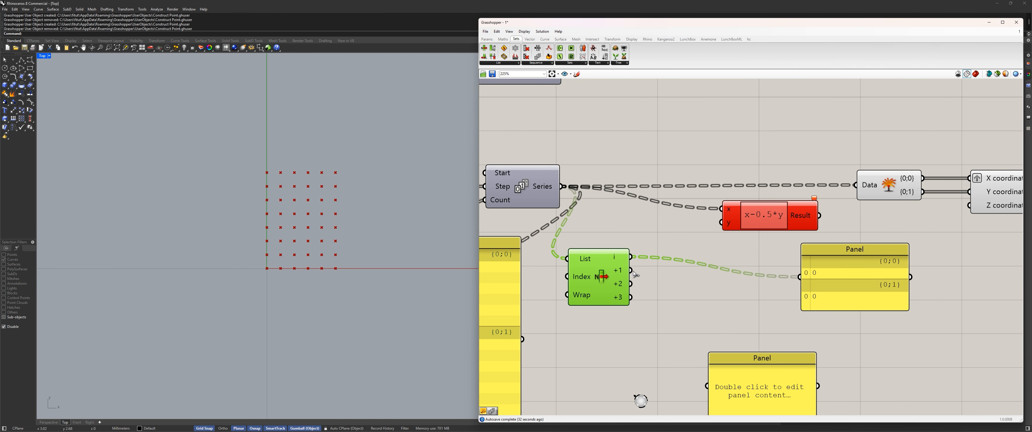
{"action": "left_click_drag", "start_coordinate": [632, 271], "coordinate": [799, 277]}
{"action": "left_click_drag", "start_coordinate": [632, 284], "coordinate": [798, 276]}
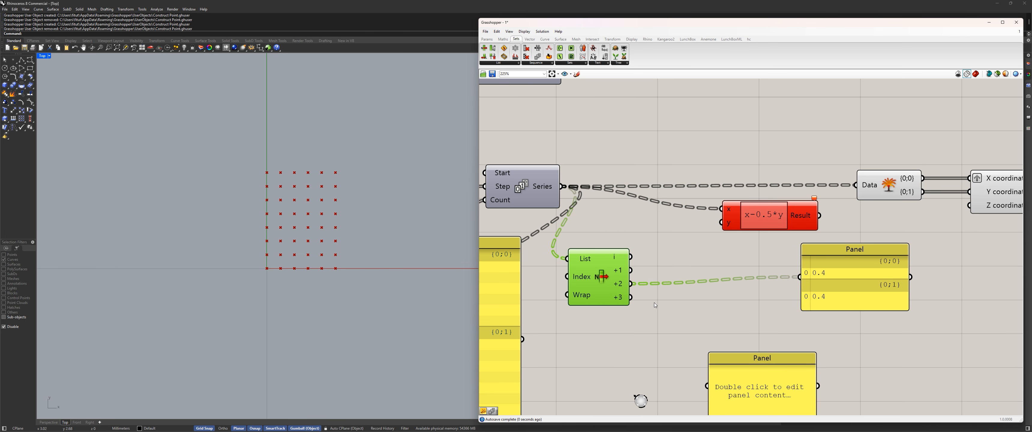
{"action": "left_click_drag", "start_coordinate": [631, 297], "coordinate": [800, 277]}
{"action": "scroll", "coordinate": [705, 285], "scroll_direction": "down", "scroll_amount": 2}
{"action": "right_click_drag", "start_coordinate": [705, 284], "coordinate": [841, 236]}
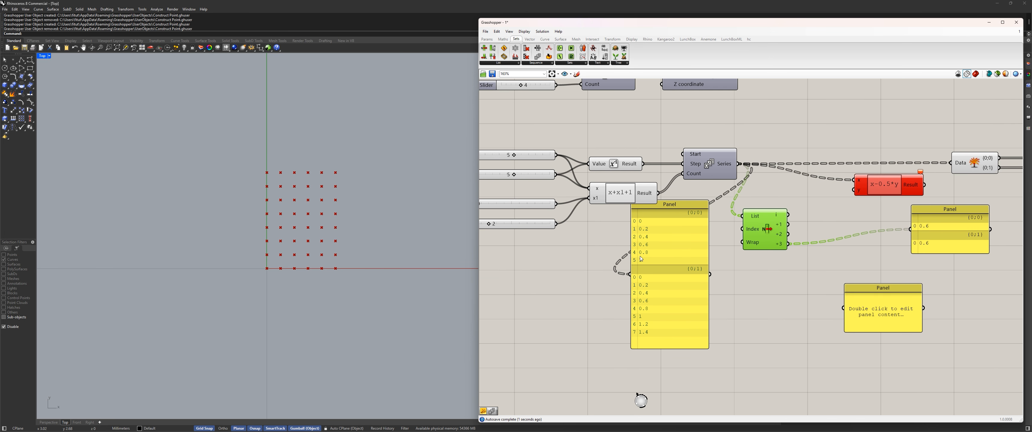
Step: Add a -1 output to List Item and connect it to the output panel
{"action": "scroll", "coordinate": [769, 266], "scroll_direction": "up", "scroll_amount": 5}
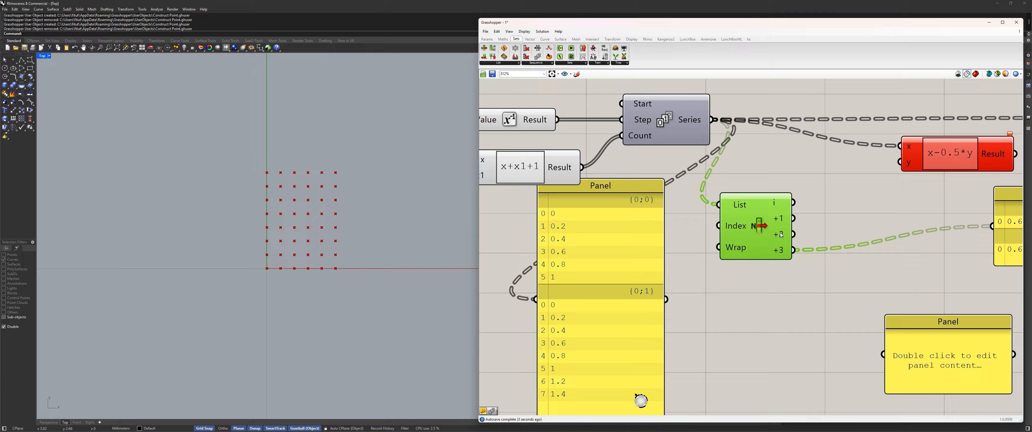
{"action": "left_click", "coordinate": [755, 147]}
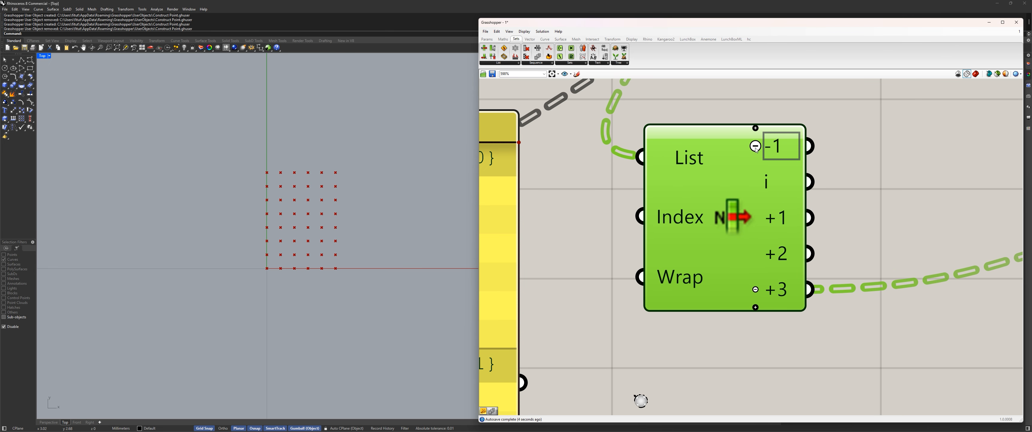
{"action": "scroll", "coordinate": [631, 228], "scroll_direction": "down", "scroll_amount": 4}
{"action": "left_click_drag", "start_coordinate": [697, 204], "coordinate": [867, 231]}
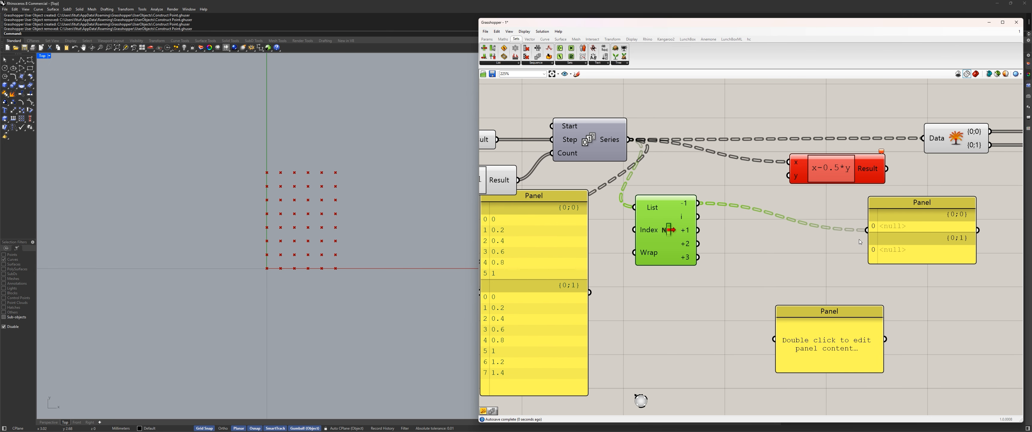
{"action": "right_click_drag", "start_coordinate": [659, 264], "coordinate": [706, 269]}
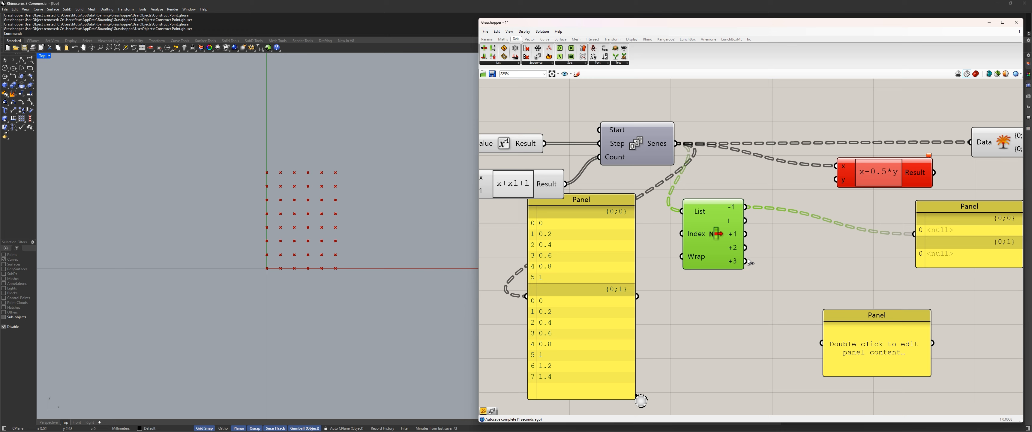
Step: Turn on wrapping for List Item and move the component slightly away from the Series values panel
{"action": "left_click_drag", "start_coordinate": [706, 245], "coordinate": [741, 259]}
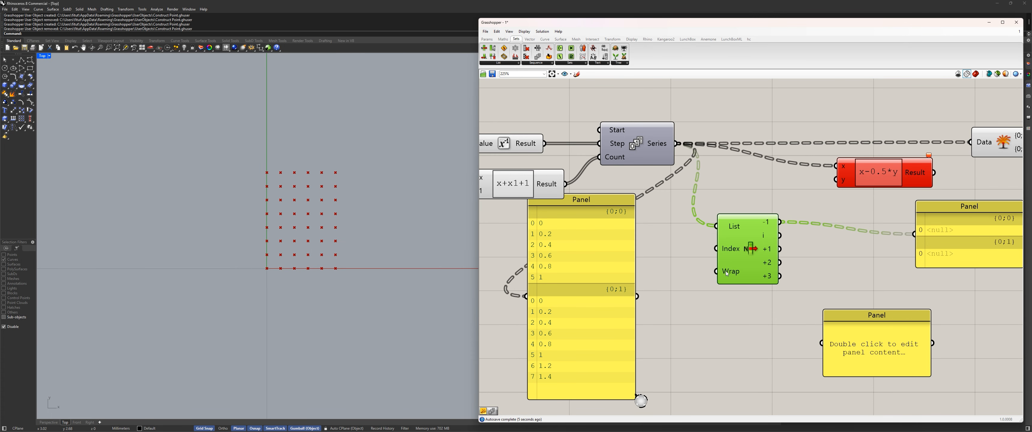
{"action": "right_click", "coordinate": [726, 272]}
{"action": "left_click", "coordinate": [821, 336]}
{"action": "left_click_drag", "start_coordinate": [749, 272], "coordinate": [762, 278]}
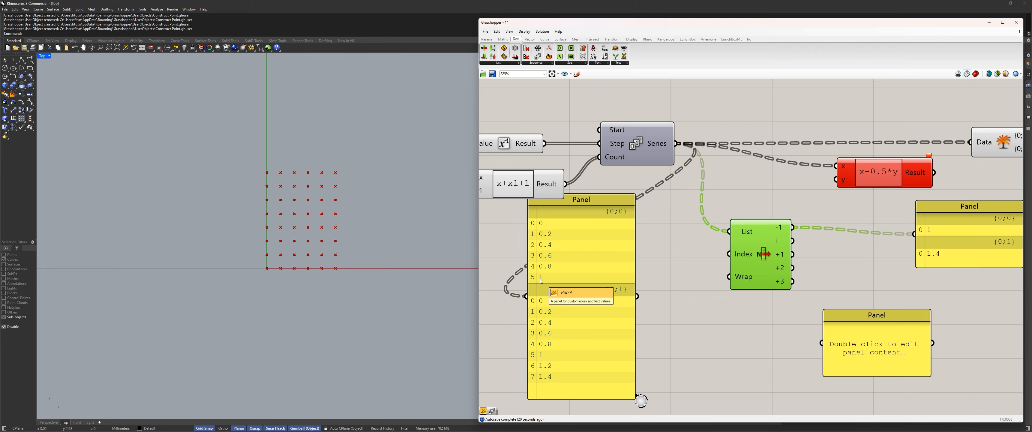
{"action": "left_click_drag", "start_coordinate": [769, 246], "coordinate": [774, 256]}
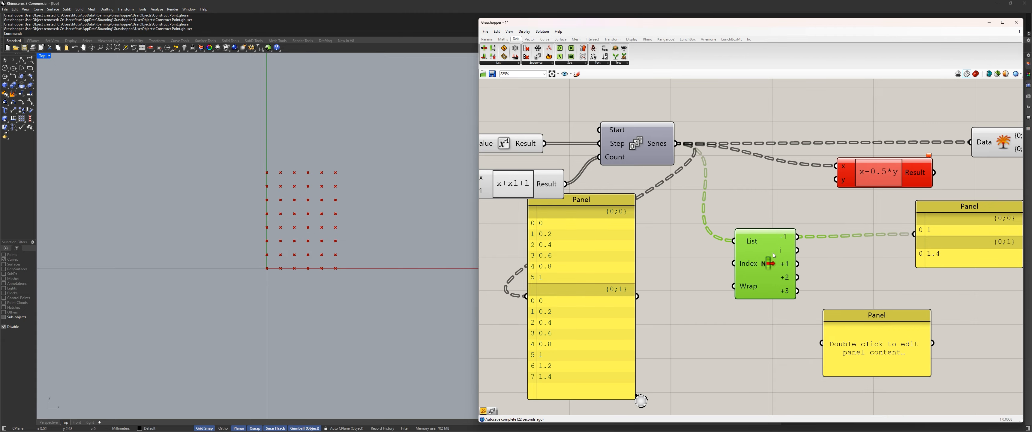
Step: Remove the +1, +2 and +3 outputs from List Item, leaving only the -1 and i outputs
{"action": "scroll", "coordinate": [774, 255], "scroll_direction": "up", "scroll_amount": 5}
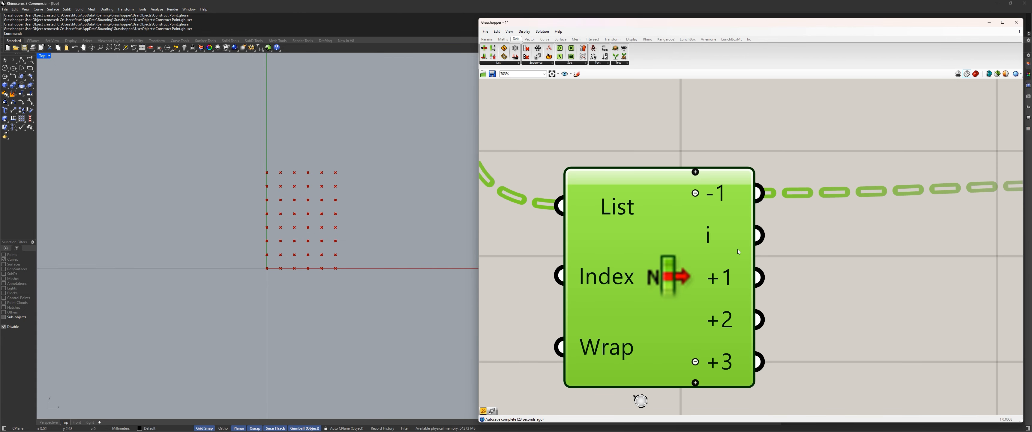
{"action": "left_click", "coordinate": [695, 193]}
{"action": "left_click", "coordinate": [695, 192]}
{"action": "left_click", "coordinate": [695, 362]}
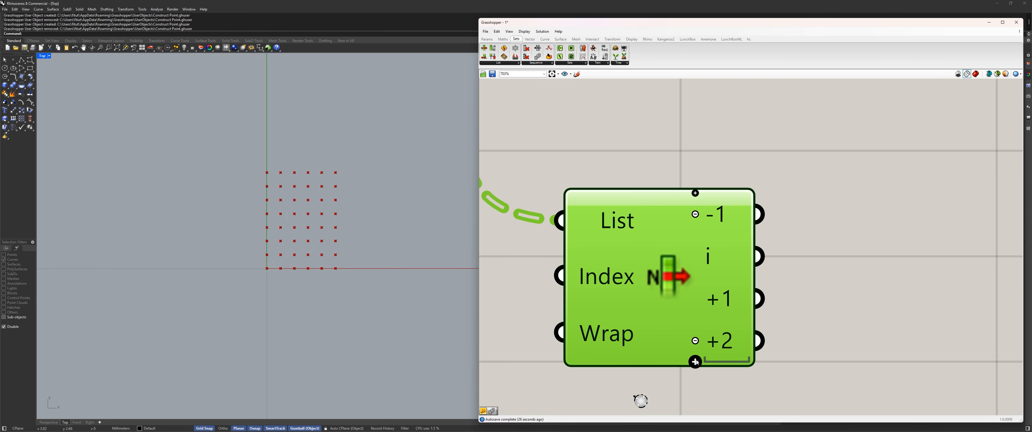
{"action": "left_click", "coordinate": [695, 337]}
{"action": "left_click", "coordinate": [695, 318]}
{"action": "scroll", "coordinate": [699, 308], "scroll_direction": "up", "scroll_amount": 2}
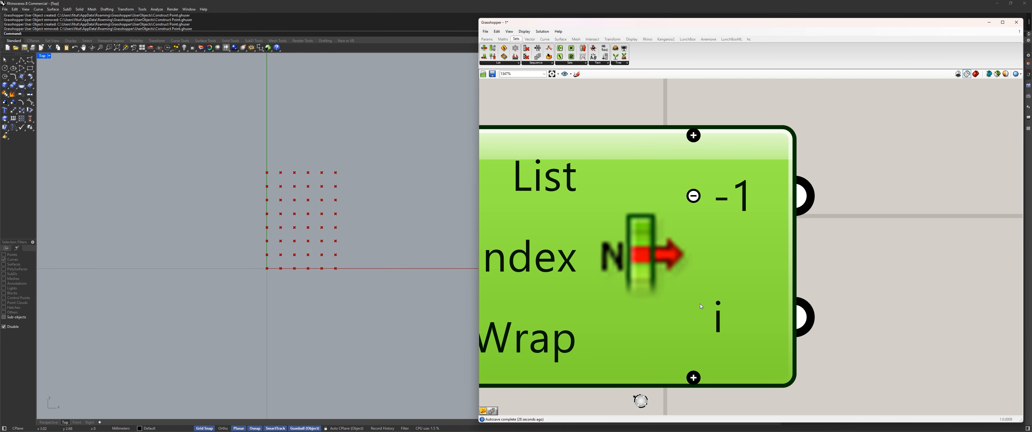
{"action": "scroll", "coordinate": [701, 321], "scroll_direction": "down", "scroll_amount": 5}
{"action": "scroll", "coordinate": [705, 312], "scroll_direction": "down", "scroll_amount": 4}
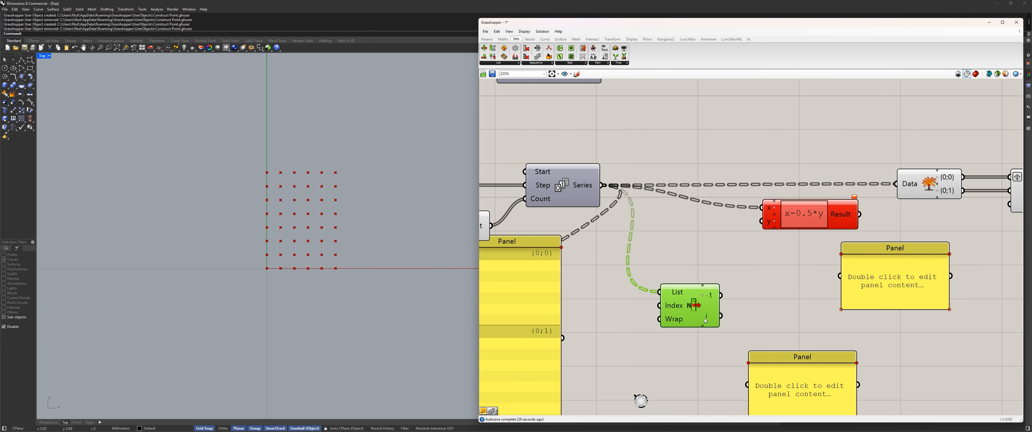
Step: Reconnect List Item's -1 output to the output panel
{"action": "left_click_drag", "start_coordinate": [705, 311], "coordinate": [840, 276]}
{"action": "mouse_move", "coordinate": [705, 297]}
{"action": "left_mouse_down"}
{"action": "mouse_move", "coordinate": [697, 270]}
{"action": "mouse_move", "coordinate": [696, 293]}
{"action": "left_mouse_up"}
{"action": "right_click_drag", "start_coordinate": [636, 307], "coordinate": [769, 267]}
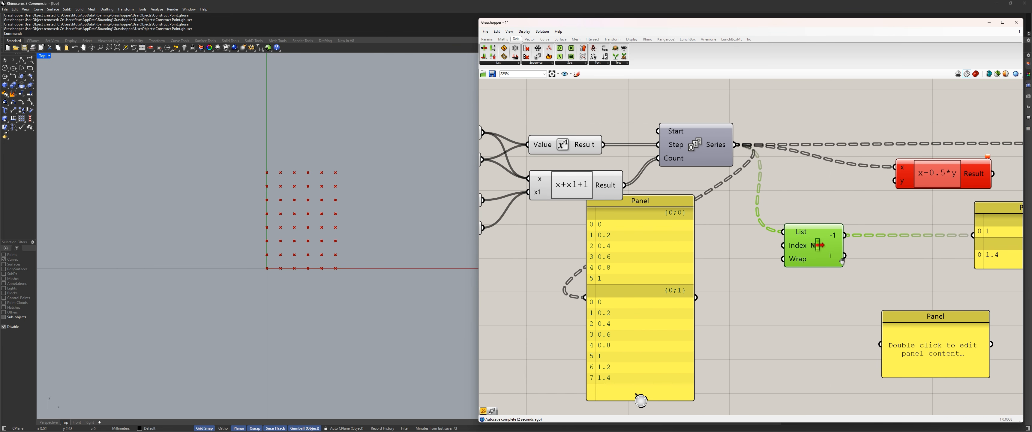
Step: Remove the -1 output from List Item and connect its i output to the output panel
{"action": "scroll", "coordinate": [797, 251], "scroll_direction": "up", "scroll_amount": 10}
{"action": "scroll", "coordinate": [733, 252], "scroll_direction": "down", "scroll_amount": 10}
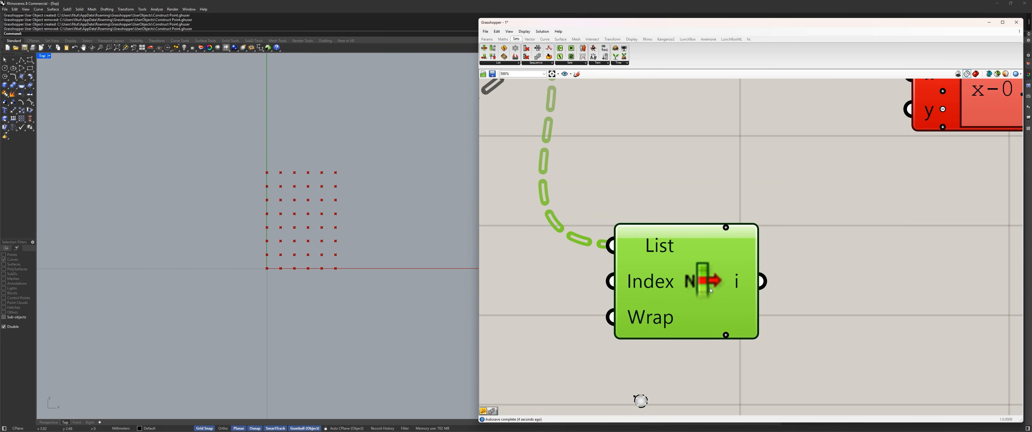
{"action": "left_click_drag", "start_coordinate": [800, 259], "coordinate": [864, 256]}
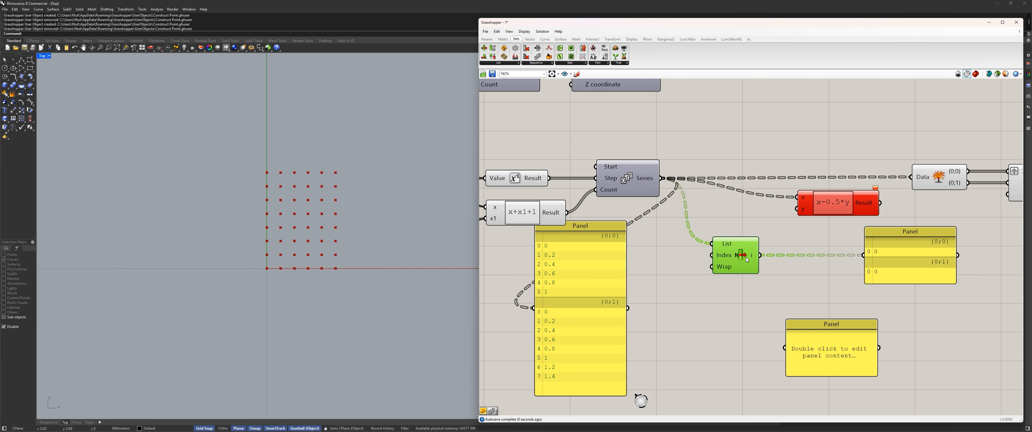
{"action": "left_click_drag", "start_coordinate": [757, 242], "coordinate": [774, 248]}
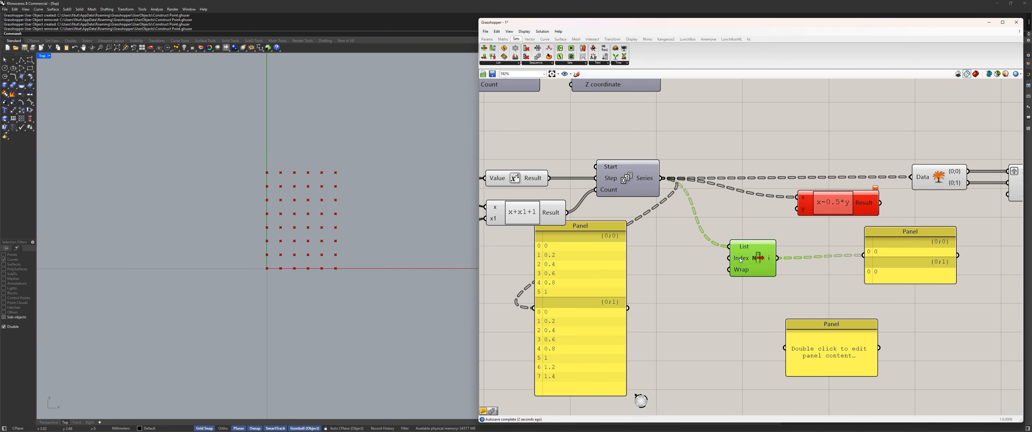
Step: Create a panel containing -1, connect it to List Item's Index input and place it beside the component
{"action": "right_click_drag", "start_coordinate": [666, 279], "coordinate": [716, 285]}
{"action": "double_click", "coordinate": [713, 274]}
{"action": "type", "text": "//"}
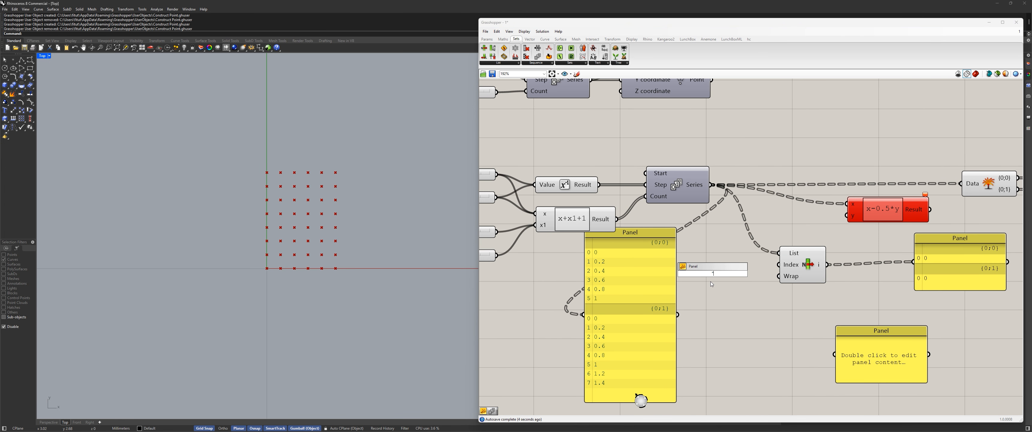
{"action": "key", "text": "Return"}
{"action": "double_click", "coordinate": [690, 261]}
{"action": "type", "text": "-1"}
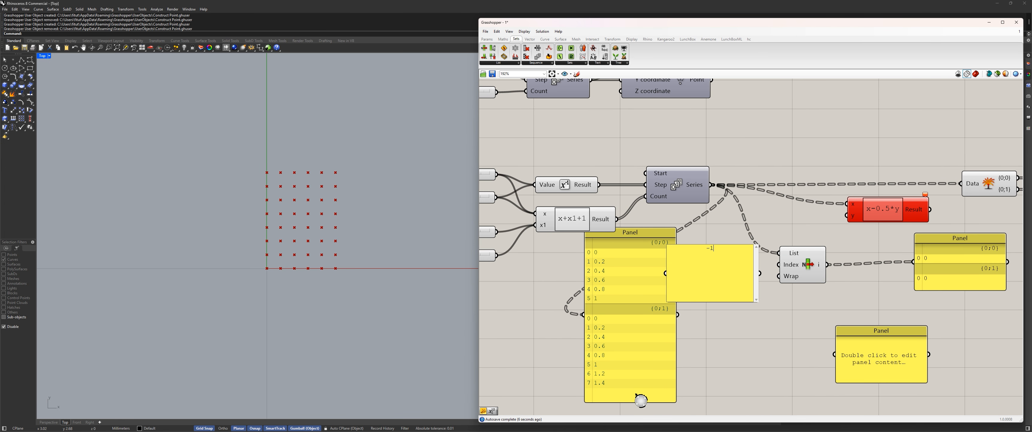
{"action": "left_click", "coordinate": [762, 274]}
{"action": "left_click_drag", "start_coordinate": [758, 277], "coordinate": [779, 265]}
{"action": "left_click_drag", "start_coordinate": [707, 270], "coordinate": [731, 261]}
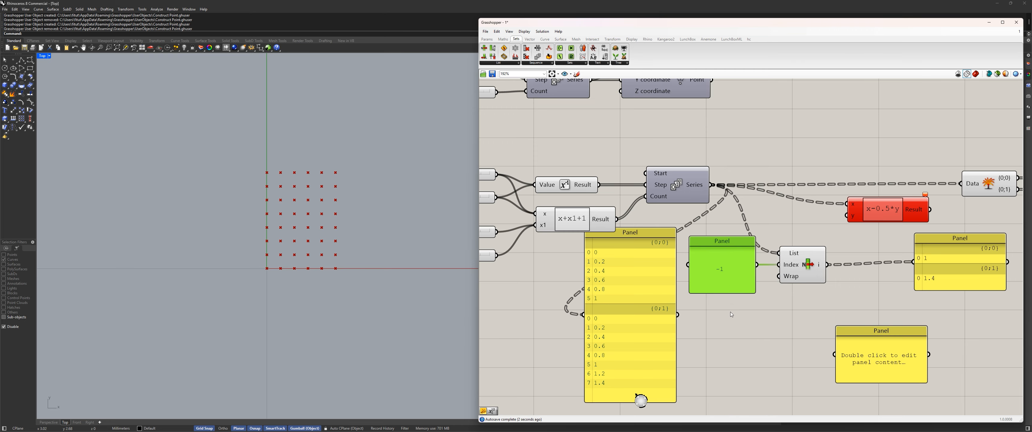
Step: Disconnect the -1 panel from List Item's Index input and add a -1 output to the component
{"action": "scroll", "coordinate": [774, 281], "scroll_direction": "up", "scroll_amount": 3}
{"action": "left_click_drag", "start_coordinate": [782, 256], "coordinate": [739, 255], "text": "ctrl"}
{"action": "scroll", "coordinate": [888, 248], "scroll_direction": "up", "scroll_amount": 7}
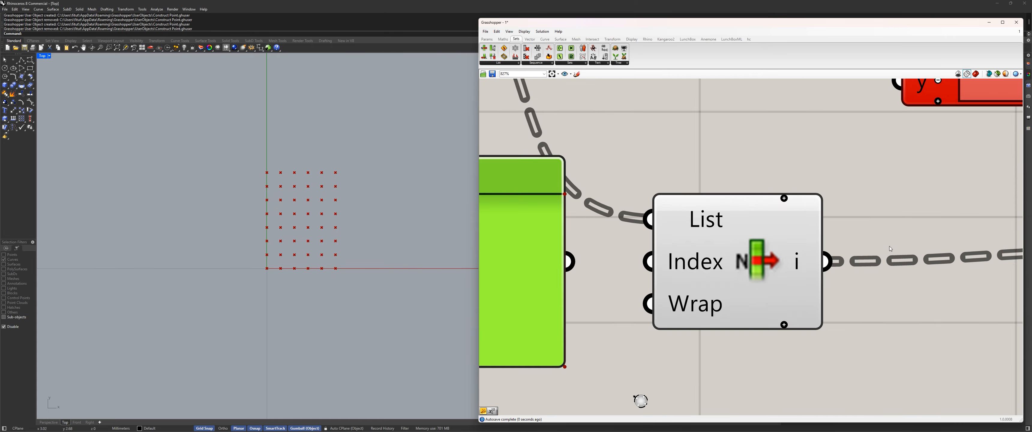
{"action": "scroll", "coordinate": [744, 173], "scroll_direction": "up", "scroll_amount": 6}
{"action": "left_click", "coordinate": [741, 191]}
{"action": "scroll", "coordinate": [754, 192], "scroll_direction": "down", "scroll_amount": 8}
{"action": "scroll", "coordinate": [800, 219], "scroll_direction": "down", "scroll_amount": 5}
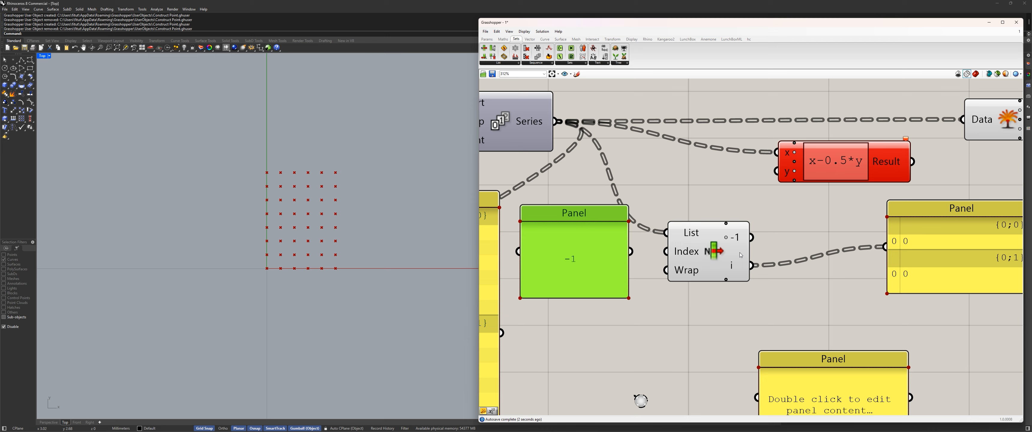
Step: Connect List Item's -1 output to the output panel and delete the panel containing -1
{"action": "scroll", "coordinate": [746, 240], "scroll_direction": "up", "scroll_amount": 4}
{"action": "left_click_drag", "start_coordinate": [758, 227], "coordinate": [1017, 245]}
{"action": "scroll", "coordinate": [819, 234], "scroll_direction": "down", "scroll_amount": 7}
{"action": "right_click_drag", "start_coordinate": [759, 277], "coordinate": [800, 306]}
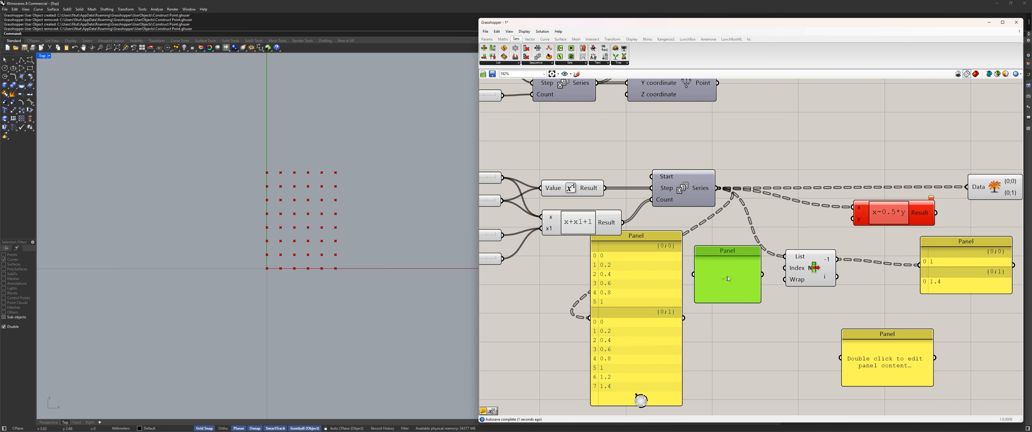
{"action": "key", "text": "Delete"}
Step: Move List Item and the x-0.5*y expression closer to the Series component
{"action": "left_click_drag", "start_coordinate": [797, 261], "coordinate": [766, 239]}
{"action": "left_click_drag", "start_coordinate": [865, 219], "coordinate": [827, 213]}
{"action": "left_click_drag", "start_coordinate": [780, 243], "coordinate": [772, 230]}
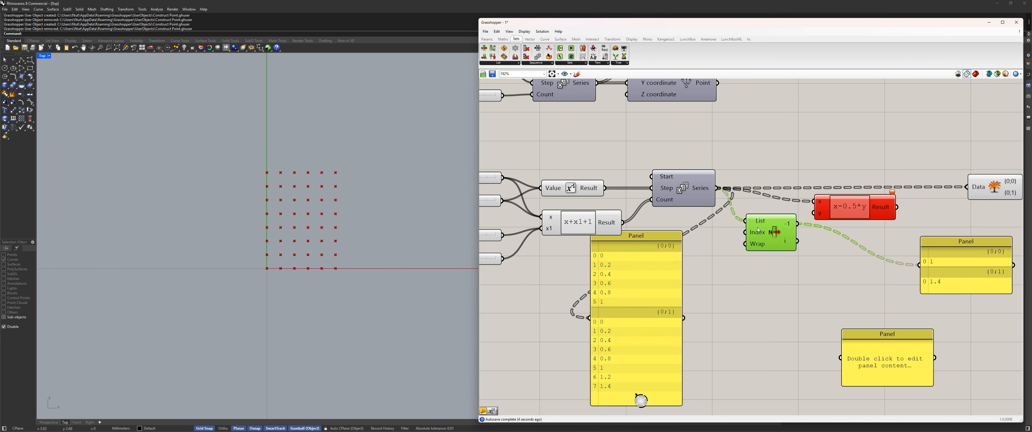
{"action": "right_click_drag", "start_coordinate": [771, 230], "coordinate": [748, 257]}
{"action": "left_click_drag", "start_coordinate": [748, 256], "coordinate": [729, 263]}
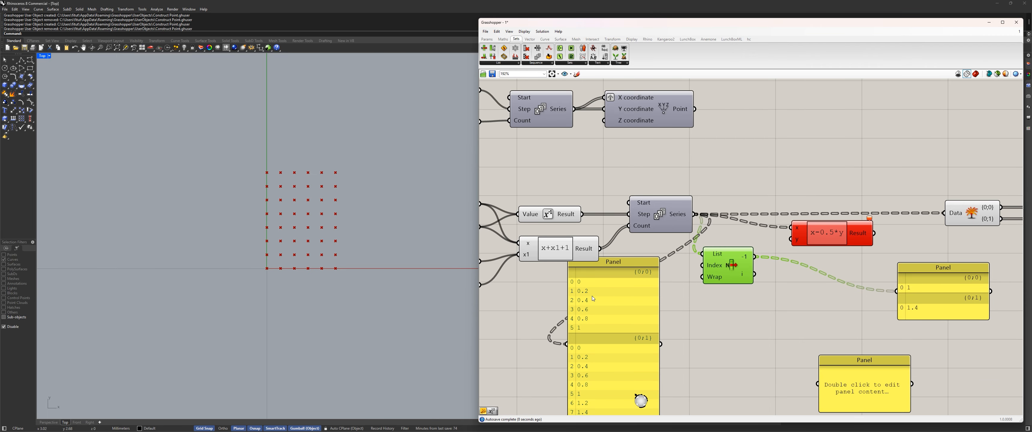
Step: Connect List Item's -1 output to the expression's y input, and show the expression Result in the enlarged output panel
{"action": "left_click_drag", "start_coordinate": [755, 257], "coordinate": [790, 239]}
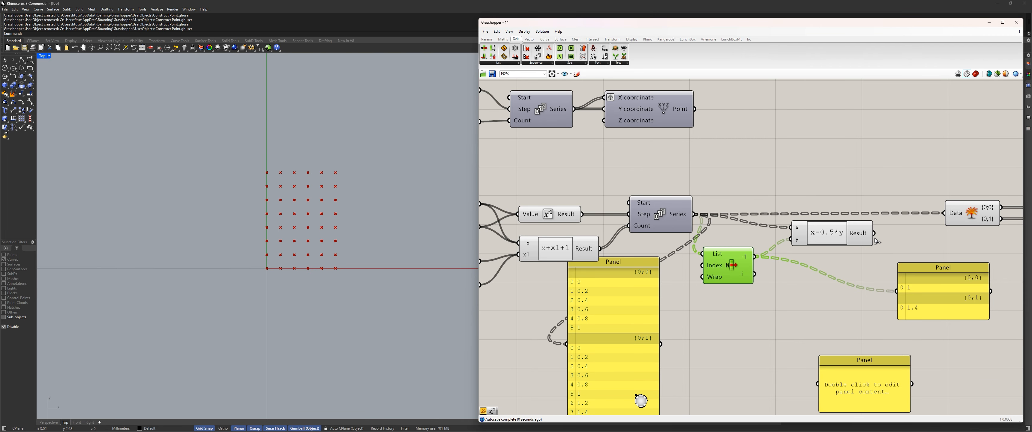
{"action": "left_click_drag", "start_coordinate": [875, 233], "coordinate": [907, 308]}
{"action": "right_click_drag", "start_coordinate": [906, 306], "coordinate": [746, 253]}
{"action": "left_click_drag", "start_coordinate": [765, 267], "coordinate": [769, 389]}
{"action": "left_click_drag", "start_coordinate": [791, 285], "coordinate": [873, 263]}
{"action": "right_click_drag", "start_coordinate": [714, 186], "coordinate": [733, 268]}
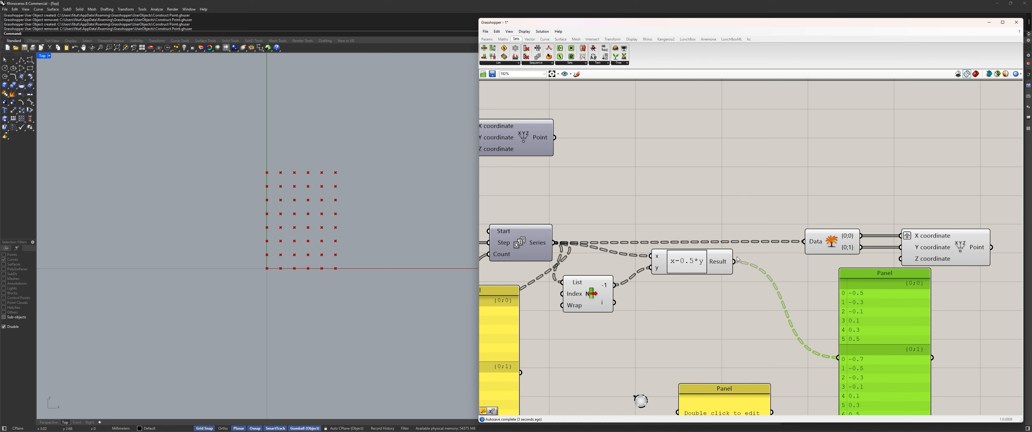
Step: Connect the x-0.5*y Result to the Data input of the Explode Tree component in place of the Series
{"action": "left_click", "coordinate": [736, 270]}
{"action": "left_click_drag", "start_coordinate": [734, 262], "coordinate": [808, 241]}
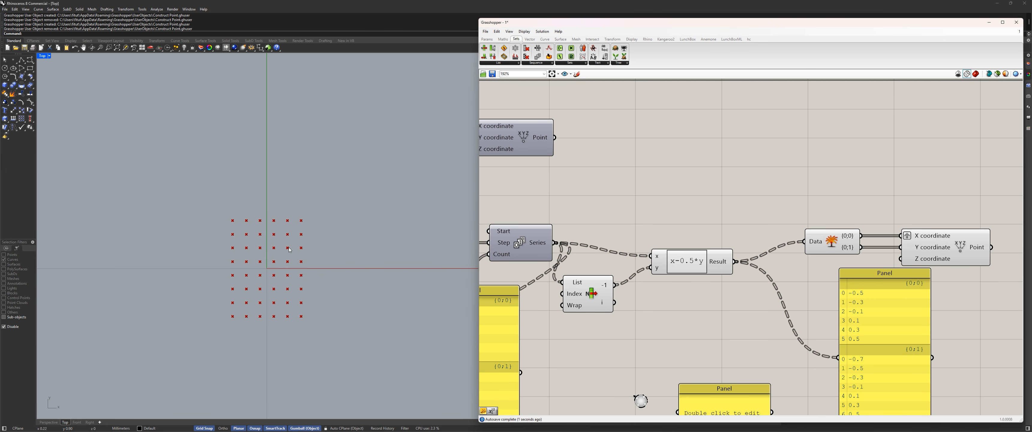
{"action": "left_click_drag", "start_coordinate": [681, 265], "coordinate": [690, 252]}
Step: Delete the Series values panel and the empty panel
{"action": "right_click_drag", "start_coordinate": [569, 340], "coordinate": [724, 242]}
{"action": "left_click", "coordinate": [644, 270]}
{"action": "left_click", "coordinate": [890, 302], "text": "shift"}
{"action": "key", "text": "Delete"}
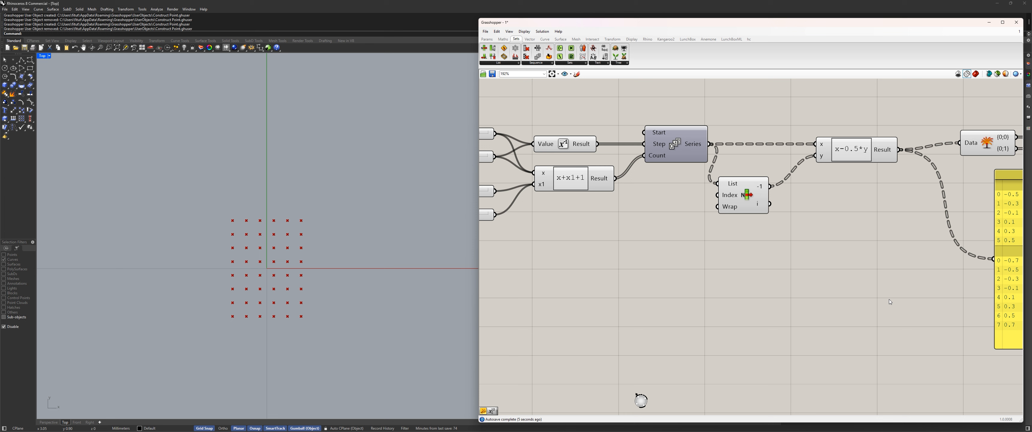
{"action": "left_click", "coordinate": [731, 194]}
{"action": "scroll", "coordinate": [739, 157], "scroll_direction": "down", "scroll_amount": 5}
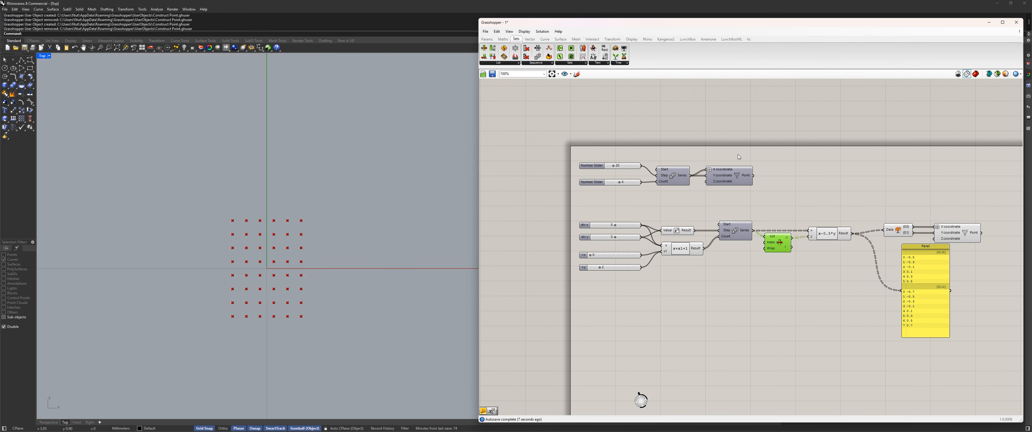
{"action": "left_click_drag", "start_coordinate": [762, 199], "coordinate": [515, 144]}
{"action": "scroll", "coordinate": [784, 207], "scroll_direction": "up", "scroll_amount": 3}
{"action": "left_click", "coordinate": [810, 268]}
{"action": "scroll", "coordinate": [810, 269], "scroll_direction": "down", "scroll_amount": 3}
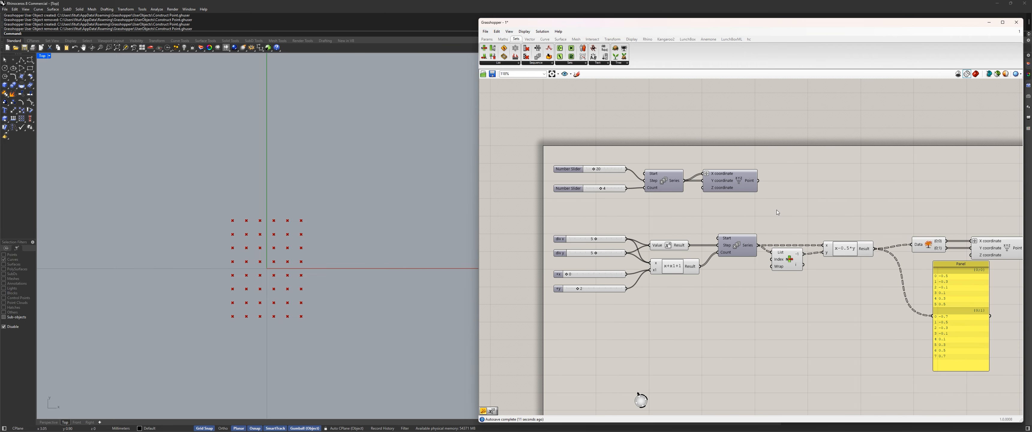
Step: Even out the positions of Series, List Item and the x-0.5*y expression in the lower row
{"action": "scroll", "coordinate": [764, 248], "scroll_direction": "up", "scroll_amount": 5}
{"action": "left_click", "coordinate": [763, 248]}
{"action": "left_click_drag", "start_coordinate": [946, 228], "coordinate": [919, 237]}
{"action": "scroll", "coordinate": [915, 237], "scroll_direction": "down", "scroll_amount": 6}
{"action": "scroll", "coordinate": [760, 241], "scroll_direction": "up", "scroll_amount": 3}
{"action": "scroll", "coordinate": [758, 242], "scroll_direction": "up", "scroll_amount": 4}
{"action": "left_click_drag", "start_coordinate": [715, 261], "coordinate": [717, 277]}
{"action": "scroll", "coordinate": [709, 277], "scroll_direction": "down", "scroll_amount": 4}
{"action": "right_click_drag", "start_coordinate": [662, 277], "coordinate": [796, 268]}
{"action": "left_click_drag", "start_coordinate": [788, 245], "coordinate": [781, 246]}
{"action": "left_click", "coordinate": [812, 273]}
{"action": "left_click_drag", "start_coordinate": [849, 270], "coordinate": [846, 270]}
{"action": "left_click", "coordinate": [899, 213]}
{"action": "left_click_drag", "start_coordinate": [934, 241], "coordinate": [928, 241]}
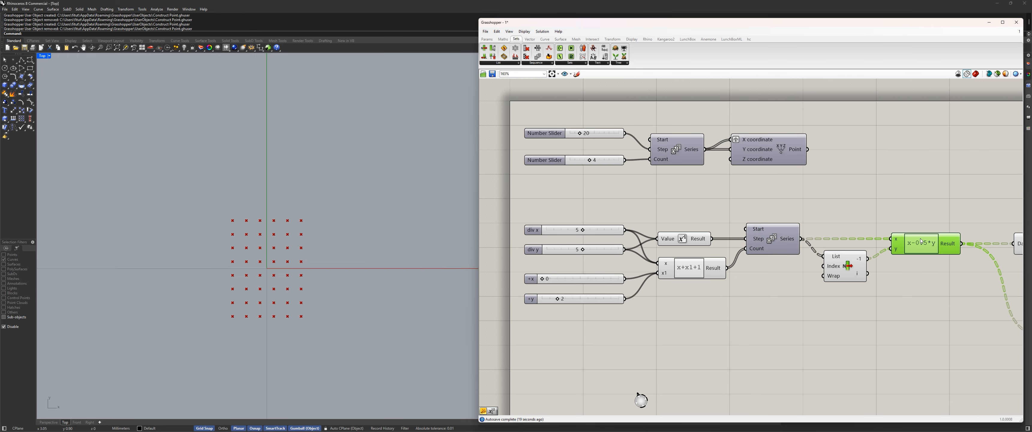
Step: Move Explode Tree and its point component farther from the x-0.5*y expression, aligned with its Result output
{"action": "right_click_drag", "start_coordinate": [935, 222], "coordinate": [758, 221]}
{"action": "left_click_drag", "start_coordinate": [861, 243], "coordinate": [850, 243]}
{"action": "left_click_drag", "start_coordinate": [962, 206], "coordinate": [974, 245]}
{"action": "left_click", "coordinate": [784, 213]}
{"action": "scroll", "coordinate": [686, 257], "scroll_direction": "up", "scroll_amount": 3}
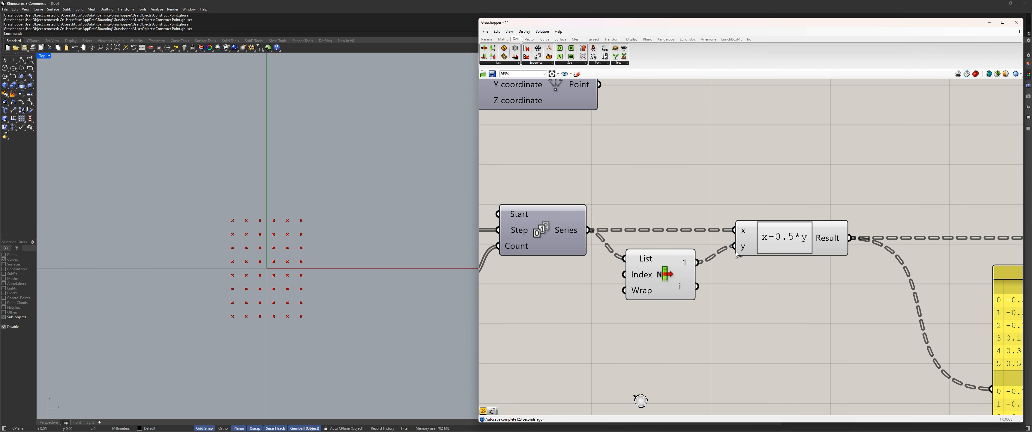
{"action": "left_click_drag", "start_coordinate": [646, 277], "coordinate": [647, 277]}
{"action": "scroll", "coordinate": [739, 184], "scroll_direction": "down", "scroll_amount": 3}
{"action": "right_click_drag", "start_coordinate": [740, 229], "coordinate": [663, 229]}
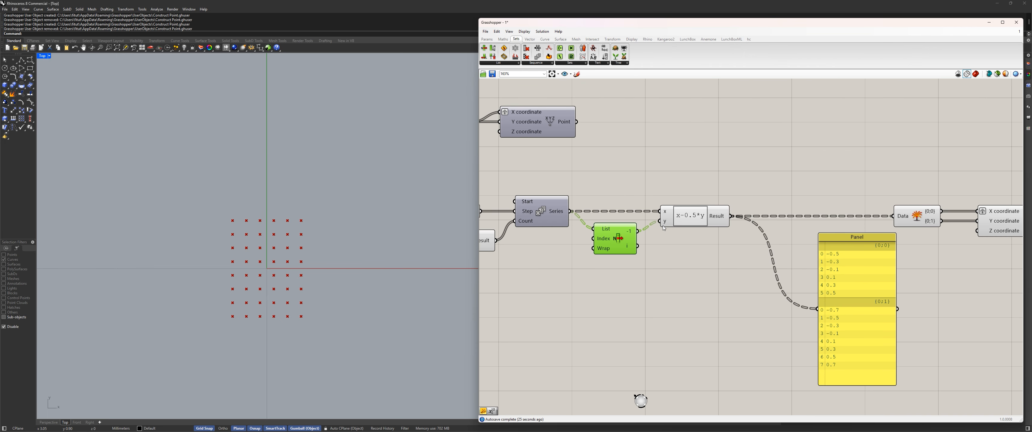
Step: Set the +y slider to 0
{"action": "scroll", "coordinate": [757, 216], "scroll_direction": "down", "scroll_amount": 5}
{"action": "scroll", "coordinate": [639, 227], "scroll_direction": "up", "scroll_amount": 10}
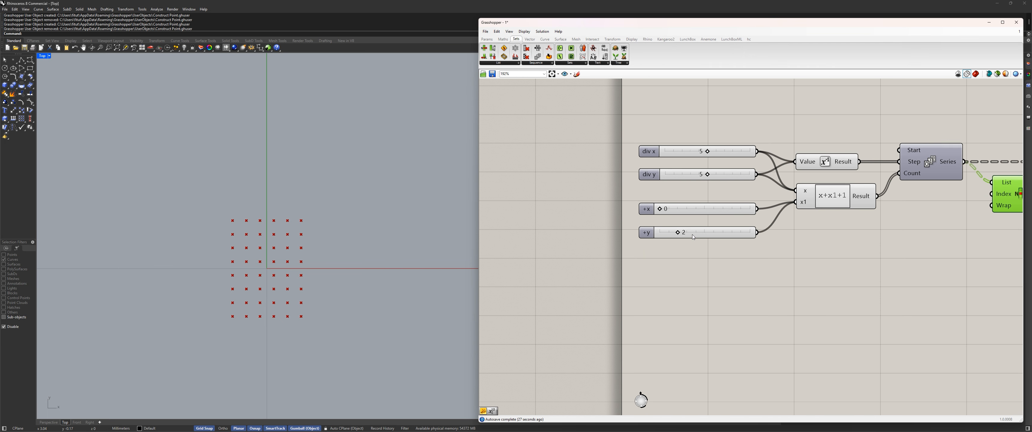
{"action": "left_click_drag", "start_coordinate": [661, 233], "coordinate": [612, 233]}
{"action": "scroll", "coordinate": [701, 208], "scroll_direction": "down", "scroll_amount": 7}
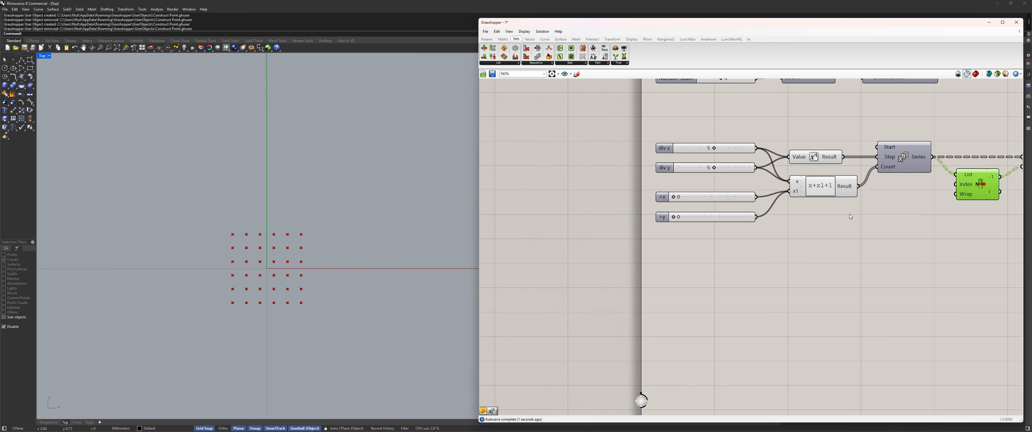
Step: Place Explode Tree and its point component closer to the x-0.5*y expression and the values panel beneath them
{"action": "right_click_drag", "start_coordinate": [930, 201], "coordinate": [707, 247]}
{"action": "scroll", "coordinate": [708, 246], "scroll_direction": "down", "scroll_amount": 3}
{"action": "right_click_drag", "start_coordinate": [787, 251], "coordinate": [714, 242]}
{"action": "scroll", "coordinate": [735, 228], "scroll_direction": "up", "scroll_amount": 6}
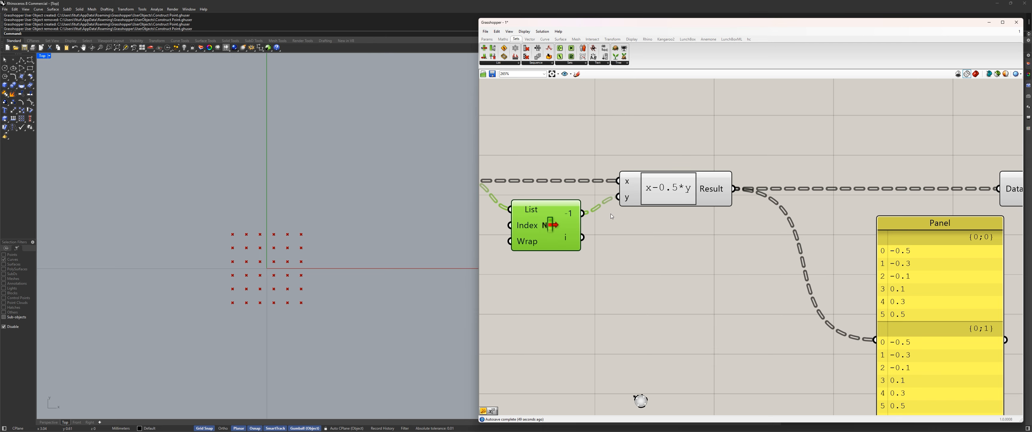
{"action": "scroll", "coordinate": [542, 211], "scroll_direction": "down", "scroll_amount": 5}
{"action": "scroll", "coordinate": [733, 172], "scroll_direction": "up", "scroll_amount": 4}
{"action": "left_click_drag", "start_coordinate": [677, 211], "coordinate": [537, 212]}
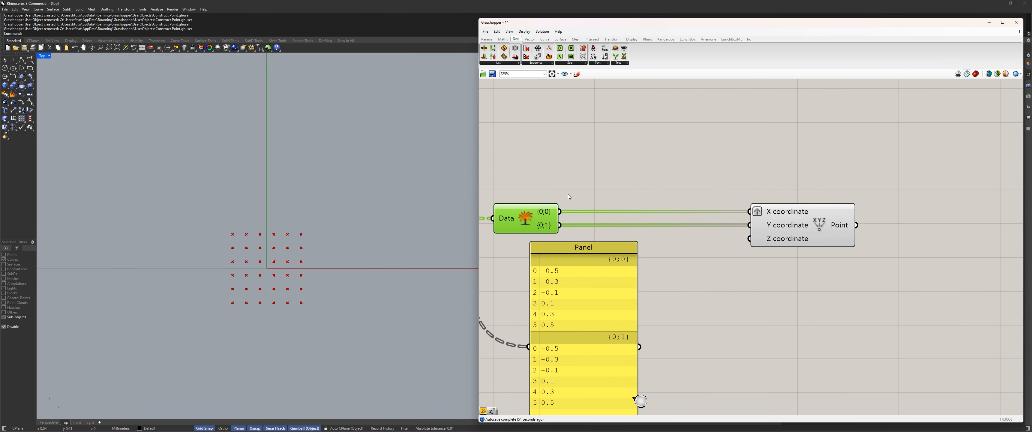
{"action": "right_click_drag", "start_coordinate": [566, 199], "coordinate": [806, 168]}
{"action": "left_click_drag", "start_coordinate": [807, 190], "coordinate": [773, 191]}
{"action": "scroll", "coordinate": [755, 188], "scroll_direction": "down", "scroll_amount": 3}
{"action": "right_click_drag", "start_coordinate": [750, 187], "coordinate": [658, 198]}
{"action": "left_click_drag", "start_coordinate": [873, 201], "coordinate": [668, 236]}
{"action": "scroll", "coordinate": [684, 214], "scroll_direction": "up", "scroll_amount": 1}
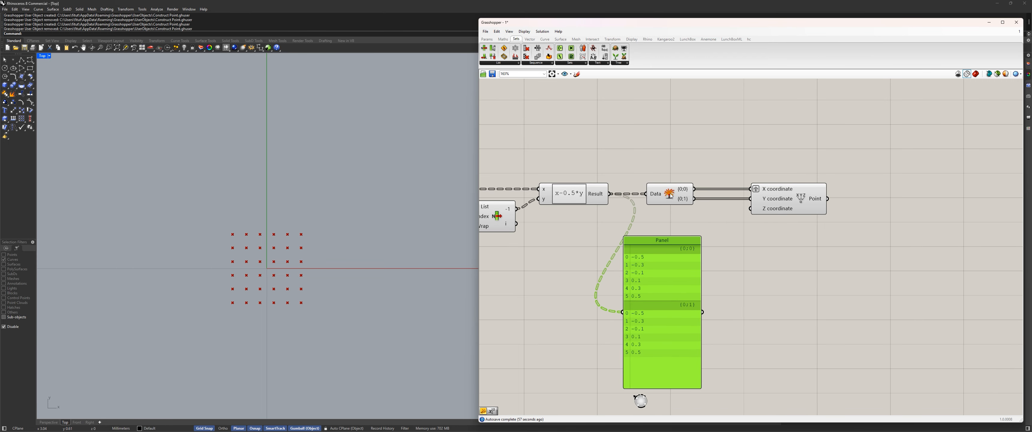
Step: Delete the point component fed by the two Explode Tree outputs
{"action": "left_click_drag", "start_coordinate": [792, 195], "coordinate": [940, 197]}
{"action": "left_click", "coordinate": [969, 263]}
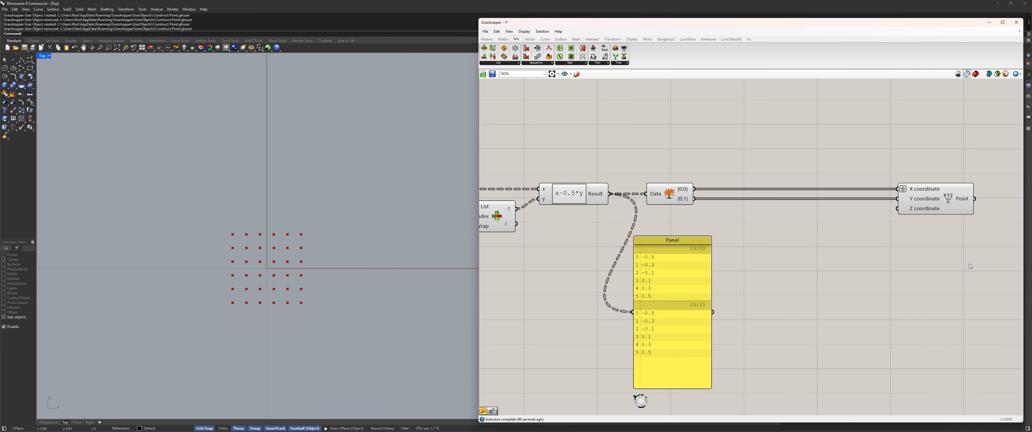
{"action": "left_click_drag", "start_coordinate": [985, 256], "coordinate": [889, 163]}
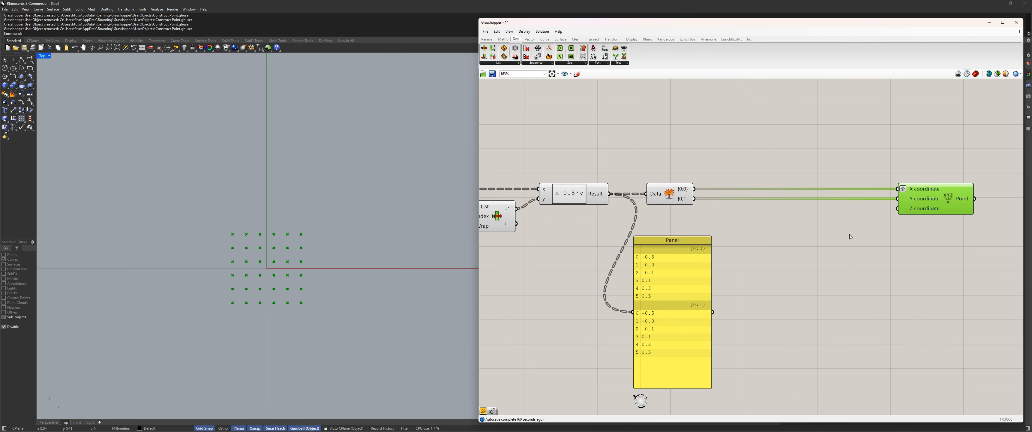
{"action": "key", "text": "Delete"}
Step: Inspect the {0;0} and {0;1} outputs of Explode Tree in turn by wiring each to the values panel
{"action": "left_click_drag", "start_coordinate": [641, 265], "coordinate": [737, 243]}
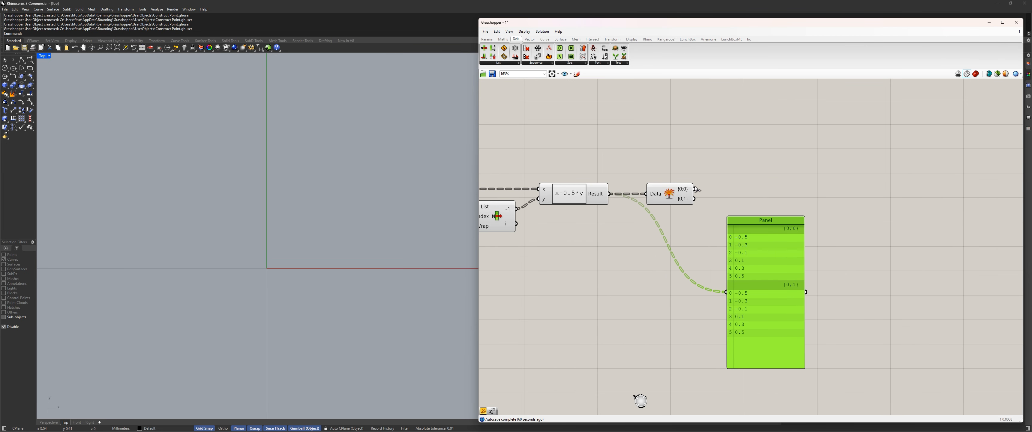
{"action": "left_click_drag", "start_coordinate": [695, 188], "coordinate": [730, 291]}
{"action": "left_click_drag", "start_coordinate": [741, 287], "coordinate": [787, 233]}
{"action": "left_click_drag", "start_coordinate": [694, 199], "coordinate": [803, 246]}
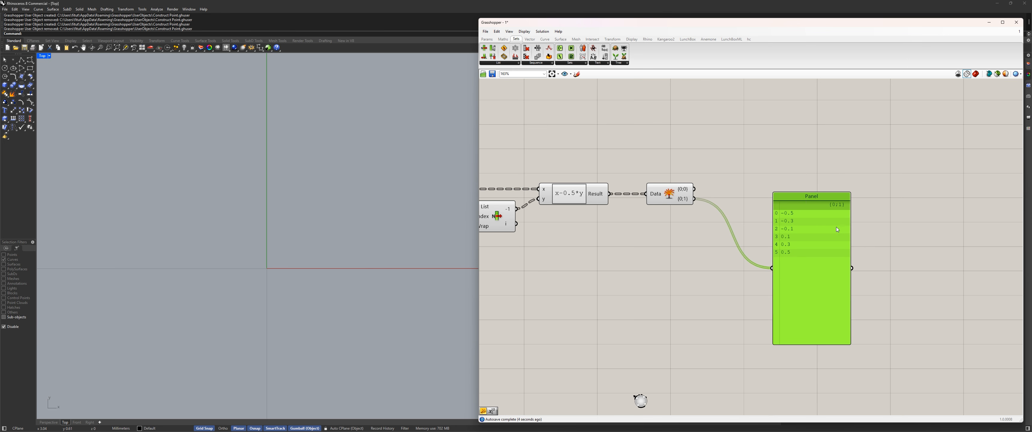
{"action": "left_click_drag", "start_coordinate": [836, 227], "coordinate": [820, 268]}
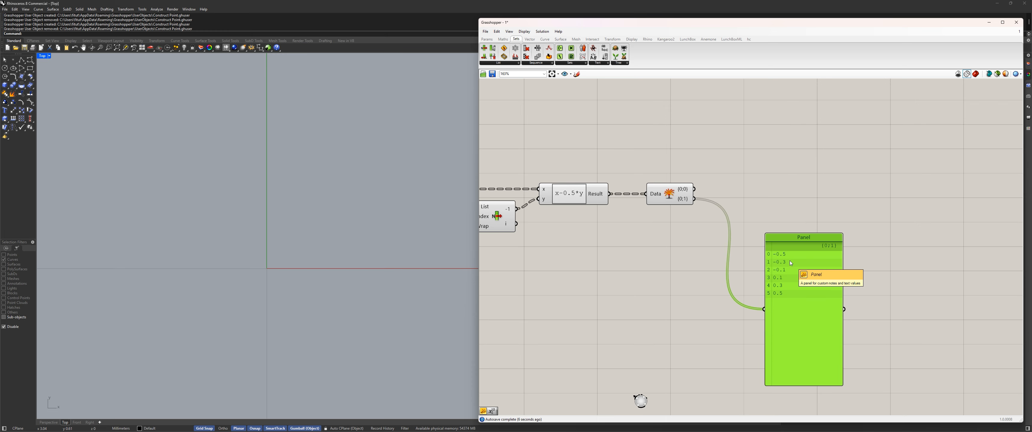
Step: Add a Longest List component beside Explode Tree, above the values panel
{"action": "double_click", "coordinate": [769, 180]}
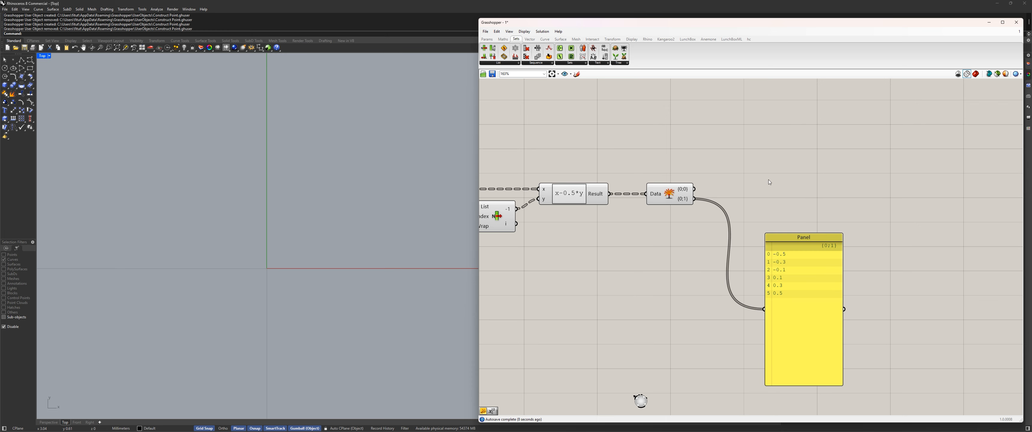
{"action": "type", "text": "longest"}
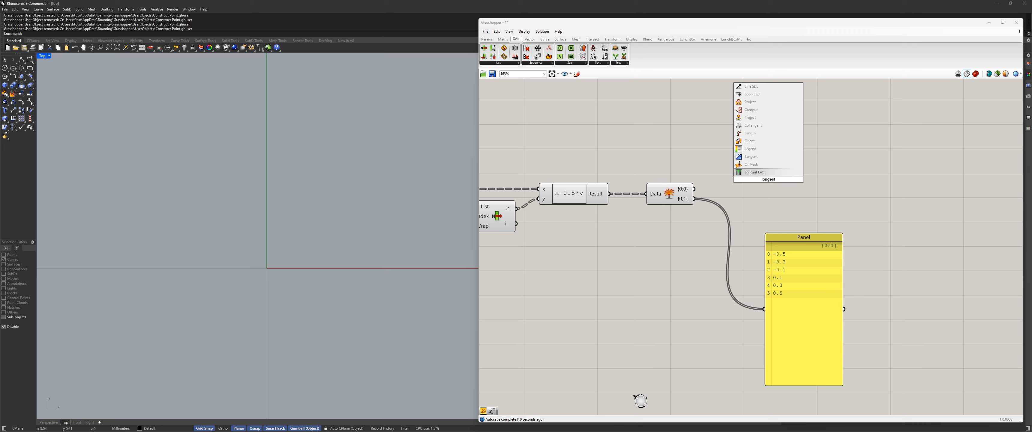
{"action": "key", "text": "Return"}
{"action": "scroll", "coordinate": [740, 181], "scroll_direction": "up", "scroll_amount": 3}
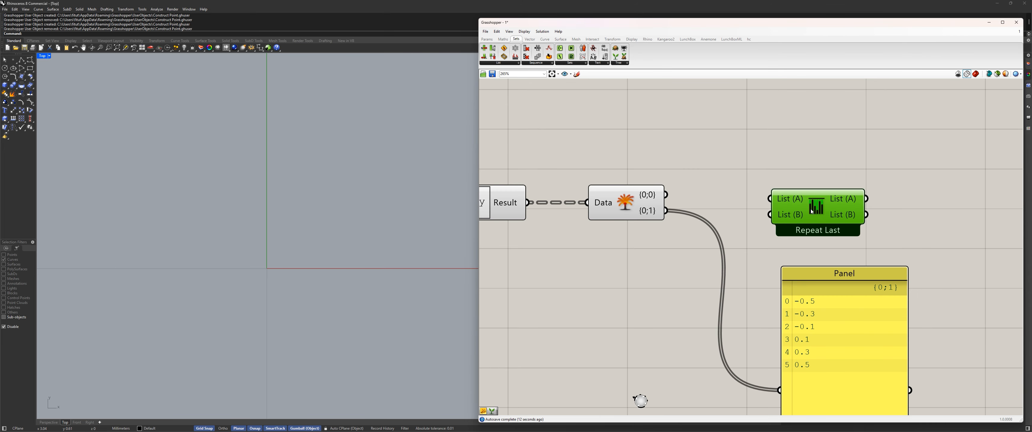
{"action": "left_click_drag", "start_coordinate": [815, 208], "coordinate": [782, 204]}
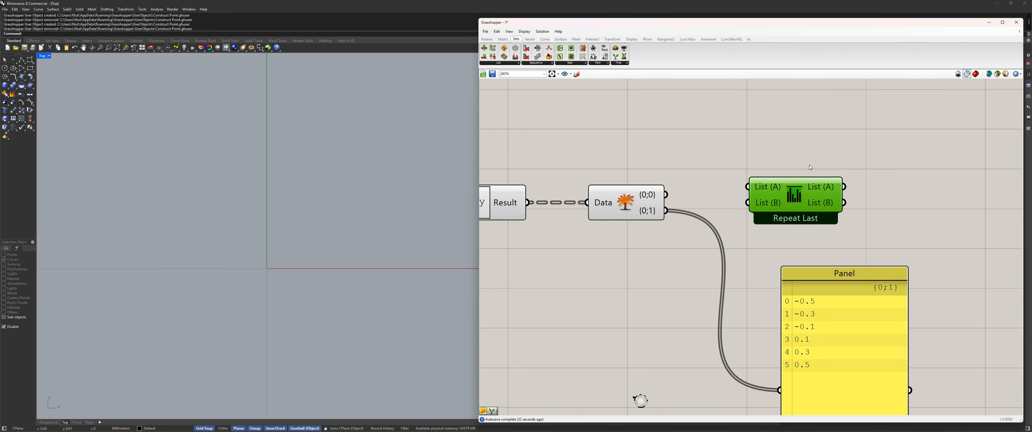
Step: Connect the values panel to the {0;0} output of Explode Tree and shift Longest List slightly farther away
{"action": "scroll", "coordinate": [810, 164], "scroll_direction": "down", "scroll_amount": 2}
{"action": "left_click_drag", "start_coordinate": [680, 154], "coordinate": [785, 325]}
{"action": "left_click_drag", "start_coordinate": [795, 149], "coordinate": [817, 143]}
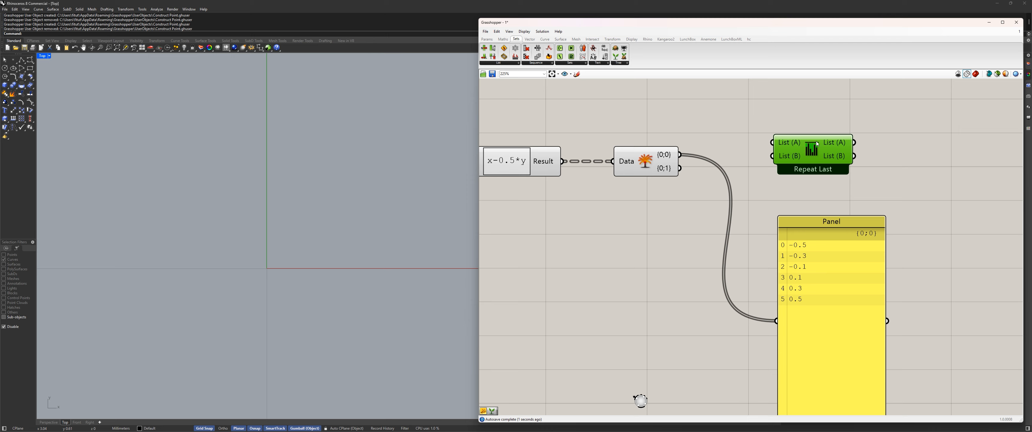
Step: Connect Explode Tree's {0;0} output to List (A) and {0;1} to List (B) of Longest List, grafting the List (A) input
{"action": "scroll", "coordinate": [603, 246], "scroll_direction": "down", "scroll_amount": 5}
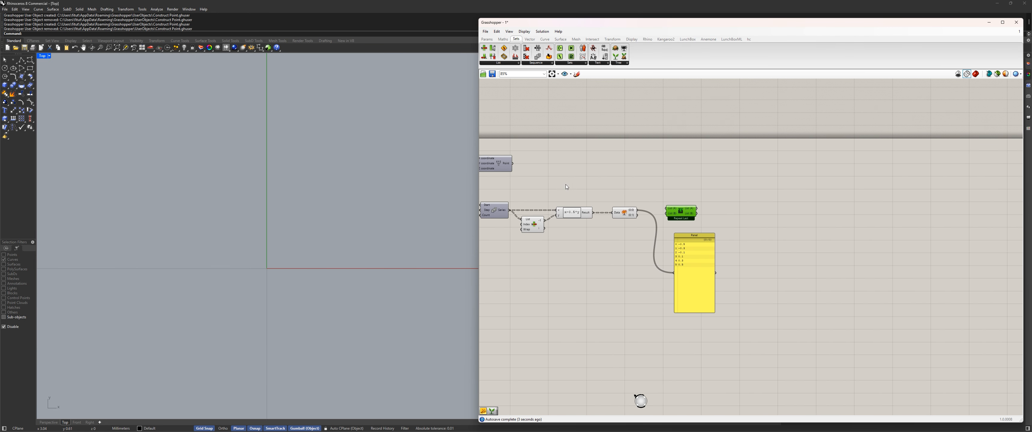
{"action": "right_click_drag", "start_coordinate": [566, 186], "coordinate": [719, 191]}
{"action": "scroll", "coordinate": [839, 193], "scroll_direction": "up", "scroll_amount": 5}
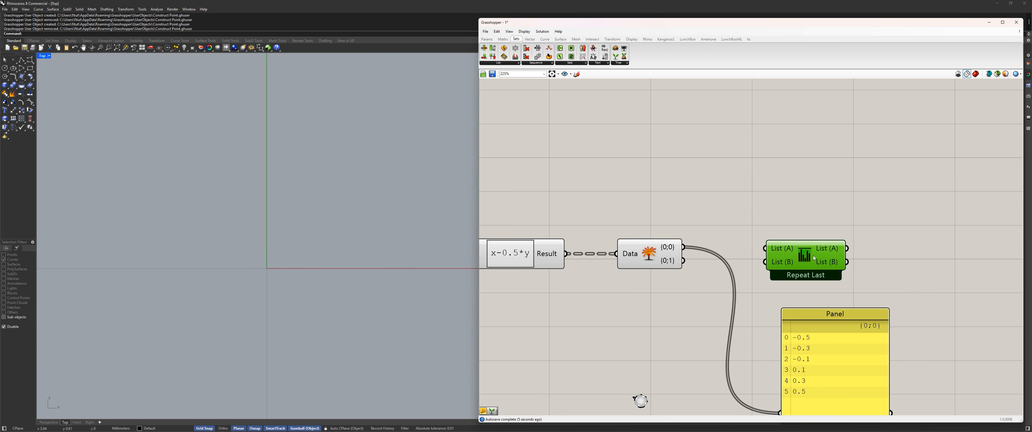
{"action": "scroll", "coordinate": [708, 218], "scroll_direction": "up", "scroll_amount": 3}
{"action": "left_click_drag", "start_coordinate": [659, 219], "coordinate": [792, 221]}
{"action": "right_click", "coordinate": [813, 222]}
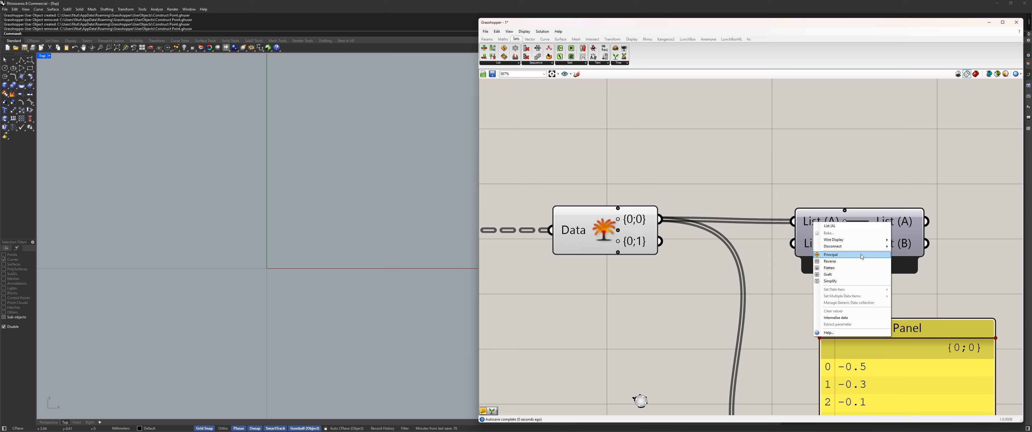
{"action": "left_click", "coordinate": [828, 274]}
{"action": "left_click_drag", "start_coordinate": [659, 241], "coordinate": [792, 243]}
{"action": "scroll", "coordinate": [841, 246], "scroll_direction": "down", "scroll_amount": 3}
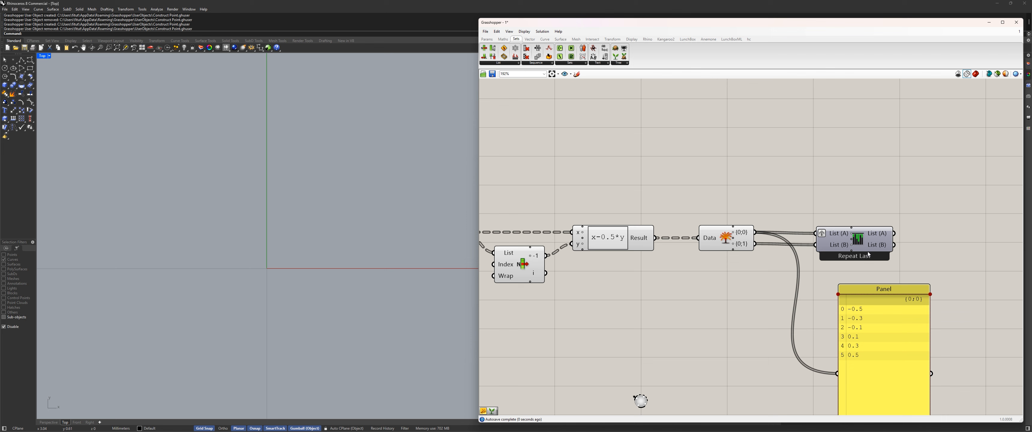
Step: Feed the panel from the List (A) and List (B) outputs in turn, moving it beside Longest List and Longest List nearer Explode Tree
{"action": "right_click_drag", "start_coordinate": [867, 252], "coordinate": [742, 210]}
{"action": "left_click_drag", "start_coordinate": [769, 192], "coordinate": [714, 330]}
{"action": "left_click_drag", "start_coordinate": [738, 335], "coordinate": [864, 205]}
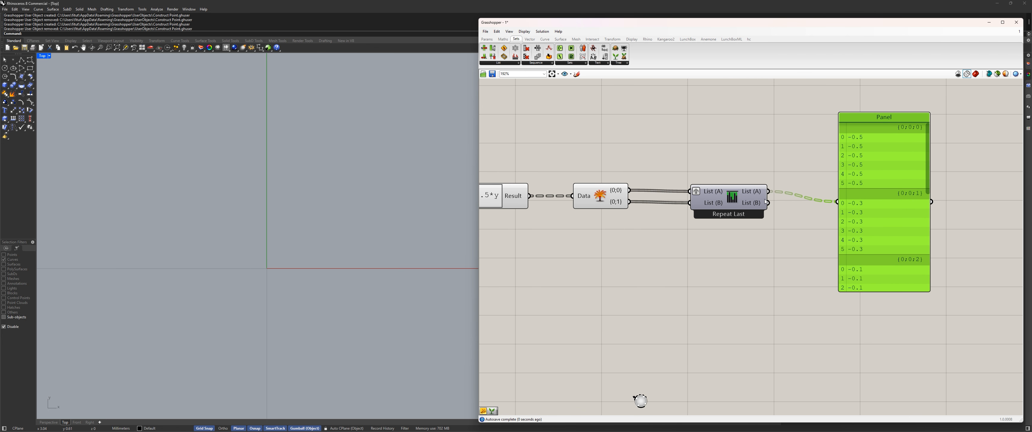
{"action": "left_click_drag", "start_coordinate": [733, 201], "coordinate": [822, 209]}
{"action": "left_click", "coordinate": [757, 231]}
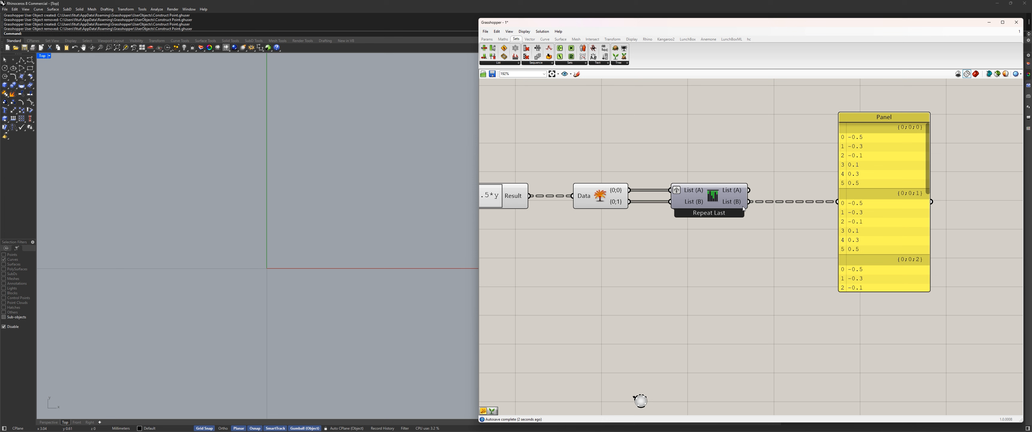
Step: Rename the Longest List parameters List (A) to x and List (B) to y
{"action": "scroll", "coordinate": [679, 181], "scroll_direction": "up", "scroll_amount": 4}
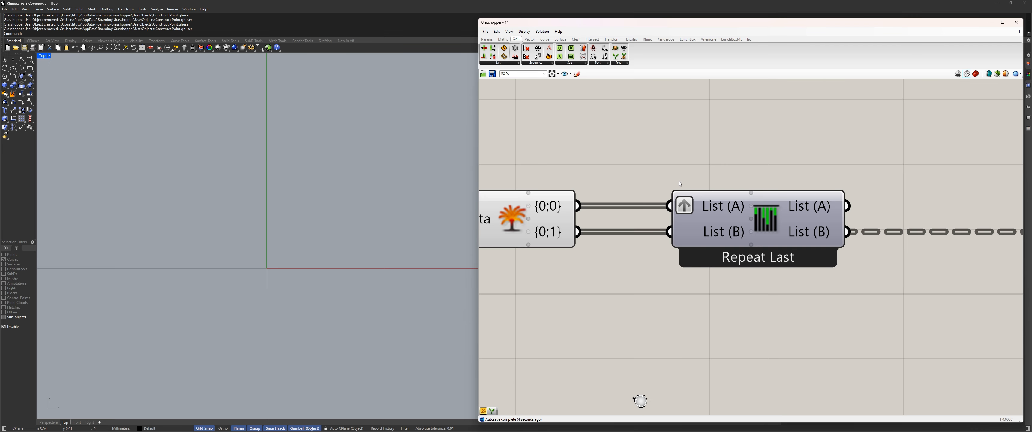
{"action": "right_click", "coordinate": [733, 213]}
{"action": "type", "text": "x"}
{"action": "key", "text": "Return"}
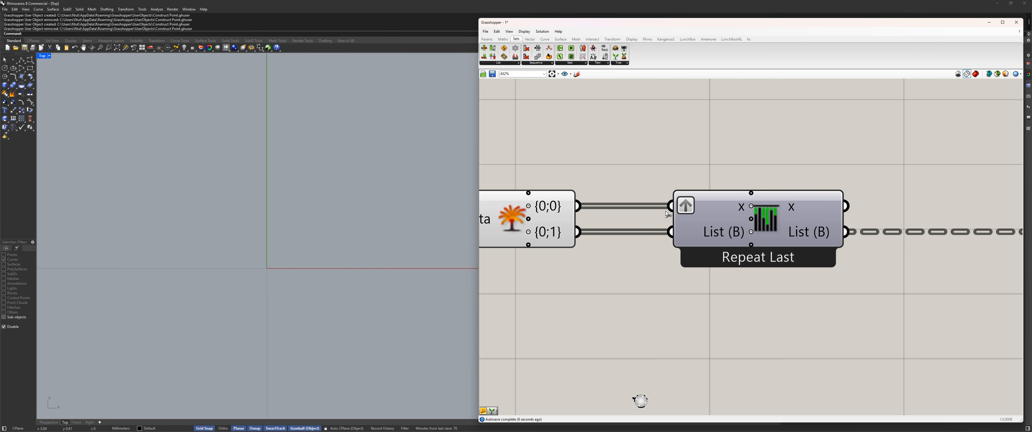
{"action": "right_click", "coordinate": [726, 235]}
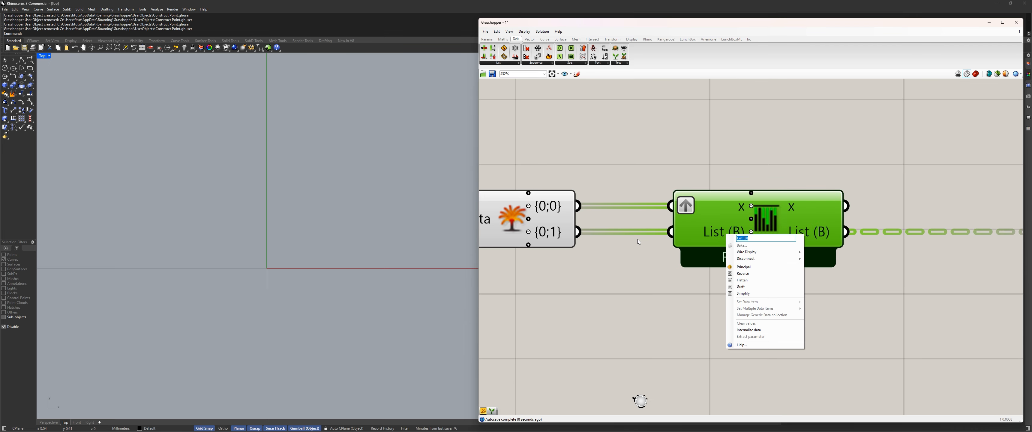
{"action": "type", "text": "y"}
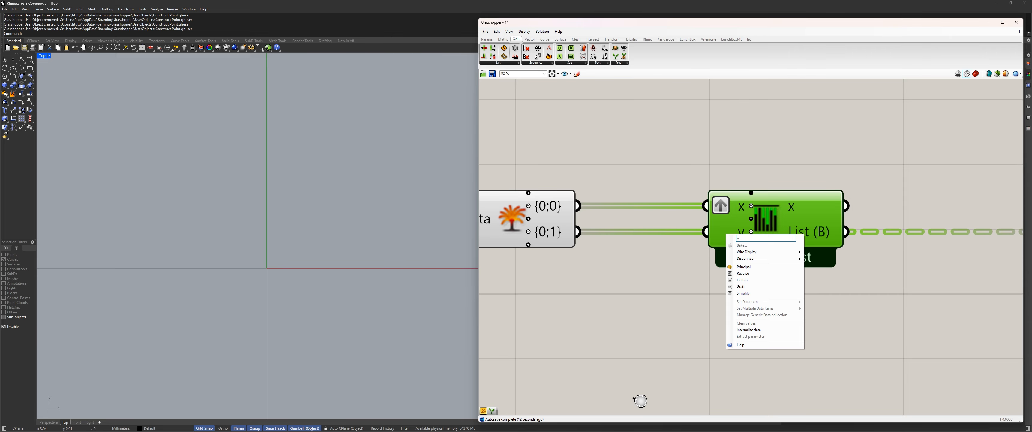
{"action": "key", "text": "Return"}
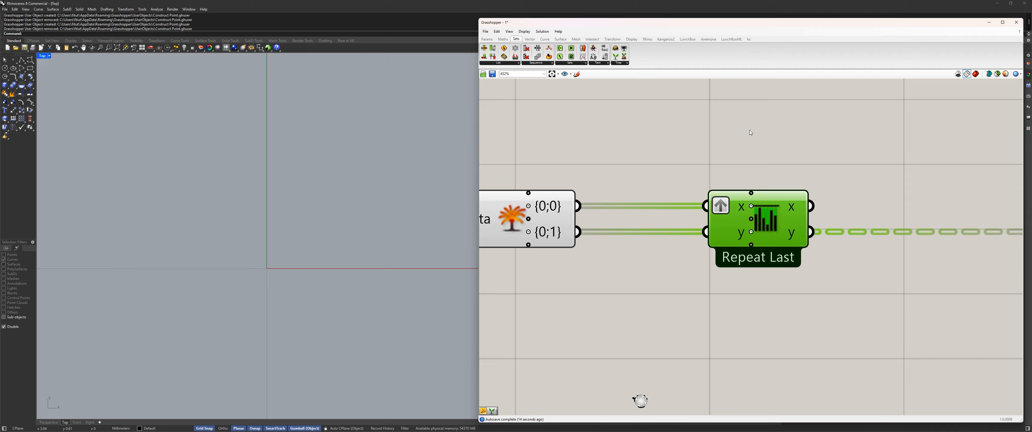
Step: Move the values panel lower and farther from Longest List, and nudge Longest List closer to Explode Tree
{"action": "scroll", "coordinate": [577, 226], "scroll_direction": "down", "scroll_amount": 5}
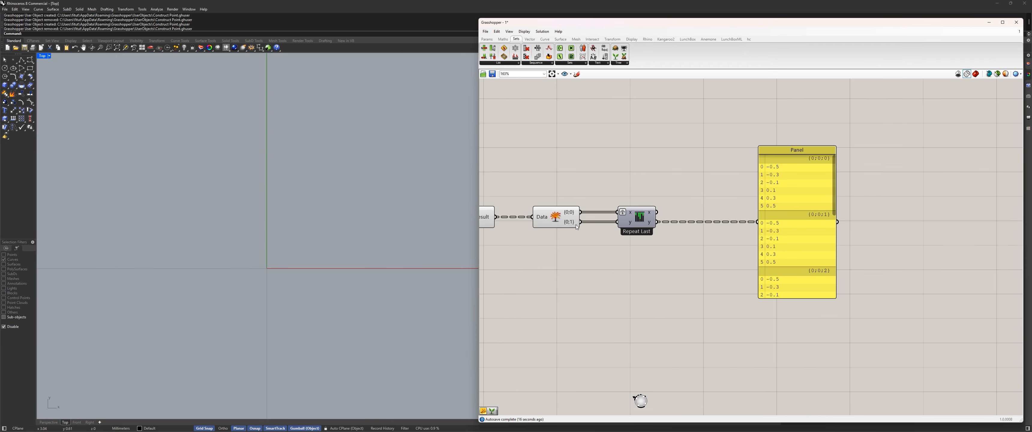
{"action": "right_click_drag", "start_coordinate": [577, 227], "coordinate": [670, 234]}
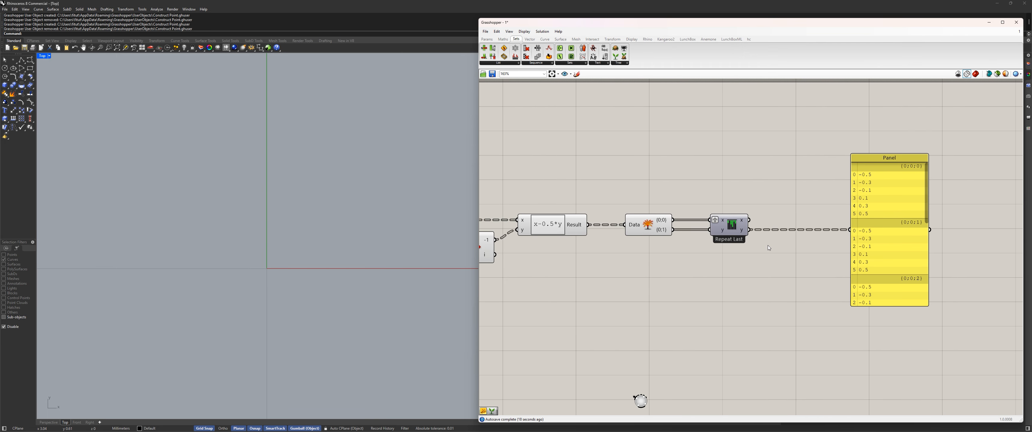
{"action": "scroll", "coordinate": [937, 234], "scroll_direction": "up", "scroll_amount": 2}
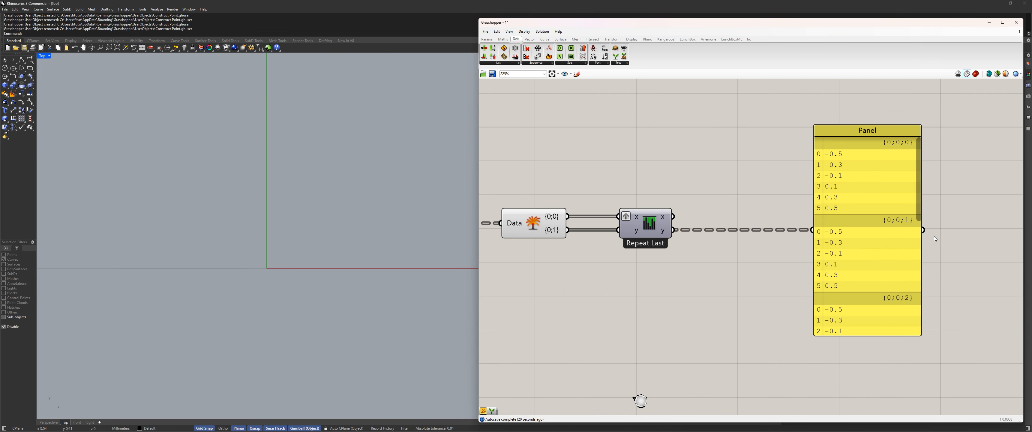
{"action": "right_click_drag", "start_coordinate": [933, 236], "coordinate": [905, 260]}
{"action": "left_click_drag", "start_coordinate": [837, 226], "coordinate": [923, 315]}
{"action": "left_click_drag", "start_coordinate": [621, 247], "coordinate": [614, 246]}
Step: Add an Expression component in the space above the panel and set its formula to x*cos(a)-y*sin(a)
{"action": "double_click", "coordinate": [803, 175]}
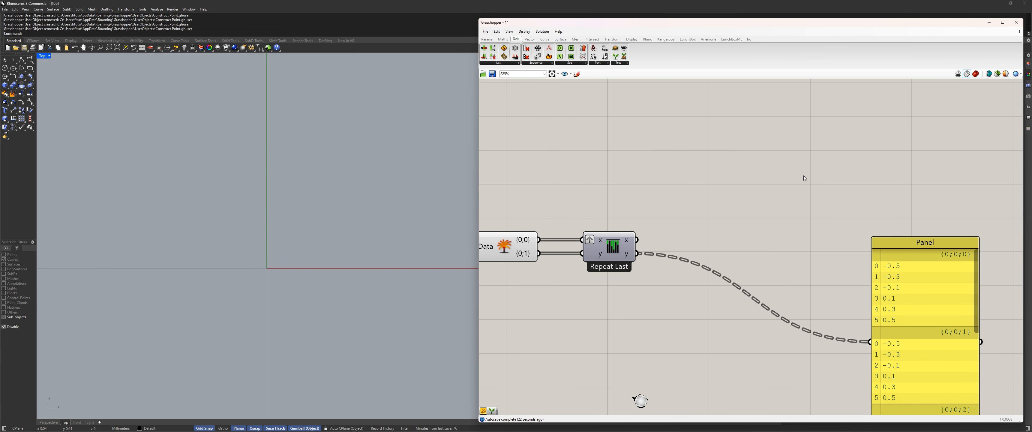
{"action": "type", "text": "expre"}
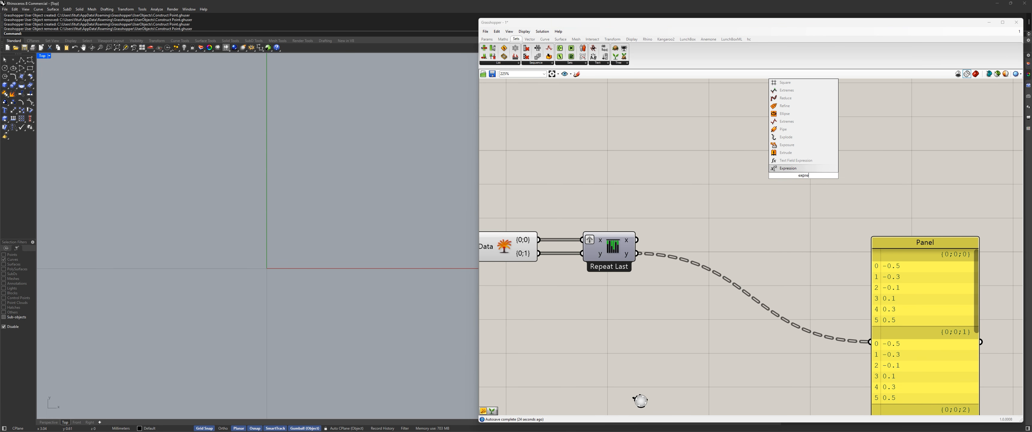
{"action": "key", "text": "Return"}
{"action": "double_click", "coordinate": [825, 184]}
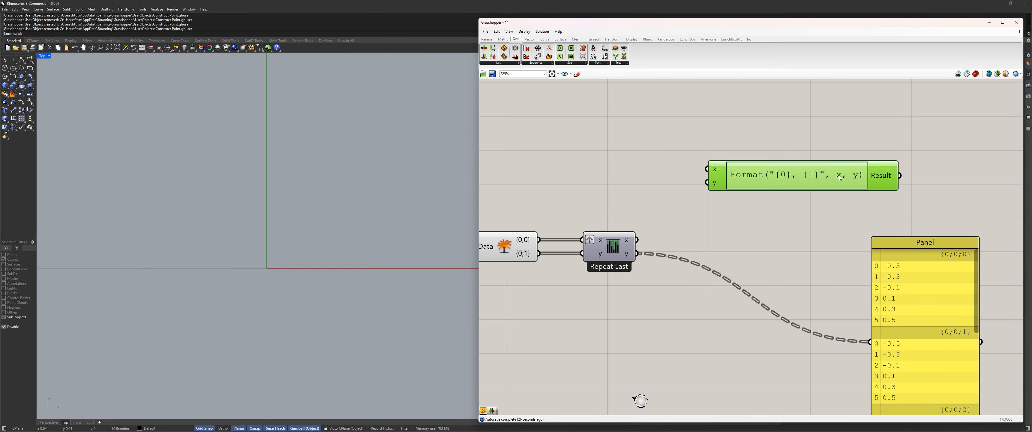
{"action": "left_click_drag", "start_coordinate": [877, 182], "coordinate": [565, 167]}
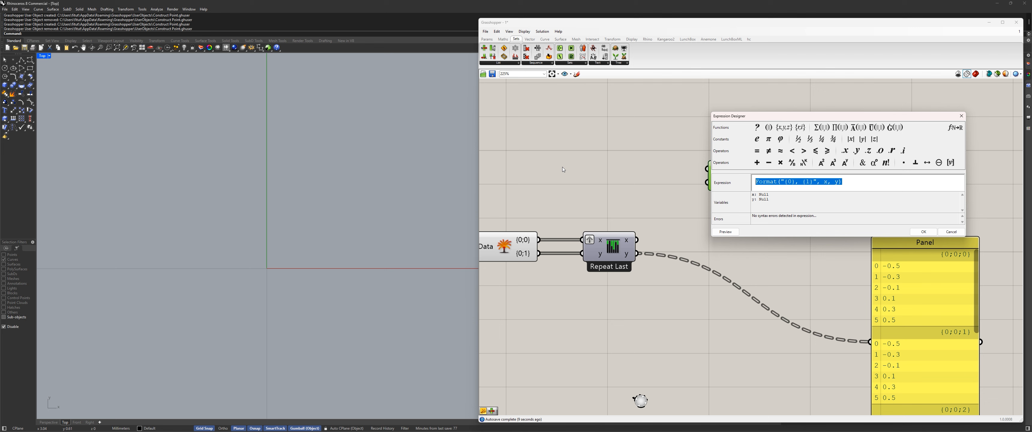
{"action": "key", "text": "BackSpace"}
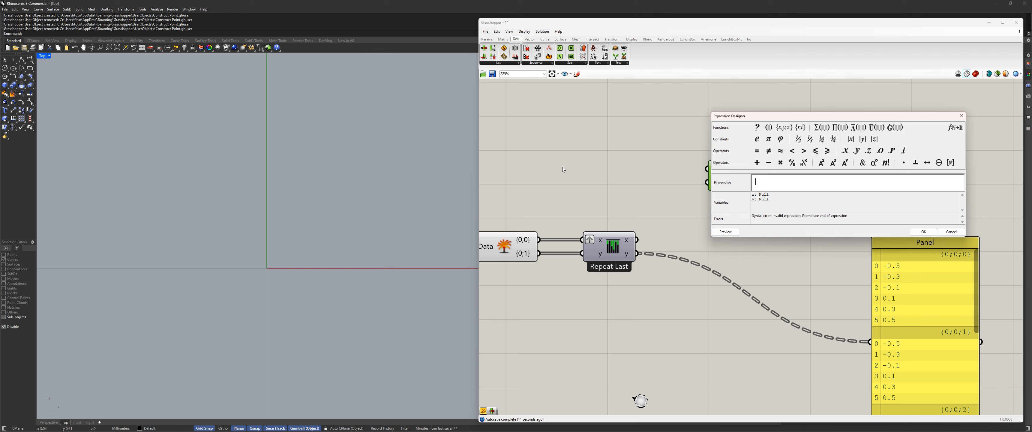
{"action": "type", "text": "x*cos(a)-y*sin()"}
{"action": "left_click", "coordinate": [919, 232]}
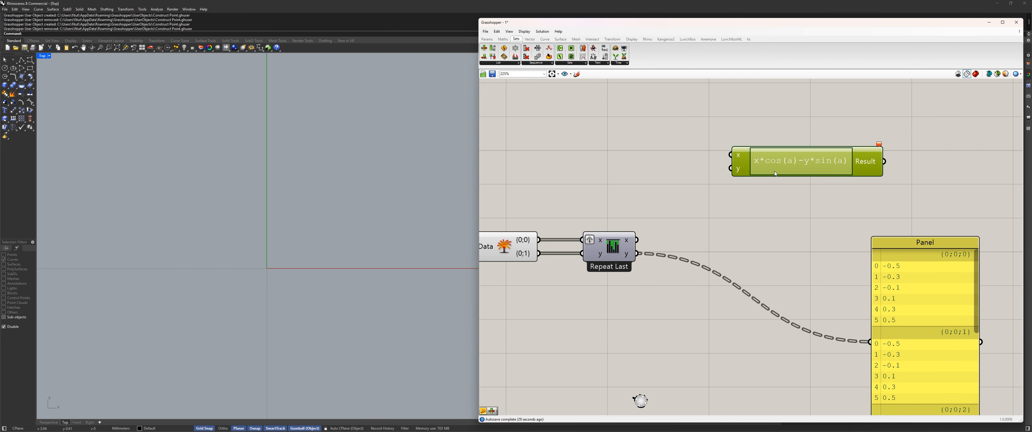
Step: Add a third input to the x*cos(a)-y*sin(a) Expression component and name it a
{"action": "scroll", "coordinate": [761, 173], "scroll_direction": "up", "scroll_amount": 5}
{"action": "left_click", "coordinate": [729, 188]}
{"action": "right_click", "coordinate": [730, 192]}
{"action": "type", "text": "a"}
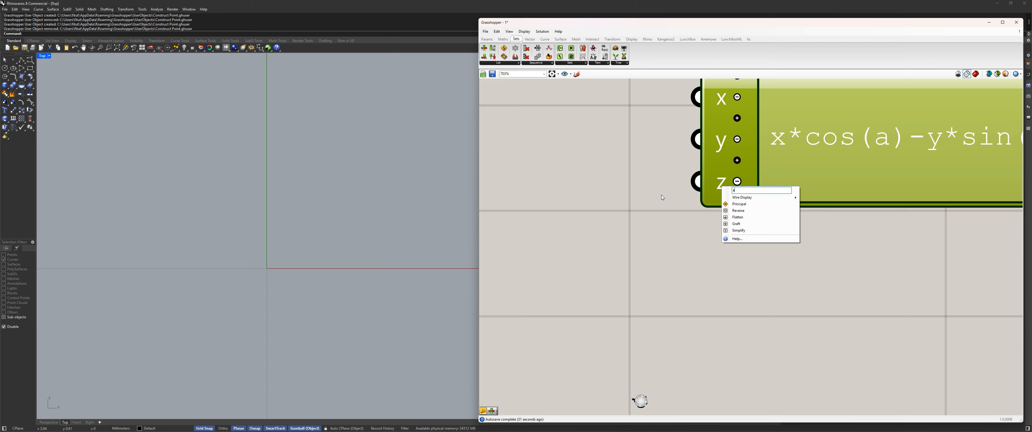
{"action": "key", "text": "Return"}
Step: Duplicate the Expression component and place the copy below the original with a clear gap between them
{"action": "scroll", "coordinate": [729, 175], "scroll_direction": "down", "scroll_amount": 5}
{"action": "left_click_drag", "start_coordinate": [729, 174], "coordinate": [735, 146]}
{"action": "left_click", "coordinate": [719, 208]}
{"action": "key", "text": "ctrl+c"}
{"action": "key", "text": "ctrl+v"}
{"action": "left_click", "coordinate": [730, 223]}
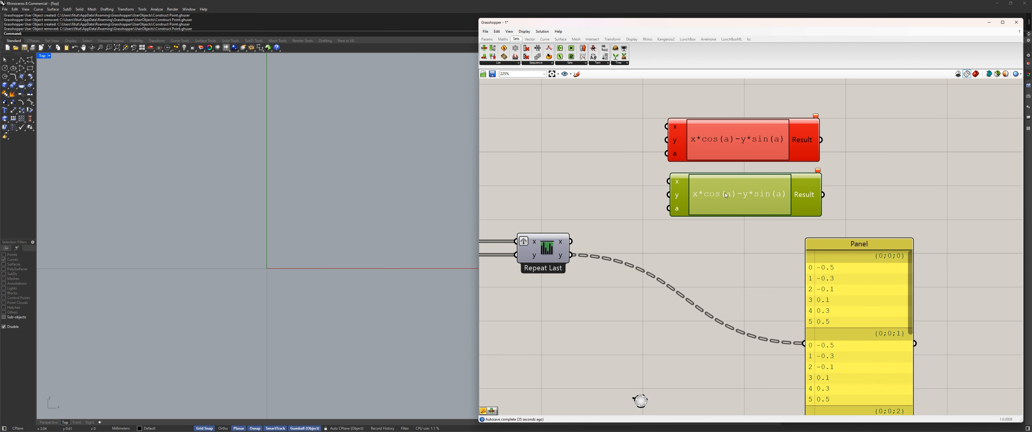
{"action": "double_click", "coordinate": [724, 191]}
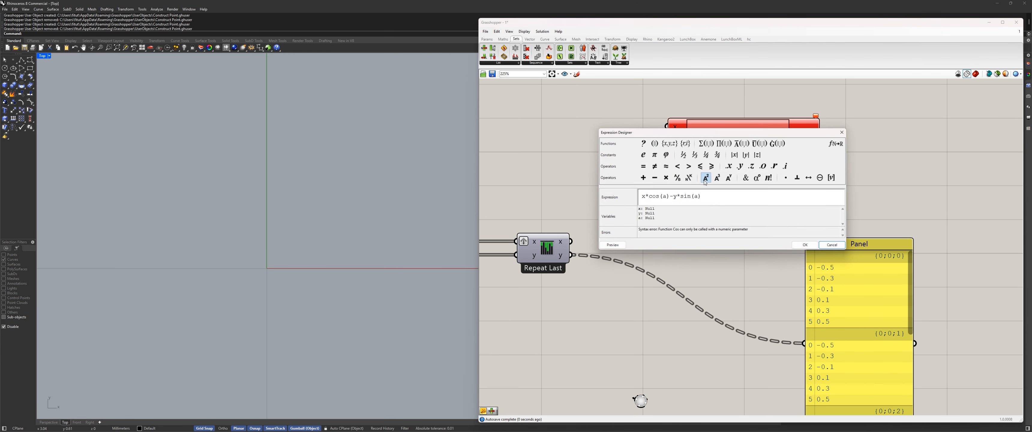
{"action": "left_click", "coordinate": [836, 247]}
{"action": "left_click_drag", "start_coordinate": [738, 136], "coordinate": [744, 115]}
{"action": "left_click", "coordinate": [784, 199]}
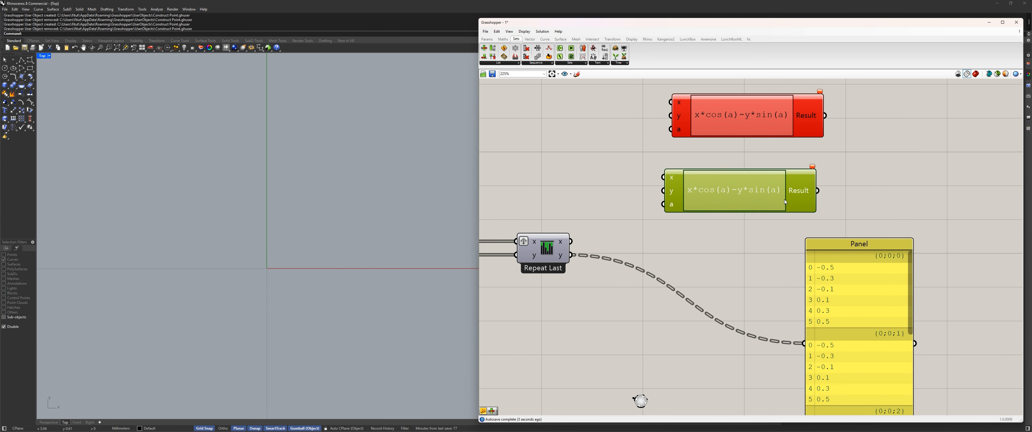
Step: Set the lower Expression's formula to x*sin(a)+y*cos(a)
{"action": "scroll", "coordinate": [725, 197], "scroll_direction": "up", "scroll_amount": 3}
{"action": "double_click", "coordinate": [715, 187]}
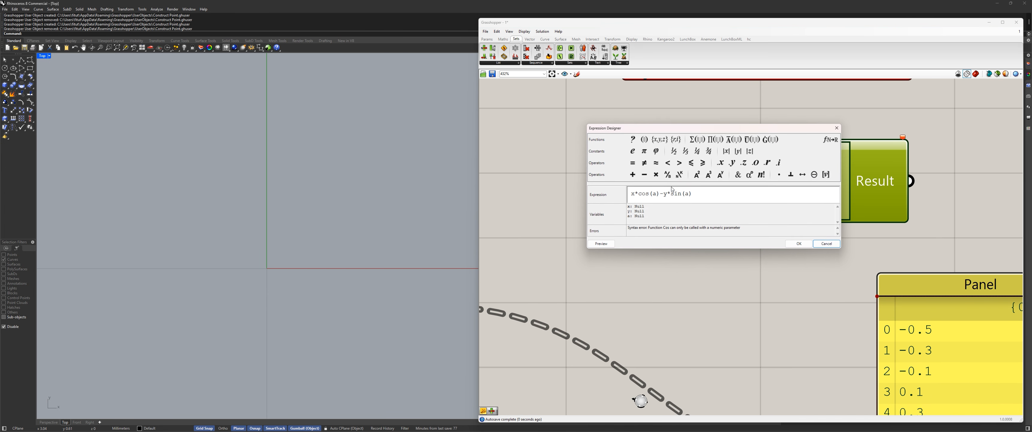
{"action": "double_click", "coordinate": [643, 193]}
{"action": "type", "text": "sin"}
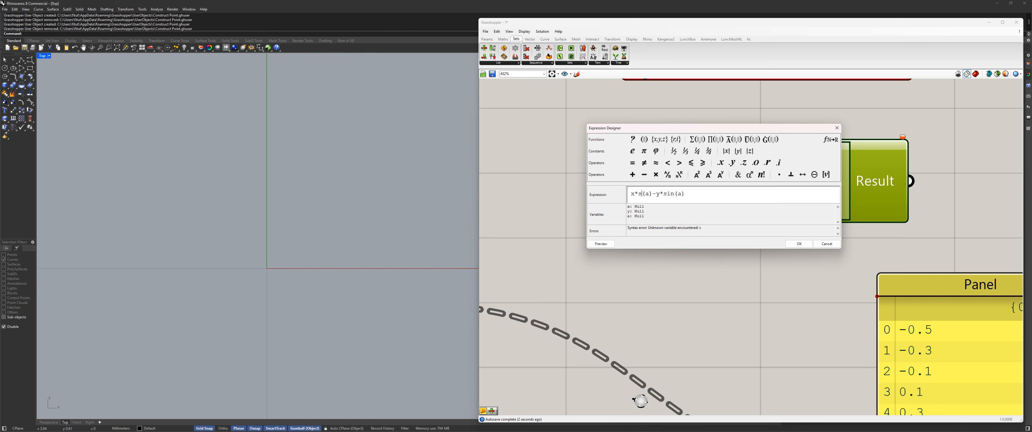
{"action": "double_click", "coordinate": [662, 194]}
{"action": "type", "text": "+"}
{"action": "key", "text": "shift+Right"}
{"action": "key", "text": "shift+Right"}
{"action": "key", "text": "shift+Right"}
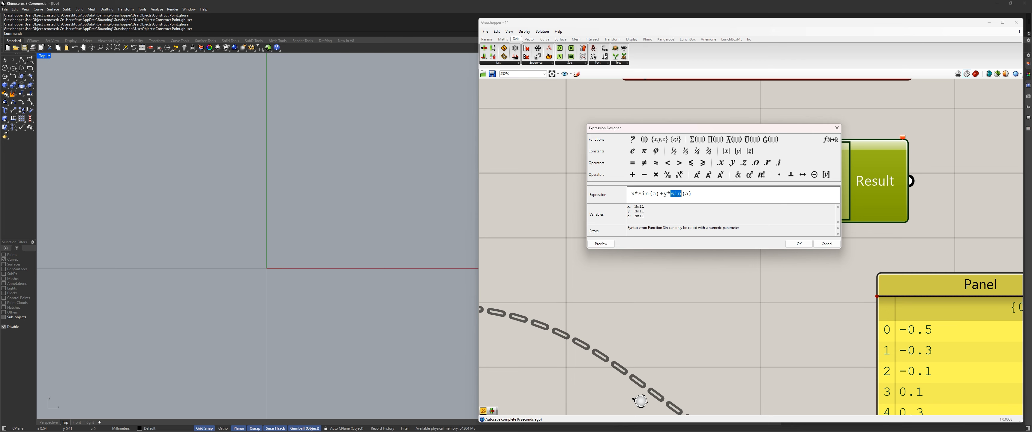
{"action": "type", "text": "cos"}
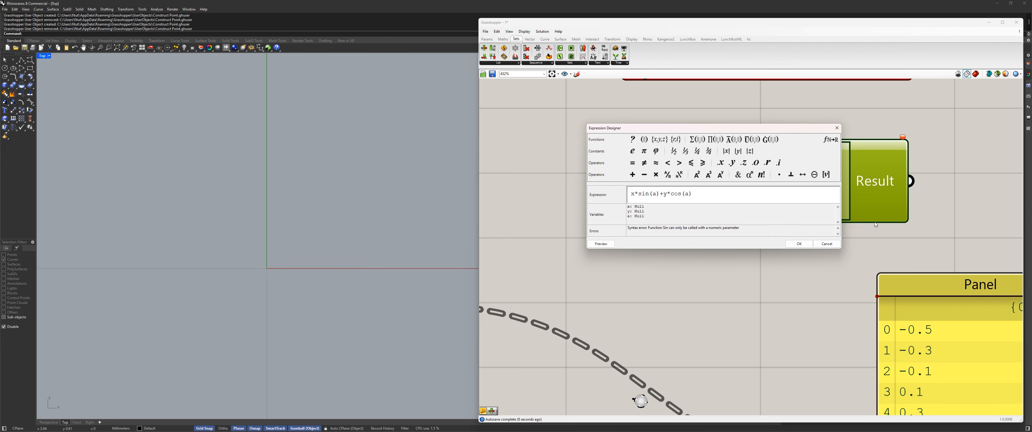
{"action": "left_click", "coordinate": [799, 243]}
Step: Add a number slider with value 90 below Longest List and slide its value up to 100
{"action": "scroll", "coordinate": [702, 205], "scroll_direction": "down", "scroll_amount": 5}
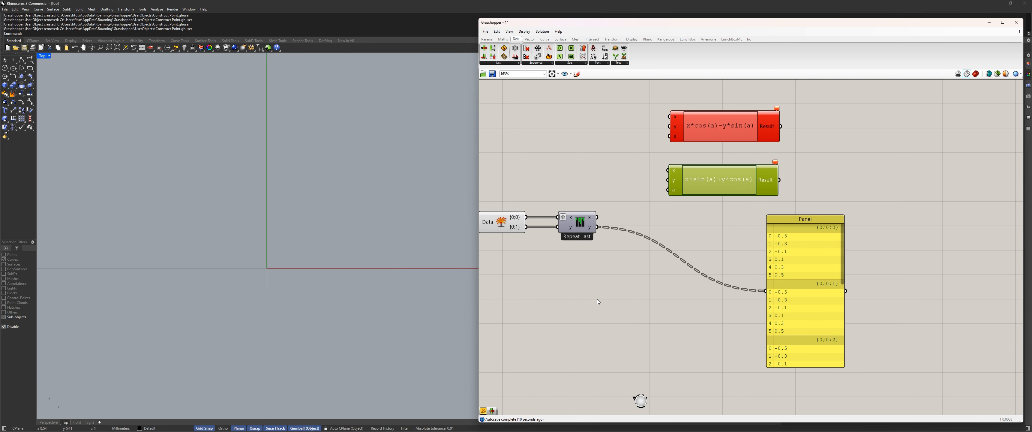
{"action": "right_click_drag", "start_coordinate": [597, 300], "coordinate": [658, 272]}
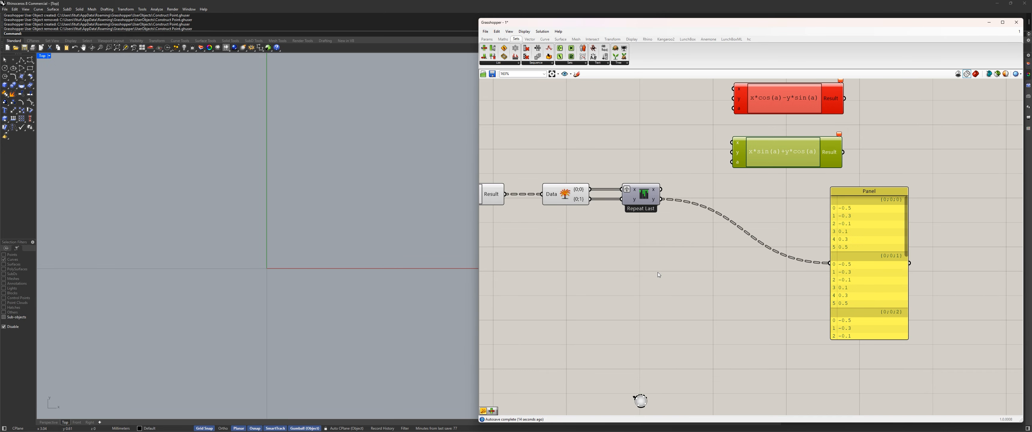
{"action": "scroll", "coordinate": [621, 264], "scroll_direction": "up", "scroll_amount": 4}
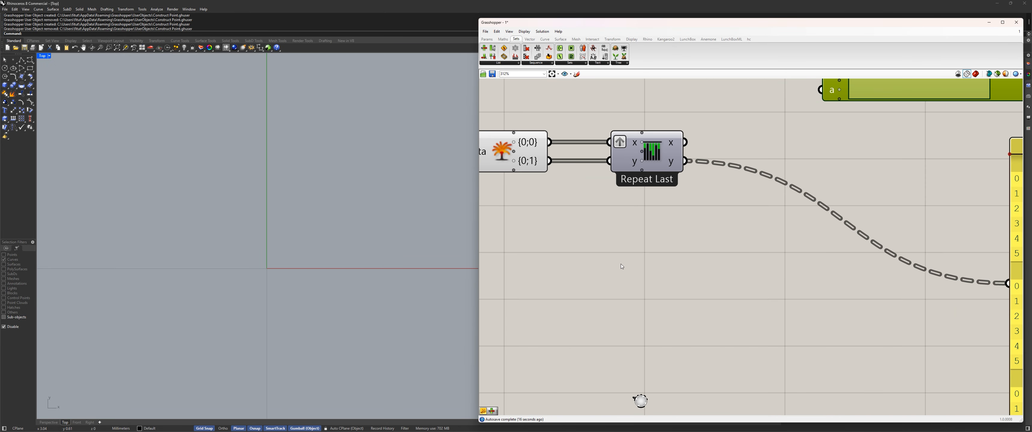
{"action": "double_click", "coordinate": [666, 286]}
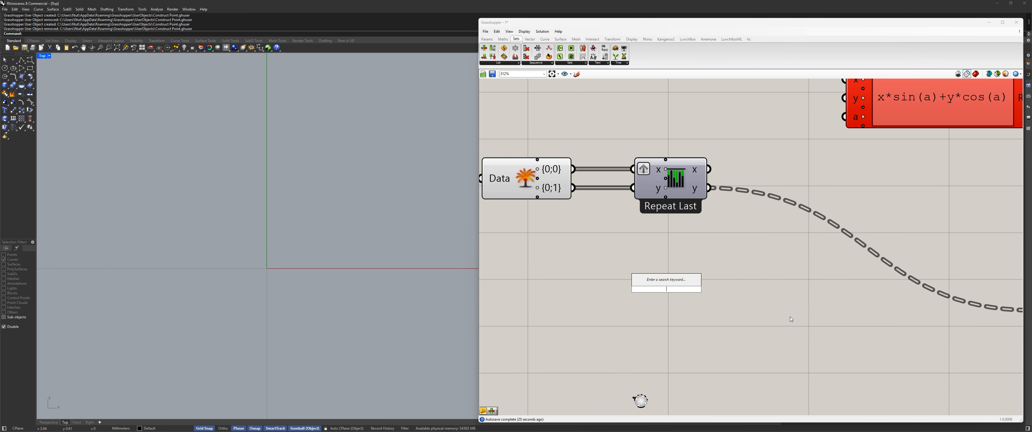
{"action": "type", "text": "90"}
{"action": "key", "text": "Return"}
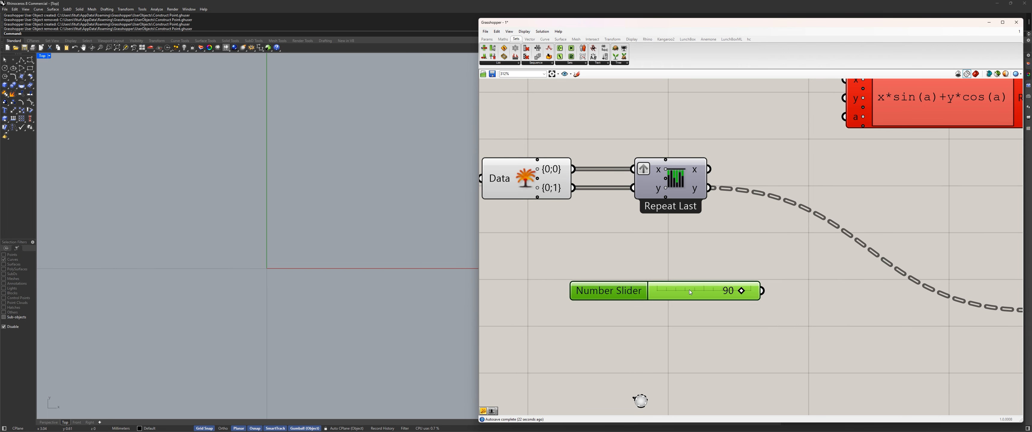
{"action": "left_click_drag", "start_coordinate": [690, 291], "coordinate": [687, 298]}
{"action": "right_click_drag", "start_coordinate": [701, 298], "coordinate": [701, 298]}
{"action": "left_click_drag", "start_coordinate": [738, 299], "coordinate": [864, 303]}
{"action": "right_click", "coordinate": [666, 297]}
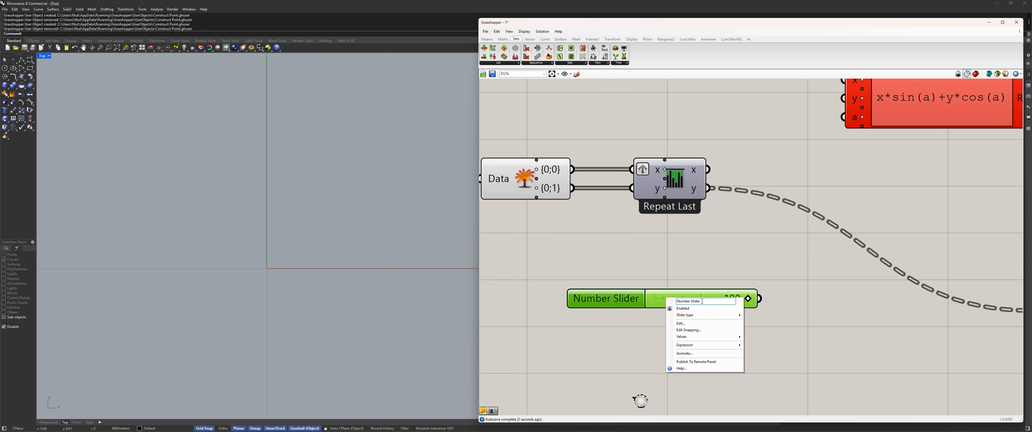
{"action": "left_click", "coordinate": [686, 323]}
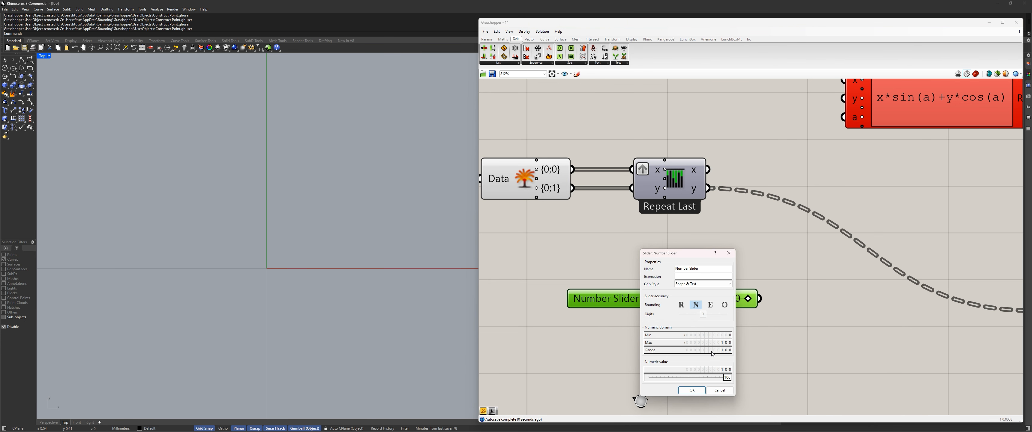
{"action": "left_click_drag", "start_coordinate": [688, 257], "coordinate": [828, 217]}
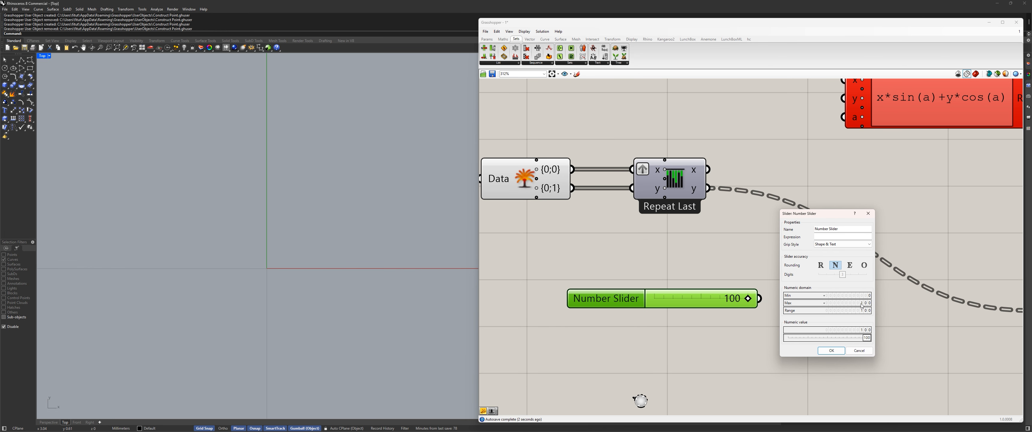
{"action": "mouse_move", "coordinate": [861, 304]}
{"action": "left_mouse_down"}
{"action": "mouse_move", "coordinate": [864, 314]}
{"action": "mouse_move", "coordinate": [865, 300]}
{"action": "left_mouse_up"}
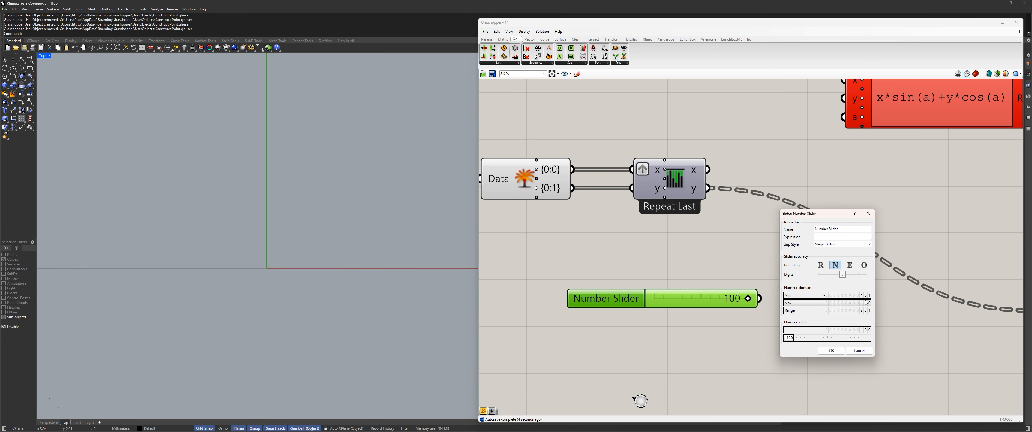
{"action": "left_click", "coordinate": [859, 351]}
Step: Set the number slider's maximum to 90 in its numeric domain
{"action": "right_click", "coordinate": [719, 300]}
{"action": "left_click", "coordinate": [745, 324]}
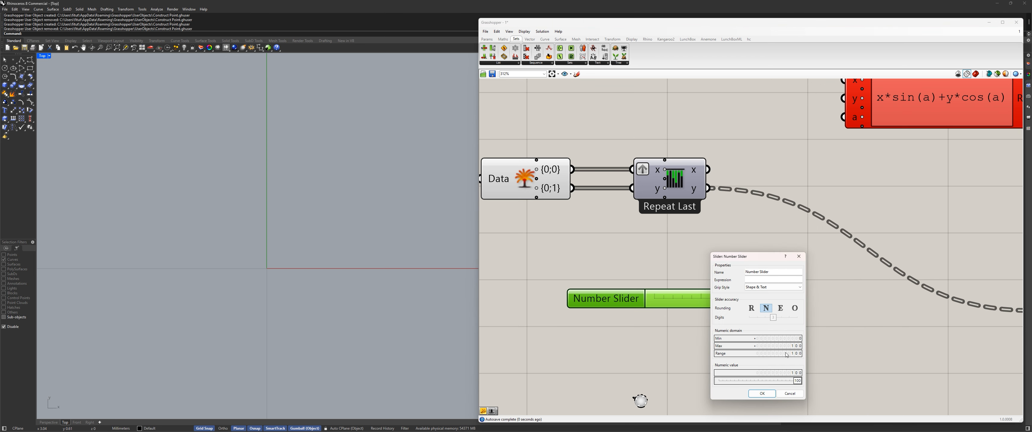
{"action": "double_click", "coordinate": [789, 347]}
{"action": "type", "text": "90"}
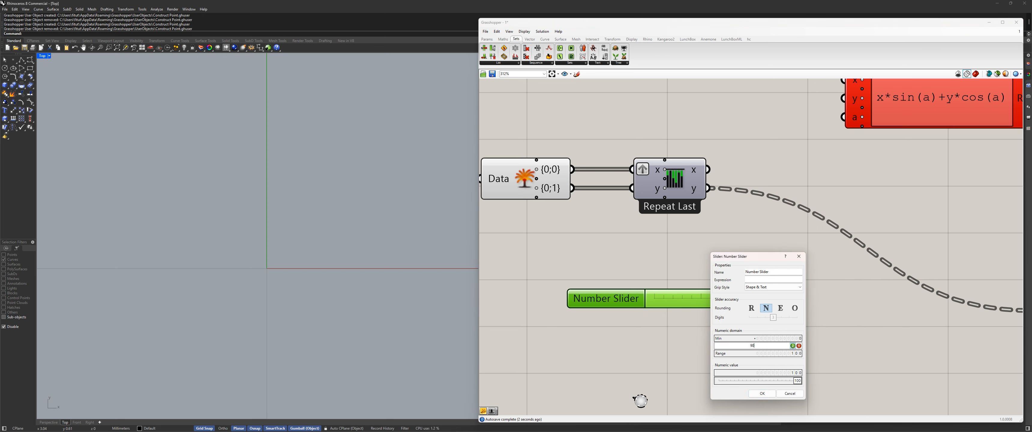
{"action": "left_click", "coordinate": [799, 345]}
{"action": "double_click", "coordinate": [761, 347]}
{"action": "type", "text": "90"}
{"action": "key", "text": "Return"}
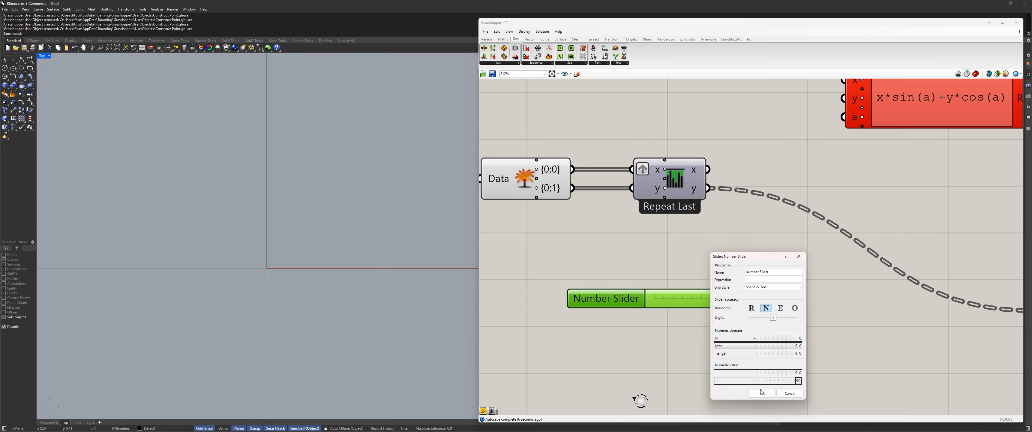
{"action": "left_click", "coordinate": [762, 393]}
{"action": "left_click_drag", "start_coordinate": [748, 300], "coordinate": [936, 311]}
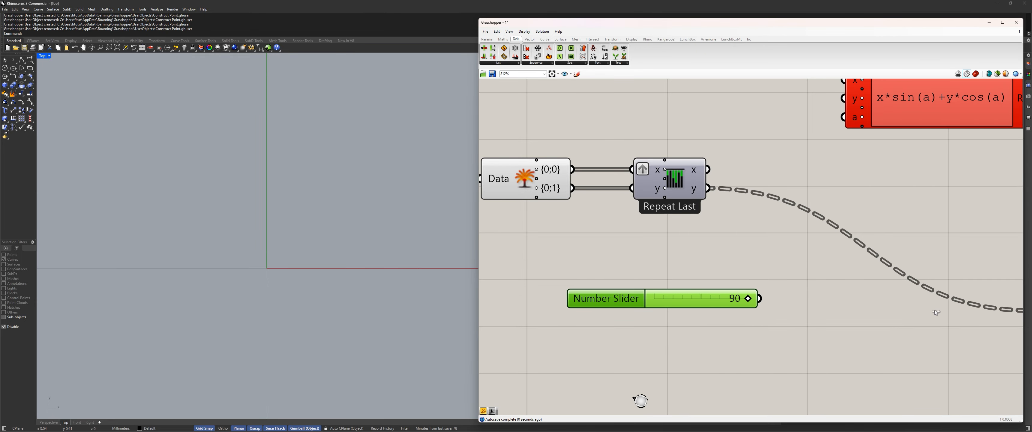
Step: Rename the number slider to angle and move it to sit below Explode Tree and Longest List
{"action": "scroll", "coordinate": [677, 290], "scroll_direction": "down", "scroll_amount": 3}
{"action": "scroll", "coordinate": [621, 306], "scroll_direction": "up", "scroll_amount": 2}
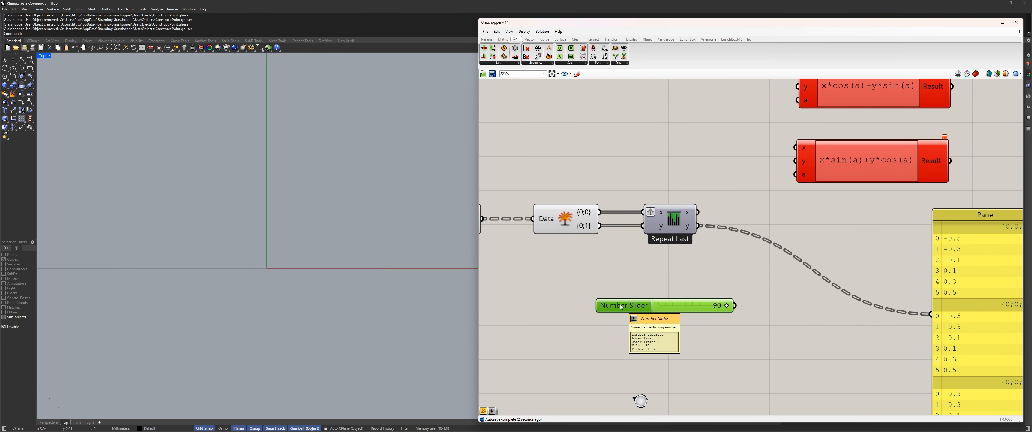
{"action": "right_click", "coordinate": [621, 306]}
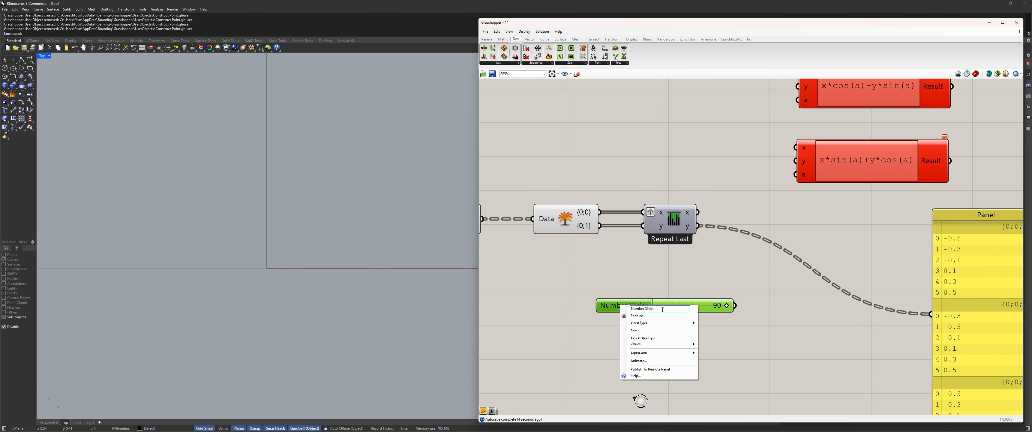
{"action": "type", "text": "ang"}
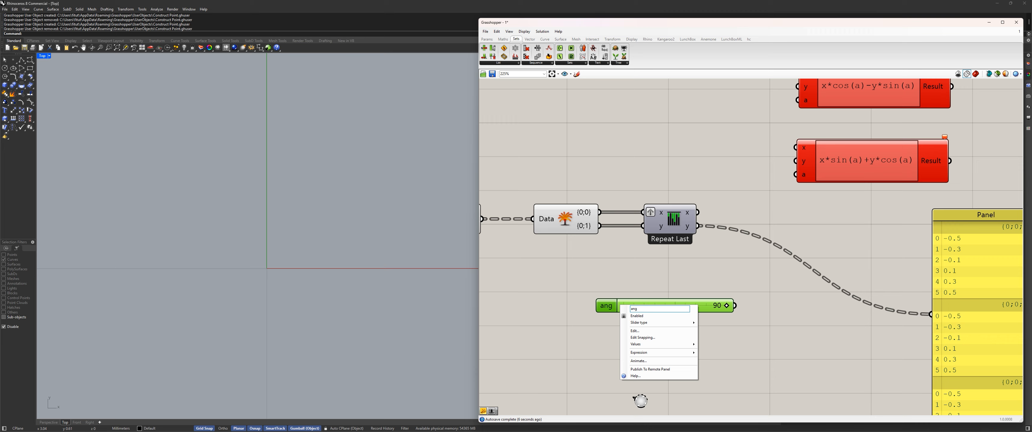
{"action": "type", "text": "le"}
{"action": "key", "text": "Return"}
{"action": "left_click_drag", "start_coordinate": [688, 303], "coordinate": [633, 306]}
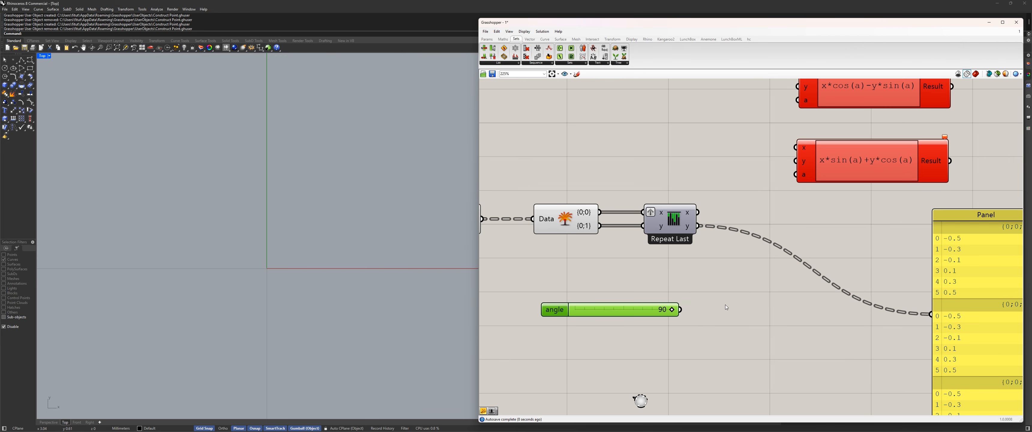
Step: Add a Radians component beside the angle slider and feed the slider into its Degrees input
{"action": "double_click", "coordinate": [740, 301]}
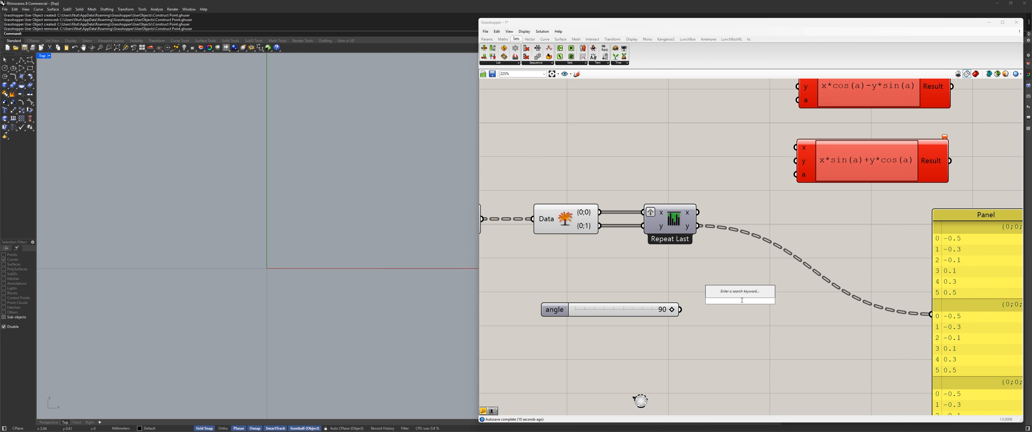
{"action": "type", "text": "ra"}
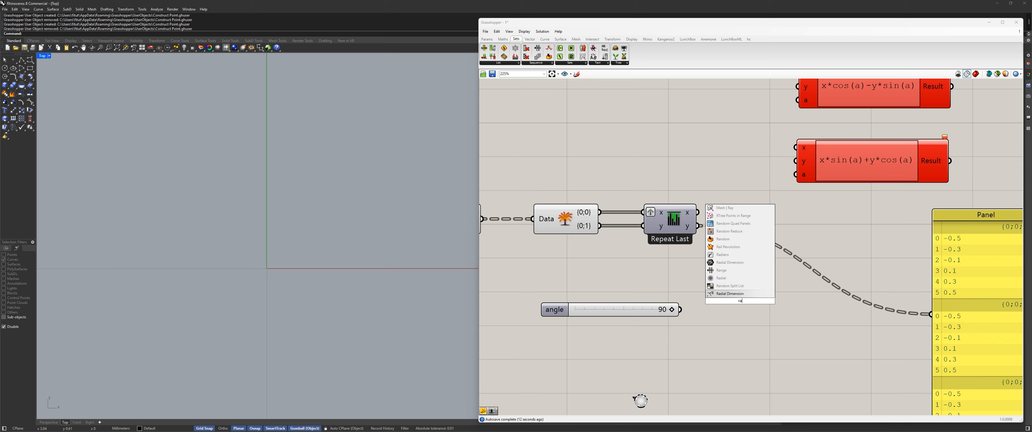
{"action": "type", "text": "d"}
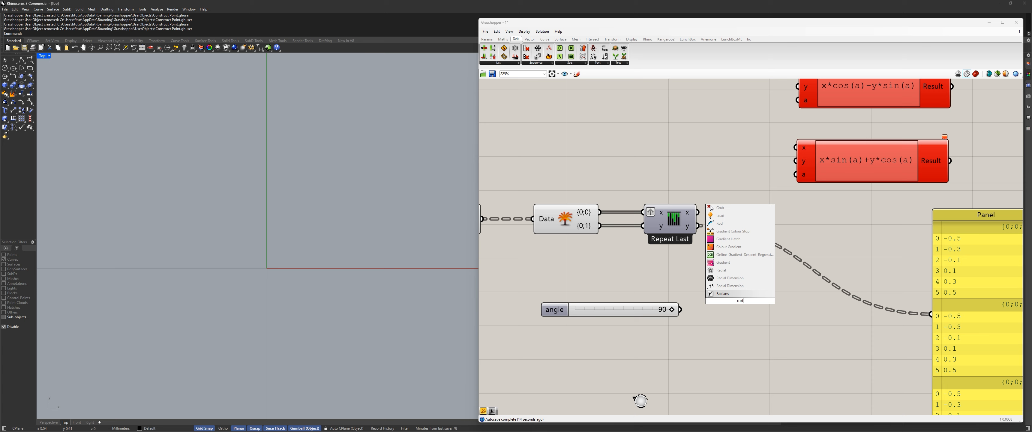
{"action": "key", "text": "Return"}
{"action": "left_click_drag", "start_coordinate": [740, 300], "coordinate": [765, 316]}
{"action": "left_click_drag", "start_coordinate": [679, 314], "coordinate": [721, 142]}
Step: Wire Radians into the a inputs of both expressions, and the Longest List x and y outputs into their x and y inputs
{"action": "scroll", "coordinate": [761, 276], "scroll_direction": "down", "scroll_amount": 2}
{"action": "left_click_drag", "start_coordinate": [699, 320], "coordinate": [788, 209]}
{"action": "left_click_drag", "start_coordinate": [637, 237], "coordinate": [722, 119]}
{"action": "left_click_drag", "start_coordinate": [781, 130], "coordinate": [813, 143]}
{"action": "left_click_drag", "start_coordinate": [637, 249], "coordinate": [753, 143]}
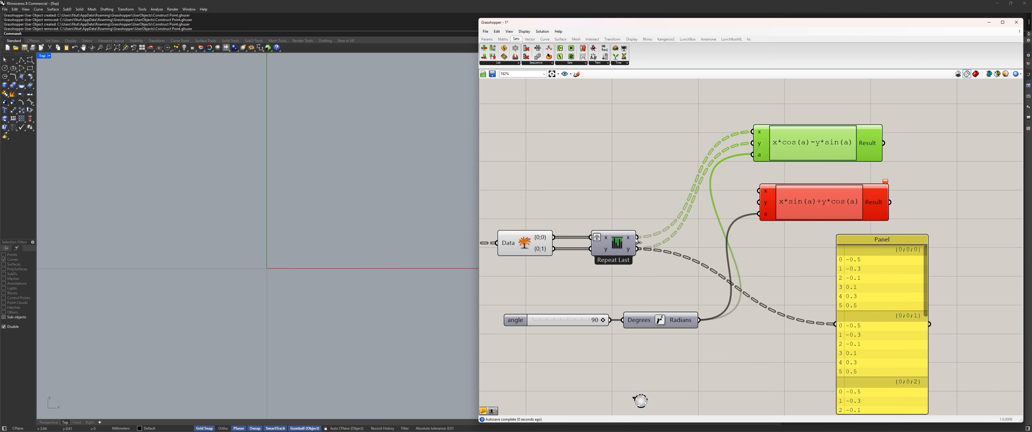
{"action": "left_click_drag", "start_coordinate": [637, 237], "coordinate": [759, 202]}
Step: Delete the values panel connected to the Longest List y output
{"action": "scroll", "coordinate": [810, 283], "scroll_direction": "down", "scroll_amount": 2}
{"action": "left_click", "coordinate": [861, 342]}
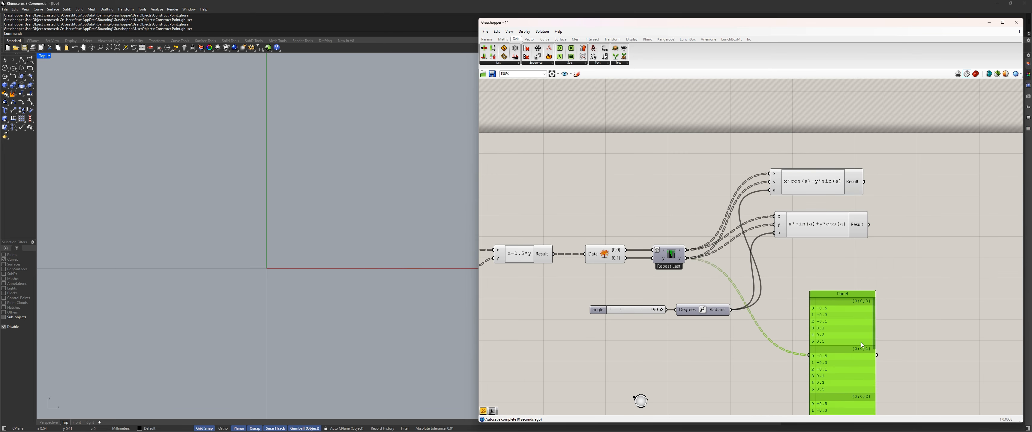
{"action": "key", "text": "Delete"}
Step: Align the two rotation expressions along their left edges and move them down level with Longest List
{"action": "left_click_drag", "start_coordinate": [923, 277], "coordinate": [764, 121]}
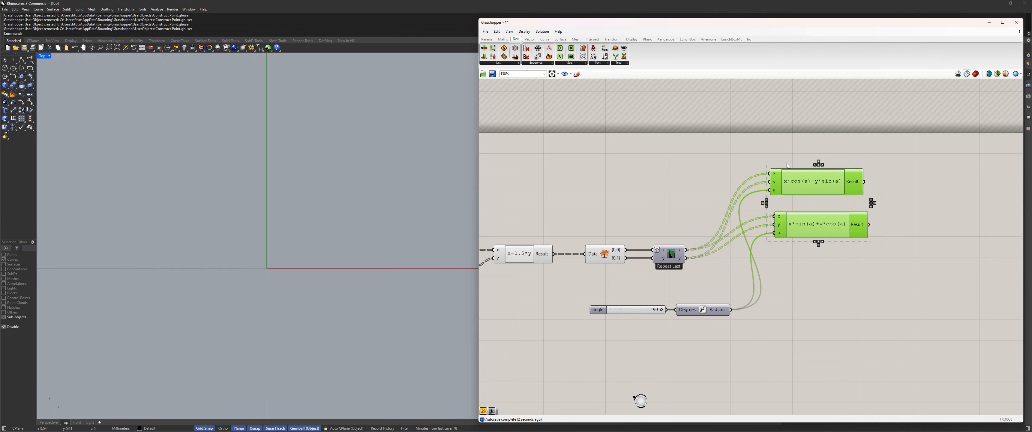
{"action": "left_click", "coordinate": [816, 165]}
{"action": "left_click_drag", "start_coordinate": [833, 182], "coordinate": [833, 239]}
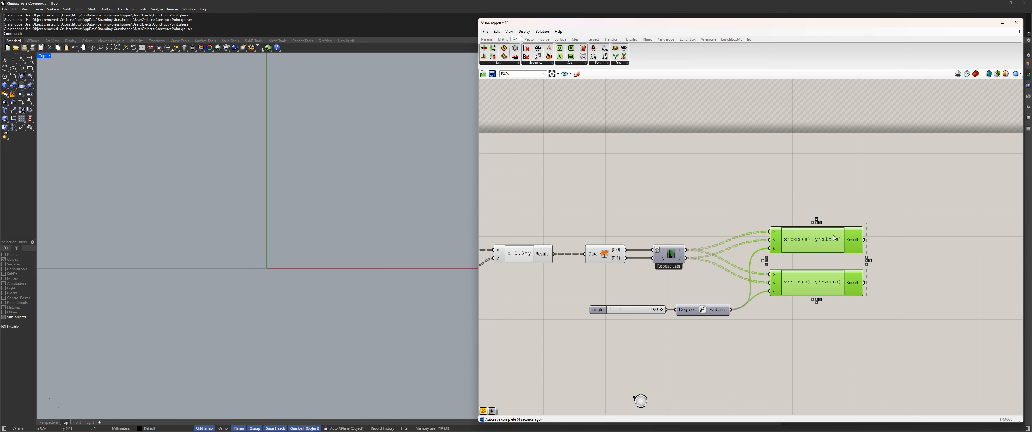
Step: Move the angle slider and Radians closer beneath Explode Tree and Longest List, and space the two expressions evenly nearer Longest List
{"action": "left_click_drag", "start_coordinate": [772, 360], "coordinate": [643, 300]}
{"action": "left_click_drag", "start_coordinate": [707, 319], "coordinate": [656, 305]}
{"action": "left_click_drag", "start_coordinate": [833, 291], "coordinate": [829, 295]}
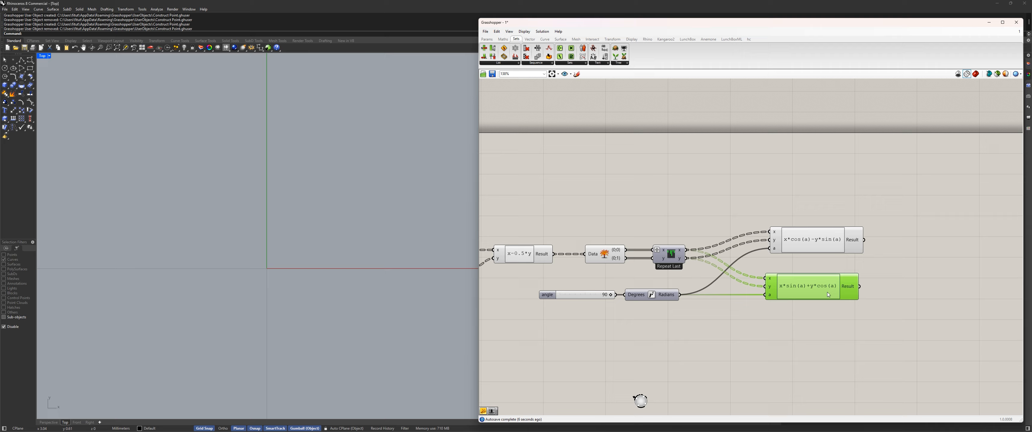
{"action": "left_click_drag", "start_coordinate": [852, 243], "coordinate": [847, 240]}
{"action": "left_click_drag", "start_coordinate": [898, 343], "coordinate": [757, 219]}
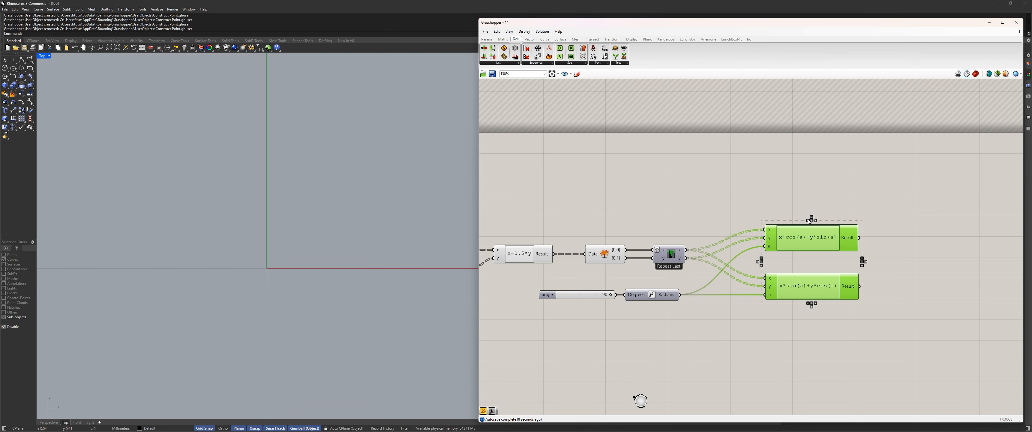
{"action": "left_click_drag", "start_coordinate": [806, 241], "coordinate": [789, 232]}
{"action": "left_click", "coordinate": [787, 204]}
{"action": "left_click", "coordinate": [819, 254]}
{"action": "scroll", "coordinate": [811, 237], "scroll_direction": "down", "scroll_amount": 5}
{"action": "scroll", "coordinate": [845, 264], "scroll_direction": "up", "scroll_amount": 3}
{"action": "right_click_drag", "start_coordinate": [843, 263], "coordinate": [775, 274]}
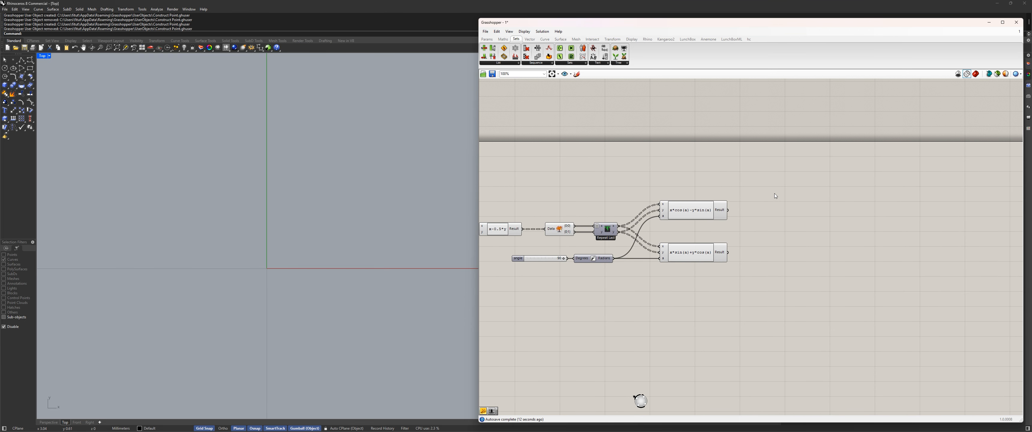
Step: Add a Construct Point component to the right of the two rotation expressions
{"action": "scroll", "coordinate": [774, 216], "scroll_direction": "up", "scroll_amount": 2}
{"action": "double_click", "coordinate": [808, 239]}
{"action": "type", "text": "cons"}
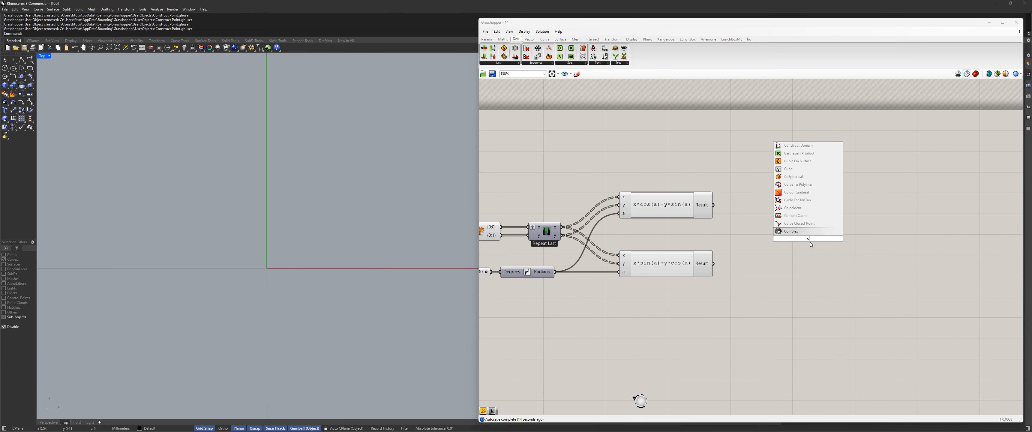
{"action": "key", "text": "BackSpace"}
{"action": "key", "text": "BackSpace"}
{"action": "key", "text": "BackSpace"}
{"action": "key", "text": "BackSpace"}
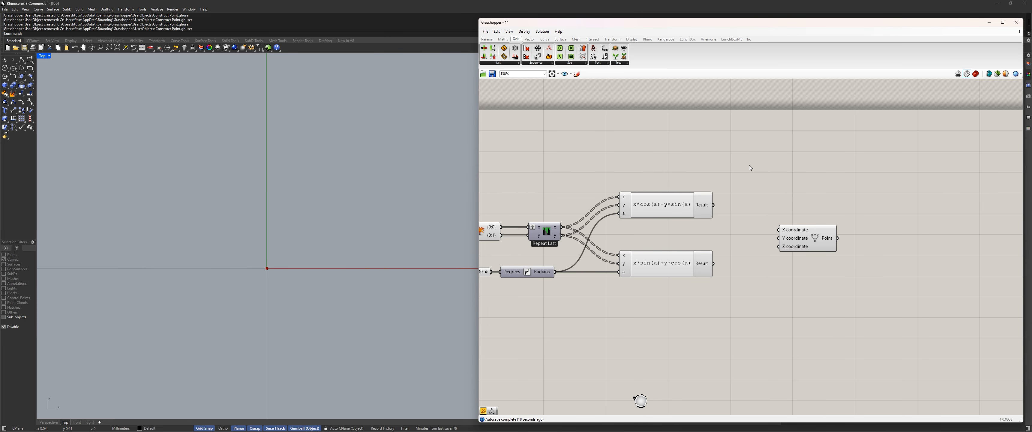
Step: Add another Construct Point component, place it nearer the upper rotation expression, and delete the first Construct Point
{"action": "double_click", "coordinate": [747, 153]}
{"action": "type", "text": "cp"}
{"action": "key", "text": "Return"}
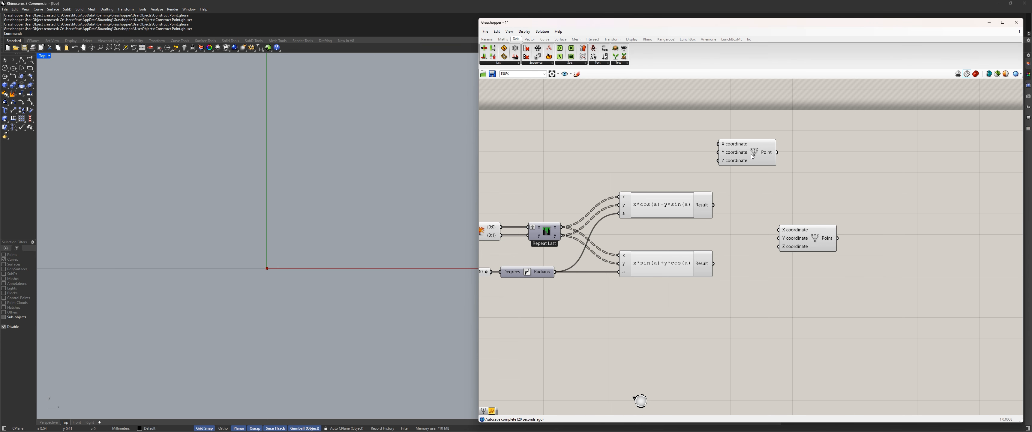
{"action": "left_click_drag", "start_coordinate": [755, 155], "coordinate": [791, 190]}
{"action": "left_click_drag", "start_coordinate": [900, 226], "coordinate": [760, 290]}
{"action": "key", "text": "Delete"}
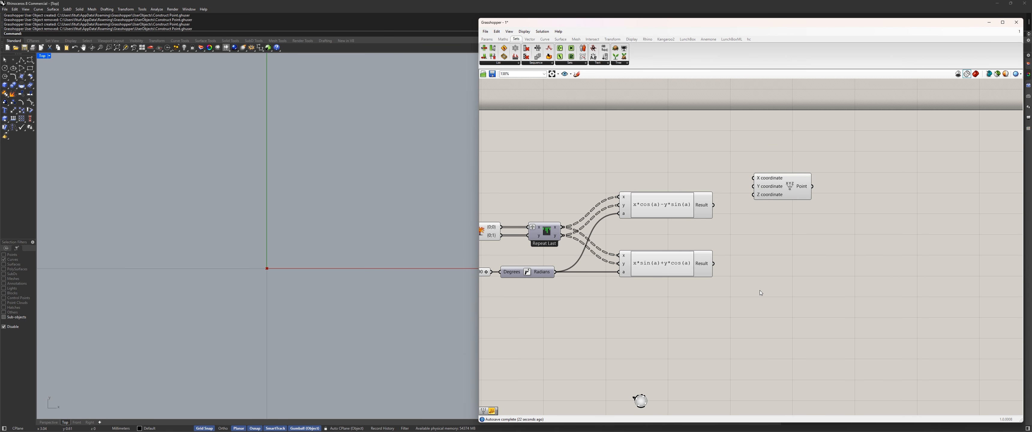
Step: Centre Construct Point beside the expressions, wiring the upper Result into X coordinate and the lower Result into Y coordinate
{"action": "left_click_drag", "start_coordinate": [714, 205], "coordinate": [766, 235]}
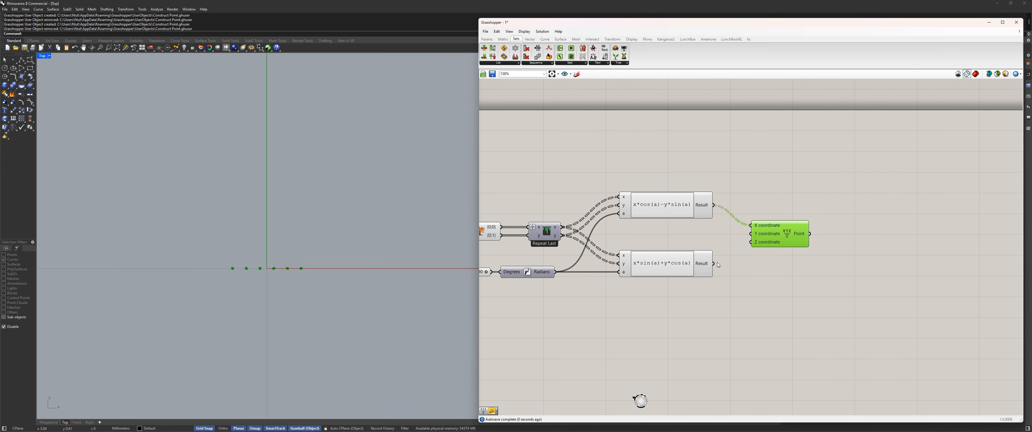
{"action": "left_click_drag", "start_coordinate": [713, 263], "coordinate": [808, 251]}
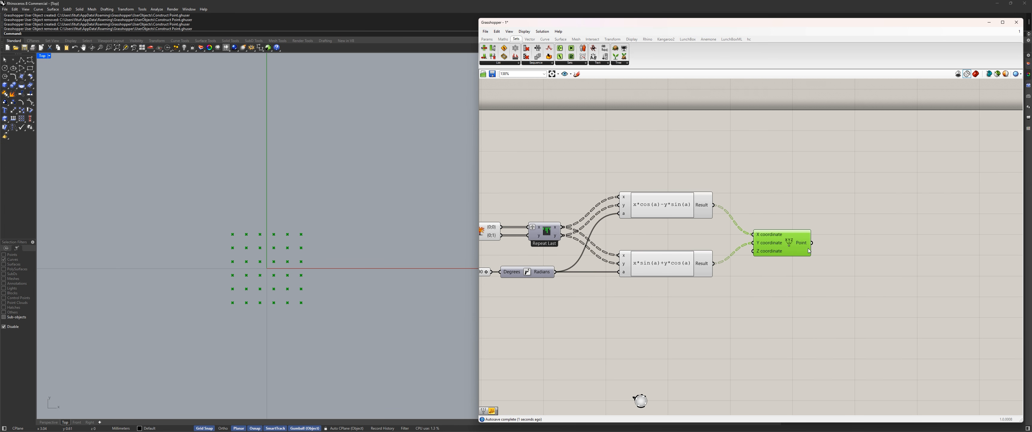
Step: Set the angle slider to 0
{"action": "right_click_drag", "start_coordinate": [612, 229], "coordinate": [796, 237]}
{"action": "left_click", "coordinate": [733, 236]}
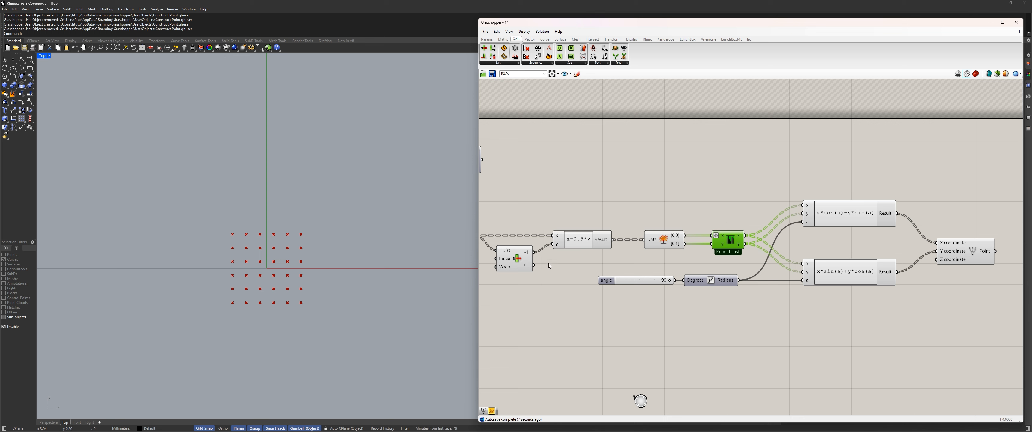
{"action": "double_click", "coordinate": [654, 282]}
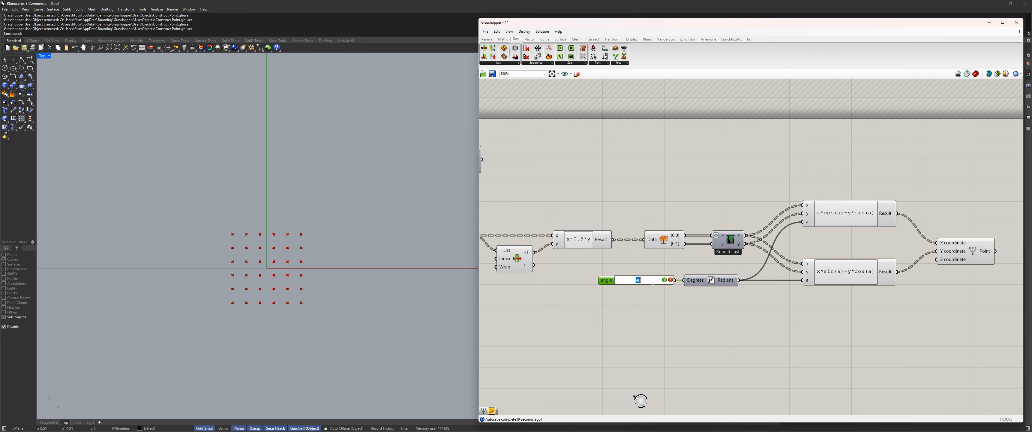
{"action": "type", "text": "0"}
{"action": "key", "text": "Return"}
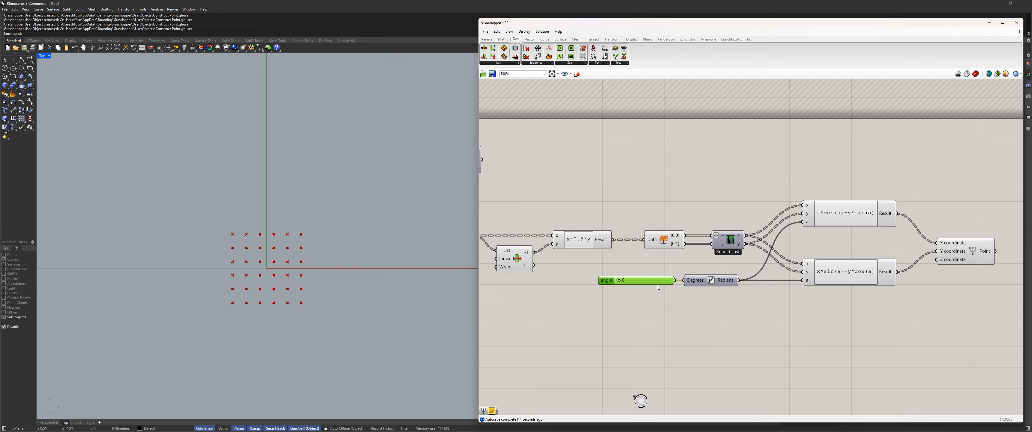
Step: Space the angle slider and Radians further apart, shifting the slider away from Radians and Radians towards the expressions
{"action": "left_click_drag", "start_coordinate": [619, 280], "coordinate": [577, 275]}
{"action": "left_click_drag", "start_coordinate": [901, 147], "coordinate": [810, 327]}
{"action": "left_click_drag", "start_coordinate": [663, 281], "coordinate": [645, 281]}
{"action": "left_click_drag", "start_coordinate": [718, 283], "coordinate": [728, 285]}
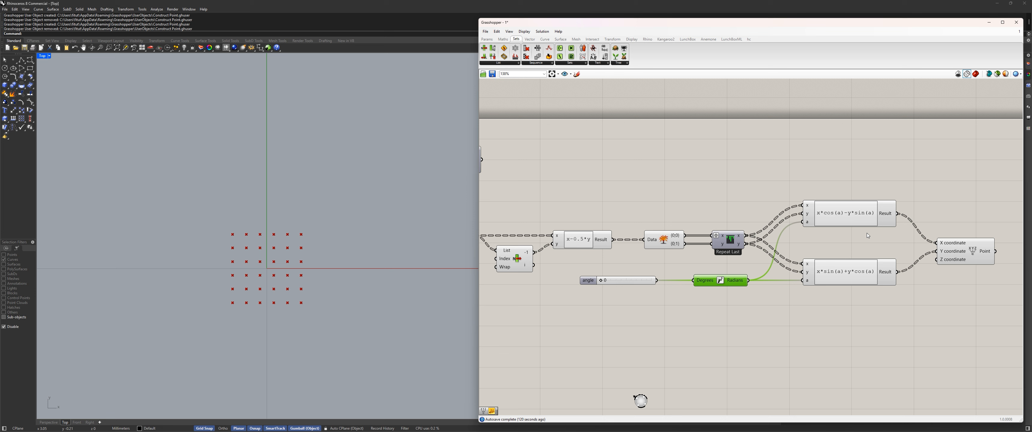
{"action": "scroll", "coordinate": [814, 263], "scroll_direction": "down", "scroll_amount": 3}
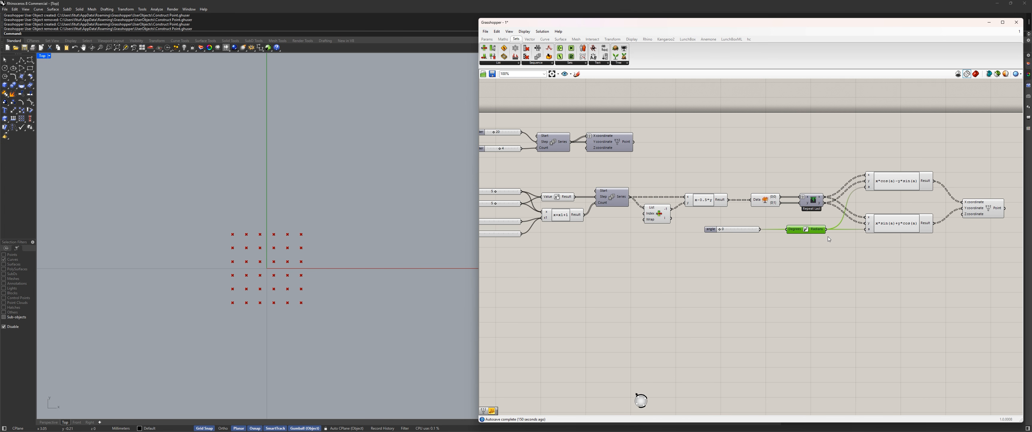
{"action": "scroll", "coordinate": [818, 263], "scroll_direction": "up", "scroll_amount": 3}
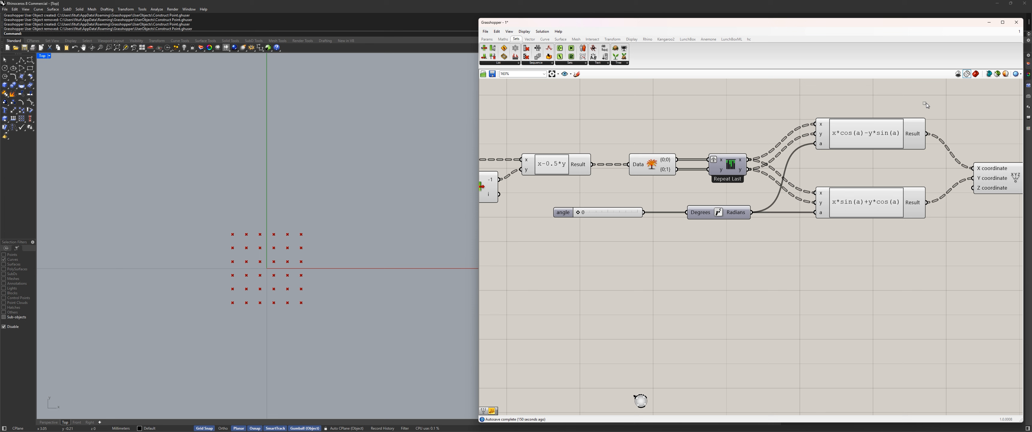
{"action": "left_click_drag", "start_coordinate": [926, 103], "coordinate": [788, 322]}
{"action": "left_click", "coordinate": [782, 361]}
Step: Start a freehand canvas sketch beneath the definition and write f''(t) in it
{"action": "right_click_drag", "start_coordinate": [555, 297], "coordinate": [698, 287]}
{"action": "scroll", "coordinate": [685, 287], "scroll_direction": "up", "scroll_amount": 2}
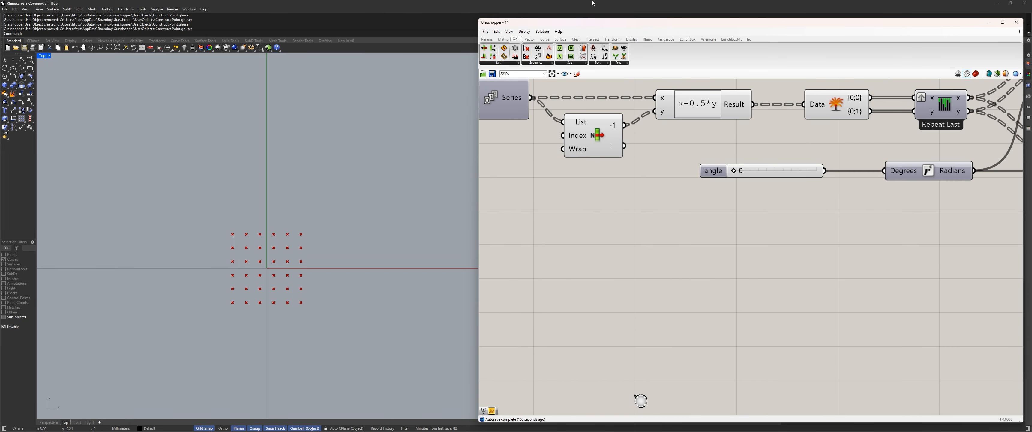
{"action": "left_click", "coordinate": [577, 74]}
{"action": "scroll", "coordinate": [587, 314], "scroll_direction": "down", "scroll_amount": 6}
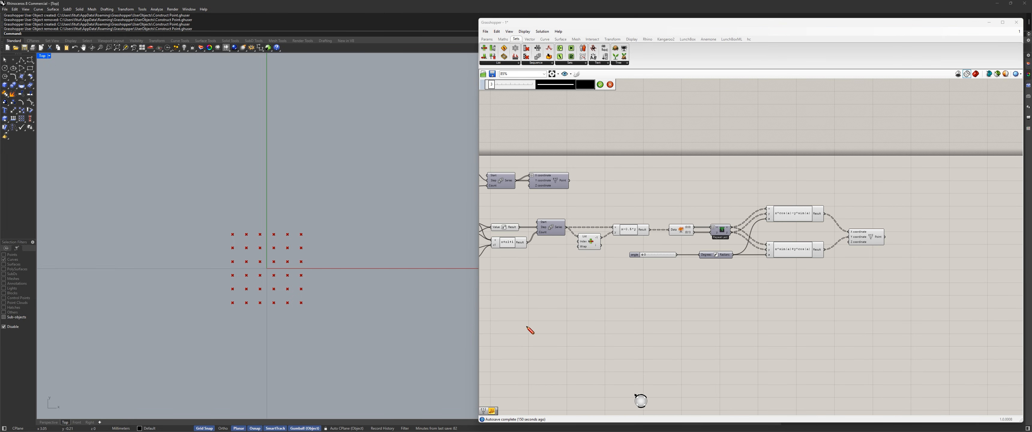
{"action": "scroll", "coordinate": [530, 330], "scroll_direction": "up", "scroll_amount": 5}
{"action": "mouse_move", "coordinate": [632, 242]}
{"action": "left_mouse_down"}
{"action": "mouse_move", "coordinate": [634, 221]}
{"action": "mouse_move", "coordinate": [609, 289]}
{"action": "left_mouse_up"}
{"action": "left_click_drag", "start_coordinate": [596, 260], "coordinate": [621, 262]}
{"action": "mouse_move", "coordinate": [651, 216]}
{"action": "left_mouse_down"}
{"action": "mouse_move", "coordinate": [651, 232]}
{"action": "mouse_move", "coordinate": [706, 295]}
{"action": "left_mouse_up"}
{"action": "left_click_drag", "start_coordinate": [715, 240], "coordinate": [729, 269]}
{"action": "left_click_drag", "start_coordinate": [706, 255], "coordinate": [725, 255]}
{"action": "mouse_move", "coordinate": [736, 215]}
{"action": "left_mouse_down"}
{"action": "mouse_move", "coordinate": [754, 245]}
{"action": "mouse_move", "coordinate": [743, 299]}
{"action": "left_mouse_up"}
Step: Complete the handwritten equation with = -f(t) and accept the sketch
{"action": "mouse_move", "coordinate": [794, 254]}
{"action": "left_mouse_down"}
{"action": "mouse_move", "coordinate": [865, 259]}
{"action": "mouse_move", "coordinate": [896, 224]}
{"action": "mouse_move", "coordinate": [889, 289]}
{"action": "left_mouse_up"}
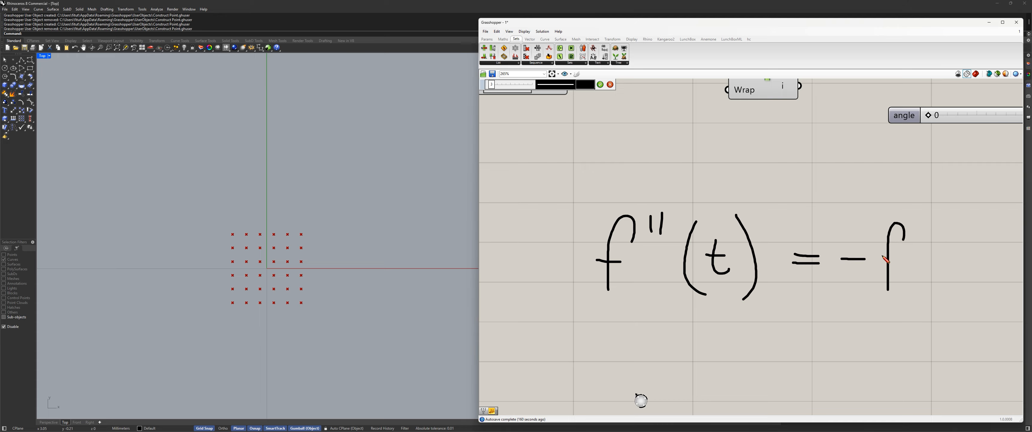
{"action": "left_click_drag", "start_coordinate": [884, 259], "coordinate": [897, 257]}
{"action": "left_click_drag", "start_coordinate": [937, 223], "coordinate": [942, 284]}
{"action": "mouse_move", "coordinate": [953, 239]}
{"action": "left_mouse_down"}
{"action": "mouse_move", "coordinate": [967, 269]}
{"action": "mouse_move", "coordinate": [967, 258]}
{"action": "left_mouse_up"}
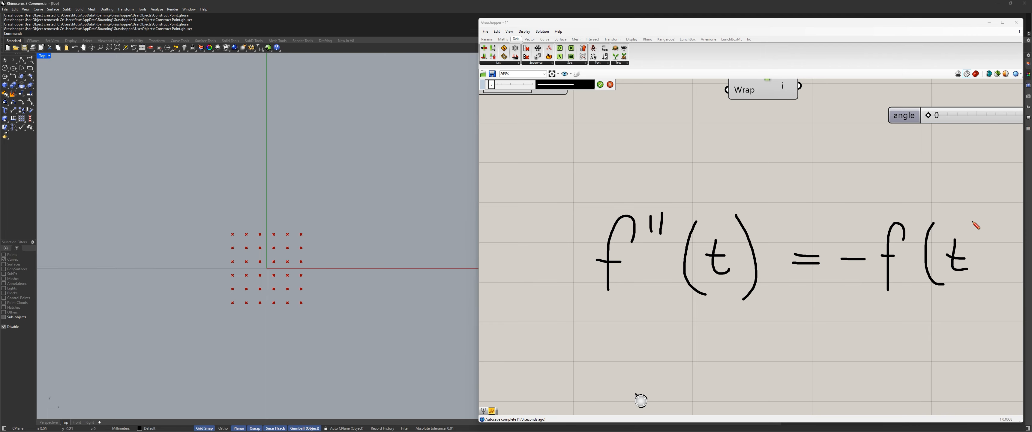
{"action": "left_click_drag", "start_coordinate": [974, 223], "coordinate": [967, 295]}
{"action": "left_click", "coordinate": [600, 85]}
{"action": "scroll", "coordinate": [639, 265], "scroll_direction": "down", "scroll_amount": 3}
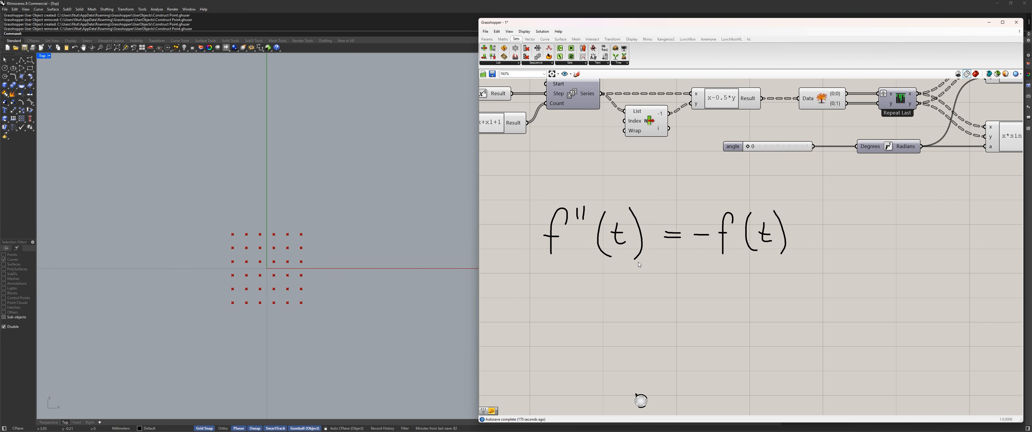
Step: Nudge the whole handwritten equation slightly further down below the component definition and deselect it
{"action": "right_click_drag", "start_coordinate": [640, 265], "coordinate": [637, 265]}
{"action": "left_click_drag", "start_coordinate": [846, 296], "coordinate": [531, 189]}
{"action": "mouse_move", "coordinate": [634, 240]}
{"action": "left_mouse_down"}
{"action": "mouse_move", "coordinate": [623, 241]}
{"action": "mouse_move", "coordinate": [635, 243]}
{"action": "left_mouse_up"}
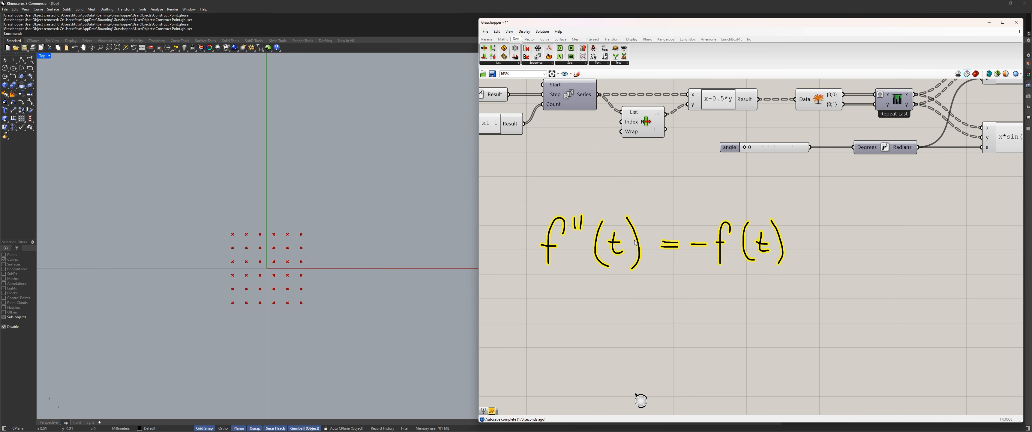
{"action": "left_click", "coordinate": [519, 206]}
{"action": "mouse_move", "coordinate": [833, 301]}
{"action": "left_mouse_down"}
{"action": "mouse_move", "coordinate": [619, 224]}
{"action": "mouse_move", "coordinate": [499, 194]}
{"action": "left_mouse_up"}
{"action": "left_click_drag", "start_coordinate": [637, 238], "coordinate": [639, 242]}
{"action": "left_click", "coordinate": [580, 200]}
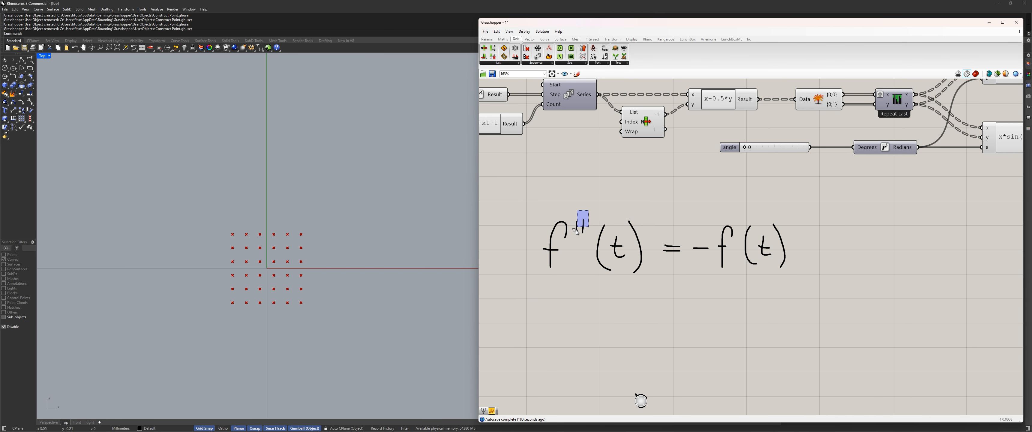
{"action": "left_click_drag", "start_coordinate": [576, 230], "coordinate": [510, 311]}
{"action": "left_click", "coordinate": [581, 329]}
{"action": "right_click_drag", "start_coordinate": [650, 277], "coordinate": [699, 255]}
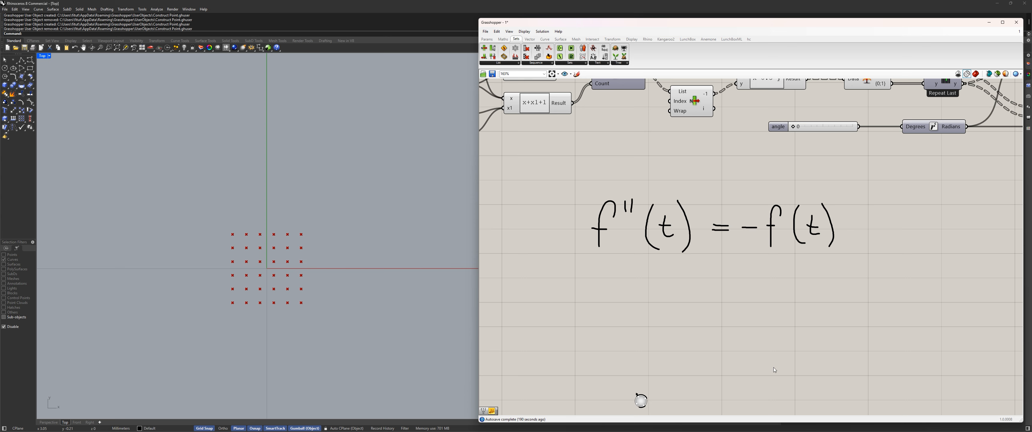
{"action": "scroll", "coordinate": [659, 254], "scroll_direction": "down", "scroll_amount": 3}
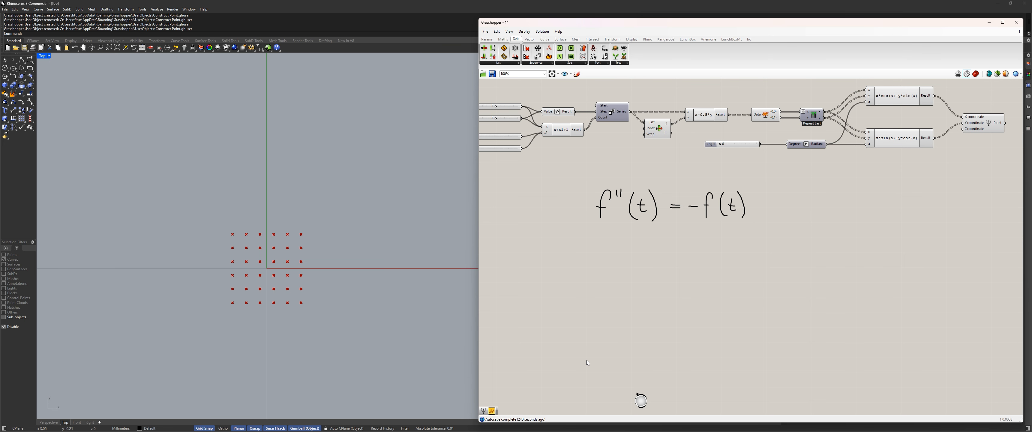
{"action": "left_click_drag", "start_coordinate": [783, 266], "coordinate": [570, 165]}
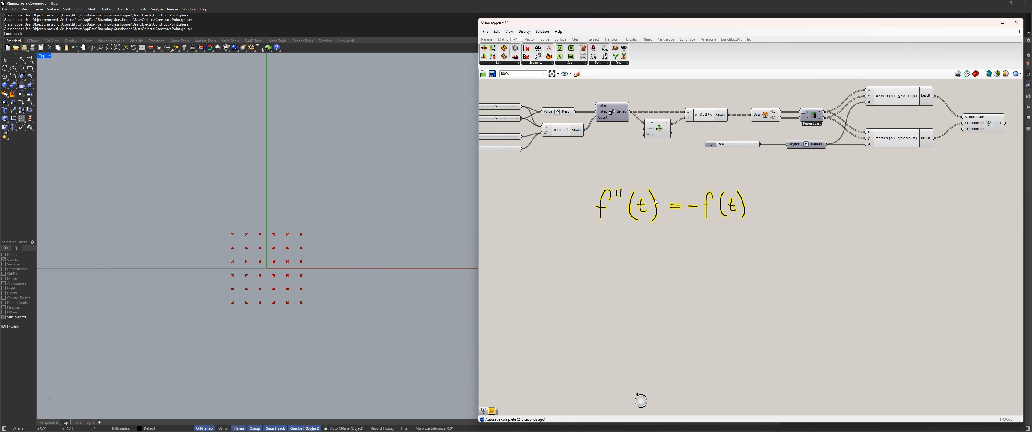
{"action": "scroll", "coordinate": [674, 232], "scroll_direction": "up", "scroll_amount": 3}
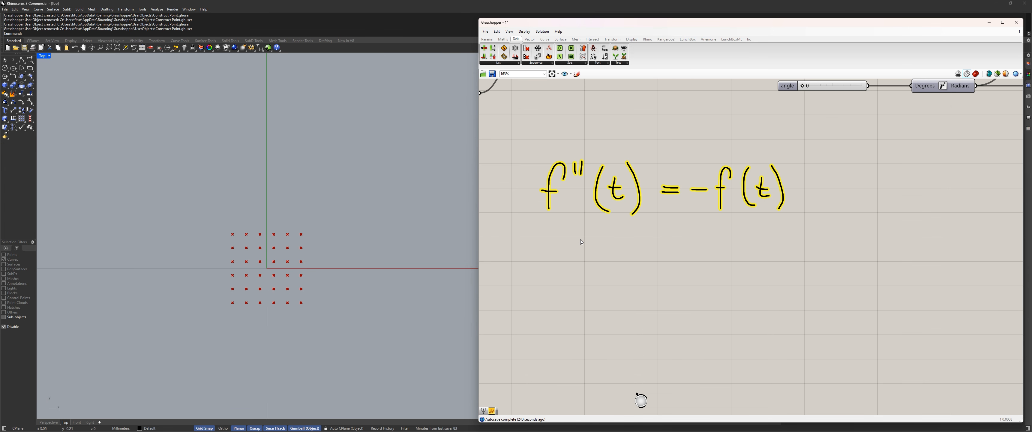
{"action": "left_click", "coordinate": [621, 295]}
{"action": "scroll", "coordinate": [620, 292], "scroll_direction": "down", "scroll_amount": 2}
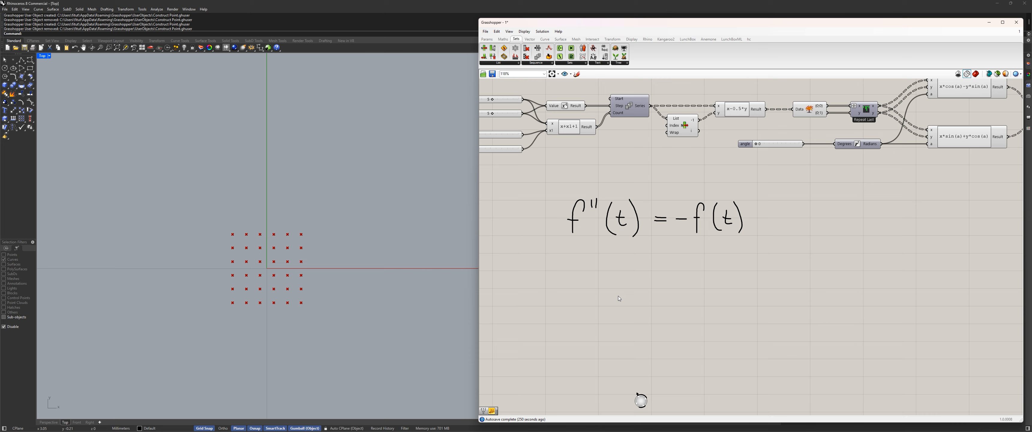
Step: Start another freehand sketch and write the note "f(t) - POS" beneath the equation
{"action": "scroll", "coordinate": [617, 279], "scroll_direction": "up", "scroll_amount": 1}
{"action": "right_click_drag", "start_coordinate": [617, 279], "coordinate": [648, 255]}
{"action": "left_click", "coordinate": [577, 74]}
{"action": "scroll", "coordinate": [616, 234], "scroll_direction": "up", "scroll_amount": 4}
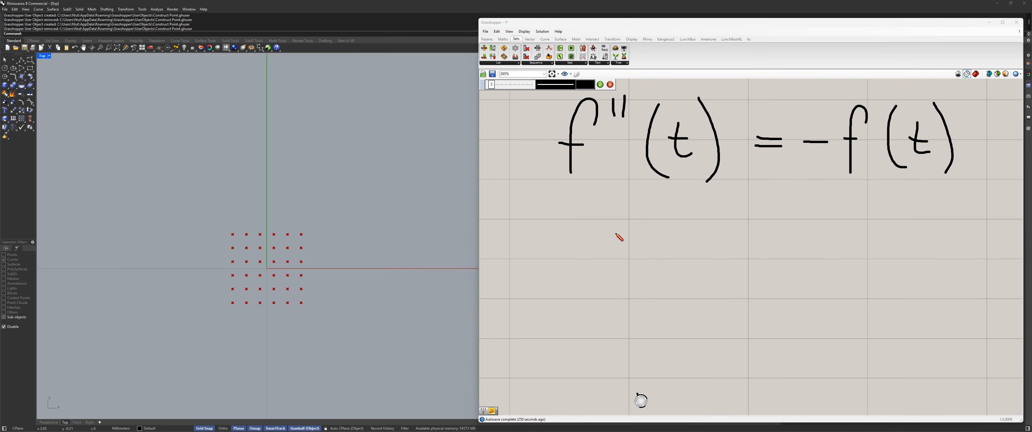
{"action": "scroll", "coordinate": [588, 274], "scroll_direction": "down", "scroll_amount": 1}
{"action": "scroll", "coordinate": [574, 282], "scroll_direction": "up", "scroll_amount": 2}
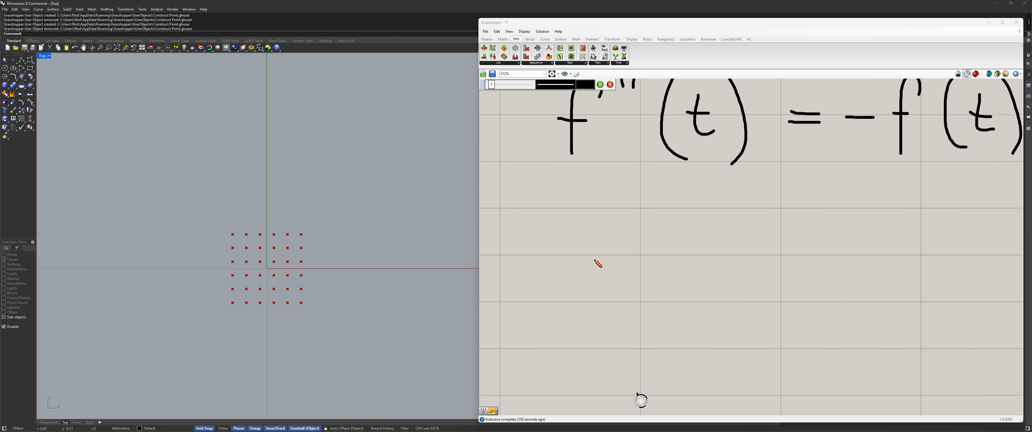
{"action": "mouse_move", "coordinate": [604, 258]}
{"action": "left_mouse_down"}
{"action": "mouse_move", "coordinate": [604, 245]}
{"action": "mouse_move", "coordinate": [574, 318]}
{"action": "left_mouse_up"}
{"action": "left_click_drag", "start_coordinate": [564, 283], "coordinate": [599, 286]}
{"action": "left_click_drag", "start_coordinate": [638, 219], "coordinate": [649, 322]}
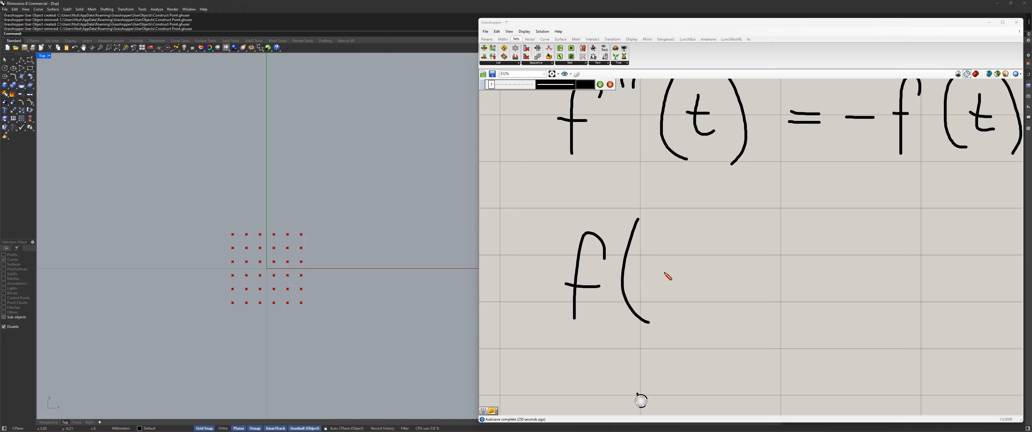
{"action": "mouse_move", "coordinate": [653, 260]}
{"action": "left_mouse_down"}
{"action": "mouse_move", "coordinate": [668, 299]}
{"action": "mouse_move", "coordinate": [676, 280]}
{"action": "left_mouse_up"}
{"action": "left_click_drag", "start_coordinate": [693, 222], "coordinate": [705, 327]}
{"action": "scroll", "coordinate": [745, 294], "scroll_direction": "down", "scroll_amount": 2}
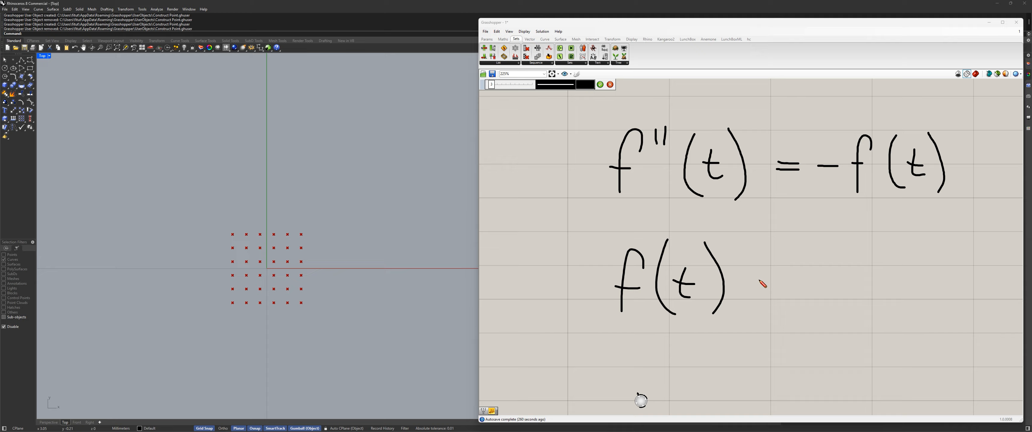
{"action": "left_click_drag", "start_coordinate": [756, 282], "coordinate": [796, 295]}
{"action": "mouse_move", "coordinate": [795, 272]}
{"action": "left_mouse_down"}
{"action": "mouse_move", "coordinate": [806, 277]}
{"action": "mouse_move", "coordinate": [797, 282]}
{"action": "left_mouse_up"}
{"action": "mouse_move", "coordinate": [829, 277]}
{"action": "left_mouse_down"}
{"action": "mouse_move", "coordinate": [821, 294]}
{"action": "mouse_move", "coordinate": [829, 281]}
{"action": "mouse_move", "coordinate": [846, 302]}
{"action": "left_mouse_up"}
Step: Write the note "f'(t) - Speed" beneath the position line
{"action": "scroll", "coordinate": [804, 328], "scroll_direction": "up", "scroll_amount": 1}
{"action": "left_click_drag", "start_coordinate": [649, 325], "coordinate": [634, 369]}
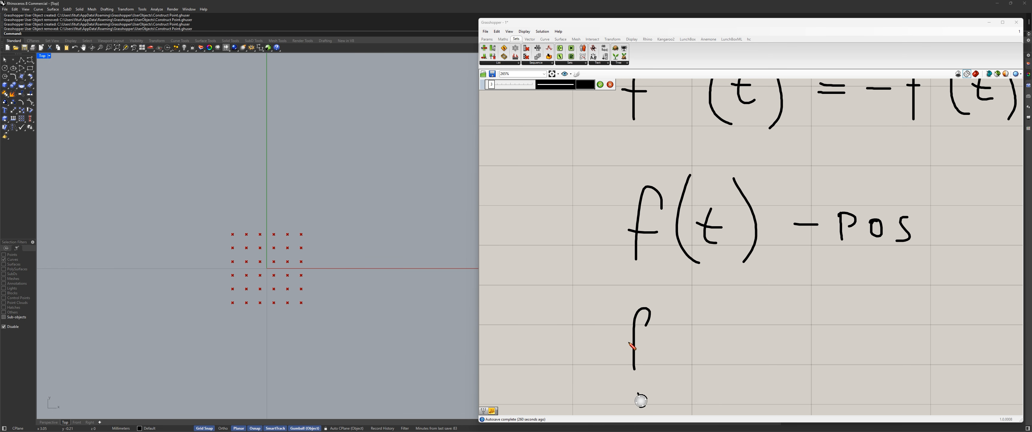
{"action": "left_click_drag", "start_coordinate": [625, 341], "coordinate": [644, 340]}
{"action": "mouse_move", "coordinate": [661, 295]}
{"action": "left_mouse_down"}
{"action": "mouse_move", "coordinate": [661, 313]}
{"action": "mouse_move", "coordinate": [705, 372]}
{"action": "left_mouse_up"}
{"action": "mouse_move", "coordinate": [713, 319]}
{"action": "left_mouse_down"}
{"action": "mouse_move", "coordinate": [725, 351]}
{"action": "mouse_move", "coordinate": [721, 335]}
{"action": "left_mouse_up"}
{"action": "left_click_drag", "start_coordinate": [735, 297], "coordinate": [740, 364]}
{"action": "mouse_move", "coordinate": [790, 328]}
{"action": "left_mouse_down"}
{"action": "mouse_move", "coordinate": [842, 356]}
{"action": "mouse_move", "coordinate": [876, 342]}
{"action": "mouse_move", "coordinate": [867, 352]}
{"action": "mouse_move", "coordinate": [939, 355]}
{"action": "left_mouse_up"}
{"action": "left_click_drag", "start_coordinate": [953, 313], "coordinate": [953, 360]}
Step: Write the note "f''(t) - Accel" beneath the speed line and accept the sketch
{"action": "scroll", "coordinate": [816, 381], "scroll_direction": "down", "scroll_amount": 2}
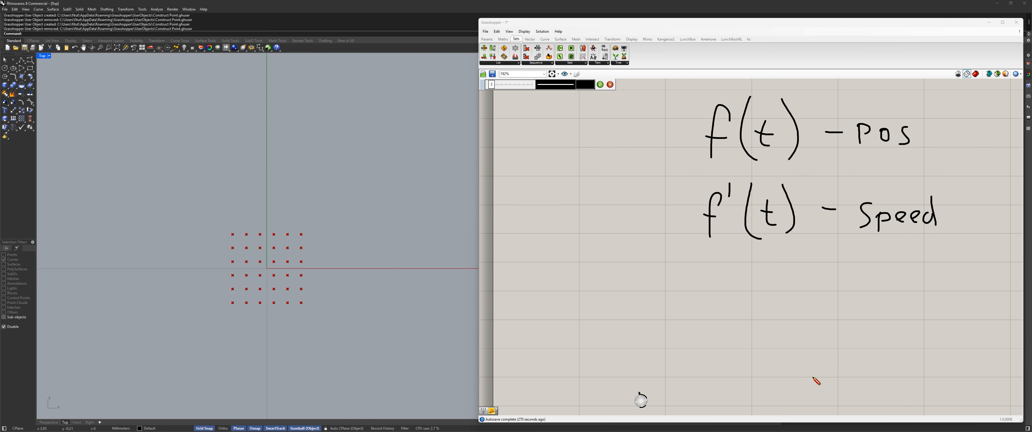
{"action": "mouse_move", "coordinate": [720, 271]}
{"action": "left_mouse_down"}
{"action": "mouse_move", "coordinate": [713, 317]}
{"action": "mouse_move", "coordinate": [722, 294]}
{"action": "left_mouse_up"}
{"action": "left_click_drag", "start_coordinate": [729, 274], "coordinate": [765, 321]}
{"action": "left_click_drag", "start_coordinate": [773, 288], "coordinate": [775, 307]}
{"action": "left_click_drag", "start_coordinate": [763, 303], "coordinate": [781, 303]}
{"action": "mouse_move", "coordinate": [788, 270]}
{"action": "left_mouse_down"}
{"action": "mouse_move", "coordinate": [797, 317]}
{"action": "mouse_move", "coordinate": [830, 294]}
{"action": "mouse_move", "coordinate": [880, 311]}
{"action": "left_mouse_up"}
{"action": "left_click_drag", "start_coordinate": [858, 305], "coordinate": [936, 316]}
{"action": "scroll", "coordinate": [846, 267], "scroll_direction": "down", "scroll_amount": 3}
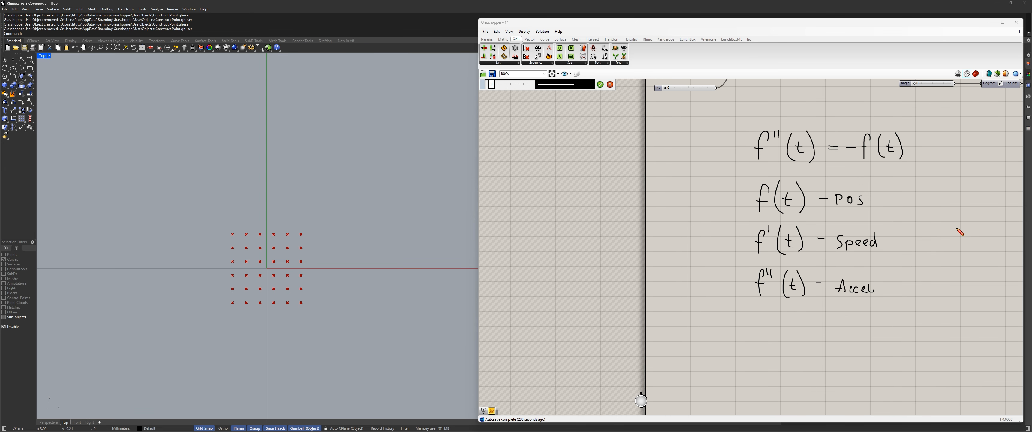
{"action": "left_click", "coordinate": [600, 84]}
Step: Shift the equation and its three handwritten notes together slightly down and to the left on the canvas
{"action": "right_click_drag", "start_coordinate": [741, 220], "coordinate": [613, 243]}
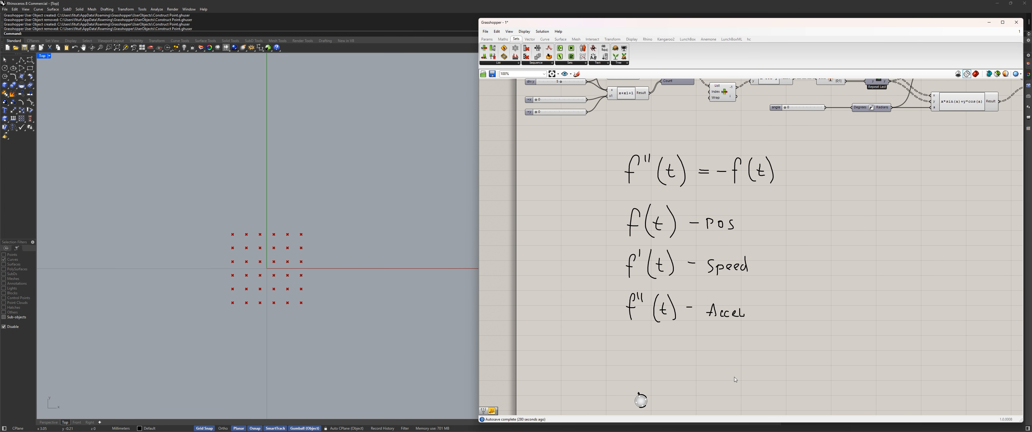
{"action": "mouse_move", "coordinate": [846, 374]}
{"action": "left_mouse_down"}
{"action": "mouse_move", "coordinate": [641, 229]}
{"action": "mouse_move", "coordinate": [577, 142]}
{"action": "left_mouse_up"}
{"action": "mouse_move", "coordinate": [688, 179]}
{"action": "left_mouse_down"}
{"action": "mouse_move", "coordinate": [676, 197]}
{"action": "mouse_move", "coordinate": [680, 183]}
{"action": "left_mouse_up"}
{"action": "left_click", "coordinate": [810, 291]}
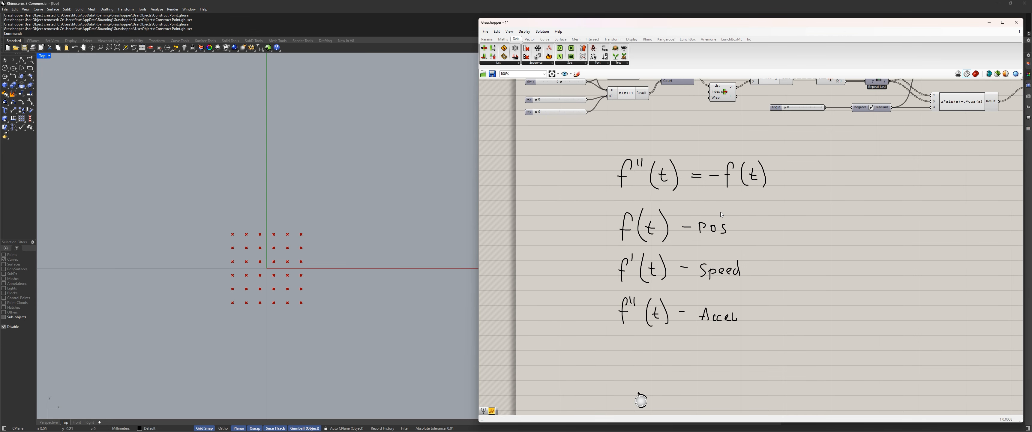
{"action": "scroll", "coordinate": [695, 218], "scroll_direction": "down", "scroll_amount": 4}
{"action": "scroll", "coordinate": [658, 243], "scroll_direction": "up", "scroll_amount": 4}
{"action": "right_click_drag", "start_coordinate": [795, 249], "coordinate": [709, 250]}
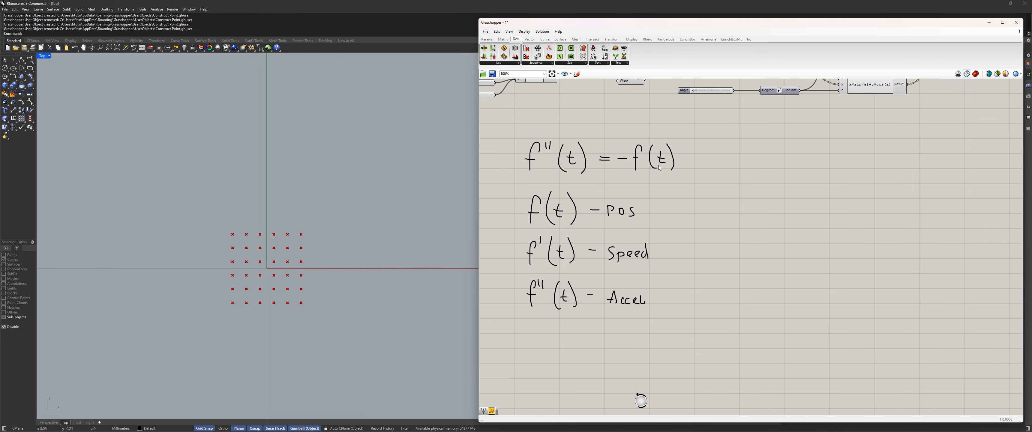
{"action": "scroll", "coordinate": [679, 190], "scroll_direction": "up", "scroll_amount": 1}
{"action": "scroll", "coordinate": [746, 261], "scroll_direction": "up", "scroll_amount": 1}
{"action": "right_click_drag", "start_coordinate": [733, 271], "coordinate": [744, 265]}
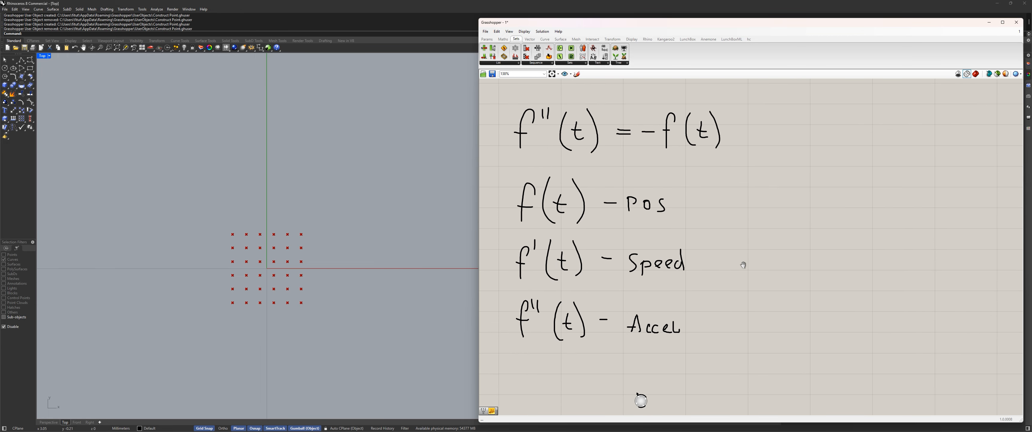
Step: Start another freehand sketch and draw a vertical divider line to the right of the position, speed and acceleration notes
{"action": "left_click", "coordinate": [577, 74]}
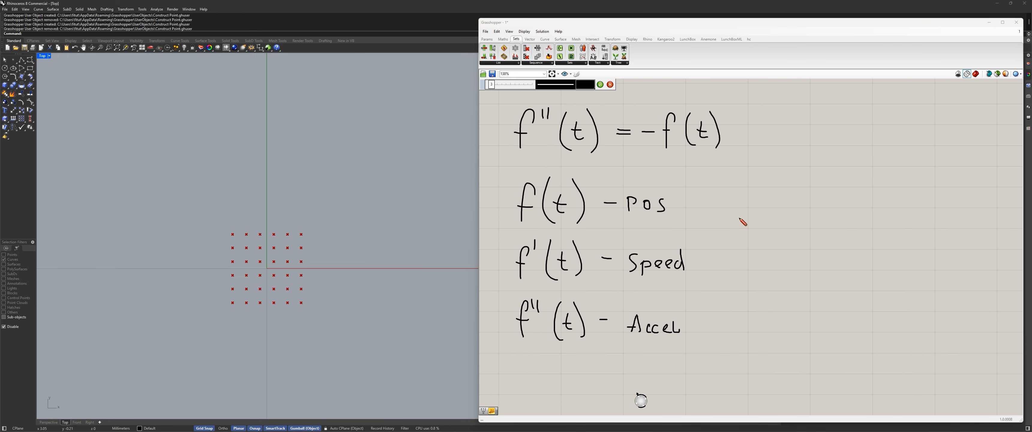
{"action": "left_click_drag", "start_coordinate": [734, 175], "coordinate": [742, 355]}
{"action": "scroll", "coordinate": [823, 216], "scroll_direction": "up", "scroll_amount": 1}
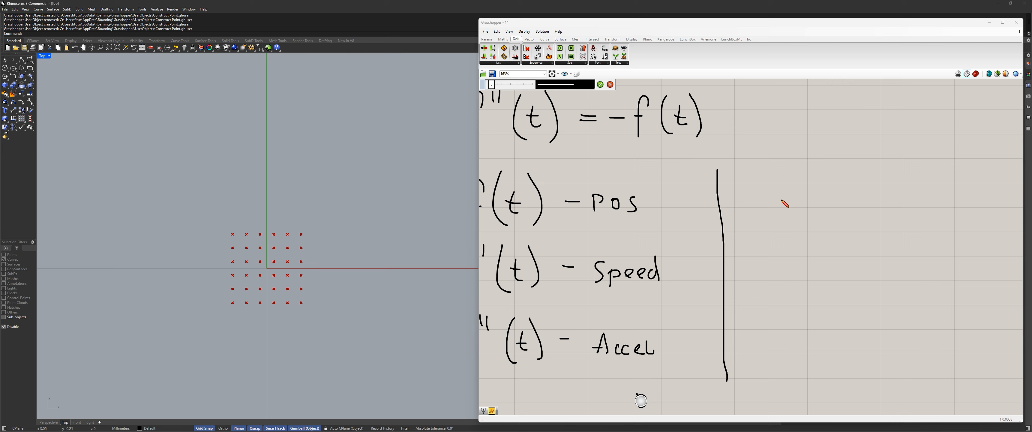
Step: Write 1 on the position row and 0 on the speed row, just right of the divider line
{"action": "scroll", "coordinate": [762, 203], "scroll_direction": "down", "scroll_amount": 1}
{"action": "scroll", "coordinate": [758, 203], "scroll_direction": "up", "scroll_amount": 1}
{"action": "scroll", "coordinate": [763, 204], "scroll_direction": "down", "scroll_amount": 1}
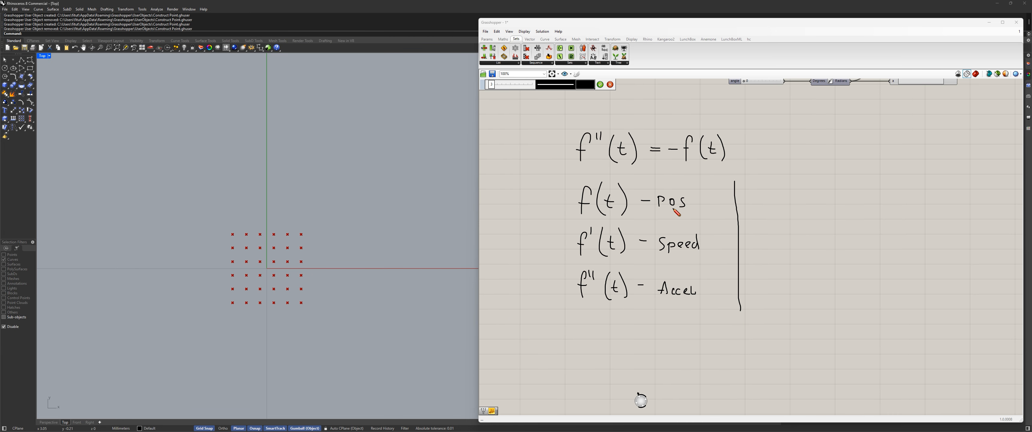
{"action": "scroll", "coordinate": [754, 203], "scroll_direction": "up", "scroll_amount": 1}
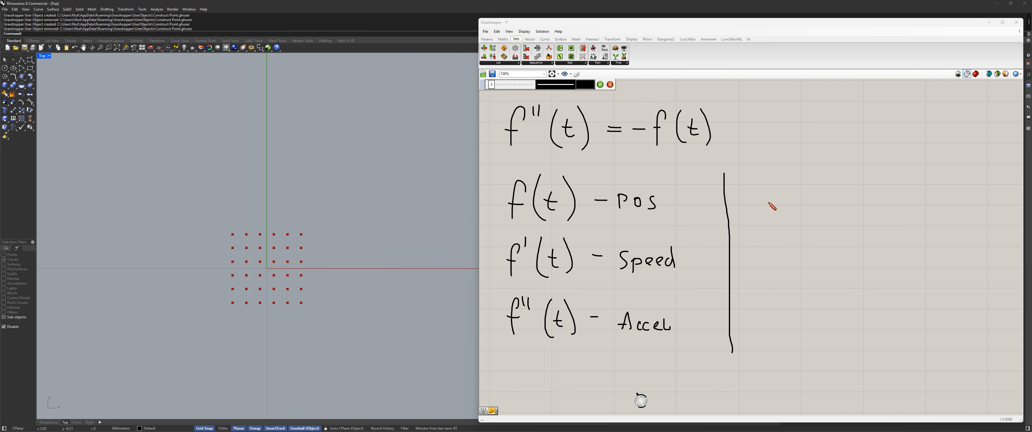
{"action": "left_click_drag", "start_coordinate": [768, 198], "coordinate": [789, 211]}
{"action": "mouse_move", "coordinate": [779, 251]}
{"action": "left_mouse_down"}
{"action": "mouse_move", "coordinate": [775, 261]}
{"action": "mouse_move", "coordinate": [781, 251]}
{"action": "left_mouse_up"}
Step: Draw a second vertical divider line to the right of the column holding 1 and 0
{"action": "scroll", "coordinate": [776, 338], "scroll_direction": "down", "scroll_amount": 3}
{"action": "scroll", "coordinate": [846, 301], "scroll_direction": "down", "scroll_amount": 3}
{"action": "scroll", "coordinate": [944, 327], "scroll_direction": "up", "scroll_amount": 3}
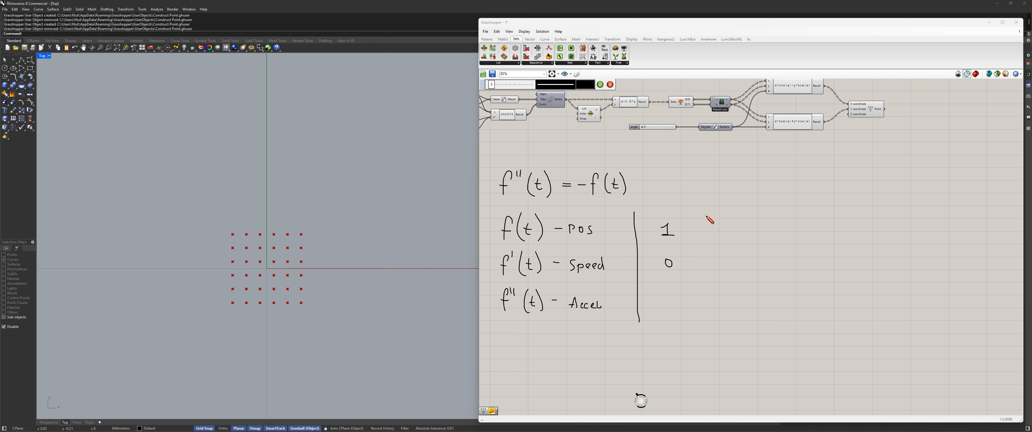
{"action": "left_click_drag", "start_coordinate": [704, 215], "coordinate": [711, 324]}
Step: Write 0 on the position row and 1 on the speed row right of the second divider, and accept the sketch
{"action": "scroll", "coordinate": [555, 240], "scroll_direction": "up", "scroll_amount": 2}
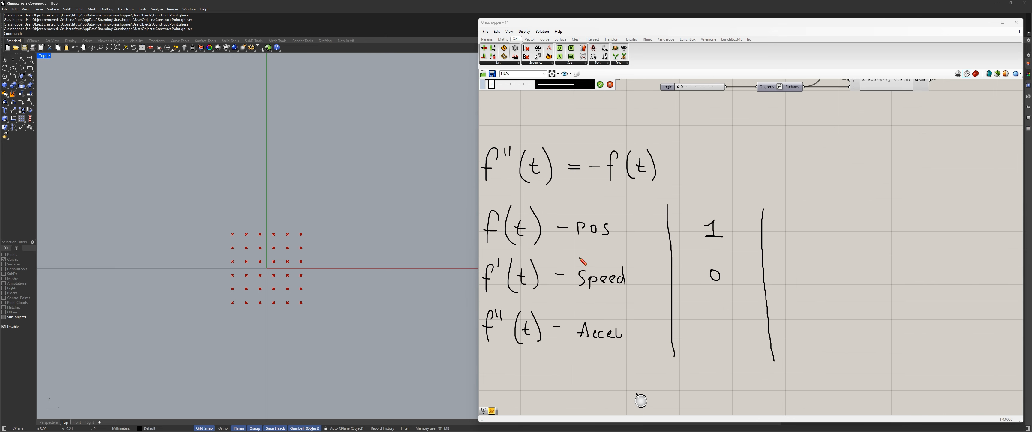
{"action": "scroll", "coordinate": [661, 247], "scroll_direction": "down", "scroll_amount": 1}
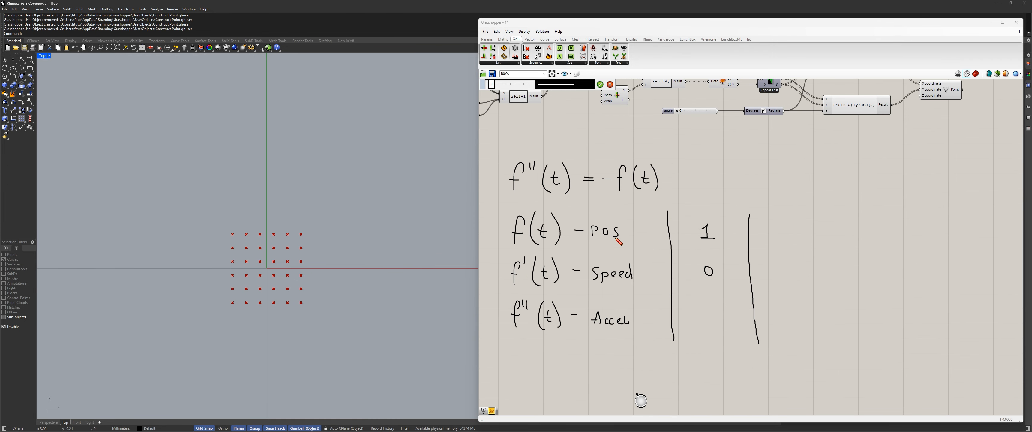
{"action": "mouse_move", "coordinate": [785, 225]}
{"action": "left_mouse_down"}
{"action": "mouse_move", "coordinate": [779, 235]}
{"action": "mouse_move", "coordinate": [785, 225]}
{"action": "left_mouse_up"}
{"action": "left_click_drag", "start_coordinate": [780, 268], "coordinate": [784, 276]}
{"action": "left_click", "coordinate": [600, 84]}
Step: Start another freehand sketch and draw a pair of crossing graph axes in the empty area right of the value table
{"action": "scroll", "coordinate": [567, 184], "scroll_direction": "down", "scroll_amount": 3}
{"action": "scroll", "coordinate": [567, 184], "scroll_direction": "up", "scroll_amount": 3}
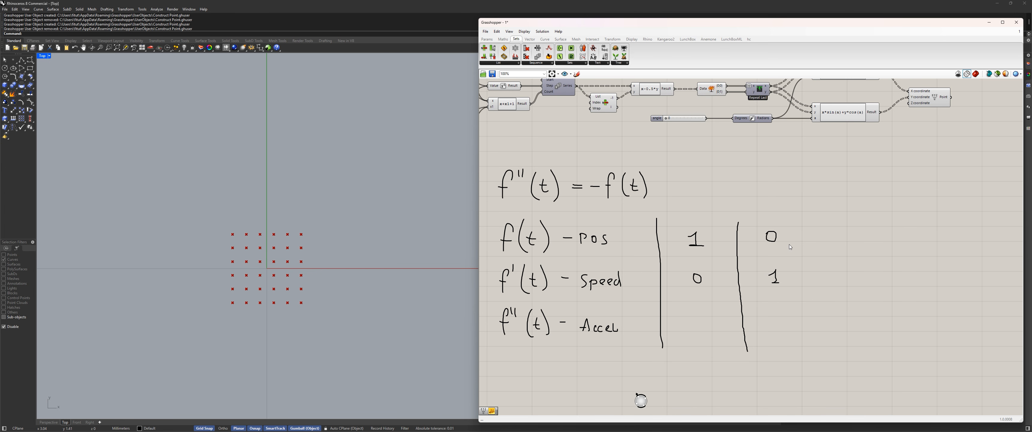
{"action": "scroll", "coordinate": [789, 244], "scroll_direction": "down", "scroll_amount": 1}
{"action": "scroll", "coordinate": [789, 256], "scroll_direction": "up", "scroll_amount": 1}
{"action": "right_click_drag", "start_coordinate": [821, 255], "coordinate": [745, 256]}
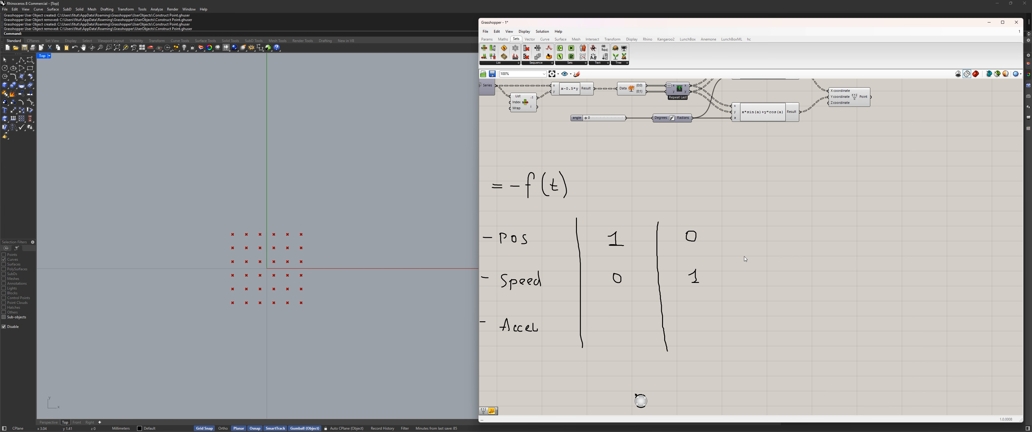
{"action": "left_click", "coordinate": [577, 74]}
{"action": "scroll", "coordinate": [619, 270], "scroll_direction": "down", "scroll_amount": 5}
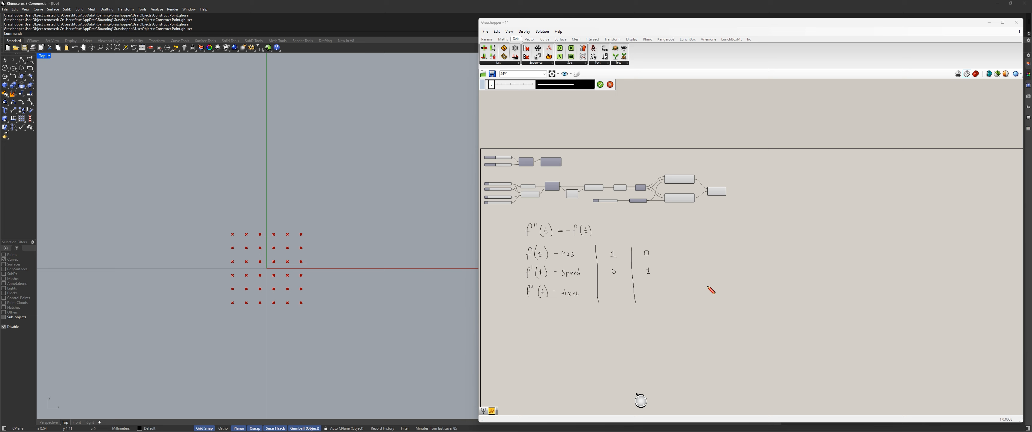
{"action": "scroll", "coordinate": [716, 279], "scroll_direction": "up", "scroll_amount": 6}
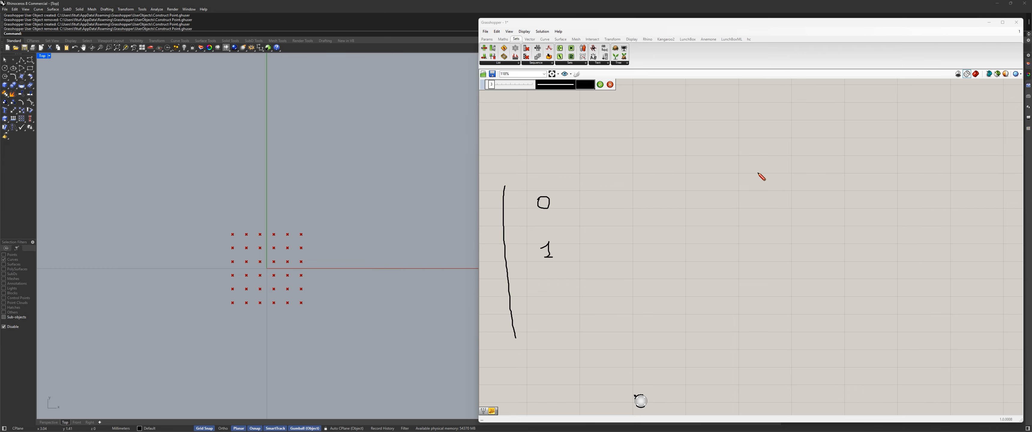
{"action": "left_click_drag", "start_coordinate": [766, 102], "coordinate": [770, 257]}
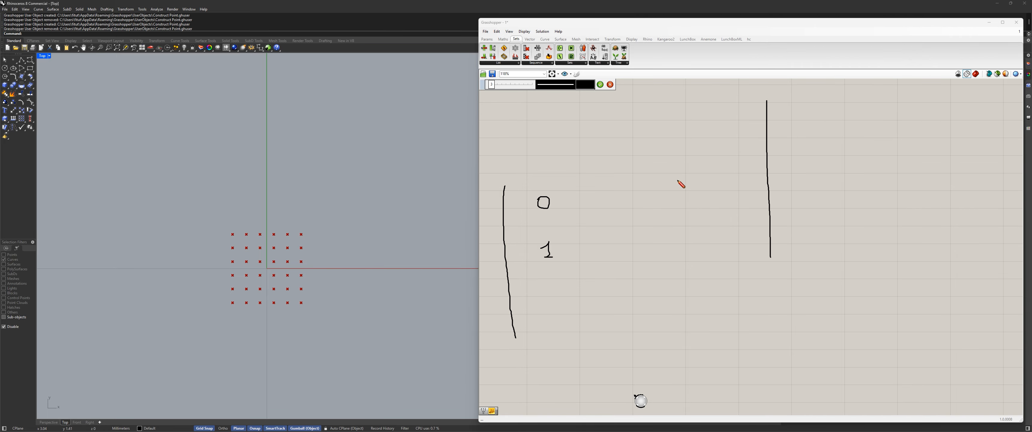
{"action": "mouse_move", "coordinate": [677, 181]}
{"action": "left_mouse_down"}
{"action": "mouse_move", "coordinate": [885, 182]}
{"action": "mouse_move", "coordinate": [894, 197]}
{"action": "left_mouse_up"}
Step: Label the vertical axis P and the horizontal axis t, and accept the sketch
{"action": "left_click_drag", "start_coordinate": [744, 99], "coordinate": [745, 108]}
{"action": "scroll", "coordinate": [715, 203], "scroll_direction": "down", "scroll_amount": 2}
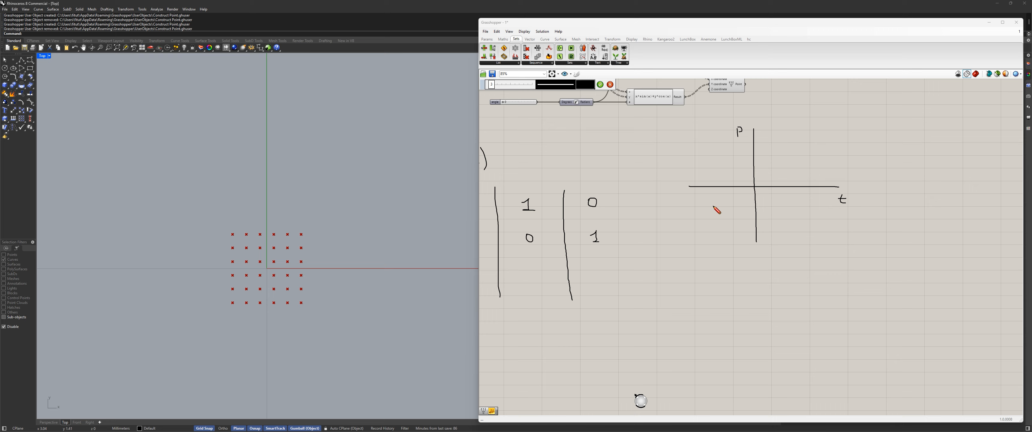
{"action": "scroll", "coordinate": [560, 218], "scroll_direction": "up", "scroll_amount": 1}
{"action": "scroll", "coordinate": [549, 220], "scroll_direction": "down", "scroll_amount": 4}
{"action": "scroll", "coordinate": [489, 222], "scroll_direction": "up", "scroll_amount": 1}
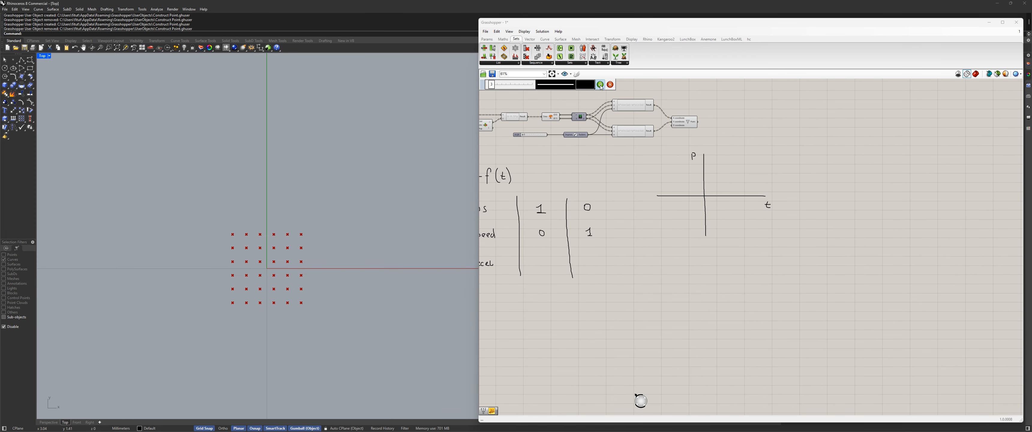
{"action": "scroll", "coordinate": [690, 219], "scroll_direction": "up", "scroll_amount": 3}
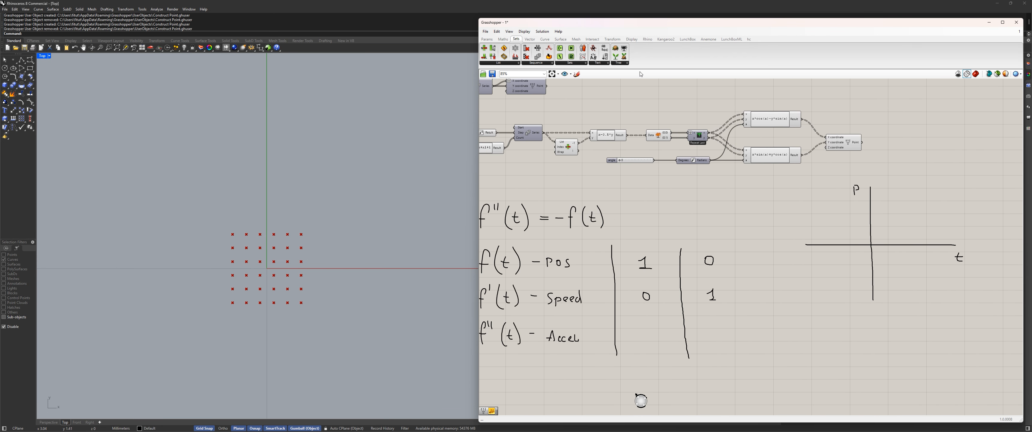
Step: Start another freehand sketch and mark a point labelled 1 on the upper half of the P axis
{"action": "left_click", "coordinate": [577, 74]}
{"action": "scroll", "coordinate": [939, 254], "scroll_direction": "up", "scroll_amount": 3}
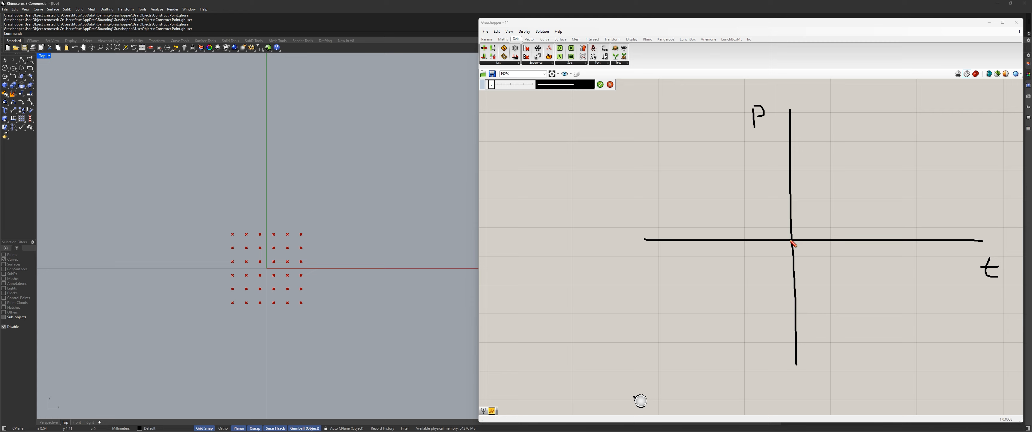
{"action": "scroll", "coordinate": [785, 246], "scroll_direction": "down", "scroll_amount": 2}
{"action": "scroll", "coordinate": [766, 248], "scroll_direction": "down", "scroll_amount": 3}
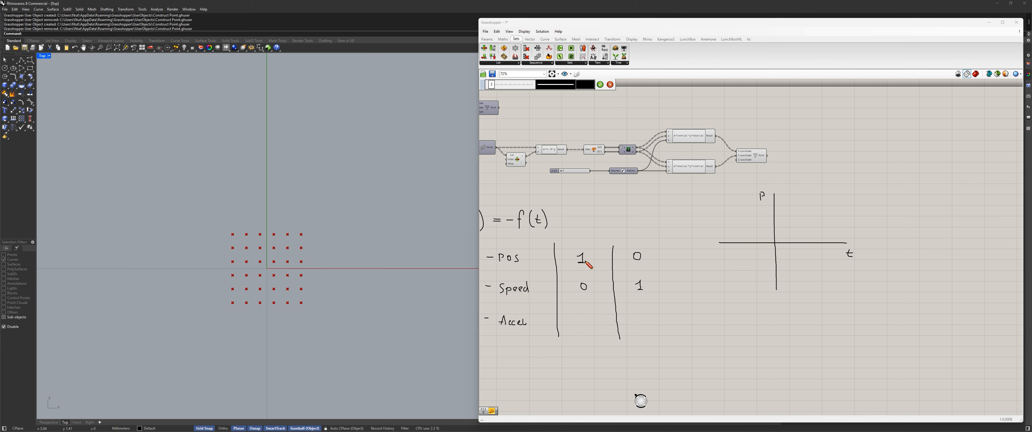
{"action": "scroll", "coordinate": [804, 258], "scroll_direction": "up", "scroll_amount": 3}
{"action": "scroll", "coordinate": [781, 196], "scroll_direction": "up", "scroll_amount": 2}
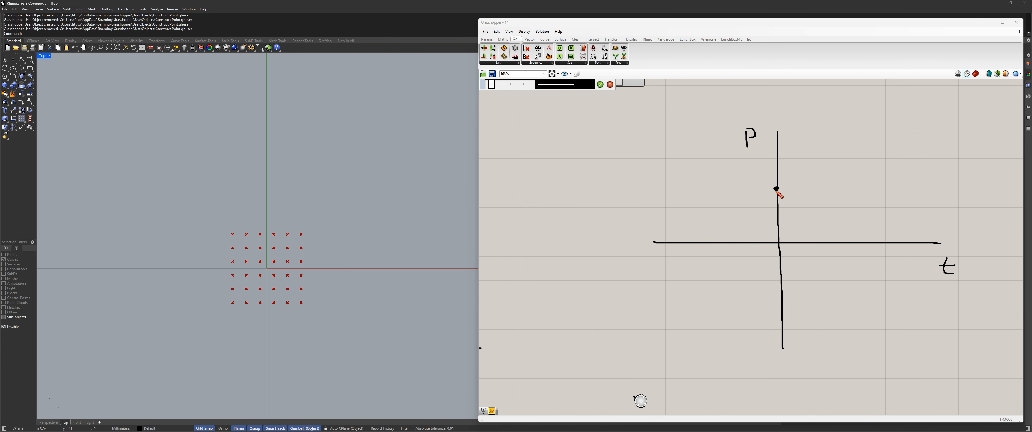
{"action": "left_click_drag", "start_coordinate": [761, 184], "coordinate": [763, 199]}
Step: Mark the origin of the graph with a point labelled 0
{"action": "scroll", "coordinate": [756, 210], "scroll_direction": "down", "scroll_amount": 4}
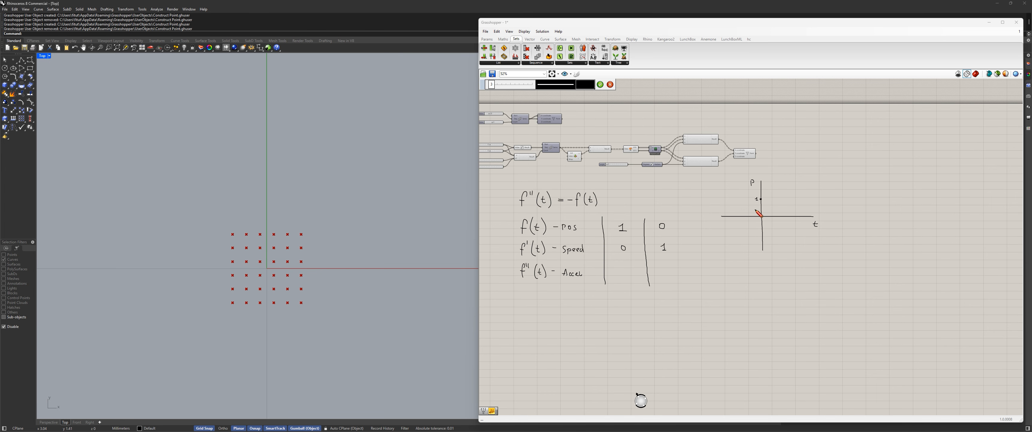
{"action": "scroll", "coordinate": [761, 199], "scroll_direction": "up", "scroll_amount": 2}
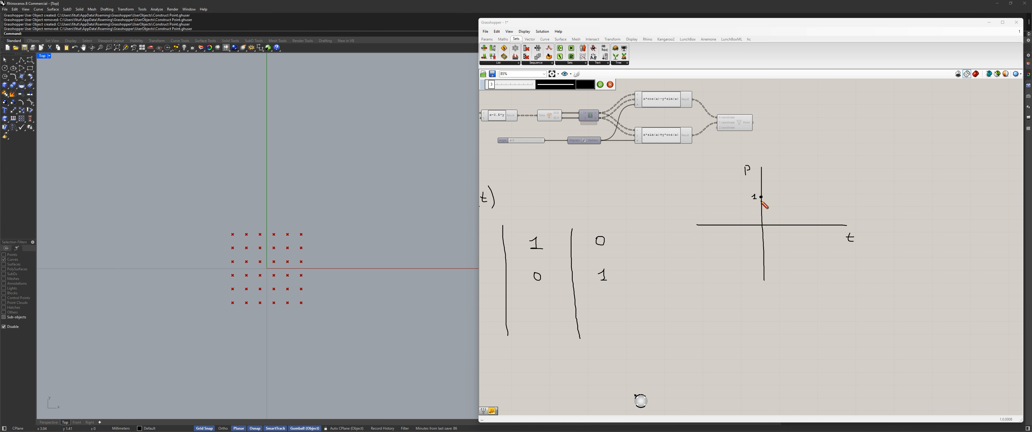
{"action": "scroll", "coordinate": [762, 271], "scroll_direction": "up", "scroll_amount": 2}
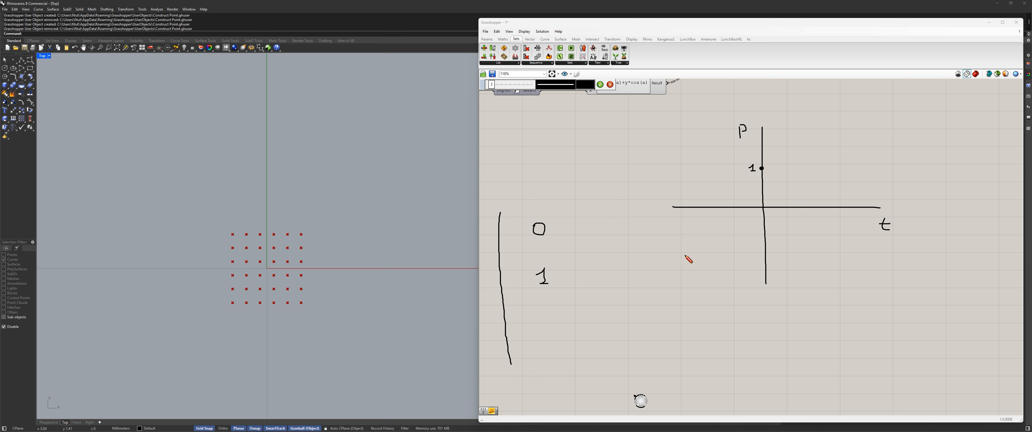
{"action": "scroll", "coordinate": [565, 252], "scroll_direction": "down", "scroll_amount": 3}
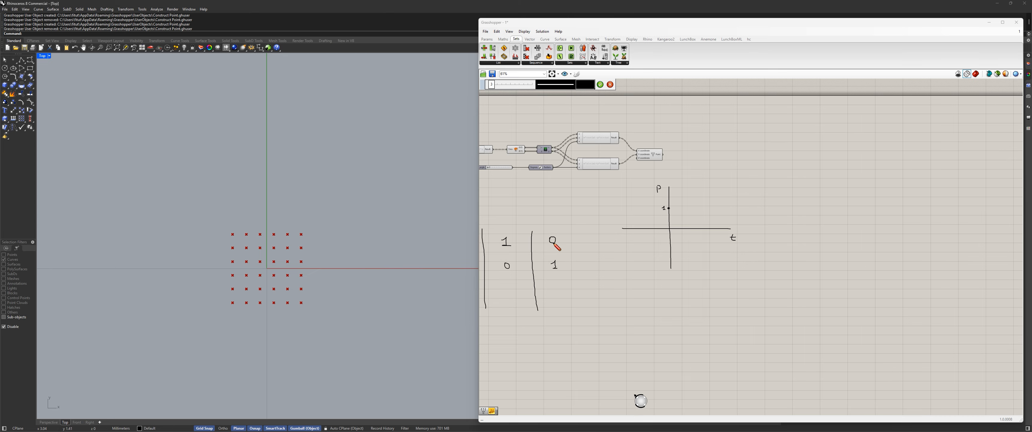
{"action": "scroll", "coordinate": [670, 230], "scroll_direction": "up", "scroll_amount": 5}
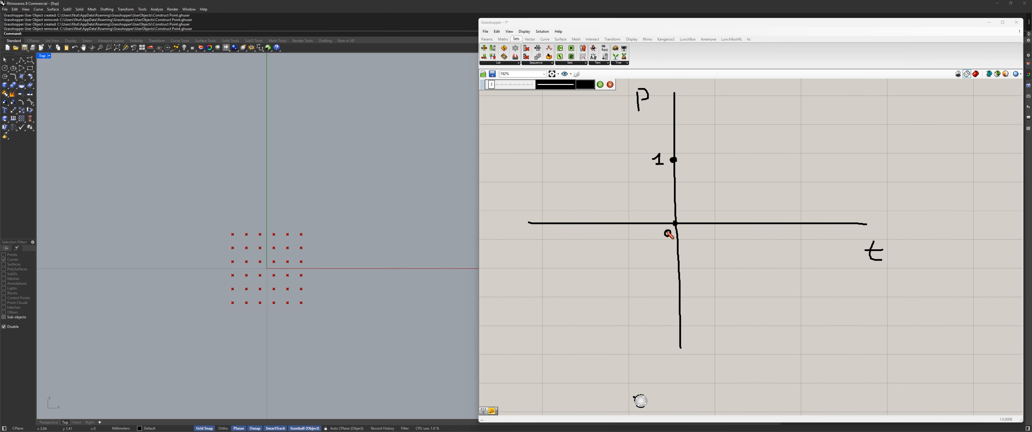
Step: Examine how the two columns of position and speed values relate to the points marked on the P-t graph
{"action": "scroll", "coordinate": [661, 253], "scroll_direction": "down", "scroll_amount": 4}
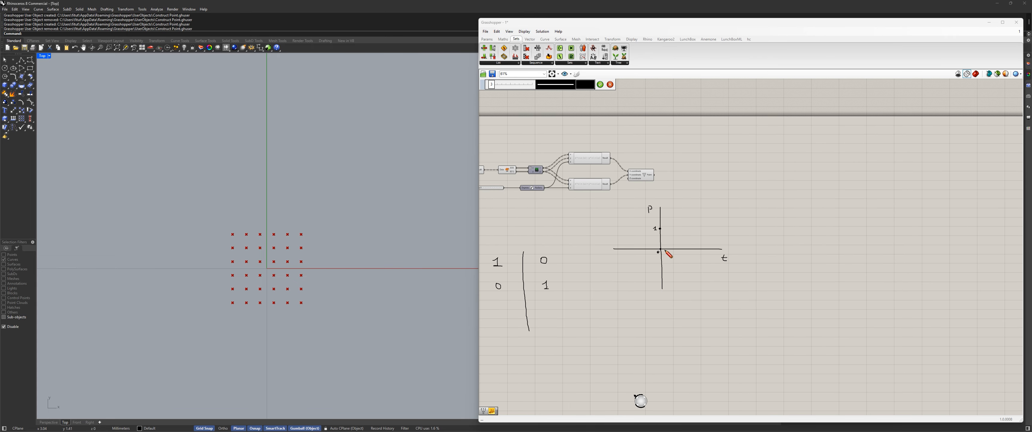
{"action": "scroll", "coordinate": [673, 256], "scroll_direction": "up", "scroll_amount": 2}
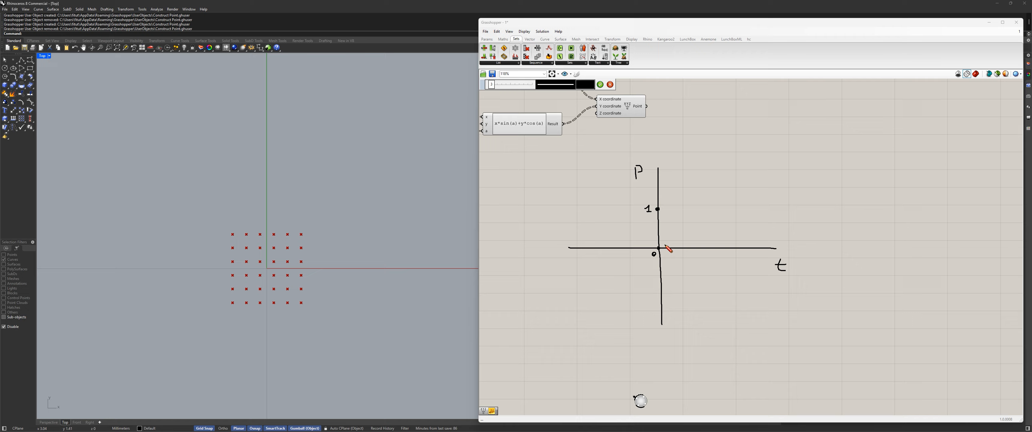
{"action": "scroll", "coordinate": [783, 244], "scroll_direction": "down", "scroll_amount": 3}
{"action": "scroll", "coordinate": [580, 258], "scroll_direction": "up", "scroll_amount": 2}
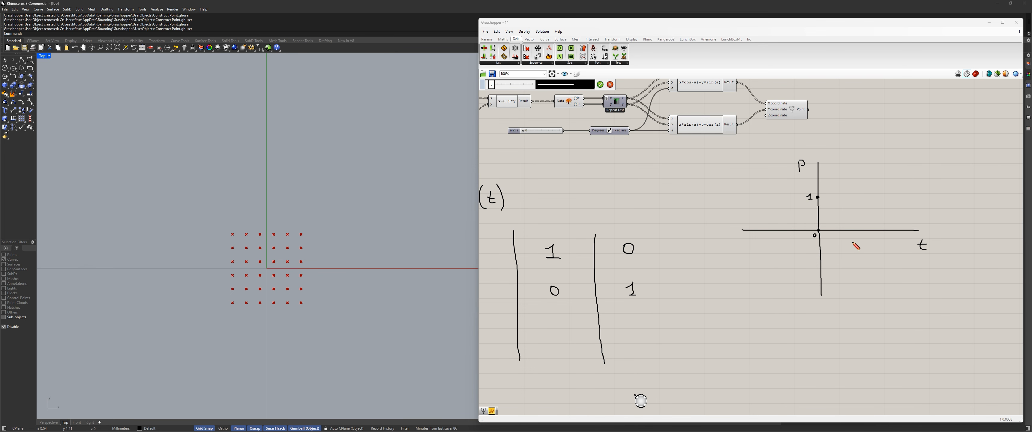
{"action": "scroll", "coordinate": [846, 241], "scroll_direction": "down", "scroll_amount": 6}
{"action": "scroll", "coordinate": [654, 246], "scroll_direction": "up", "scroll_amount": 4}
{"action": "scroll", "coordinate": [774, 232], "scroll_direction": "down", "scroll_amount": 6}
{"action": "scroll", "coordinate": [886, 228], "scroll_direction": "up", "scroll_amount": 4}
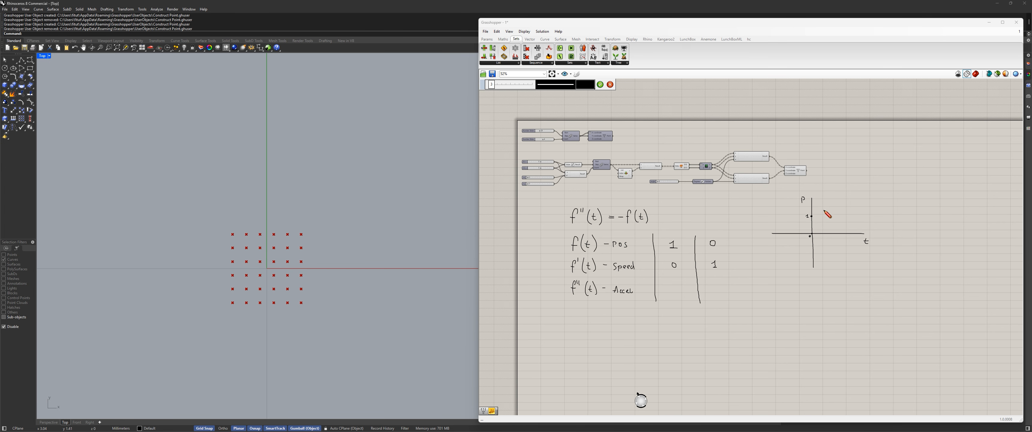
{"action": "scroll", "coordinate": [735, 273], "scroll_direction": "up", "scroll_amount": 2}
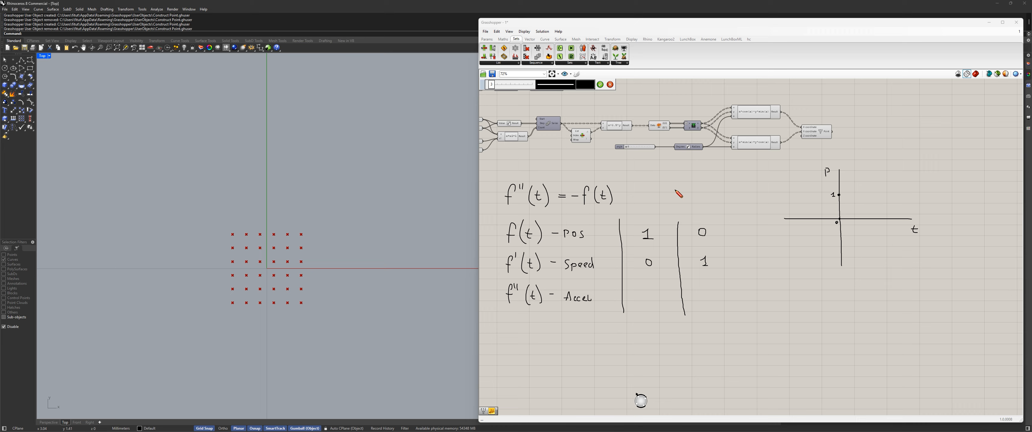
Step: Accept the sketch and, in a new one, mark a point labelled -1 on the P axis and an arrow beneath the t label
{"action": "left_click", "coordinate": [600, 85]}
{"action": "scroll", "coordinate": [761, 213], "scroll_direction": "up", "scroll_amount": 4}
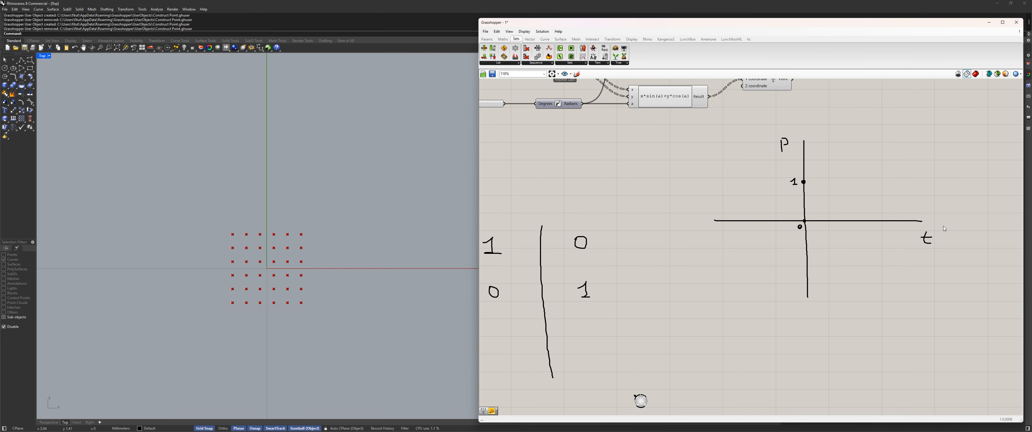
{"action": "right_click_drag", "start_coordinate": [729, 212], "coordinate": [875, 202]}
{"action": "scroll", "coordinate": [840, 204], "scroll_direction": "down", "scroll_amount": 2}
{"action": "scroll", "coordinate": [875, 202], "scroll_direction": "down", "scroll_amount": 2}
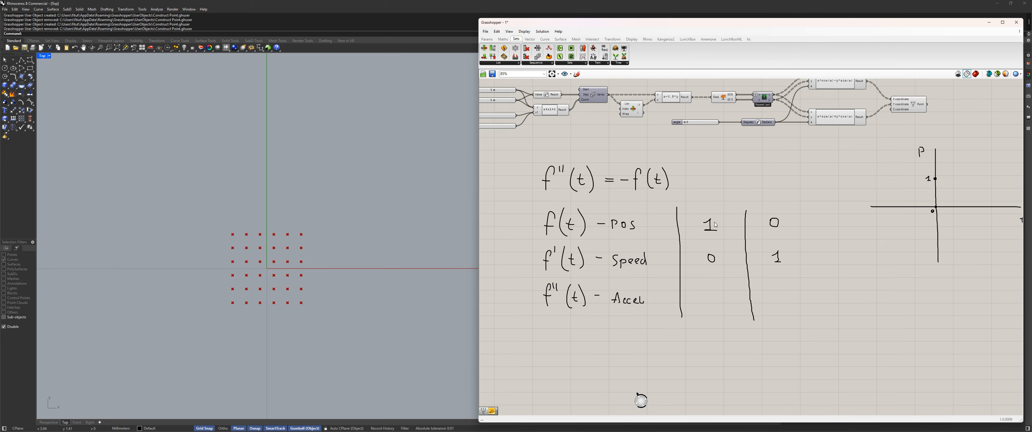
{"action": "left_click_drag", "start_coordinate": [705, 201], "coordinate": [739, 309]}
{"action": "scroll", "coordinate": [935, 223], "scroll_direction": "up", "scroll_amount": 4}
{"action": "right_click_drag", "start_coordinate": [934, 224], "coordinate": [803, 256]}
{"action": "left_click", "coordinate": [577, 75]}
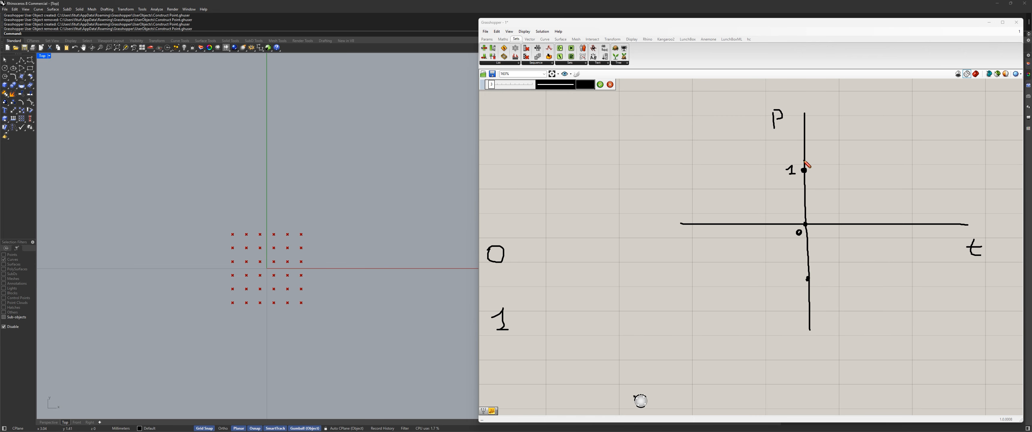
{"action": "mouse_move", "coordinate": [783, 281]}
{"action": "left_mouse_down"}
{"action": "mouse_move", "coordinate": [797, 278]}
{"action": "mouse_move", "coordinate": [797, 287]}
{"action": "left_mouse_up"}
{"action": "mouse_move", "coordinate": [952, 279]}
{"action": "left_mouse_down"}
{"action": "mouse_move", "coordinate": [978, 281]}
{"action": "mouse_move", "coordinate": [970, 285]}
{"action": "left_mouse_up"}
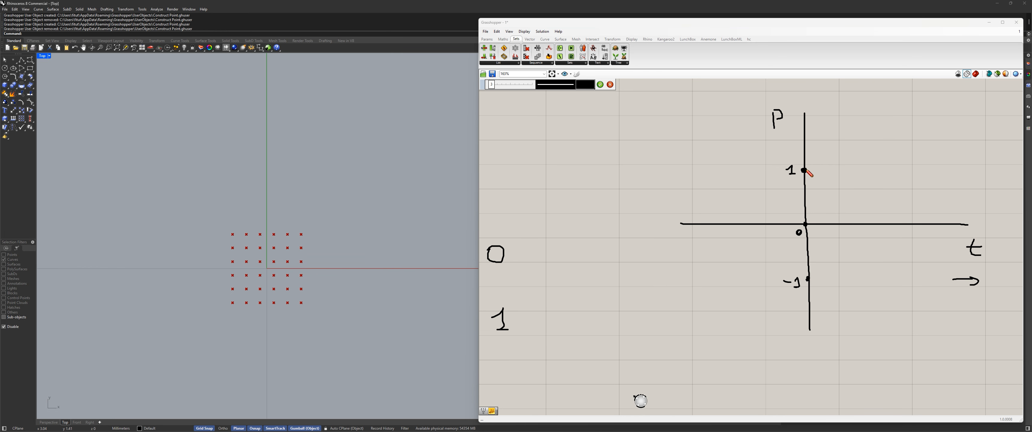
Step: Draw a curve starting at the point 1 on the P axis and bending down steeply across the t axis
{"action": "left_click_drag", "start_coordinate": [814, 173], "coordinate": [837, 253]}
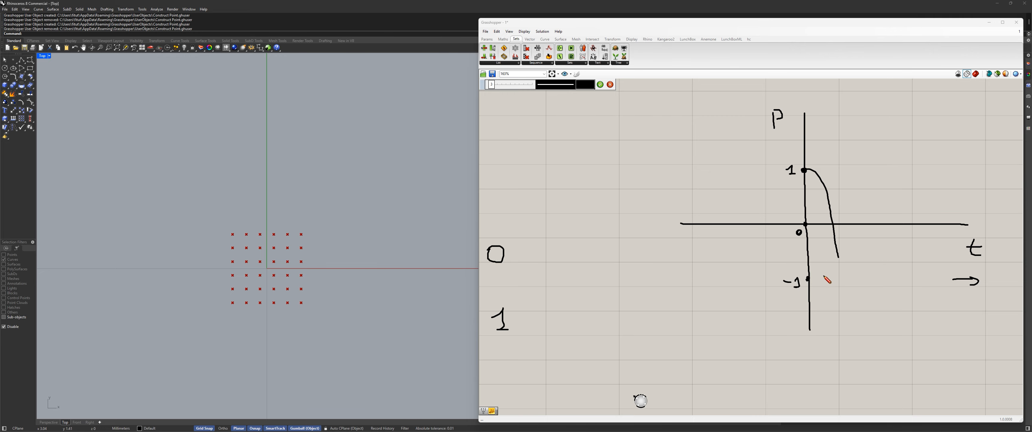
{"action": "scroll", "coordinate": [833, 261], "scroll_direction": "down", "scroll_amount": 5}
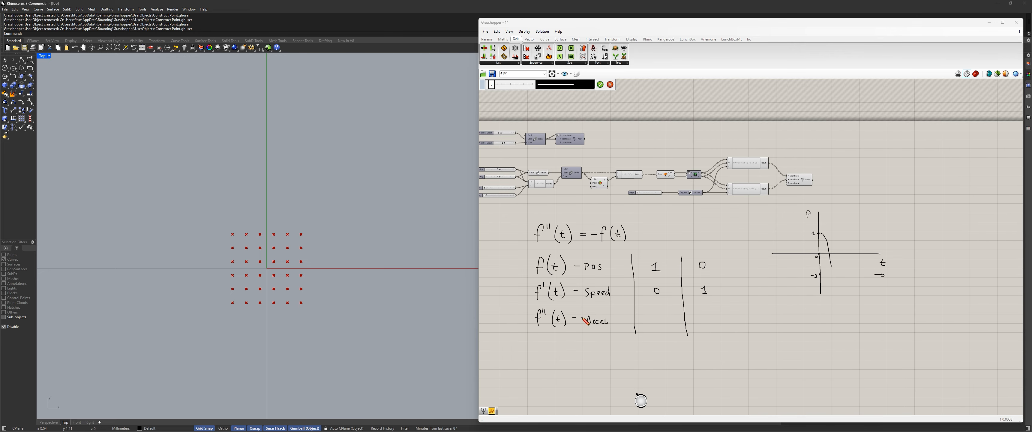
{"action": "scroll", "coordinate": [843, 272], "scroll_direction": "up", "scroll_amount": 3}
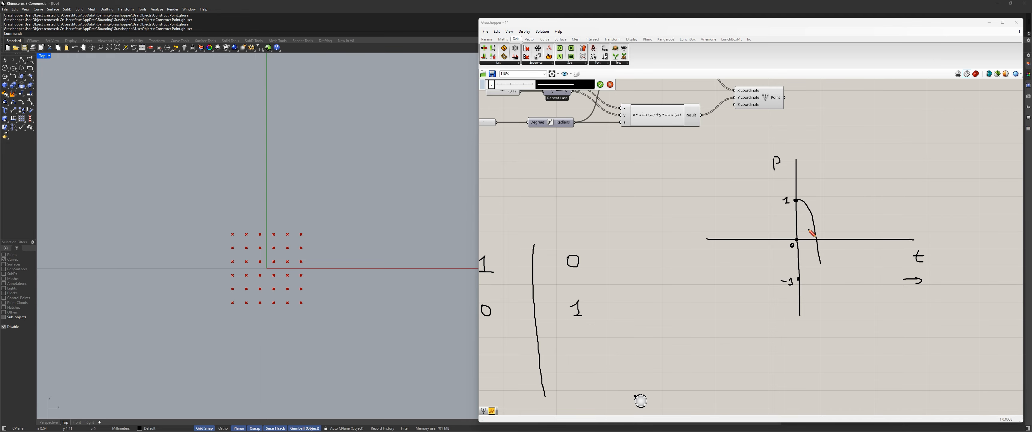
Step: Continue the curve on the P-t graph down to a trough at -1 and back up to the height of 1
{"action": "scroll", "coordinate": [812, 241], "scroll_direction": "up", "scroll_amount": 3}
{"action": "mouse_move", "coordinate": [825, 270]}
{"action": "left_mouse_down"}
{"action": "mouse_move", "coordinate": [834, 292]}
{"action": "mouse_move", "coordinate": [859, 299]}
{"action": "mouse_move", "coordinate": [874, 276]}
{"action": "mouse_move", "coordinate": [895, 172]}
{"action": "mouse_move", "coordinate": [917, 153]}
{"action": "left_mouse_up"}
{"action": "scroll", "coordinate": [874, 318], "scroll_direction": "down", "scroll_amount": 4}
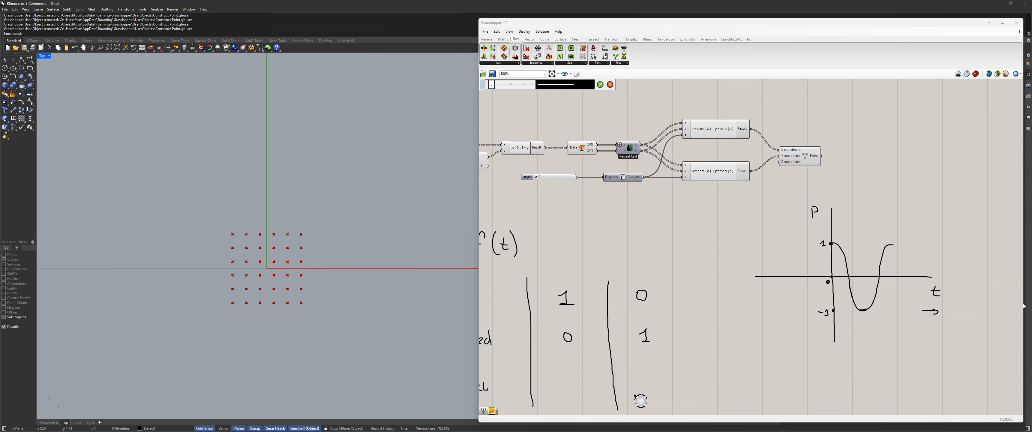
{"action": "scroll", "coordinate": [858, 341], "scroll_direction": "up", "scroll_amount": 3}
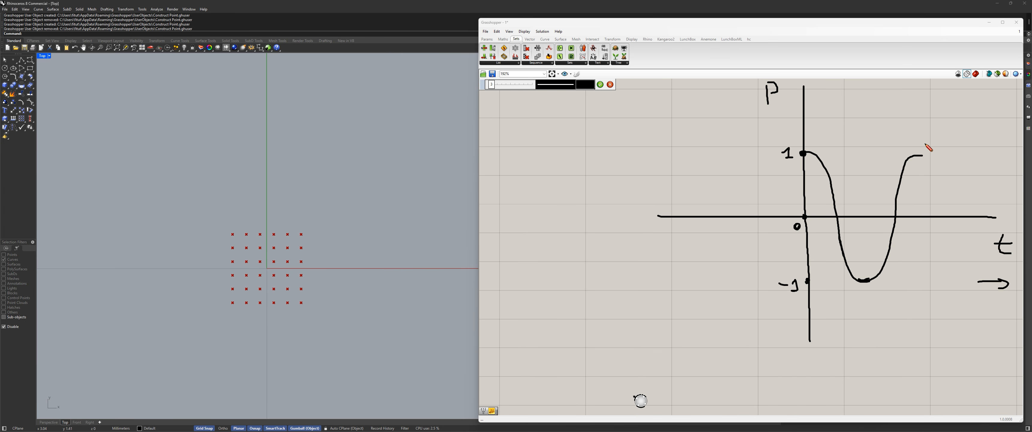
{"action": "scroll", "coordinate": [816, 279], "scroll_direction": "down", "scroll_amount": 3}
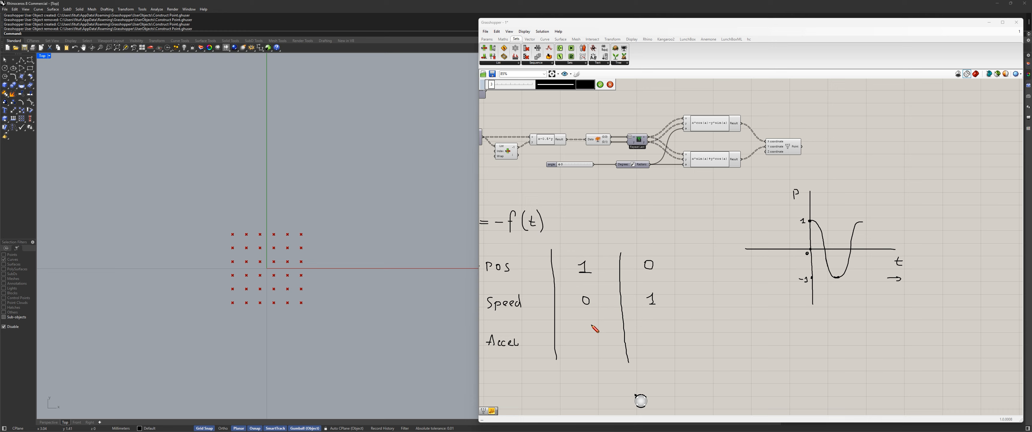
Step: Compare the starting position and speed values in both columns with the curve and origin on the P-t graph
{"action": "right_click_drag", "start_coordinate": [590, 325], "coordinate": [685, 315]}
{"action": "scroll", "coordinate": [685, 316], "scroll_direction": "up", "scroll_amount": 1}
{"action": "scroll", "coordinate": [953, 180], "scroll_direction": "down", "scroll_amount": 2}
{"action": "scroll", "coordinate": [986, 213], "scroll_direction": "up", "scroll_amount": 2}
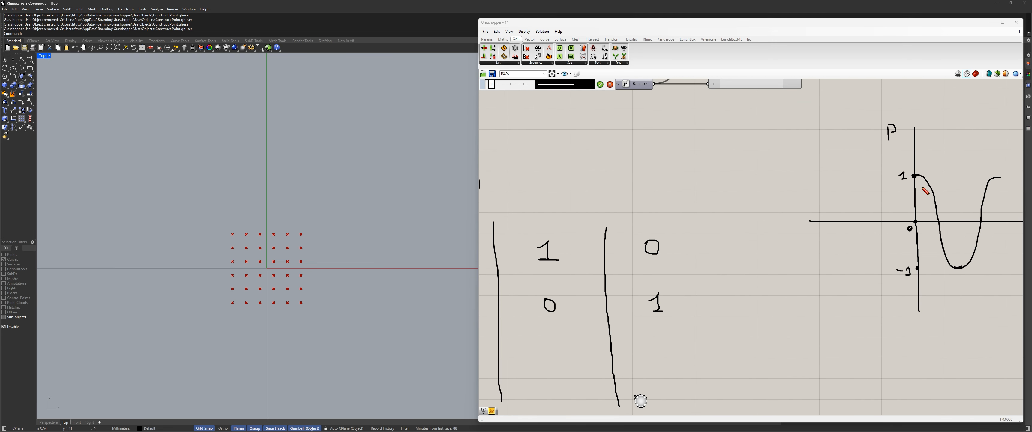
{"action": "scroll", "coordinate": [925, 215], "scroll_direction": "down", "scroll_amount": 1}
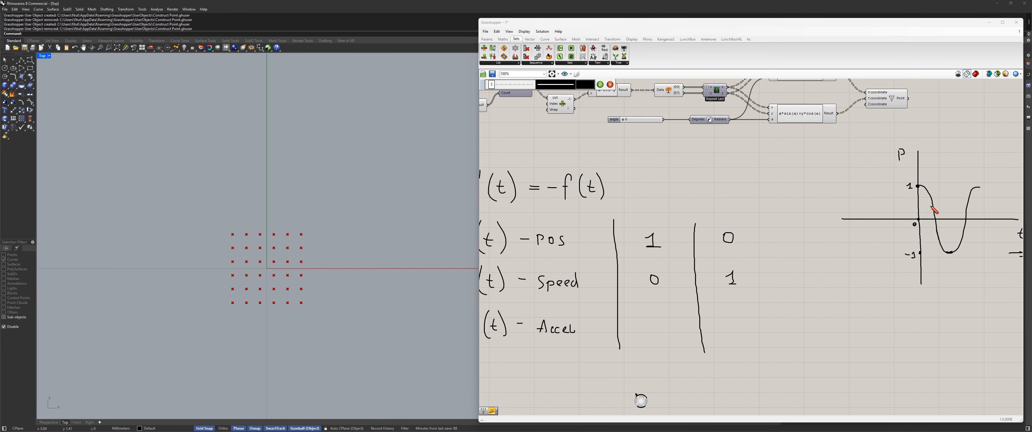
{"action": "scroll", "coordinate": [935, 211], "scroll_direction": "down", "scroll_amount": 2}
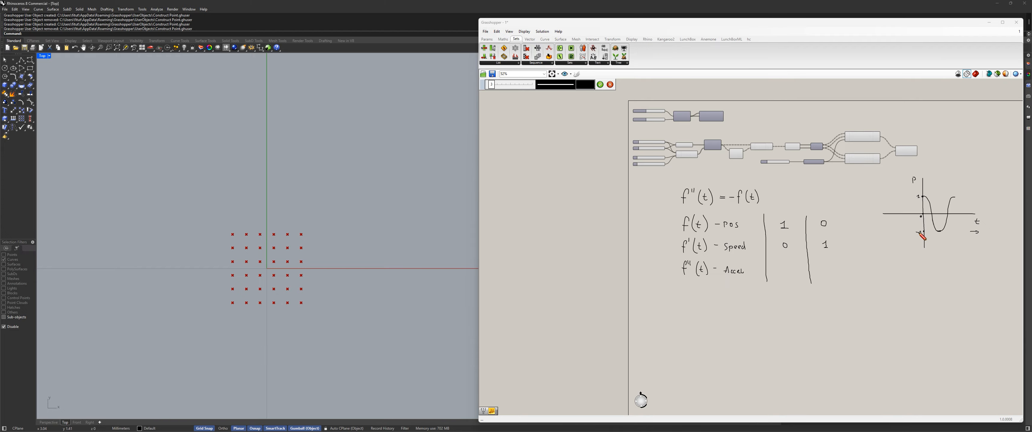
{"action": "scroll", "coordinate": [922, 236], "scroll_direction": "up", "scroll_amount": 2}
{"action": "scroll", "coordinate": [840, 215], "scroll_direction": "up", "scroll_amount": 3}
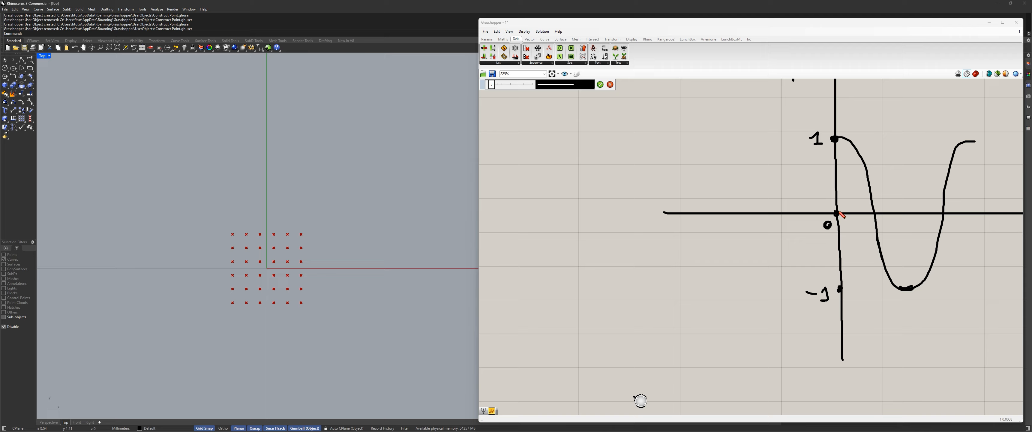
{"action": "scroll", "coordinate": [838, 215], "scroll_direction": "down", "scroll_amount": 2}
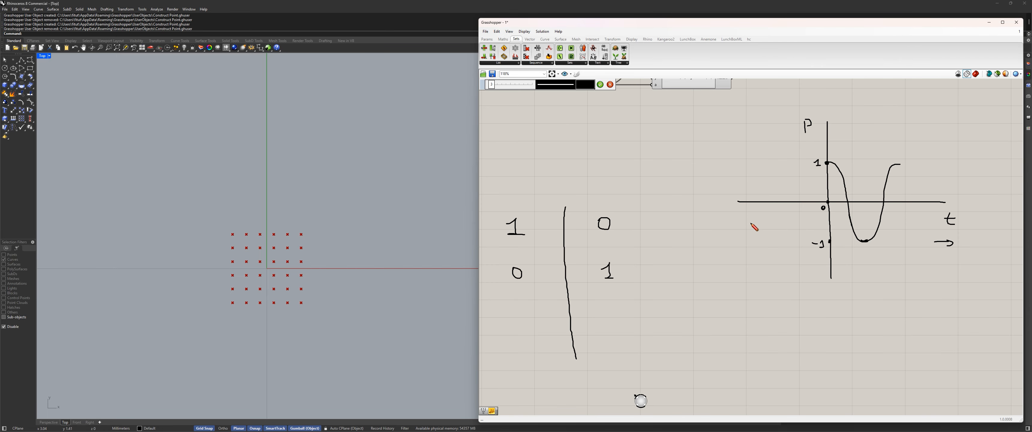
{"action": "scroll", "coordinate": [754, 224], "scroll_direction": "down", "scroll_amount": 2}
{"action": "scroll", "coordinate": [790, 209], "scroll_direction": "up", "scroll_amount": 3}
{"action": "scroll", "coordinate": [776, 214], "scroll_direction": "down", "scroll_amount": 5}
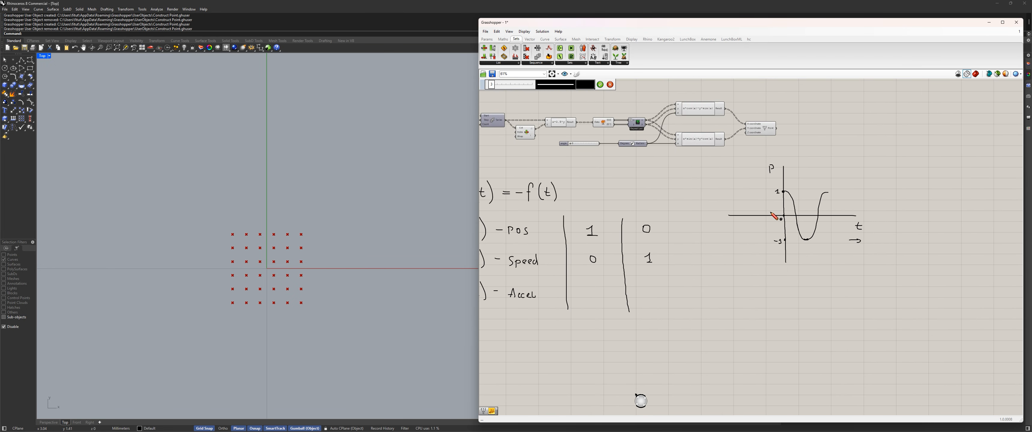
{"action": "scroll", "coordinate": [613, 206], "scroll_direction": "up", "scroll_amount": 4}
{"action": "scroll", "coordinate": [965, 218], "scroll_direction": "up", "scroll_amount": 2}
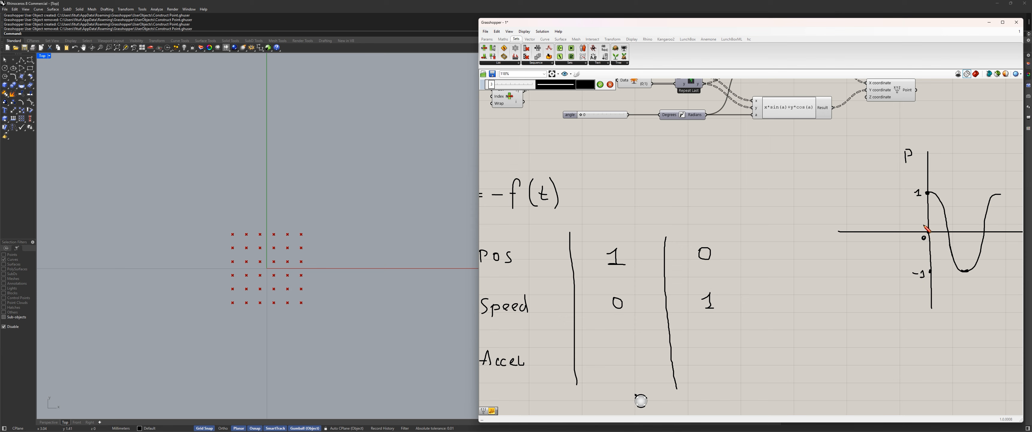
Step: Draw a second curve from the origin up to 1 and back to the t axis, with a dashed vertical from the curves' crossing to that axis
{"action": "scroll", "coordinate": [927, 229], "scroll_direction": "down", "scroll_amount": 2}
{"action": "scroll", "coordinate": [961, 224], "scroll_direction": "up", "scroll_amount": 4}
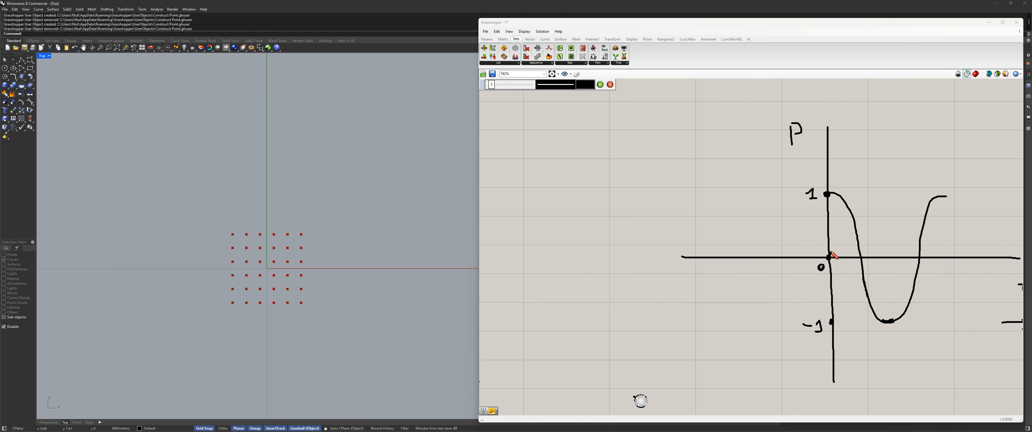
{"action": "mouse_move", "coordinate": [830, 256]}
{"action": "left_mouse_down"}
{"action": "mouse_move", "coordinate": [858, 193]}
{"action": "mouse_move", "coordinate": [880, 260]}
{"action": "left_mouse_up"}
{"action": "left_click_drag", "start_coordinate": [845, 209], "coordinate": [846, 241]}
{"action": "left_click_drag", "start_coordinate": [846, 245], "coordinate": [846, 261]}
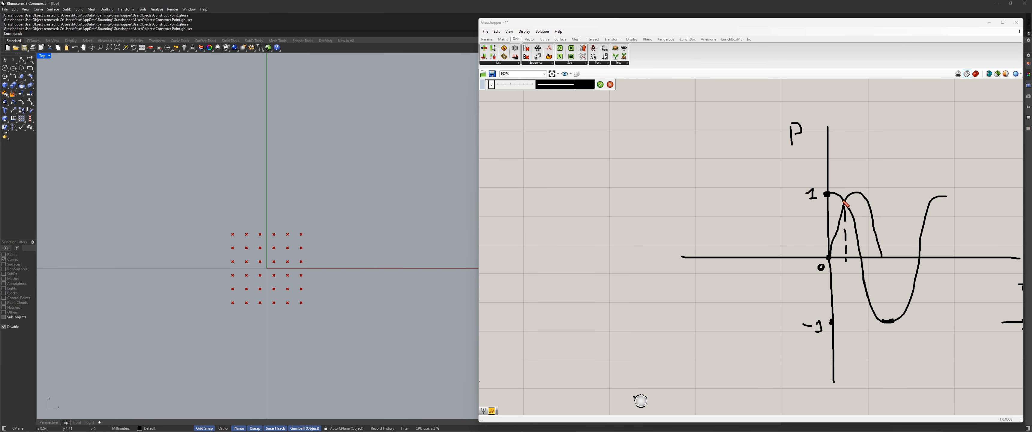
{"action": "scroll", "coordinate": [822, 265], "scroll_direction": "down", "scroll_amount": 5}
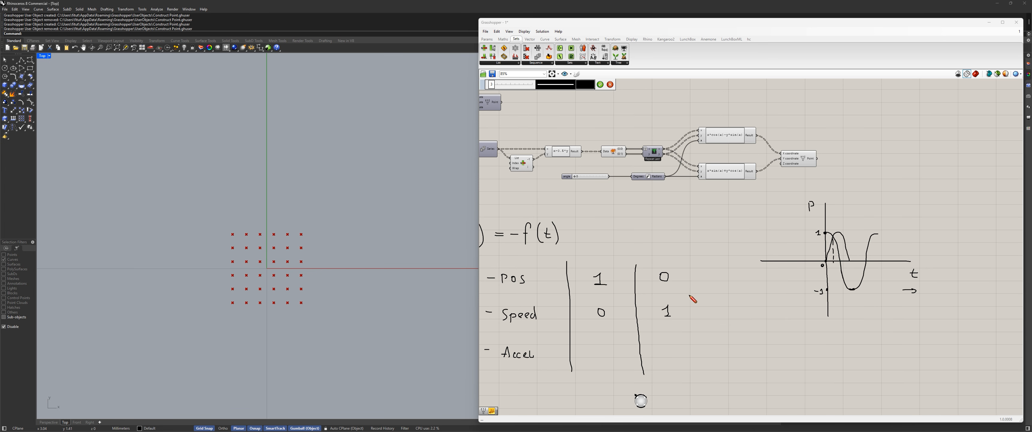
Step: Extend the end of the second curve slightly below the t axis
{"action": "left_click_drag", "start_coordinate": [848, 259], "coordinate": [853, 271]}
{"action": "scroll", "coordinate": [795, 307], "scroll_direction": "down", "scroll_amount": 1}
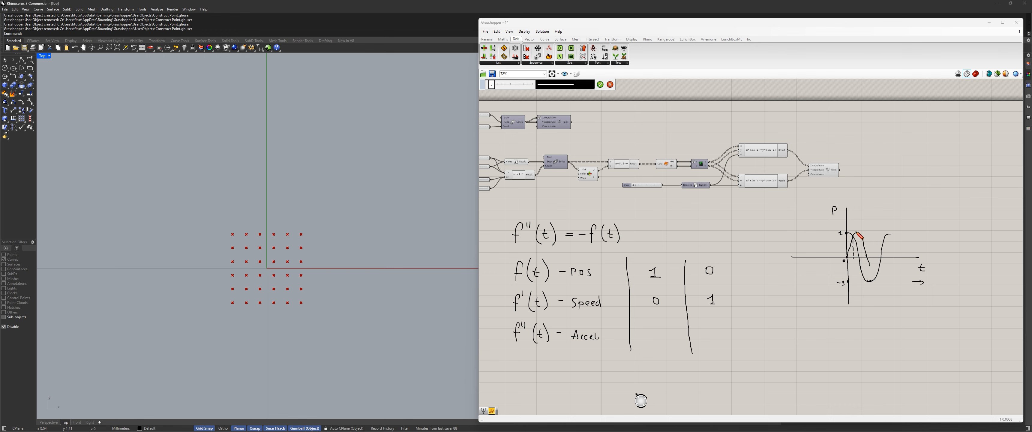
{"action": "left_click_drag", "start_coordinate": [857, 233], "coordinate": [864, 239]}
{"action": "scroll", "coordinate": [862, 261], "scroll_direction": "up", "scroll_amount": 2}
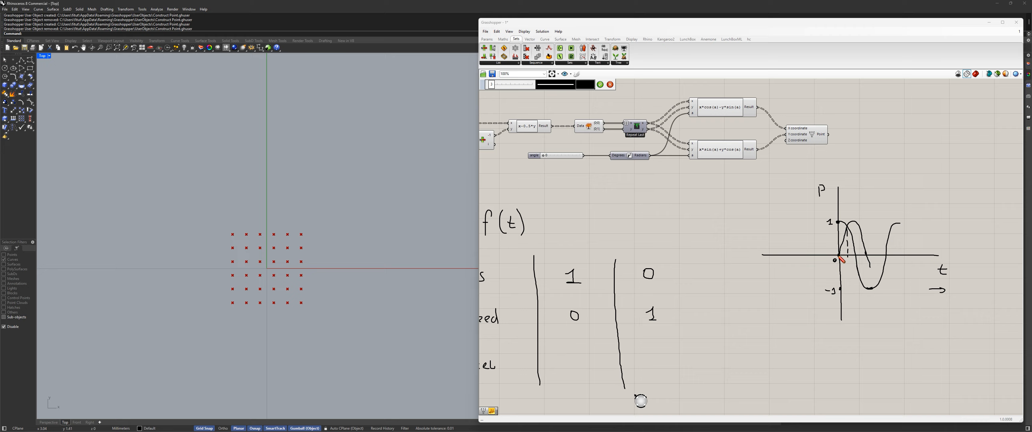
Step: Write the heading "cos" above the 1, 0 column and "Sin" above the 0, 1 column
{"action": "scroll", "coordinate": [840, 258], "scroll_direction": "down", "scroll_amount": 5}
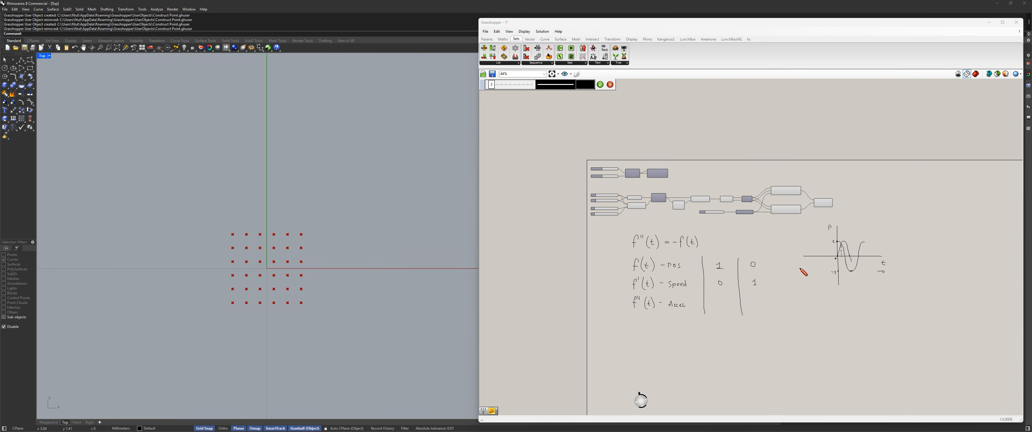
{"action": "scroll", "coordinate": [802, 271], "scroll_direction": "up", "scroll_amount": 3}
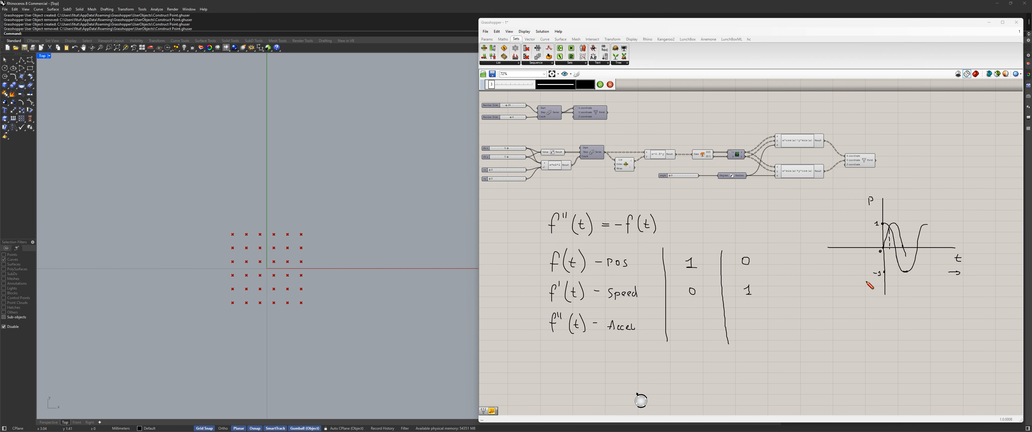
{"action": "scroll", "coordinate": [882, 268], "scroll_direction": "up", "scroll_amount": 3}
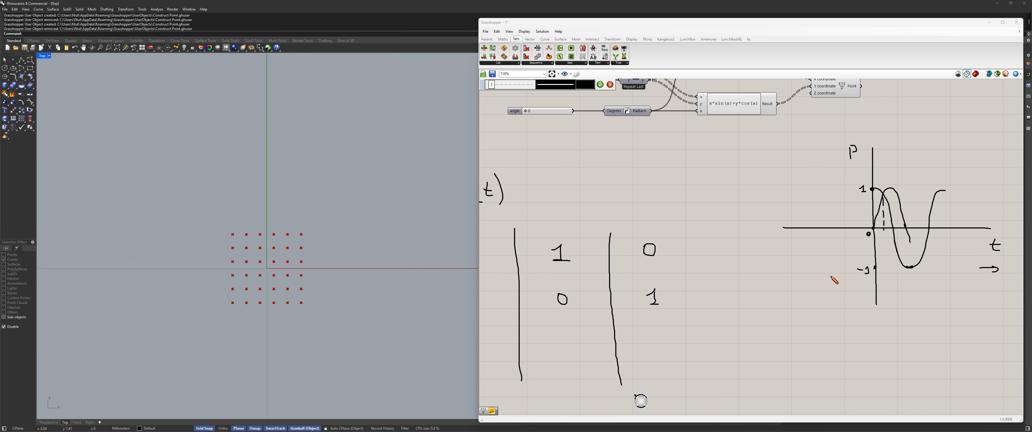
{"action": "scroll", "coordinate": [836, 277], "scroll_direction": "down", "scroll_amount": 2}
{"action": "scroll", "coordinate": [689, 247], "scroll_direction": "down", "scroll_amount": 2}
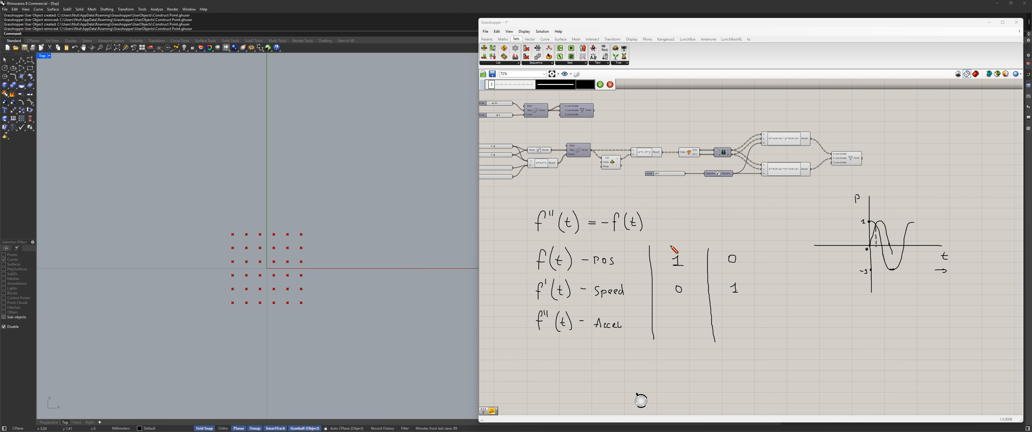
{"action": "scroll", "coordinate": [640, 238], "scroll_direction": "up", "scroll_amount": 3}
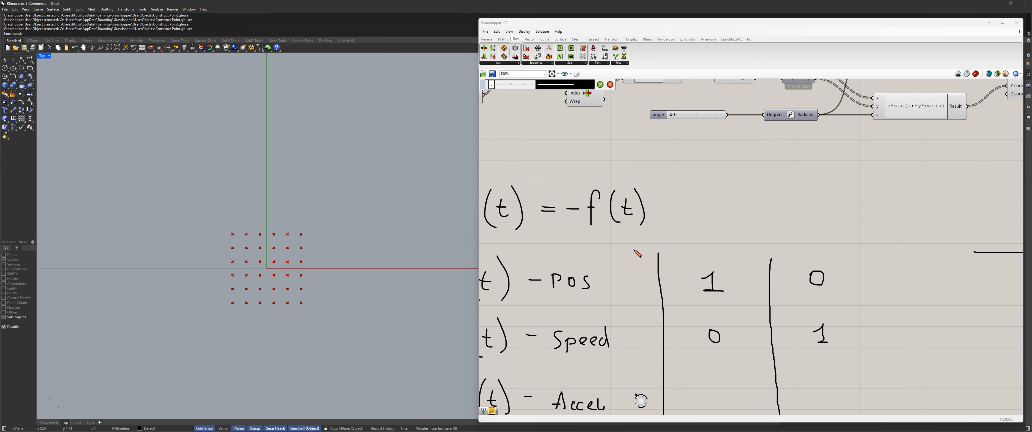
{"action": "left_click_drag", "start_coordinate": [693, 223], "coordinate": [698, 223]}
{"action": "mouse_move", "coordinate": [705, 221]}
{"action": "left_mouse_down"}
{"action": "mouse_move", "coordinate": [702, 235]}
{"action": "mouse_move", "coordinate": [751, 246]}
{"action": "mouse_move", "coordinate": [750, 234]}
{"action": "mouse_move", "coordinate": [764, 247]}
{"action": "left_mouse_up"}
{"action": "scroll", "coordinate": [716, 268], "scroll_direction": "down", "scroll_amount": 3}
{"action": "scroll", "coordinate": [739, 234], "scroll_direction": "up", "scroll_amount": 3}
{"action": "scroll", "coordinate": [765, 250], "scroll_direction": "down", "scroll_amount": 3}
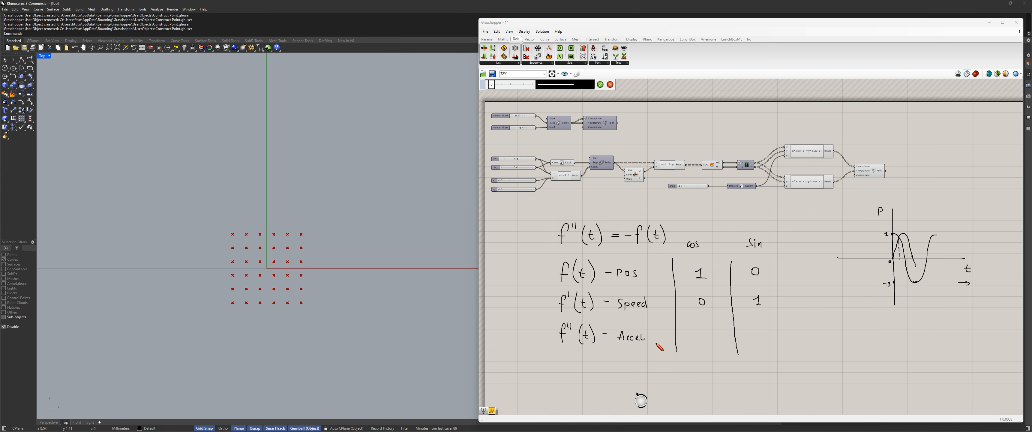
Step: Accept the sketch and, in a new one, draw a vertical and a horizontal axis crossing beneath the P-t graph
{"action": "scroll", "coordinate": [708, 364], "scroll_direction": "up", "scroll_amount": 2}
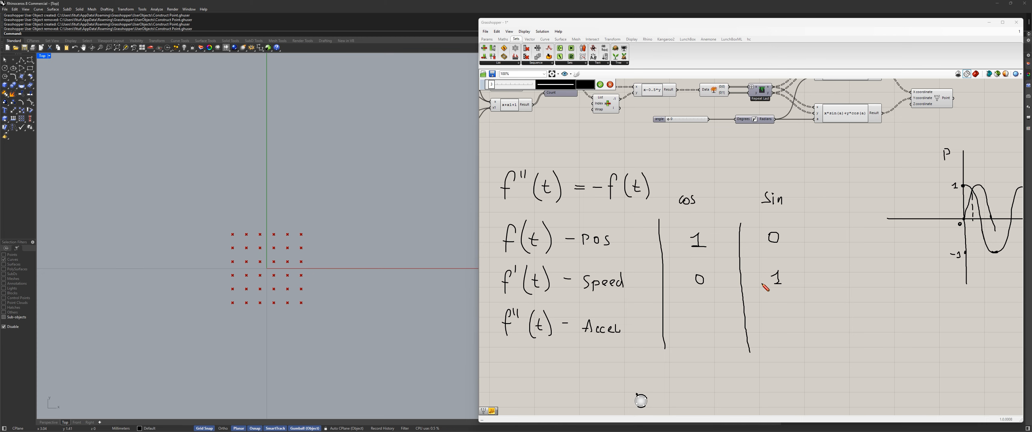
{"action": "scroll", "coordinate": [781, 203], "scroll_direction": "down", "scroll_amount": 3}
{"action": "scroll", "coordinate": [850, 238], "scroll_direction": "up", "scroll_amount": 1}
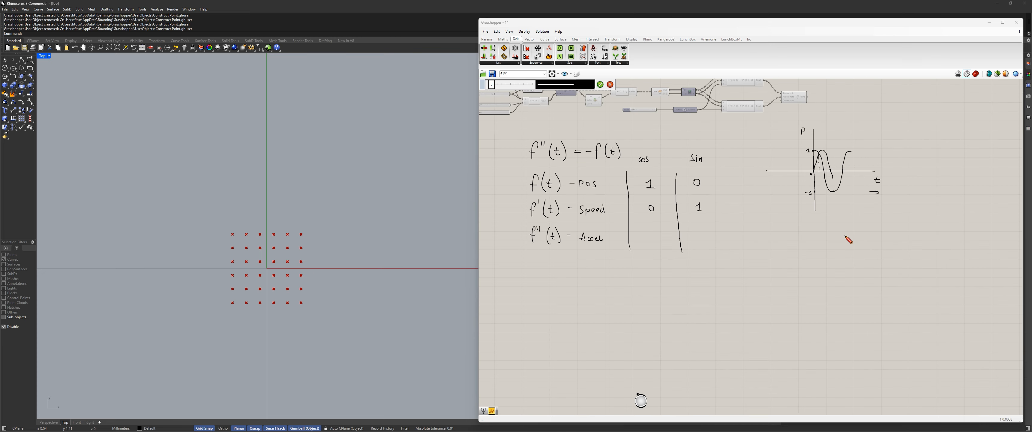
{"action": "scroll", "coordinate": [746, 229], "scroll_direction": "up", "scroll_amount": 2}
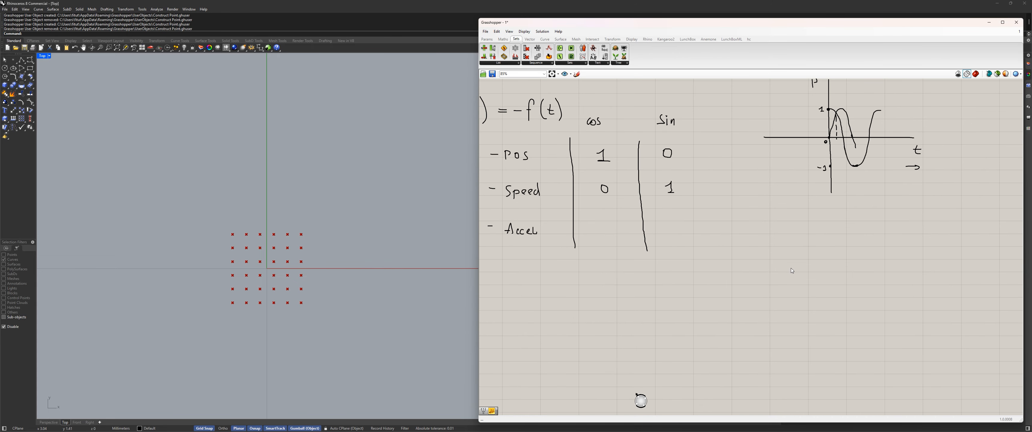
{"action": "scroll", "coordinate": [791, 271], "scroll_direction": "down", "scroll_amount": 2}
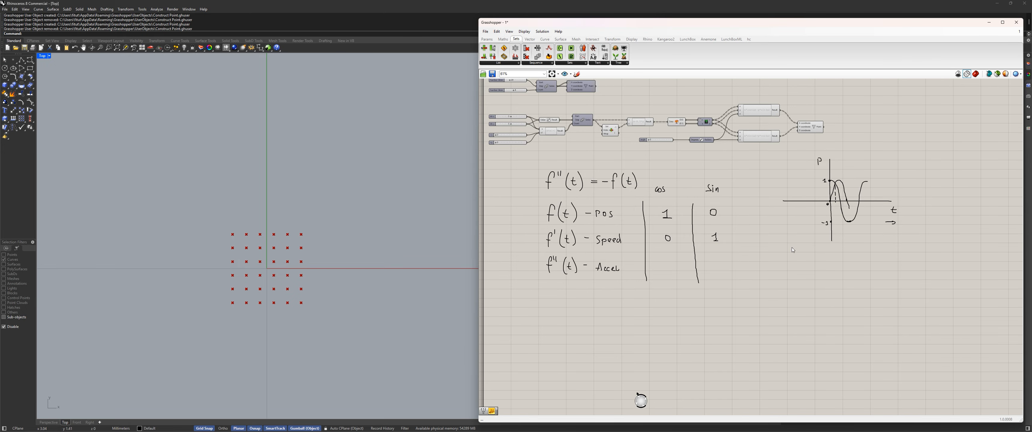
{"action": "scroll", "coordinate": [792, 248], "scroll_direction": "up", "scroll_amount": 3}
{"action": "mouse_move", "coordinate": [805, 274]}
{"action": "right_mouse_down"}
{"action": "mouse_move", "coordinate": [705, 290]}
{"action": "mouse_move", "coordinate": [700, 271]}
{"action": "mouse_move", "coordinate": [719, 239]}
{"action": "right_mouse_up"}
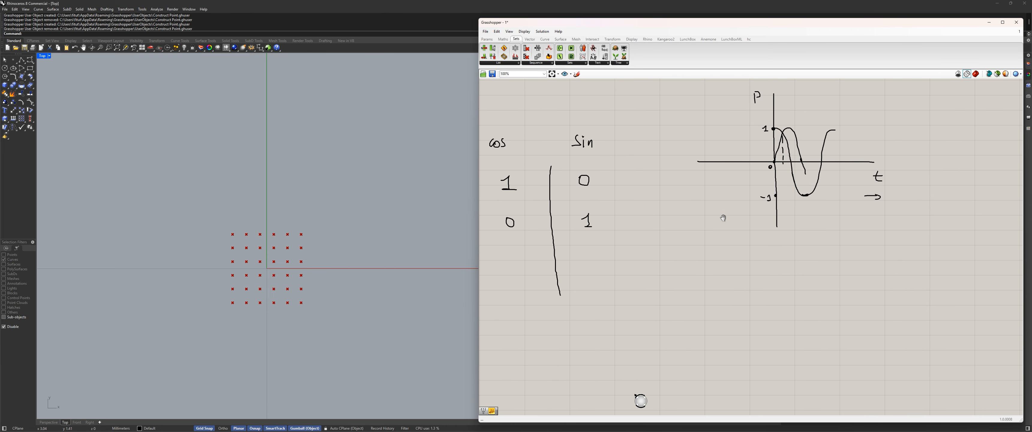
{"action": "left_click", "coordinate": [577, 75]}
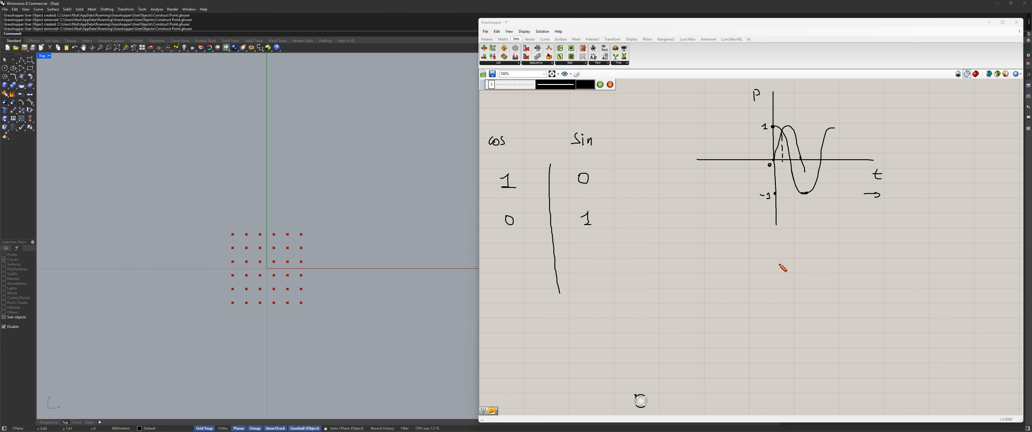
{"action": "left_click_drag", "start_coordinate": [774, 263], "coordinate": [776, 389]}
{"action": "left_click_drag", "start_coordinate": [694, 328], "coordinate": [870, 326]}
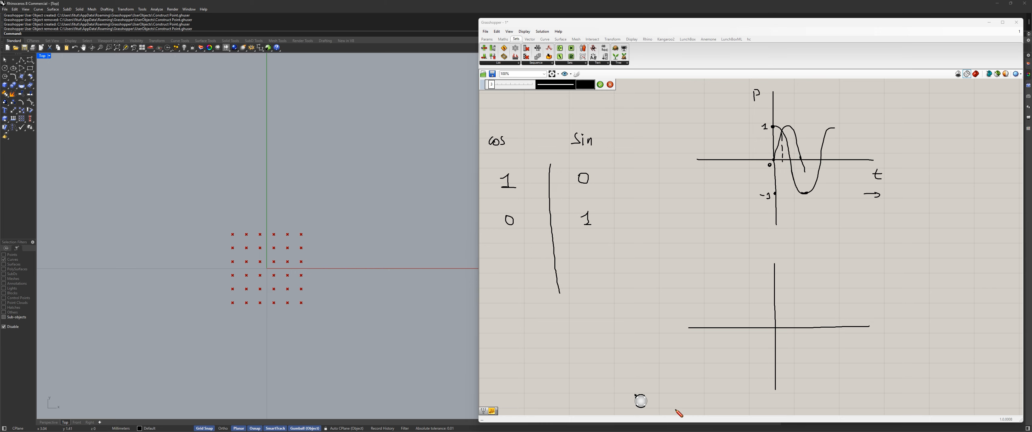
Step: Label the horizontal axis of the new graph "cos" near its far end
{"action": "scroll", "coordinate": [633, 253], "scroll_direction": "down", "scroll_amount": 3}
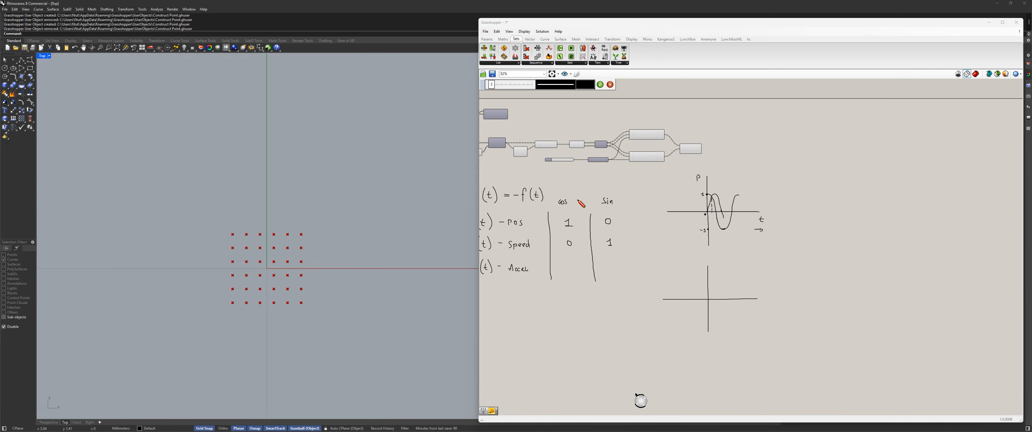
{"action": "scroll", "coordinate": [696, 232], "scroll_direction": "up", "scroll_amount": 3}
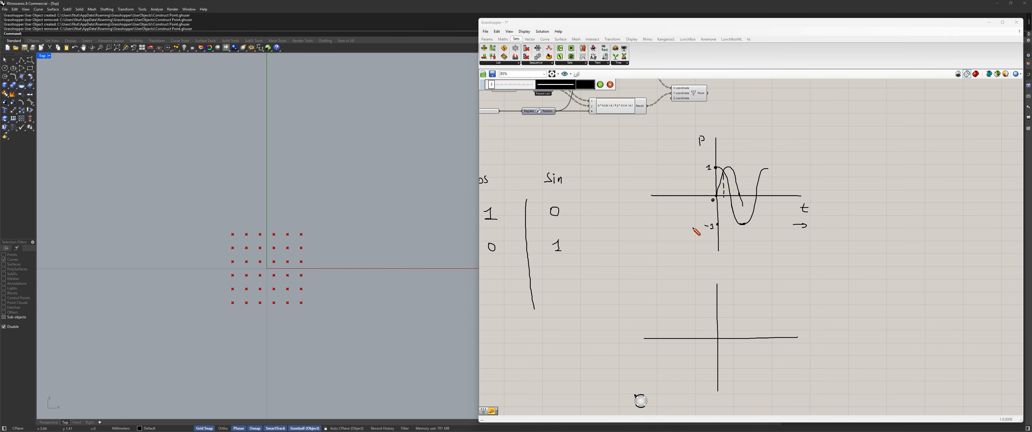
{"action": "scroll", "coordinate": [778, 373], "scroll_direction": "up", "scroll_amount": 2}
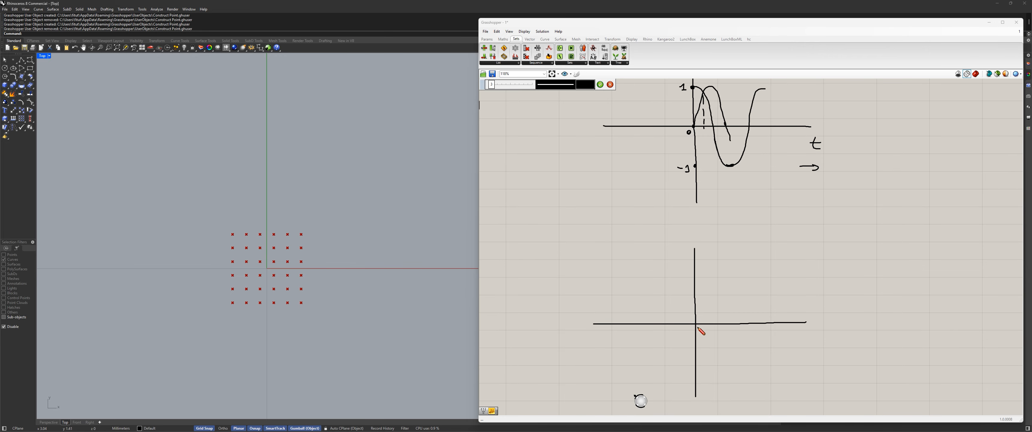
{"action": "scroll", "coordinate": [775, 341], "scroll_direction": "down", "scroll_amount": 3}
{"action": "scroll", "coordinate": [772, 339], "scroll_direction": "up", "scroll_amount": 3}
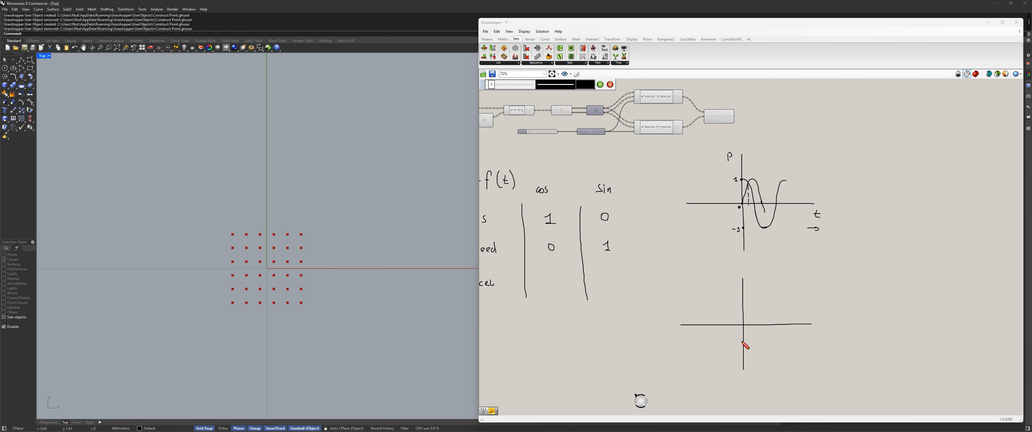
{"action": "scroll", "coordinate": [813, 335], "scroll_direction": "up", "scroll_amount": 3}
{"action": "left_click_drag", "start_coordinate": [839, 331], "coordinate": [853, 339]}
{"action": "scroll", "coordinate": [841, 336], "scroll_direction": "down", "scroll_amount": 4}
Step: Write a symbol beside the "cos" label of the new graph's horizontal axis and scribble over it
{"action": "right_click_drag", "start_coordinate": [517, 221], "coordinate": [650, 282]}
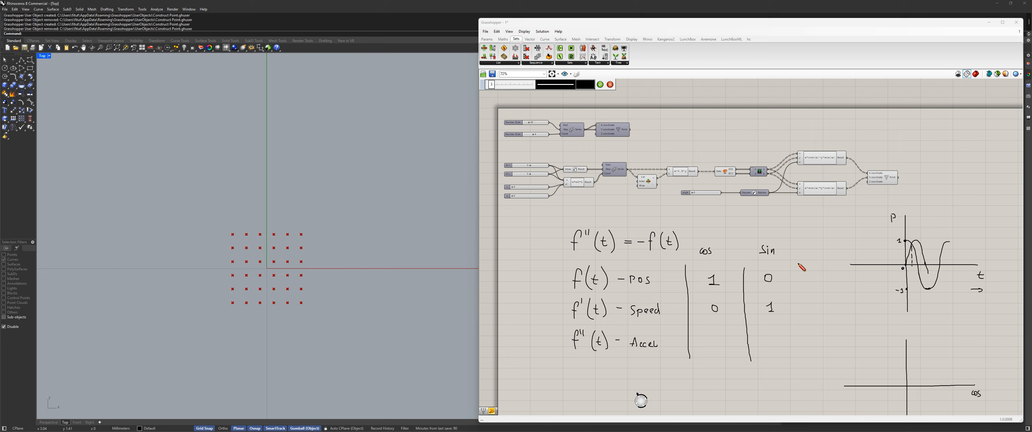
{"action": "scroll", "coordinate": [936, 348], "scroll_direction": "down", "scroll_amount": 3}
{"action": "scroll", "coordinate": [972, 384], "scroll_direction": "up", "scroll_amount": 4}
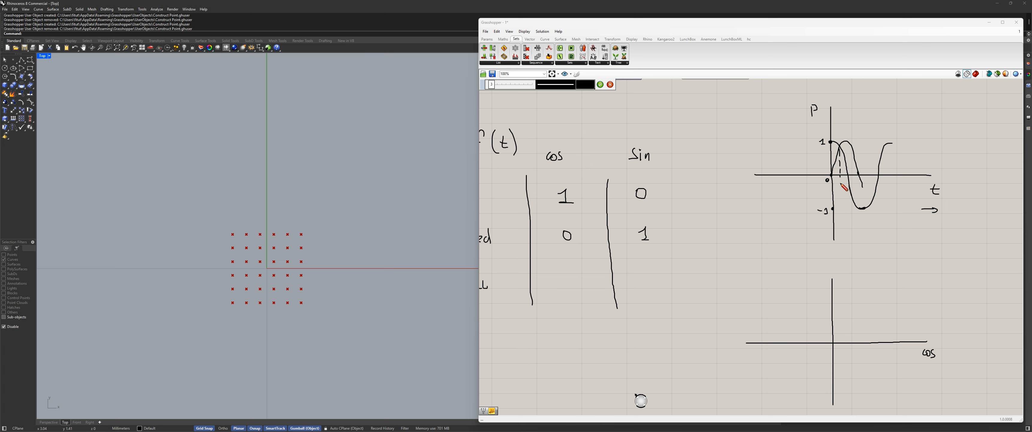
{"action": "scroll", "coordinate": [917, 368], "scroll_direction": "up", "scroll_amount": 4}
{"action": "mouse_move", "coordinate": [960, 336]}
{"action": "left_mouse_down"}
{"action": "mouse_move", "coordinate": [969, 362]}
{"action": "mouse_move", "coordinate": [969, 343]}
{"action": "mouse_move", "coordinate": [977, 357]}
{"action": "left_mouse_up"}
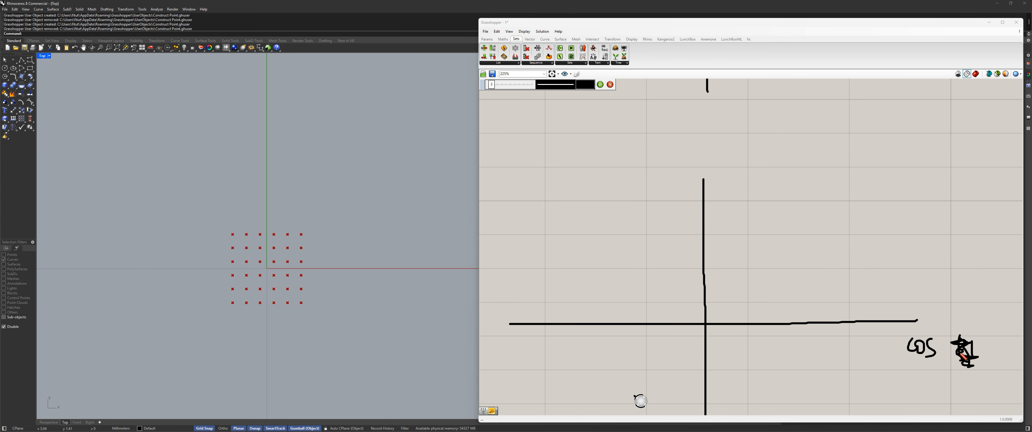
Step: Examine the cos and Sin starting values alongside the P-t graph and the new pair of axes
{"action": "scroll", "coordinate": [919, 320], "scroll_direction": "down", "scroll_amount": 4}
{"action": "scroll", "coordinate": [930, 332], "scroll_direction": "up", "scroll_amount": 3}
{"action": "scroll", "coordinate": [843, 241], "scroll_direction": "down", "scroll_amount": 4}
{"action": "scroll", "coordinate": [837, 245], "scroll_direction": "up", "scroll_amount": 3}
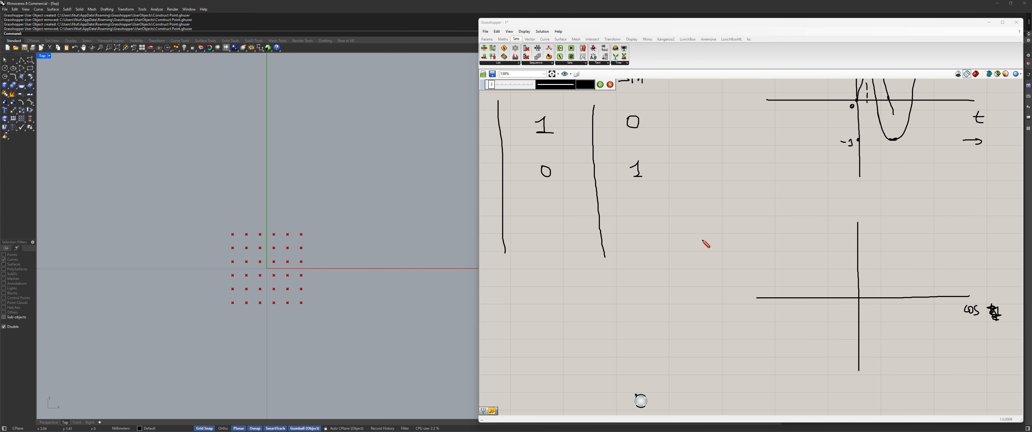
{"action": "scroll", "coordinate": [859, 273], "scroll_direction": "down", "scroll_amount": 3}
{"action": "scroll", "coordinate": [842, 292], "scroll_direction": "up", "scroll_amount": 2}
{"action": "scroll", "coordinate": [846, 295], "scroll_direction": "down", "scroll_amount": 2}
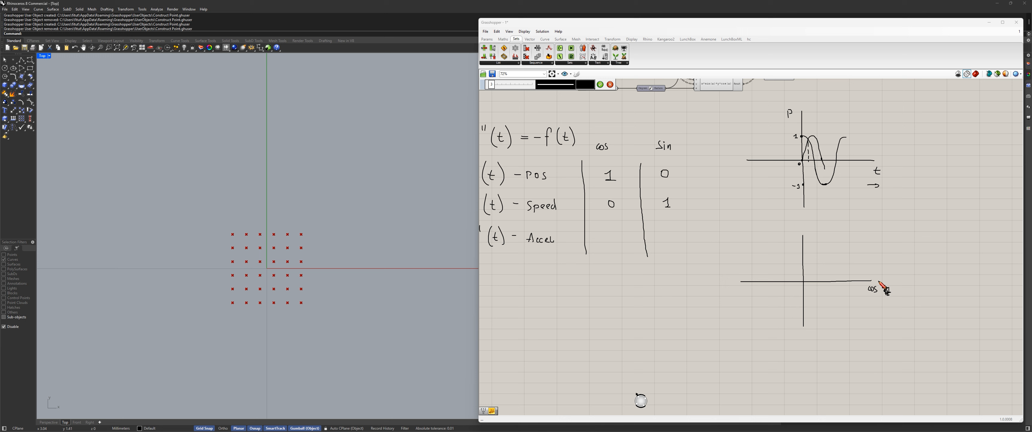
{"action": "scroll", "coordinate": [899, 292], "scroll_direction": "down", "scroll_amount": 2}
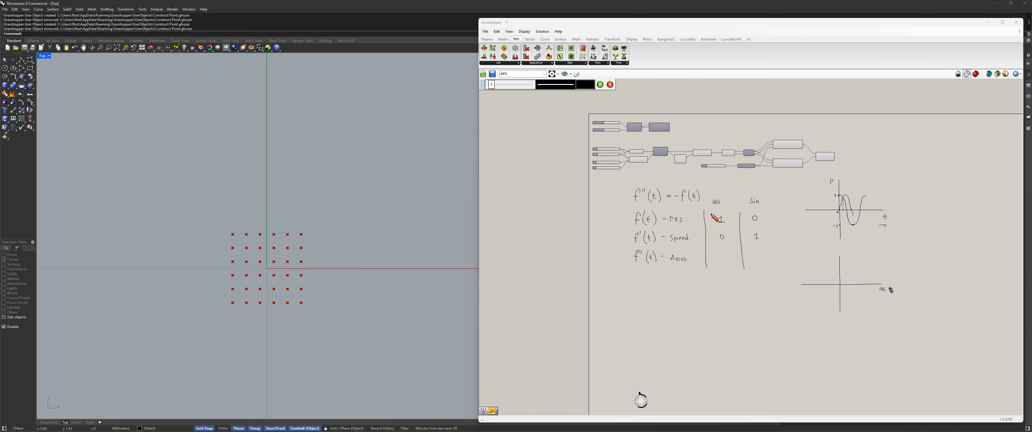
{"action": "scroll", "coordinate": [715, 225], "scroll_direction": "up", "scroll_amount": 1}
{"action": "scroll", "coordinate": [925, 294], "scroll_direction": "up", "scroll_amount": 3}
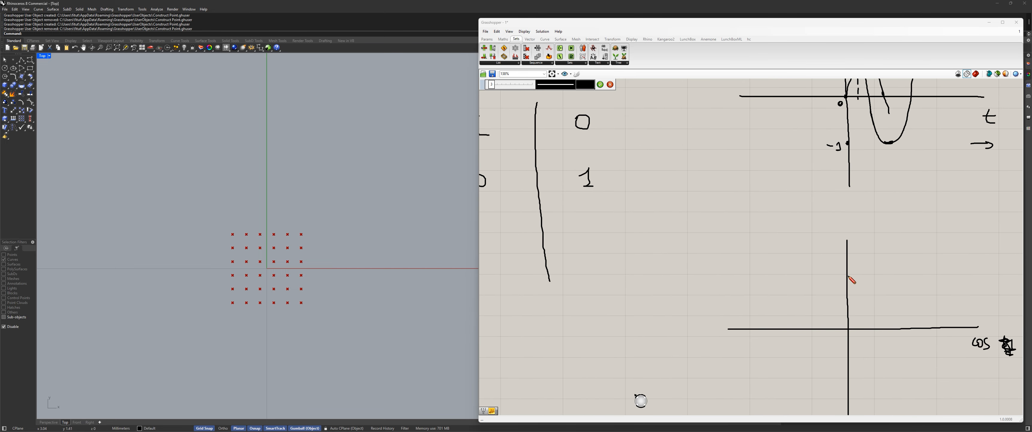
{"action": "scroll", "coordinate": [838, 238], "scroll_direction": "down", "scroll_amount": 2}
{"action": "scroll", "coordinate": [845, 274], "scroll_direction": "up", "scroll_amount": 2}
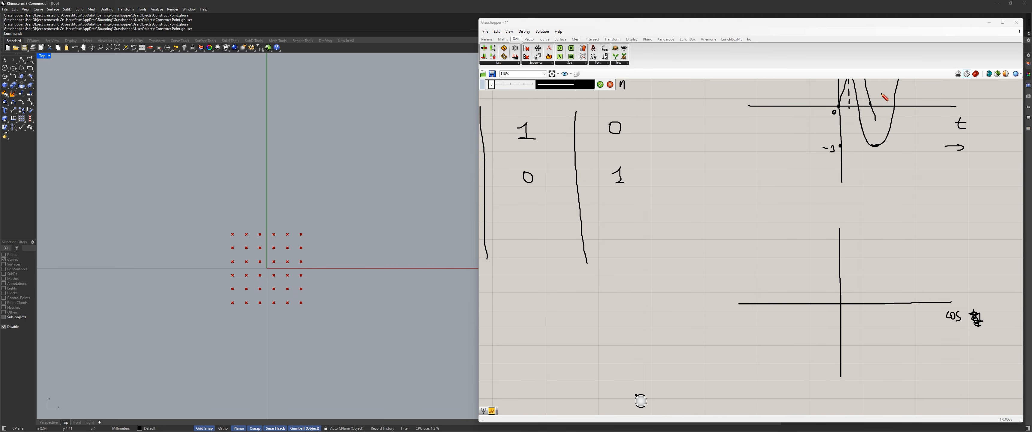
Step: Cross out the "cos" label at the end of the new graph's horizontal axis
{"action": "left_click_drag", "start_coordinate": [951, 314], "coordinate": [947, 315]}
{"action": "scroll", "coordinate": [842, 303], "scroll_direction": "down", "scroll_amount": 5}
{"action": "scroll", "coordinate": [665, 261], "scroll_direction": "up", "scroll_amount": 4}
{"action": "scroll", "coordinate": [892, 266], "scroll_direction": "down", "scroll_amount": 3}
{"action": "scroll", "coordinate": [978, 299], "scroll_direction": "up", "scroll_amount": 4}
{"action": "scroll", "coordinate": [894, 309], "scroll_direction": "down", "scroll_amount": 3}
{"action": "scroll", "coordinate": [1006, 319], "scroll_direction": "up", "scroll_amount": 1}
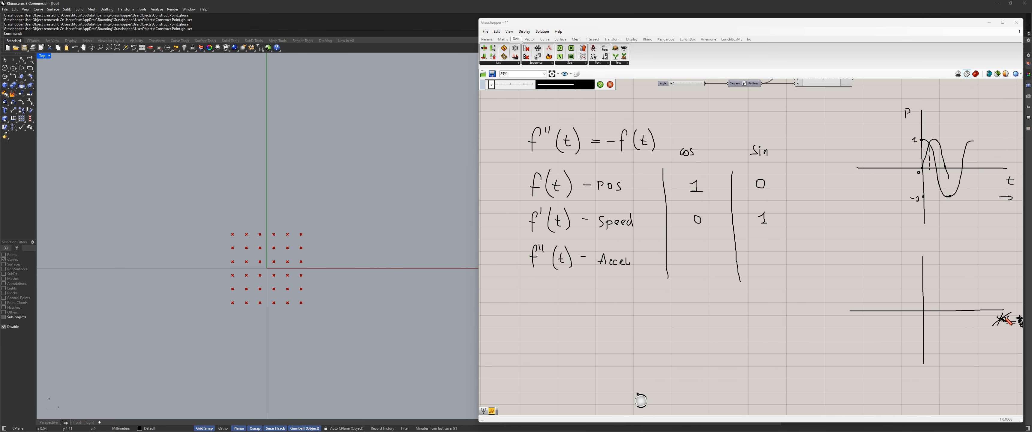
{"action": "scroll", "coordinate": [1004, 320], "scroll_direction": "up", "scroll_amount": 1}
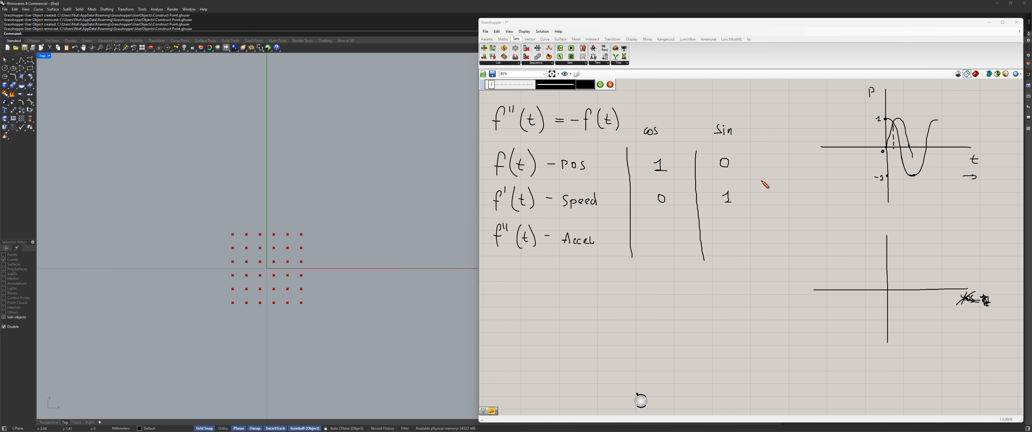
Step: Mark points on both halves of the new graph's horizontal axis and label them 1 and -1
{"action": "scroll", "coordinate": [762, 179], "scroll_direction": "down", "scroll_amount": 1}
{"action": "scroll", "coordinate": [921, 304], "scroll_direction": "up", "scroll_amount": 3}
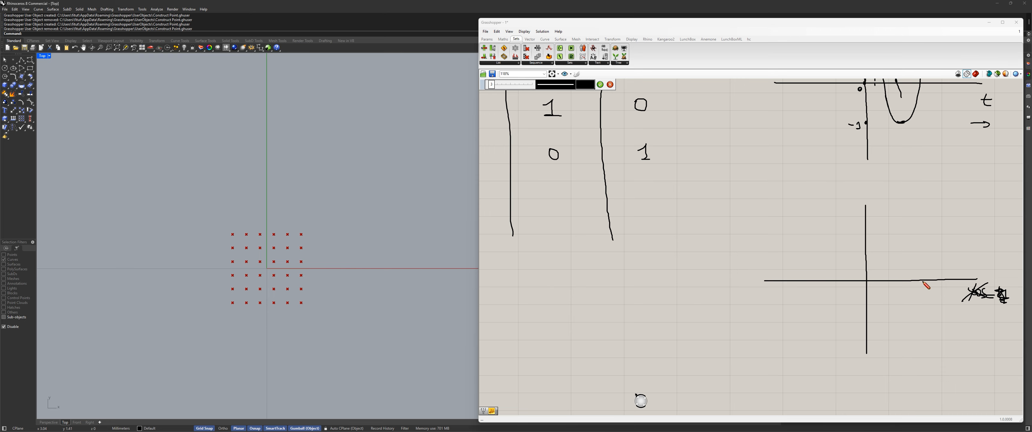
{"action": "left_click_drag", "start_coordinate": [919, 292], "coordinate": [923, 297]}
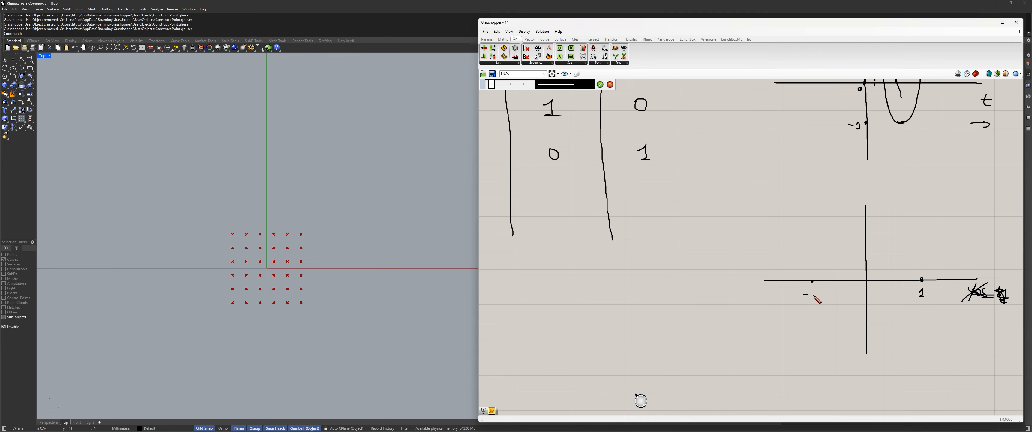
{"action": "scroll", "coordinate": [854, 303], "scroll_direction": "down", "scroll_amount": 3}
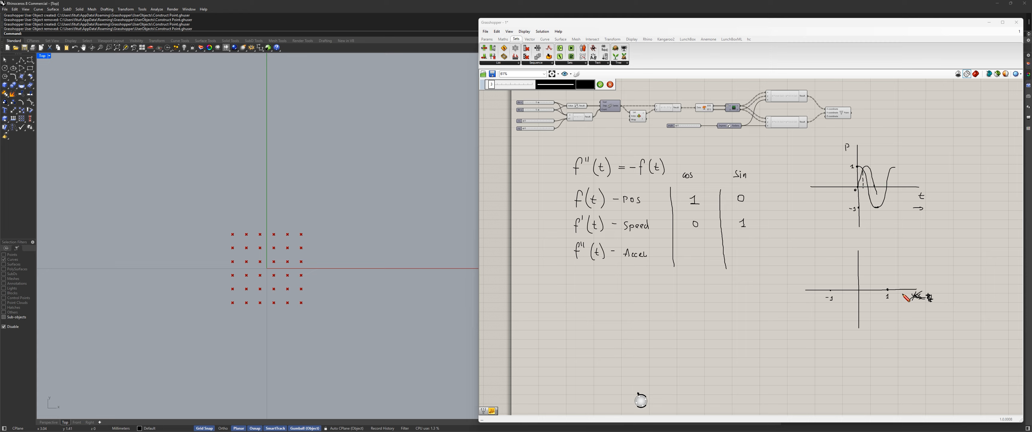
{"action": "scroll", "coordinate": [813, 295], "scroll_direction": "up", "scroll_amount": 3}
{"action": "scroll", "coordinate": [811, 292], "scroll_direction": "down", "scroll_amount": 3}
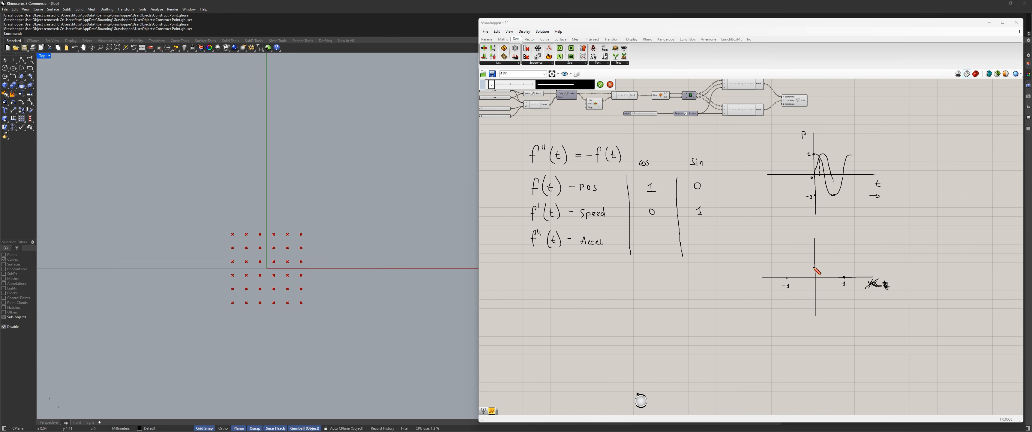
Step: Write "P" beneath the crossed-out label of the horizontal axis and another "P" near the upper end of the vertical axis
{"action": "scroll", "coordinate": [818, 271], "scroll_direction": "up", "scroll_amount": 3}
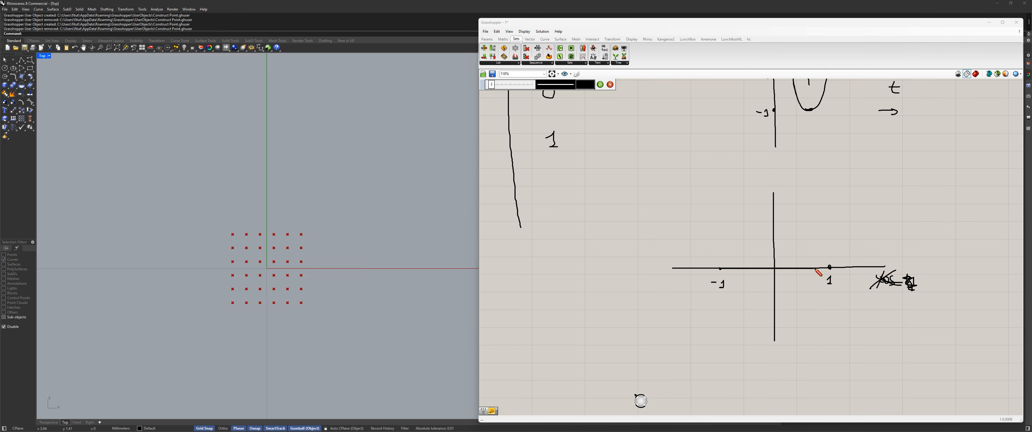
{"action": "left_click_drag", "start_coordinate": [885, 298], "coordinate": [886, 310]}
{"action": "left_click_drag", "start_coordinate": [884, 298], "coordinate": [885, 304]}
{"action": "left_click_drag", "start_coordinate": [734, 180], "coordinate": [738, 189]}
{"action": "left_click_drag", "start_coordinate": [738, 183], "coordinate": [739, 191]}
{"action": "scroll", "coordinate": [740, 203], "scroll_direction": "down", "scroll_amount": 3}
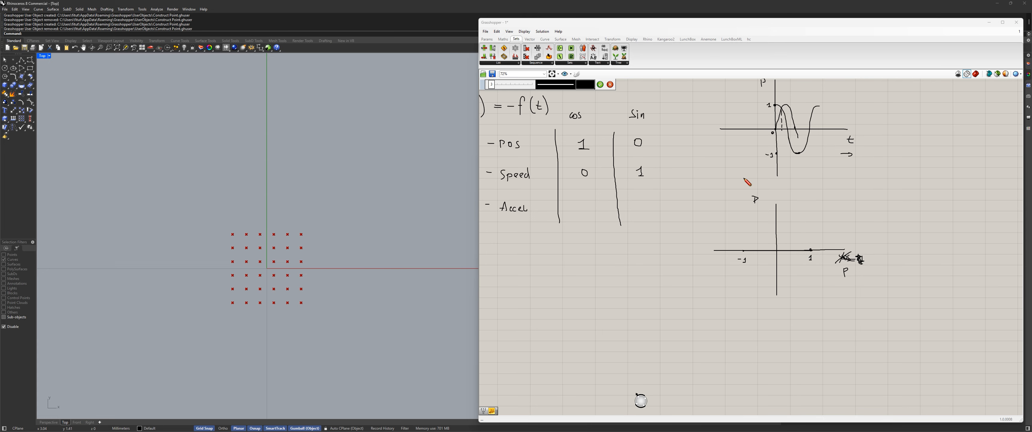
Step: Dot the origin of the new graph and mark 1 and -1 on its vertical axis
{"action": "scroll", "coordinate": [799, 260], "scroll_direction": "up", "scroll_amount": 3}
{"action": "left_click", "coordinate": [757, 243]}
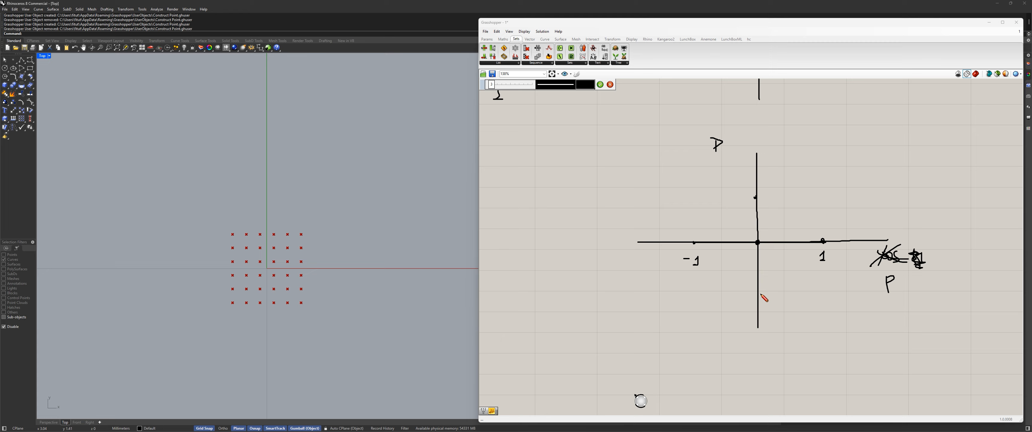
{"action": "left_click_drag", "start_coordinate": [738, 196], "coordinate": [743, 202]}
{"action": "left_click_drag", "start_coordinate": [736, 296], "coordinate": [740, 296]}
{"action": "left_click_drag", "start_coordinate": [744, 292], "coordinate": [746, 299]}
Step: Trace thicker lines along both axes between -1 and 1, and accept the sketch
{"action": "scroll", "coordinate": [797, 224], "scroll_direction": "down", "scroll_amount": 5}
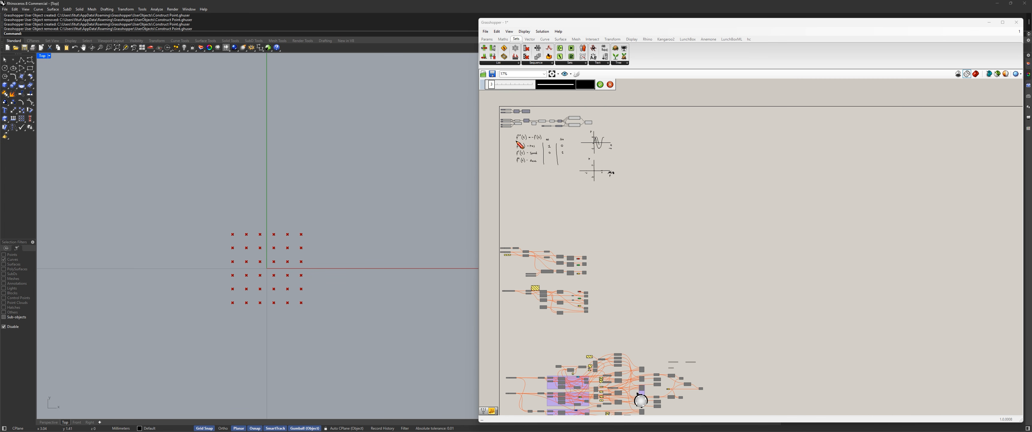
{"action": "scroll", "coordinate": [749, 240], "scroll_direction": "up", "scroll_amount": 9}
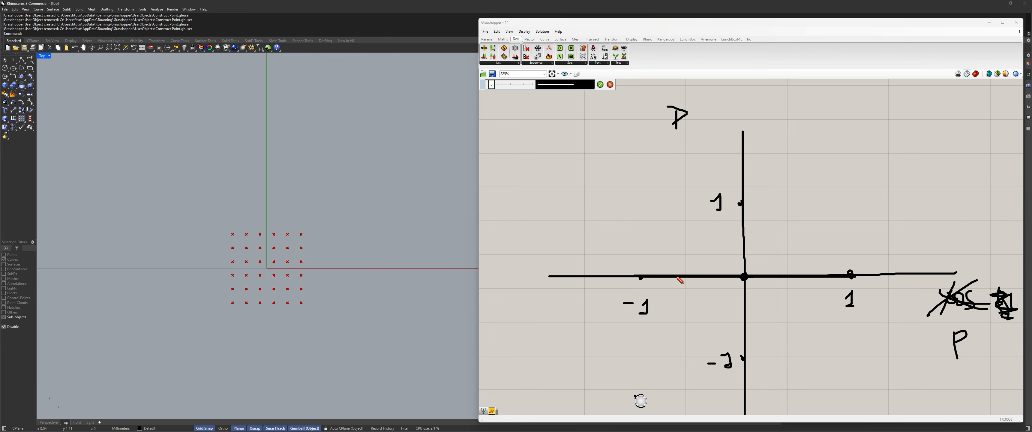
{"action": "scroll", "coordinate": [795, 276], "scroll_direction": "down", "scroll_amount": 1}
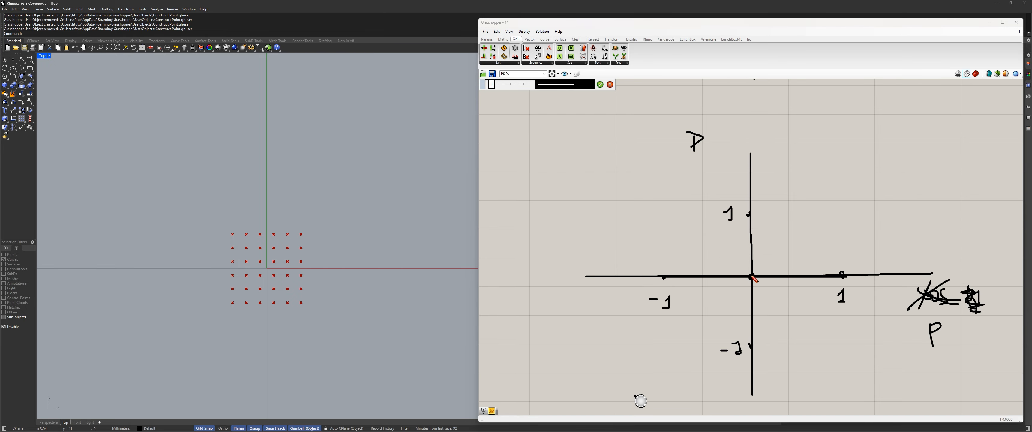
{"action": "left_click_drag", "start_coordinate": [752, 277], "coordinate": [750, 241]}
{"action": "mouse_move", "coordinate": [748, 277]}
{"action": "left_mouse_down"}
{"action": "mouse_move", "coordinate": [748, 218]}
{"action": "mouse_move", "coordinate": [748, 339]}
{"action": "left_mouse_up"}
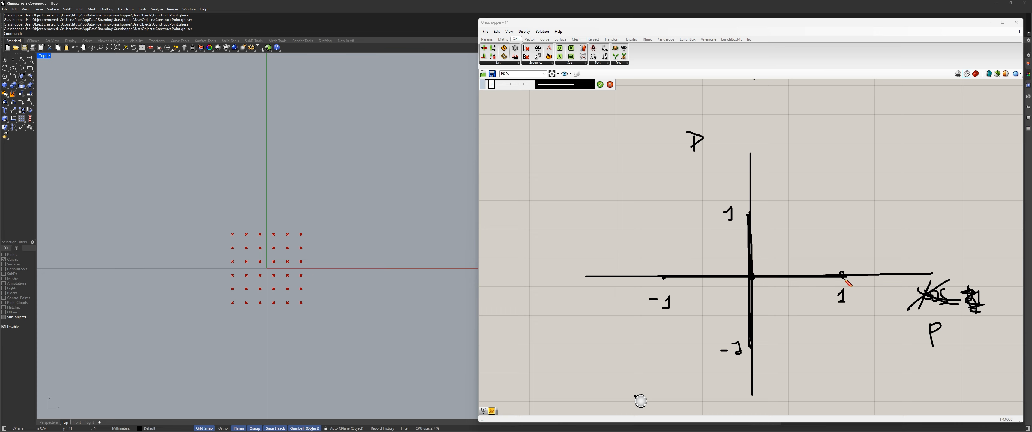
{"action": "scroll", "coordinate": [797, 297], "scroll_direction": "down", "scroll_amount": 5}
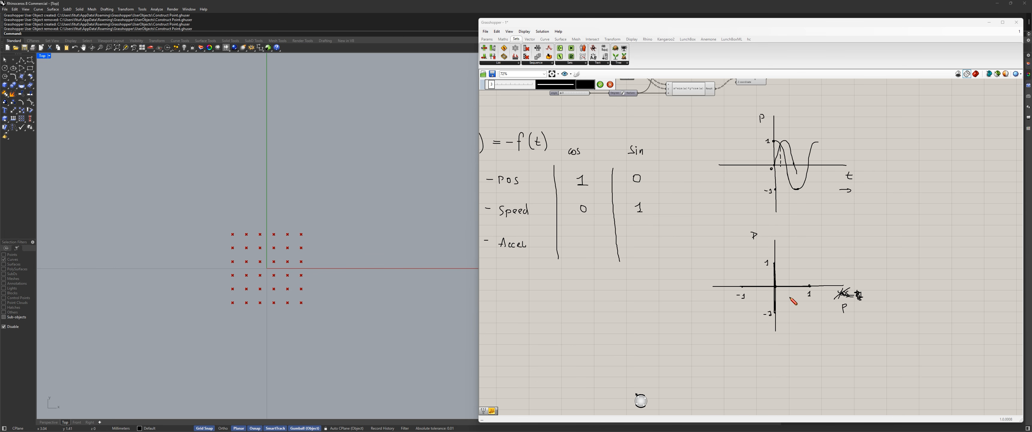
{"action": "scroll", "coordinate": [812, 299], "scroll_direction": "up", "scroll_amount": 1}
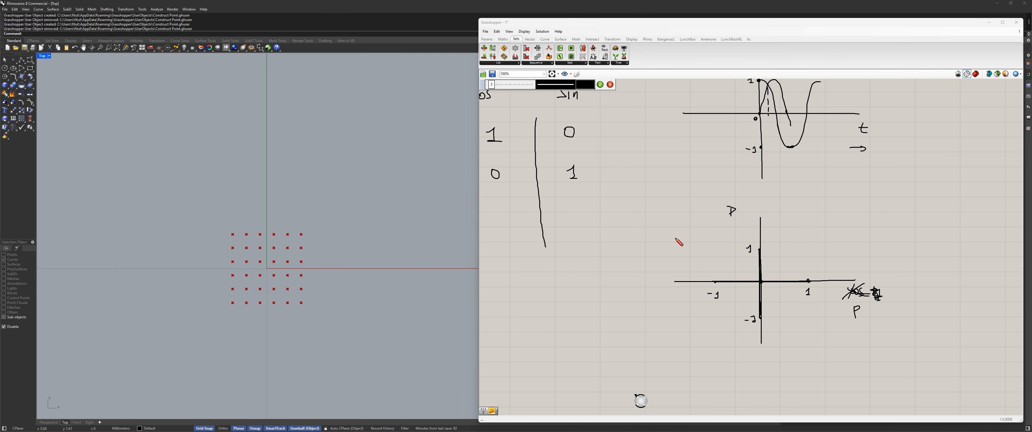
{"action": "left_click", "coordinate": [600, 84]}
Step: Turn off the preview of the point component at the end of the rotation definition
{"action": "scroll", "coordinate": [750, 220], "scroll_direction": "down", "scroll_amount": 4}
{"action": "right_click_drag", "start_coordinate": [661, 332], "coordinate": [682, 278]}
{"action": "right_click_drag", "start_coordinate": [643, 327], "coordinate": [662, 240]}
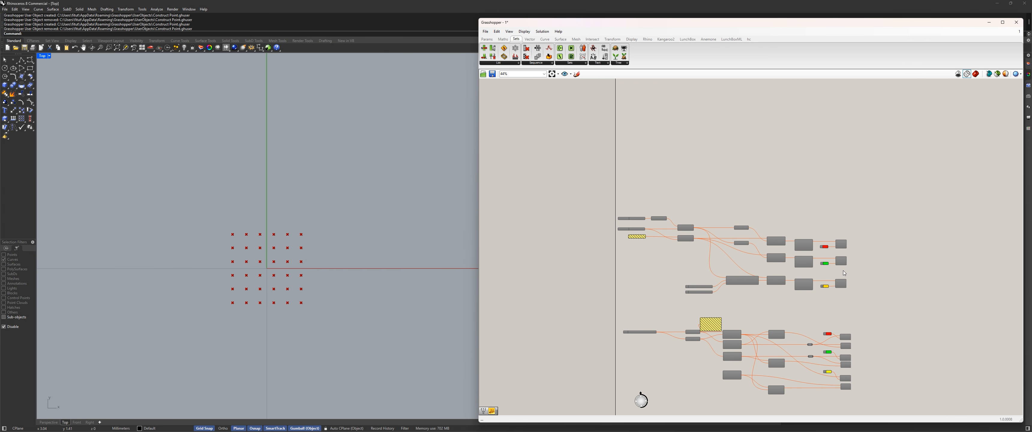
{"action": "scroll", "coordinate": [802, 164], "scroll_direction": "down", "scroll_amount": 4}
{"action": "right_click_drag", "start_coordinate": [750, 150], "coordinate": [701, 284]}
{"action": "scroll", "coordinate": [711, 209], "scroll_direction": "up", "scroll_amount": 6}
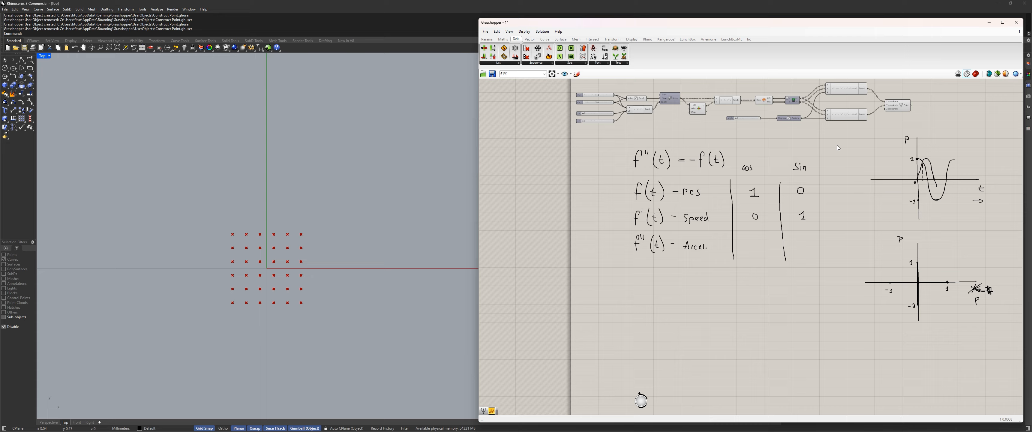
{"action": "right_click_drag", "start_coordinate": [837, 145], "coordinate": [780, 198]}
{"action": "left_click_drag", "start_coordinate": [862, 179], "coordinate": [819, 126]}
{"action": "key", "text": "ctrl+q"}
Step: Examine the disabled curve definitions beneath the sketches and compare them with the hand-drawn graphs
{"action": "scroll", "coordinate": [875, 144], "scroll_direction": "down", "scroll_amount": 4}
{"action": "right_click_drag", "start_coordinate": [848, 348], "coordinate": [786, 213]}
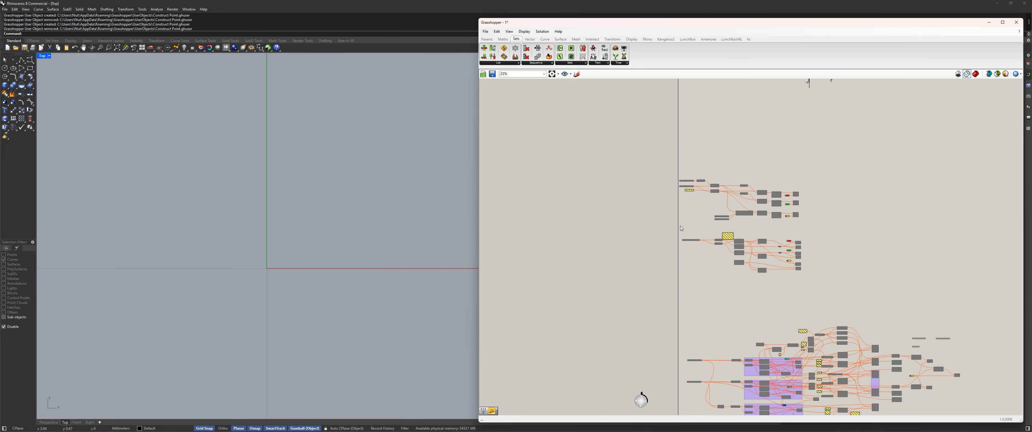
{"action": "scroll", "coordinate": [787, 213], "scroll_direction": "up", "scroll_amount": 4}
{"action": "right_click_drag", "start_coordinate": [636, 174], "coordinate": [732, 249]}
{"action": "scroll", "coordinate": [687, 232], "scroll_direction": "up", "scroll_amount": 3}
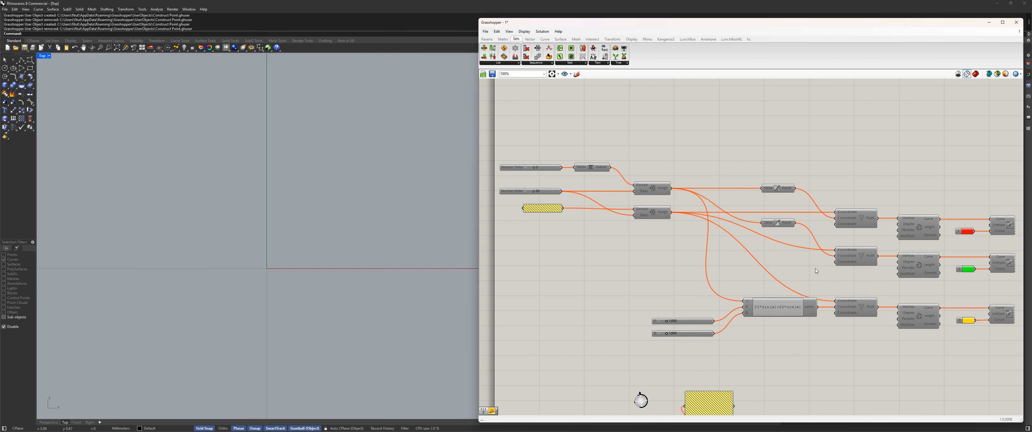
{"action": "scroll", "coordinate": [815, 269], "scroll_direction": "down", "scroll_amount": 7}
{"action": "right_click_drag", "start_coordinate": [812, 234], "coordinate": [684, 347]}
{"action": "scroll", "coordinate": [766, 161], "scroll_direction": "up", "scroll_amount": 5}
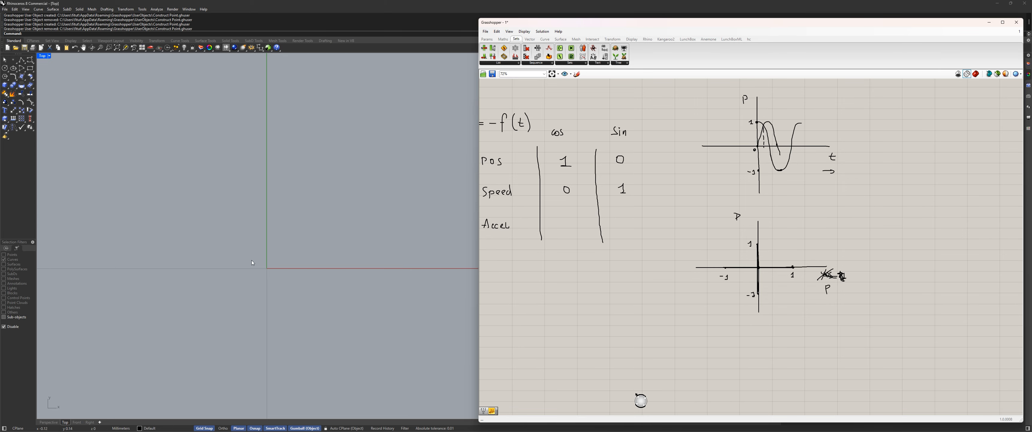
{"action": "right_click_drag", "start_coordinate": [276, 264], "coordinate": [295, 234]}
{"action": "scroll", "coordinate": [708, 282], "scroll_direction": "down", "scroll_amount": 5}
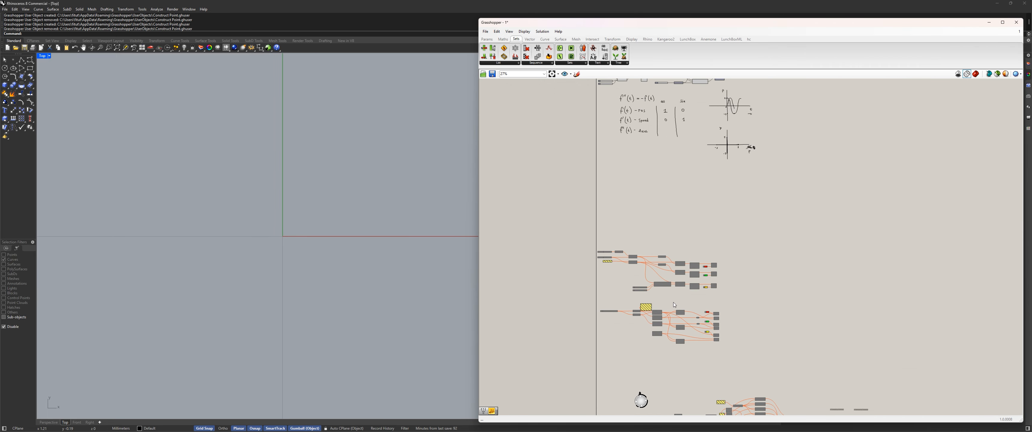
Step: Enable all components of the upper disabled curve definition with the red, green and yellow colour swatches
{"action": "scroll", "coordinate": [672, 303], "scroll_direction": "up", "scroll_amount": 4}
{"action": "left_click_drag", "start_coordinate": [823, 236], "coordinate": [815, 242]}
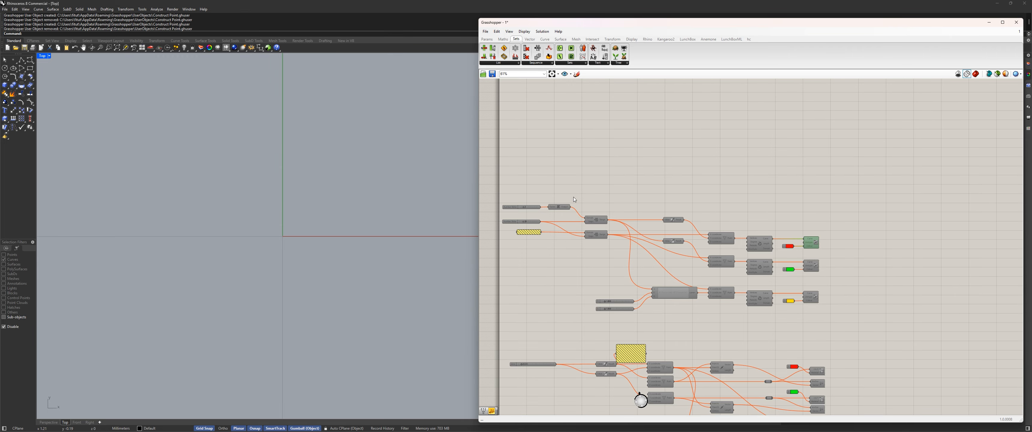
{"action": "scroll", "coordinate": [789, 220], "scroll_direction": "up", "scroll_amount": 5}
{"action": "scroll", "coordinate": [791, 227], "scroll_direction": "down", "scroll_amount": 5}
{"action": "left_click_drag", "start_coordinate": [897, 317], "coordinate": [497, 175]}
{"action": "middle_click", "coordinate": [784, 184]}
{"action": "left_click", "coordinate": [801, 184]}
{"action": "left_click", "coordinate": [847, 248]}
{"action": "scroll", "coordinate": [847, 248], "scroll_direction": "up", "scroll_amount": 5}
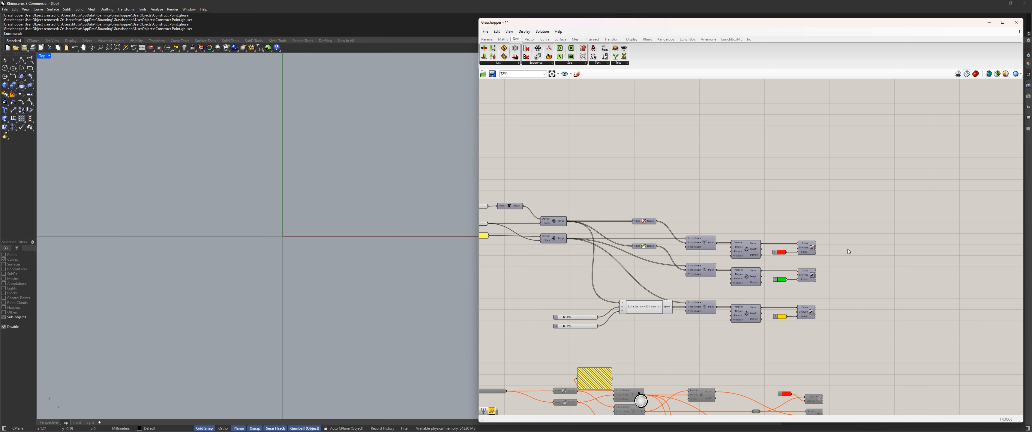
Step: Turn on the preview of the curve display component fed by the red swatch and compare its curve with the P-t sketch
{"action": "left_click_drag", "start_coordinate": [818, 211], "coordinate": [745, 275]}
{"action": "key", "text": "ctrl+q"}
{"action": "left_click", "coordinate": [797, 186]}
{"action": "scroll", "coordinate": [345, 177], "scroll_direction": "down", "scroll_amount": 15}
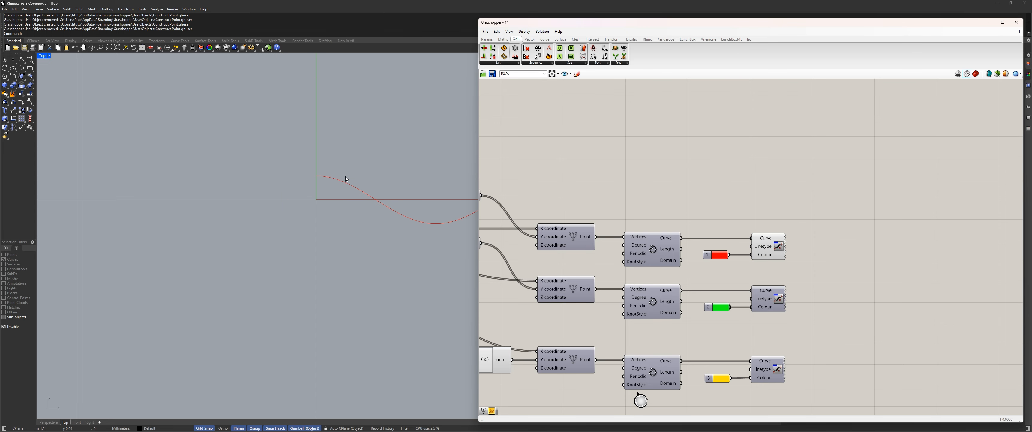
{"action": "right_click_drag", "start_coordinate": [357, 193], "coordinate": [309, 266]}
{"action": "scroll", "coordinate": [689, 183], "scroll_direction": "down", "scroll_amount": 7}
{"action": "mouse_move", "coordinate": [724, 193]}
{"action": "right_mouse_down"}
{"action": "mouse_move", "coordinate": [705, 286]}
{"action": "mouse_move", "coordinate": [703, 128]}
{"action": "right_mouse_up"}
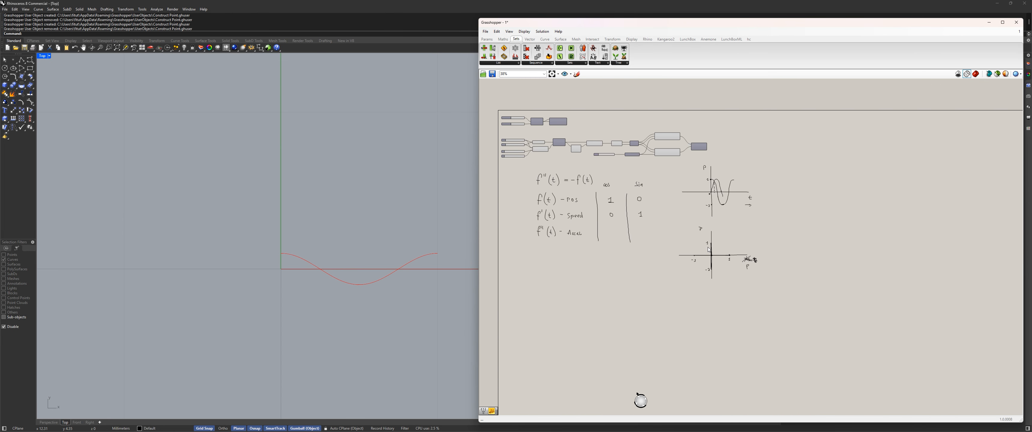
{"action": "scroll", "coordinate": [687, 216], "scroll_direction": "up", "scroll_amount": 10}
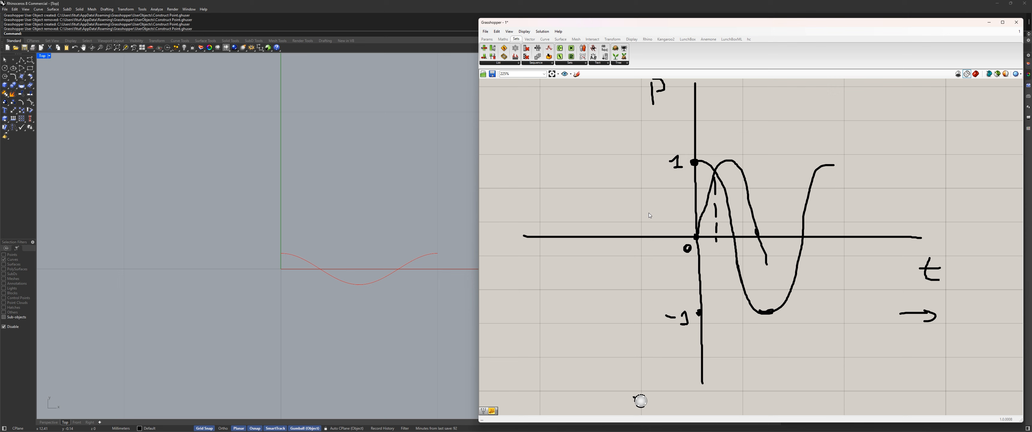
{"action": "scroll", "coordinate": [650, 215], "scroll_direction": "down", "scroll_amount": 6}
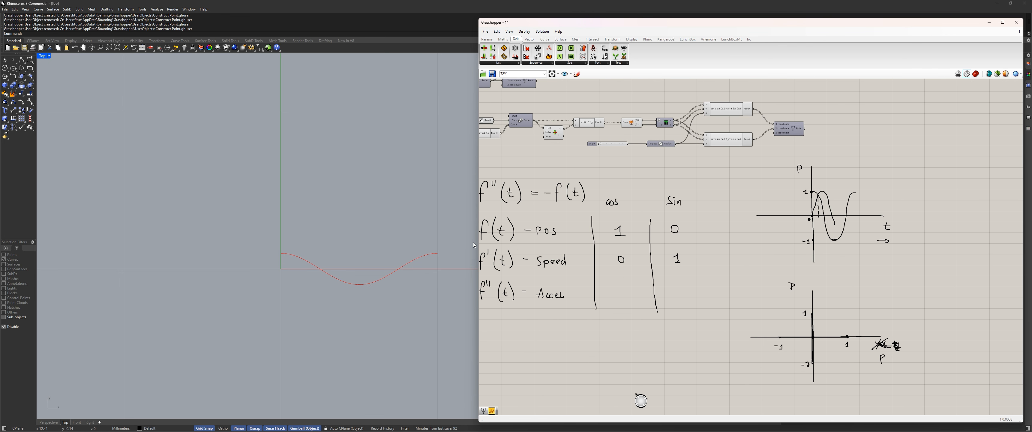
Step: Turn on the preview of the curve display component fed by the green swatch
{"action": "scroll", "coordinate": [315, 274], "scroll_direction": "up", "scroll_amount": 5}
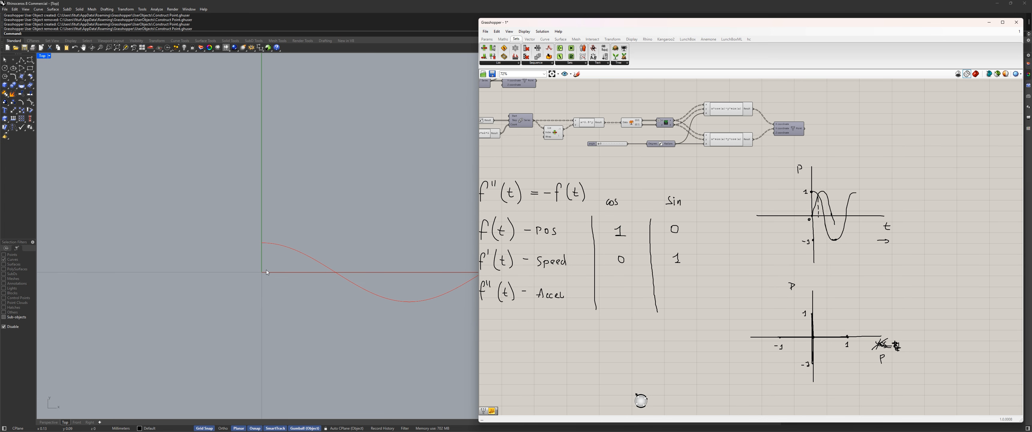
{"action": "scroll", "coordinate": [287, 271], "scroll_direction": "down", "scroll_amount": 5}
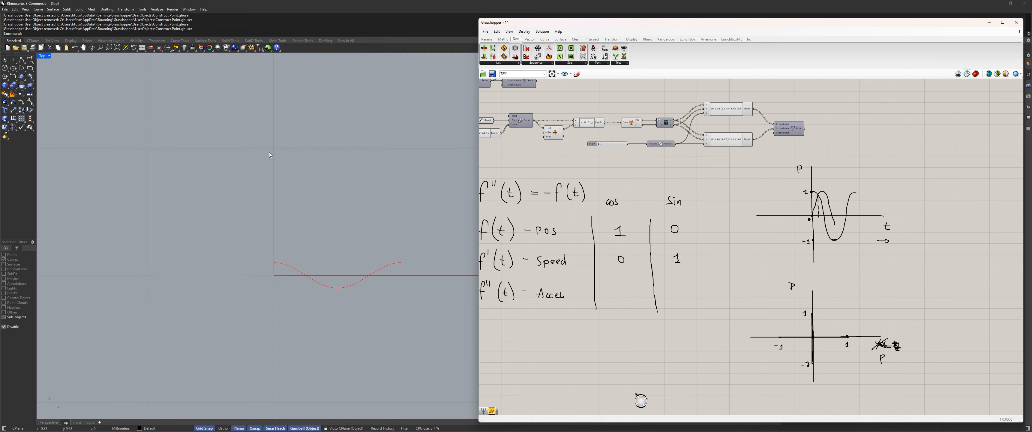
{"action": "scroll", "coordinate": [640, 261], "scroll_direction": "down", "scroll_amount": 5}
{"action": "right_click_drag", "start_coordinate": [641, 260], "coordinate": [662, 105]}
{"action": "scroll", "coordinate": [653, 271], "scroll_direction": "up", "scroll_amount": 6}
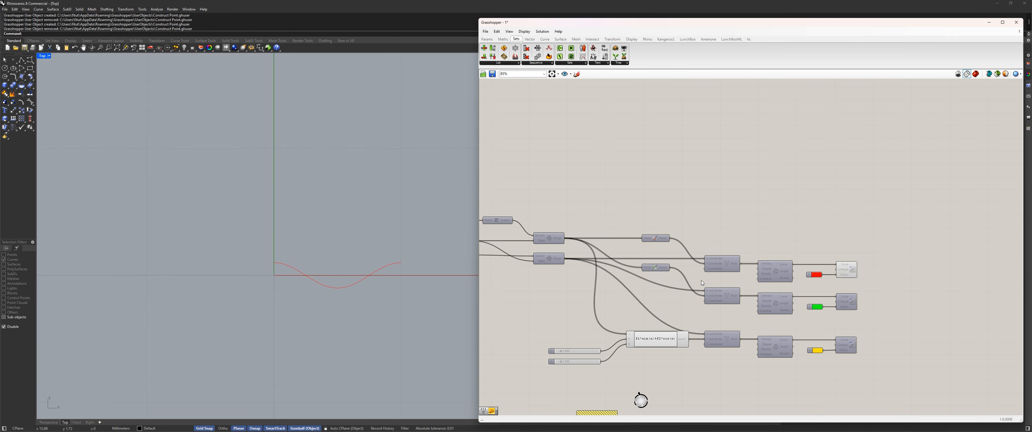
{"action": "right_click_drag", "start_coordinate": [846, 280], "coordinate": [758, 259]}
{"action": "key", "text": "ctrl+q"}
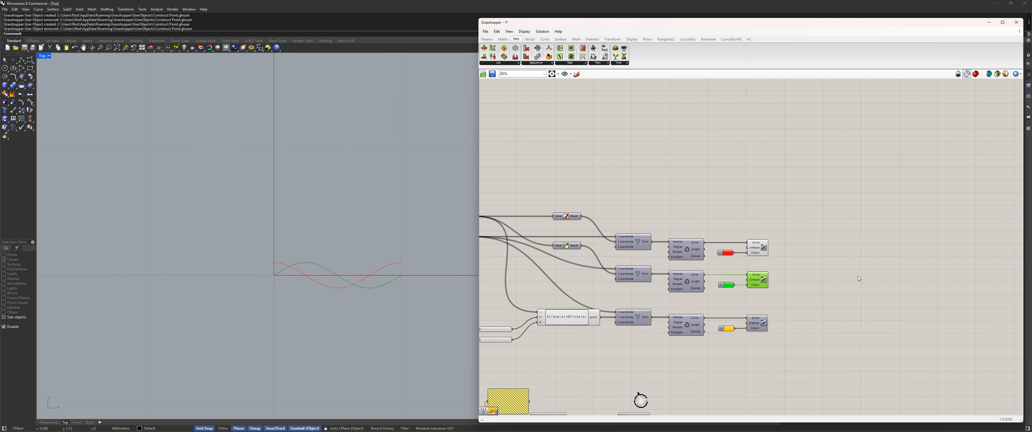
{"action": "left_click", "coordinate": [858, 275]}
Step: Compare the previewed red and green curves with the P-t sketch and the sine/cosine table on the canvas
{"action": "scroll", "coordinate": [849, 272], "scroll_direction": "down", "scroll_amount": 6}
{"action": "right_click_drag", "start_coordinate": [811, 130], "coordinate": [727, 277]}
{"action": "scroll", "coordinate": [726, 209], "scroll_direction": "up", "scroll_amount": 6}
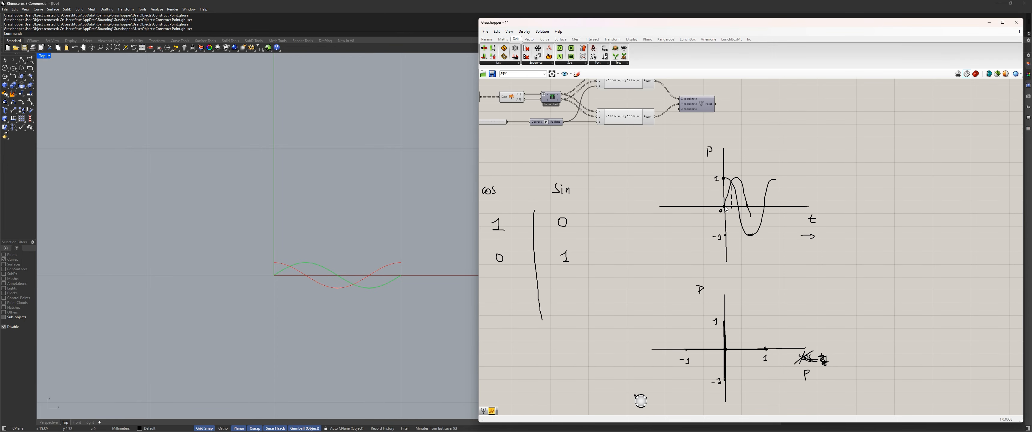
{"action": "scroll", "coordinate": [735, 231], "scroll_direction": "down", "scroll_amount": 6}
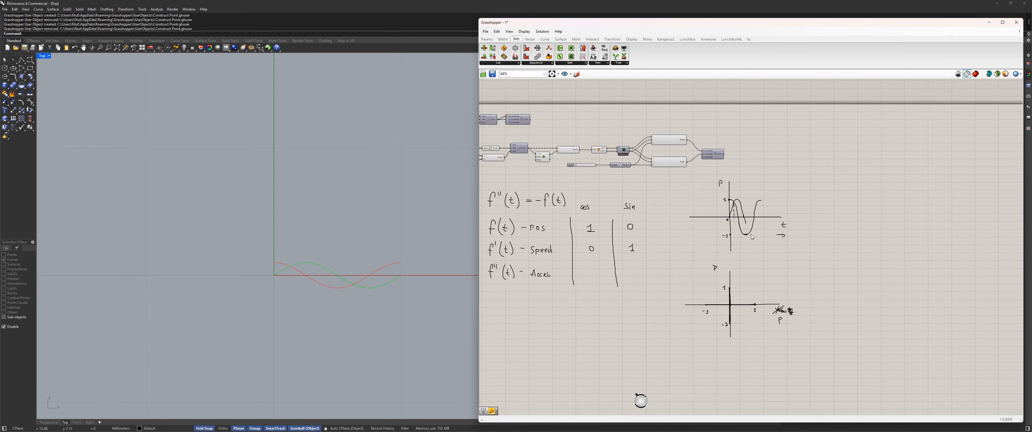
{"action": "right_click_drag", "start_coordinate": [663, 338], "coordinate": [698, 158]}
{"action": "scroll", "coordinate": [693, 283], "scroll_direction": "up", "scroll_amount": 5}
{"action": "right_click_drag", "start_coordinate": [681, 281], "coordinate": [726, 245]}
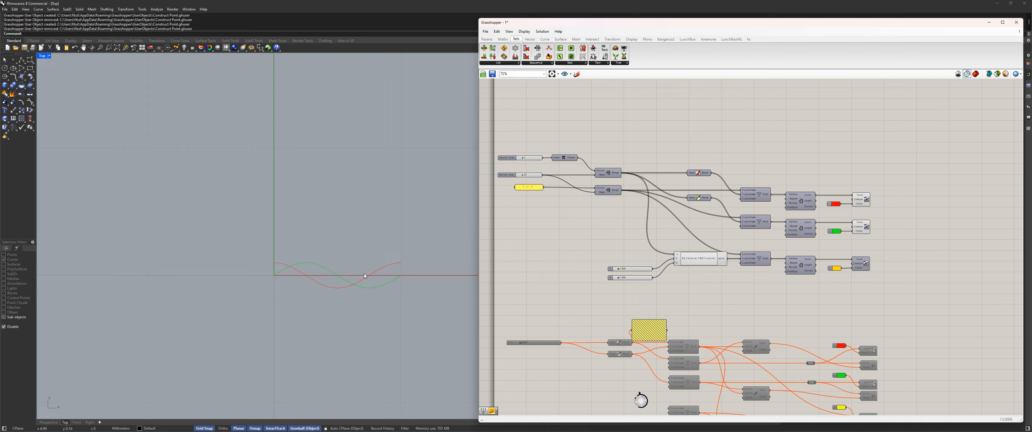
{"action": "scroll", "coordinate": [278, 281], "scroll_direction": "up", "scroll_amount": 5}
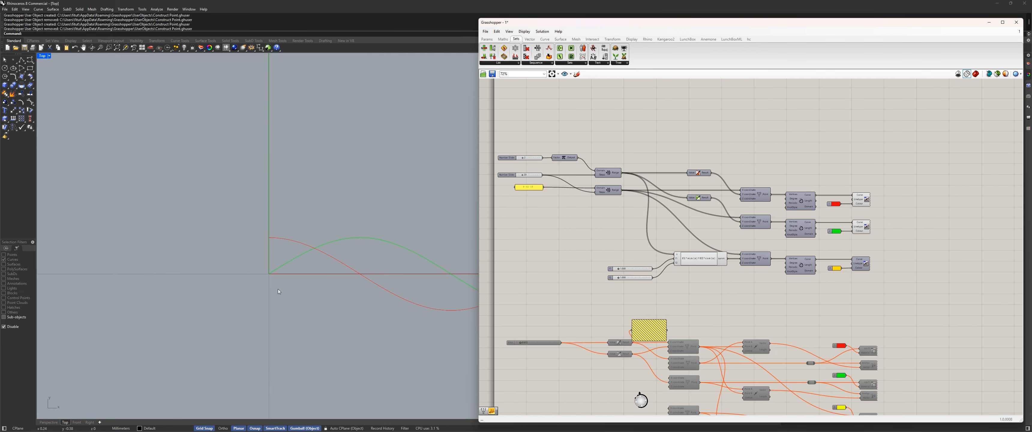
{"action": "scroll", "coordinate": [277, 318], "scroll_direction": "down", "scroll_amount": 4}
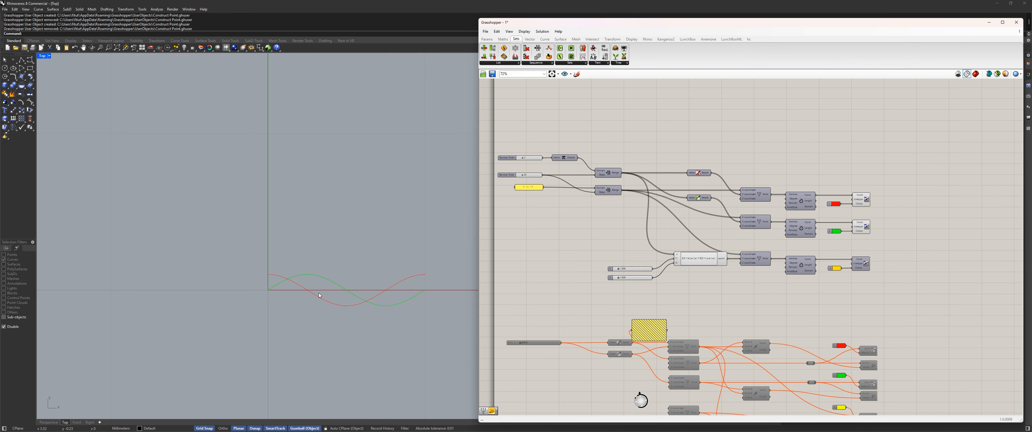
{"action": "right_click_drag", "start_coordinate": [590, 210], "coordinate": [588, 347]}
{"action": "scroll", "coordinate": [589, 347], "scroll_direction": "down", "scroll_amount": 5}
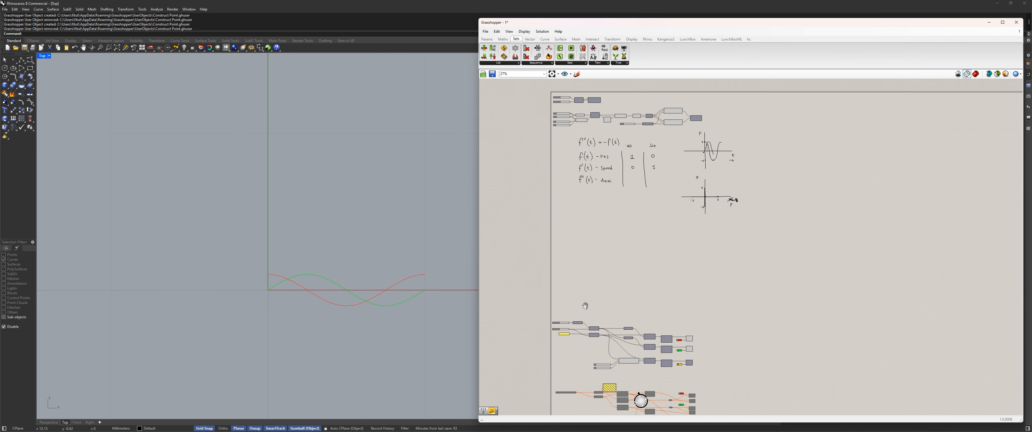
{"action": "scroll", "coordinate": [607, 131], "scroll_direction": "up", "scroll_amount": 6}
{"action": "right_click_drag", "start_coordinate": [607, 130], "coordinate": [611, 206]}
{"action": "mouse_move", "coordinate": [679, 214]}
{"action": "left_mouse_down"}
{"action": "mouse_move", "coordinate": [505, 260]}
{"action": "mouse_move", "coordinate": [638, 230]}
{"action": "mouse_move", "coordinate": [486, 255]}
{"action": "left_mouse_up"}
{"action": "scroll", "coordinate": [578, 229], "scroll_direction": "down", "scroll_amount": 7}
{"action": "right_click_drag", "start_coordinate": [544, 308], "coordinate": [615, 263]}
{"action": "scroll", "coordinate": [641, 353], "scroll_direction": "up", "scroll_amount": 4}
{"action": "right_click_drag", "start_coordinate": [649, 361], "coordinate": [654, 187]}
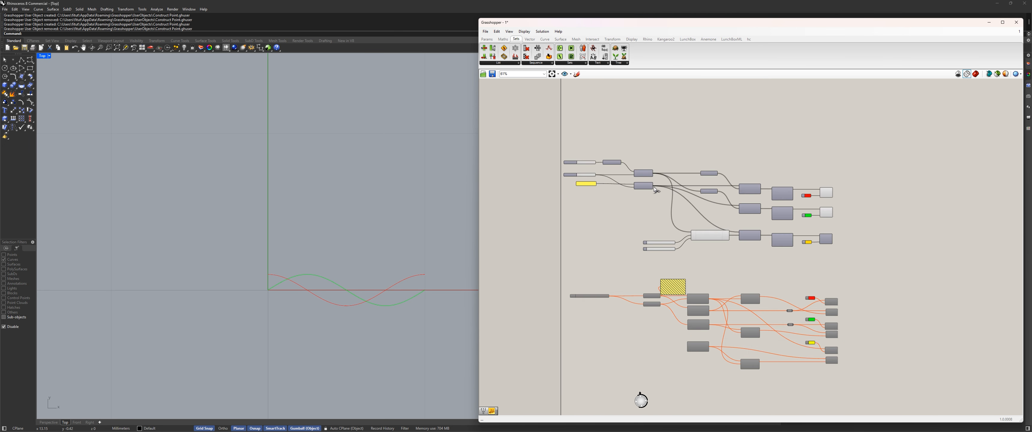
Step: Turn on the preview of the curve display component fed by the yellow swatch
{"action": "scroll", "coordinate": [626, 264], "scroll_direction": "up", "scroll_amount": 1}
{"action": "right_click_drag", "start_coordinate": [627, 263], "coordinate": [583, 249]}
{"action": "scroll", "coordinate": [834, 201], "scroll_direction": "up", "scroll_amount": 3}
{"action": "left_click_drag", "start_coordinate": [857, 227], "coordinate": [789, 277]}
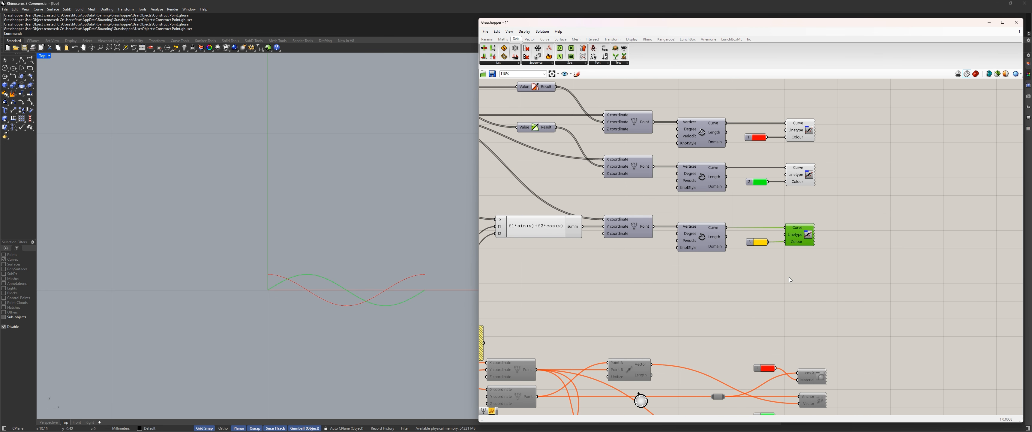
{"action": "key", "text": "ctrl+q"}
{"action": "left_click", "coordinate": [888, 235]}
Step: Examine the derivative table, the sketched graphs and the curve definitions against the three previewed curves
{"action": "scroll", "coordinate": [824, 240], "scroll_direction": "down", "scroll_amount": 8}
{"action": "scroll", "coordinate": [794, 231], "scroll_direction": "up", "scroll_amount": 3}
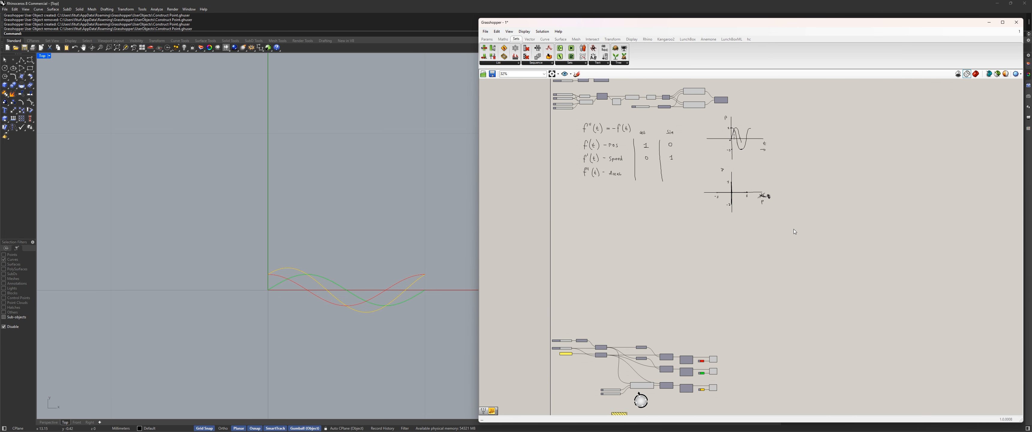
{"action": "scroll", "coordinate": [712, 142], "scroll_direction": "up", "scroll_amount": 7}
{"action": "scroll", "coordinate": [648, 206], "scroll_direction": "down", "scroll_amount": 3}
{"action": "right_click_drag", "start_coordinate": [617, 295], "coordinate": [618, 253]}
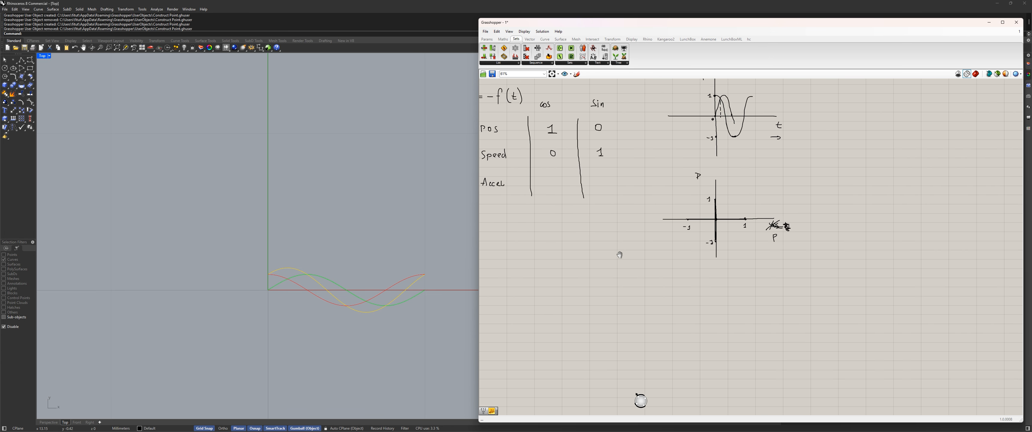
{"action": "mouse_move", "coordinate": [576, 142]}
{"action": "right_mouse_down"}
{"action": "mouse_move", "coordinate": [583, 214]}
{"action": "mouse_move", "coordinate": [666, 209]}
{"action": "right_mouse_up"}
{"action": "scroll", "coordinate": [567, 320], "scroll_direction": "down", "scroll_amount": 4}
{"action": "right_click_drag", "start_coordinate": [567, 360], "coordinate": [640, 198]}
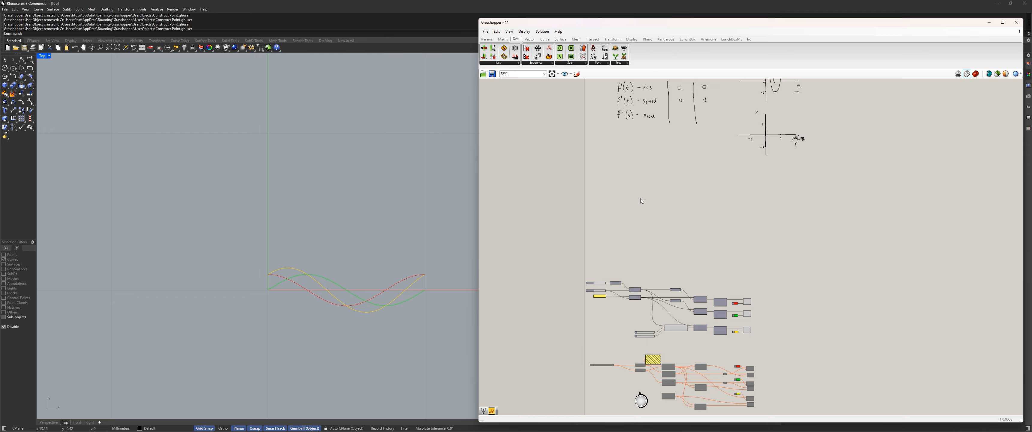
{"action": "scroll", "coordinate": [704, 353], "scroll_direction": "up", "scroll_amount": 3}
{"action": "right_click_drag", "start_coordinate": [704, 353], "coordinate": [713, 285]}
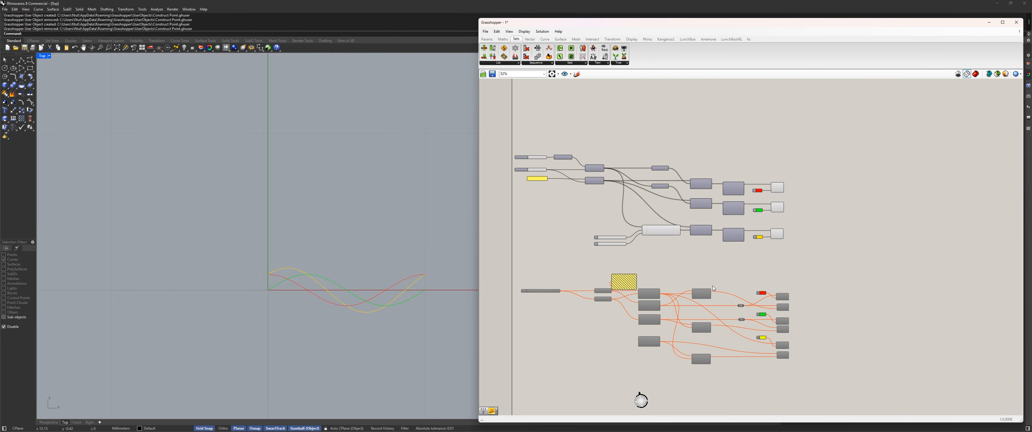
{"action": "scroll", "coordinate": [659, 241], "scroll_direction": "down", "scroll_amount": 4}
{"action": "right_click_drag", "start_coordinate": [660, 241], "coordinate": [670, 391]}
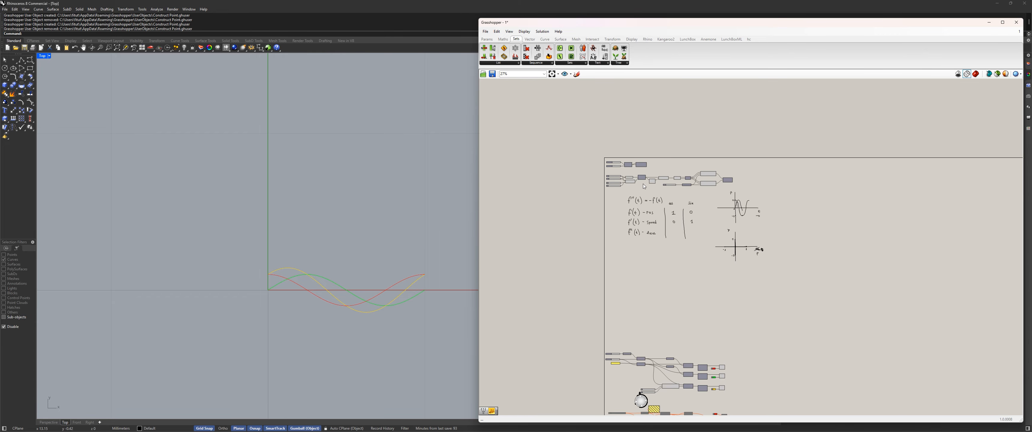
{"action": "scroll", "coordinate": [644, 184], "scroll_direction": "up", "scroll_amount": 4}
{"action": "left_click_drag", "start_coordinate": [683, 210], "coordinate": [576, 246]}
{"action": "scroll", "coordinate": [586, 217], "scroll_direction": "down", "scroll_amount": 5}
{"action": "right_click_drag", "start_coordinate": [637, 407], "coordinate": [633, 255]}
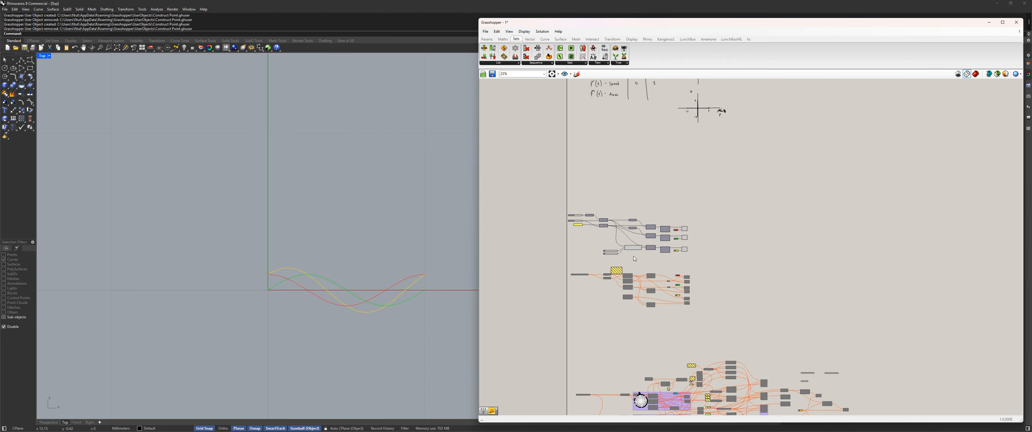
Step: Examine the f1*sin(x)+f2*cos(x) expression component and its f1 and f2 sliders
{"action": "scroll", "coordinate": [633, 289], "scroll_direction": "up", "scroll_amount": 6}
{"action": "scroll", "coordinate": [574, 122], "scroll_direction": "up", "scroll_amount": 6}
{"action": "right_click_drag", "start_coordinate": [656, 156], "coordinate": [584, 244]}
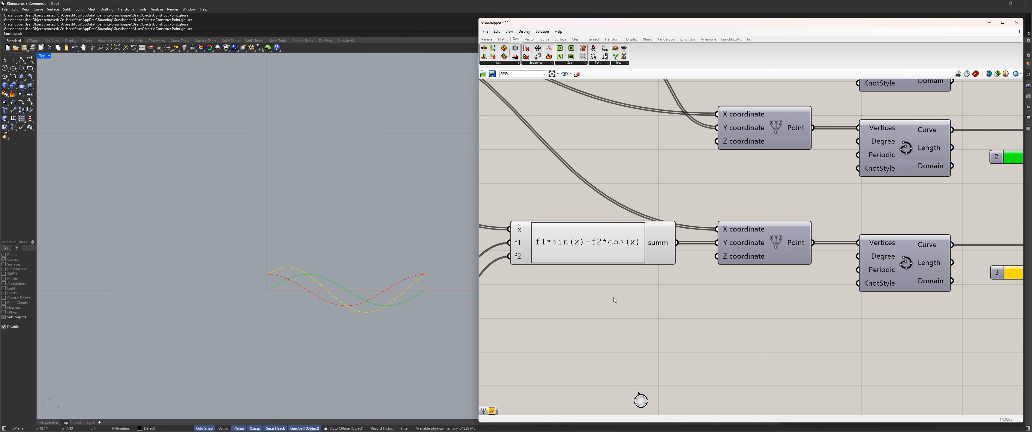
{"action": "right_click_drag", "start_coordinate": [606, 287], "coordinate": [741, 269]}
{"action": "scroll", "coordinate": [688, 280], "scroll_direction": "down", "scroll_amount": 1}
{"action": "right_click_drag", "start_coordinate": [575, 249], "coordinate": [634, 240]}
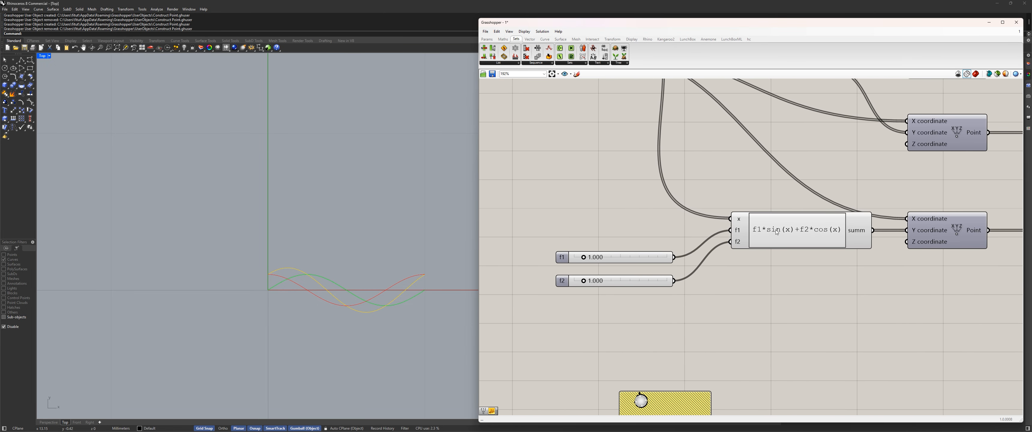
{"action": "right_click_drag", "start_coordinate": [821, 246], "coordinate": [735, 245]}
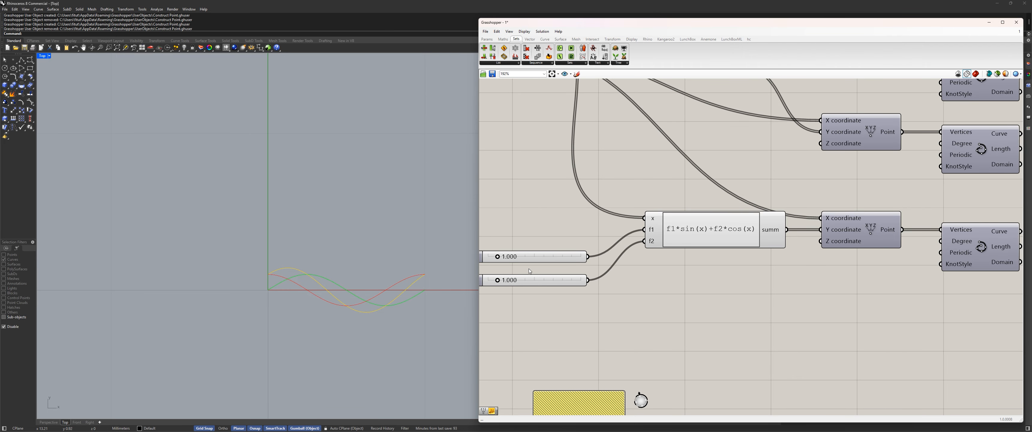
Step: Set the f2 slider to 0 to isolate the sine term, and restore it to 1
{"action": "right_click_drag", "start_coordinate": [529, 269], "coordinate": [596, 256]}
{"action": "left_click_drag", "start_coordinate": [576, 279], "coordinate": [555, 281]}
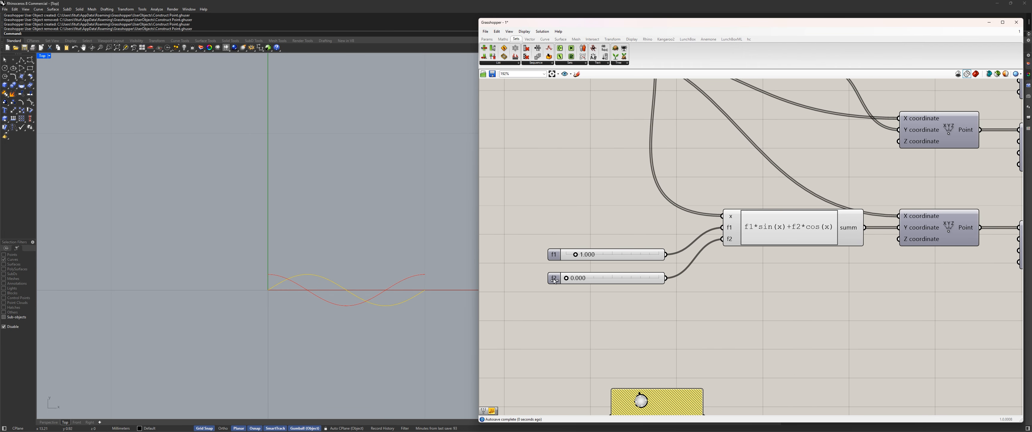
{"action": "double_click", "coordinate": [590, 278]}
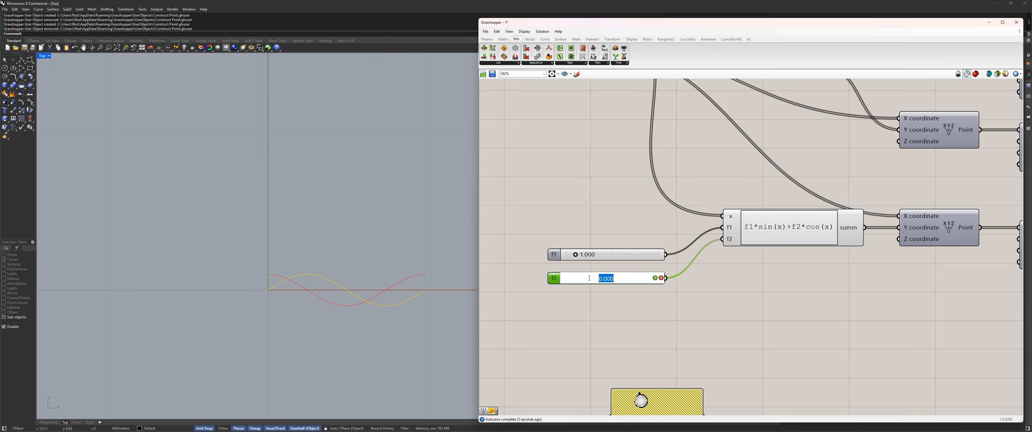
{"action": "type", "text": "1"}
{"action": "key", "text": "Return"}
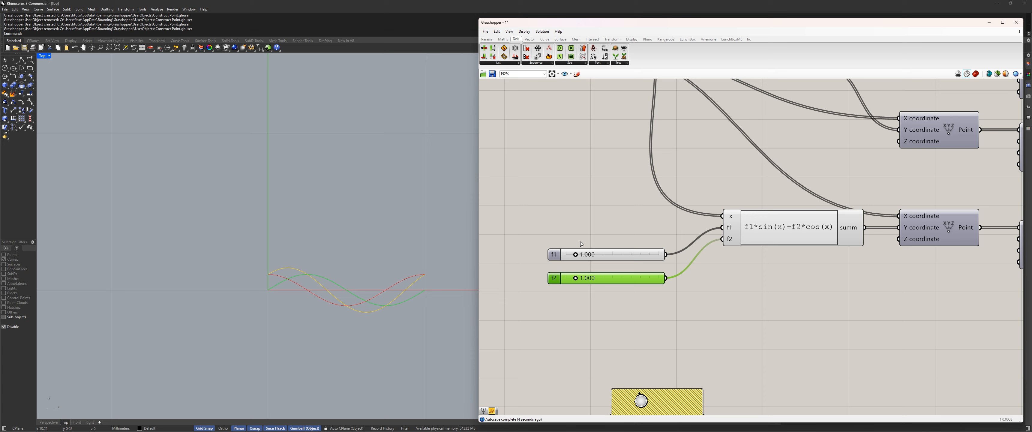
Step: Set the f1 slider to 0 to isolate the cosine term, and try both sliders at values around 2
{"action": "left_click_drag", "start_coordinate": [576, 255], "coordinate": [519, 257]}
{"action": "double_click", "coordinate": [583, 254]}
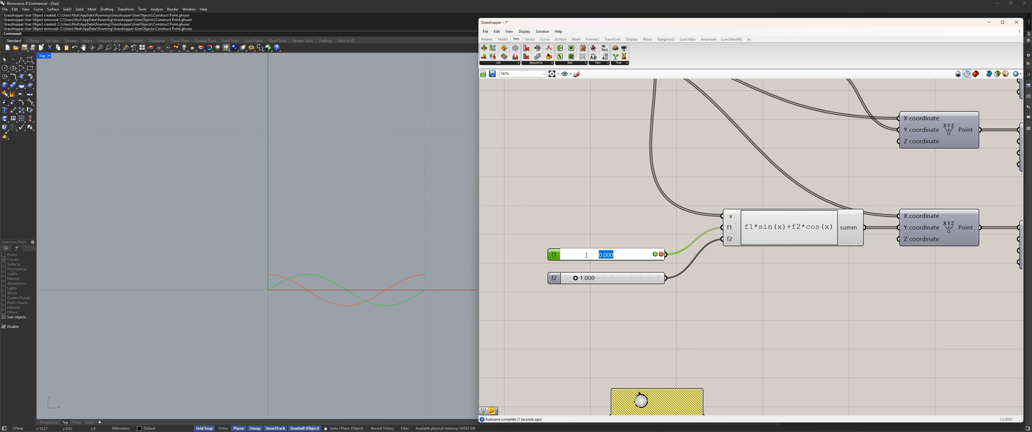
{"action": "key", "text": "Return"}
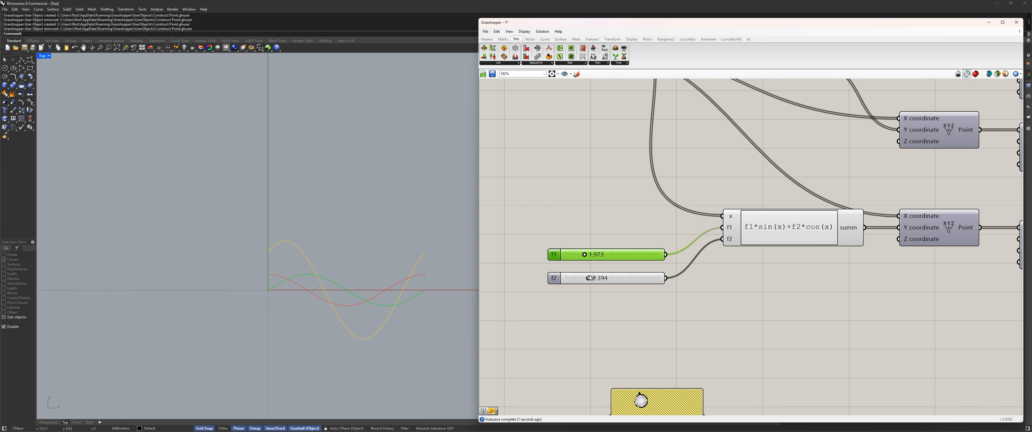
Step: Examine the upper curve definition and highlight its three curve display components to compare the resulting curves
{"action": "scroll", "coordinate": [817, 230], "scroll_direction": "down", "scroll_amount": 5}
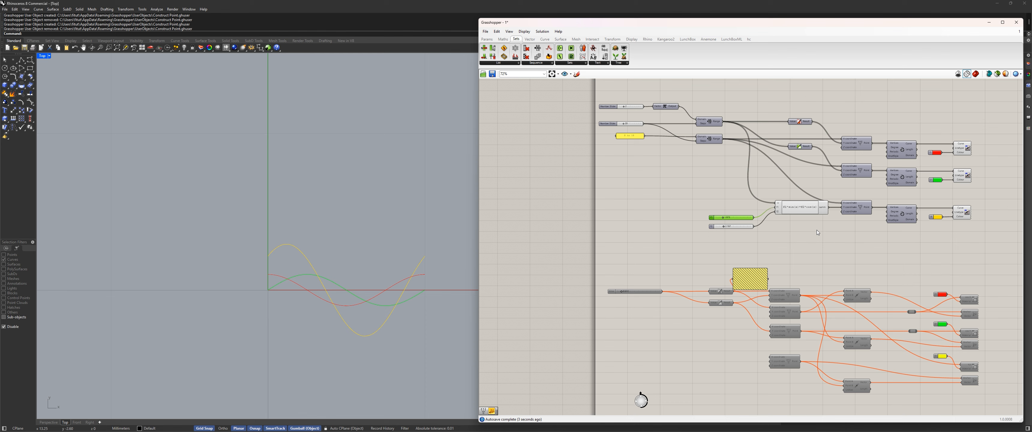
{"action": "scroll", "coordinate": [802, 226], "scroll_direction": "up", "scroll_amount": 3}
{"action": "right_click_drag", "start_coordinate": [717, 237], "coordinate": [624, 266]}
{"action": "scroll", "coordinate": [642, 271], "scroll_direction": "down", "scroll_amount": 4}
{"action": "scroll", "coordinate": [643, 272], "scroll_direction": "up", "scroll_amount": 3}
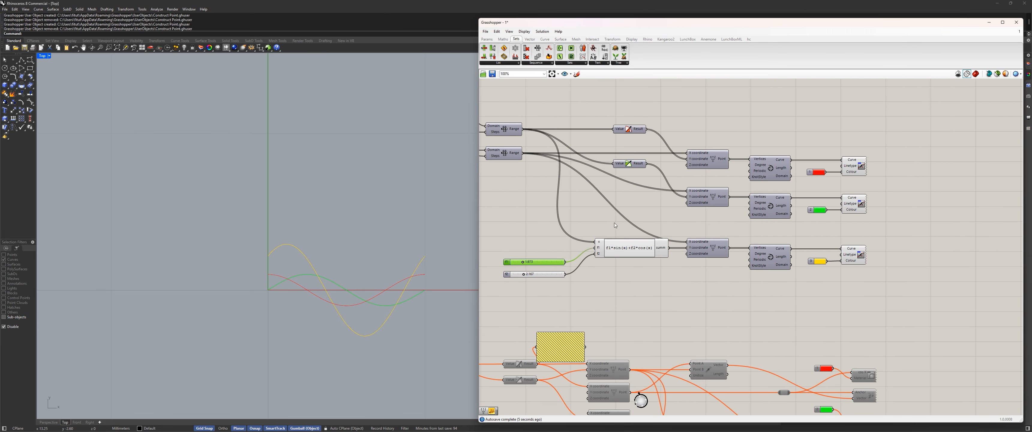
{"action": "scroll", "coordinate": [694, 221], "scroll_direction": "down", "scroll_amount": 7}
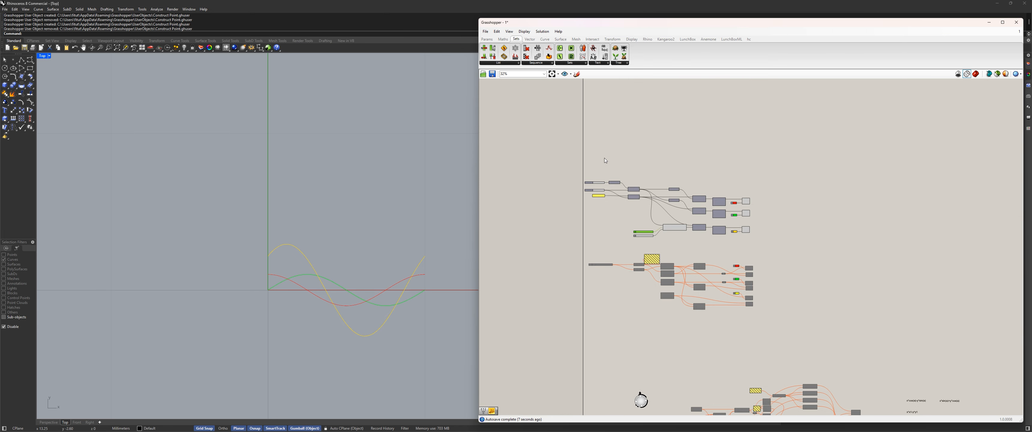
{"action": "scroll", "coordinate": [657, 239], "scroll_direction": "up", "scroll_amount": 4}
{"action": "scroll", "coordinate": [814, 216], "scroll_direction": "up", "scroll_amount": 4}
{"action": "left_click_drag", "start_coordinate": [873, 272], "coordinate": [829, 122]}
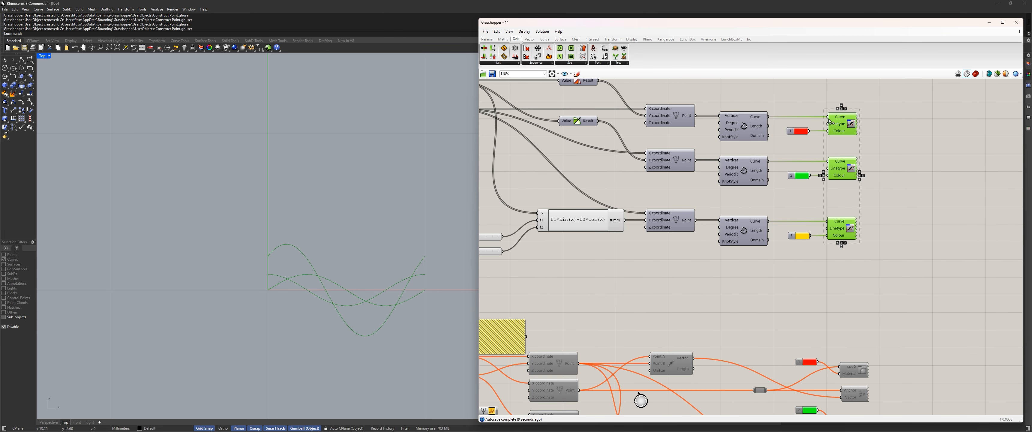
{"action": "right_click_drag", "start_coordinate": [556, 270], "coordinate": [720, 294]}
{"action": "left_click", "coordinate": [717, 293]}
Step: Set the f1 and f2 sliders of the sine and cosine sum expression to 1
{"action": "double_click", "coordinate": [633, 263]}
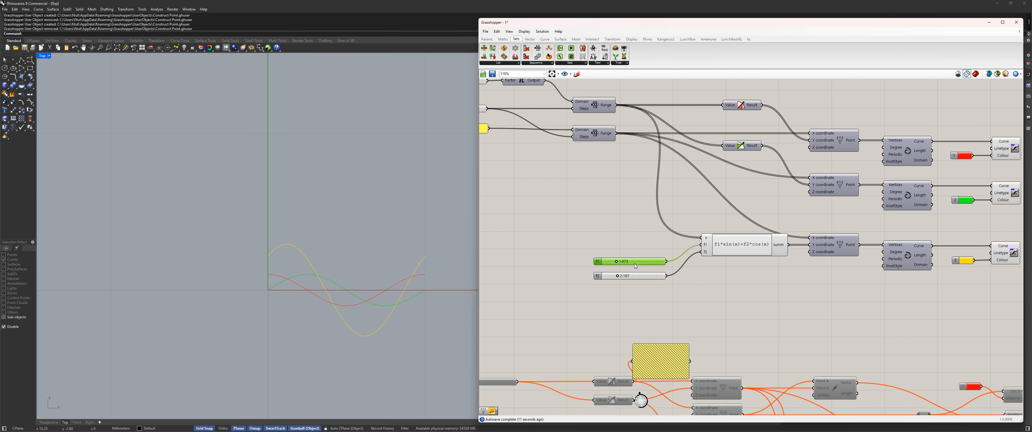
{"action": "type", "text": "1"}
{"action": "key", "text": "Return"}
{"action": "double_click", "coordinate": [632, 277]}
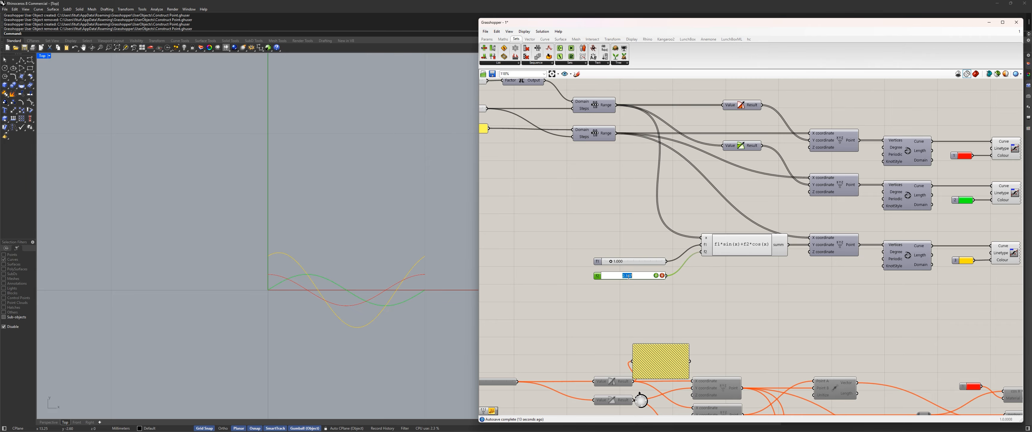
{"action": "left_click", "coordinate": [586, 229]}
Step: Turn off the preview of the three curve display components fed by the red, green and yellow swatches
{"action": "scroll", "coordinate": [681, 237], "scroll_direction": "down", "scroll_amount": 2}
{"action": "right_click_drag", "start_coordinate": [889, 243], "coordinate": [722, 253]}
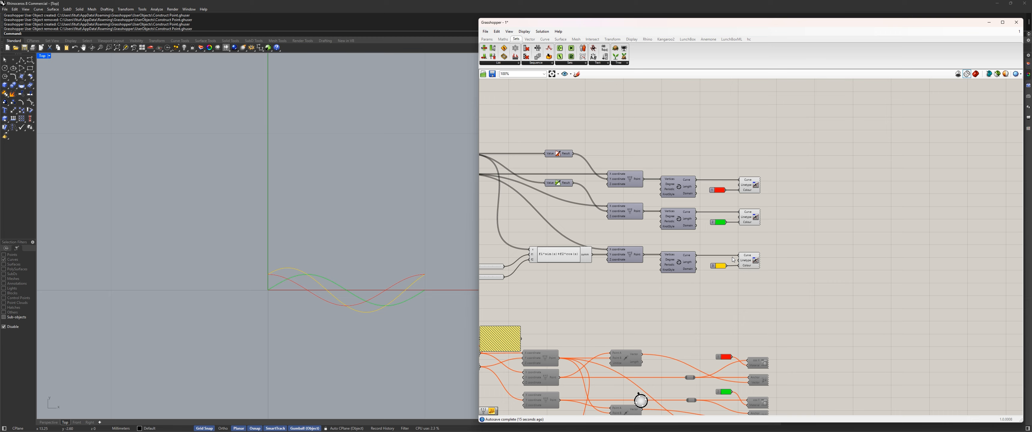
{"action": "scroll", "coordinate": [728, 255], "scroll_direction": "up", "scroll_amount": 3}
{"action": "left_click_drag", "start_coordinate": [733, 304], "coordinate": [747, 80]}
{"action": "key", "text": "ctrl+q"}
{"action": "left_click", "coordinate": [813, 230]}
{"action": "key", "text": "ctrl+q"}
{"action": "scroll", "coordinate": [822, 140], "scroll_direction": "down", "scroll_amount": 4}
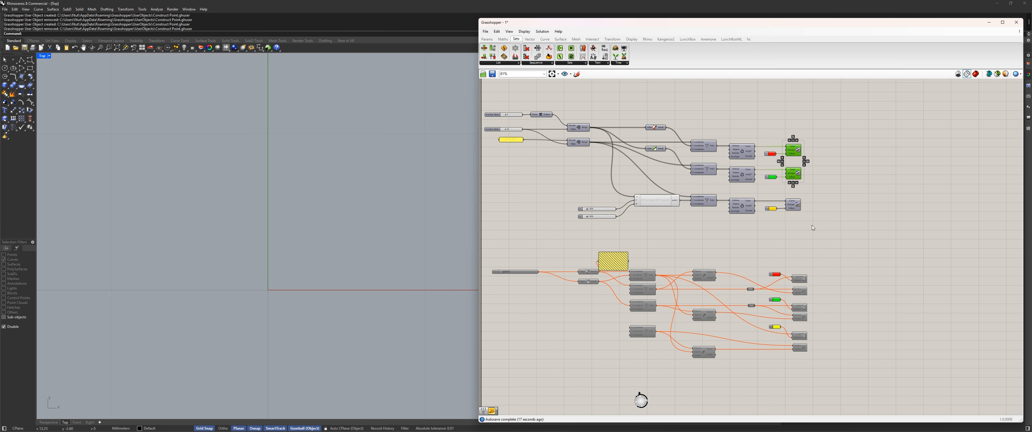
Step: Disable all components of the upper sine, cosine and summed curve definition
{"action": "scroll", "coordinate": [755, 204], "scroll_direction": "up", "scroll_amount": 2}
{"action": "right_click_drag", "start_coordinate": [797, 296], "coordinate": [753, 292]}
{"action": "scroll", "coordinate": [753, 203], "scroll_direction": "down", "scroll_amount": 5}
{"action": "left_click_drag", "start_coordinate": [826, 256], "coordinate": [571, 173]}
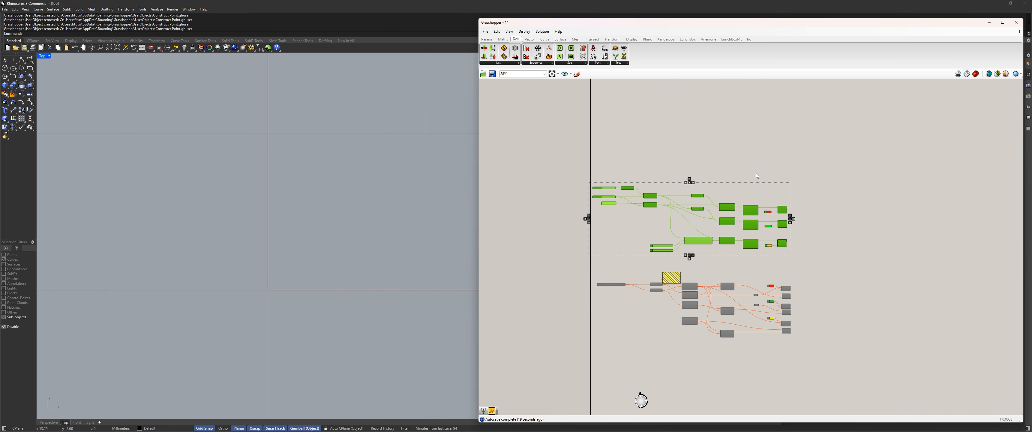
{"action": "middle_click", "coordinate": [777, 166]}
{"action": "left_click", "coordinate": [792, 169]}
Step: Examine the hand-drawn position graphs and the neighbouring cosine and sine table on the canvas
{"action": "scroll", "coordinate": [815, 136], "scroll_direction": "down", "scroll_amount": 3}
{"action": "scroll", "coordinate": [816, 137], "scroll_direction": "down", "scroll_amount": 2}
{"action": "right_click_drag", "start_coordinate": [816, 137], "coordinate": [678, 346]}
{"action": "scroll", "coordinate": [733, 261], "scroll_direction": "up", "scroll_amount": 5}
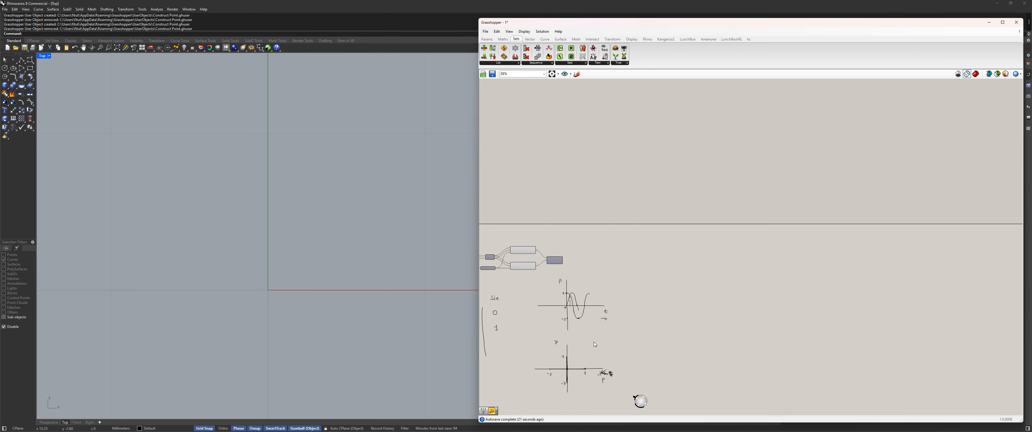
{"action": "right_click_drag", "start_coordinate": [593, 342], "coordinate": [728, 239]}
{"action": "scroll", "coordinate": [728, 239], "scroll_direction": "up", "scroll_amount": 3}
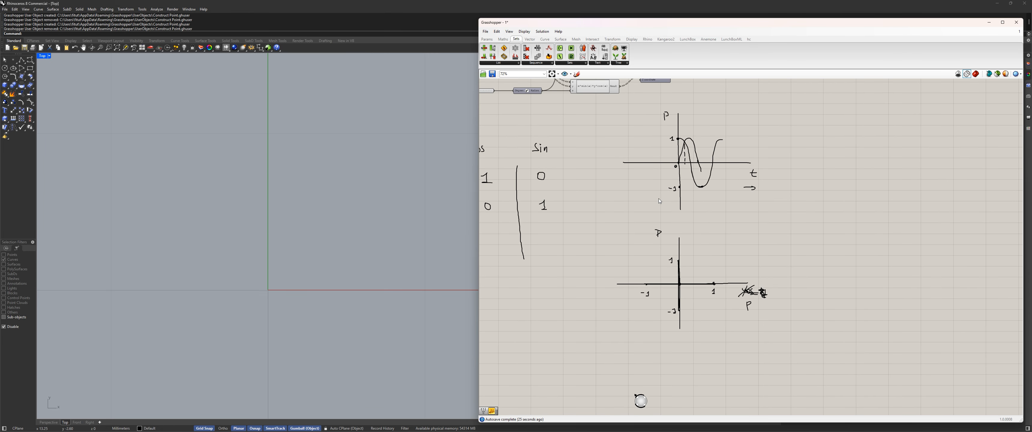
{"action": "scroll", "coordinate": [657, 199], "scroll_direction": "down", "scroll_amount": 2}
{"action": "right_click_drag", "start_coordinate": [627, 194], "coordinate": [659, 197]}
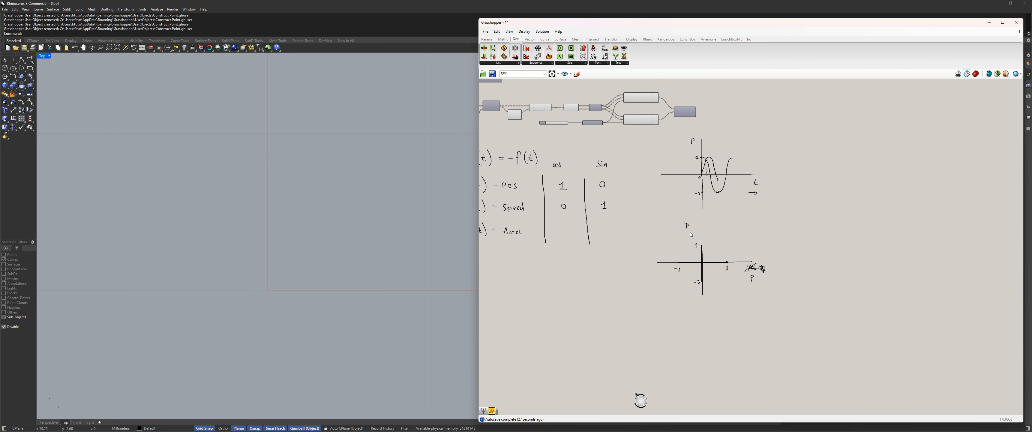
{"action": "scroll", "coordinate": [717, 250], "scroll_direction": "up", "scroll_amount": 3}
Step: Enable all components of the lower point and vector definition driven by the time slider
{"action": "scroll", "coordinate": [666, 183], "scroll_direction": "down", "scroll_amount": 8}
{"action": "right_click_drag", "start_coordinate": [587, 399], "coordinate": [633, 263]}
{"action": "scroll", "coordinate": [633, 263], "scroll_direction": "up", "scroll_amount": 4}
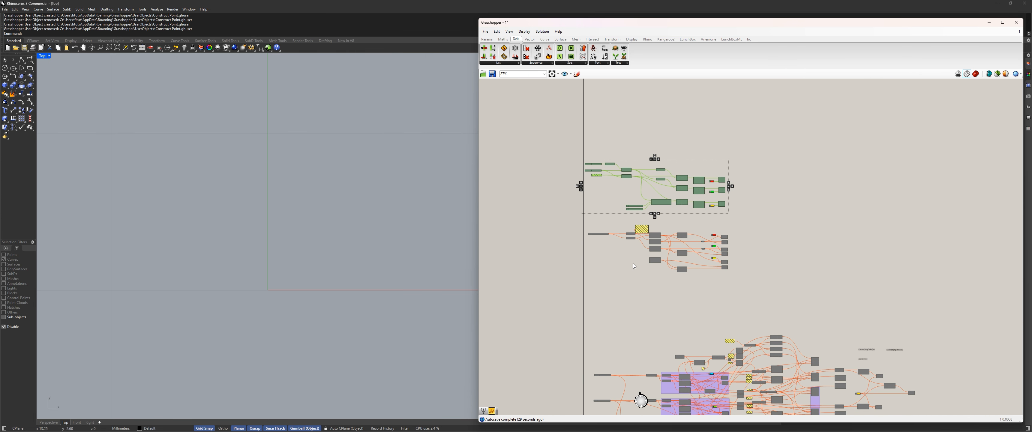
{"action": "scroll", "coordinate": [629, 216], "scroll_direction": "up", "scroll_amount": 6}
{"action": "scroll", "coordinate": [651, 212], "scroll_direction": "down", "scroll_amount": 6}
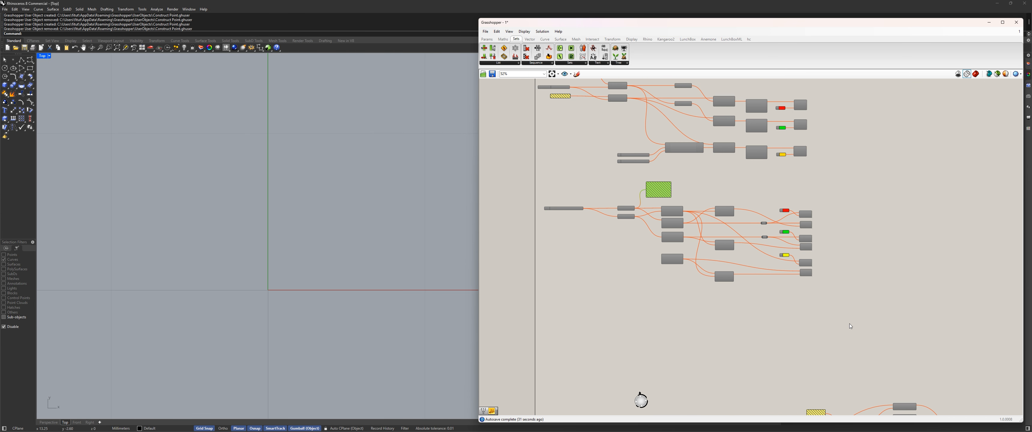
{"action": "left_click_drag", "start_coordinate": [853, 323], "coordinate": [488, 173]}
{"action": "middle_click", "coordinate": [767, 180]}
{"action": "left_click", "coordinate": [782, 180]}
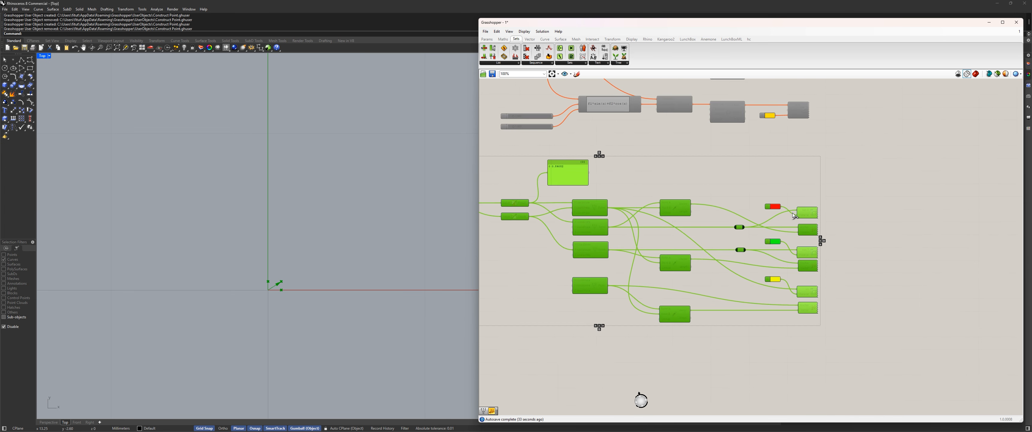
{"action": "middle_click", "coordinate": [863, 169]}
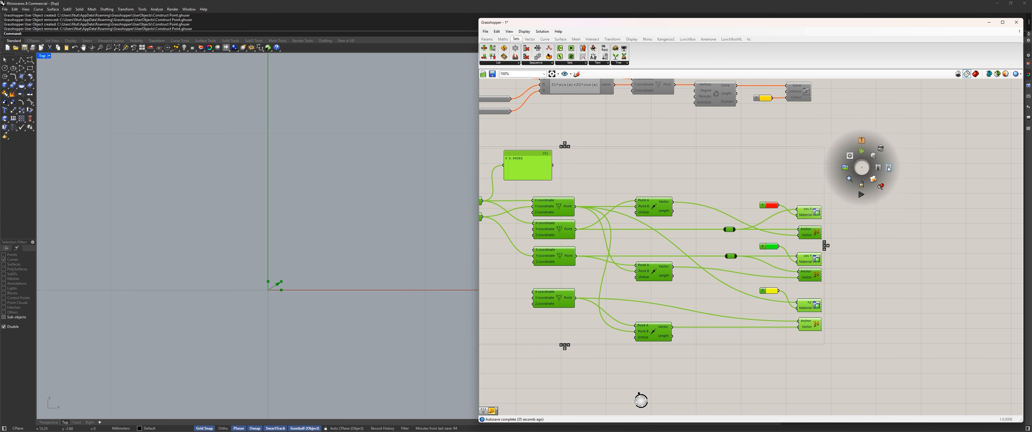
{"action": "scroll", "coordinate": [689, 152], "scroll_direction": "down", "scroll_amount": 4}
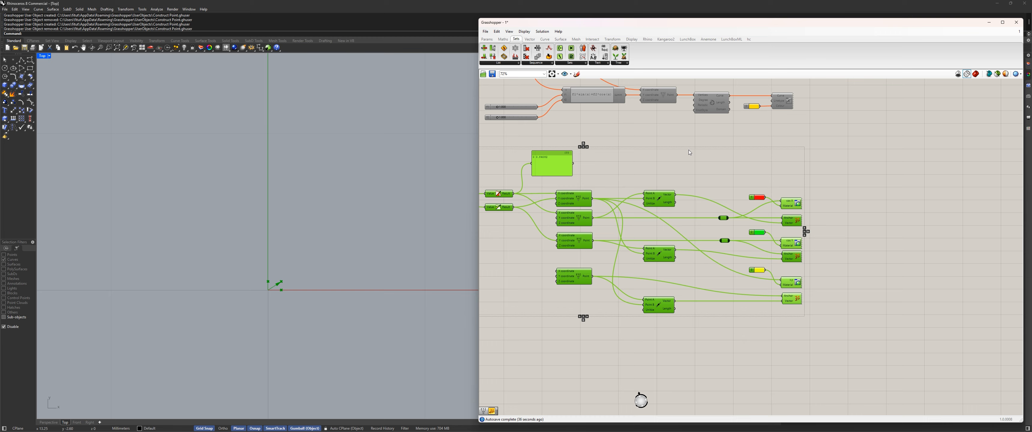
Step: Turn off the preview of the x,y, cos Y and cos X display components in the lower definition
{"action": "left_click", "coordinate": [689, 151]}
{"action": "scroll", "coordinate": [613, 180], "scroll_direction": "up", "scroll_amount": 4}
{"action": "left_click_drag", "start_coordinate": [891, 320], "coordinate": [875, 268]}
{"action": "key", "text": "ctrl+q"}
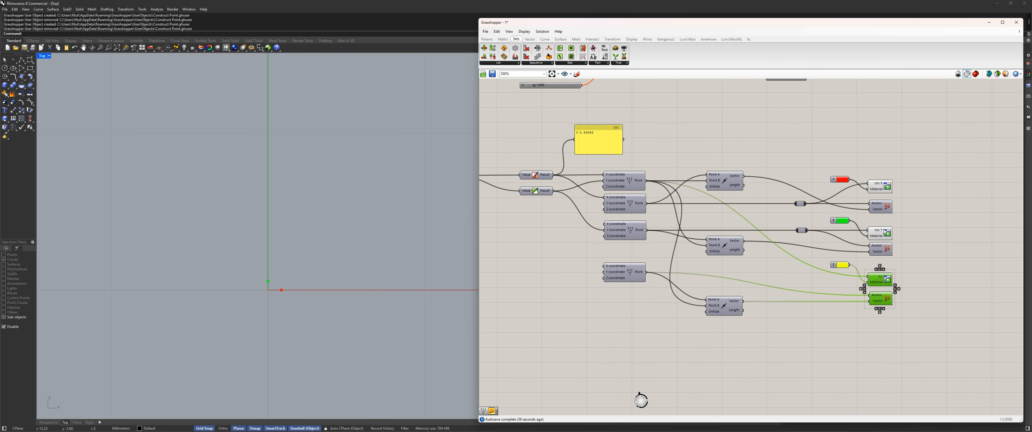
{"action": "left_click", "coordinate": [879, 233]}
{"action": "key", "text": "ctrl+q"}
{"action": "left_click", "coordinate": [879, 186]}
{"action": "key", "text": "ctrl+q"}
{"action": "left_click", "coordinate": [855, 205]}
Step: Set the time slider of the lower definition to 0
{"action": "right_click_drag", "start_coordinate": [783, 201], "coordinate": [821, 233]}
{"action": "left_click_drag", "start_coordinate": [636, 171], "coordinate": [700, 166]}
{"action": "right_click_drag", "start_coordinate": [644, 202], "coordinate": [512, 204]}
{"action": "scroll", "coordinate": [784, 222], "scroll_direction": "up", "scroll_amount": 2}
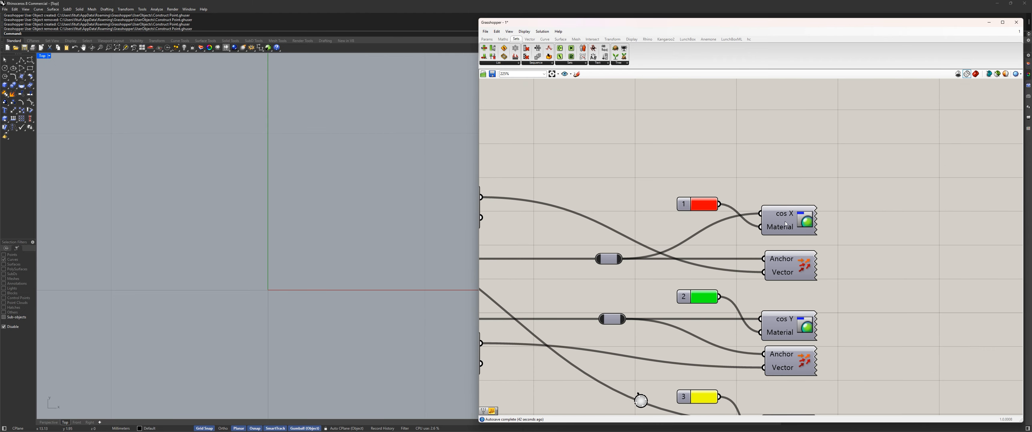
{"action": "left_click", "coordinate": [783, 222]}
{"action": "scroll", "coordinate": [645, 208], "scroll_direction": "down", "scroll_amount": 2}
{"action": "right_click_drag", "start_coordinate": [645, 208], "coordinate": [913, 197]}
{"action": "scroll", "coordinate": [574, 203], "scroll_direction": "up", "scroll_amount": 2}
{"action": "right_click_drag", "start_coordinate": [573, 202], "coordinate": [774, 224]}
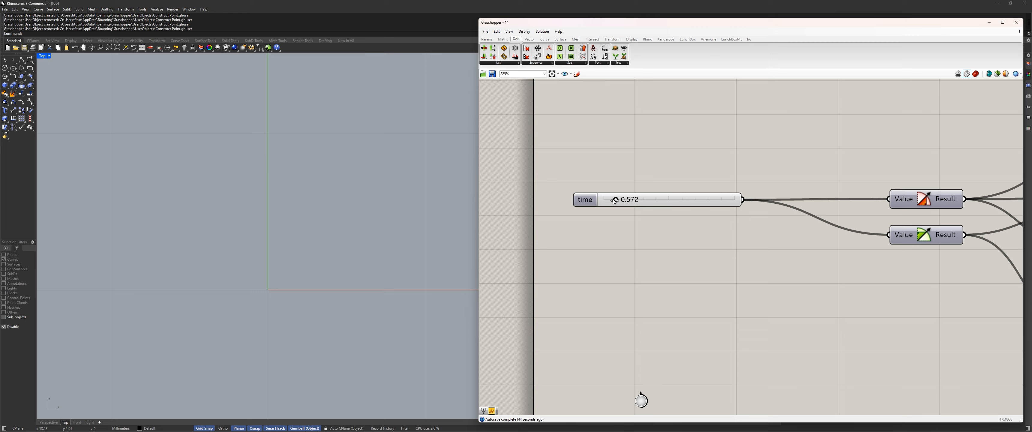
{"action": "left_click_drag", "start_coordinate": [615, 201], "coordinate": [600, 200]}
Step: Turn on the preview of the cos X display component fed by the red swatch
{"action": "scroll", "coordinate": [683, 171], "scroll_direction": "down", "scroll_amount": 4}
{"action": "right_click_drag", "start_coordinate": [689, 204], "coordinate": [415, 206]}
{"action": "scroll", "coordinate": [637, 211], "scroll_direction": "up", "scroll_amount": 4}
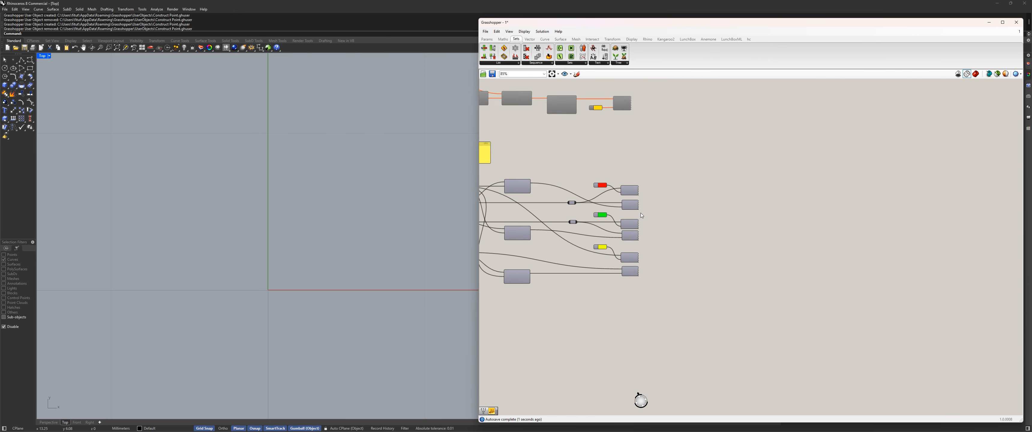
{"action": "right_click_drag", "start_coordinate": [606, 199], "coordinate": [752, 209]}
{"action": "scroll", "coordinate": [779, 207], "scroll_direction": "down", "scroll_amount": 1}
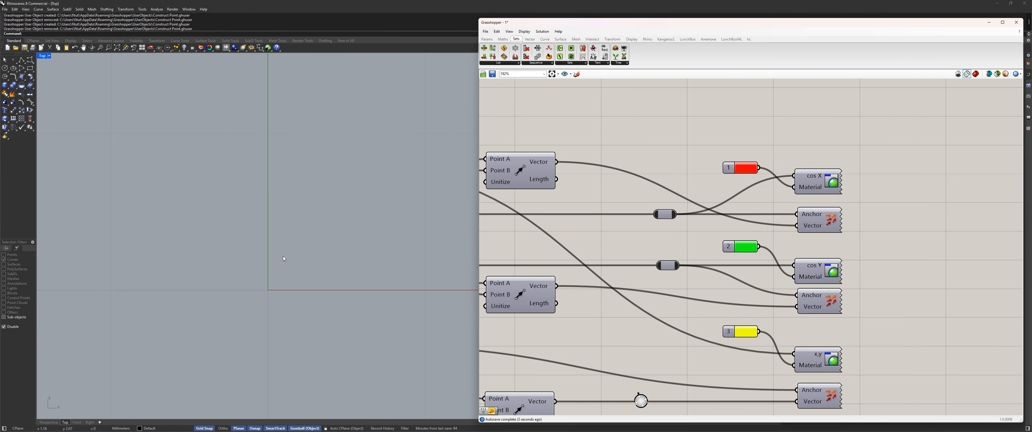
{"action": "left_click", "coordinate": [827, 183]}
{"action": "scroll", "coordinate": [587, 228], "scroll_direction": "down", "scroll_amount": 8}
{"action": "right_click_drag", "start_coordinate": [587, 228], "coordinate": [521, 218]}
{"action": "scroll", "coordinate": [680, 224], "scroll_direction": "up", "scroll_amount": 7}
{"action": "scroll", "coordinate": [822, 248], "scroll_direction": "down", "scroll_amount": 5}
{"action": "scroll", "coordinate": [791, 204], "scroll_direction": "up", "scroll_amount": 4}
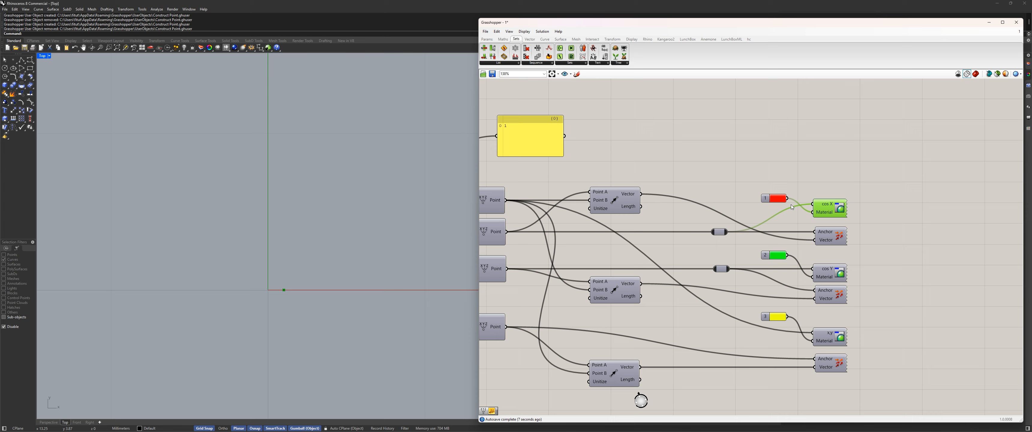
{"action": "right_click_drag", "start_coordinate": [791, 204], "coordinate": [719, 213]}
{"action": "left_click", "coordinate": [634, 182]}
Step: Highlight the cos X point in the Rhino viewport and turn on the preview of the cos Y display component fed by the green swatch
{"action": "scroll", "coordinate": [253, 296], "scroll_direction": "up", "scroll_amount": 6}
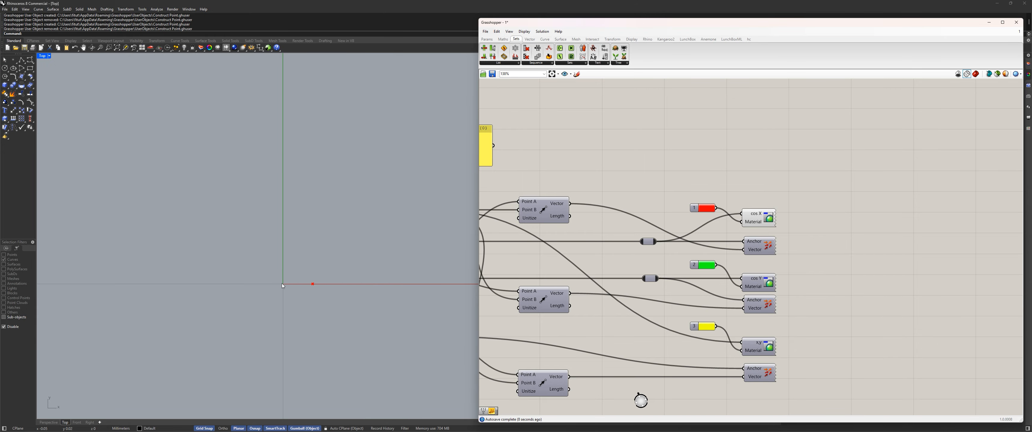
{"action": "left_click", "coordinate": [752, 217]}
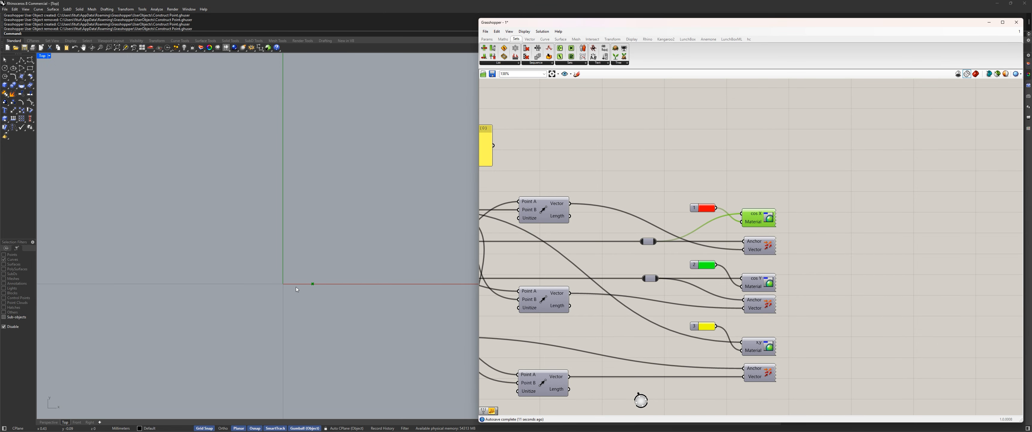
{"action": "scroll", "coordinate": [296, 286], "scroll_direction": "up", "scroll_amount": 3}
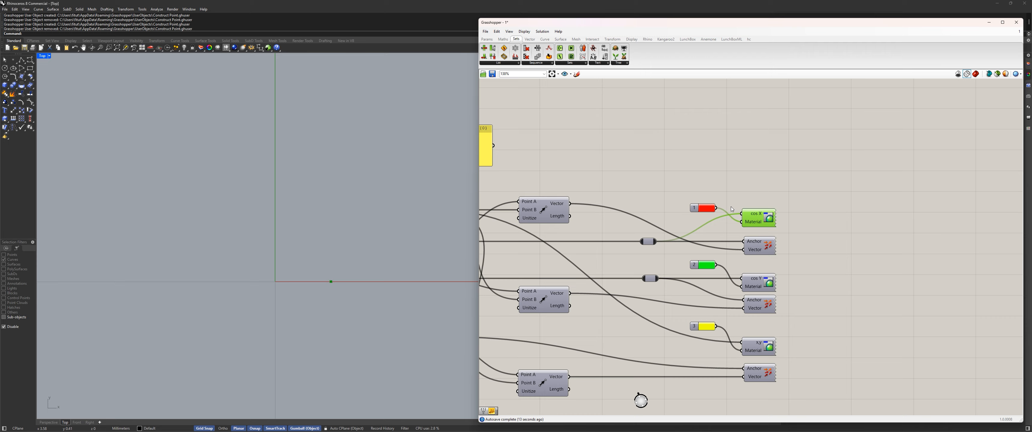
{"action": "left_click", "coordinate": [761, 285]}
{"action": "left_click", "coordinate": [887, 244]}
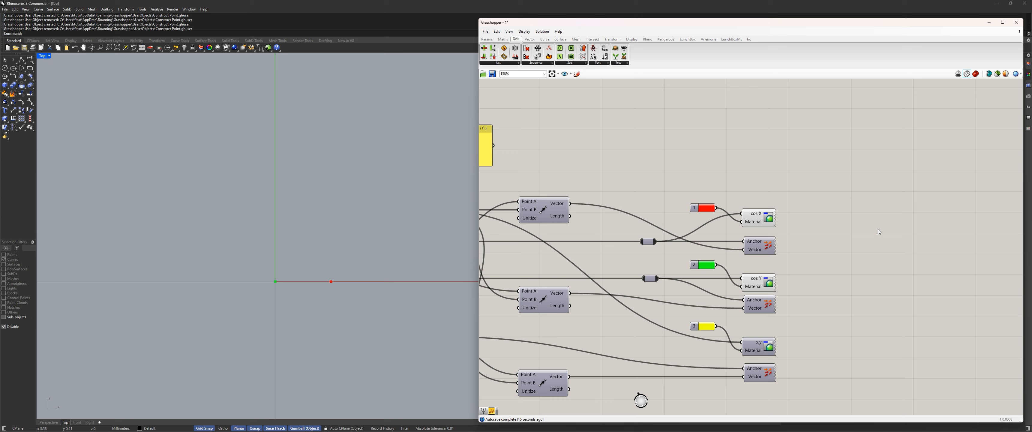
Step: Increase the time slider to 1.031 to move the red and green points along their axes
{"action": "scroll", "coordinate": [867, 222], "scroll_direction": "down", "scroll_amount": 7}
{"action": "right_click_drag", "start_coordinate": [613, 231], "coordinate": [739, 229]}
{"action": "scroll", "coordinate": [737, 224], "scroll_direction": "up", "scroll_amount": 7}
{"action": "right_click_drag", "start_coordinate": [805, 206], "coordinate": [609, 228]}
{"action": "scroll", "coordinate": [600, 228], "scroll_direction": "up", "scroll_amount": 3}
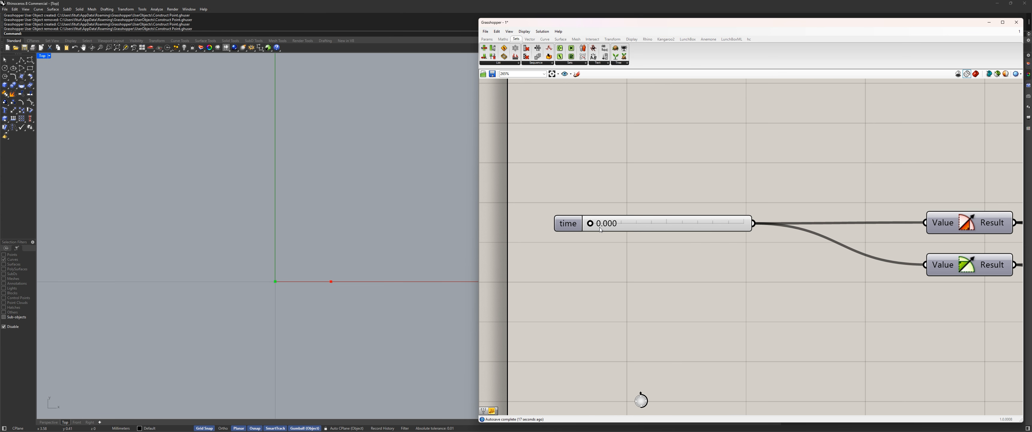
{"action": "left_click_drag", "start_coordinate": [591, 225], "coordinate": [616, 229]}
Step: Check the hand-drawn graphs and sweep the time slider up to 3.442
{"action": "scroll", "coordinate": [657, 157], "scroll_direction": "down", "scroll_amount": 8}
{"action": "right_click_drag", "start_coordinate": [797, 96], "coordinate": [604, 266]}
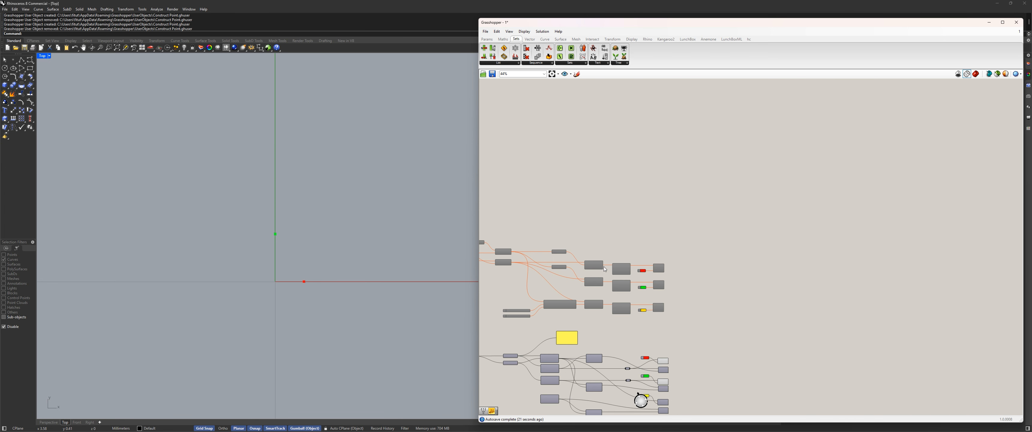
{"action": "scroll", "coordinate": [645, 209], "scroll_direction": "down", "scroll_amount": 5}
{"action": "scroll", "coordinate": [668, 176], "scroll_direction": "up", "scroll_amount": 5}
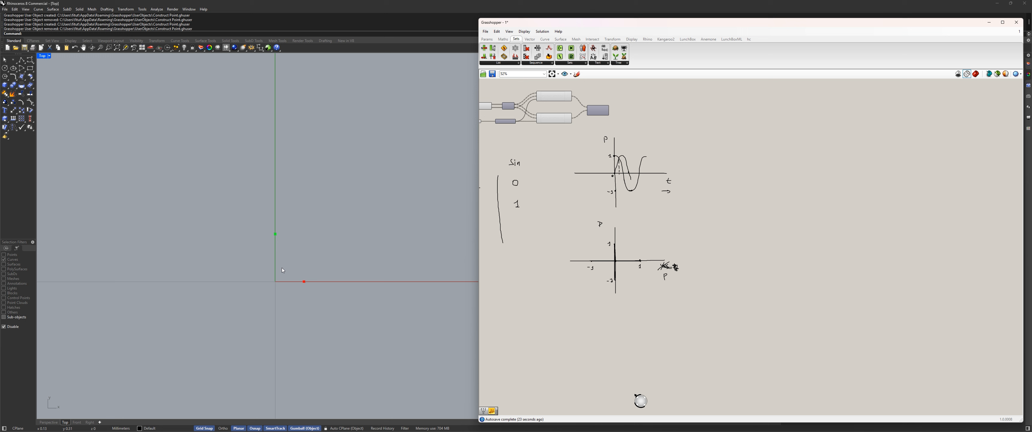
{"action": "scroll", "coordinate": [589, 272], "scroll_direction": "down", "scroll_amount": 3}
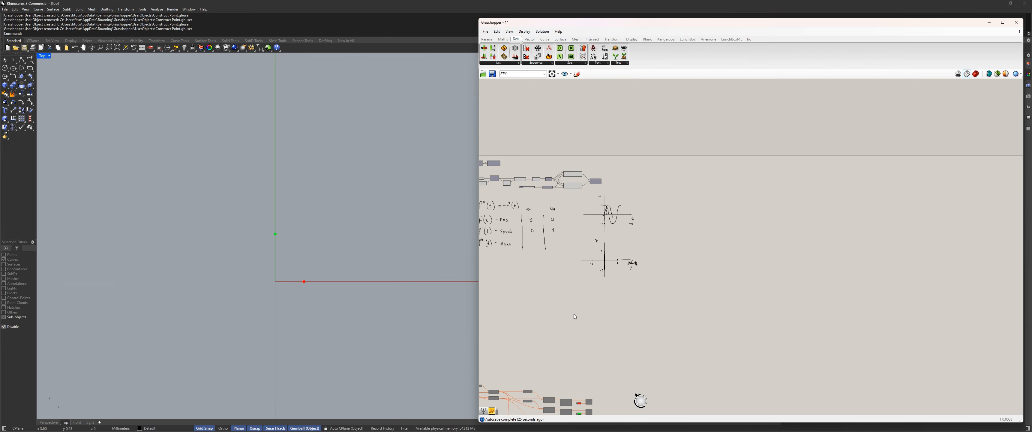
{"action": "right_click_drag", "start_coordinate": [574, 314], "coordinate": [757, 215]}
{"action": "scroll", "coordinate": [654, 346], "scroll_direction": "up", "scroll_amount": 9}
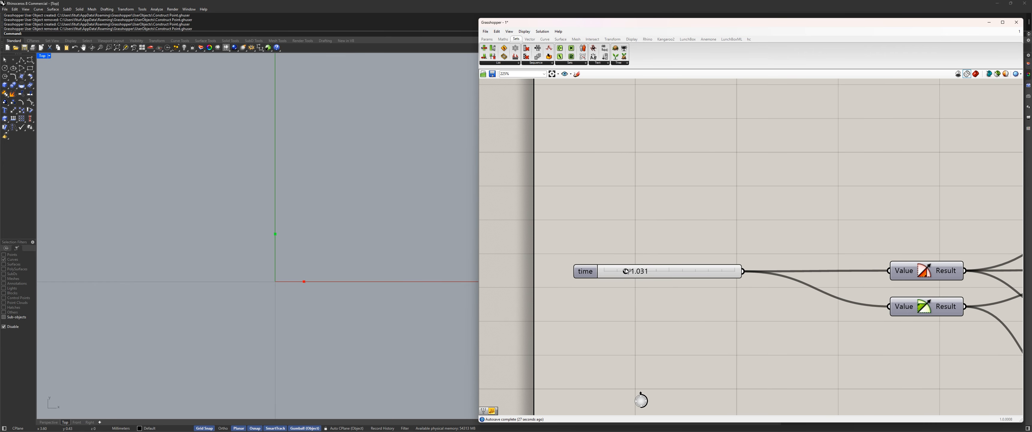
{"action": "left_click_drag", "start_coordinate": [628, 272], "coordinate": [660, 275]}
{"action": "left_click_drag", "start_coordinate": [664, 273], "coordinate": [711, 286]}
Step: Compare the previewed red and green points with the hand-drawn sine and cosine graph on the canvas
{"action": "scroll", "coordinate": [677, 282], "scroll_direction": "down", "scroll_amount": 10}
{"action": "right_click_drag", "start_coordinate": [694, 215], "coordinate": [513, 309]}
{"action": "right_click_drag", "start_coordinate": [663, 121], "coordinate": [648, 244]}
{"action": "scroll", "coordinate": [676, 185], "scroll_direction": "up", "scroll_amount": 7}
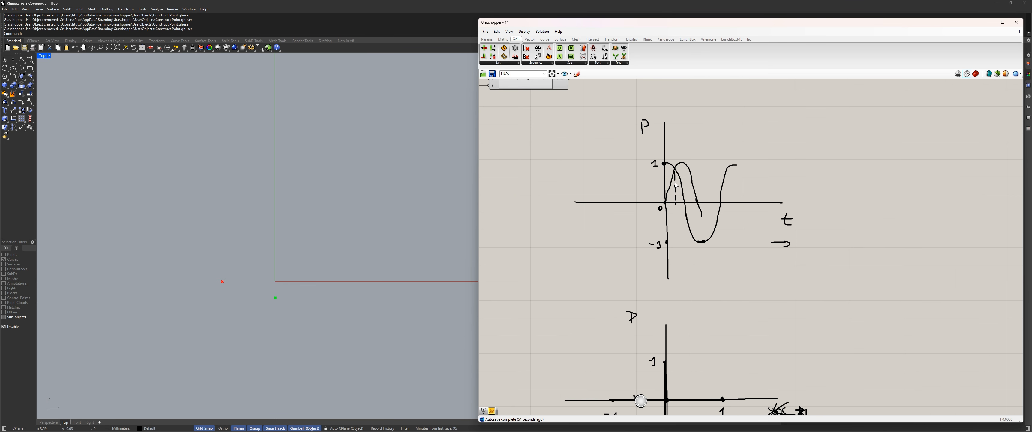
{"action": "scroll", "coordinate": [676, 186], "scroll_direction": "up", "scroll_amount": 4}
{"action": "scroll", "coordinate": [657, 197], "scroll_direction": "down", "scroll_amount": 8}
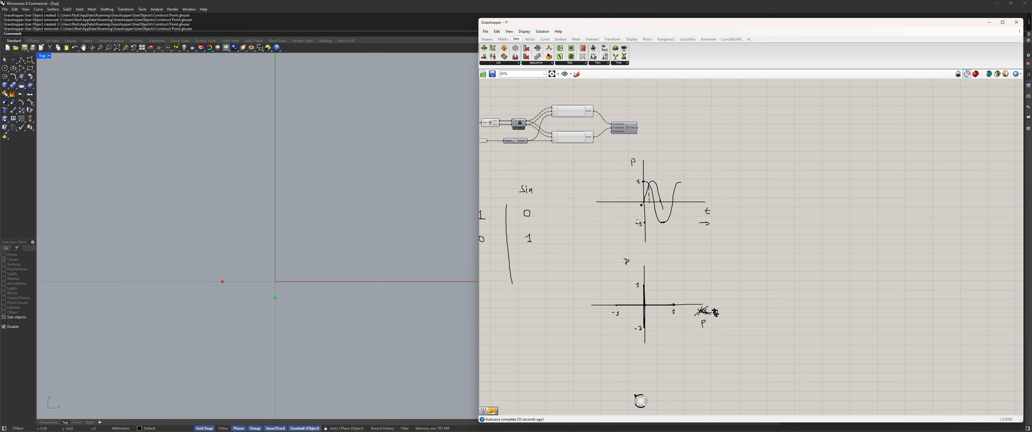
{"action": "scroll", "coordinate": [559, 329], "scroll_direction": "down", "scroll_amount": 7}
{"action": "right_click_drag", "start_coordinate": [558, 349], "coordinate": [698, 232]}
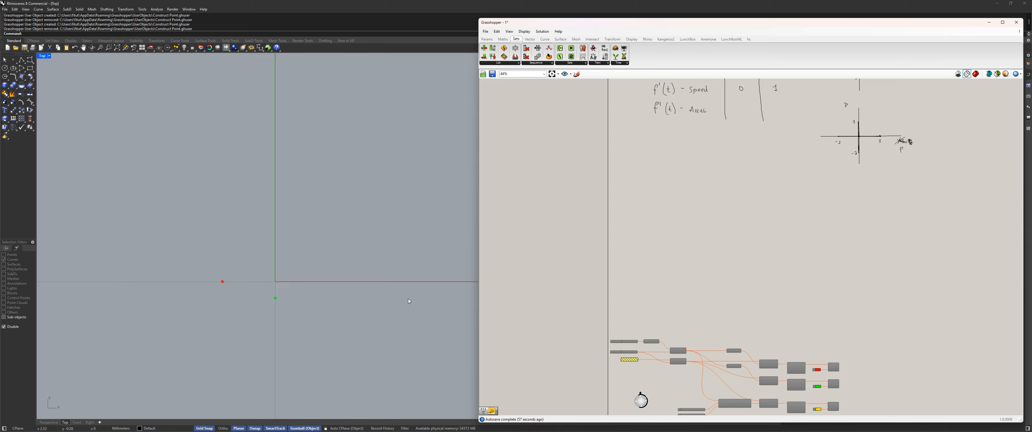
Step: Sweep the time slider back and leave it at 0.693
{"action": "scroll", "coordinate": [639, 275], "scroll_direction": "up", "scroll_amount": 6}
{"action": "scroll", "coordinate": [639, 276], "scroll_direction": "up", "scroll_amount": 6}
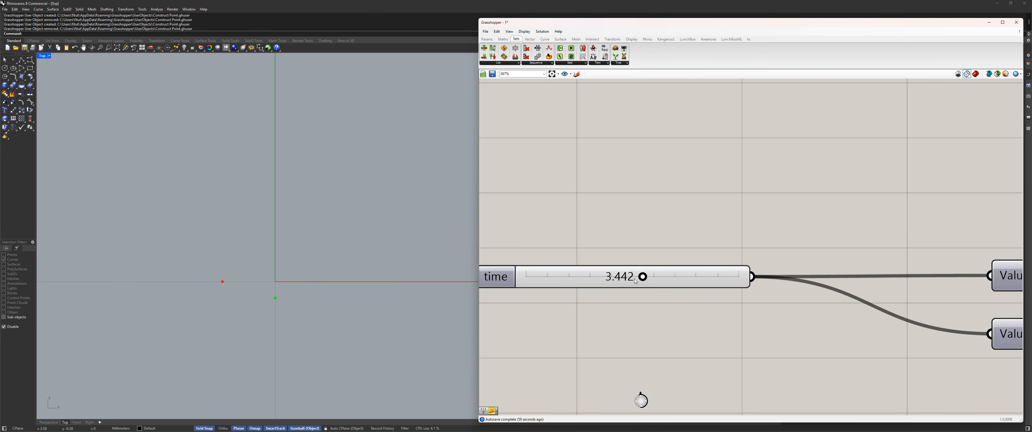
{"action": "left_click_drag", "start_coordinate": [753, 268], "coordinate": [661, 272]}
{"action": "scroll", "coordinate": [646, 212], "scroll_direction": "down", "scroll_amount": 5}
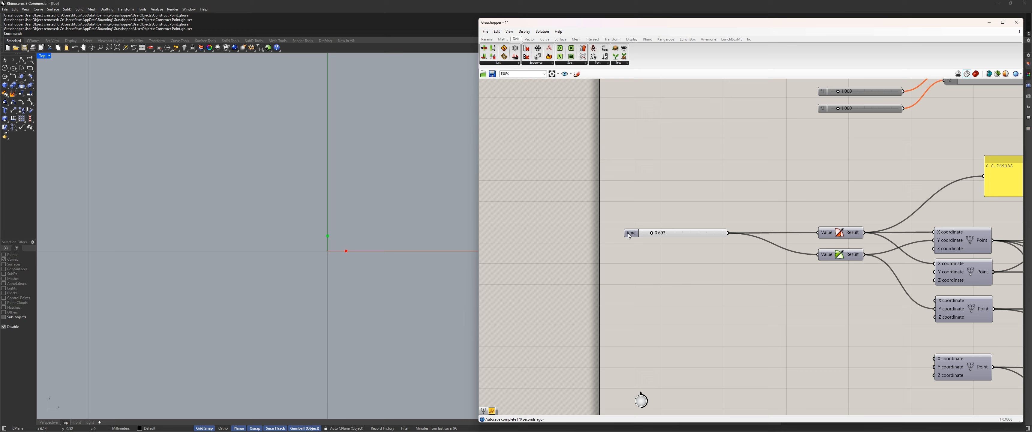
Step: Review the hand-drawn sine and cosine graph and the f''(t) = -f(t) notes against the previewed points
{"action": "scroll", "coordinate": [681, 209], "scroll_direction": "down", "scroll_amount": 8}
{"action": "right_click_drag", "start_coordinate": [697, 181], "coordinate": [561, 372]}
{"action": "right_click_drag", "start_coordinate": [684, 148], "coordinate": [661, 247]}
{"action": "scroll", "coordinate": [660, 248], "scroll_direction": "up", "scroll_amount": 8}
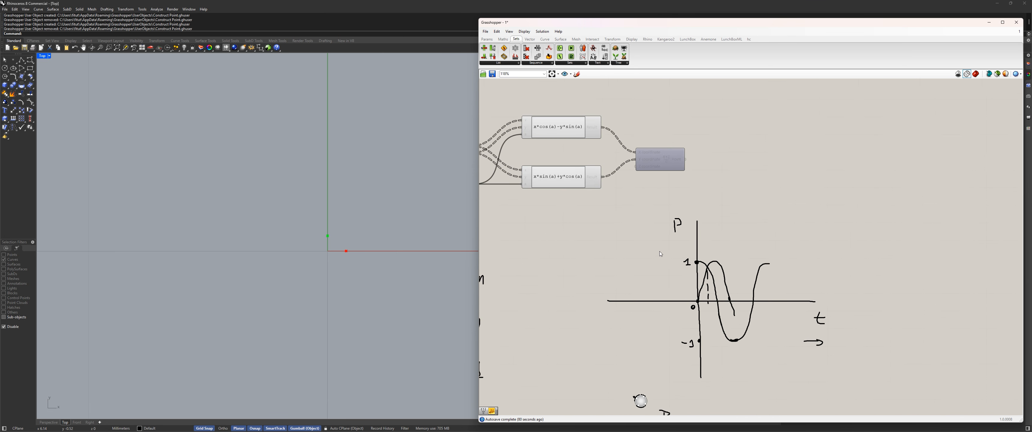
{"action": "scroll", "coordinate": [737, 338], "scroll_direction": "up", "scroll_amount": 5}
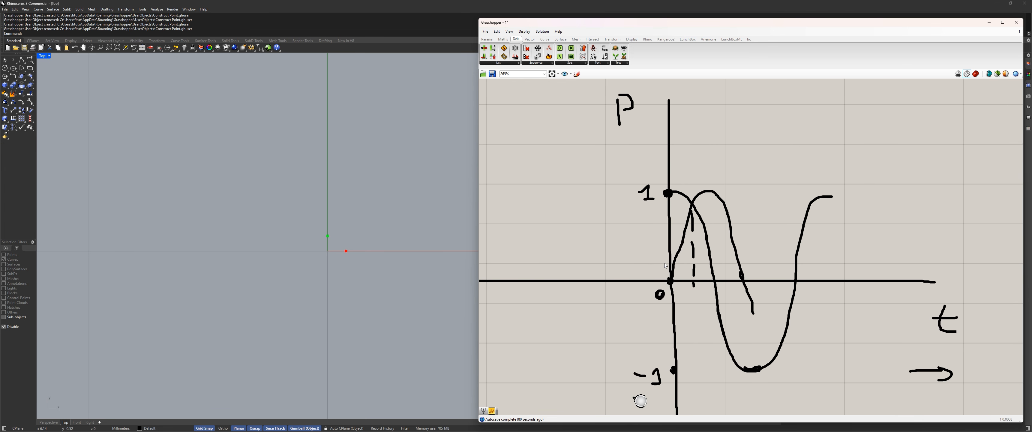
{"action": "scroll", "coordinate": [663, 213], "scroll_direction": "down", "scroll_amount": 8}
{"action": "right_click_drag", "start_coordinate": [572, 252], "coordinate": [767, 248]}
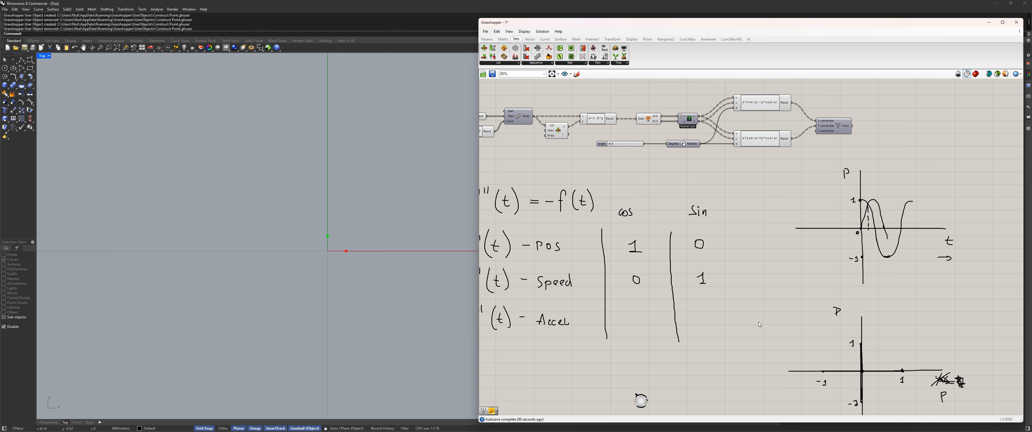
{"action": "right_click_drag", "start_coordinate": [612, 256], "coordinate": [689, 266]}
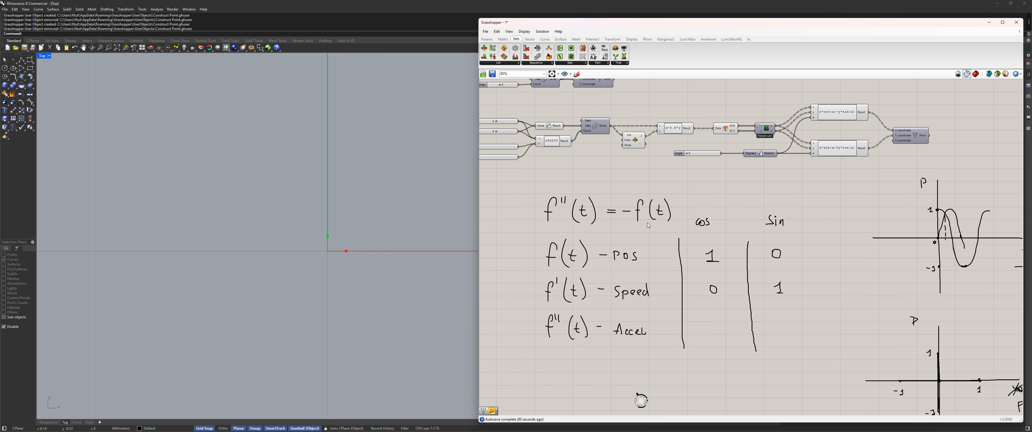
{"action": "scroll", "coordinate": [730, 209], "scroll_direction": "down", "scroll_amount": 5}
{"action": "right_click_drag", "start_coordinate": [722, 395], "coordinate": [666, 215]}
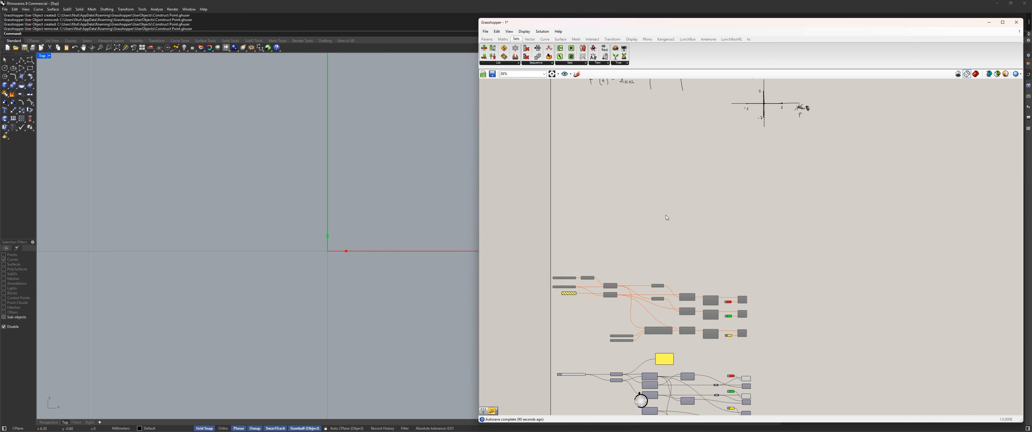
{"action": "right_click_drag", "start_coordinate": [662, 393], "coordinate": [683, 250]}
{"action": "scroll", "coordinate": [683, 249], "scroll_direction": "up", "scroll_amount": 2}
{"action": "scroll", "coordinate": [336, 243], "scroll_direction": "up", "scroll_amount": 8}
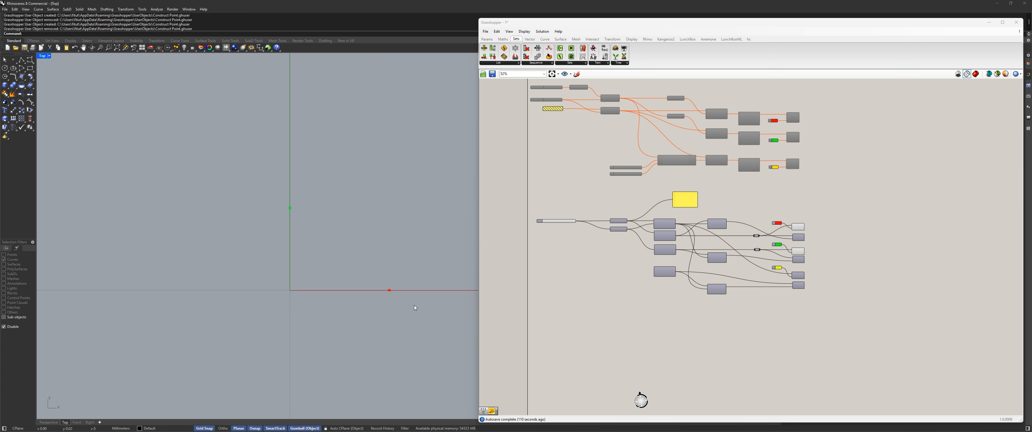
Step: Reposition the time slider slightly closer to the cosine and sine components on the canvas
{"action": "scroll", "coordinate": [360, 261], "scroll_direction": "up", "scroll_amount": 4}
{"action": "right_click_drag", "start_coordinate": [363, 263], "coordinate": [306, 252]}
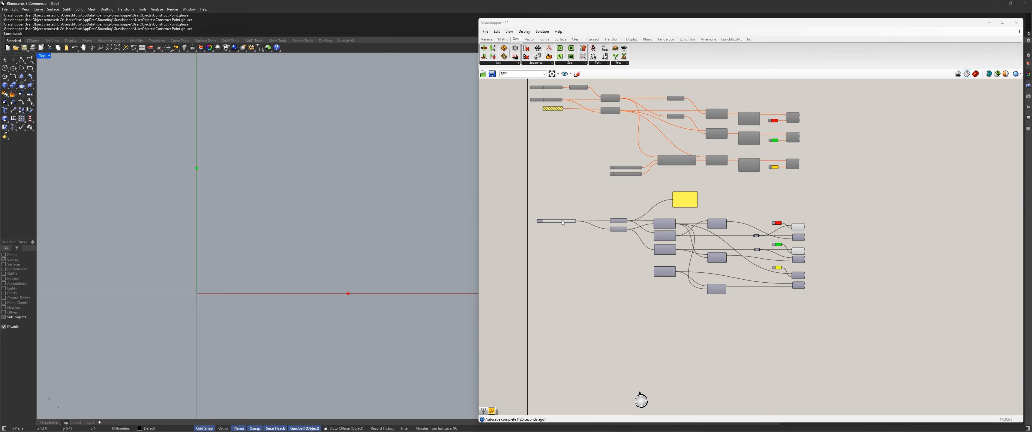
{"action": "scroll", "coordinate": [563, 223], "scroll_direction": "up", "scroll_amount": 5}
{"action": "left_click", "coordinate": [594, 232]}
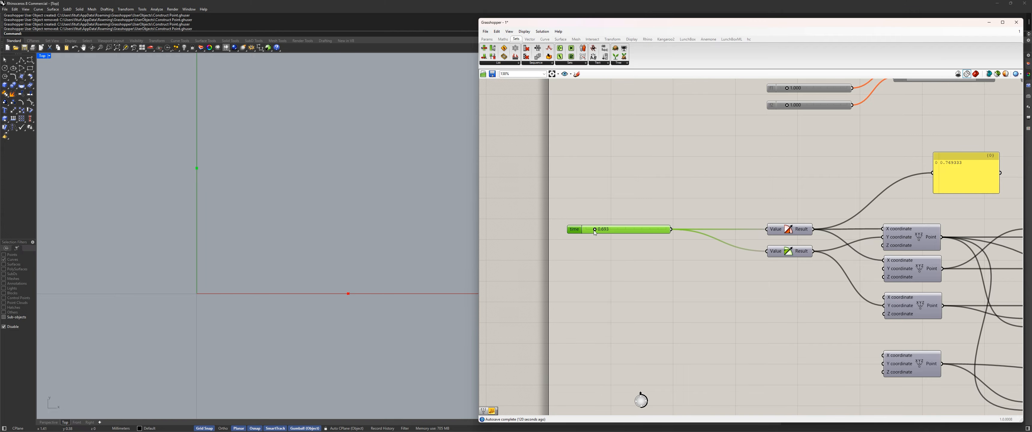
{"action": "left_click_drag", "start_coordinate": [594, 232], "coordinate": [601, 233]}
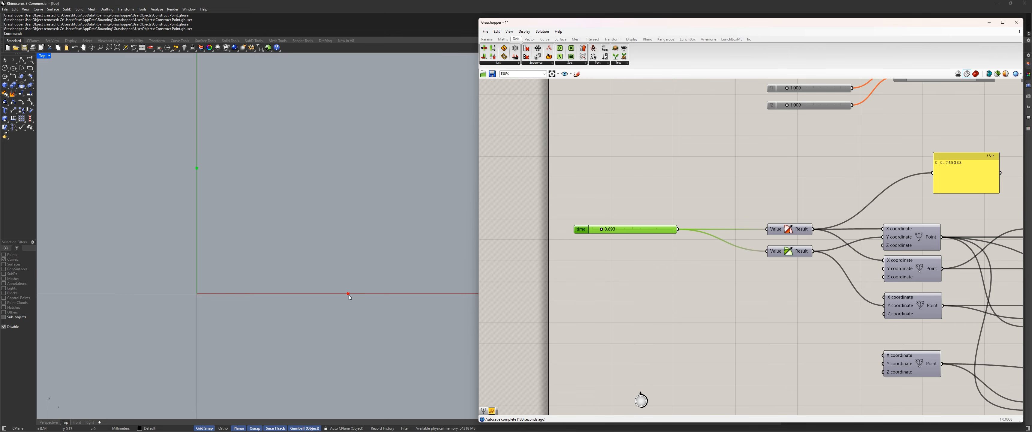
Step: Reposition the value panel above the point components and feed it the sine component's result instead of the cosine's
{"action": "right_click_drag", "start_coordinate": [761, 201], "coordinate": [609, 222]}
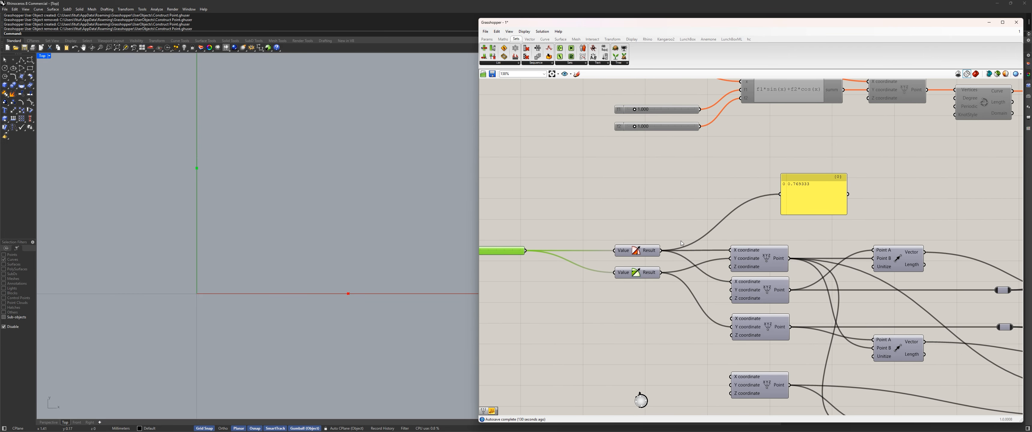
{"action": "left_click_drag", "start_coordinate": [816, 193], "coordinate": [791, 176]}
{"action": "right_click_drag", "start_coordinate": [581, 226], "coordinate": [685, 213]}
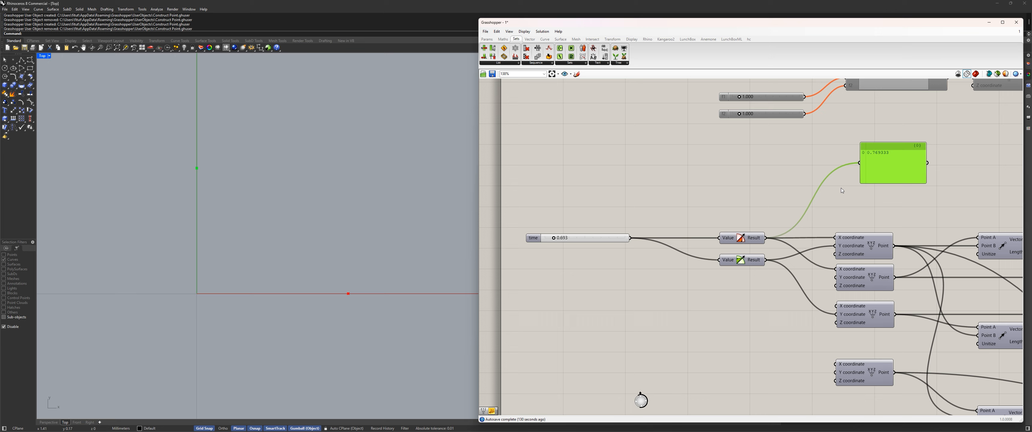
{"action": "left_click_drag", "start_coordinate": [765, 260], "coordinate": [860, 164]}
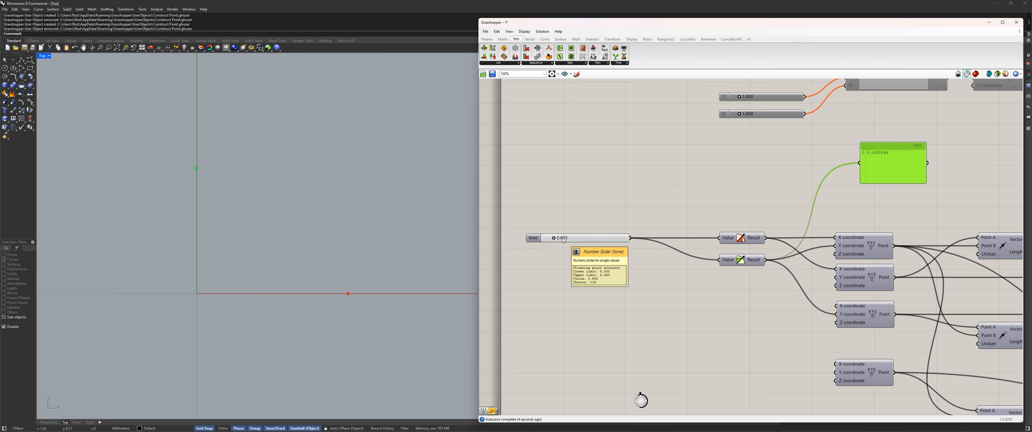
{"action": "left_click_drag", "start_coordinate": [917, 170], "coordinate": [880, 193]}
Step: Review the handwritten f''(t) = -f(t) table and the hand-drawn position graphs on the canvas
{"action": "scroll", "coordinate": [845, 160], "scroll_direction": "down", "scroll_amount": 5}
{"action": "right_click_drag", "start_coordinate": [825, 163], "coordinate": [801, 294]}
{"action": "right_click_drag", "start_coordinate": [781, 180], "coordinate": [692, 363]}
{"action": "right_click_drag", "start_coordinate": [749, 116], "coordinate": [737, 356]}
{"action": "scroll", "coordinate": [691, 238], "scroll_direction": "up", "scroll_amount": 3}
{"action": "mouse_move", "coordinate": [786, 235]}
{"action": "left_mouse_down"}
{"action": "mouse_move", "coordinate": [664, 297]}
{"action": "mouse_move", "coordinate": [566, 307]}
{"action": "left_mouse_up"}
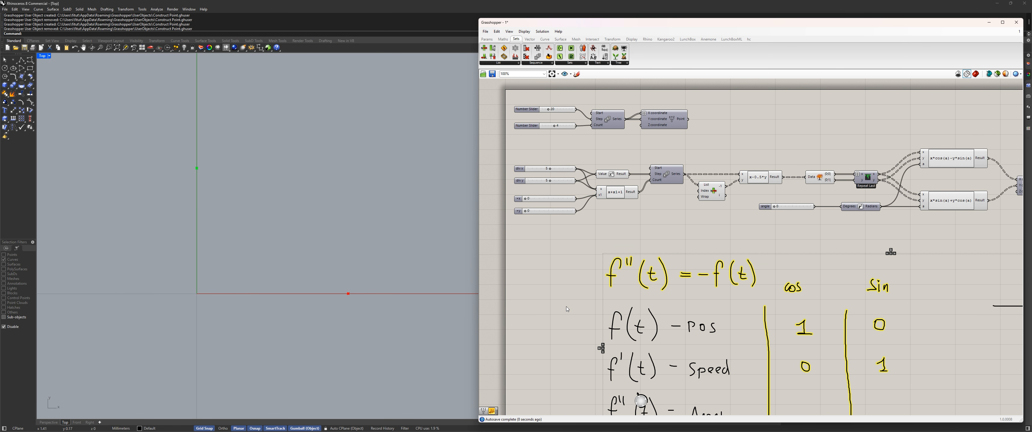
{"action": "scroll", "coordinate": [707, 277], "scroll_direction": "down", "scroll_amount": 4}
{"action": "right_click_drag", "start_coordinate": [750, 306], "coordinate": [758, 229]}
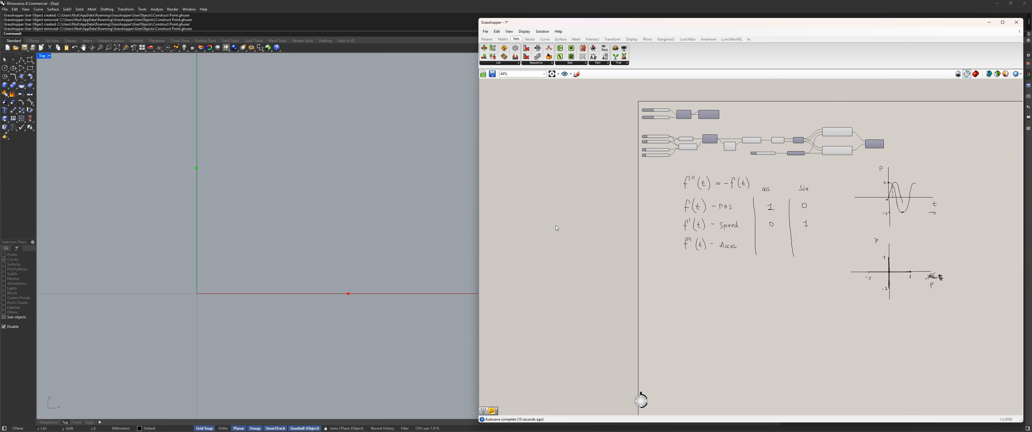
{"action": "scroll", "coordinate": [687, 162], "scroll_direction": "down", "scroll_amount": 4}
{"action": "right_click_drag", "start_coordinate": [709, 310], "coordinate": [704, 177]}
Step: Shift the cosine and sine components together toward the time slider and raise the value panel above the point components
{"action": "scroll", "coordinate": [688, 236], "scroll_direction": "up", "scroll_amount": 7}
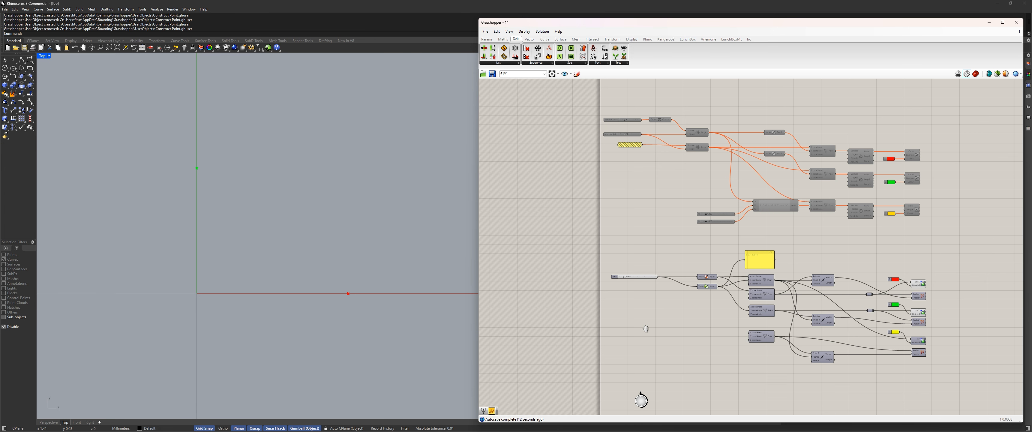
{"action": "right_click_drag", "start_coordinate": [647, 325], "coordinate": [657, 214]}
{"action": "scroll", "coordinate": [679, 210], "scroll_direction": "up", "scroll_amount": 5}
{"action": "right_click_drag", "start_coordinate": [679, 168], "coordinate": [678, 287]}
{"action": "left_click_drag", "start_coordinate": [798, 302], "coordinate": [750, 208]}
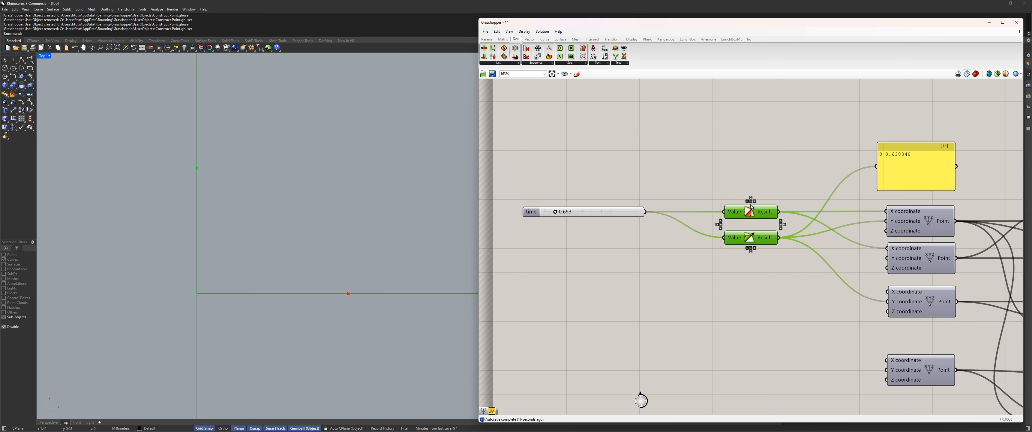
{"action": "left_click", "coordinate": [776, 166]}
{"action": "left_click_drag", "start_coordinate": [914, 158], "coordinate": [926, 137]}
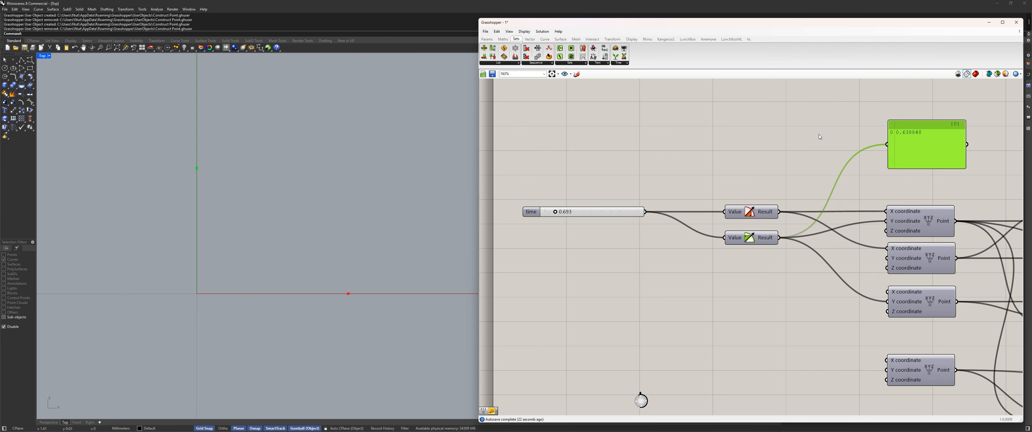
Step: Adjust the value panel's placement so it sits clear above the Construct Point components
{"action": "scroll", "coordinate": [795, 227], "scroll_direction": "down", "scroll_amount": 4}
{"action": "right_click_drag", "start_coordinate": [786, 297], "coordinate": [651, 246]}
{"action": "scroll", "coordinate": [683, 139], "scroll_direction": "up", "scroll_amount": 5}
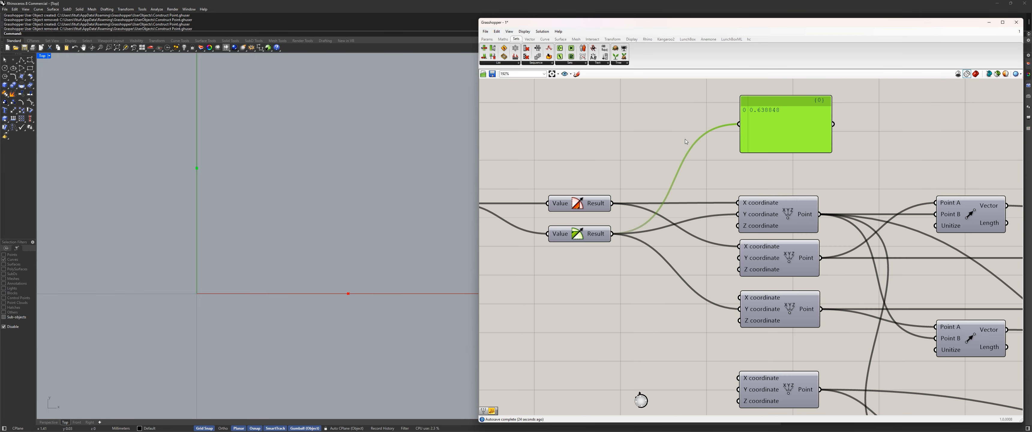
{"action": "right_click_drag", "start_coordinate": [686, 140], "coordinate": [724, 222]}
{"action": "left_click_drag", "start_coordinate": [825, 220], "coordinate": [793, 215]}
{"action": "right_click_drag", "start_coordinate": [727, 255], "coordinate": [829, 244]}
{"action": "left_click_drag", "start_coordinate": [889, 206], "coordinate": [911, 208]}
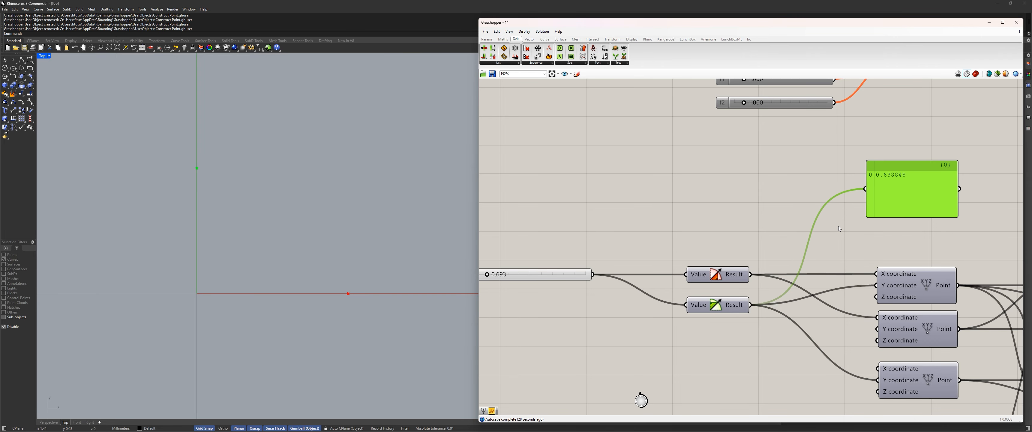
Step: Move the time slider closer to the inputs of the cosine and sine components
{"action": "left_click", "coordinate": [608, 250]}
{"action": "left_click_drag", "start_coordinate": [565, 274], "coordinate": [608, 274]}
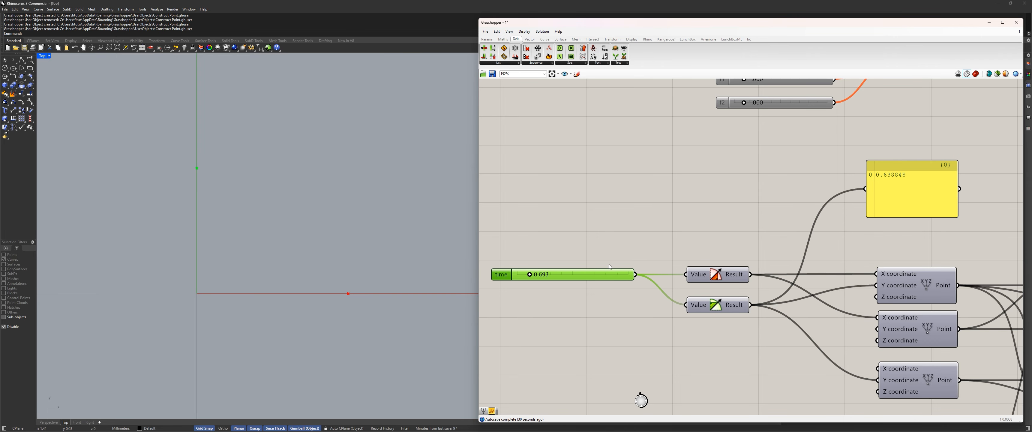
{"action": "scroll", "coordinate": [647, 249], "scroll_direction": "down", "scroll_amount": 1}
{"action": "right_click_drag", "start_coordinate": [648, 248], "coordinate": [687, 227]}
{"action": "scroll", "coordinate": [768, 231], "scroll_direction": "up", "scroll_amount": 1}
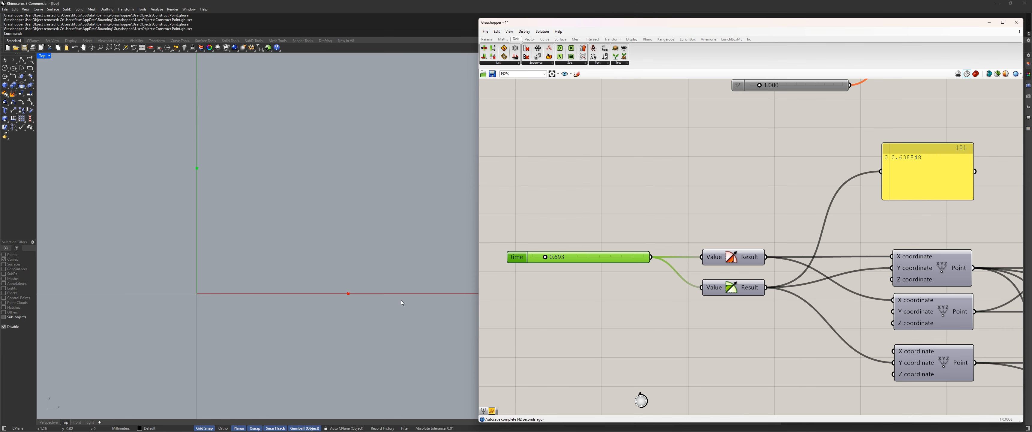
Step: Switch the value panel's source between the cosine and sine results, leaving the cosine result connected
{"action": "scroll", "coordinate": [338, 283], "scroll_direction": "down", "scroll_amount": 3}
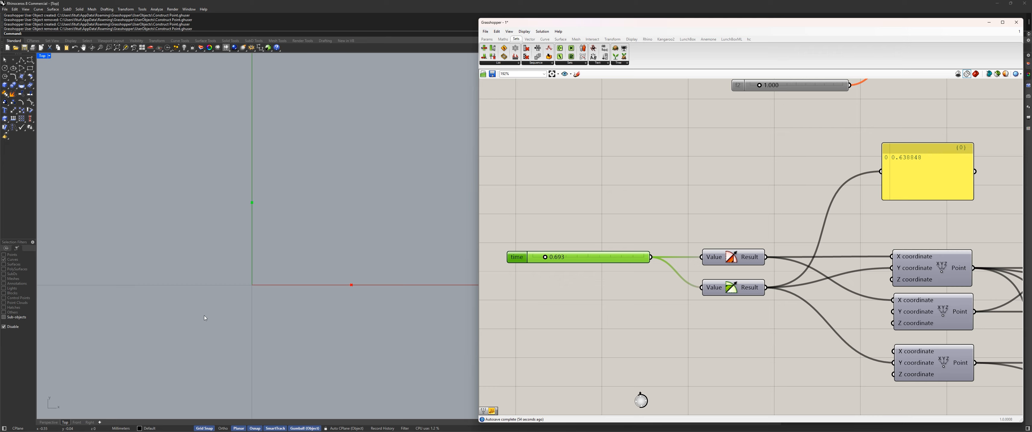
{"action": "left_click_drag", "start_coordinate": [765, 257], "coordinate": [881, 172]}
{"action": "left_click_drag", "start_coordinate": [765, 287], "coordinate": [880, 172]}
{"action": "left_click_drag", "start_coordinate": [765, 257], "coordinate": [880, 172]}
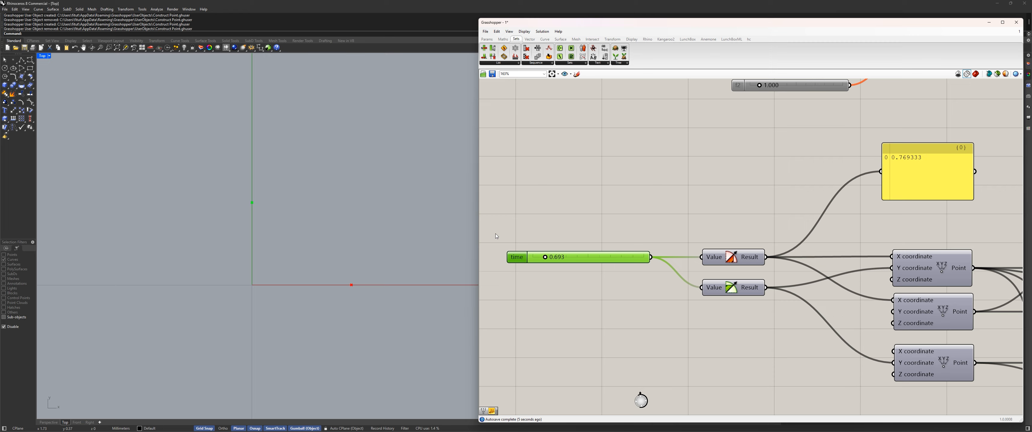
Step: Examine the time slider feeding the cosine and sine components, the value panel, and the point construction wired after them
{"action": "scroll", "coordinate": [496, 231], "scroll_direction": "down", "scroll_amount": 3}
{"action": "right_click_drag", "start_coordinate": [287, 290], "coordinate": [237, 266]}
{"action": "scroll", "coordinate": [237, 266], "scroll_direction": "up", "scroll_amount": 2}
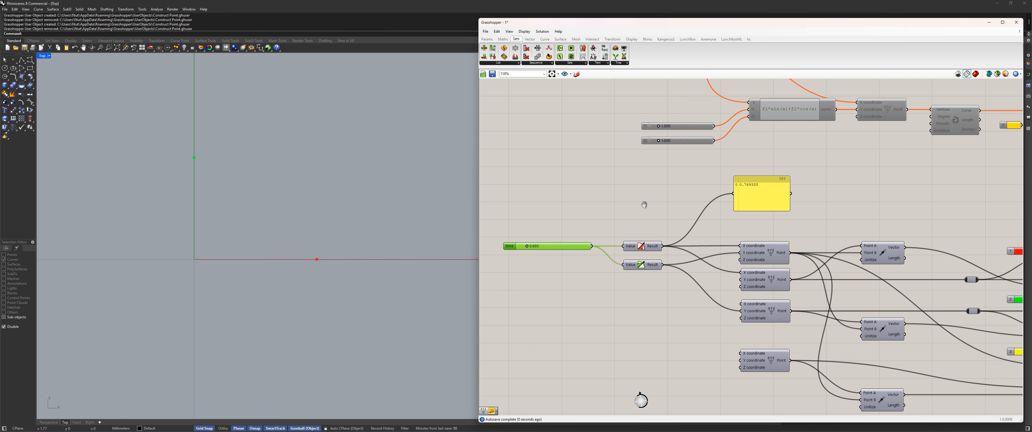
{"action": "right_click_drag", "start_coordinate": [558, 234], "coordinate": [667, 217]}
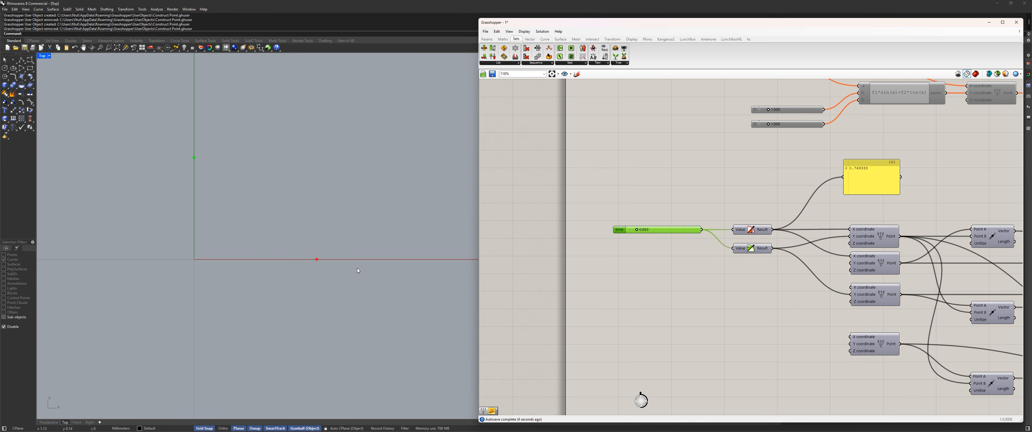
{"action": "right_click_drag", "start_coordinate": [660, 279], "coordinate": [685, 287]}
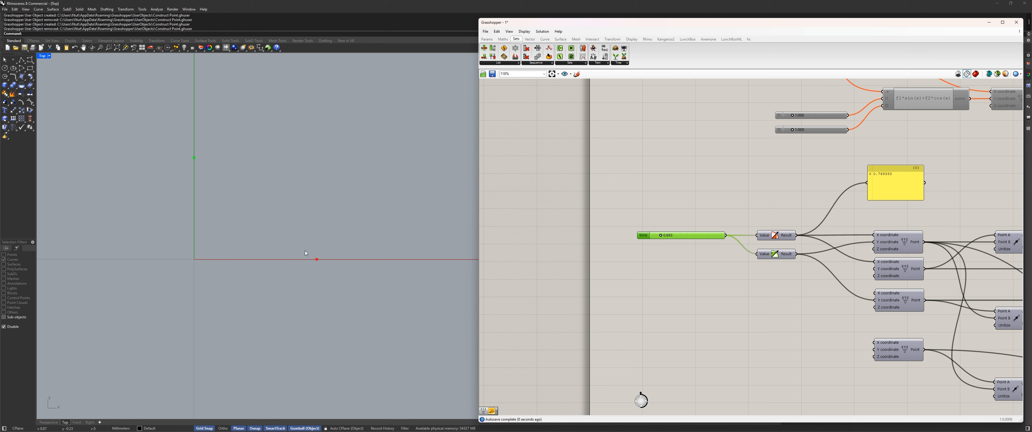
{"action": "right_click_drag", "start_coordinate": [195, 167], "coordinate": [201, 205]}
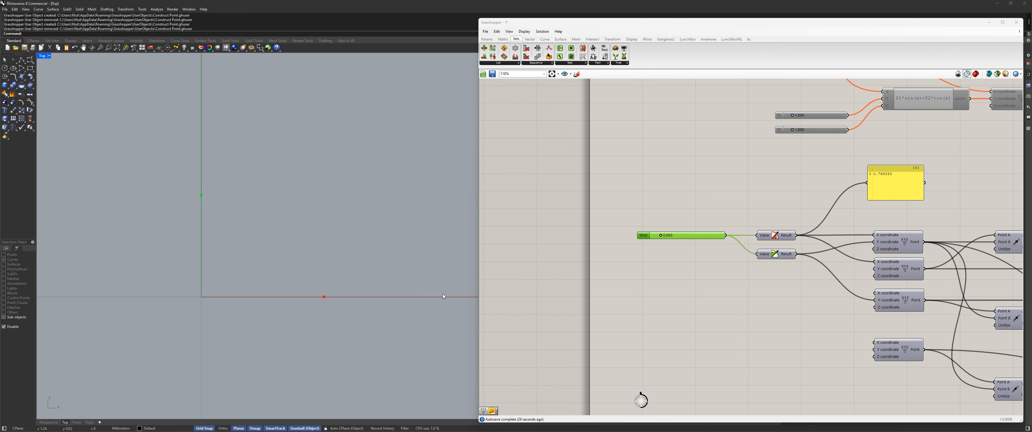
{"action": "scroll", "coordinate": [728, 284], "scroll_direction": "up", "scroll_amount": 4}
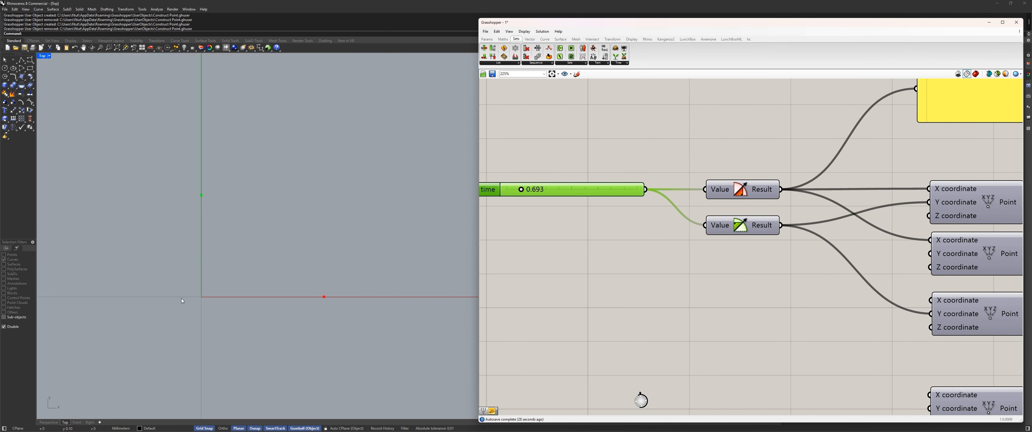
{"action": "scroll", "coordinate": [623, 298], "scroll_direction": "down", "scroll_amount": 3}
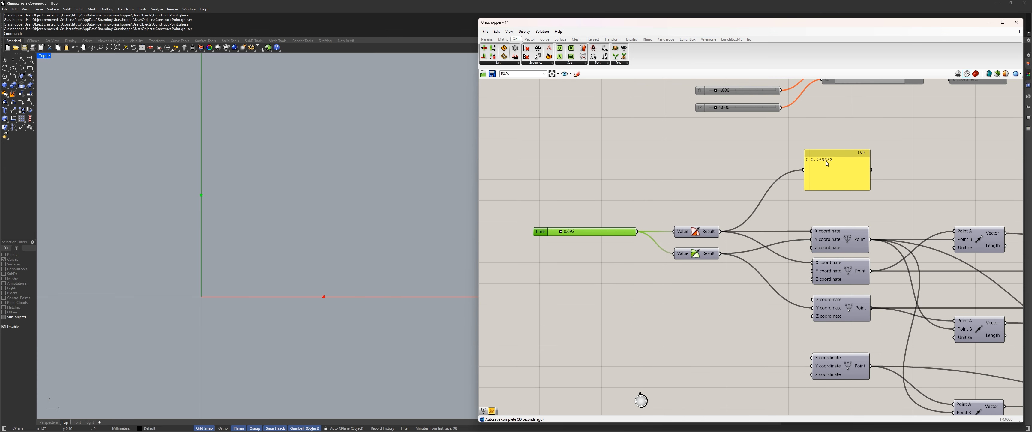
{"action": "scroll", "coordinate": [666, 279], "scroll_direction": "up", "scroll_amount": 3}
{"action": "left_click", "coordinate": [577, 74]}
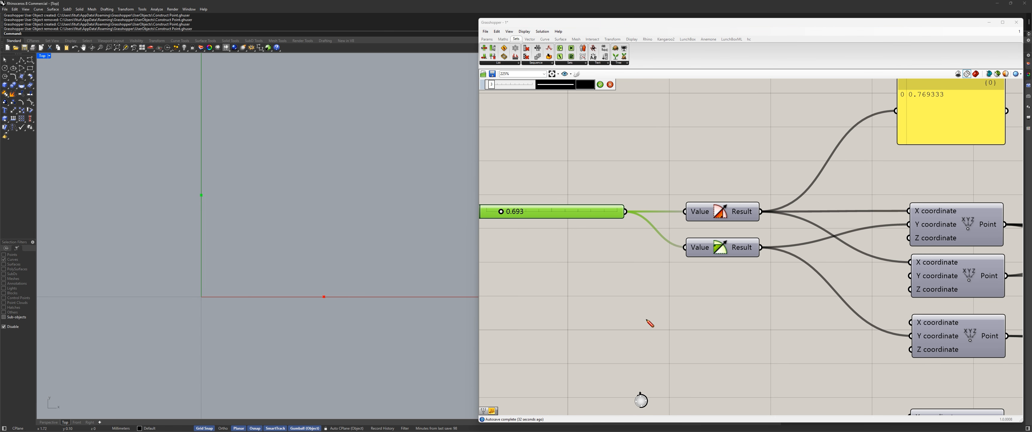
{"action": "mouse_move", "coordinate": [651, 287]}
{"action": "left_mouse_down"}
{"action": "mouse_move", "coordinate": [651, 312]}
{"action": "mouse_move", "coordinate": [674, 295]}
{"action": "left_mouse_up"}
{"action": "left_click", "coordinate": [610, 85]}
Step: Nudge the cosine component slightly upward, away from the sine component
{"action": "scroll", "coordinate": [649, 313], "scroll_direction": "down", "scroll_amount": 3}
{"action": "left_click", "coordinate": [712, 249]}
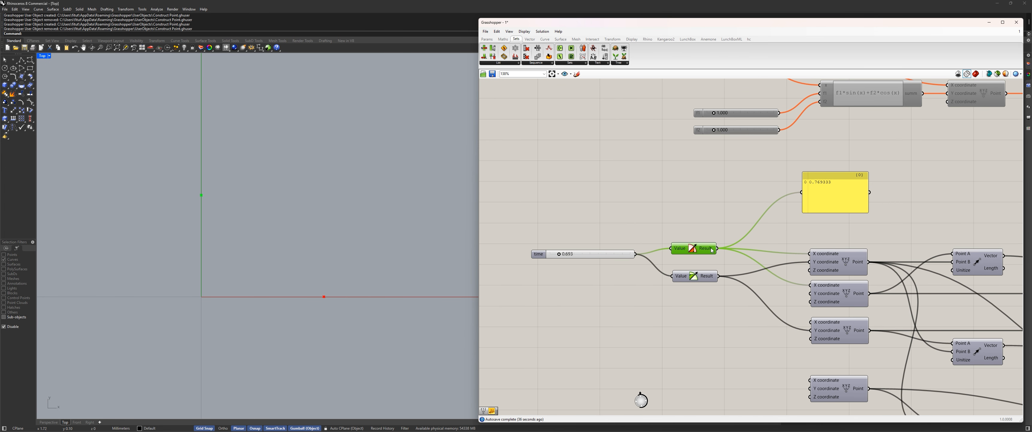
{"action": "left_click_drag", "start_coordinate": [712, 249], "coordinate": [713, 247]}
{"action": "right_click_drag", "start_coordinate": [609, 331], "coordinate": [622, 274]}
{"action": "scroll", "coordinate": [624, 266], "scroll_direction": "up", "scroll_amount": 2}
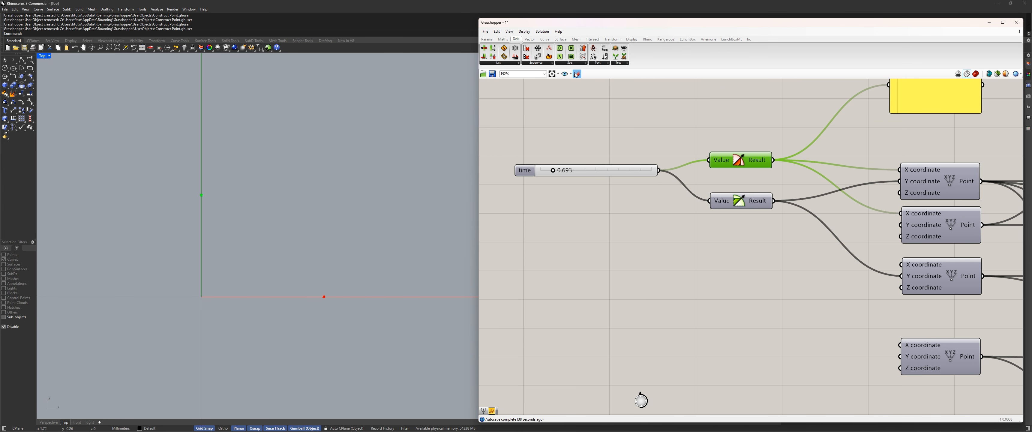
{"action": "right_click", "coordinate": [631, 294]}
{"action": "left_click", "coordinate": [643, 189]}
{"action": "right_click_drag", "start_coordinate": [642, 191], "coordinate": [584, 257]}
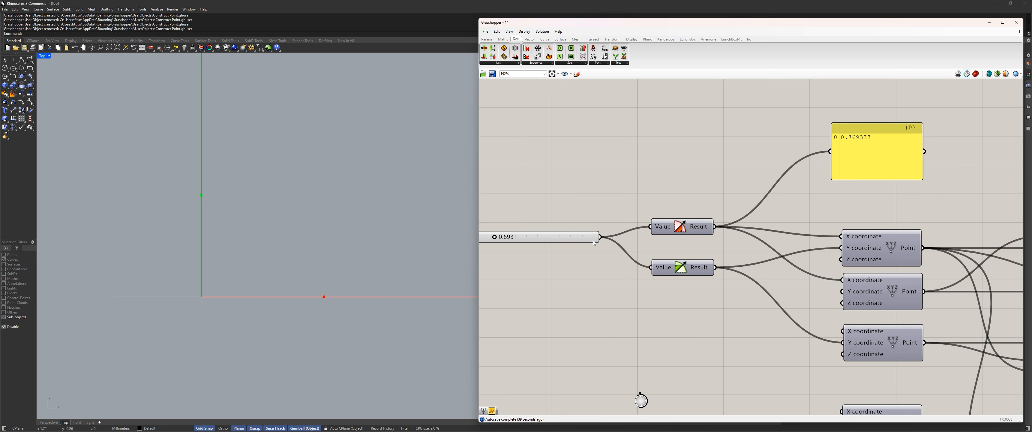
Step: Sketch the handwritten coordinate pair (0,769, 0) on the canvas below the sine component
{"action": "left_click", "coordinate": [577, 74]}
{"action": "mouse_move", "coordinate": [627, 335]}
{"action": "left_mouse_down"}
{"action": "mouse_move", "coordinate": [648, 341]}
{"action": "mouse_move", "coordinate": [661, 323]}
{"action": "mouse_move", "coordinate": [707, 343]}
{"action": "mouse_move", "coordinate": [726, 321]}
{"action": "left_mouse_up"}
{"action": "left_click_drag", "start_coordinate": [614, 306], "coordinate": [632, 350]}
{"action": "left_click_drag", "start_coordinate": [736, 303], "coordinate": [754, 348]}
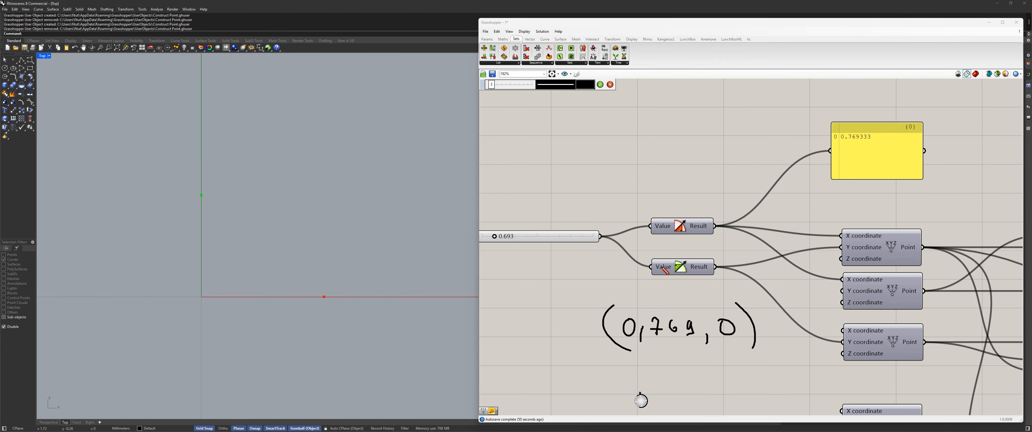
{"action": "left_click", "coordinate": [600, 85]}
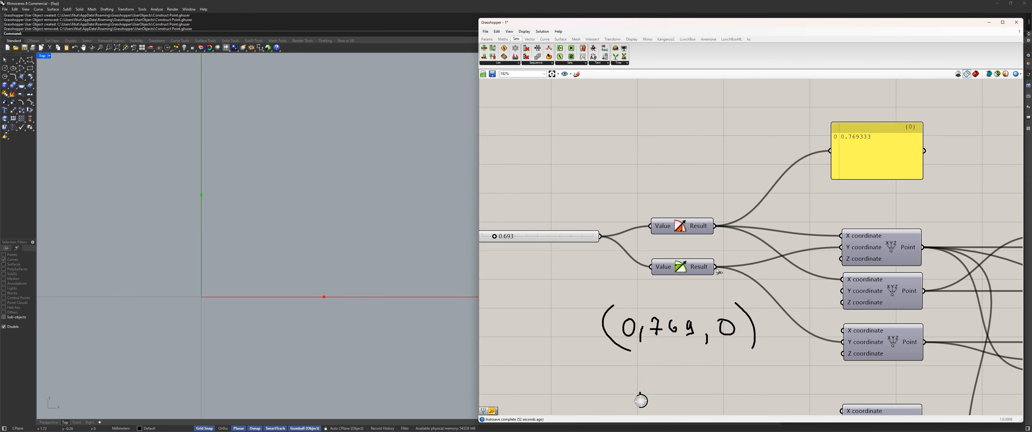
Step: Rewire the value panel to the sine result and sketch the coordinate pair (0, 0,638) below the first one
{"action": "left_click_drag", "start_coordinate": [716, 268], "coordinate": [835, 140]}
{"action": "right_click_drag", "start_coordinate": [703, 334], "coordinate": [654, 301]}
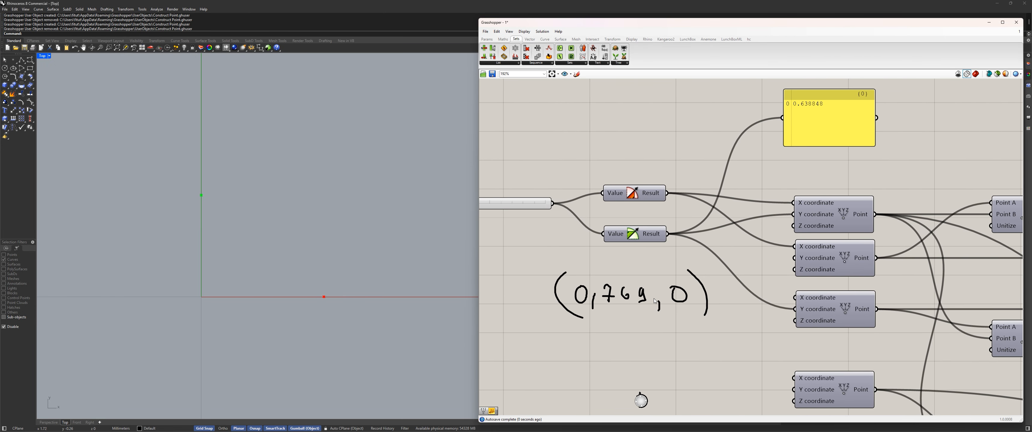
{"action": "left_click", "coordinate": [577, 74]}
{"action": "mouse_move", "coordinate": [565, 325]}
{"action": "left_mouse_down"}
{"action": "mouse_move", "coordinate": [560, 345]}
{"action": "mouse_move", "coordinate": [574, 361]}
{"action": "left_mouse_up"}
{"action": "mouse_move", "coordinate": [580, 333]}
{"action": "left_mouse_down"}
{"action": "mouse_move", "coordinate": [603, 357]}
{"action": "mouse_move", "coordinate": [628, 335]}
{"action": "mouse_move", "coordinate": [640, 353]}
{"action": "mouse_move", "coordinate": [670, 338]}
{"action": "mouse_move", "coordinate": [664, 356]}
{"action": "mouse_move", "coordinate": [687, 336]}
{"action": "mouse_move", "coordinate": [693, 372]}
{"action": "left_mouse_up"}
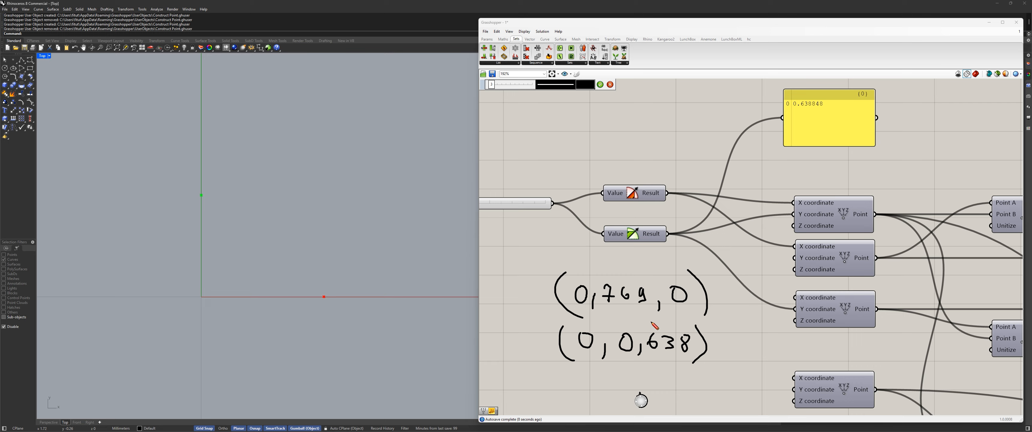
{"action": "left_click", "coordinate": [600, 85]}
Step: Move the value panel slightly closer to the cosine and sine components
{"action": "scroll", "coordinate": [545, 332], "scroll_direction": "down", "scroll_amount": 2}
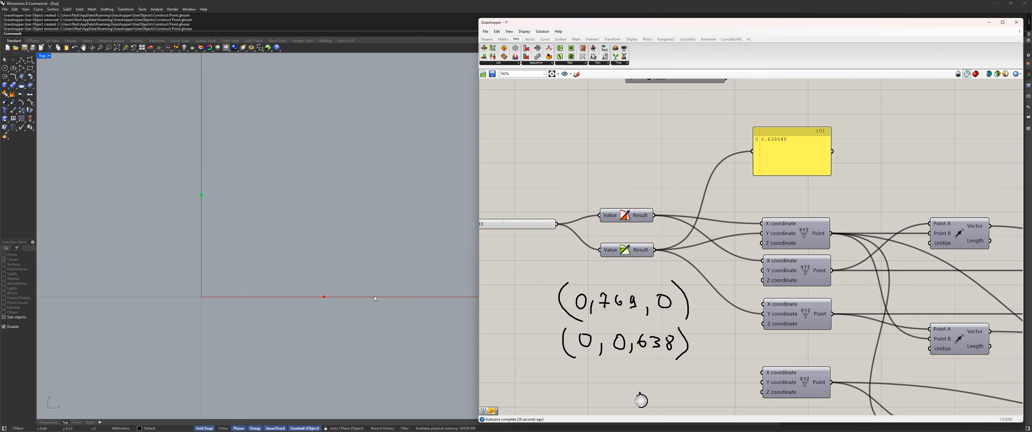
{"action": "right_click_drag", "start_coordinate": [535, 276], "coordinate": [608, 279]}
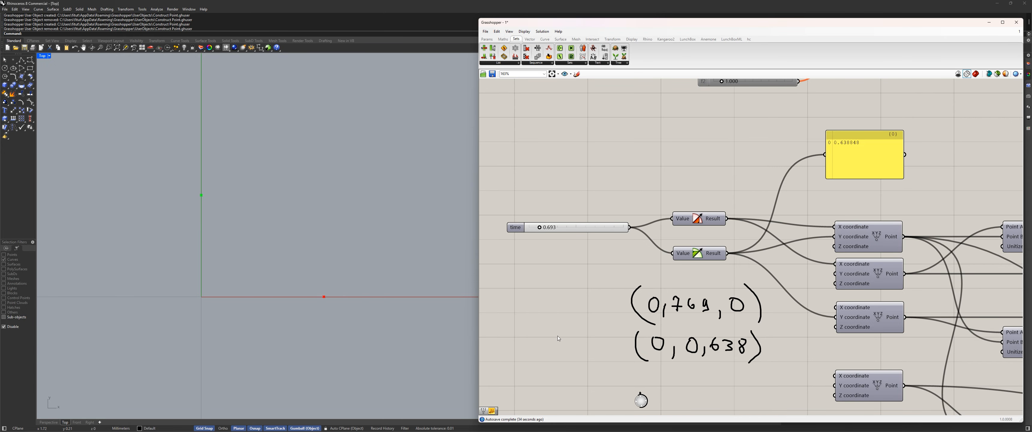
{"action": "left_click_drag", "start_coordinate": [868, 144], "coordinate": [846, 145]}
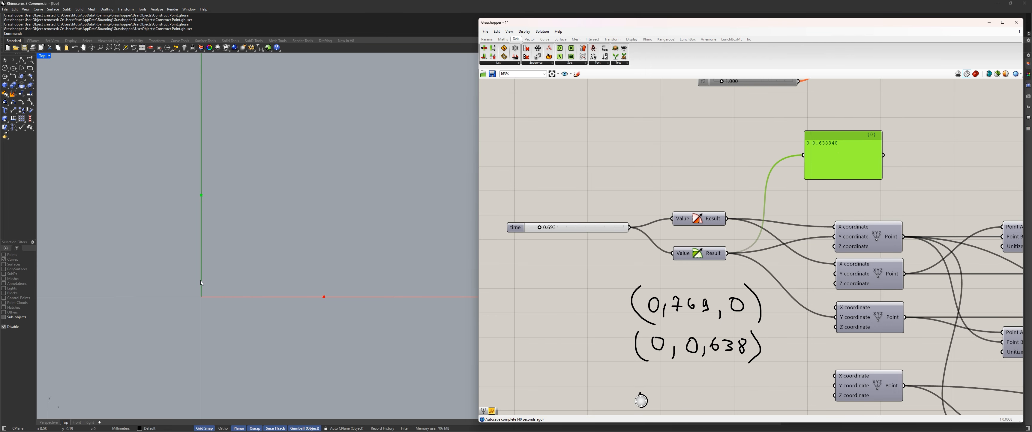
{"action": "right_click_drag", "start_coordinate": [677, 281], "coordinate": [766, 257]}
Step: Move both handwritten coordinate pairs into the empty space below the time slider
{"action": "left_click_drag", "start_coordinate": [764, 281], "coordinate": [608, 296]}
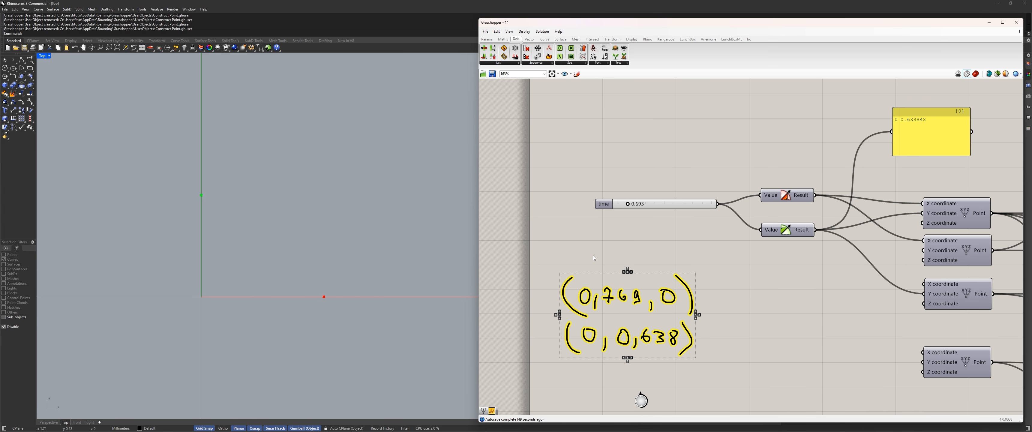
{"action": "left_click_drag", "start_coordinate": [548, 253], "coordinate": [736, 382]}
{"action": "left_click_drag", "start_coordinate": [664, 302], "coordinate": [629, 299]}
{"action": "left_click", "coordinate": [603, 251]}
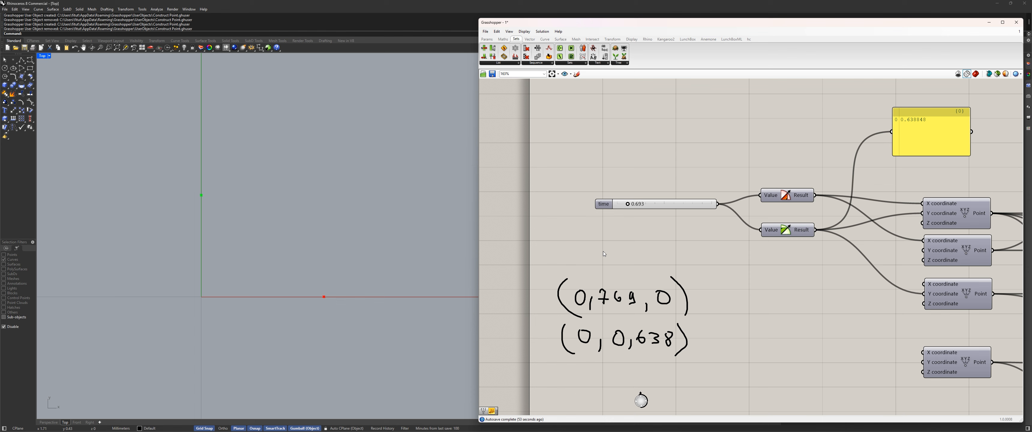
Step: Sketch two plus signs between the handwritten coordinate pairs, one for each coordinate
{"action": "mouse_move", "coordinate": [589, 259]}
{"action": "right_mouse_down"}
{"action": "mouse_move", "coordinate": [579, 247]}
{"action": "mouse_move", "coordinate": [634, 251]}
{"action": "right_mouse_up"}
{"action": "scroll", "coordinate": [649, 239], "scroll_direction": "up", "scroll_amount": 1}
{"action": "left_click", "coordinate": [577, 74]}
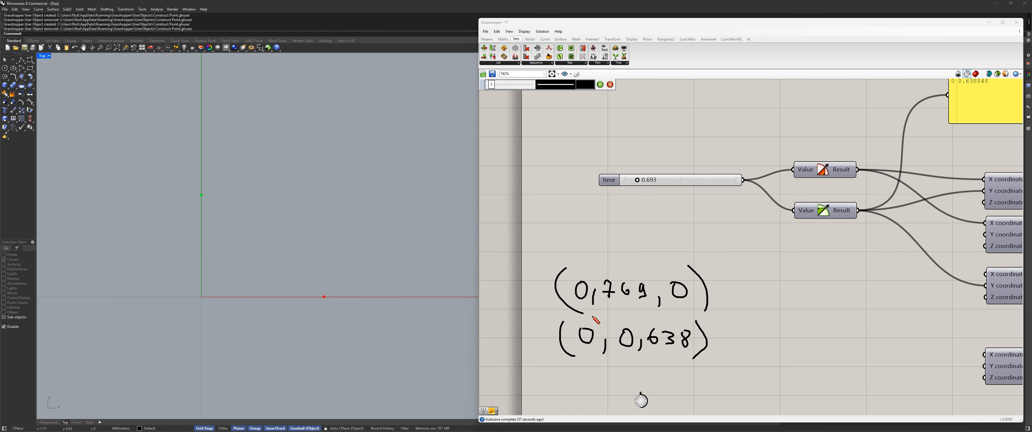
{"action": "left_click_drag", "start_coordinate": [602, 315], "coordinate": [674, 322]}
{"action": "left_click", "coordinate": [600, 84]}
Step: Sketch an equals sign just after the two stacked coordinate pairs
{"action": "right_click_drag", "start_coordinate": [689, 245], "coordinate": [634, 231]}
{"action": "left_click", "coordinate": [577, 74]}
{"action": "left_click_drag", "start_coordinate": [664, 284], "coordinate": [671, 283]}
{"action": "left_click_drag", "start_coordinate": [661, 297], "coordinate": [669, 297]}
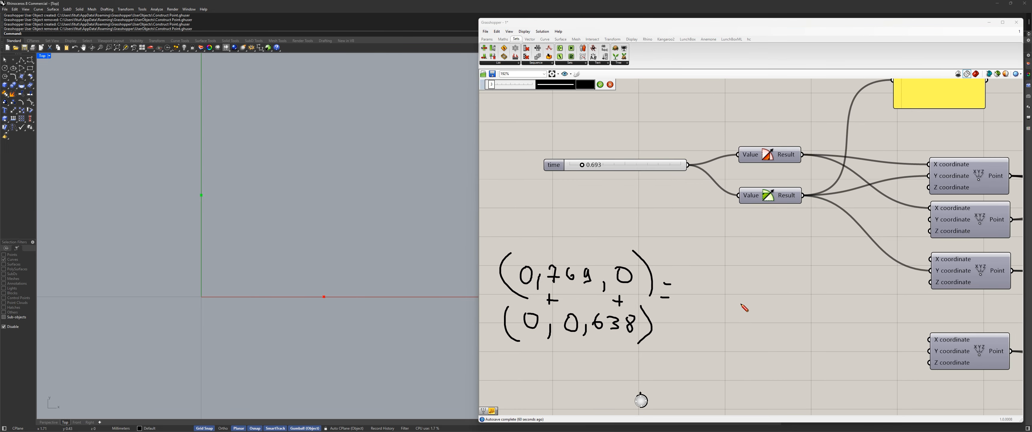
Step: Sketch the summed pair (0,769, 0,638) after the equals sign and underline it
{"action": "mouse_move", "coordinate": [698, 274]}
{"action": "left_mouse_down"}
{"action": "mouse_move", "coordinate": [690, 319]}
{"action": "mouse_move", "coordinate": [708, 296]}
{"action": "mouse_move", "coordinate": [724, 319]}
{"action": "left_mouse_up"}
{"action": "mouse_move", "coordinate": [738, 300]}
{"action": "left_mouse_down"}
{"action": "mouse_move", "coordinate": [751, 300]}
{"action": "mouse_move", "coordinate": [747, 318]}
{"action": "left_mouse_up"}
{"action": "mouse_move", "coordinate": [767, 297]}
{"action": "left_mouse_down"}
{"action": "mouse_move", "coordinate": [763, 319]}
{"action": "mouse_move", "coordinate": [762, 311]}
{"action": "left_mouse_up"}
{"action": "left_click_drag", "start_coordinate": [777, 298], "coordinate": [785, 317]}
{"action": "left_click_drag", "start_coordinate": [799, 320], "coordinate": [795, 327]}
{"action": "left_click_drag", "start_coordinate": [819, 301], "coordinate": [822, 328]}
{"action": "left_click_drag", "start_coordinate": [835, 301], "coordinate": [840, 316]}
{"action": "mouse_move", "coordinate": [848, 304]}
{"action": "left_mouse_down"}
{"action": "mouse_move", "coordinate": [851, 316]}
{"action": "mouse_move", "coordinate": [873, 309]}
{"action": "left_mouse_up"}
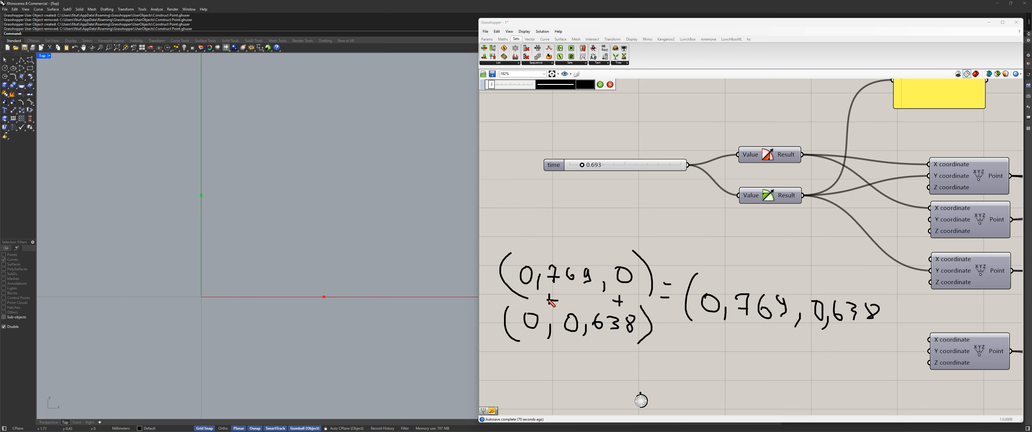
{"action": "mouse_move", "coordinate": [866, 269]}
{"action": "left_mouse_down"}
{"action": "mouse_move", "coordinate": [903, 318]}
{"action": "mouse_move", "coordinate": [888, 352]}
{"action": "left_mouse_up"}
{"action": "left_click_drag", "start_coordinate": [697, 338], "coordinate": [889, 338]}
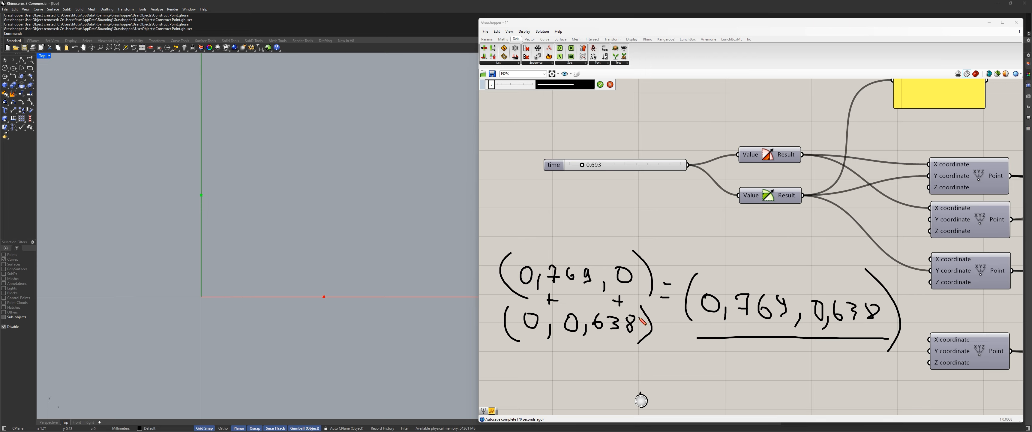
{"action": "left_click", "coordinate": [601, 84]}
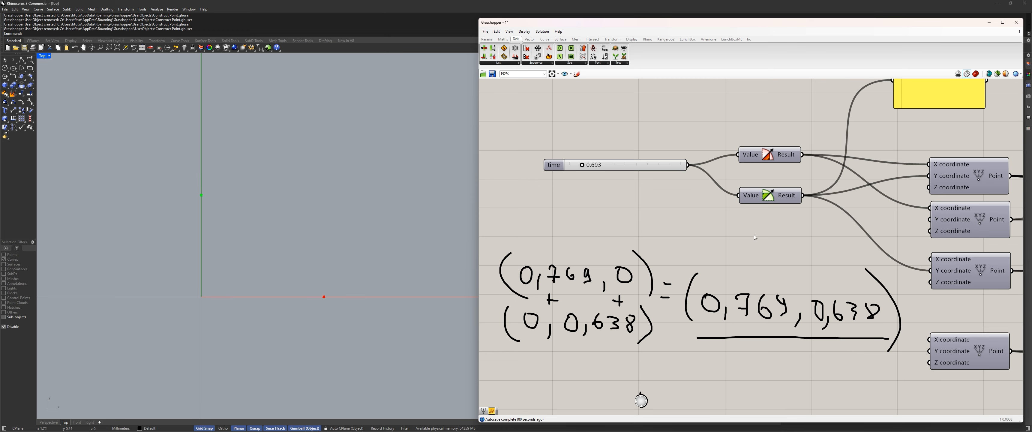
Step: Turn on the preview of the lowest vector display component
{"action": "scroll", "coordinate": [757, 231], "scroll_direction": "down", "scroll_amount": 3}
{"action": "right_click_drag", "start_coordinate": [901, 249], "coordinate": [512, 239]}
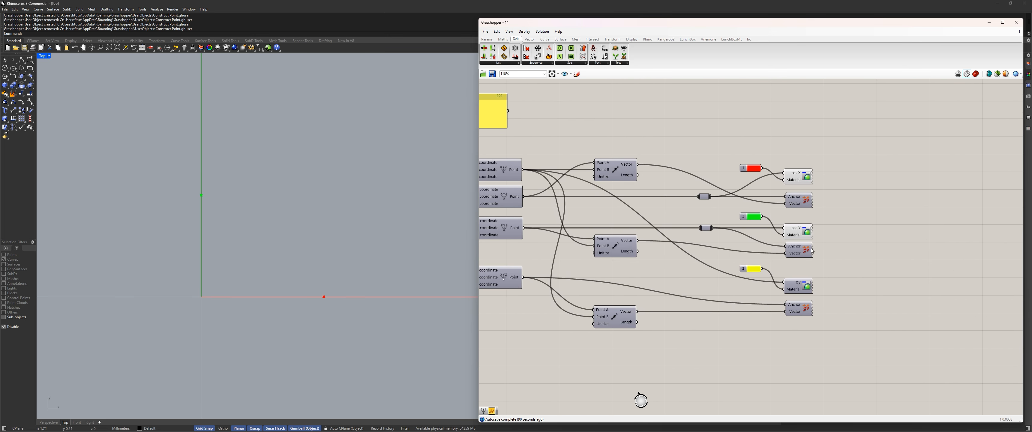
{"action": "left_click", "coordinate": [801, 306]}
{"action": "key", "text": "ctrl+q"}
{"action": "left_click", "coordinate": [719, 361]}
{"action": "right_click_drag", "start_coordinate": [705, 355], "coordinate": [929, 337]}
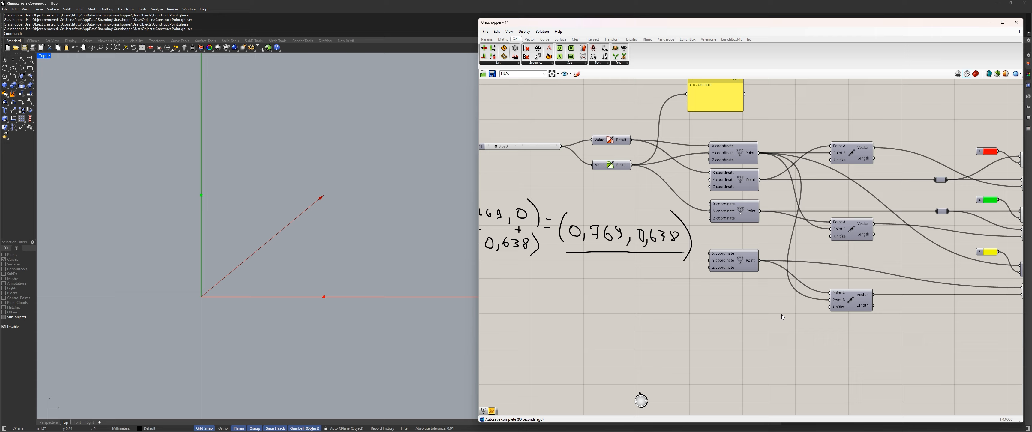
Step: Turn on the preview of the yellow x,y point display
{"action": "right_click_drag", "start_coordinate": [791, 316], "coordinate": [704, 312]}
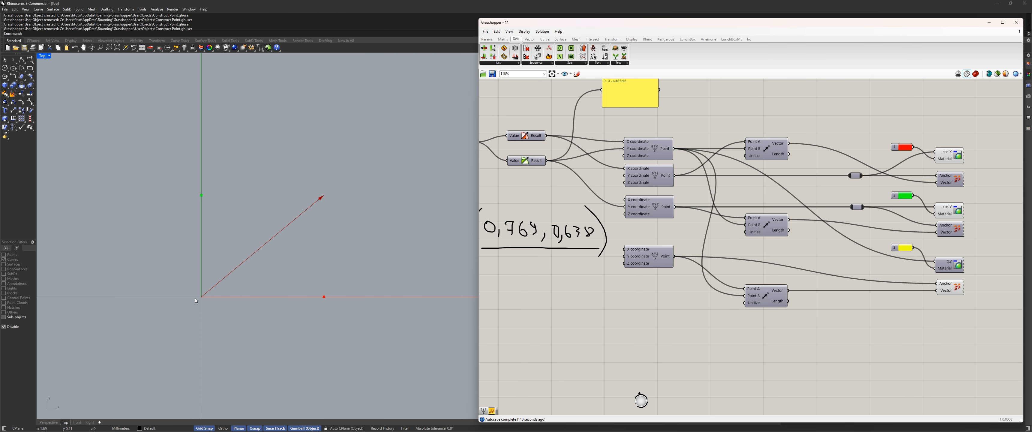
{"action": "right_click_drag", "start_coordinate": [624, 245], "coordinate": [746, 271]}
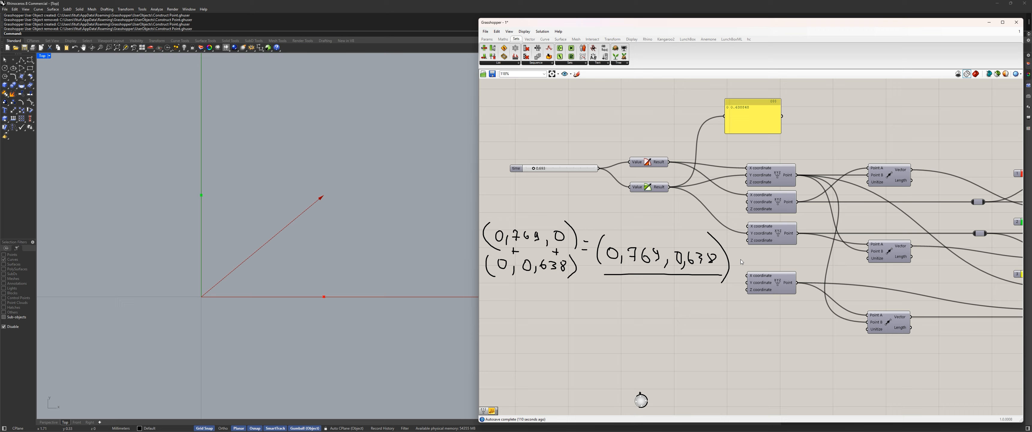
{"action": "scroll", "coordinate": [783, 316], "scroll_direction": "down", "scroll_amount": 3}
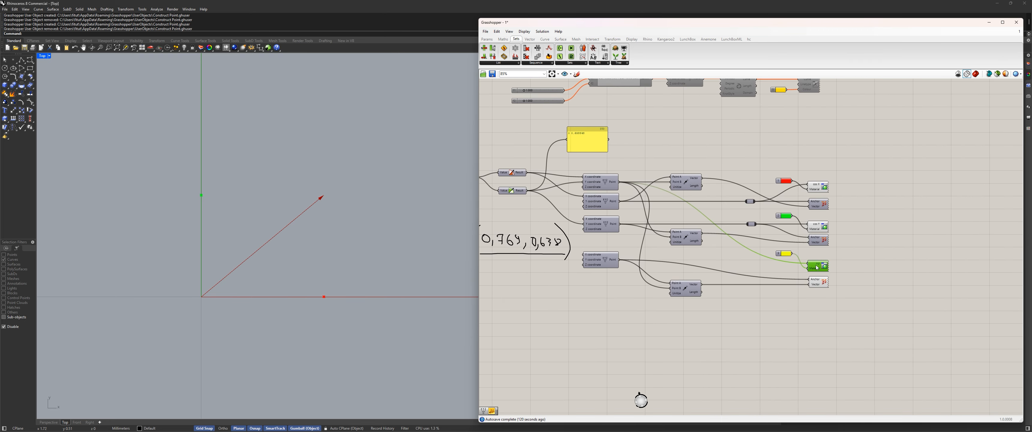
{"action": "scroll", "coordinate": [916, 284], "scroll_direction": "up", "scroll_amount": 3}
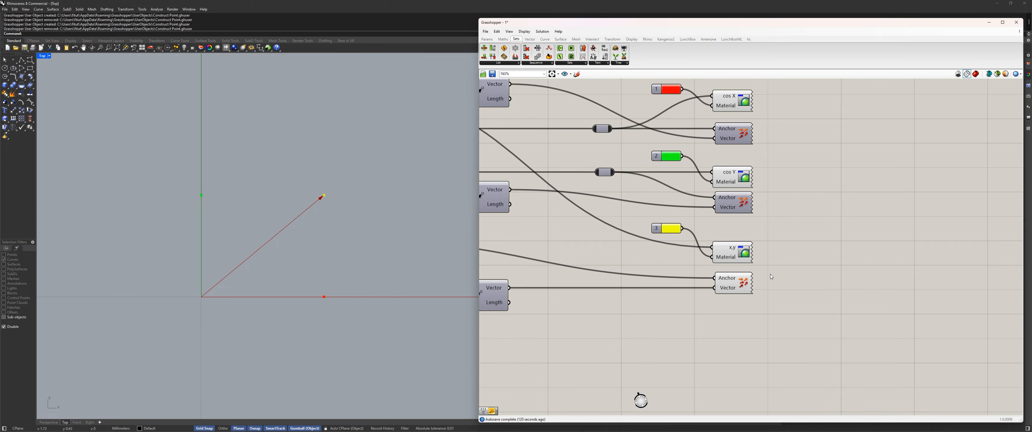
Step: Switch the lowest vector display's preview off to isolate the x,y point, and switch it back on
{"action": "left_click_drag", "start_coordinate": [793, 266], "coordinate": [719, 290]}
{"action": "key", "text": "ctrl+q"}
{"action": "left_click", "coordinate": [680, 316]}
{"action": "right_click_drag", "start_coordinate": [800, 270], "coordinate": [905, 286]}
{"action": "left_click", "coordinate": [831, 266]}
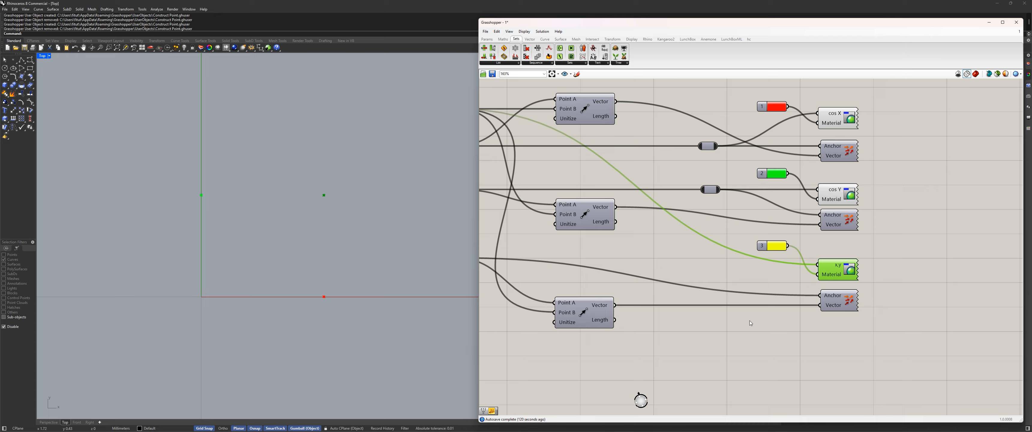
{"action": "left_click", "coordinate": [751, 322]}
{"action": "left_click", "coordinate": [840, 308]}
{"action": "key", "text": "ctrl+q"}
{"action": "left_click", "coordinate": [820, 359]}
Step: Examine the earlier handwritten notes on f''(t) = -f(t), the cos and sin table, and the position graphs
{"action": "scroll", "coordinate": [821, 359], "scroll_direction": "down", "scroll_amount": 5}
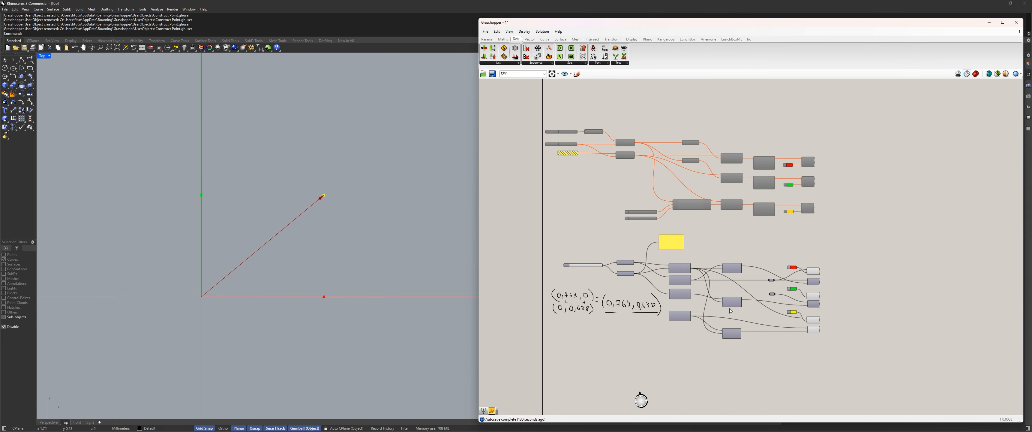
{"action": "scroll", "coordinate": [708, 259], "scroll_direction": "up", "scroll_amount": 3}
{"action": "right_click_drag", "start_coordinate": [686, 203], "coordinate": [777, 227]}
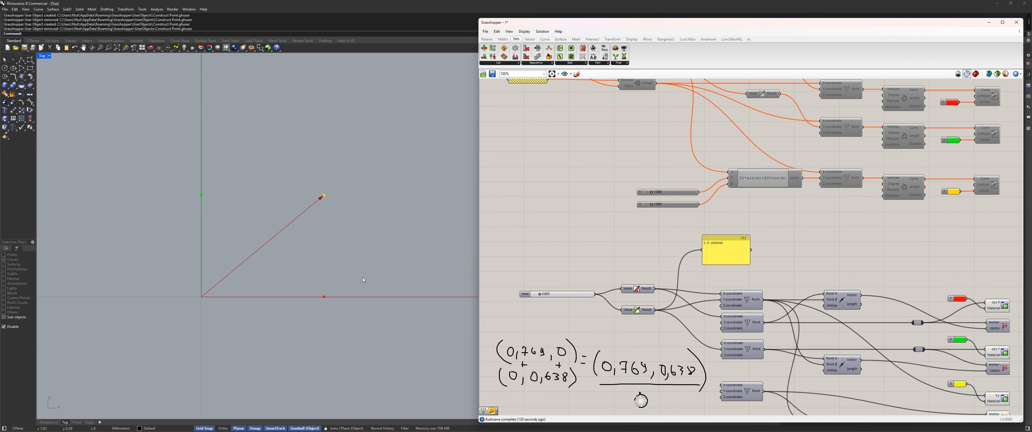
{"action": "scroll", "coordinate": [677, 252], "scroll_direction": "down", "scroll_amount": 4}
{"action": "right_click_drag", "start_coordinate": [681, 240], "coordinate": [647, 371]}
{"action": "right_click_drag", "start_coordinate": [697, 145], "coordinate": [638, 298]}
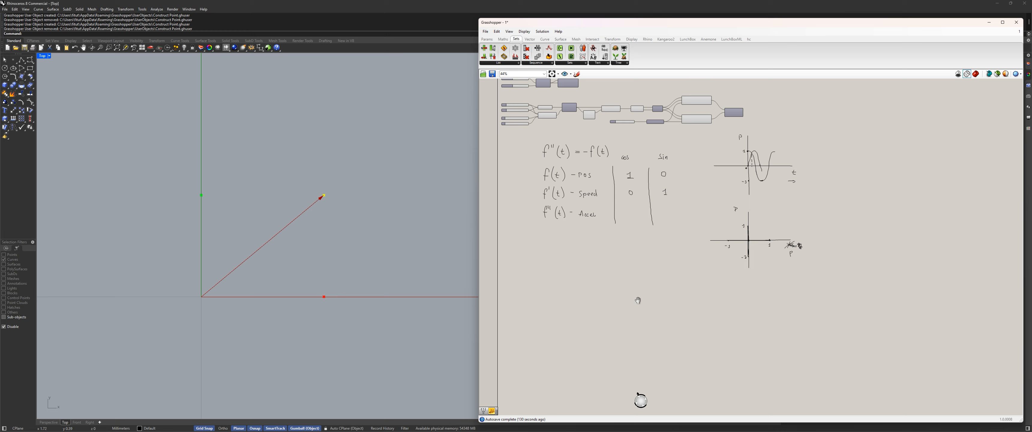
{"action": "scroll", "coordinate": [626, 168], "scroll_direction": "up", "scroll_amount": 2}
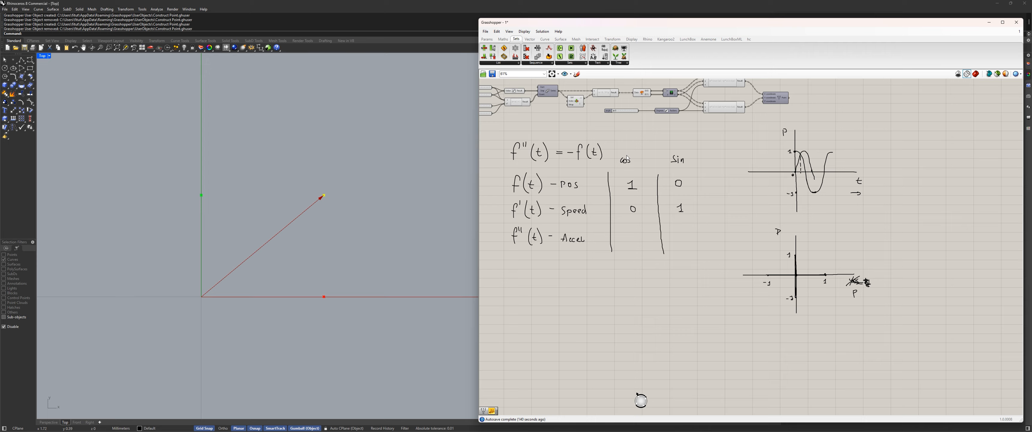
Step: Set the time slider feeding the cosine and sine components to 1.050
{"action": "scroll", "coordinate": [690, 188], "scroll_direction": "down", "scroll_amount": 5}
{"action": "right_click_drag", "start_coordinate": [681, 340], "coordinate": [669, 142]}
{"action": "scroll", "coordinate": [649, 216], "scroll_direction": "up", "scroll_amount": 3}
{"action": "right_click_drag", "start_coordinate": [672, 327], "coordinate": [669, 381]}
{"action": "scroll", "coordinate": [638, 224], "scroll_direction": "down", "scroll_amount": 3}
{"action": "scroll", "coordinate": [313, 265], "scroll_direction": "up", "scroll_amount": 3}
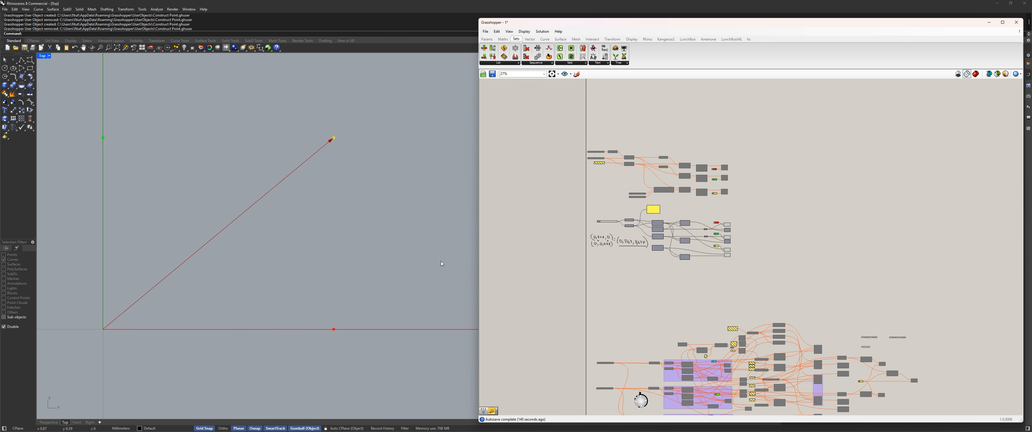
{"action": "right_click_drag", "start_coordinate": [605, 223], "coordinate": [677, 255]}
{"action": "scroll", "coordinate": [677, 255], "scroll_direction": "up", "scroll_amount": 10}
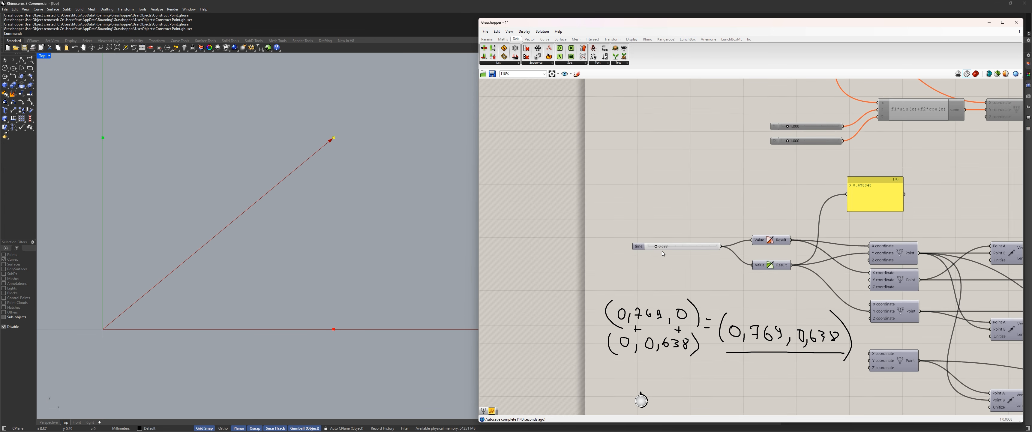
{"action": "mouse_move", "coordinate": [654, 247]}
{"action": "left_mouse_down"}
{"action": "mouse_move", "coordinate": [642, 248]}
{"action": "mouse_move", "coordinate": [664, 249]}
{"action": "left_mouse_up"}
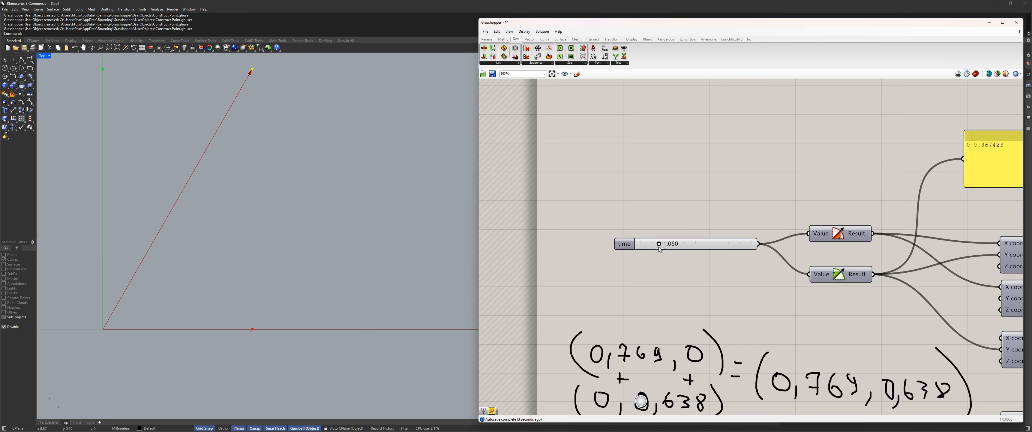
Step: Examine the previewed vector against the handwritten cos and sin table and the position graphs
{"action": "scroll", "coordinate": [625, 240], "scroll_direction": "down", "scroll_amount": 5}
{"action": "scroll", "coordinate": [290, 229], "scroll_direction": "down", "scroll_amount": 8}
{"action": "right_click_drag", "start_coordinate": [291, 226], "coordinate": [273, 257]}
{"action": "scroll", "coordinate": [753, 240], "scroll_direction": "down", "scroll_amount": 5}
{"action": "right_click_drag", "start_coordinate": [781, 169], "coordinate": [553, 310]}
{"action": "scroll", "coordinate": [614, 161], "scroll_direction": "up", "scroll_amount": 1}
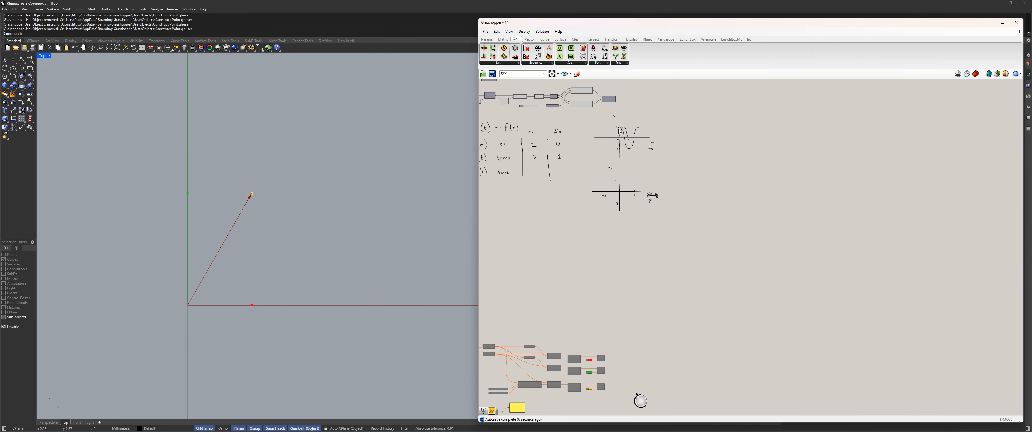
{"action": "right_click_drag", "start_coordinate": [557, 297], "coordinate": [790, 184]}
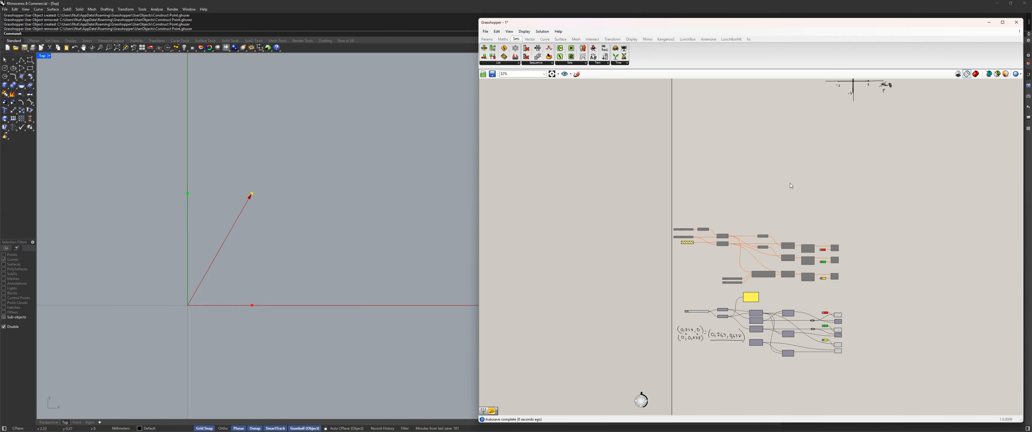
{"action": "scroll", "coordinate": [679, 235], "scroll_direction": "down", "scroll_amount": 2}
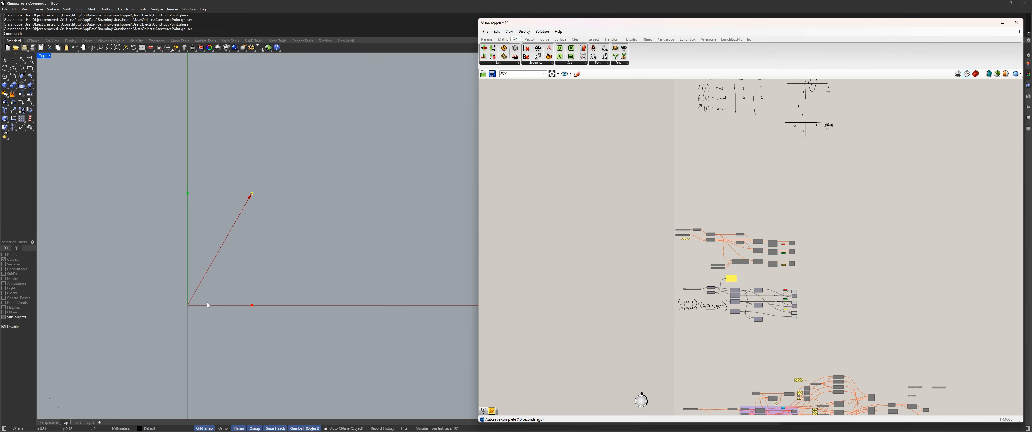
Step: Set the time slider to 1.123
{"action": "scroll", "coordinate": [698, 302], "scroll_direction": "up", "scroll_amount": 8}
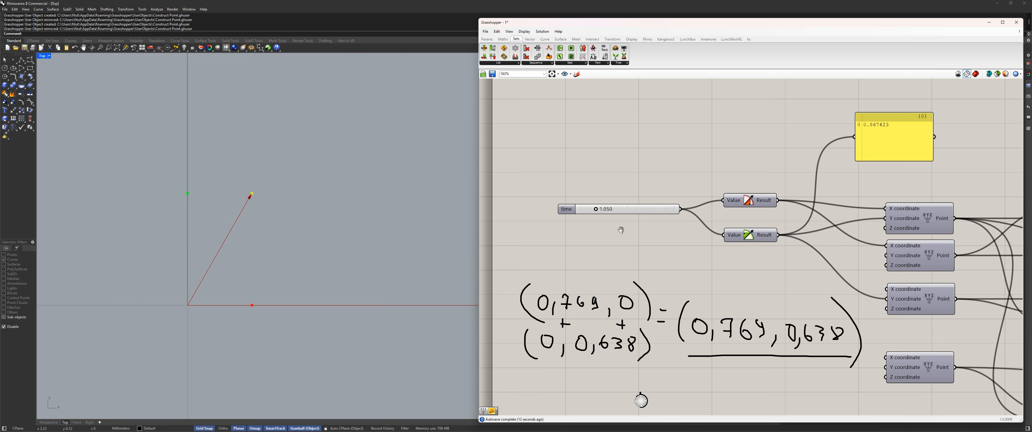
{"action": "scroll", "coordinate": [620, 229], "scroll_direction": "up", "scroll_amount": 2}
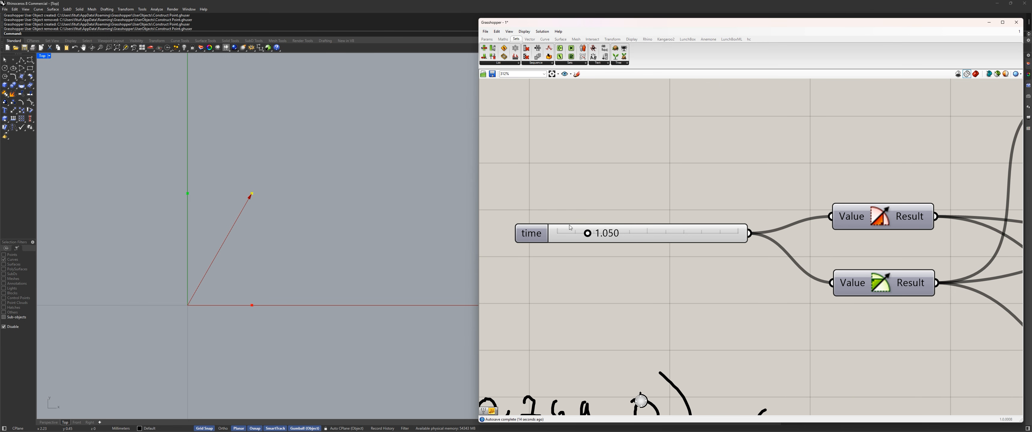
{"action": "mouse_move", "coordinate": [588, 233]}
{"action": "left_mouse_down"}
{"action": "mouse_move", "coordinate": [564, 234]}
{"action": "mouse_move", "coordinate": [589, 236]}
{"action": "left_mouse_up"}
{"action": "scroll", "coordinate": [554, 197], "scroll_direction": "down", "scroll_amount": 3}
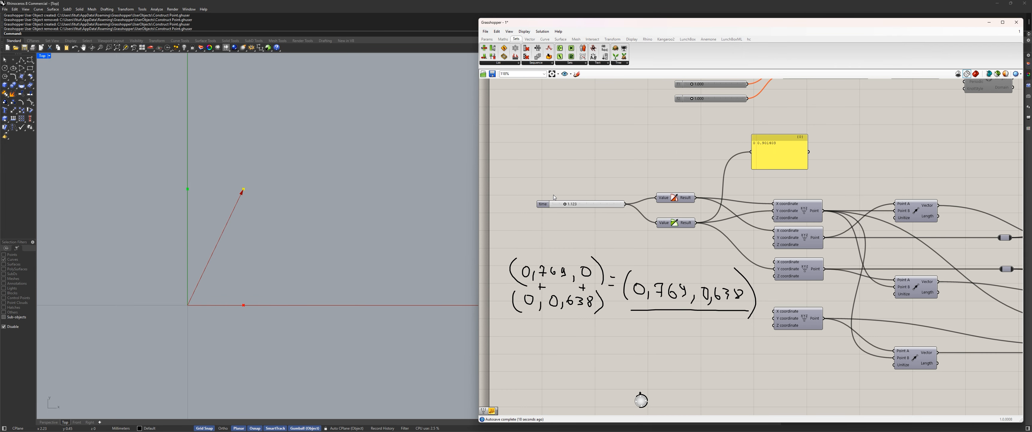
Step: Sweep the time slider back and forth to rotate the combined vector, ending at 2.257
{"action": "right_click_drag", "start_coordinate": [706, 298], "coordinate": [734, 228]}
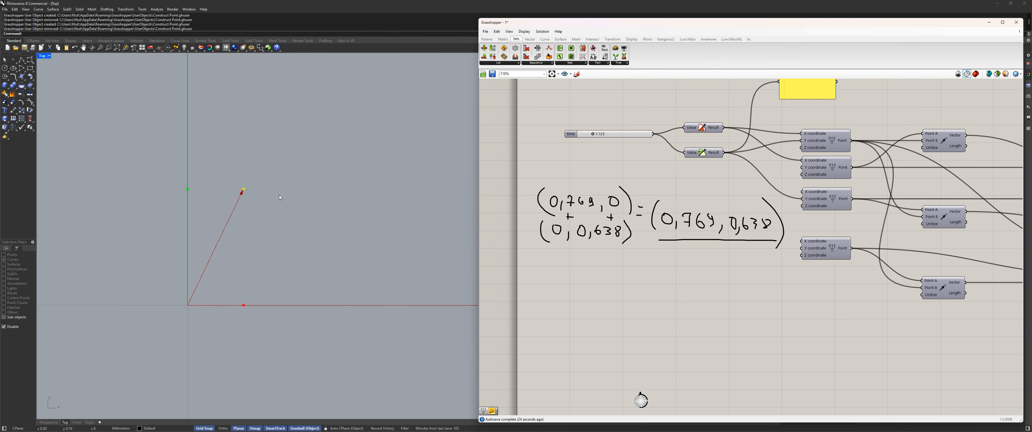
{"action": "right_click_drag", "start_coordinate": [562, 183], "coordinate": [559, 227]}
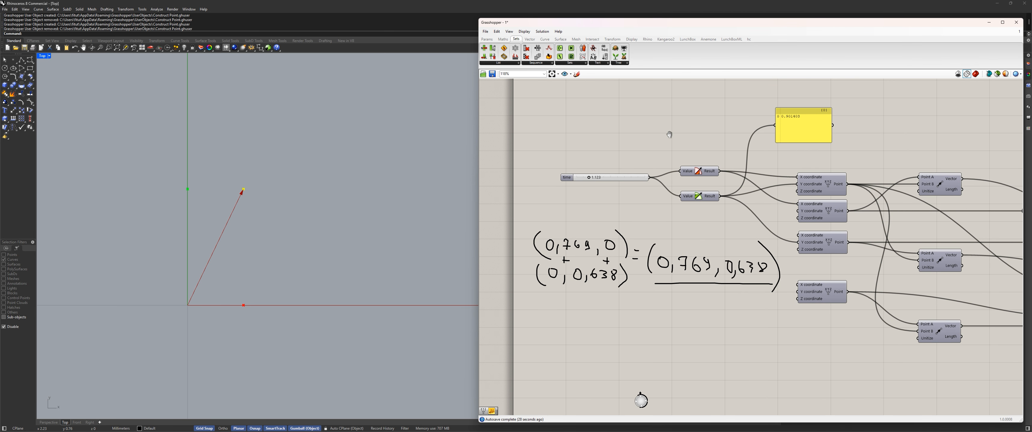
{"action": "right_click_drag", "start_coordinate": [668, 134], "coordinate": [615, 317]}
{"action": "left_click_drag", "start_coordinate": [589, 323], "coordinate": [626, 323]}
{"action": "left_click_drag", "start_coordinate": [630, 322], "coordinate": [604, 311]}
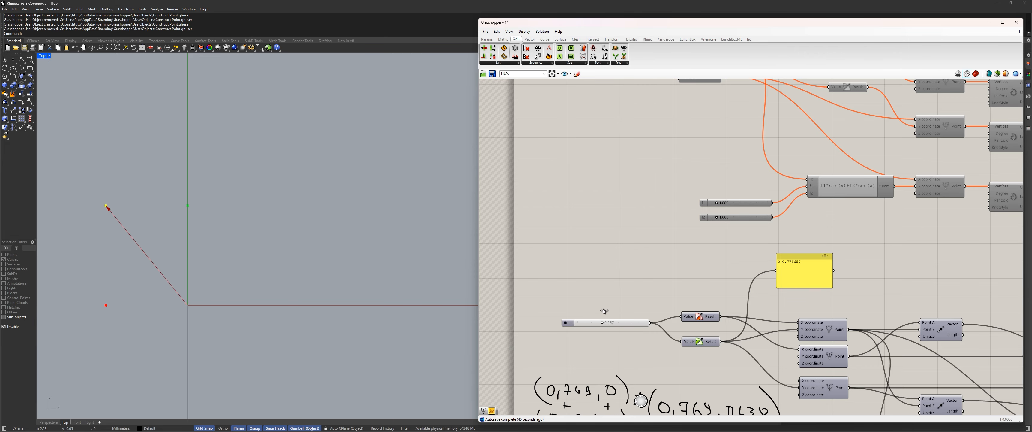
Step: Set the time slider to 2.873 to turn the combined vector further around the origin
{"action": "scroll", "coordinate": [340, 286], "scroll_direction": "down", "scroll_amount": 6}
{"action": "right_click_drag", "start_coordinate": [305, 286], "coordinate": [374, 253]}
{"action": "left_click_drag", "start_coordinate": [603, 325], "coordinate": [565, 319]}
{"action": "scroll", "coordinate": [657, 328], "scroll_direction": "up", "scroll_amount": 3}
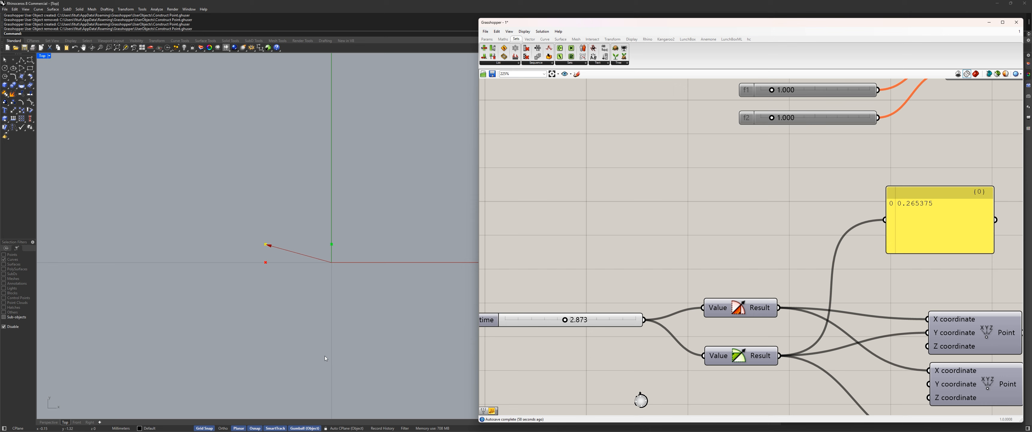
Step: Sweep the time slider down and up again, ending at 2.512, with the resulting vector in view
{"action": "left_click_drag", "start_coordinate": [565, 320], "coordinate": [537, 321]}
{"action": "mouse_move", "coordinate": [543, 320]}
{"action": "left_mouse_down"}
{"action": "mouse_move", "coordinate": [505, 320]}
{"action": "mouse_move", "coordinate": [637, 320]}
{"action": "mouse_move", "coordinate": [546, 321]}
{"action": "mouse_move", "coordinate": [557, 320]}
{"action": "left_mouse_up"}
{"action": "scroll", "coordinate": [681, 220], "scroll_direction": "down", "scroll_amount": 5}
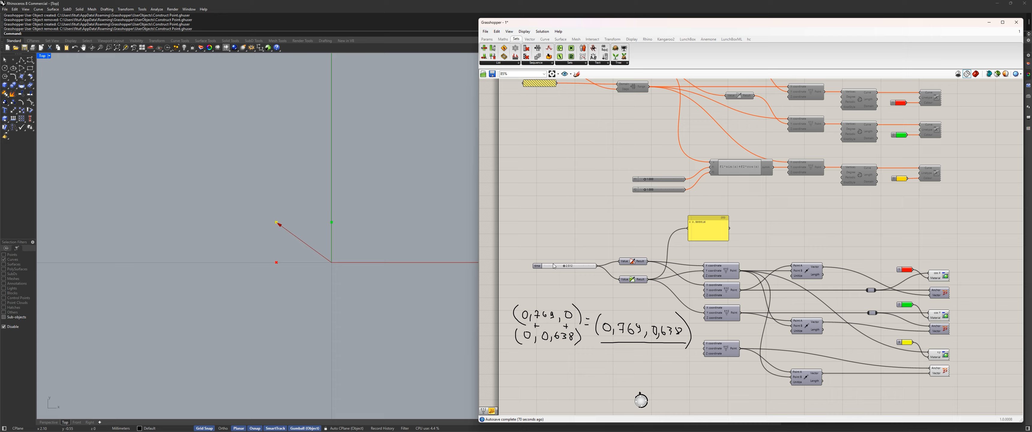
{"action": "scroll", "coordinate": [358, 242], "scroll_direction": "up", "scroll_amount": 2}
{"action": "right_click_drag", "start_coordinate": [358, 240], "coordinate": [297, 250]}
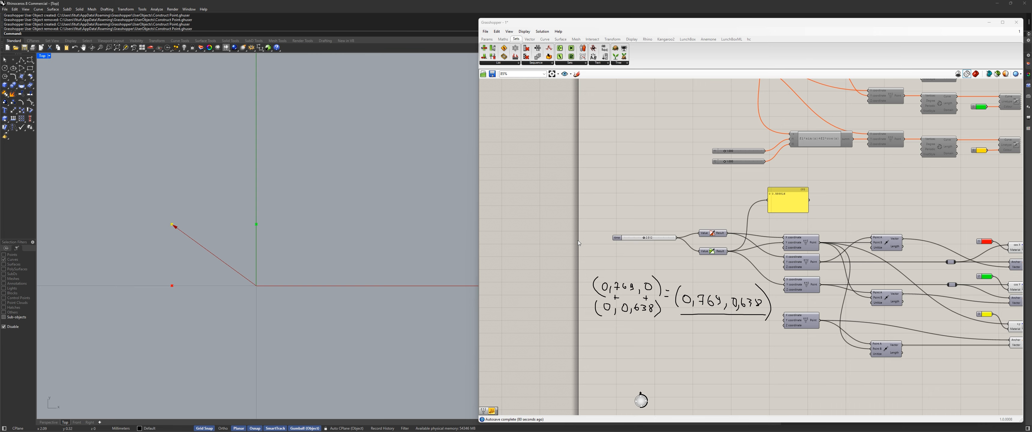
{"action": "scroll", "coordinate": [725, 245], "scroll_direction": "up", "scroll_amount": 3}
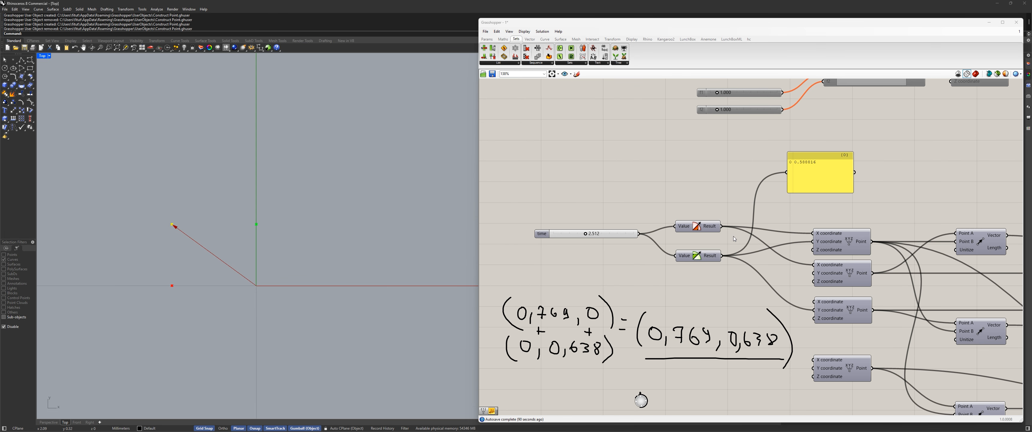
Step: Single out the cosine and sine components and examine the matching curves in the handwritten position-time graph
{"action": "left_click", "coordinate": [699, 226]}
{"action": "left_click", "coordinate": [705, 257]}
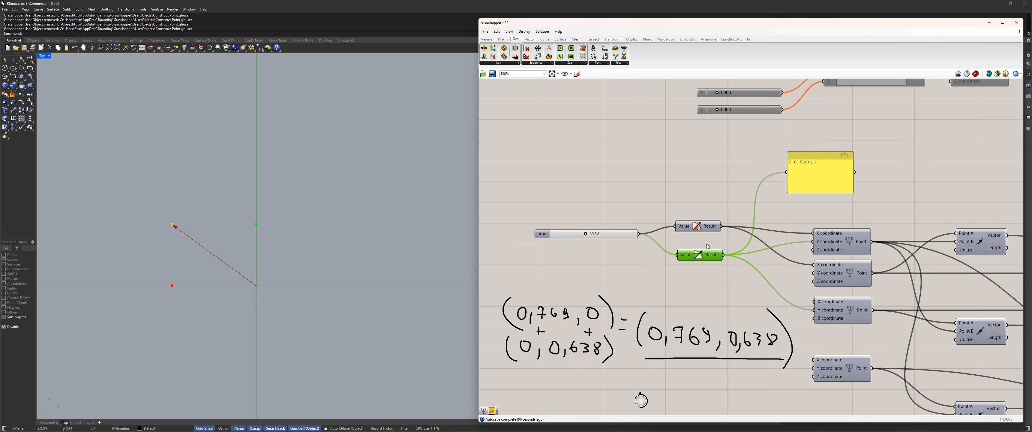
{"action": "scroll", "coordinate": [721, 232], "scroll_direction": "down", "scroll_amount": 3}
{"action": "scroll", "coordinate": [723, 224], "scroll_direction": "down", "scroll_amount": 3}
{"action": "right_click_drag", "start_coordinate": [723, 224], "coordinate": [666, 321]}
{"action": "right_click_drag", "start_coordinate": [778, 108], "coordinate": [677, 241]}
{"action": "scroll", "coordinate": [680, 206], "scroll_direction": "up", "scroll_amount": 7}
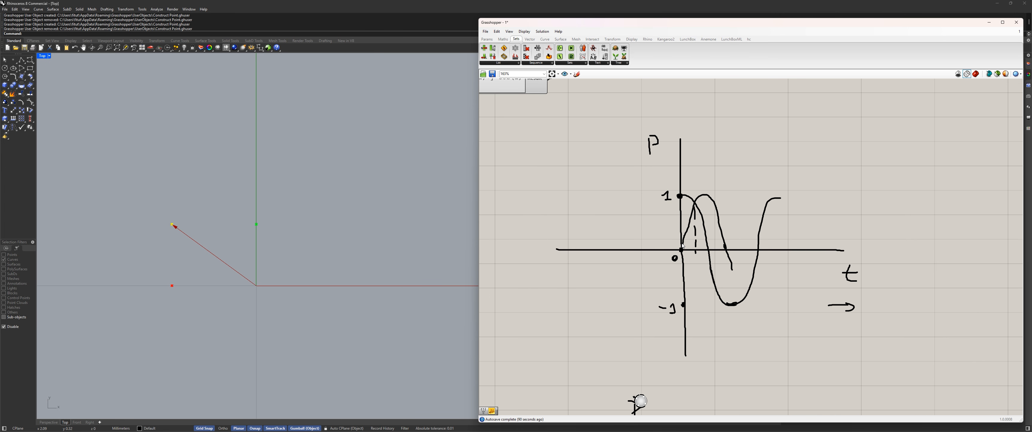
{"action": "scroll", "coordinate": [679, 243], "scroll_direction": "down", "scroll_amount": 9}
{"action": "mouse_move", "coordinate": [614, 336]}
{"action": "right_mouse_down"}
{"action": "mouse_move", "coordinate": [788, 134]}
{"action": "mouse_move", "coordinate": [603, 215]}
{"action": "right_mouse_up"}
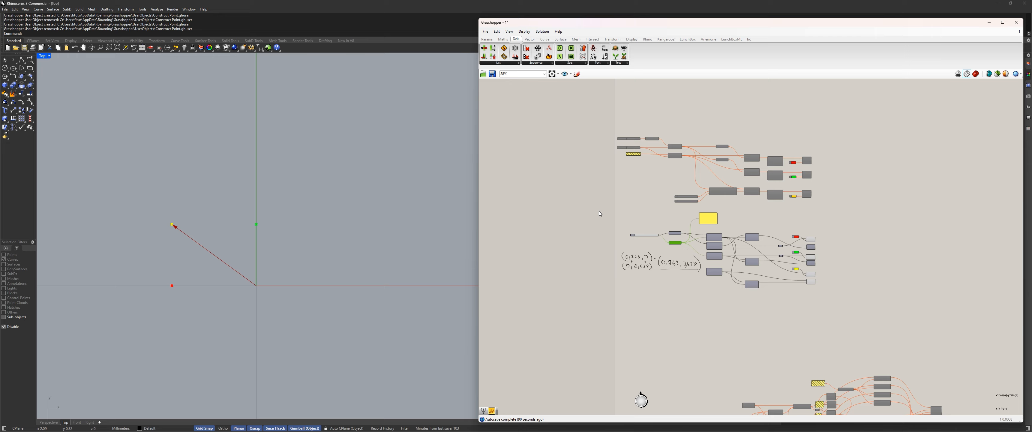
{"action": "scroll", "coordinate": [631, 218], "scroll_direction": "up", "scroll_amount": 3}
{"action": "scroll", "coordinate": [638, 265], "scroll_direction": "up", "scroll_amount": 3}
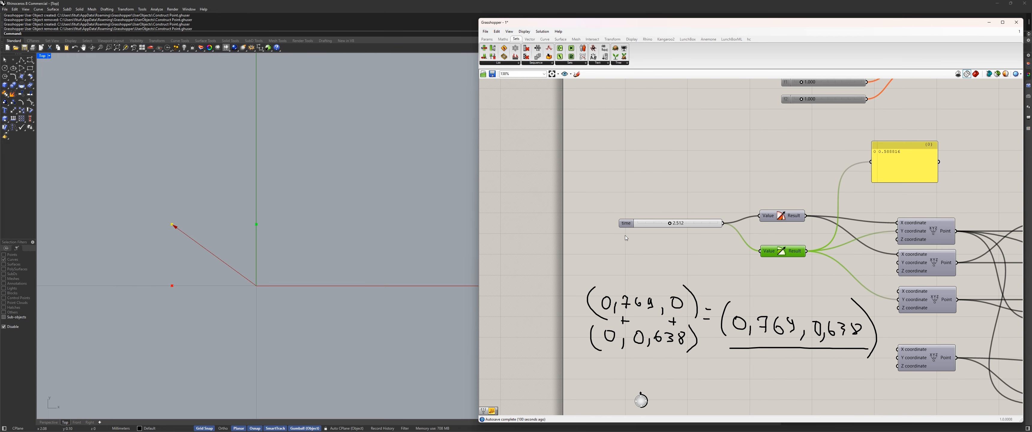
Step: Set the time slider to 0.631
{"action": "left_click", "coordinate": [664, 220]}
{"action": "left_click_drag", "start_coordinate": [664, 219], "coordinate": [635, 222]}
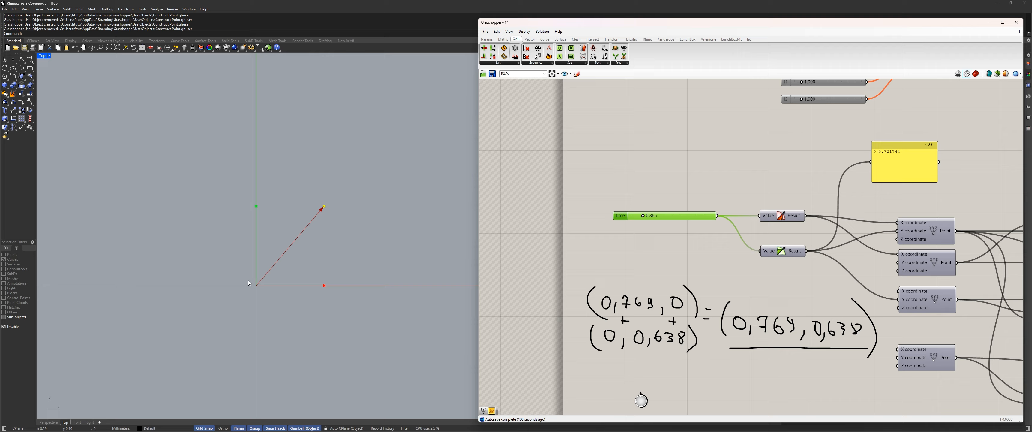
{"action": "mouse_move", "coordinate": [644, 219]}
{"action": "left_mouse_down"}
{"action": "mouse_move", "coordinate": [711, 219]}
{"action": "mouse_move", "coordinate": [631, 222]}
{"action": "mouse_move", "coordinate": [647, 220]}
{"action": "mouse_move", "coordinate": [640, 217]}
{"action": "left_mouse_up"}
{"action": "scroll", "coordinate": [624, 234], "scroll_direction": "down", "scroll_amount": 5}
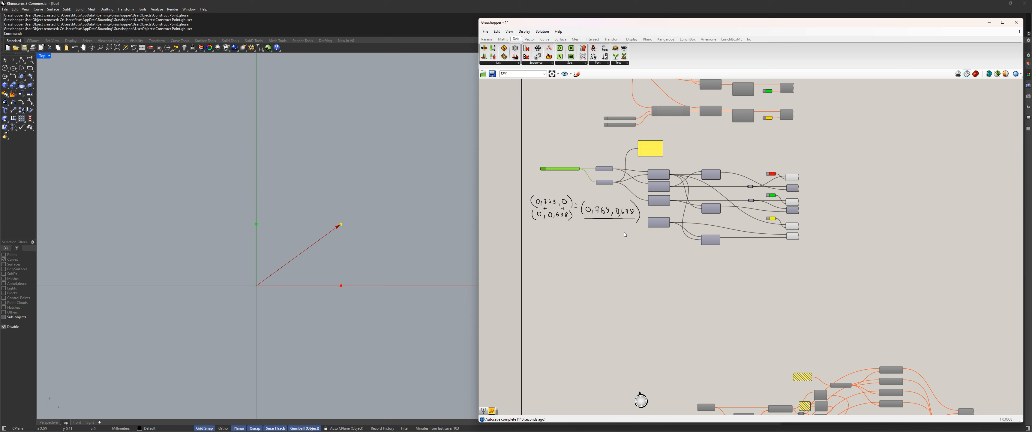
{"action": "scroll", "coordinate": [625, 234], "scroll_direction": "up", "scroll_amount": 5}
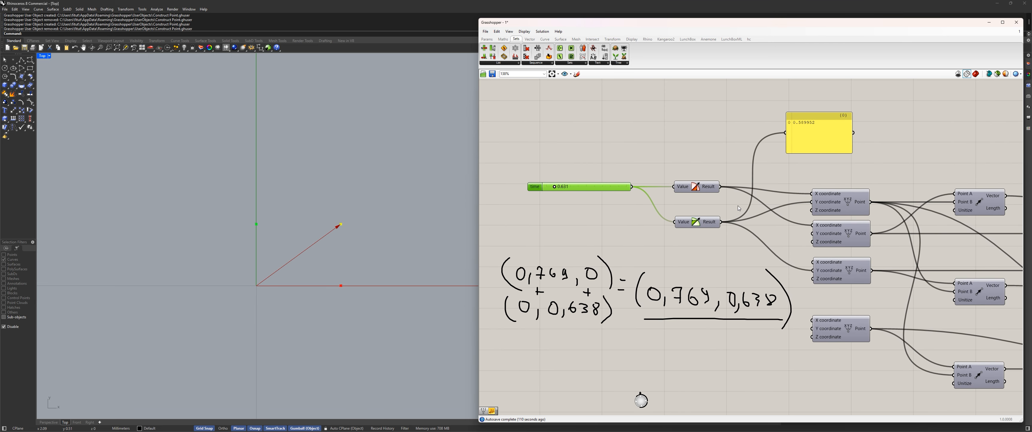
Step: Examine the handwritten position notes and the f1*sin(x)+f2*cos(x) expression with its two factor sliders
{"action": "scroll", "coordinate": [653, 185], "scroll_direction": "down", "scroll_amount": 7}
{"action": "right_click_drag", "start_coordinate": [653, 185], "coordinate": [664, 331]}
{"action": "right_click_drag", "start_coordinate": [706, 129], "coordinate": [688, 205]}
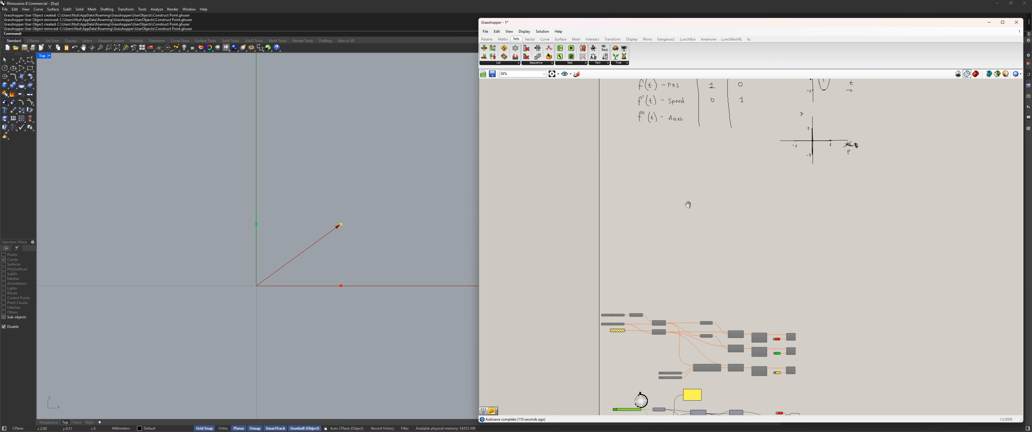
{"action": "scroll", "coordinate": [688, 205], "scroll_direction": "up", "scroll_amount": 11}
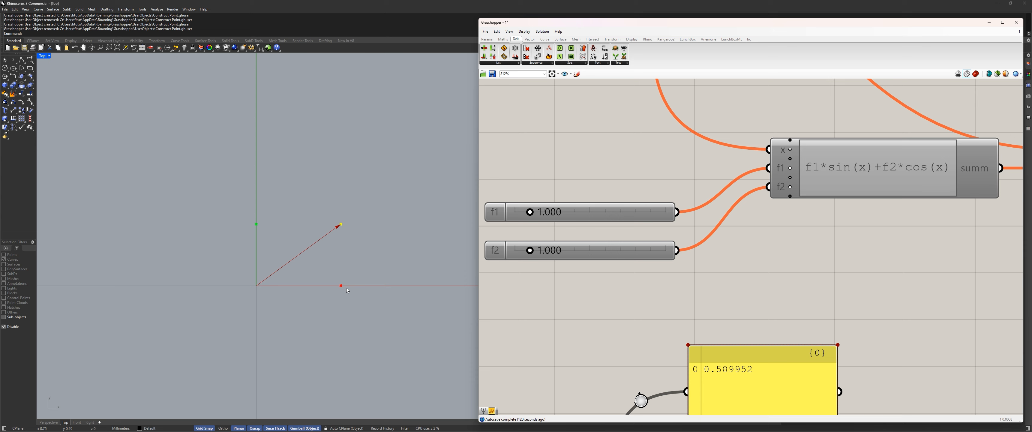
{"action": "scroll", "coordinate": [698, 172], "scroll_direction": "down", "scroll_amount": 13}
{"action": "mouse_move", "coordinate": [658, 259]}
{"action": "right_mouse_down"}
{"action": "mouse_move", "coordinate": [632, 228]}
{"action": "mouse_move", "coordinate": [655, 229]}
{"action": "mouse_move", "coordinate": [656, 257]}
{"action": "right_mouse_up"}
Step: Handwrite the formula x² + y² = R² in the empty canvas area below the coordinate sum
{"action": "scroll", "coordinate": [637, 225], "scroll_direction": "up", "scroll_amount": 7}
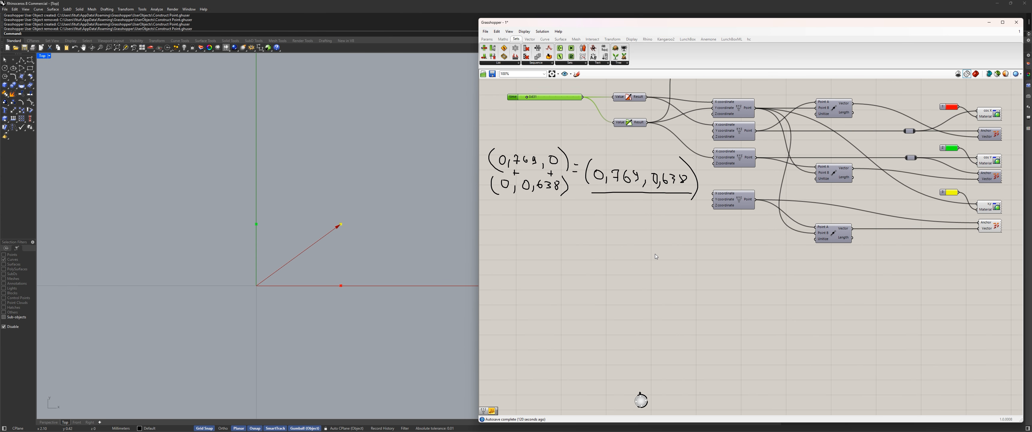
{"action": "left_click", "coordinate": [575, 73]}
{"action": "scroll", "coordinate": [636, 276], "scroll_direction": "up", "scroll_amount": 2}
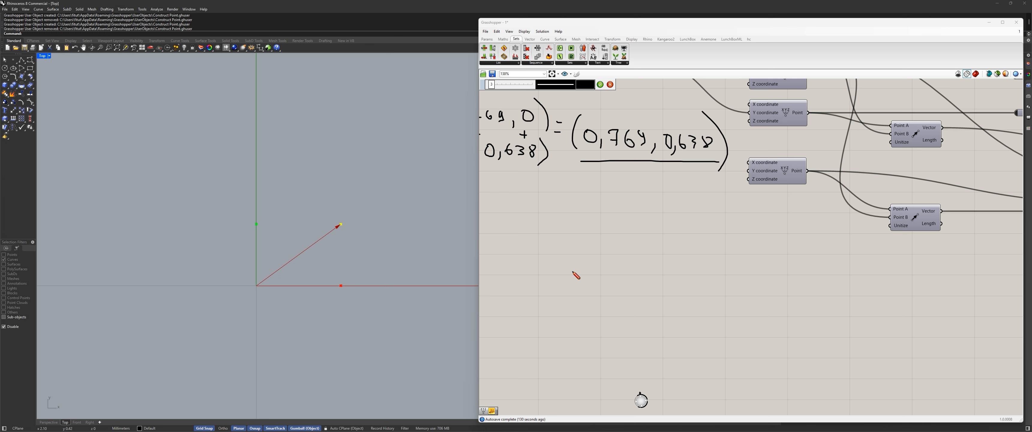
{"action": "mouse_move", "coordinate": [602, 261]}
{"action": "left_mouse_down"}
{"action": "mouse_move", "coordinate": [612, 274]}
{"action": "mouse_move", "coordinate": [598, 277]}
{"action": "mouse_move", "coordinate": [627, 259]}
{"action": "mouse_move", "coordinate": [649, 267]}
{"action": "mouse_move", "coordinate": [643, 274]}
{"action": "mouse_move", "coordinate": [663, 271]}
{"action": "left_mouse_up"}
{"action": "mouse_move", "coordinate": [668, 260]}
{"action": "left_mouse_down"}
{"action": "mouse_move", "coordinate": [662, 279]}
{"action": "mouse_move", "coordinate": [678, 256]}
{"action": "mouse_move", "coordinate": [700, 270]}
{"action": "left_mouse_up"}
{"action": "mouse_move", "coordinate": [717, 259]}
{"action": "left_mouse_down"}
{"action": "mouse_move", "coordinate": [718, 273]}
{"action": "mouse_move", "coordinate": [733, 258]}
{"action": "left_mouse_up"}
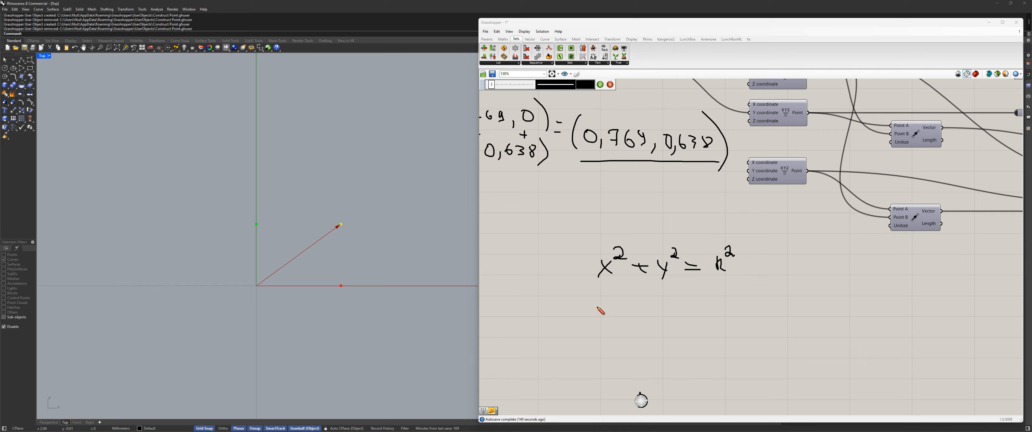
Step: Handwrite R = √(x² + y²) under the first formula and finish the sketch
{"action": "mouse_move", "coordinate": [597, 304]}
{"action": "left_mouse_down"}
{"action": "mouse_move", "coordinate": [597, 323]}
{"action": "mouse_move", "coordinate": [634, 307]}
{"action": "left_mouse_up"}
{"action": "left_click_drag", "start_coordinate": [618, 312], "coordinate": [656, 325]}
{"action": "mouse_move", "coordinate": [656, 326]}
{"action": "left_mouse_down"}
{"action": "mouse_move", "coordinate": [659, 290]}
{"action": "mouse_move", "coordinate": [673, 291]}
{"action": "mouse_move", "coordinate": [675, 321]}
{"action": "left_mouse_up"}
{"action": "mouse_move", "coordinate": [675, 312]}
{"action": "left_mouse_down"}
{"action": "mouse_move", "coordinate": [668, 321]}
{"action": "mouse_move", "coordinate": [684, 309]}
{"action": "mouse_move", "coordinate": [690, 319]}
{"action": "left_mouse_up"}
{"action": "mouse_move", "coordinate": [699, 309]}
{"action": "left_mouse_down"}
{"action": "mouse_move", "coordinate": [702, 323]}
{"action": "mouse_move", "coordinate": [716, 312]}
{"action": "mouse_move", "coordinate": [658, 292]}
{"action": "mouse_move", "coordinate": [726, 298]}
{"action": "left_mouse_up"}
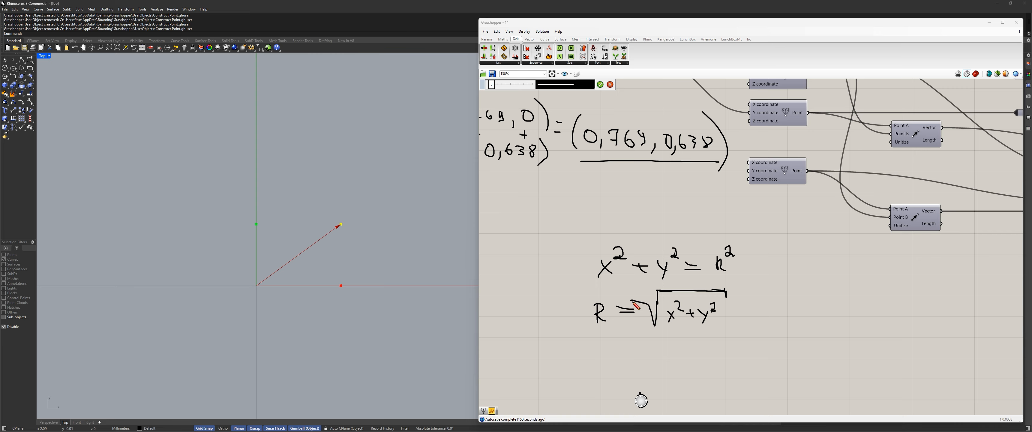
{"action": "scroll", "coordinate": [575, 245], "scroll_direction": "down", "scroll_amount": 3}
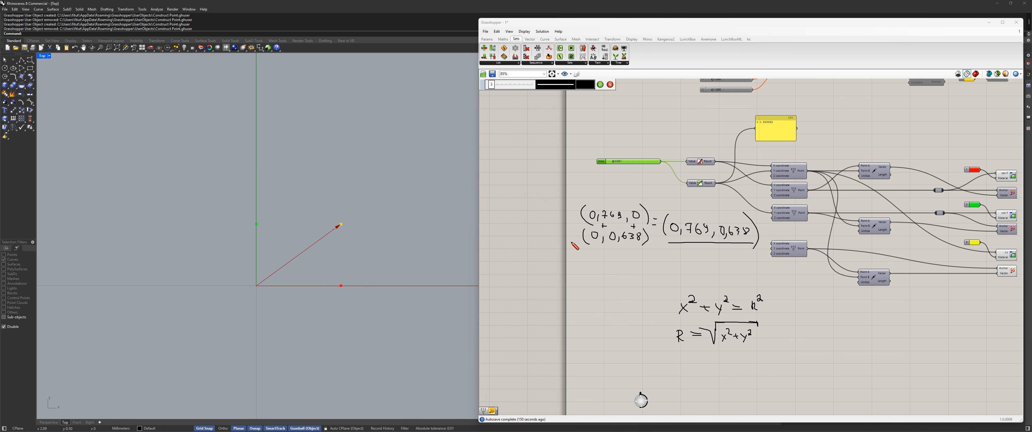
{"action": "left_click", "coordinate": [600, 84]}
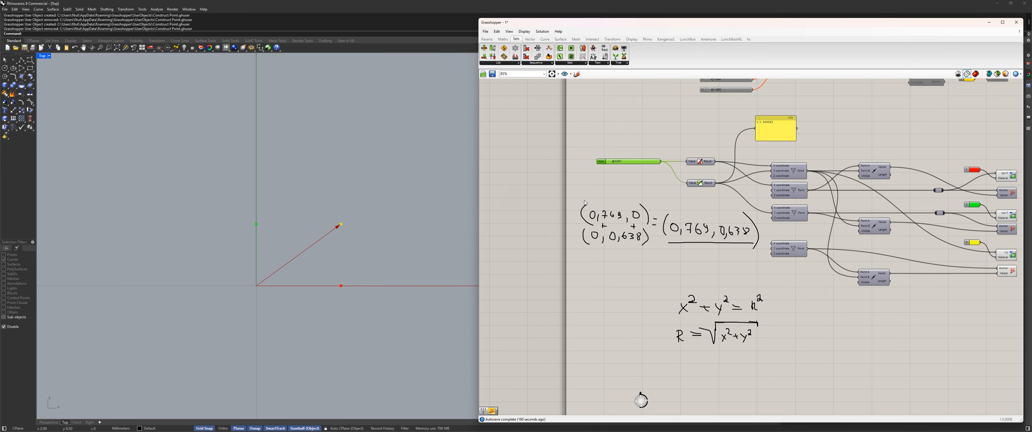
Step: Handwrite the identity sin² + cos² = 1² in the empty canvas area between the coordinate sum and x² + y² = R²
{"action": "scroll", "coordinate": [624, 217], "scroll_direction": "up", "scroll_amount": 3}
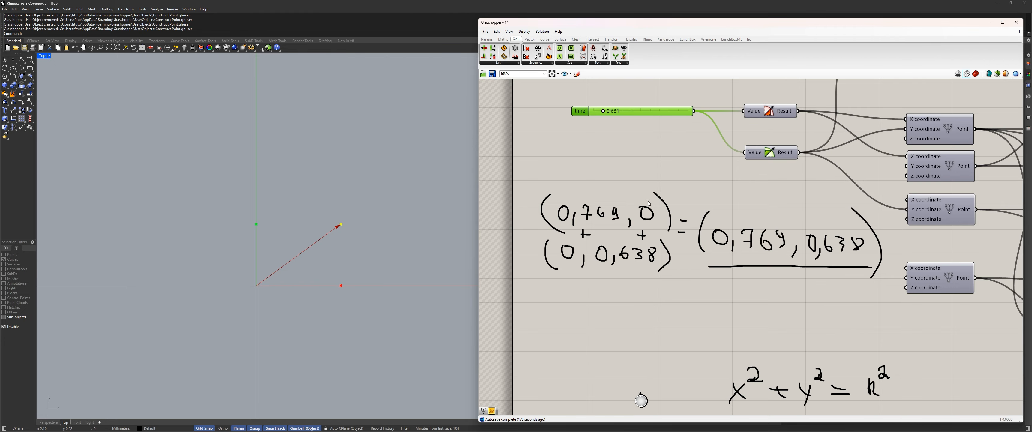
{"action": "scroll", "coordinate": [699, 295], "scroll_direction": "down", "scroll_amount": 4}
{"action": "right_click_drag", "start_coordinate": [699, 295], "coordinate": [588, 188]}
{"action": "scroll", "coordinate": [591, 190], "scroll_direction": "up", "scroll_amount": 3}
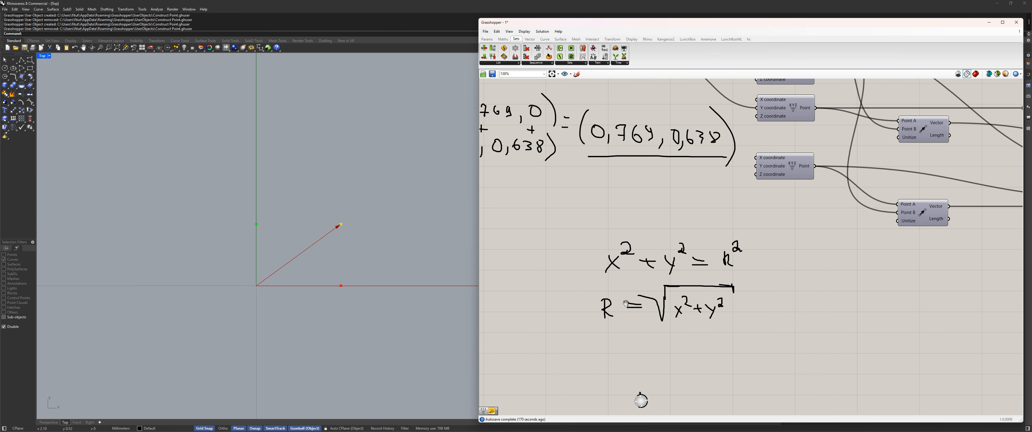
{"action": "right_click_drag", "start_coordinate": [629, 235], "coordinate": [721, 244]}
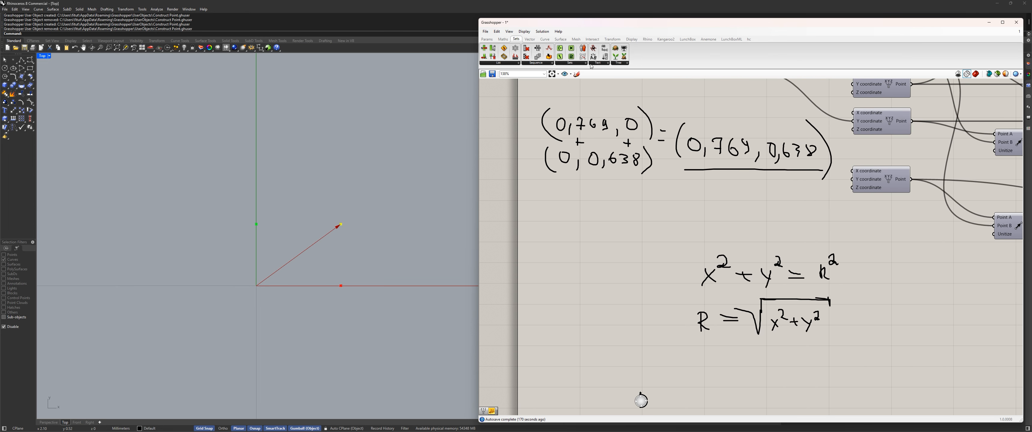
{"action": "left_click", "coordinate": [576, 74]}
{"action": "scroll", "coordinate": [571, 239], "scroll_direction": "up", "scroll_amount": 2}
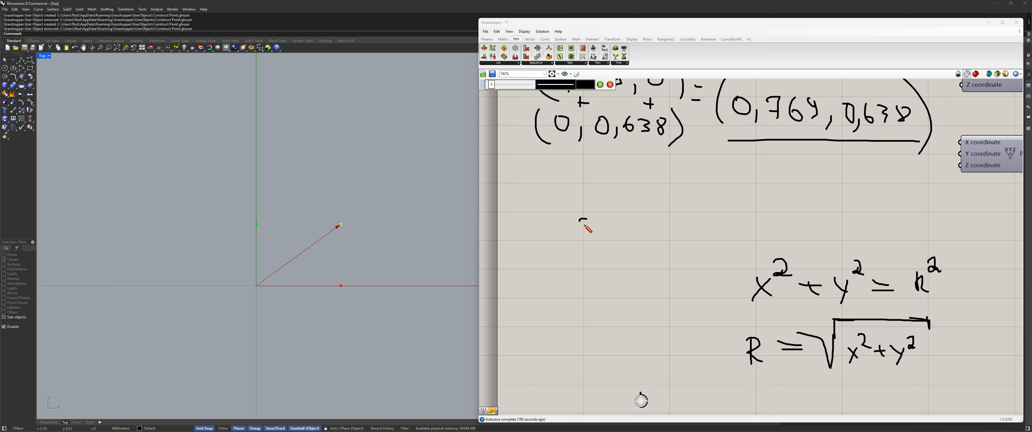
{"action": "left_click_drag", "start_coordinate": [597, 219], "coordinate": [623, 233]}
{"action": "left_click", "coordinate": [605, 213]}
{"action": "left_click_drag", "start_coordinate": [623, 203], "coordinate": [651, 227]}
{"action": "mouse_move", "coordinate": [645, 222]}
{"action": "left_mouse_down"}
{"action": "mouse_move", "coordinate": [653, 234]}
{"action": "mouse_move", "coordinate": [668, 229]}
{"action": "left_mouse_up"}
{"action": "left_click_drag", "start_coordinate": [667, 226], "coordinate": [682, 236]}
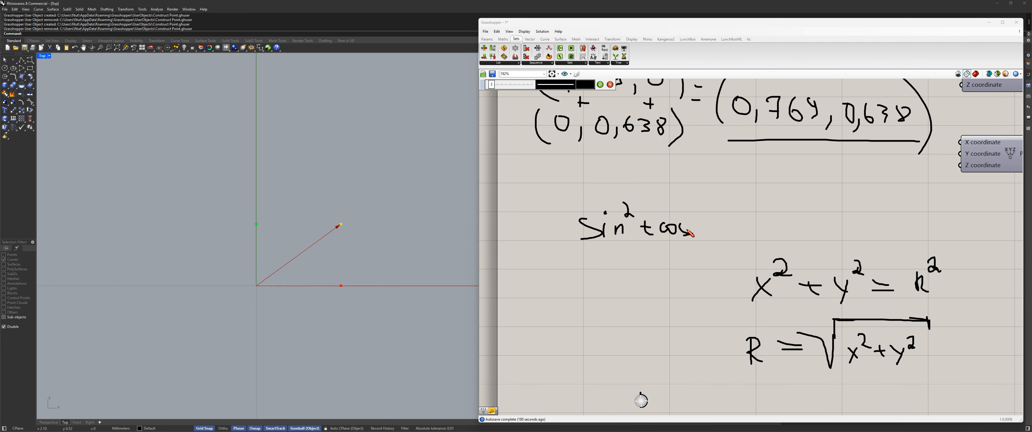
{"action": "mouse_move", "coordinate": [689, 210]}
{"action": "left_mouse_down"}
{"action": "mouse_move", "coordinate": [713, 233]}
{"action": "mouse_move", "coordinate": [742, 235]}
{"action": "left_mouse_up"}
{"action": "mouse_move", "coordinate": [733, 235]}
{"action": "left_mouse_down"}
{"action": "mouse_move", "coordinate": [747, 234]}
{"action": "mouse_move", "coordinate": [747, 212]}
{"action": "mouse_move", "coordinate": [755, 214]}
{"action": "left_mouse_up"}
Step: Handwrite √1 = 1 beside the sin² + cos² identity, circle the resulting 1, and finish the sketch
{"action": "scroll", "coordinate": [758, 211], "scroll_direction": "down", "scroll_amount": 8}
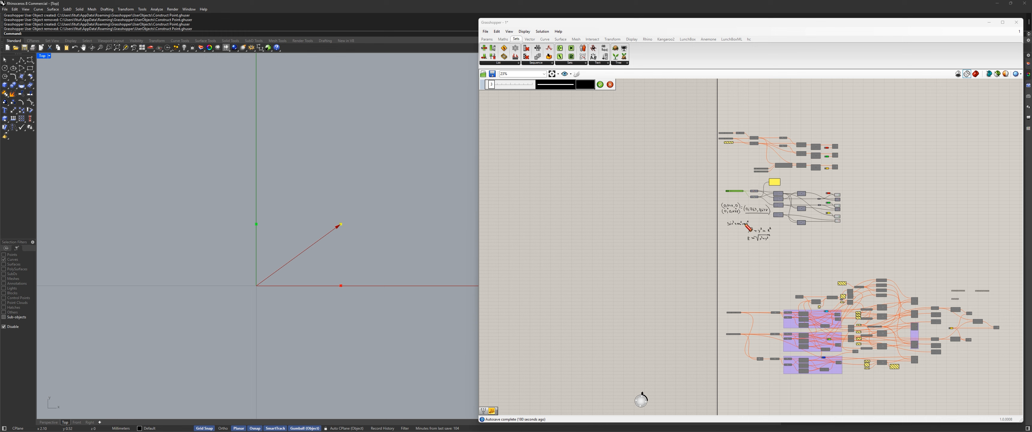
{"action": "right_click_drag", "start_coordinate": [765, 153], "coordinate": [757, 176]}
{"action": "scroll", "coordinate": [755, 171], "scroll_direction": "up", "scroll_amount": 2}
{"action": "scroll", "coordinate": [738, 282], "scroll_direction": "up", "scroll_amount": 4}
{"action": "right_click_drag", "start_coordinate": [738, 282], "coordinate": [706, 289]}
{"action": "scroll", "coordinate": [709, 293], "scroll_direction": "up", "scroll_amount": 3}
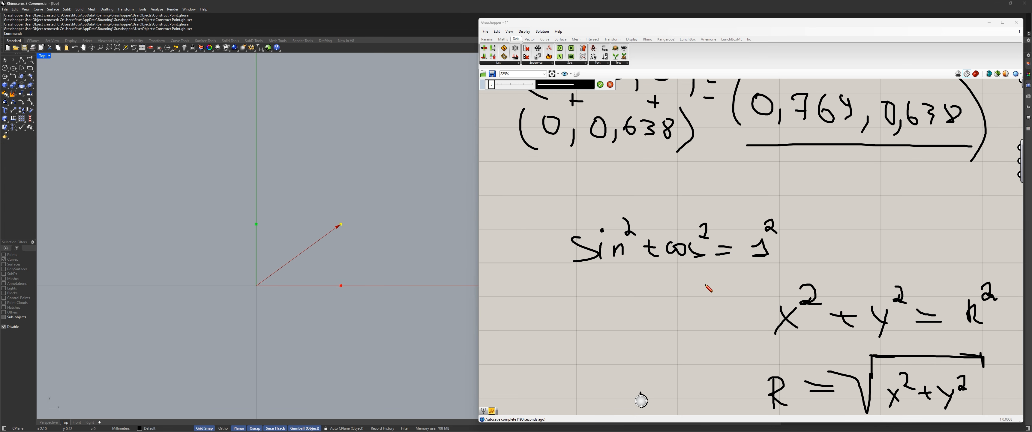
{"action": "mouse_move", "coordinate": [845, 230]}
{"action": "left_mouse_down"}
{"action": "mouse_move", "coordinate": [874, 202]}
{"action": "mouse_move", "coordinate": [914, 205]}
{"action": "left_mouse_up"}
{"action": "mouse_move", "coordinate": [886, 236]}
{"action": "left_mouse_down"}
{"action": "mouse_move", "coordinate": [906, 248]}
{"action": "mouse_move", "coordinate": [930, 231]}
{"action": "left_mouse_up"}
{"action": "mouse_move", "coordinate": [914, 240]}
{"action": "left_mouse_down"}
{"action": "mouse_move", "coordinate": [964, 231]}
{"action": "mouse_move", "coordinate": [965, 255]}
{"action": "left_mouse_up"}
{"action": "left_click_drag", "start_coordinate": [969, 220], "coordinate": [977, 223]}
{"action": "scroll", "coordinate": [766, 257], "scroll_direction": "down", "scroll_amount": 3}
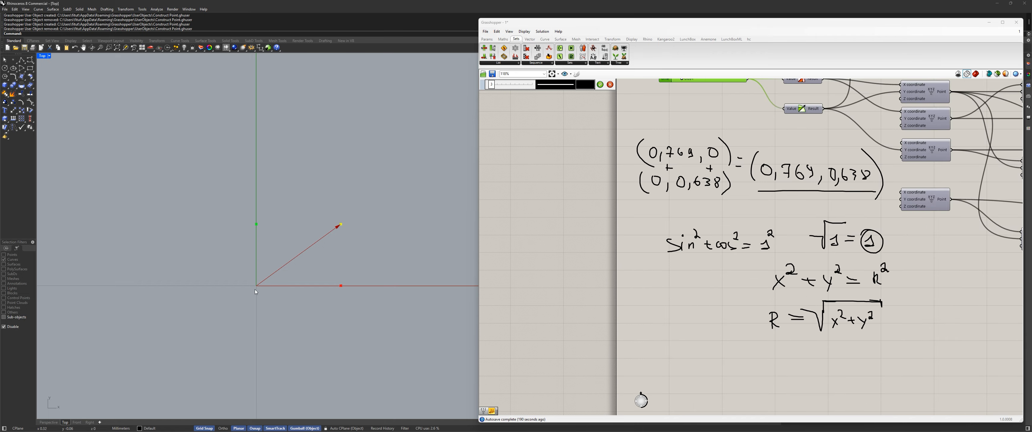
{"action": "scroll", "coordinate": [854, 321], "scroll_direction": "up", "scroll_amount": 2}
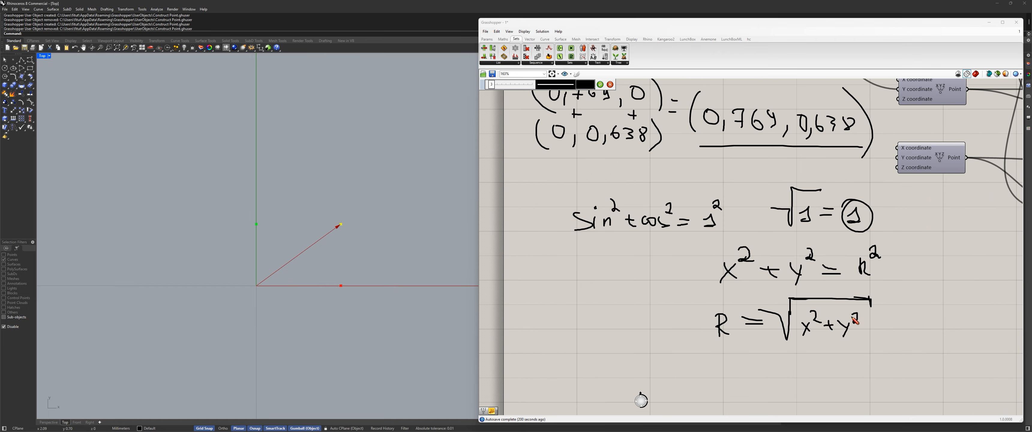
{"action": "left_click", "coordinate": [600, 85]}
Step: Add a panel wired to the Length output of the x,y vector component and select the x,y vector display
{"action": "right_click_drag", "start_coordinate": [834, 257], "coordinate": [665, 219]}
{"action": "scroll", "coordinate": [669, 219], "scroll_direction": "down", "scroll_amount": 5}
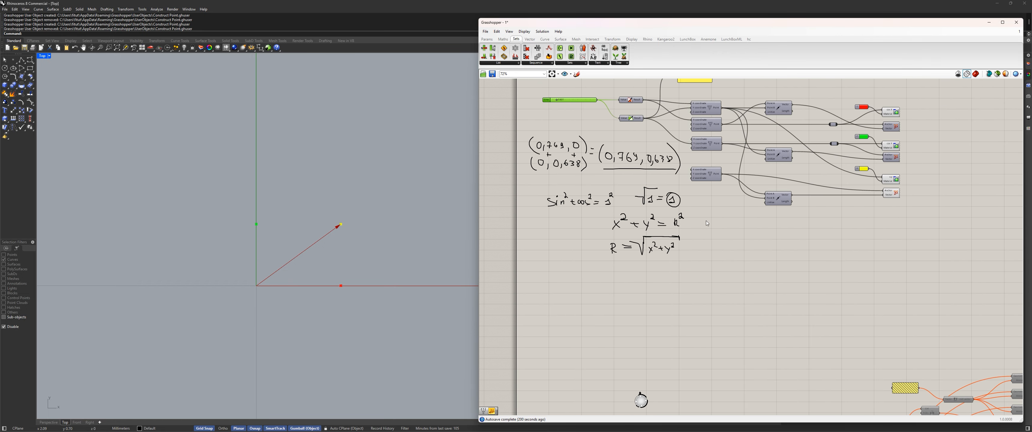
{"action": "right_click_drag", "start_coordinate": [782, 191], "coordinate": [616, 247]}
{"action": "scroll", "coordinate": [616, 247], "scroll_direction": "up", "scroll_amount": 4}
{"action": "double_click", "coordinate": [711, 279]}
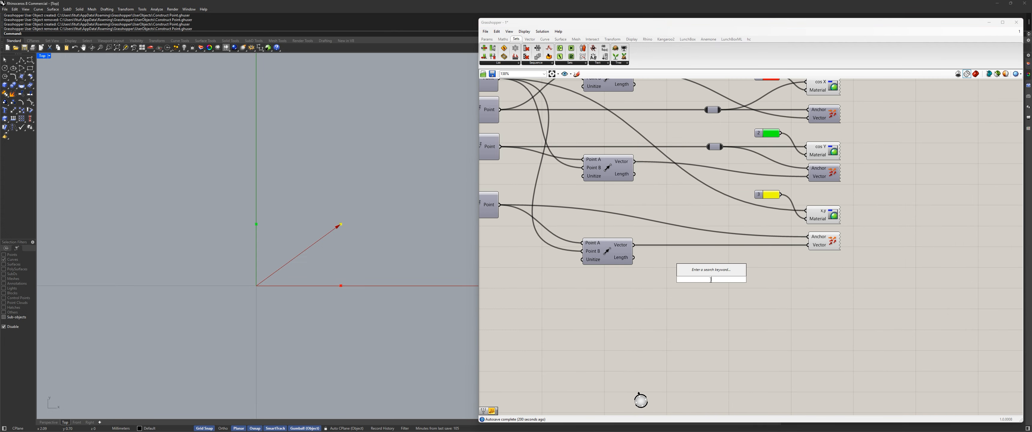
{"action": "key", "text": "Return"}
{"action": "left_click_drag", "start_coordinate": [634, 257], "coordinate": [676, 268]}
{"action": "left_click", "coordinate": [829, 240]}
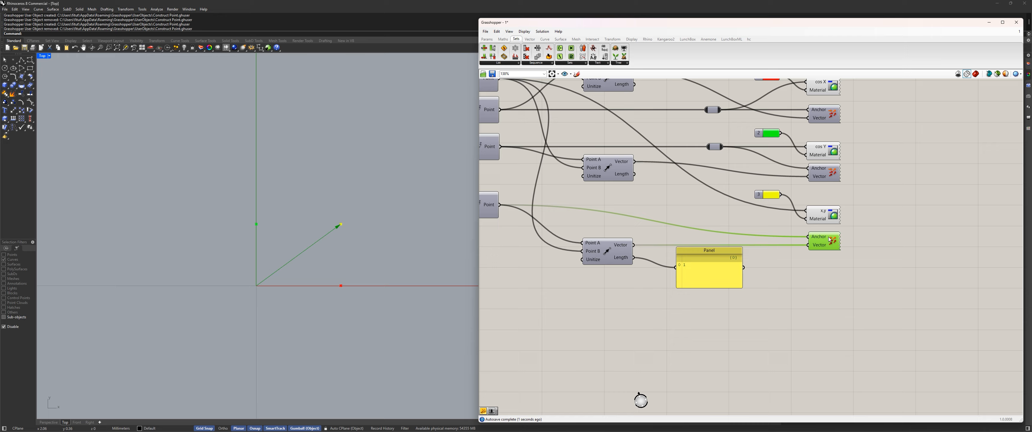
Step: Move the length panel beneath the time slider and set the slider to 0.803
{"action": "left_click", "coordinate": [707, 274]}
{"action": "scroll", "coordinate": [591, 225], "scroll_direction": "down", "scroll_amount": 4}
{"action": "right_click_drag", "start_coordinate": [591, 225], "coordinate": [725, 240]}
{"action": "scroll", "coordinate": [536, 144], "scroll_direction": "up", "scroll_amount": 1}
{"action": "mouse_move", "coordinate": [517, 155]}
{"action": "left_mouse_down"}
{"action": "mouse_move", "coordinate": [537, 155]}
{"action": "mouse_move", "coordinate": [519, 155]}
{"action": "left_mouse_up"}
{"action": "scroll", "coordinate": [796, 277], "scroll_direction": "up", "scroll_amount": 1}
{"action": "left_click_drag", "start_coordinate": [820, 273], "coordinate": [533, 161]}
{"action": "scroll", "coordinate": [621, 188], "scroll_direction": "up", "scroll_amount": 4}
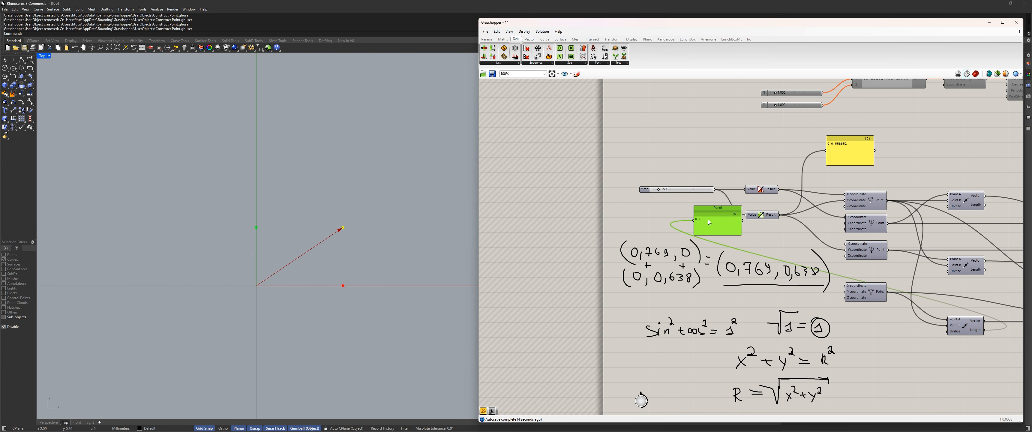
{"action": "left_click_drag", "start_coordinate": [600, 153], "coordinate": [647, 167]}
{"action": "scroll", "coordinate": [703, 196], "scroll_direction": "down", "scroll_amount": 4}
{"action": "scroll", "coordinate": [649, 175], "scroll_direction": "up", "scroll_amount": 5}
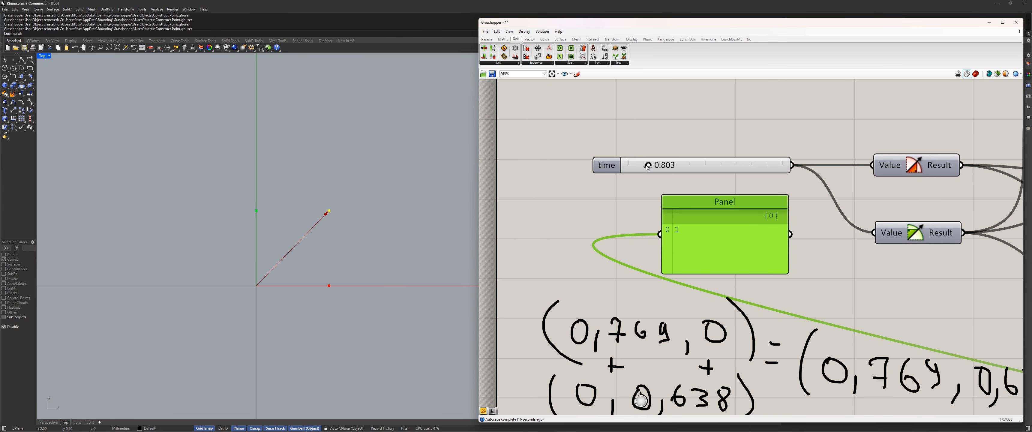
Step: Move the length panel back beside the x,y vector component
{"action": "scroll", "coordinate": [681, 226], "scroll_direction": "down", "scroll_amount": 4}
{"action": "left_click_drag", "start_coordinate": [713, 240], "coordinate": [994, 373]}
{"action": "right_click_drag", "start_coordinate": [994, 373], "coordinate": [687, 265]}
{"action": "left_click_drag", "start_coordinate": [687, 268], "coordinate": [795, 281]}
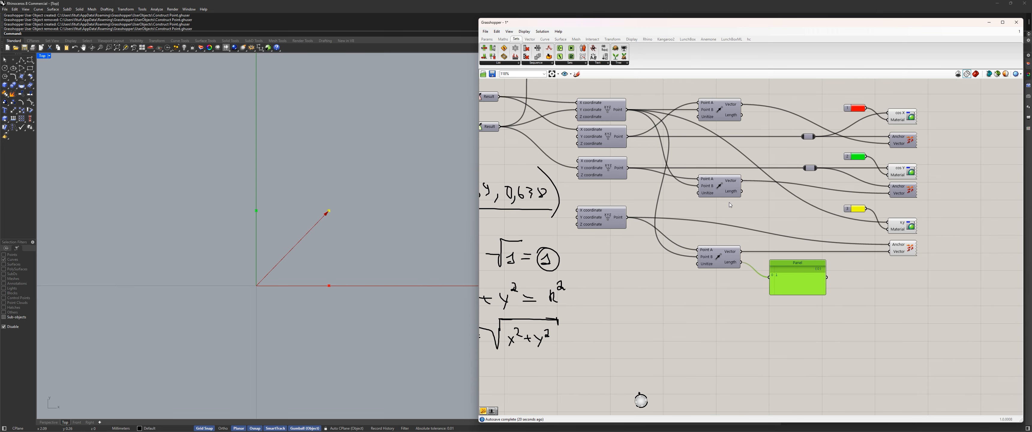
{"action": "right_click_drag", "start_coordinate": [729, 203], "coordinate": [820, 255]}
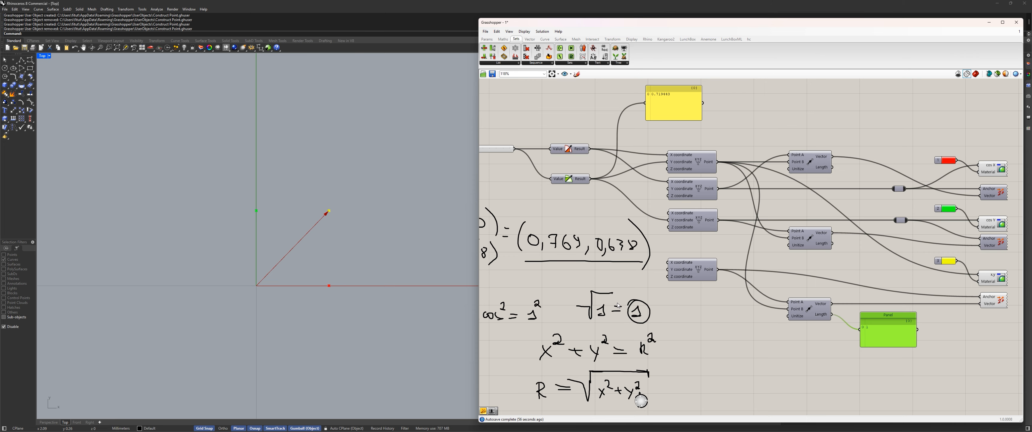
Step: Bring the length panel near the time slider, set the slider to 0.743, and return the panel beside the x,y vector component
{"action": "scroll", "coordinate": [640, 209], "scroll_direction": "down", "scroll_amount": 3}
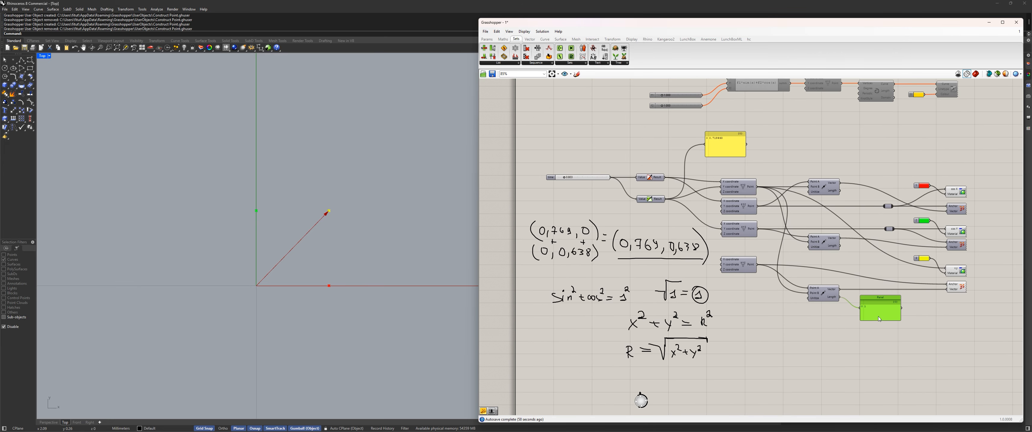
{"action": "left_click_drag", "start_coordinate": [878, 317], "coordinate": [591, 213]}
{"action": "scroll", "coordinate": [585, 194], "scroll_direction": "up", "scroll_amount": 5}
{"action": "mouse_move", "coordinate": [544, 162]}
{"action": "left_mouse_down"}
{"action": "mouse_move", "coordinate": [558, 163]}
{"action": "mouse_move", "coordinate": [543, 165]}
{"action": "left_mouse_up"}
{"action": "left_click_drag", "start_coordinate": [595, 190], "coordinate": [902, 333]}
{"action": "scroll", "coordinate": [901, 334], "scroll_direction": "down", "scroll_amount": 4}
{"action": "right_click_drag", "start_coordinate": [901, 335], "coordinate": [629, 261]}
{"action": "left_click_drag", "start_coordinate": [629, 261], "coordinate": [787, 314]}
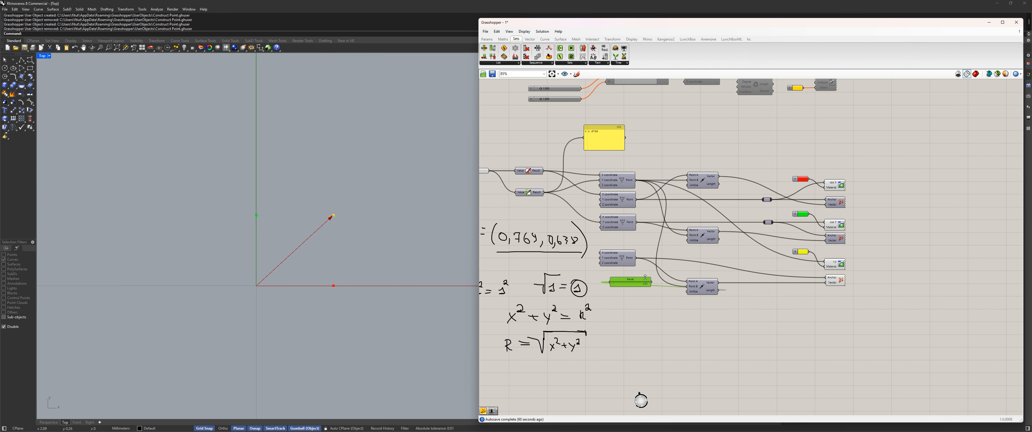
{"action": "left_click_drag", "start_coordinate": [640, 279], "coordinate": [639, 258]}
{"action": "left_click_drag", "start_coordinate": [629, 267], "coordinate": [760, 300]}
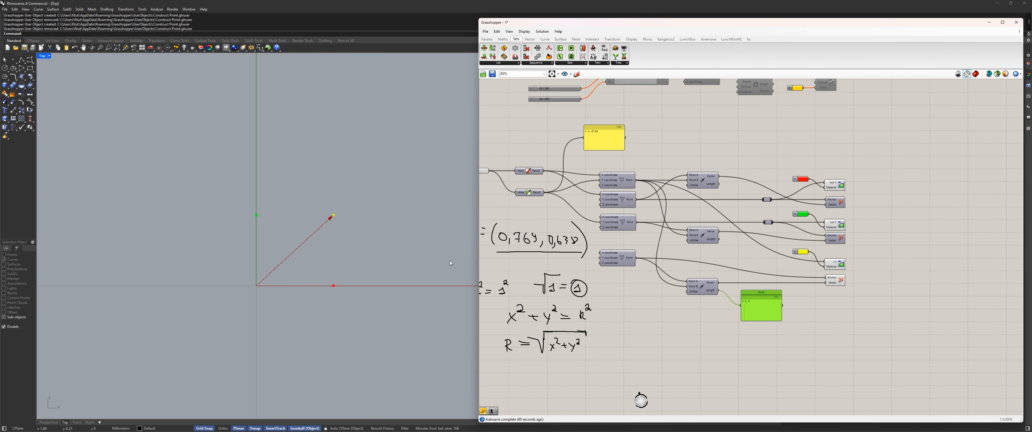
Step: Set the time slider to 1.848 and compare the vector's direction with its length panel
{"action": "right_click_drag", "start_coordinate": [224, 301], "coordinate": [341, 314]}
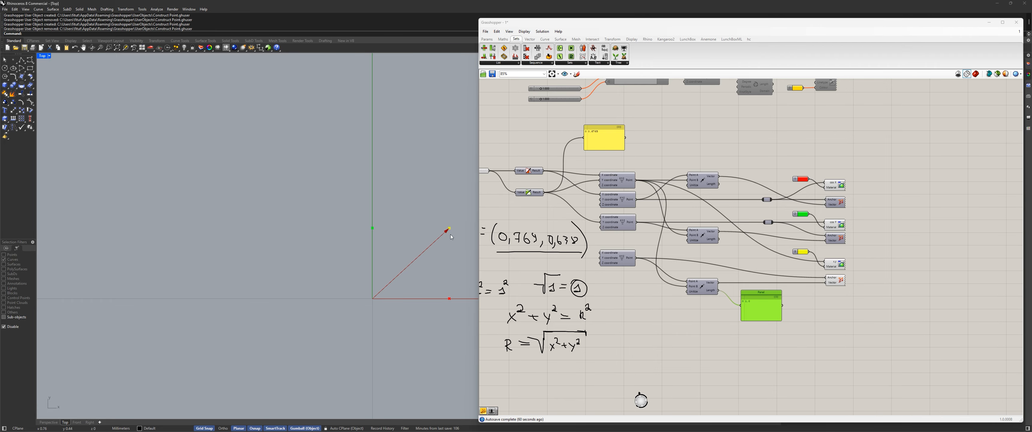
{"action": "scroll", "coordinate": [534, 257], "scroll_direction": "up", "scroll_amount": 3}
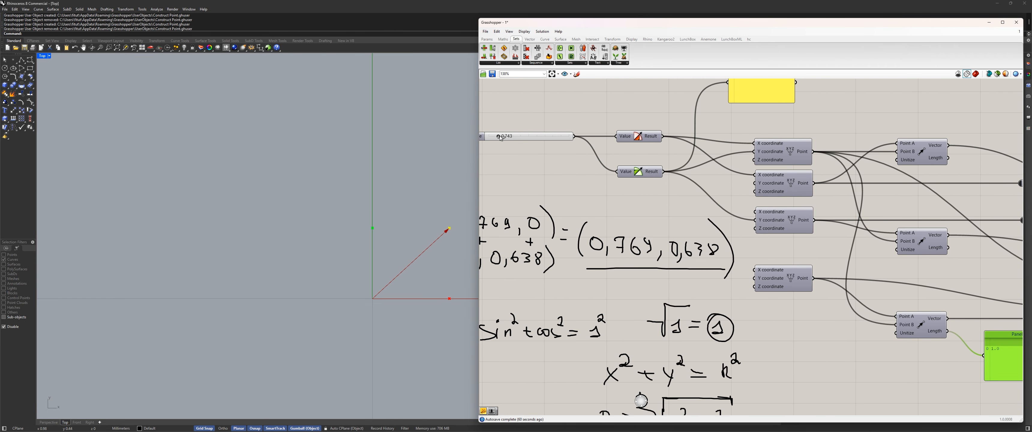
{"action": "left_click_drag", "start_coordinate": [499, 137], "coordinate": [512, 137]}
{"action": "scroll", "coordinate": [702, 283], "scroll_direction": "down", "scroll_amount": 2}
{"action": "right_click_drag", "start_coordinate": [854, 335], "coordinate": [704, 304]}
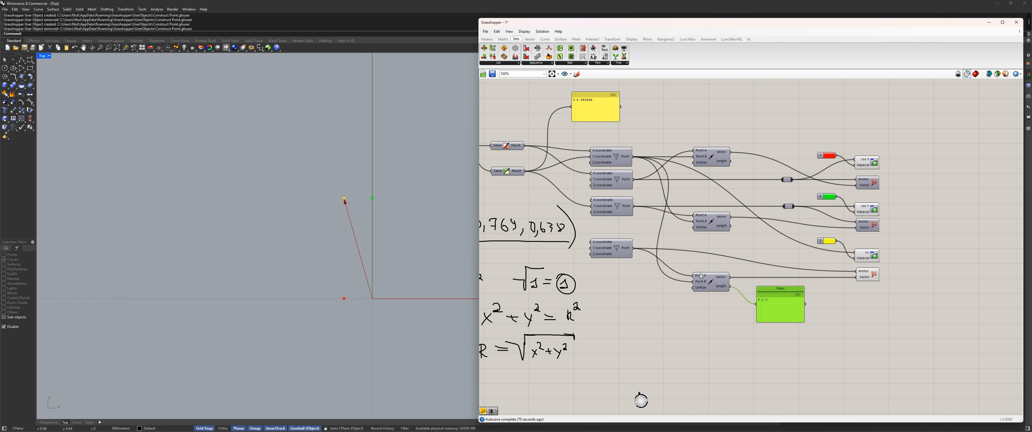
{"action": "right_click_drag", "start_coordinate": [701, 273], "coordinate": [859, 315]}
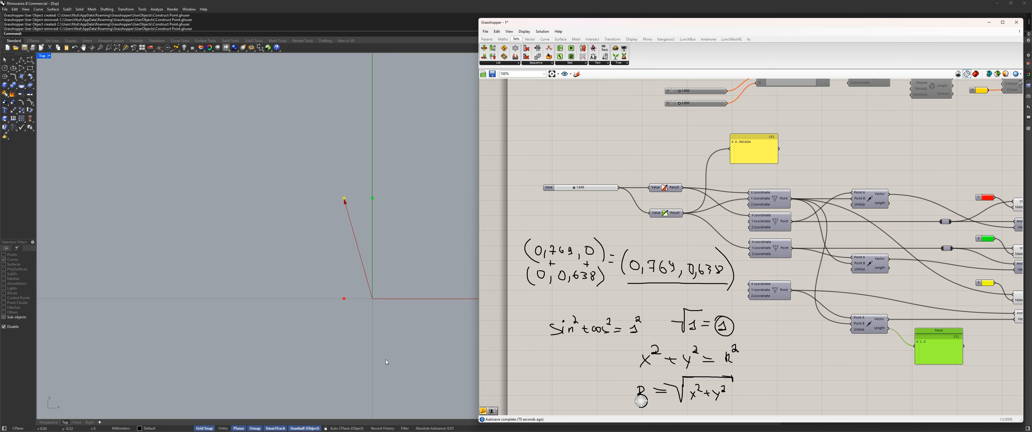
Step: Look over the earlier component groups and handwritten notes around the current definition
{"action": "scroll", "coordinate": [673, 344], "scroll_direction": "down", "scroll_amount": 3}
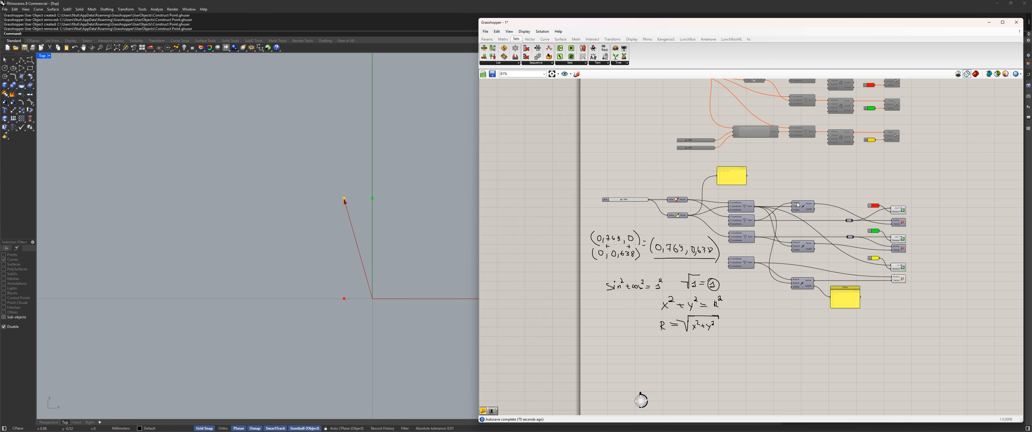
{"action": "right_click_drag", "start_coordinate": [814, 168], "coordinate": [714, 376]}
{"action": "scroll", "coordinate": [714, 376], "scroll_direction": "down", "scroll_amount": 6}
{"action": "scroll", "coordinate": [756, 92], "scroll_direction": "up", "scroll_amount": 6}
{"action": "right_click_drag", "start_coordinate": [756, 91], "coordinate": [724, 205]}
{"action": "left_click_drag", "start_coordinate": [729, 262], "coordinate": [678, 154]}
{"action": "scroll", "coordinate": [694, 217], "scroll_direction": "up", "scroll_amount": 4}
{"action": "scroll", "coordinate": [695, 214], "scroll_direction": "down", "scroll_amount": 6}
{"action": "right_click_drag", "start_coordinate": [667, 369], "coordinate": [747, 121]}
{"action": "scroll", "coordinate": [693, 397], "scroll_direction": "up", "scroll_amount": 3}
{"action": "right_click_drag", "start_coordinate": [686, 411], "coordinate": [637, 243]}
{"action": "scroll", "coordinate": [706, 225], "scroll_direction": "up", "scroll_amount": 3}
Step: Hide the previews of the cos X, cos Y and x,y points and of the x,y vector display
{"action": "left_click_drag", "start_coordinate": [877, 284], "coordinate": [843, 235]}
{"action": "left_click", "coordinate": [906, 237]}
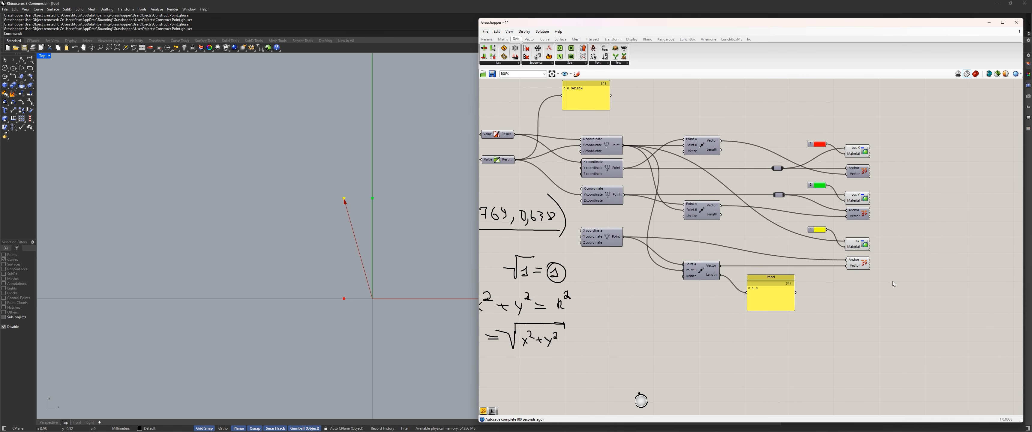
{"action": "left_click_drag", "start_coordinate": [893, 293], "coordinate": [840, 232]}
{"action": "left_click", "coordinate": [899, 267]}
{"action": "left_click_drag", "start_coordinate": [860, 261], "coordinate": [852, 235]}
{"action": "key", "text": "ctrl+q"}
{"action": "left_click", "coordinate": [857, 197]}
{"action": "key", "text": "ctrl+q"}
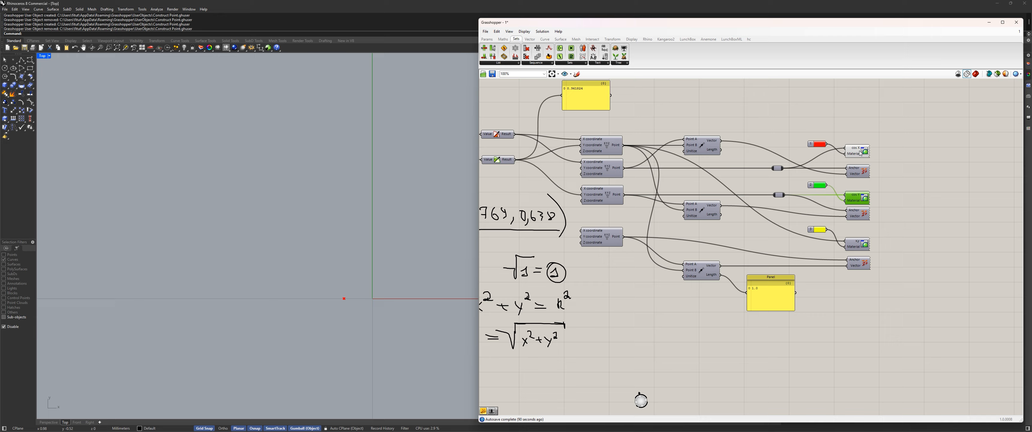
{"action": "left_click", "coordinate": [859, 151]}
{"action": "key", "text": "ctrl+q"}
{"action": "left_click", "coordinate": [894, 186]}
{"action": "scroll", "coordinate": [734, 246], "scroll_direction": "down", "scroll_amount": 2}
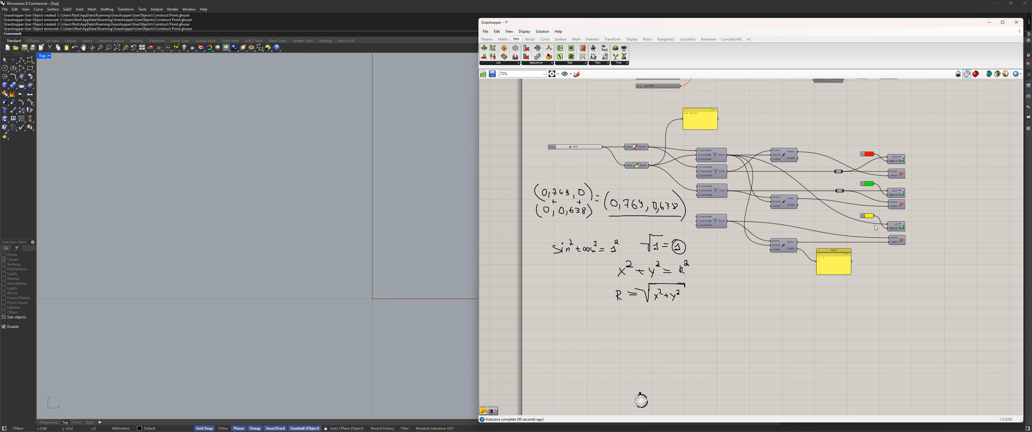
Step: Show the previews of the cos X, cos Y and x,y points and the x,y vector display again, one by one
{"action": "scroll", "coordinate": [741, 240], "scroll_direction": "up", "scroll_amount": 3}
{"action": "left_click", "coordinate": [906, 125]}
{"action": "left_click", "coordinate": [909, 182]}
{"action": "key", "text": "ctrl+q"}
{"action": "left_click", "coordinate": [952, 203]}
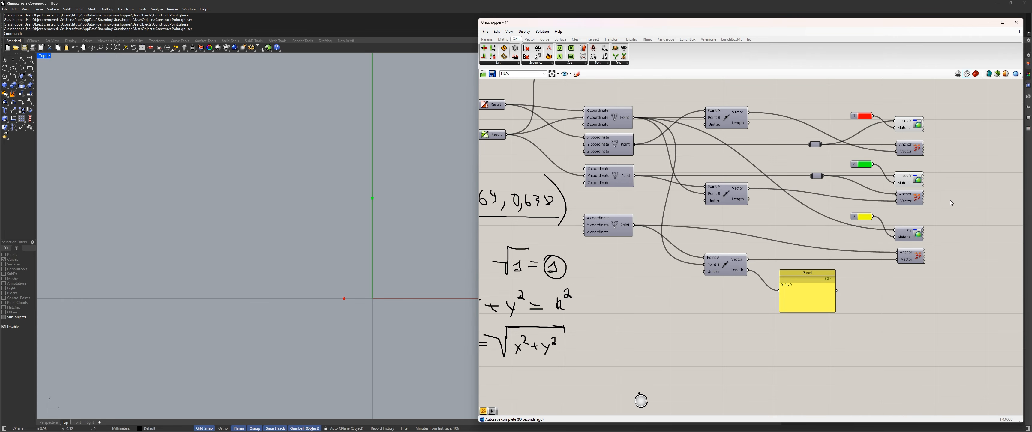
{"action": "left_click", "coordinate": [909, 236]}
{"action": "key", "text": "ctrl+q"}
{"action": "left_click", "coordinate": [912, 257]}
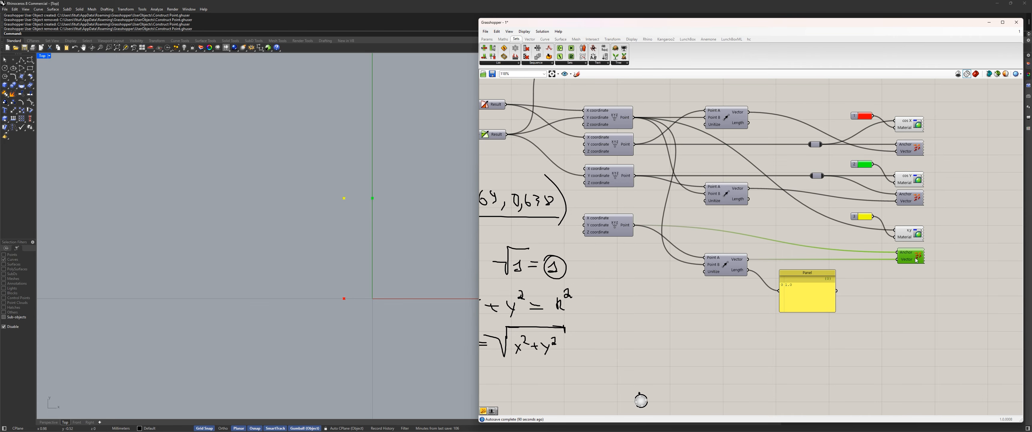
{"action": "key", "text": "ctrl+q"}
{"action": "left_click", "coordinate": [961, 253]}
Step: Lower the time slider so the x,y vector rotates back into the first quadrant
{"action": "right_click_drag", "start_coordinate": [523, 187], "coordinate": [670, 206]}
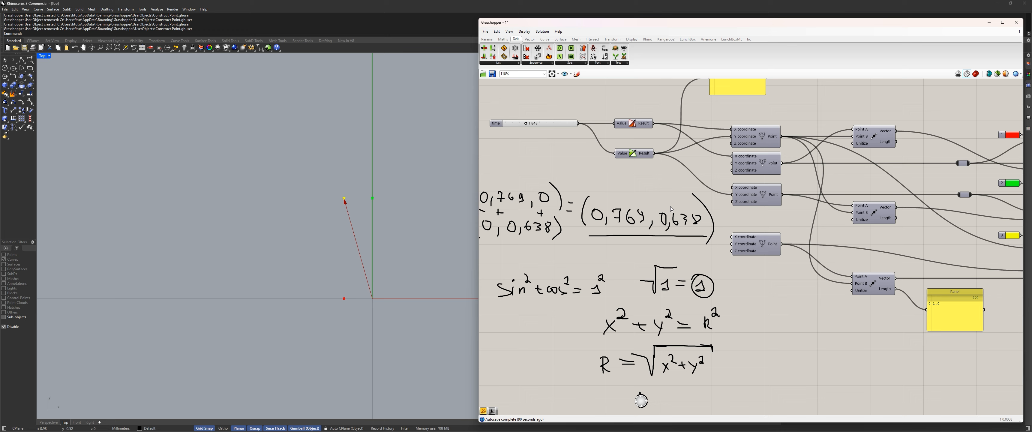
{"action": "right_click_drag", "start_coordinate": [533, 129], "coordinate": [620, 179]}
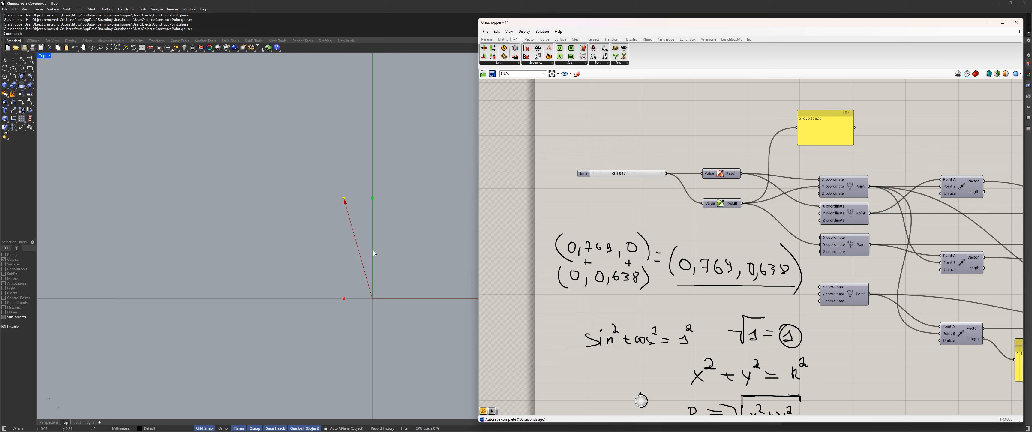
{"action": "scroll", "coordinate": [351, 244], "scroll_direction": "down", "scroll_amount": 3}
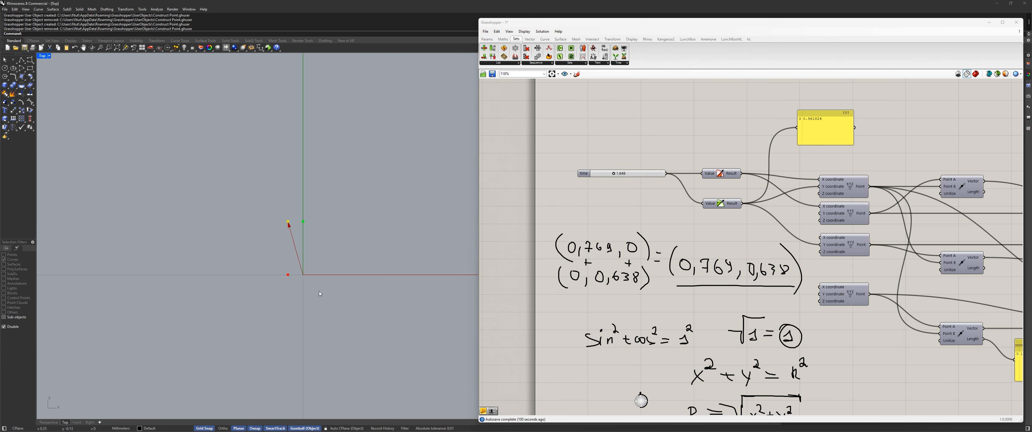
{"action": "scroll", "coordinate": [487, 210], "scroll_direction": "up", "scroll_amount": 3}
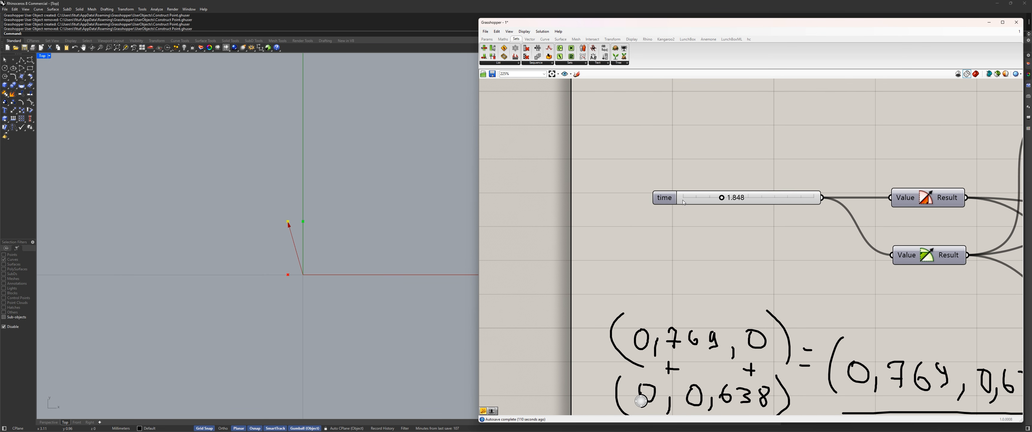
{"action": "left_click_drag", "start_coordinate": [722, 200], "coordinate": [697, 205]}
Step: Go to the handwritten position, speed and acceleration table and select the f''(t) = −f(t) equation above it
{"action": "scroll", "coordinate": [661, 242], "scroll_direction": "down", "scroll_amount": 10}
{"action": "right_click_drag", "start_coordinate": [675, 208], "coordinate": [623, 409]}
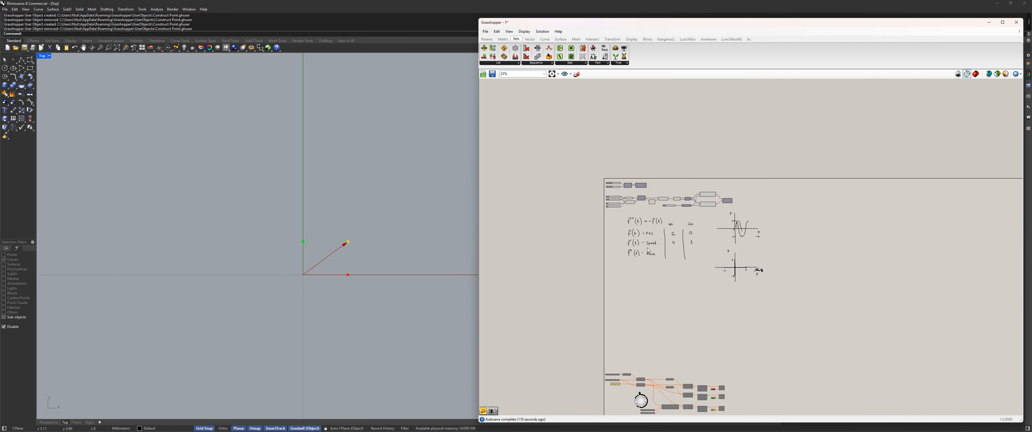
{"action": "scroll", "coordinate": [629, 234], "scroll_direction": "up", "scroll_amount": 6}
{"action": "left_click", "coordinate": [673, 190]}
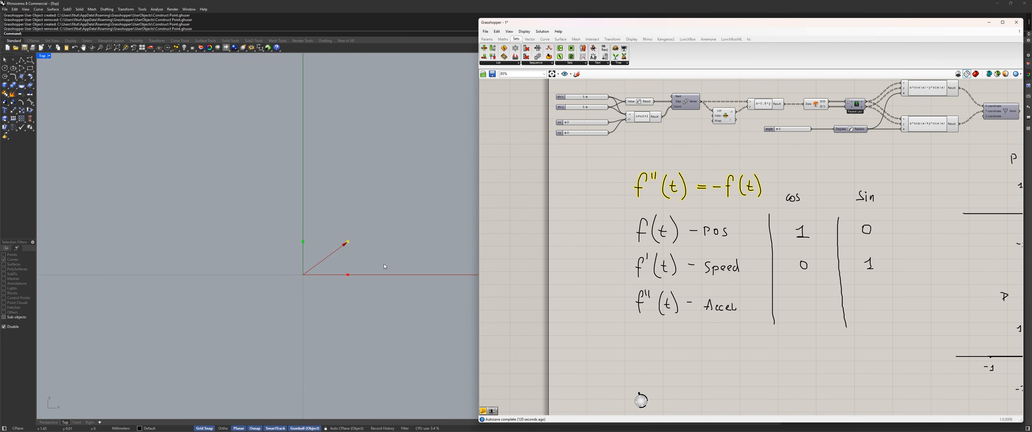
Step: Return to the cosine and sine definition, raise the time slider to 0.856 and lower it again to rotate the x,y vector
{"action": "scroll", "coordinate": [592, 239], "scroll_direction": "down", "scroll_amount": 5}
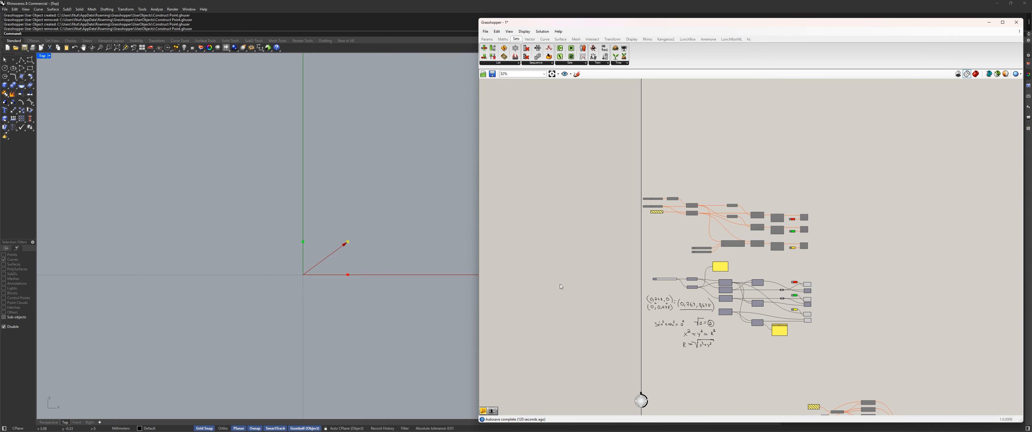
{"action": "scroll", "coordinate": [640, 316], "scroll_direction": "up", "scroll_amount": 8}
{"action": "mouse_move", "coordinate": [670, 233]}
{"action": "left_mouse_down"}
{"action": "mouse_move", "coordinate": [659, 236]}
{"action": "mouse_move", "coordinate": [780, 240]}
{"action": "mouse_move", "coordinate": [676, 242]}
{"action": "left_mouse_up"}
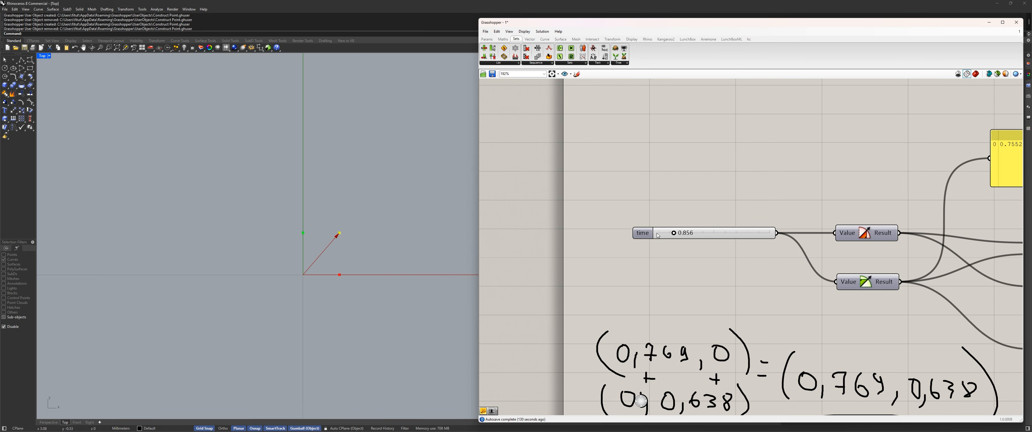
{"action": "scroll", "coordinate": [665, 239], "scroll_direction": "down", "scroll_amount": 3}
{"action": "scroll", "coordinate": [661, 237], "scroll_direction": "up", "scroll_amount": 5}
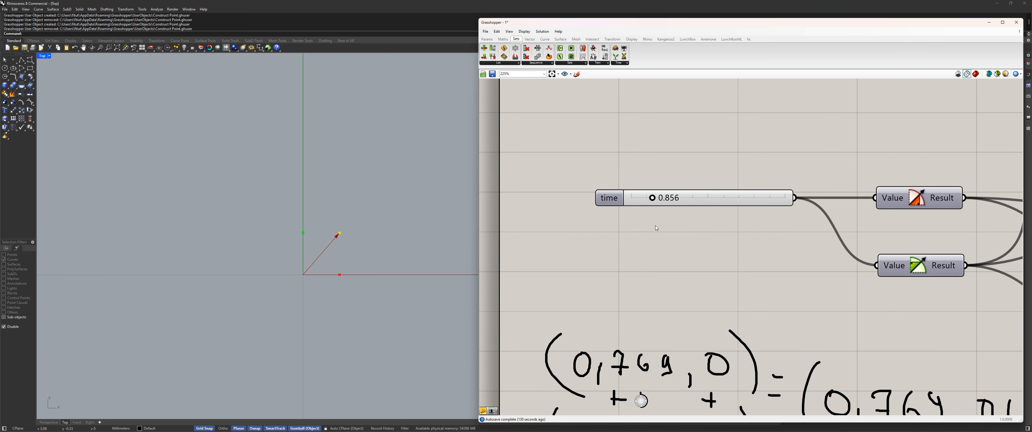
{"action": "scroll", "coordinate": [656, 225], "scroll_direction": "down", "scroll_amount": 10}
{"action": "right_click_drag", "start_coordinate": [638, 149], "coordinate": [604, 328]}
{"action": "scroll", "coordinate": [629, 210], "scroll_direction": "up", "scroll_amount": 6}
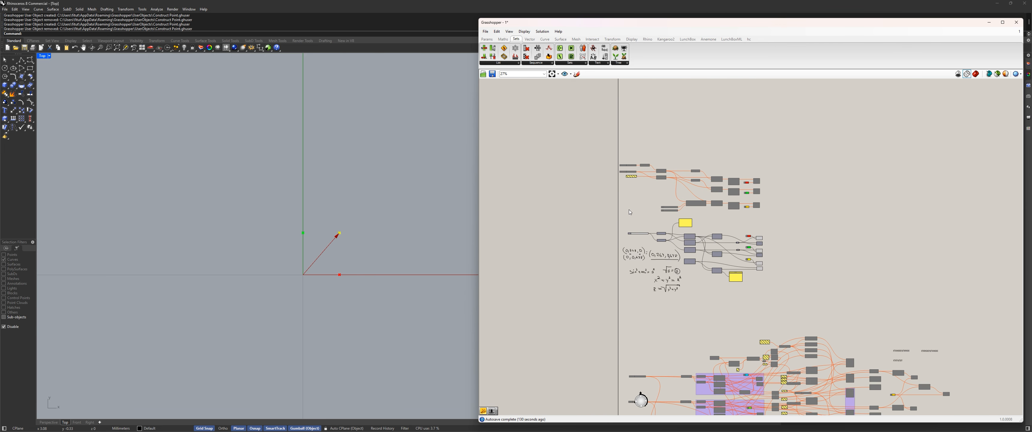
{"action": "scroll", "coordinate": [649, 229], "scroll_direction": "up", "scroll_amount": 4}
{"action": "right_click_drag", "start_coordinate": [632, 252], "coordinate": [633, 250]}
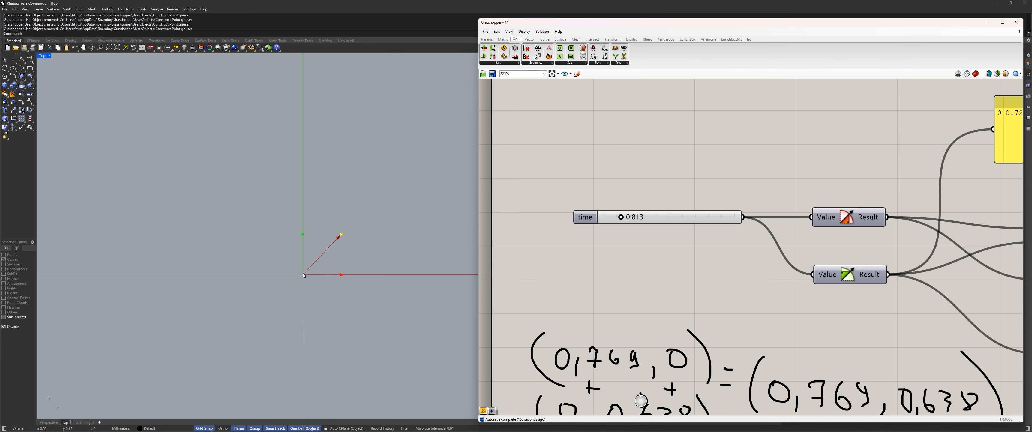
{"action": "mouse_move", "coordinate": [621, 218]}
{"action": "left_mouse_down"}
{"action": "mouse_move", "coordinate": [630, 220]}
{"action": "mouse_move", "coordinate": [609, 221]}
{"action": "mouse_move", "coordinate": [732, 220]}
{"action": "mouse_move", "coordinate": [617, 216]}
{"action": "left_mouse_up"}
Step: Start a new freehand sketch and draw a circle below the handwritten R = √(x²+y²) formula
{"action": "scroll", "coordinate": [617, 272], "scroll_direction": "down", "scroll_amount": 8}
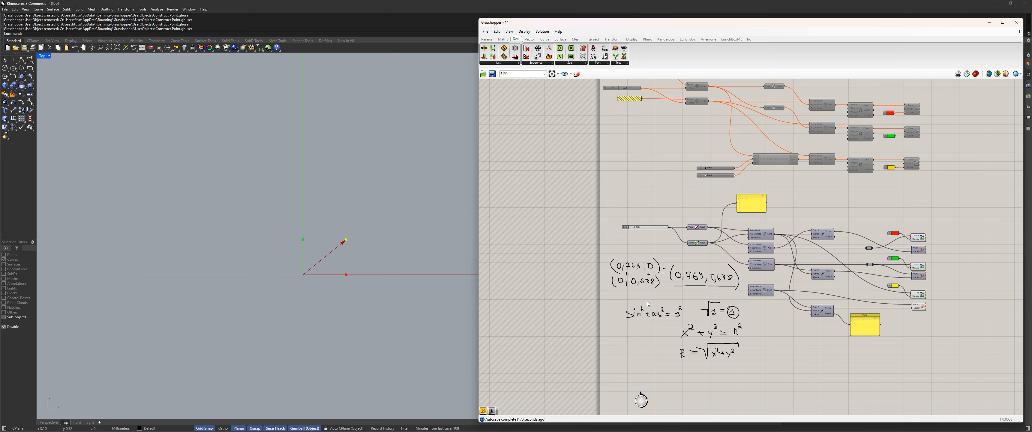
{"action": "right_click_drag", "start_coordinate": [647, 377], "coordinate": [591, 206]}
{"action": "scroll", "coordinate": [617, 240], "scroll_direction": "up", "scroll_amount": 6}
{"action": "mouse_move", "coordinate": [618, 242]}
{"action": "right_mouse_down"}
{"action": "mouse_move", "coordinate": [609, 241]}
{"action": "mouse_move", "coordinate": [599, 291]}
{"action": "right_mouse_up"}
{"action": "right_click_drag", "start_coordinate": [603, 223], "coordinate": [624, 305]}
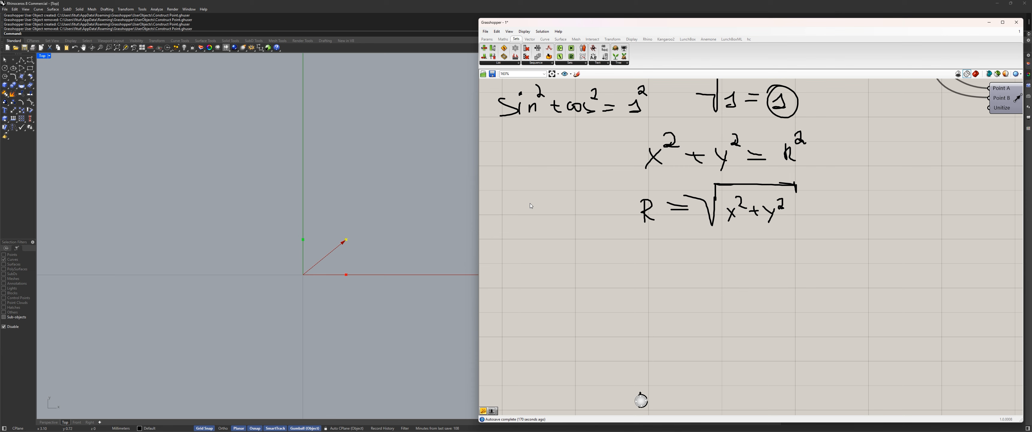
{"action": "left_click", "coordinate": [577, 74]}
{"action": "scroll", "coordinate": [576, 316], "scroll_direction": "down", "scroll_amount": 2}
{"action": "scroll", "coordinate": [567, 348], "scroll_direction": "up", "scroll_amount": 4}
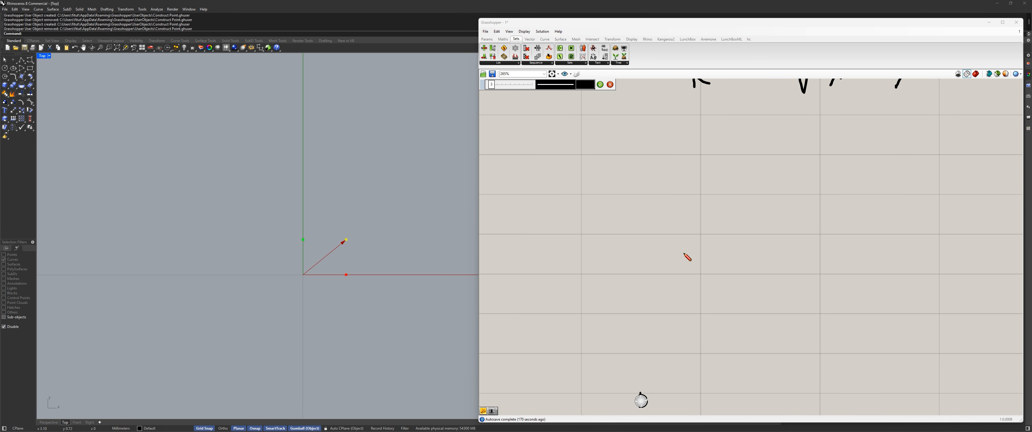
{"action": "mouse_move", "coordinate": [612, 206]}
{"action": "left_mouse_down"}
{"action": "mouse_move", "coordinate": [591, 219]}
{"action": "mouse_move", "coordinate": [601, 317]}
{"action": "mouse_move", "coordinate": [694, 256]}
{"action": "mouse_move", "coordinate": [601, 201]}
{"action": "mouse_move", "coordinate": [587, 212]}
{"action": "mouse_move", "coordinate": [628, 200]}
{"action": "left_mouse_up"}
{"action": "scroll", "coordinate": [633, 299], "scroll_direction": "down", "scroll_amount": 4}
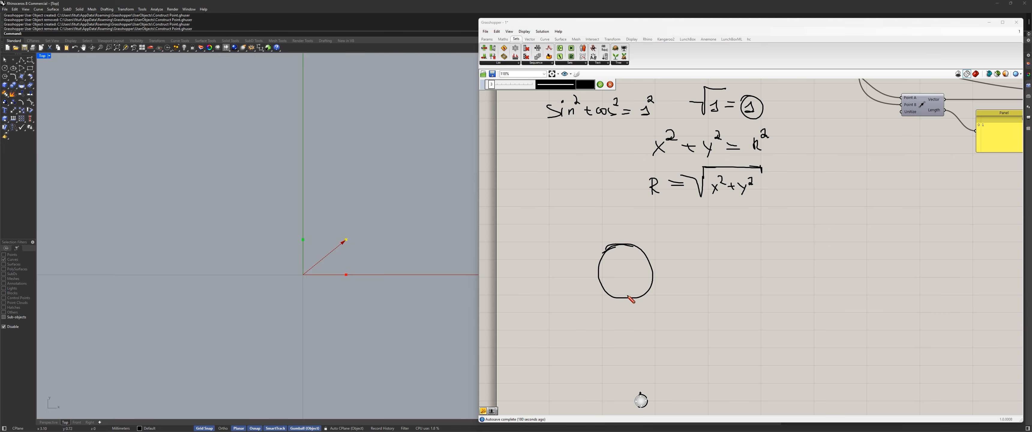
Step: Draw a horizontal diameter across the sketched circle, mark its centre and label it d
{"action": "scroll", "coordinate": [626, 198], "scroll_direction": "up", "scroll_amount": 4}
{"action": "scroll", "coordinate": [613, 268], "scroll_direction": "down", "scroll_amount": 4}
{"action": "scroll", "coordinate": [613, 268], "scroll_direction": "up", "scroll_amount": 6}
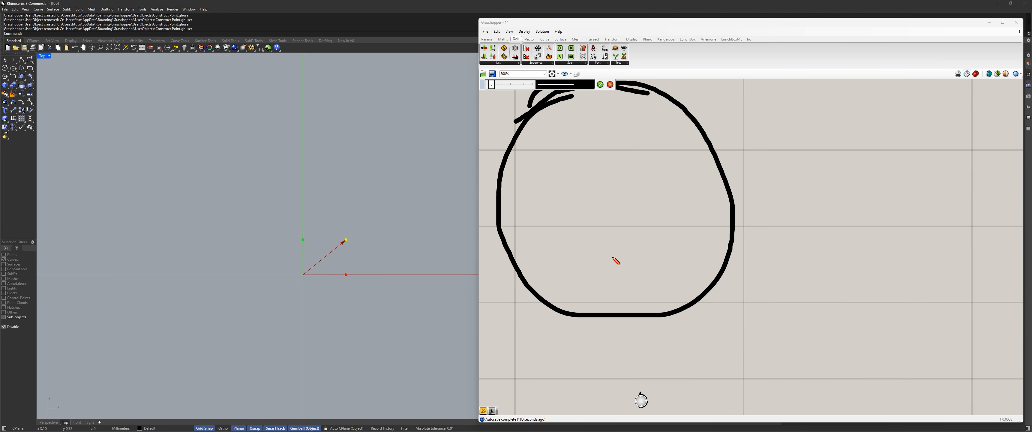
{"action": "scroll", "coordinate": [615, 258], "scroll_direction": "down", "scroll_amount": 4}
{"action": "scroll", "coordinate": [599, 244], "scroll_direction": "up", "scroll_amount": 3}
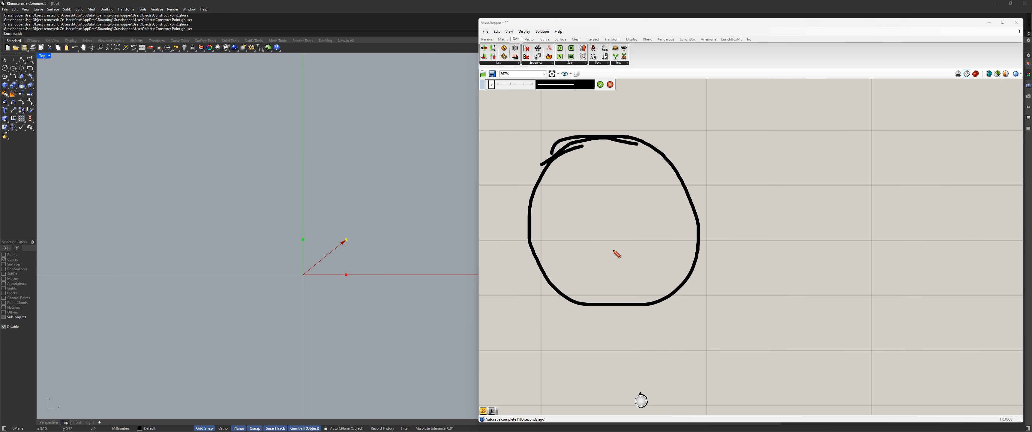
{"action": "scroll", "coordinate": [617, 240], "scroll_direction": "down", "scroll_amount": 3}
{"action": "scroll", "coordinate": [605, 237], "scroll_direction": "up", "scroll_amount": 2}
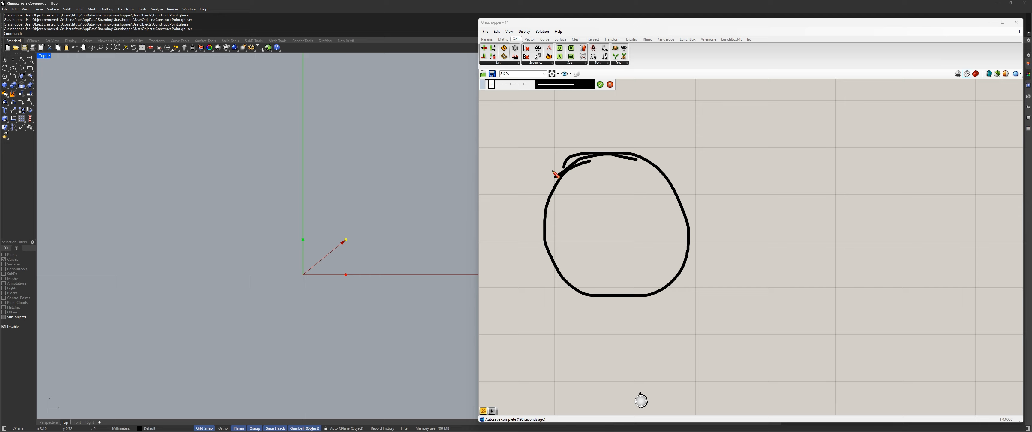
{"action": "left_click_drag", "start_coordinate": [546, 232], "coordinate": [689, 232]}
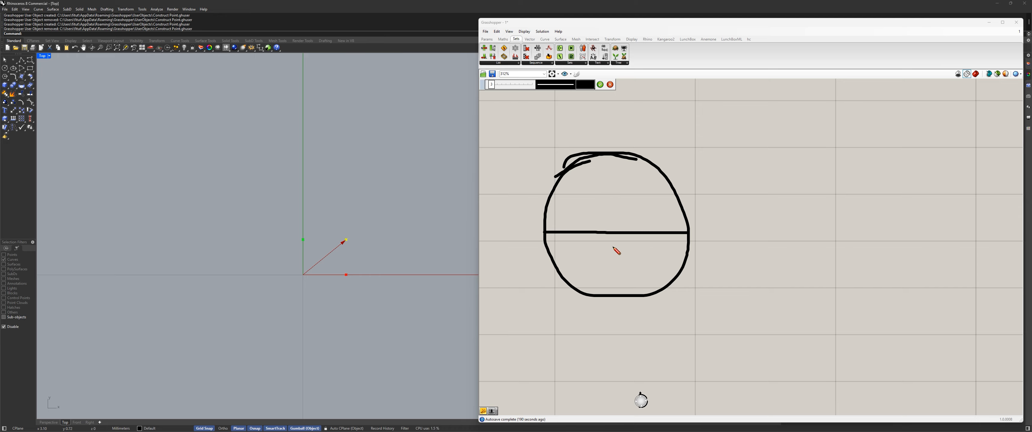
{"action": "left_click_drag", "start_coordinate": [615, 229], "coordinate": [624, 260]}
Step: Handwrite 2πR between the R = √(x²+y²) formula and the sketched circle
{"action": "scroll", "coordinate": [635, 265], "scroll_direction": "down", "scroll_amount": 4}
{"action": "scroll", "coordinate": [718, 184], "scroll_direction": "up", "scroll_amount": 2}
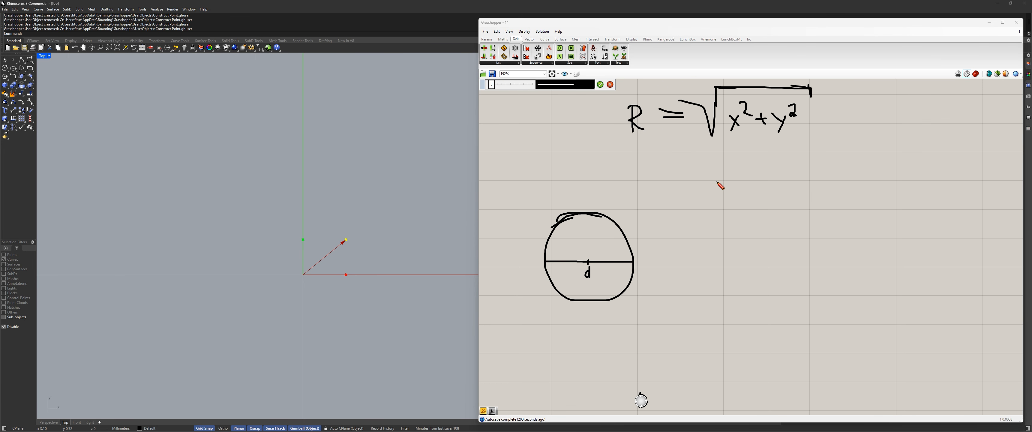
{"action": "scroll", "coordinate": [705, 173], "scroll_direction": "up", "scroll_amount": 3}
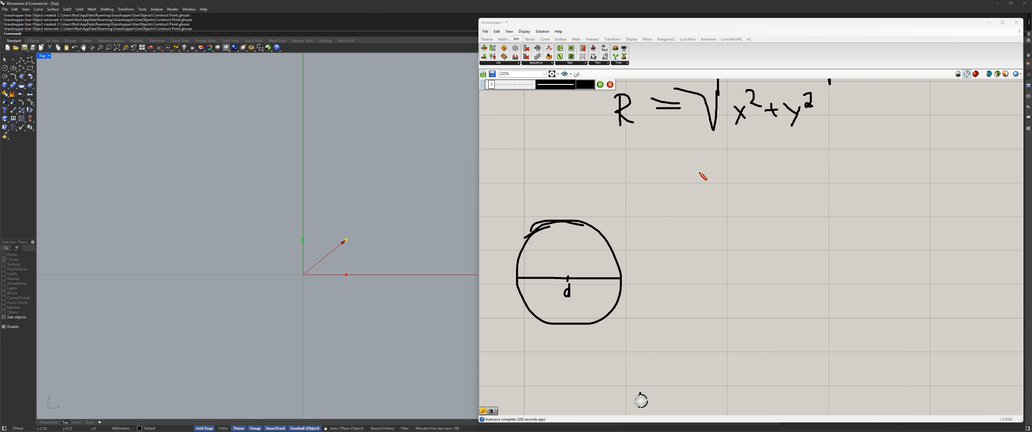
{"action": "left_click_drag", "start_coordinate": [653, 179], "coordinate": [678, 188]}
{"action": "left_click_drag", "start_coordinate": [684, 175], "coordinate": [687, 184]}
{"action": "mouse_move", "coordinate": [673, 180]}
{"action": "left_mouse_down"}
{"action": "mouse_move", "coordinate": [692, 168]}
{"action": "mouse_move", "coordinate": [716, 196]}
{"action": "left_mouse_up"}
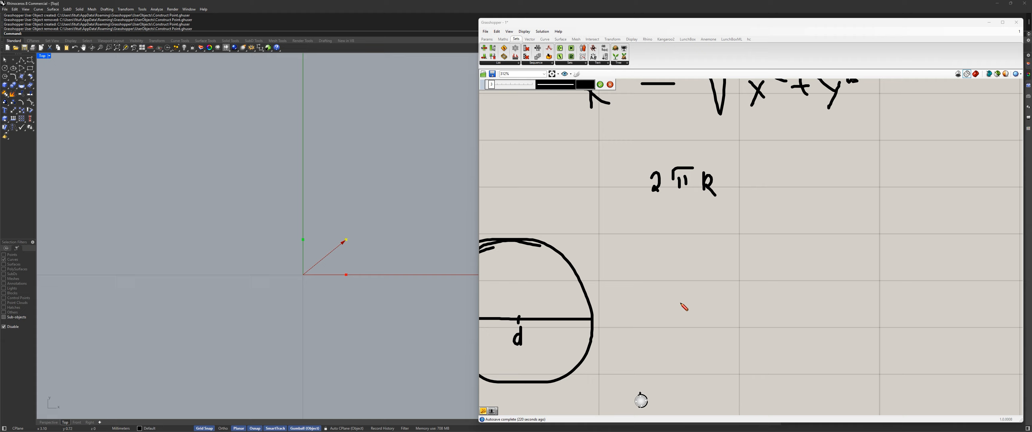
Step: Annotate 2πR with dashes leading to the words Radius and Radiant, and draw a loop around 2πR
{"action": "mouse_move", "coordinate": [734, 183]}
{"action": "left_mouse_down"}
{"action": "mouse_move", "coordinate": [786, 200]}
{"action": "mouse_move", "coordinate": [817, 185]}
{"action": "mouse_move", "coordinate": [845, 200]}
{"action": "left_mouse_up"}
{"action": "mouse_move", "coordinate": [740, 207]}
{"action": "left_mouse_down"}
{"action": "mouse_move", "coordinate": [763, 239]}
{"action": "mouse_move", "coordinate": [768, 226]}
{"action": "mouse_move", "coordinate": [773, 238]}
{"action": "mouse_move", "coordinate": [866, 226]}
{"action": "left_mouse_up"}
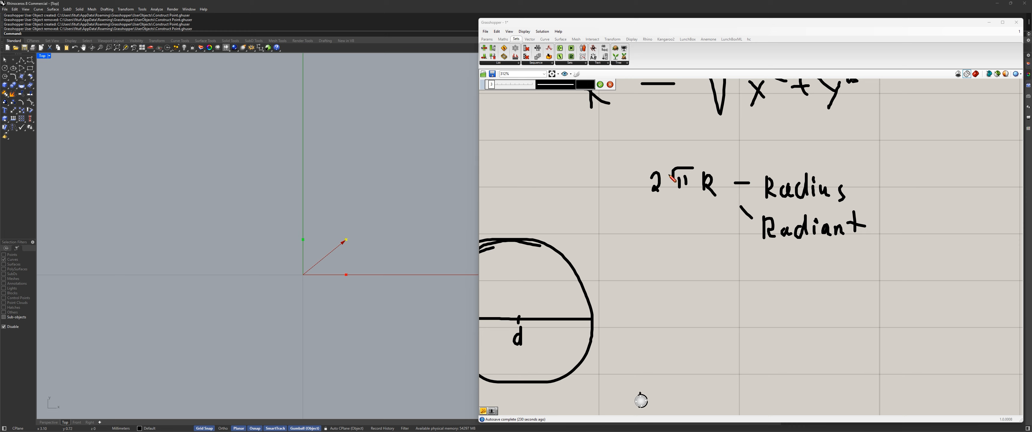
{"action": "mouse_move", "coordinate": [655, 151]}
{"action": "left_mouse_down"}
{"action": "mouse_move", "coordinate": [639, 205]}
{"action": "mouse_move", "coordinate": [654, 152]}
{"action": "left_mouse_up"}
Step: Review the handwritten derivation from sin² + cos² = 1² down to the circled 2πR in the context of the definition
{"action": "scroll", "coordinate": [710, 211], "scroll_direction": "down", "scroll_amount": 12}
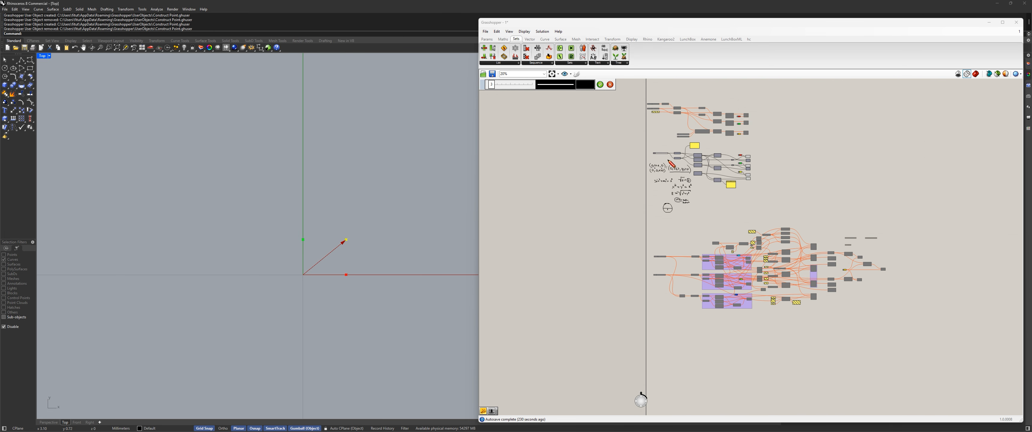
{"action": "scroll", "coordinate": [663, 162], "scroll_direction": "up", "scroll_amount": 7}
{"action": "scroll", "coordinate": [610, 173], "scroll_direction": "up", "scroll_amount": 3}
{"action": "scroll", "coordinate": [625, 289], "scroll_direction": "down", "scroll_amount": 4}
{"action": "scroll", "coordinate": [741, 403], "scroll_direction": "up", "scroll_amount": 7}
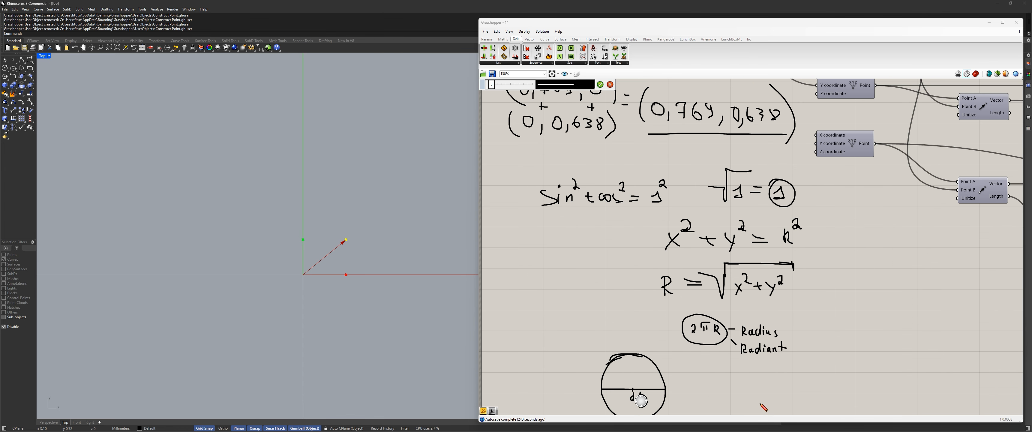
{"action": "scroll", "coordinate": [739, 405], "scroll_direction": "up", "scroll_amount": 3}
{"action": "scroll", "coordinate": [781, 392], "scroll_direction": "down", "scroll_amount": 4}
{"action": "scroll", "coordinate": [782, 395], "scroll_direction": "up", "scroll_amount": 4}
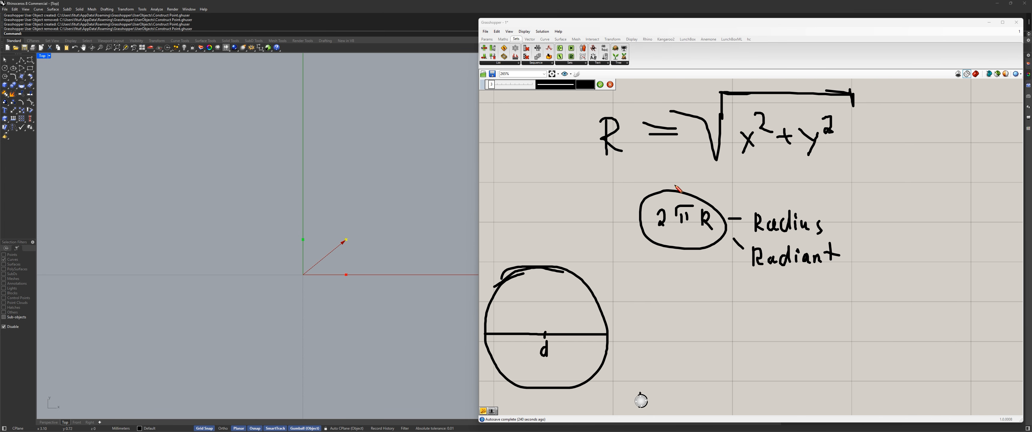
Step: Finish the freehand sketch and shift the circle drawing with its 2πR notes slightly to the left on the canvas
{"action": "left_click", "coordinate": [601, 86]}
{"action": "left_click_drag", "start_coordinate": [894, 315], "coordinate": [612, 174]}
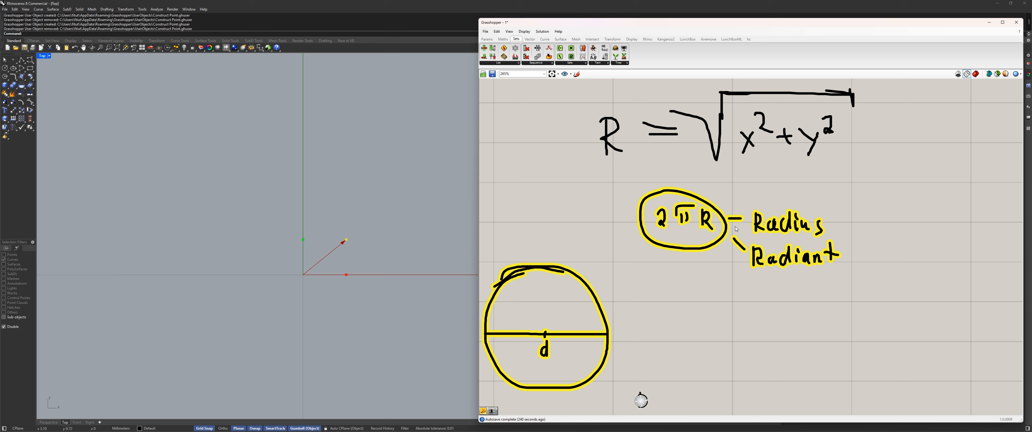
{"action": "left_click", "coordinate": [865, 193]}
{"action": "left_click_drag", "start_coordinate": [864, 195], "coordinate": [713, 246]}
{"action": "left_click", "coordinate": [664, 186]}
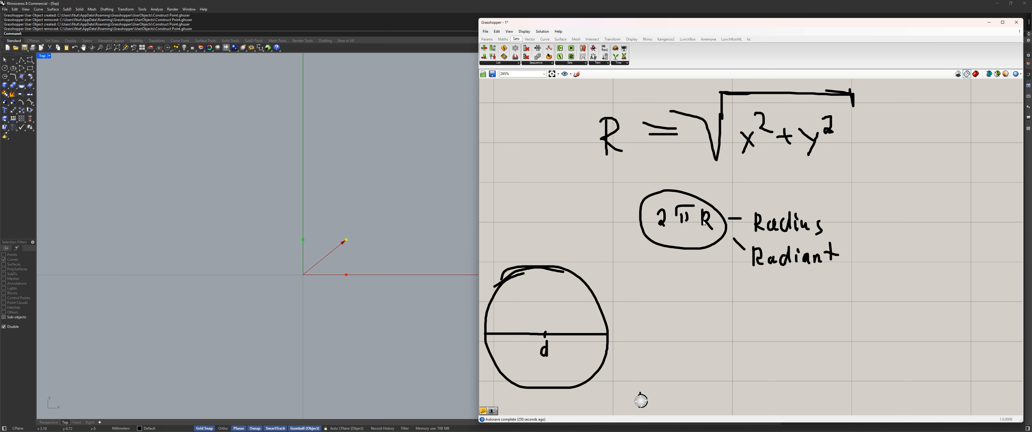
{"action": "mouse_move", "coordinate": [656, 311]}
{"action": "right_mouse_down"}
{"action": "mouse_move", "coordinate": [659, 289]}
{"action": "mouse_move", "coordinate": [722, 222]}
{"action": "right_mouse_up"}
{"action": "left_click_drag", "start_coordinate": [632, 211], "coordinate": [557, 304]}
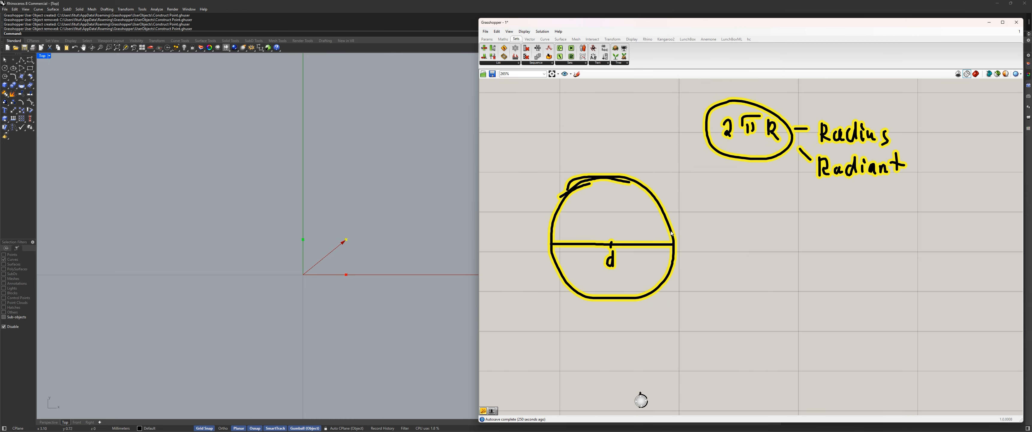
{"action": "left_click_drag", "start_coordinate": [671, 231], "coordinate": [613, 231]}
{"action": "left_click", "coordinate": [688, 232]}
{"action": "right_click_drag", "start_coordinate": [647, 225], "coordinate": [717, 245]}
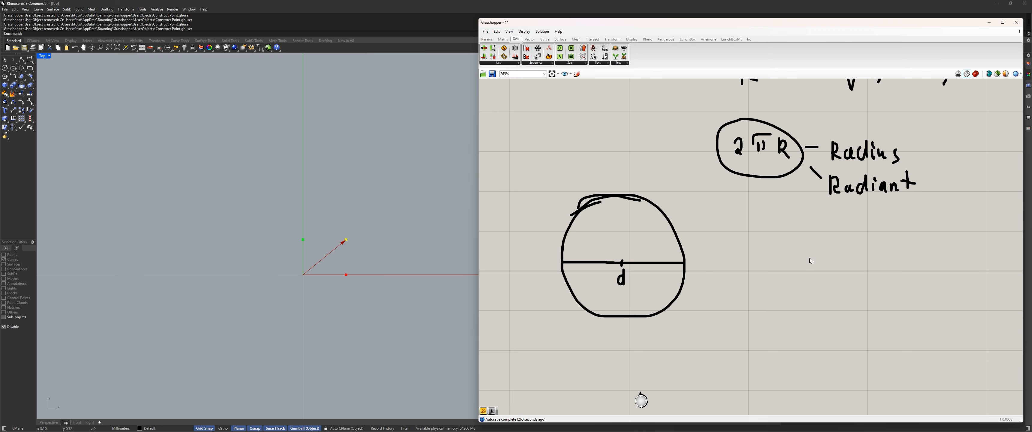
Step: Start another freehand sketch and write the circumference formula Cu = 3,1415 · d beside the circle
{"action": "left_click", "coordinate": [576, 75]}
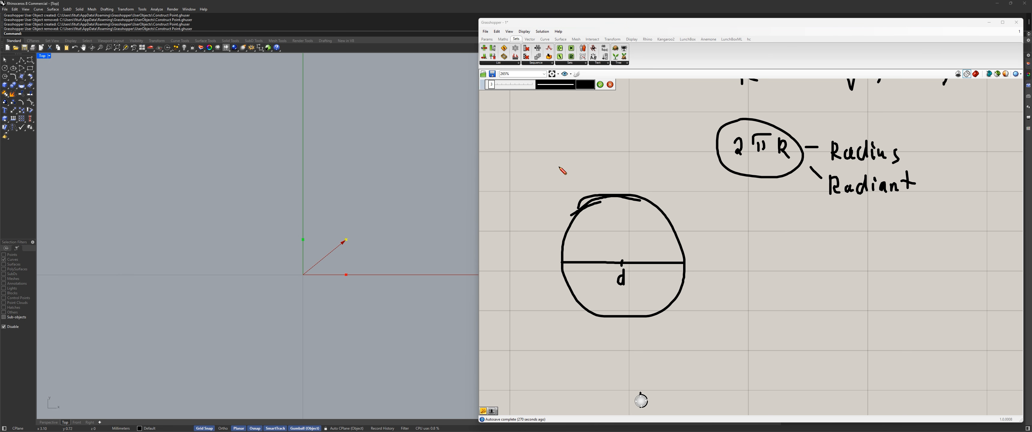
{"action": "scroll", "coordinate": [731, 300], "scroll_direction": "up", "scroll_amount": 2}
{"action": "scroll", "coordinate": [737, 278], "scroll_direction": "down", "scroll_amount": 3}
{"action": "scroll", "coordinate": [735, 274], "scroll_direction": "up", "scroll_amount": 1}
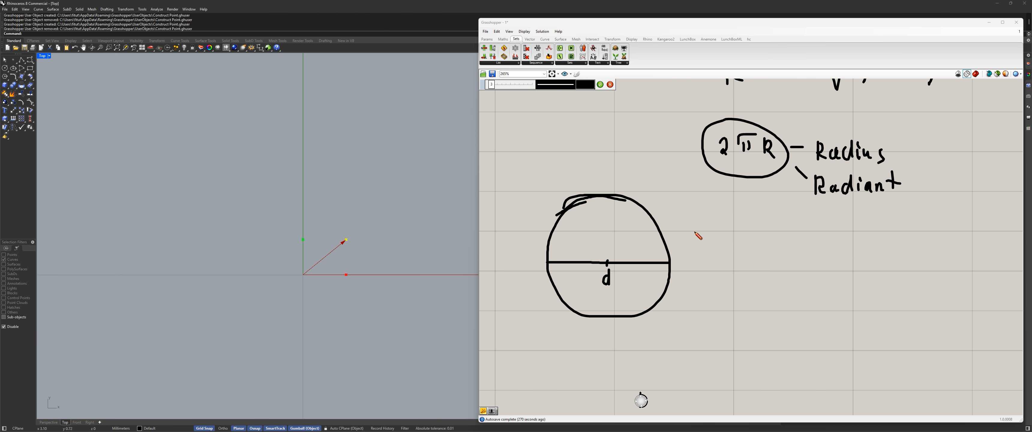
{"action": "scroll", "coordinate": [701, 245], "scroll_direction": "up", "scroll_amount": 1}
{"action": "mouse_move", "coordinate": [711, 232]}
{"action": "left_mouse_down"}
{"action": "mouse_move", "coordinate": [721, 249]}
{"action": "mouse_move", "coordinate": [771, 233]}
{"action": "mouse_move", "coordinate": [759, 248]}
{"action": "mouse_move", "coordinate": [779, 260]}
{"action": "left_mouse_up"}
{"action": "mouse_move", "coordinate": [785, 230]}
{"action": "left_mouse_down"}
{"action": "mouse_move", "coordinate": [786, 247]}
{"action": "mouse_move", "coordinate": [799, 239]}
{"action": "mouse_move", "coordinate": [803, 249]}
{"action": "left_mouse_up"}
{"action": "mouse_move", "coordinate": [815, 227]}
{"action": "left_mouse_down"}
{"action": "mouse_move", "coordinate": [815, 244]}
{"action": "mouse_move", "coordinate": [831, 249]}
{"action": "mouse_move", "coordinate": [821, 245]}
{"action": "left_mouse_up"}
{"action": "left_click_drag", "start_coordinate": [826, 229], "coordinate": [841, 232]}
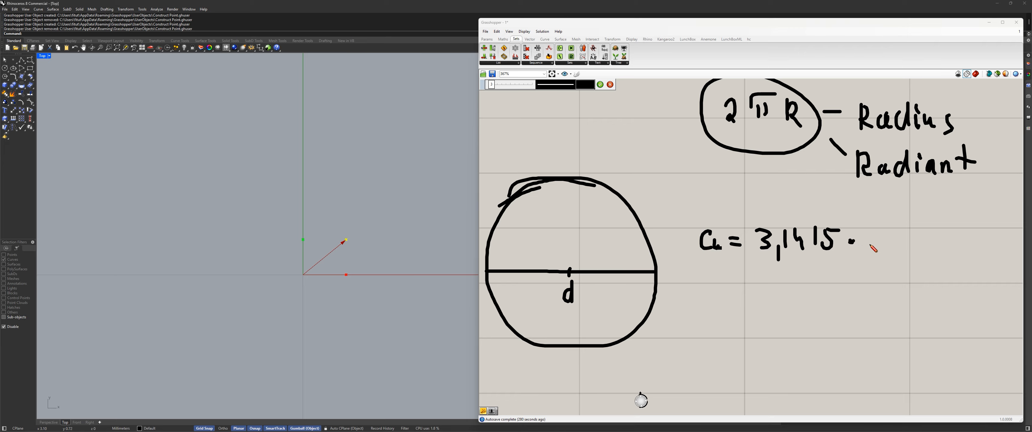
{"action": "left_click_drag", "start_coordinate": [870, 238], "coordinate": [872, 254]}
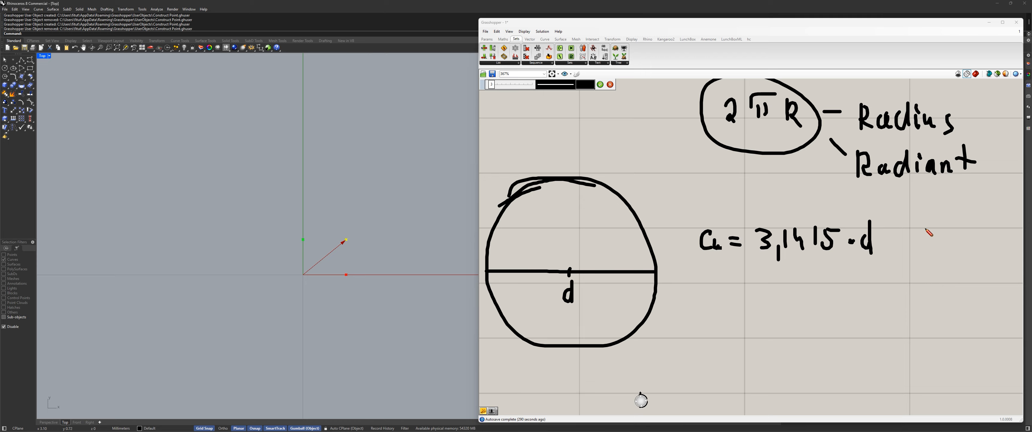
Step: Thicken the circle's radius from the centre to the edge and write 2 · 3,1415 · R under the circumference formula
{"action": "left_click_drag", "start_coordinate": [570, 272], "coordinate": [654, 275]}
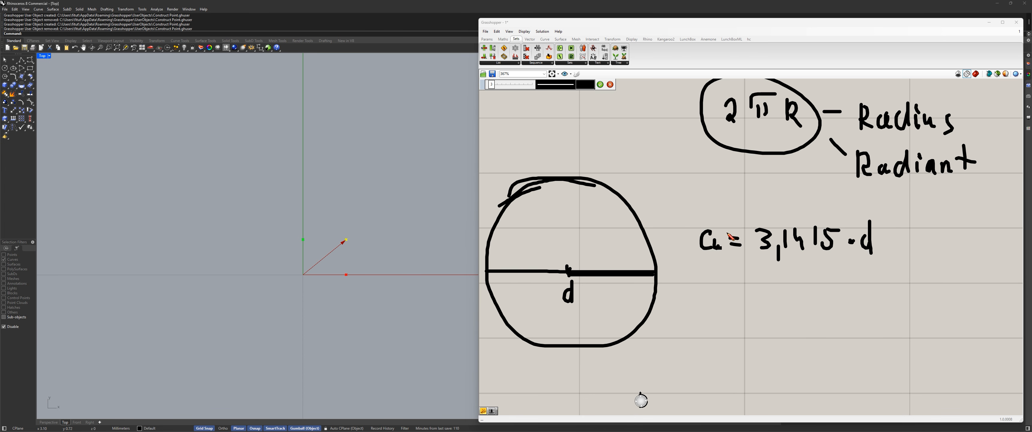
{"action": "scroll", "coordinate": [721, 303], "scroll_direction": "down", "scroll_amount": 1}
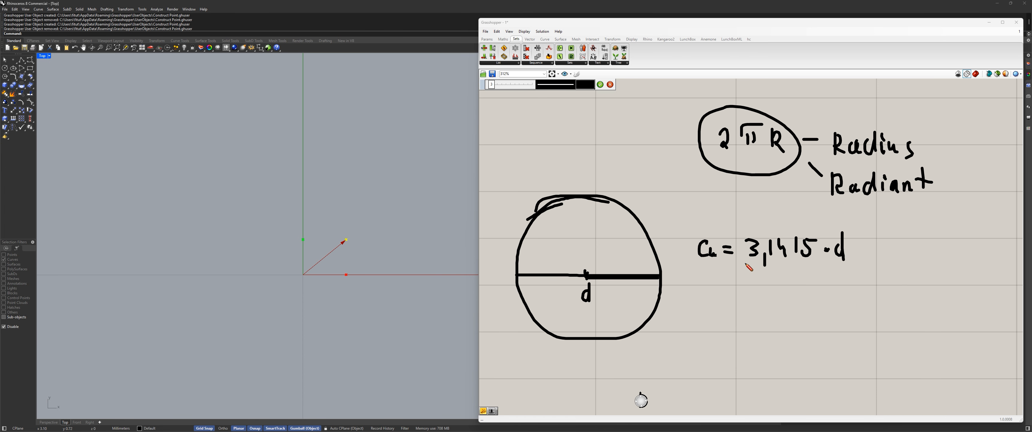
{"action": "scroll", "coordinate": [752, 291], "scroll_direction": "up", "scroll_amount": 2}
{"action": "mouse_move", "coordinate": [728, 282]}
{"action": "left_mouse_down"}
{"action": "mouse_move", "coordinate": [743, 307]}
{"action": "mouse_move", "coordinate": [795, 283]}
{"action": "mouse_move", "coordinate": [850, 290]}
{"action": "mouse_move", "coordinate": [841, 298]}
{"action": "left_mouse_up"}
{"action": "left_click", "coordinate": [754, 291]}
{"action": "mouse_move", "coordinate": [848, 272]}
{"action": "left_mouse_down"}
{"action": "mouse_move", "coordinate": [838, 282]}
{"action": "mouse_move", "coordinate": [892, 301]}
{"action": "left_mouse_up"}
{"action": "left_click", "coordinate": [864, 284]}
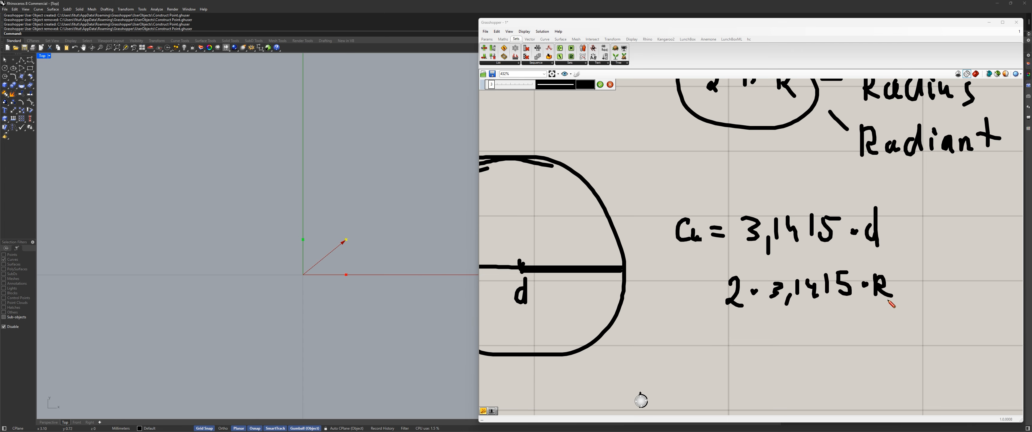
Step: Write the shortened form 2πR under 2 · 3,1415 · R and draw a loop around it
{"action": "scroll", "coordinate": [890, 303], "scroll_direction": "down", "scroll_amount": 3}
{"action": "scroll", "coordinate": [754, 313], "scroll_direction": "up", "scroll_amount": 2}
{"action": "scroll", "coordinate": [783, 338], "scroll_direction": "up", "scroll_amount": 1}
{"action": "left_click_drag", "start_coordinate": [759, 316], "coordinate": [779, 333]}
{"action": "mouse_move", "coordinate": [786, 314]}
{"action": "left_mouse_down"}
{"action": "mouse_move", "coordinate": [786, 332]}
{"action": "mouse_move", "coordinate": [797, 310]}
{"action": "mouse_move", "coordinate": [808, 331]}
{"action": "left_mouse_up"}
{"action": "left_click_drag", "start_coordinate": [809, 314], "coordinate": [820, 329]}
{"action": "scroll", "coordinate": [763, 336], "scroll_direction": "down", "scroll_amount": 1}
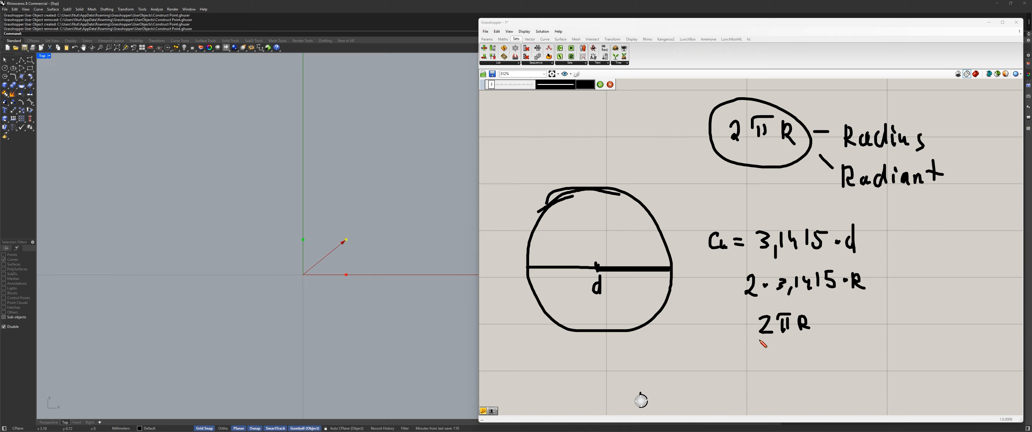
{"action": "mouse_move", "coordinate": [785, 297]}
{"action": "left_mouse_down"}
{"action": "mouse_move", "coordinate": [760, 351]}
{"action": "mouse_move", "coordinate": [782, 302]}
{"action": "left_mouse_up"}
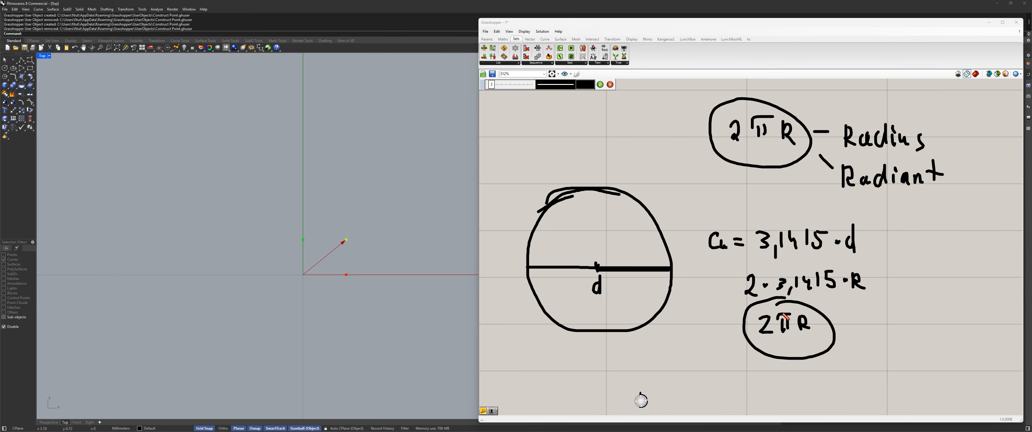
Step: Write "= Number" after the circled 2πR at the end of the derivation
{"action": "mouse_move", "coordinate": [842, 323]}
{"action": "left_mouse_down"}
{"action": "mouse_move", "coordinate": [855, 322]}
{"action": "mouse_move", "coordinate": [849, 330]}
{"action": "left_mouse_up"}
{"action": "mouse_move", "coordinate": [862, 331]}
{"action": "left_mouse_down"}
{"action": "mouse_move", "coordinate": [877, 321]}
{"action": "mouse_move", "coordinate": [972, 333]}
{"action": "left_mouse_up"}
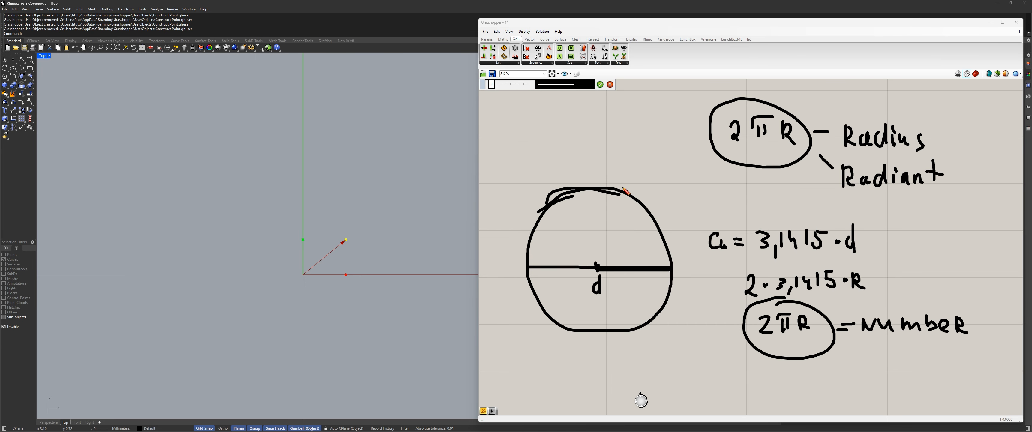
{"action": "scroll", "coordinate": [914, 340], "scroll_direction": "down", "scroll_amount": 2}
{"action": "scroll", "coordinate": [963, 368], "scroll_direction": "up", "scroll_amount": 2}
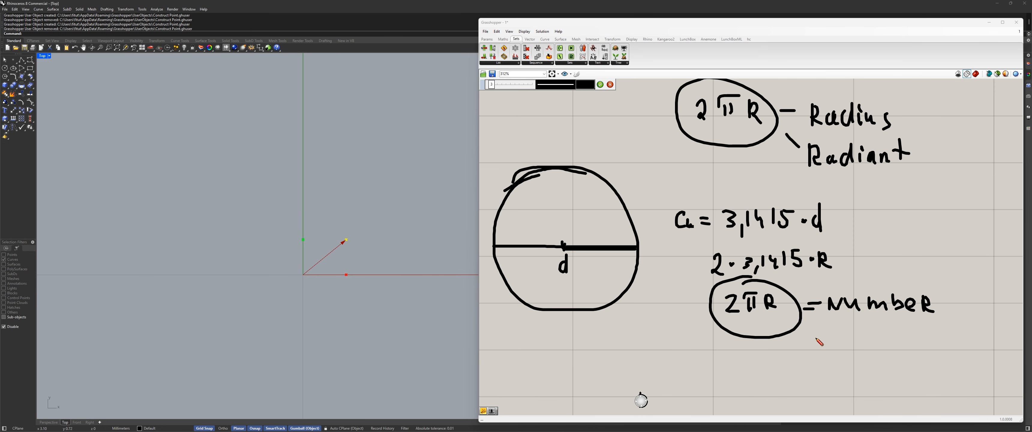
Step: Write "Length" beneath "Number" in the circumference derivation and finish the sketch
{"action": "mouse_move", "coordinate": [817, 332]}
{"action": "left_mouse_down"}
{"action": "mouse_move", "coordinate": [833, 348]}
{"action": "mouse_move", "coordinate": [851, 348]}
{"action": "left_mouse_up"}
{"action": "mouse_move", "coordinate": [854, 340]}
{"action": "left_mouse_down"}
{"action": "mouse_move", "coordinate": [875, 349]}
{"action": "mouse_move", "coordinate": [881, 333]}
{"action": "mouse_move", "coordinate": [898, 348]}
{"action": "left_mouse_up"}
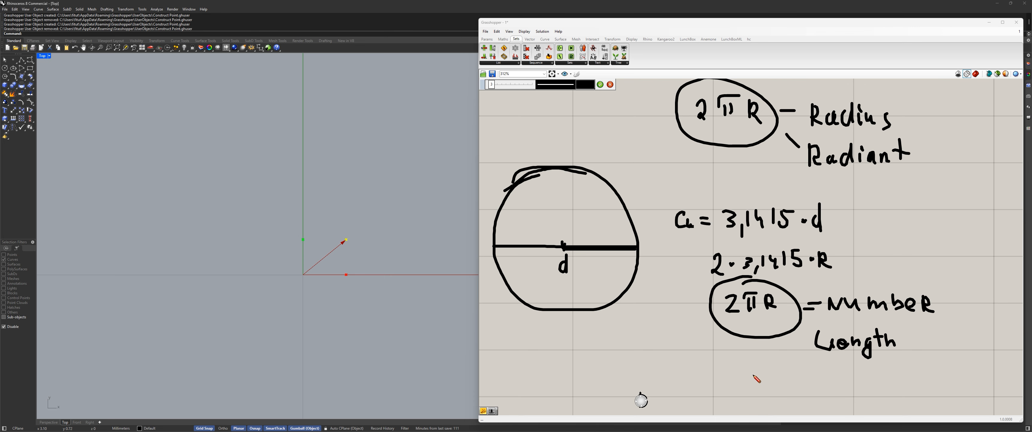
{"action": "left_click", "coordinate": [600, 84]}
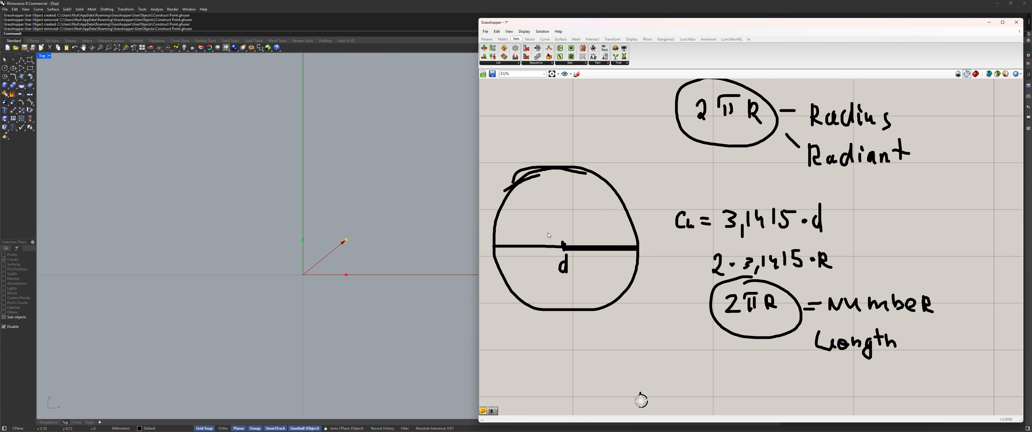
Step: Start another freehand sketch and draw a slanted second radius, a thick arc between both radii and an angle mark at the circle's centre
{"action": "scroll", "coordinate": [541, 265], "scroll_direction": "down", "scroll_amount": 2}
{"action": "mouse_move", "coordinate": [542, 262]}
{"action": "right_mouse_down"}
{"action": "mouse_move", "coordinate": [606, 275]}
{"action": "mouse_move", "coordinate": [586, 280]}
{"action": "right_mouse_up"}
{"action": "scroll", "coordinate": [607, 278], "scroll_direction": "up", "scroll_amount": 5}
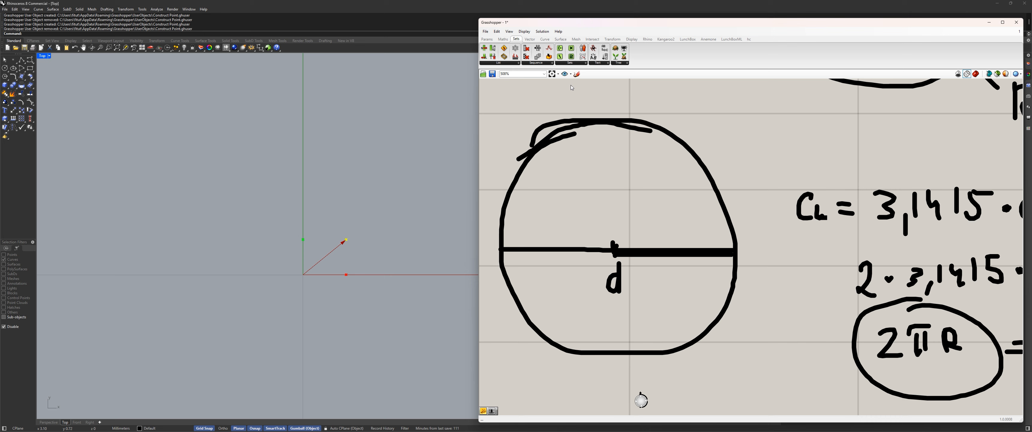
{"action": "left_click", "coordinate": [577, 75]}
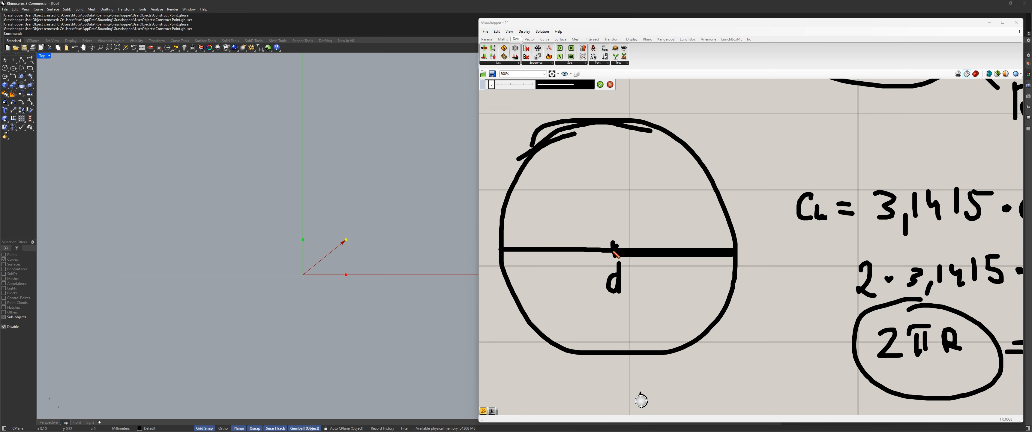
{"action": "mouse_move", "coordinate": [692, 154]}
{"action": "left_mouse_down"}
{"action": "mouse_move", "coordinate": [741, 255]}
{"action": "mouse_move", "coordinate": [685, 153]}
{"action": "left_mouse_up"}
{"action": "mouse_move", "coordinate": [616, 248]}
{"action": "left_mouse_down"}
{"action": "mouse_move", "coordinate": [686, 157]}
{"action": "mouse_move", "coordinate": [621, 246]}
{"action": "mouse_move", "coordinate": [643, 238]}
{"action": "mouse_move", "coordinate": [646, 248]}
{"action": "left_mouse_up"}
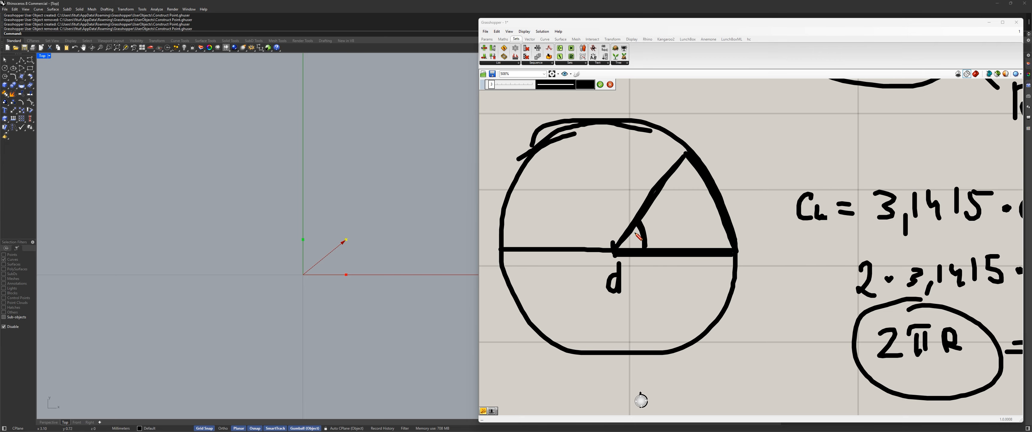
{"action": "scroll", "coordinate": [633, 246], "scroll_direction": "down", "scroll_amount": 3}
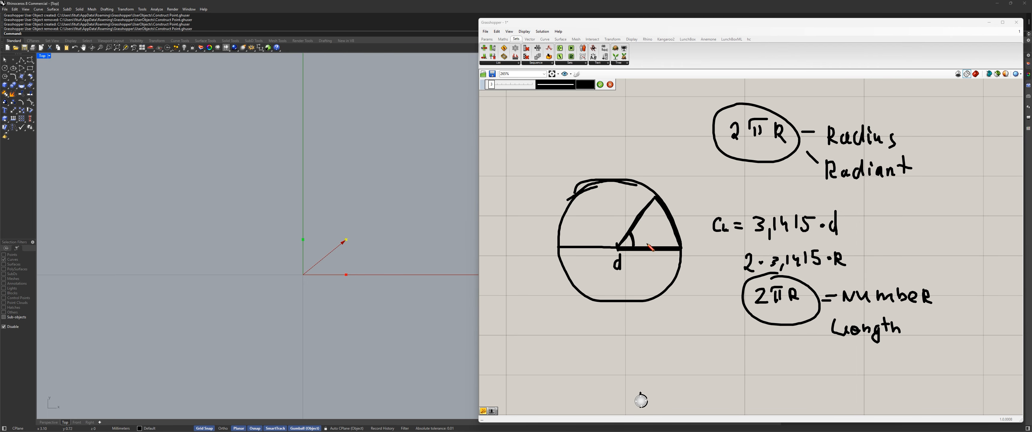
{"action": "scroll", "coordinate": [650, 247], "scroll_direction": "up", "scroll_amount": 1}
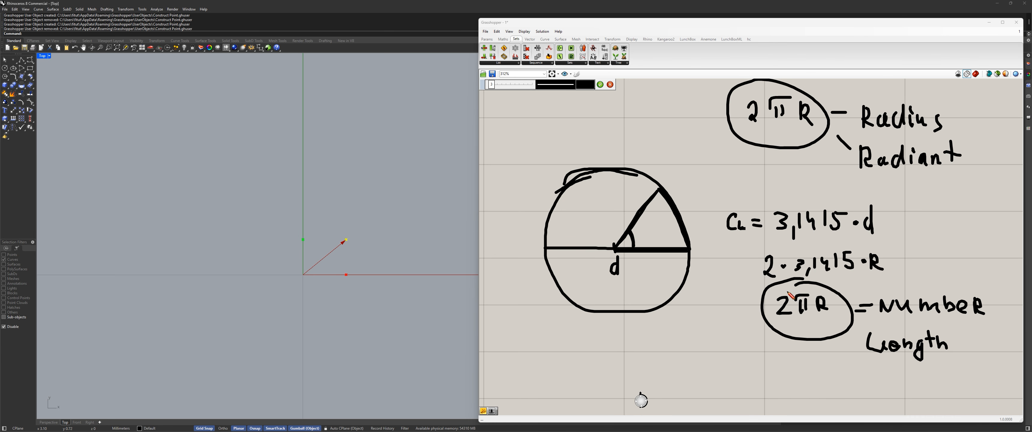
Step: Write 2 · π · r below "Length" under the circled 2πR
{"action": "scroll", "coordinate": [790, 371], "scroll_direction": "up", "scroll_amount": 1}
{"action": "mouse_move", "coordinate": [778, 377]}
{"action": "left_mouse_down"}
{"action": "mouse_move", "coordinate": [778, 394]}
{"action": "mouse_move", "coordinate": [787, 395]}
{"action": "left_mouse_up"}
{"action": "left_click_drag", "start_coordinate": [794, 383], "coordinate": [809, 387]}
{"action": "left_click_drag", "start_coordinate": [796, 369], "coordinate": [836, 380]}
{"action": "scroll", "coordinate": [841, 364], "scroll_direction": "down", "scroll_amount": 4}
{"action": "scroll", "coordinate": [873, 391], "scroll_direction": "up", "scroll_amount": 4}
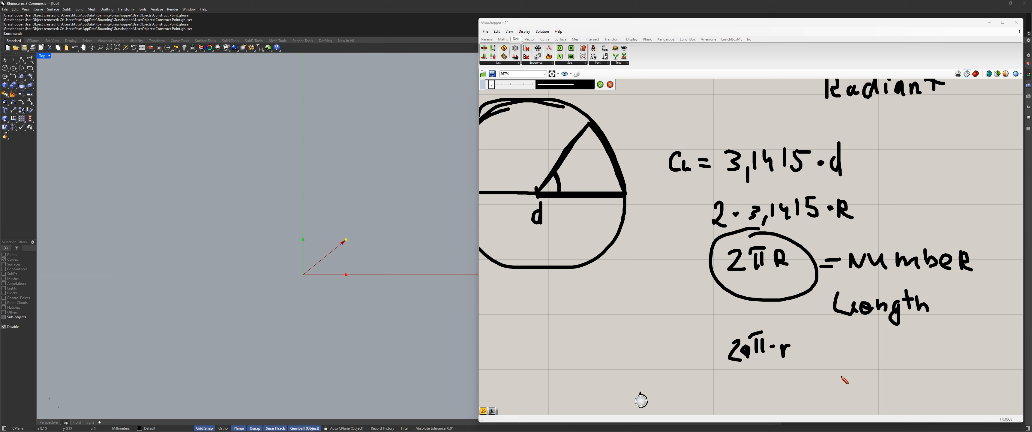
Step: Complete the 2 · π · r line with "= Number"
{"action": "left_click_drag", "start_coordinate": [808, 345], "coordinate": [826, 345]}
{"action": "mouse_move", "coordinate": [809, 352]}
{"action": "left_mouse_down"}
{"action": "mouse_move", "coordinate": [851, 353]}
{"action": "mouse_move", "coordinate": [858, 343]}
{"action": "left_mouse_up"}
{"action": "mouse_move", "coordinate": [864, 345]}
{"action": "left_mouse_down"}
{"action": "mouse_move", "coordinate": [868, 356]}
{"action": "mouse_move", "coordinate": [874, 345]}
{"action": "left_mouse_up"}
{"action": "left_click_drag", "start_coordinate": [889, 347], "coordinate": [952, 360]}
{"action": "left_click_drag", "start_coordinate": [954, 342], "coordinate": [964, 363]}
{"action": "scroll", "coordinate": [960, 355], "scroll_direction": "down", "scroll_amount": 4}
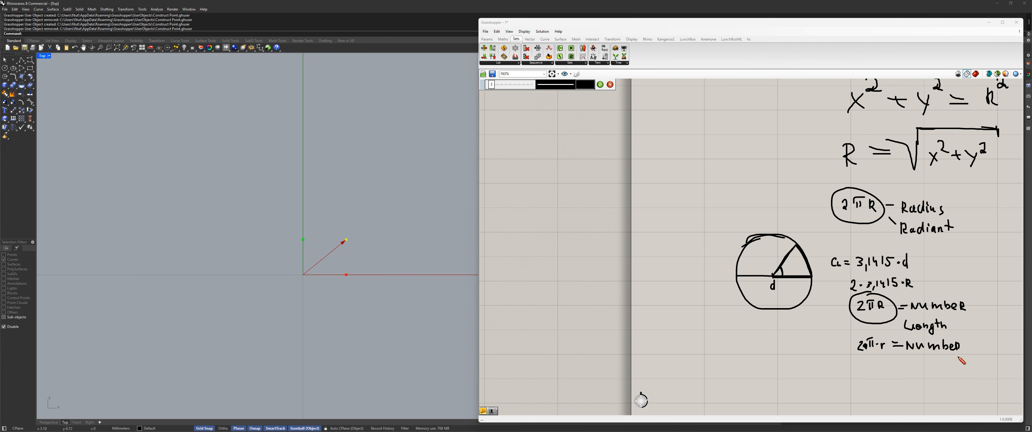
Step: Draw two short underlines beneath the circled 2πR
{"action": "scroll", "coordinate": [861, 329], "scroll_direction": "up", "scroll_amount": 2}
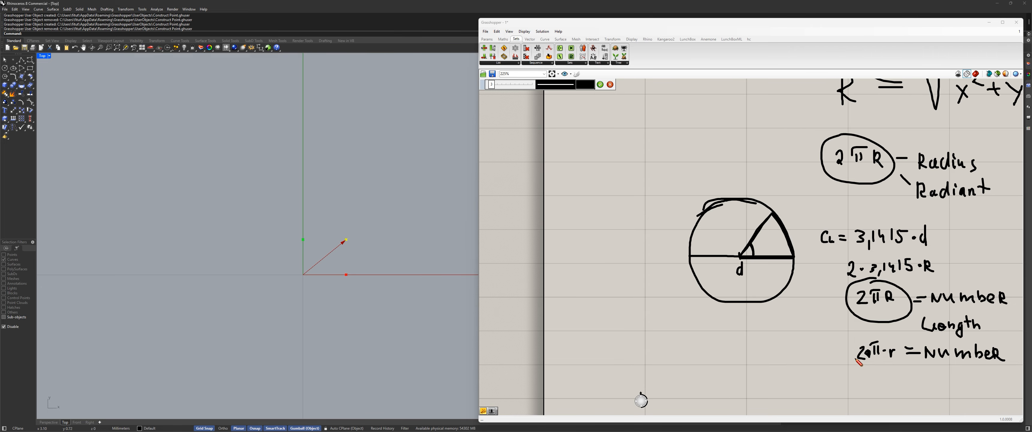
{"action": "scroll", "coordinate": [886, 361], "scroll_direction": "up", "scroll_amount": 3}
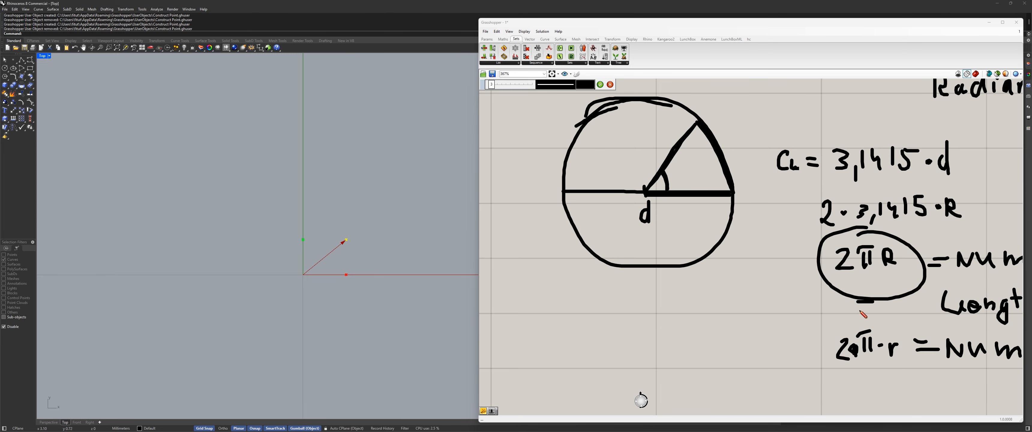
{"action": "scroll", "coordinate": [837, 339], "scroll_direction": "down", "scroll_amount": 4}
{"action": "scroll", "coordinate": [985, 341], "scroll_direction": "up", "scroll_amount": 4}
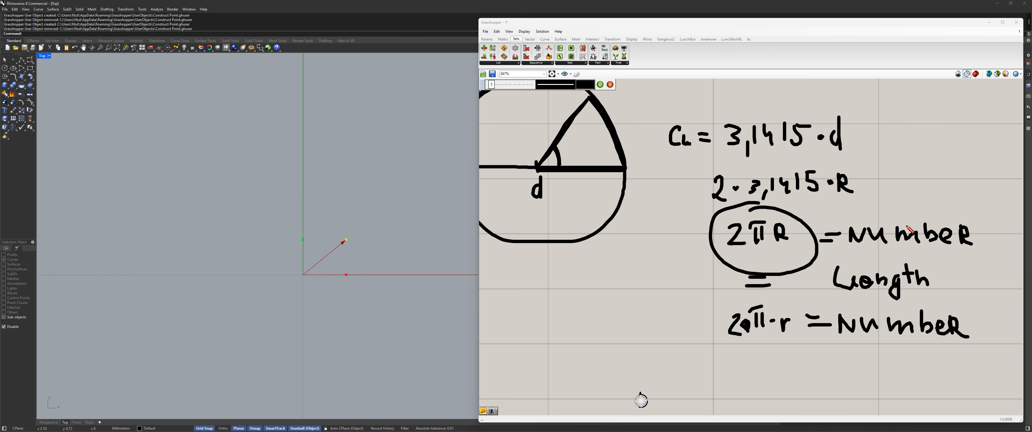
{"action": "scroll", "coordinate": [923, 288], "scroll_direction": "down", "scroll_amount": 3}
{"action": "scroll", "coordinate": [961, 287], "scroll_direction": "up", "scroll_amount": 3}
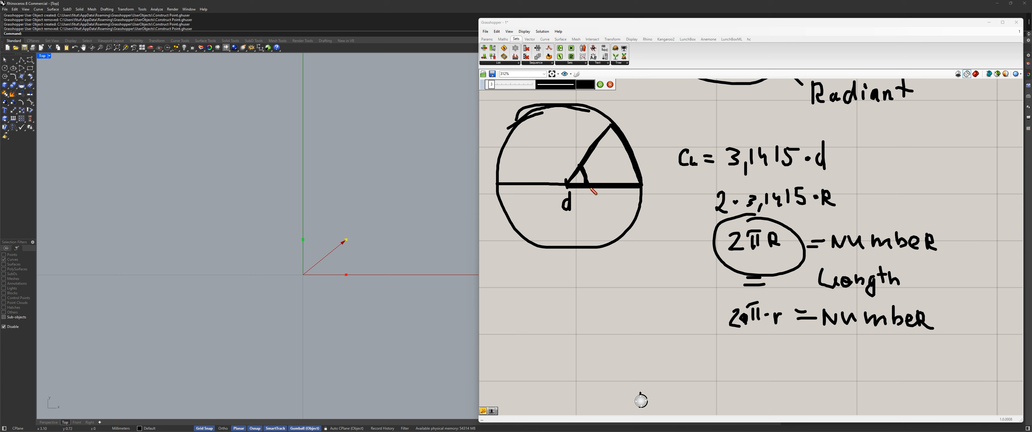
Step: Thicken the angle mark at the circle's centre and finish the sketch
{"action": "scroll", "coordinate": [646, 239], "scroll_direction": "down", "scroll_amount": 3}
{"action": "scroll", "coordinate": [659, 234], "scroll_direction": "up", "scroll_amount": 1}
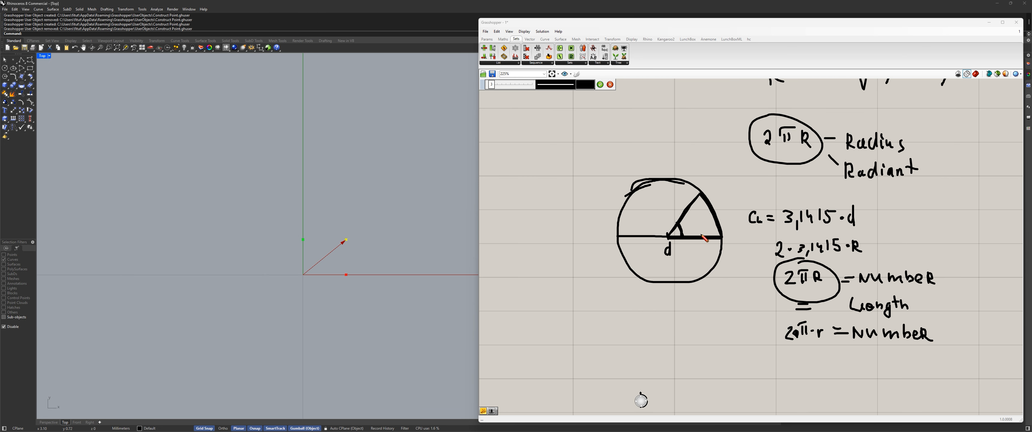
{"action": "scroll", "coordinate": [693, 240], "scroll_direction": "up", "scroll_amount": 2}
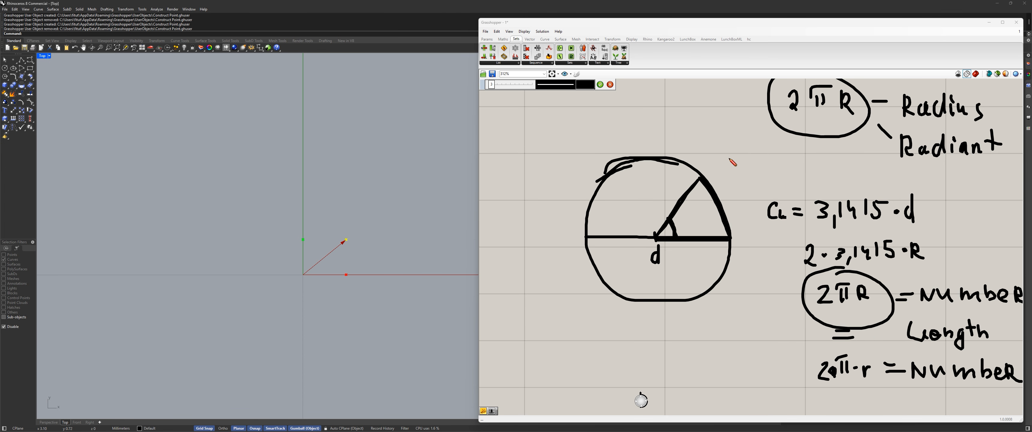
{"action": "scroll", "coordinate": [741, 230], "scroll_direction": "down", "scroll_amount": 4}
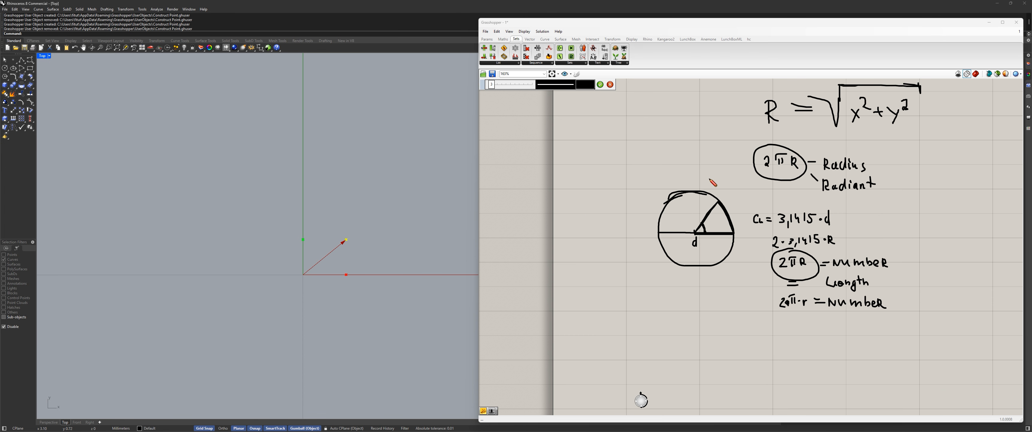
{"action": "scroll", "coordinate": [734, 226], "scroll_direction": "up", "scroll_amount": 4}
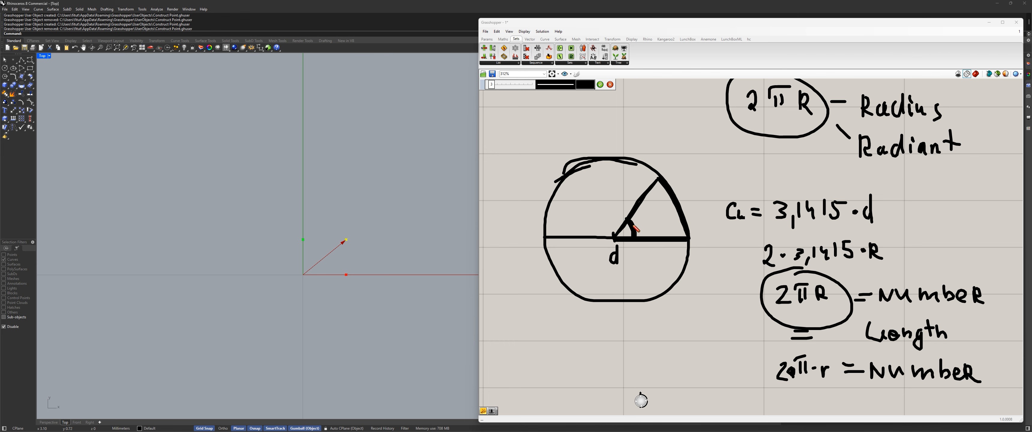
{"action": "left_click_drag", "start_coordinate": [638, 234], "coordinate": [634, 227]}
{"action": "scroll", "coordinate": [631, 232], "scroll_direction": "down", "scroll_amount": 4}
{"action": "left_click", "coordinate": [601, 85]}
Step: Set the time slider to its maximum of 6.280 so the vector completes a full turn
{"action": "scroll", "coordinate": [701, 201], "scroll_direction": "up", "scroll_amount": 3}
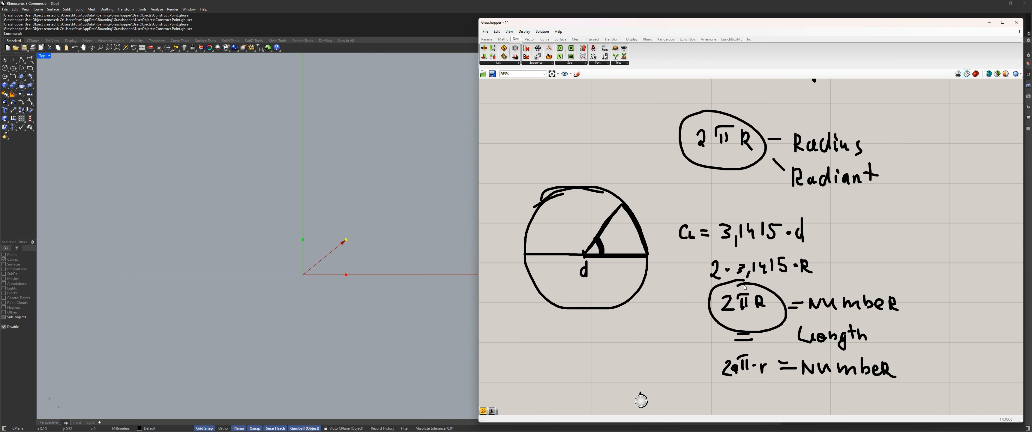
{"action": "scroll", "coordinate": [745, 287], "scroll_direction": "down", "scroll_amount": 5}
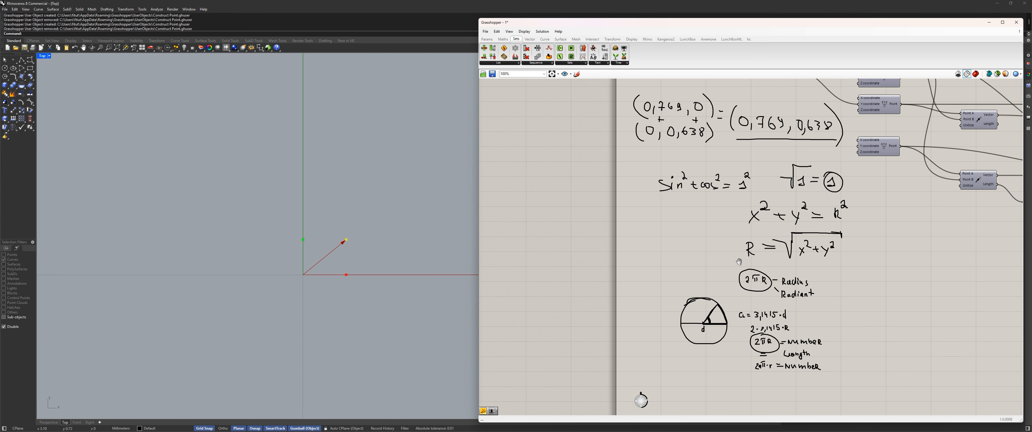
{"action": "scroll", "coordinate": [691, 164], "scroll_direction": "up", "scroll_amount": 6}
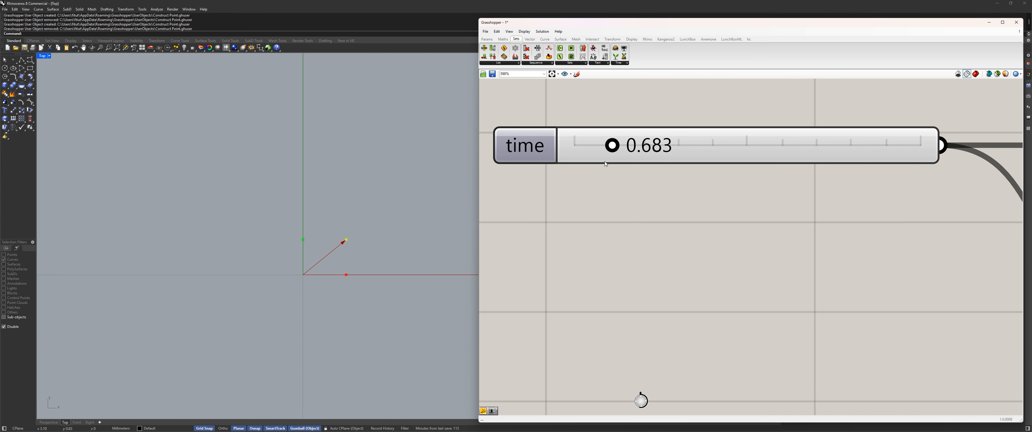
{"action": "left_click_drag", "start_coordinate": [611, 148], "coordinate": [961, 149]}
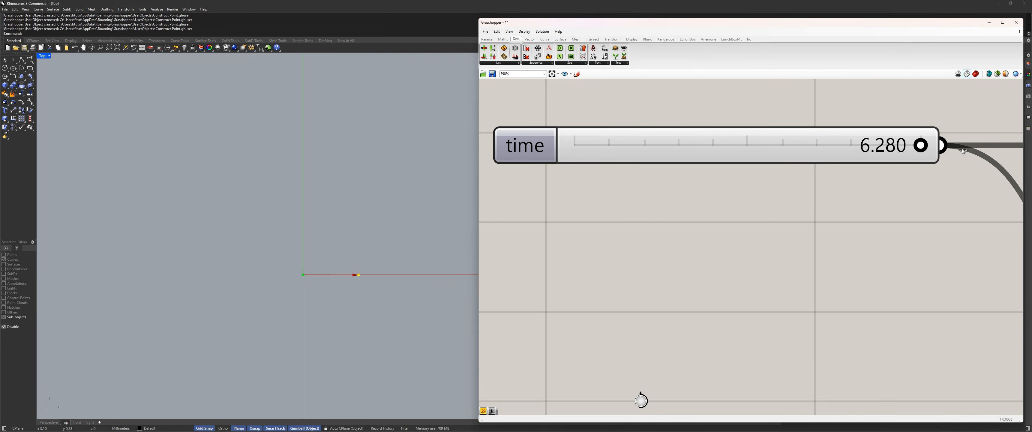
{"action": "scroll", "coordinate": [828, 174], "scroll_direction": "down", "scroll_amount": 3}
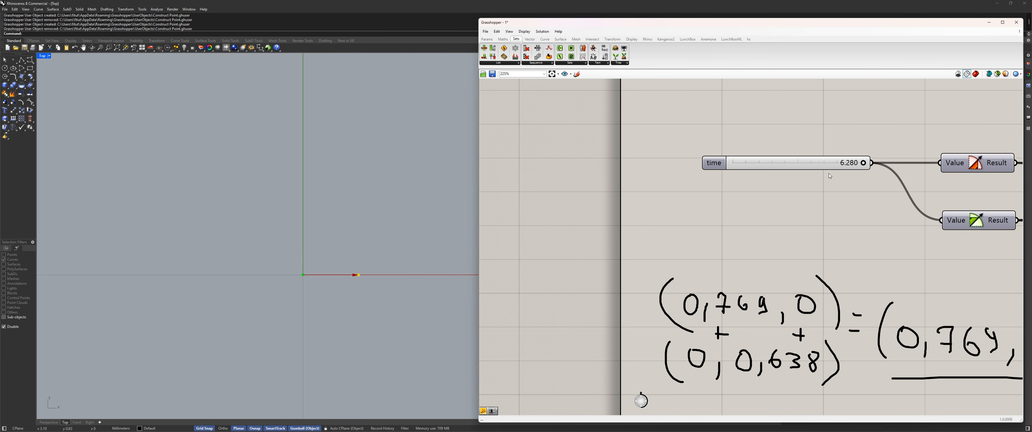
Step: Examine the handwritten circumference and radian notes beside the circle sketch
{"action": "right_click_drag", "start_coordinate": [859, 301], "coordinate": [716, 158]}
{"action": "scroll", "coordinate": [715, 160], "scroll_direction": "down", "scroll_amount": 2}
{"action": "scroll", "coordinate": [730, 323], "scroll_direction": "up", "scroll_amount": 2}
{"action": "right_click_drag", "start_coordinate": [723, 388], "coordinate": [659, 256]}
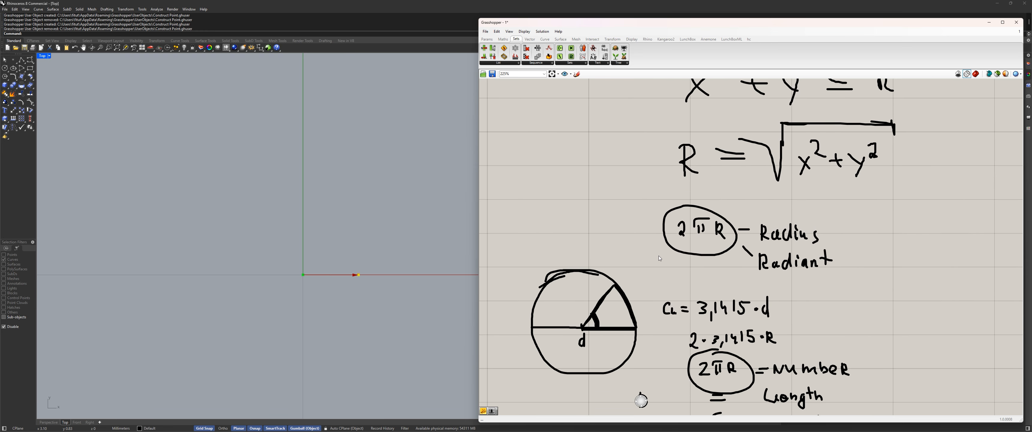
{"action": "scroll", "coordinate": [649, 264], "scroll_direction": "down", "scroll_amount": 2}
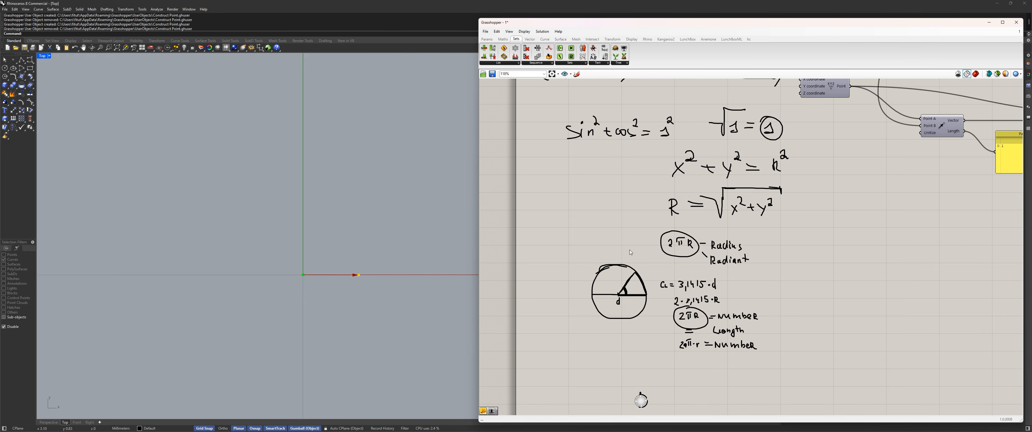
{"action": "scroll", "coordinate": [657, 285], "scroll_direction": "up", "scroll_amount": 2}
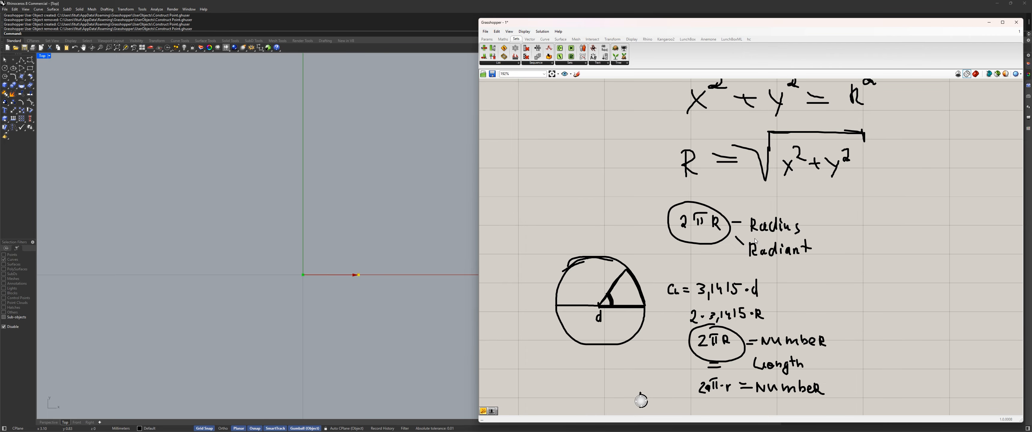
Step: Sweep the time slider down to 0.403 and back up to 6.280 to rotate the vector
{"action": "scroll", "coordinate": [837, 248], "scroll_direction": "down", "scroll_amount": 6}
{"action": "right_click_drag", "start_coordinate": [836, 249], "coordinate": [829, 375]}
{"action": "scroll", "coordinate": [745, 197], "scroll_direction": "up", "scroll_amount": 6}
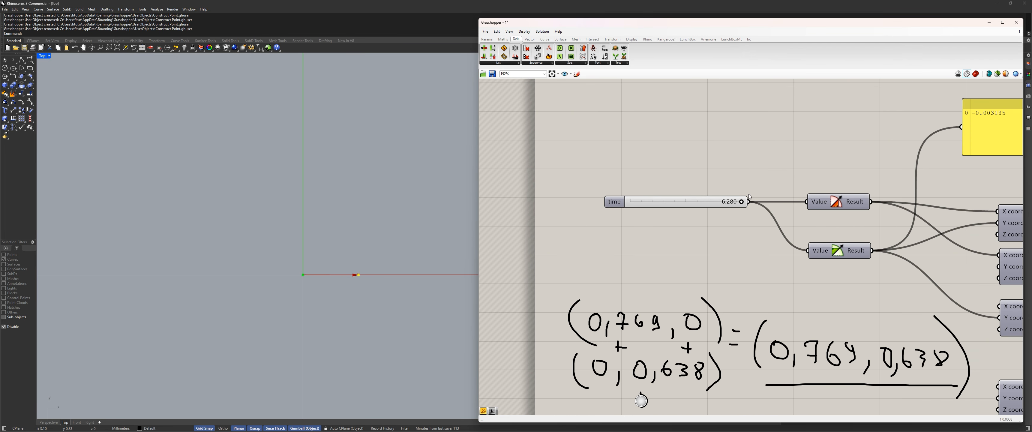
{"action": "left_click_drag", "start_coordinate": [742, 203], "coordinate": [637, 202]}
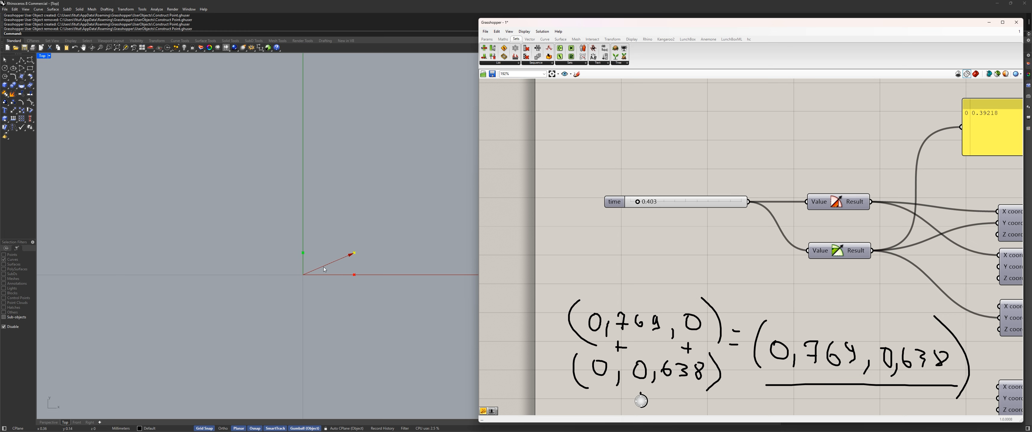
{"action": "mouse_move", "coordinate": [638, 202]}
{"action": "left_mouse_down"}
{"action": "mouse_move", "coordinate": [743, 204]}
{"action": "mouse_move", "coordinate": [630, 203]}
{"action": "mouse_move", "coordinate": [731, 203]}
{"action": "mouse_move", "coordinate": [638, 203]}
{"action": "left_mouse_up"}
{"action": "left_click_drag", "start_coordinate": [640, 203], "coordinate": [742, 203]}
Step: Examine the vector's tip against the x-axis in the Rhino Top viewport with the time slider at its maximum
{"action": "scroll", "coordinate": [723, 240], "scroll_direction": "down", "scroll_amount": 5}
{"action": "right_click_drag", "start_coordinate": [722, 240], "coordinate": [663, 153]}
{"action": "scroll", "coordinate": [634, 215], "scroll_direction": "up", "scroll_amount": 3}
{"action": "scroll", "coordinate": [663, 153], "scroll_direction": "up", "scroll_amount": 4}
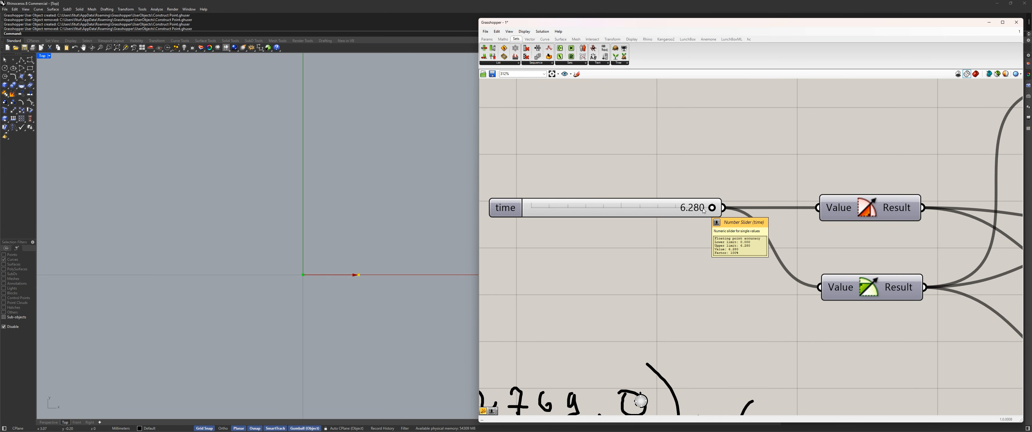
{"action": "scroll", "coordinate": [349, 274], "scroll_direction": "up", "scroll_amount": 20}
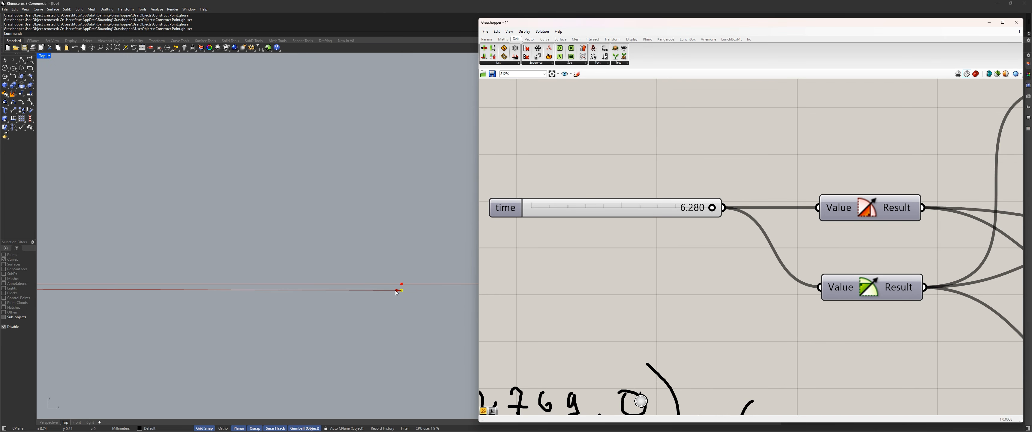
{"action": "scroll", "coordinate": [663, 208], "scroll_direction": "down", "scroll_amount": 5}
{"action": "scroll", "coordinate": [635, 227], "scroll_direction": "down", "scroll_amount": 6}
{"action": "scroll", "coordinate": [315, 266], "scroll_direction": "down", "scroll_amount": 10}
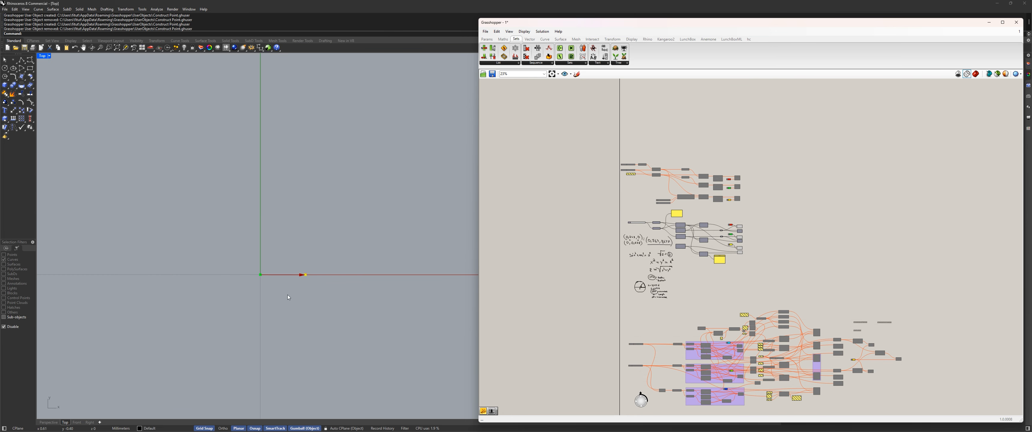
{"action": "right_click_drag", "start_coordinate": [655, 271], "coordinate": [711, 208]}
{"action": "scroll", "coordinate": [289, 282], "scroll_direction": "up", "scroll_amount": 13}
{"action": "right_click_drag", "start_coordinate": [293, 282], "coordinate": [281, 294]}
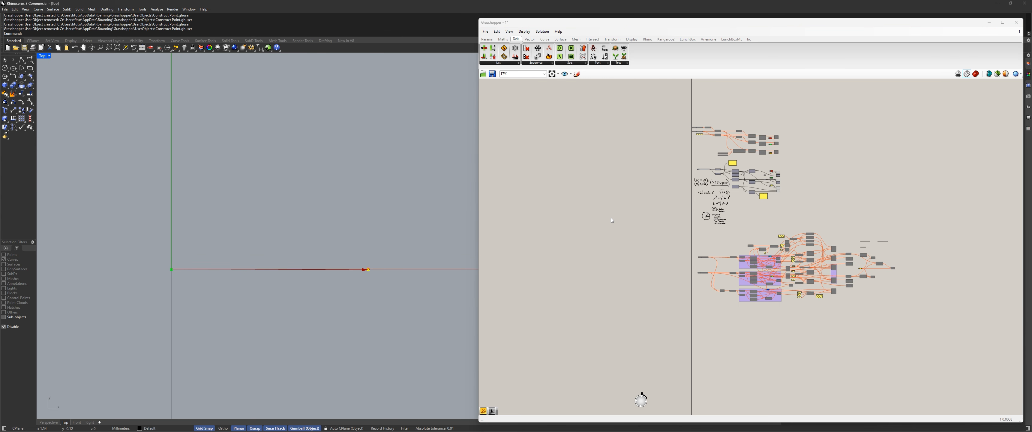
{"action": "scroll", "coordinate": [721, 170], "scroll_direction": "up", "scroll_amount": 2}
{"action": "scroll", "coordinate": [718, 175], "scroll_direction": "up", "scroll_amount": 8}
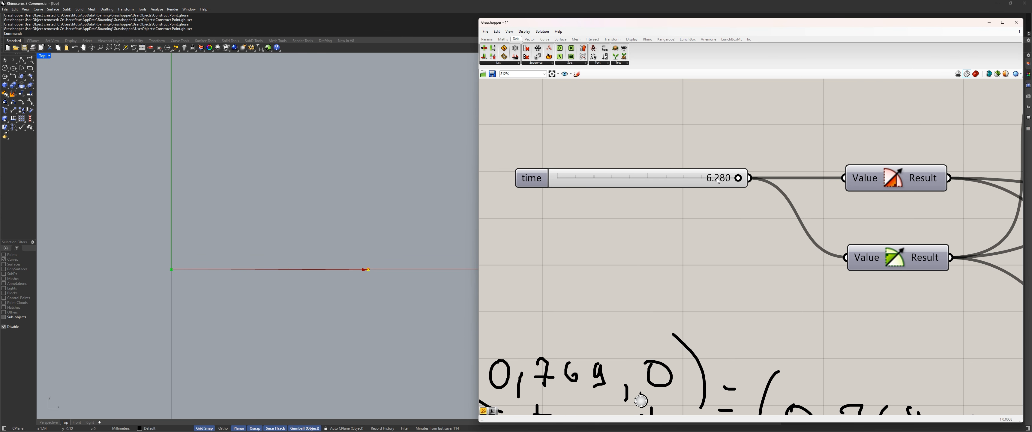
Step: Compare the time slider's maximum with the handwritten 2πR derivation below it
{"action": "mouse_move", "coordinate": [655, 314]}
{"action": "right_mouse_down"}
{"action": "mouse_move", "coordinate": [574, 145]}
{"action": "mouse_move", "coordinate": [600, 197]}
{"action": "right_mouse_up"}
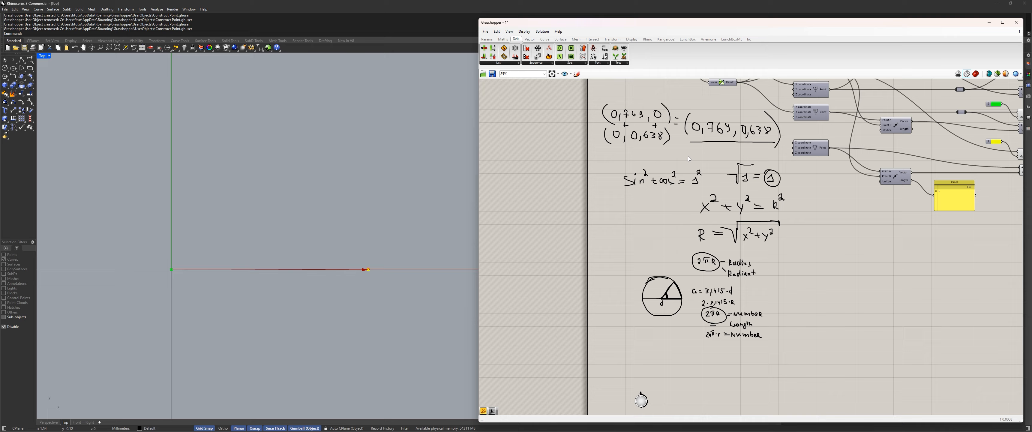
{"action": "right_click_drag", "start_coordinate": [688, 156], "coordinate": [688, 357]}
{"action": "scroll", "coordinate": [661, 281], "scroll_direction": "up", "scroll_amount": 6}
{"action": "left_click_drag", "start_coordinate": [708, 259], "coordinate": [744, 279]}
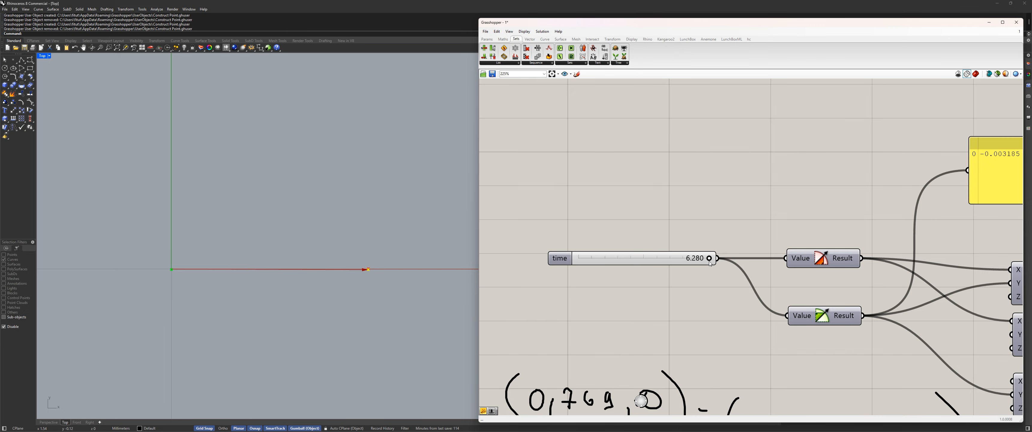
{"action": "scroll", "coordinate": [709, 262], "scroll_direction": "down", "scroll_amount": 5}
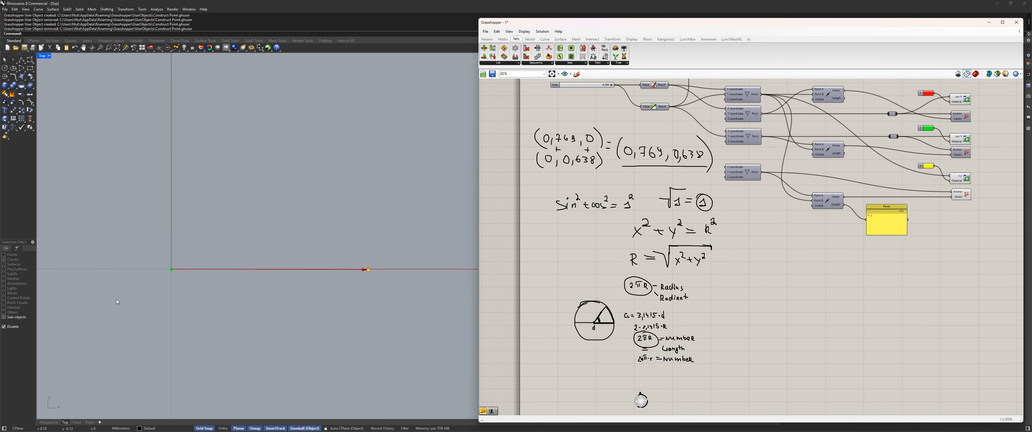
Step: Examine the earlier definition with its handwritten cosine and sine graphs and value table at the start of the canvas
{"action": "right_click_drag", "start_coordinate": [721, 176], "coordinate": [724, 348]}
{"action": "right_click_drag", "start_coordinate": [797, 136], "coordinate": [645, 334]}
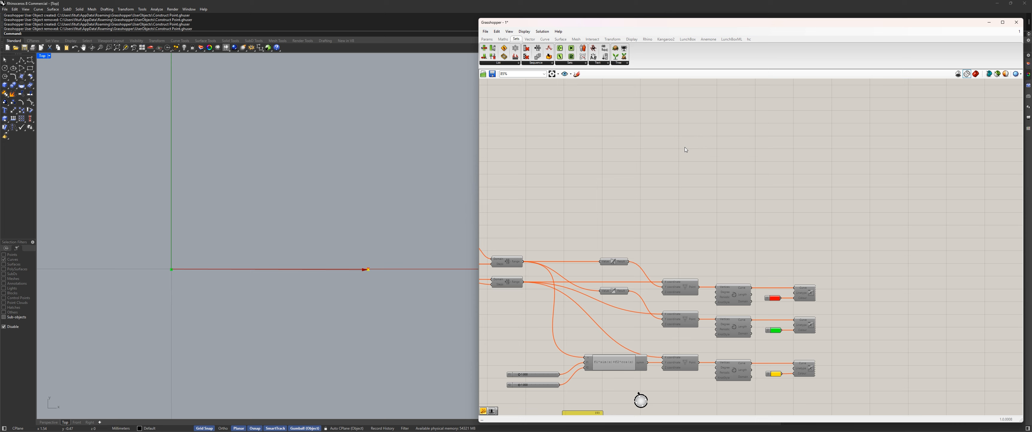
{"action": "right_click_drag", "start_coordinate": [684, 147], "coordinate": [650, 277]}
{"action": "scroll", "coordinate": [650, 276], "scroll_direction": "down", "scroll_amount": 3}
{"action": "right_click_drag", "start_coordinate": [642, 157], "coordinate": [652, 308]}
{"action": "scroll", "coordinate": [652, 308], "scroll_direction": "up", "scroll_amount": 3}
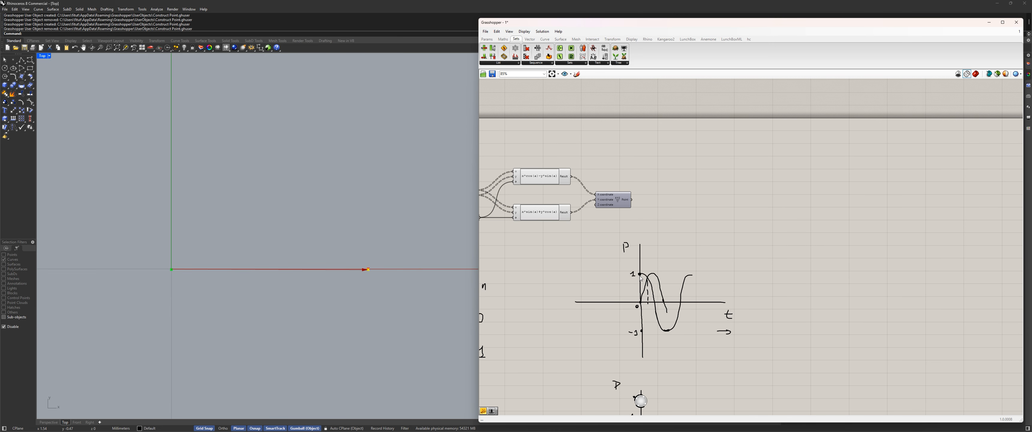
{"action": "right_click_drag", "start_coordinate": [641, 278], "coordinate": [738, 250]}
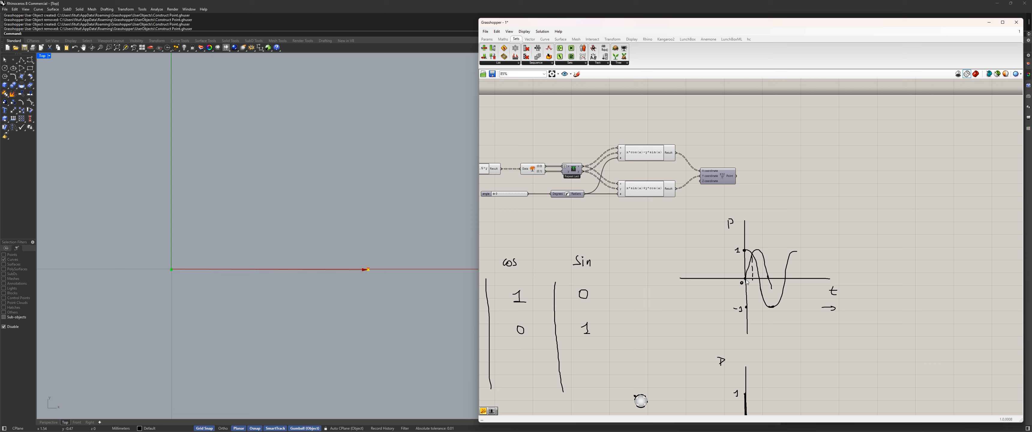
{"action": "scroll", "coordinate": [712, 210], "scroll_direction": "down", "scroll_amount": 10}
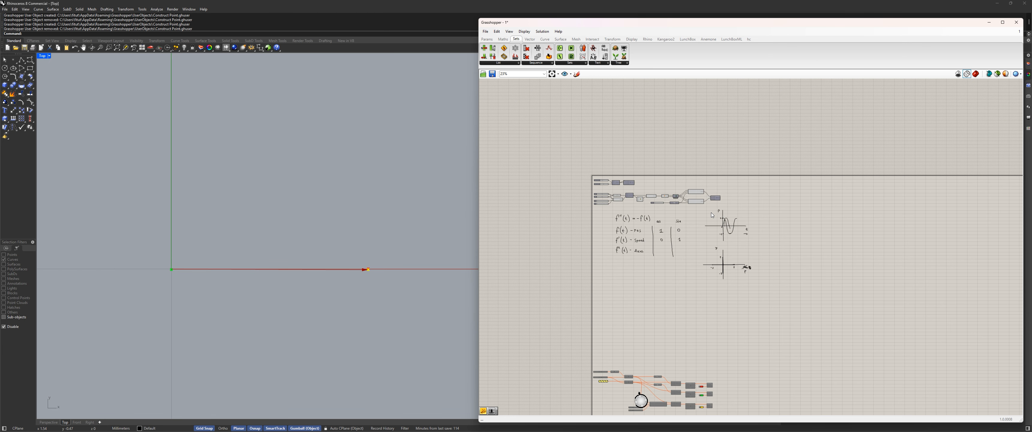
{"action": "right_click_drag", "start_coordinate": [682, 350], "coordinate": [688, 275]}
{"action": "scroll", "coordinate": [687, 275], "scroll_direction": "up", "scroll_amount": 5}
{"action": "scroll", "coordinate": [702, 208], "scroll_direction": "down", "scroll_amount": 6}
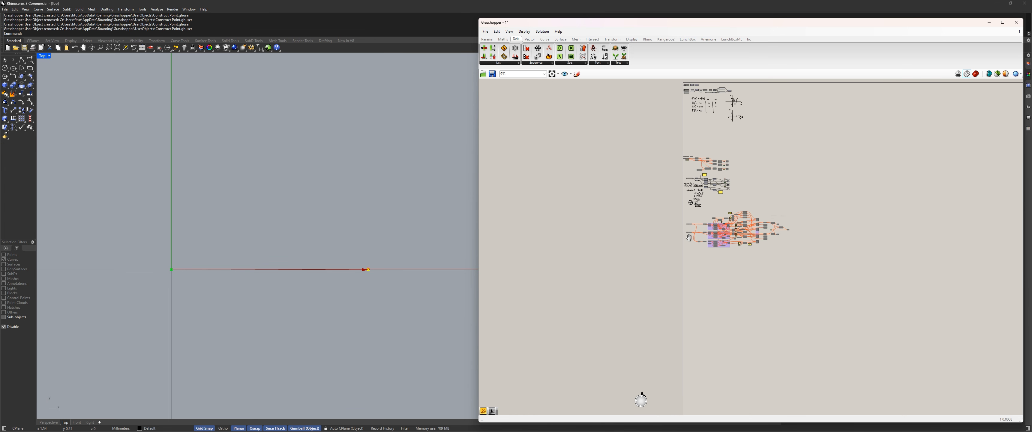
Step: Set the time slider to 3.752 and rename it period
{"action": "right_click_drag", "start_coordinate": [703, 208], "coordinate": [733, 217]}
{"action": "scroll", "coordinate": [328, 259], "scroll_direction": "up", "scroll_amount": 6}
{"action": "scroll", "coordinate": [309, 259], "scroll_direction": "down", "scroll_amount": 13}
{"action": "right_click_drag", "start_coordinate": [691, 197], "coordinate": [793, 208]}
{"action": "scroll", "coordinate": [793, 208], "scroll_direction": "up", "scroll_amount": 15}
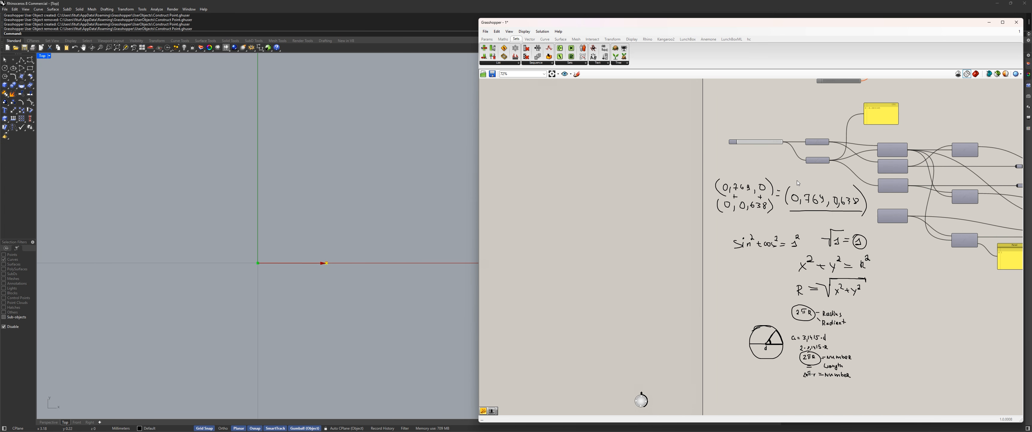
{"action": "left_click_drag", "start_coordinate": [686, 228], "coordinate": [857, 223]}
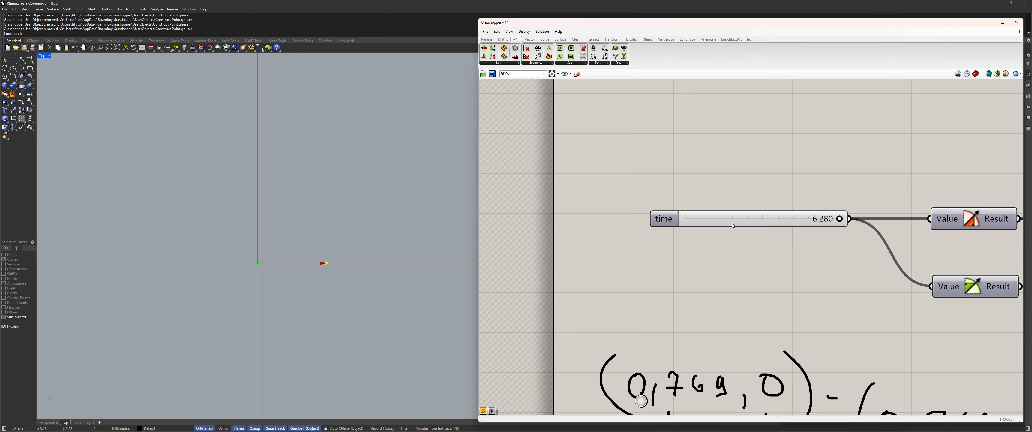
{"action": "left_click_drag", "start_coordinate": [839, 219], "coordinate": [777, 219]}
{"action": "right_click", "coordinate": [665, 219]}
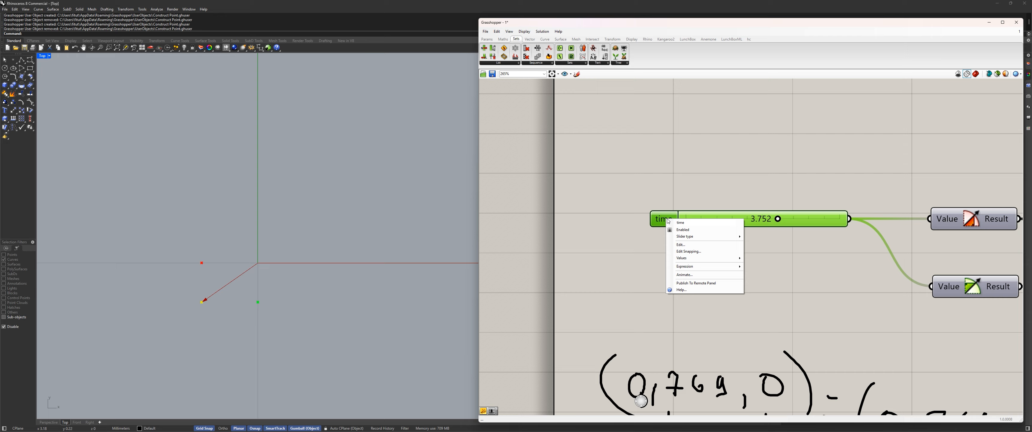
{"action": "type", "text": "period"}
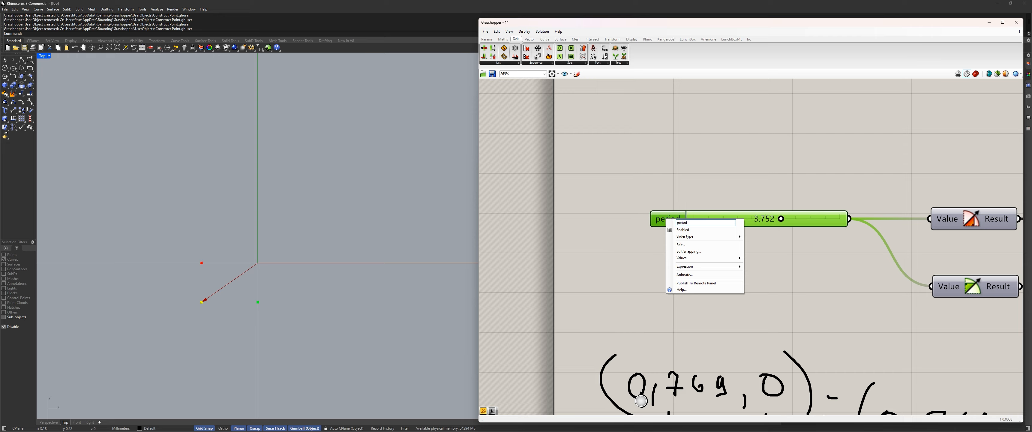
{"action": "key", "text": "Return"}
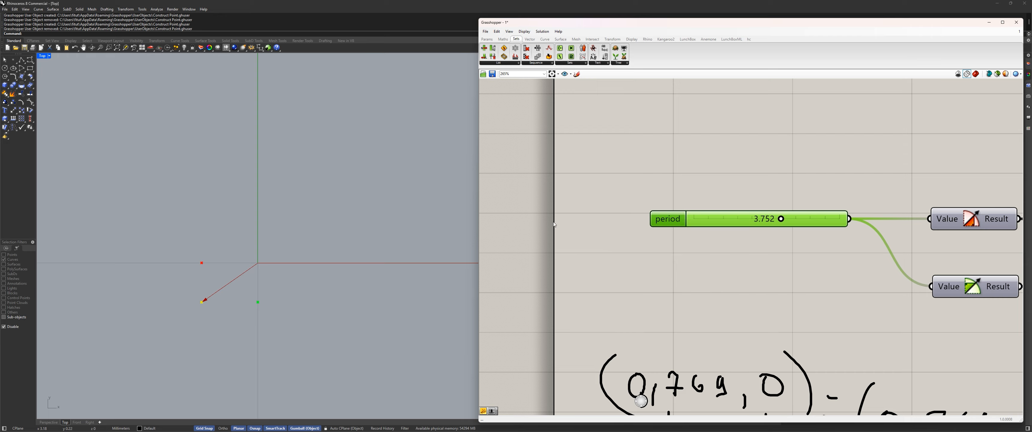
Step: Raise the period slider to 5.849 and review the connected components and the handwritten notes below
{"action": "left_click_drag", "start_coordinate": [784, 219], "coordinate": [821, 221]}
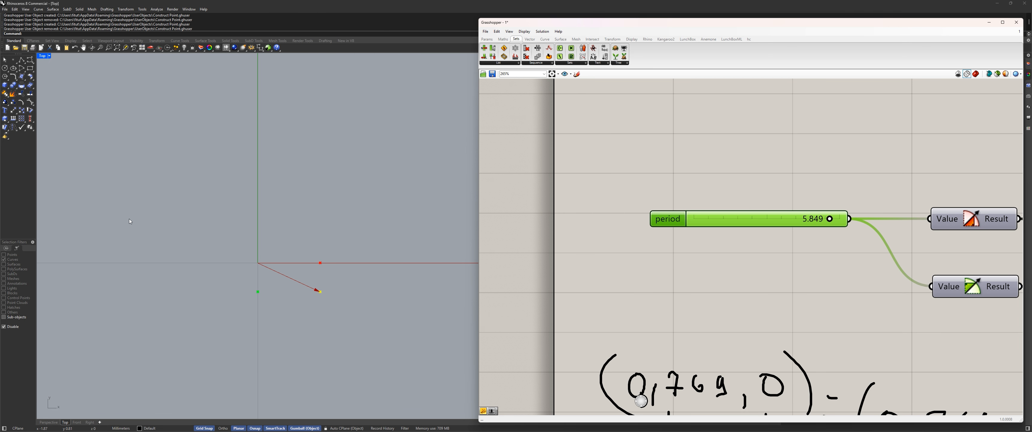
{"action": "scroll", "coordinate": [725, 225], "scroll_direction": "down", "scroll_amount": 4}
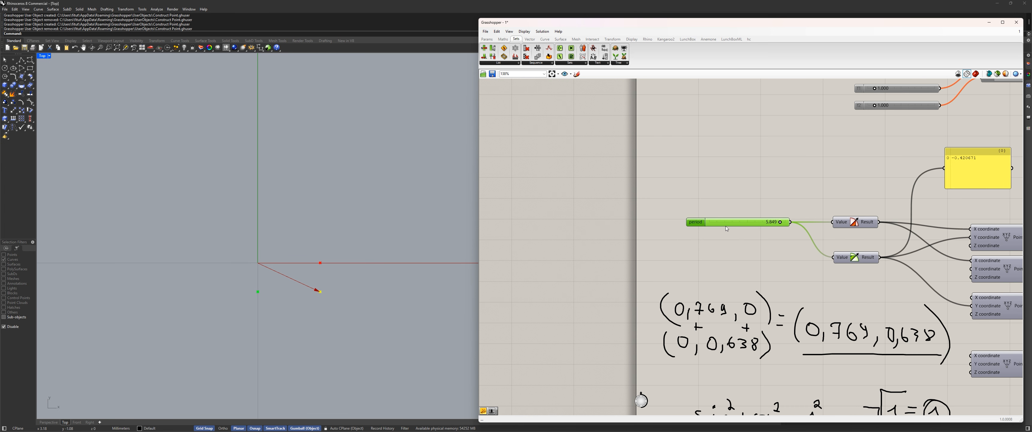
{"action": "scroll", "coordinate": [593, 274], "scroll_direction": "up", "scroll_amount": 3}
{"action": "scroll", "coordinate": [593, 274], "scroll_direction": "down", "scroll_amount": 6}
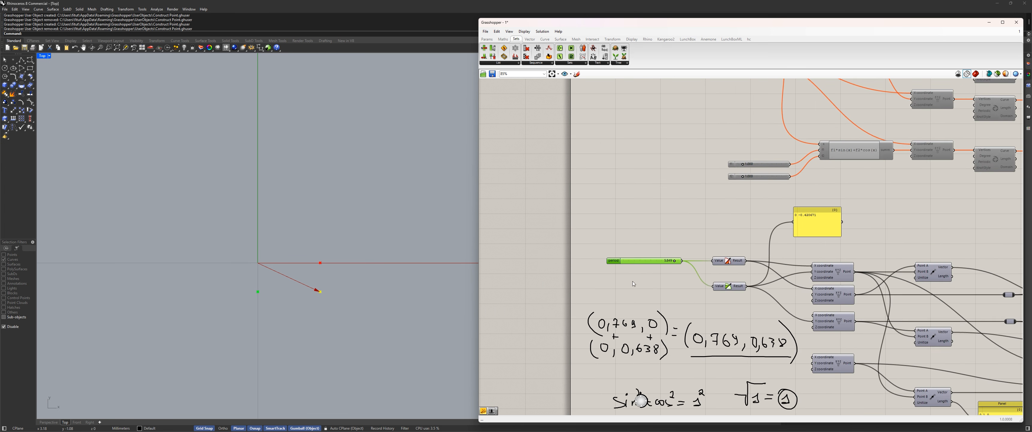
{"action": "scroll", "coordinate": [546, 186], "scroll_direction": "up", "scroll_amount": 2}
{"action": "mouse_move", "coordinate": [512, 182]}
{"action": "left_mouse_down"}
{"action": "mouse_move", "coordinate": [642, 235]}
{"action": "mouse_move", "coordinate": [687, 238]}
{"action": "left_mouse_up"}
{"action": "scroll", "coordinate": [697, 271], "scroll_direction": "down", "scroll_amount": 5}
{"action": "scroll", "coordinate": [650, 222], "scroll_direction": "up", "scroll_amount": 4}
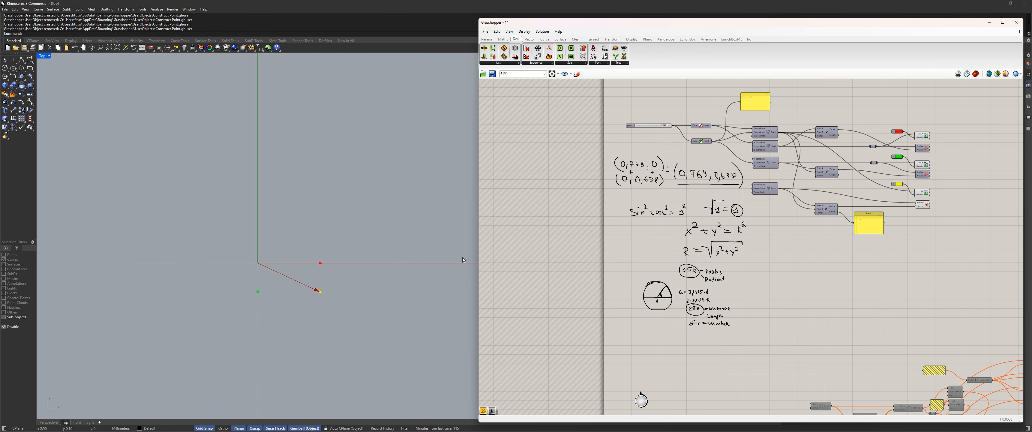
Step: Lower the period slider through 4.852 to 0.529 to rotate the vector
{"action": "scroll", "coordinate": [669, 282], "scroll_direction": "up", "scroll_amount": 4}
{"action": "mouse_move", "coordinate": [579, 260]}
{"action": "left_mouse_down"}
{"action": "mouse_move", "coordinate": [685, 377]}
{"action": "mouse_move", "coordinate": [585, 260]}
{"action": "left_mouse_up"}
{"action": "left_click", "coordinate": [597, 238]}
{"action": "right_click_drag", "start_coordinate": [592, 196], "coordinate": [597, 380]}
{"action": "scroll", "coordinate": [661, 174], "scroll_direction": "up", "scroll_amount": 5}
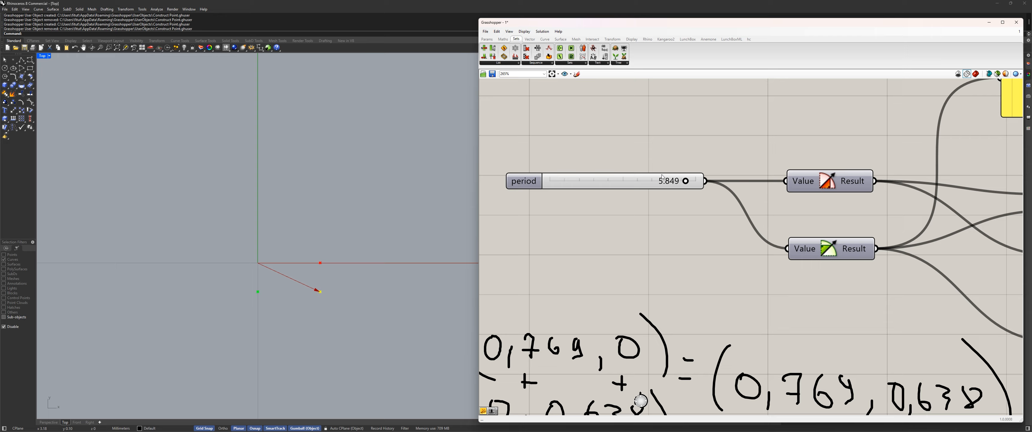
{"action": "left_click_drag", "start_coordinate": [682, 185], "coordinate": [661, 181]}
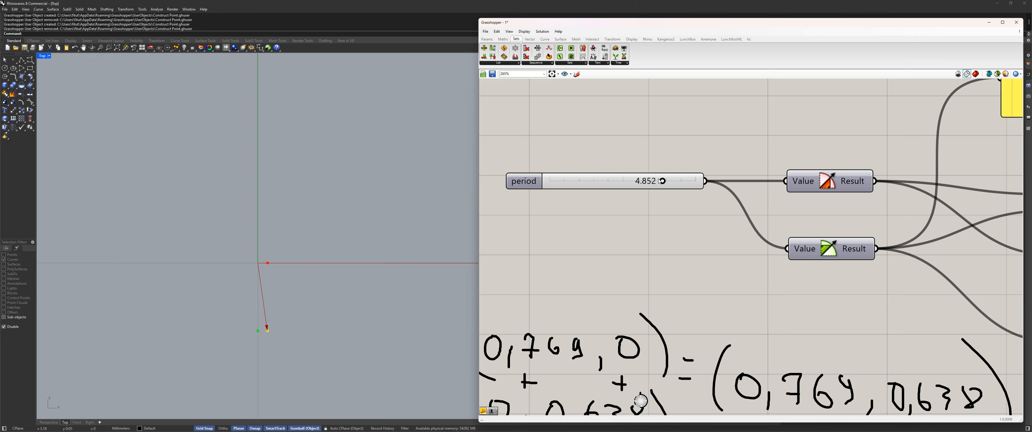
{"action": "left_click_drag", "start_coordinate": [662, 181], "coordinate": [565, 180]}
Step: Raise the period slider to its 6.280 maximum to bring the vector through a full turn
{"action": "scroll", "coordinate": [670, 195], "scroll_direction": "down", "scroll_amount": 5}
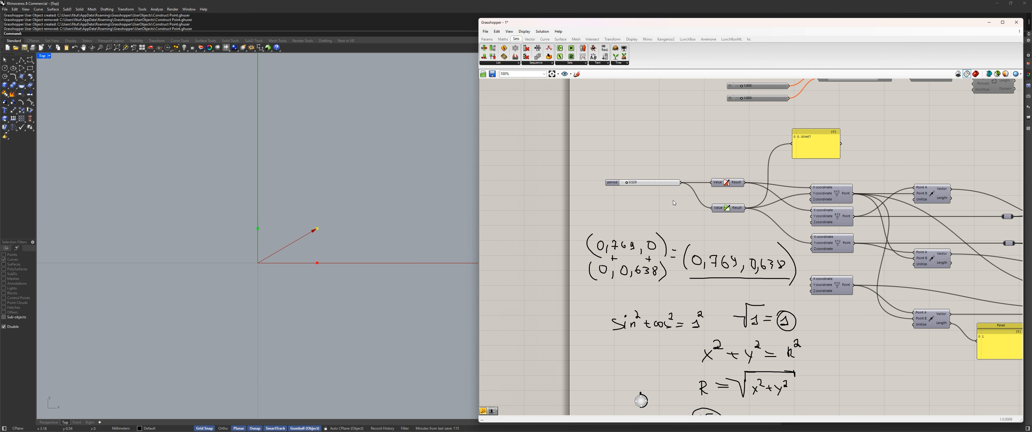
{"action": "right_click_drag", "start_coordinate": [678, 204], "coordinate": [617, 203]}
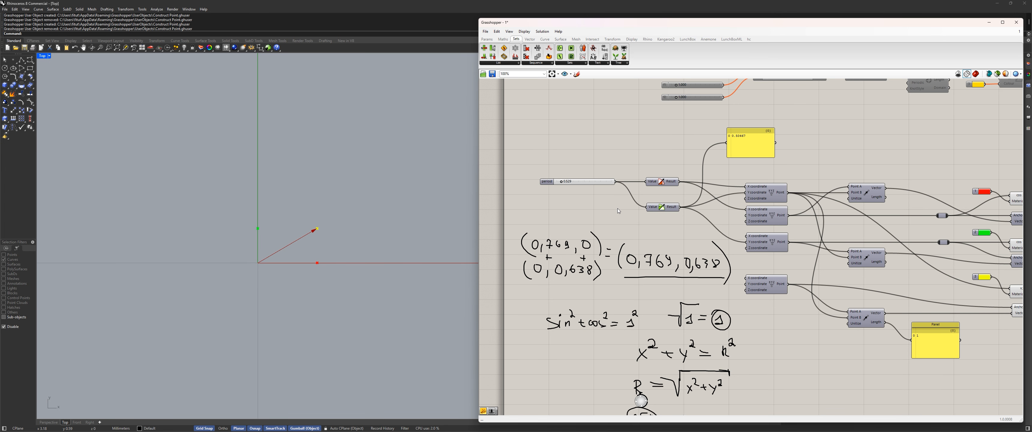
{"action": "scroll", "coordinate": [566, 194], "scroll_direction": "up", "scroll_amount": 4}
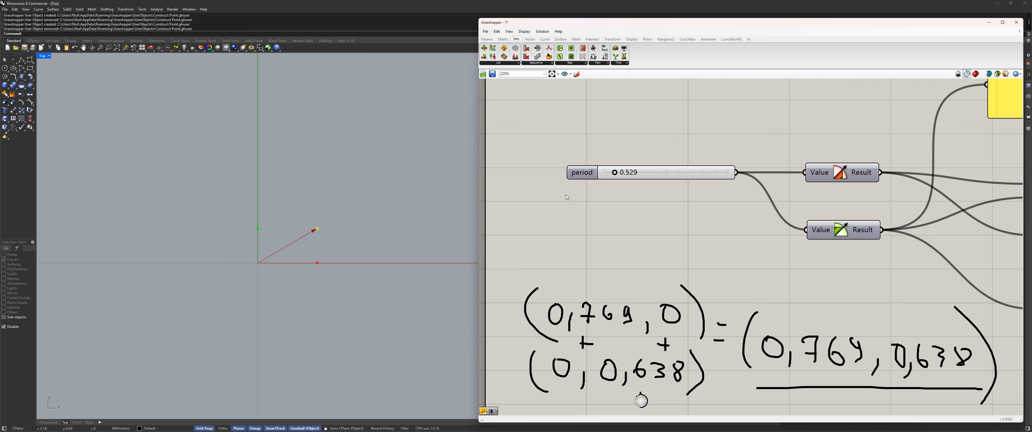
{"action": "mouse_move", "coordinate": [617, 173]}
{"action": "left_mouse_down"}
{"action": "mouse_move", "coordinate": [727, 176]}
{"action": "mouse_move", "coordinate": [603, 176]}
{"action": "mouse_move", "coordinate": [630, 176]}
{"action": "mouse_move", "coordinate": [620, 177]}
{"action": "left_mouse_up"}
{"action": "left_click_drag", "start_coordinate": [621, 172], "coordinate": [728, 173]}
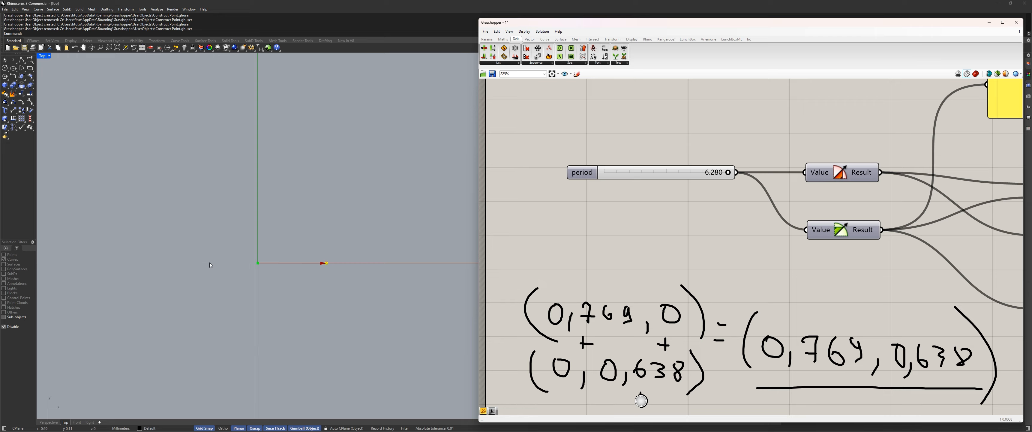
Step: Handwrite the angles 360°, 180° and 90° below the period slider
{"action": "left_click", "coordinate": [577, 74]}
{"action": "mouse_move", "coordinate": [566, 201]}
{"action": "left_mouse_down"}
{"action": "mouse_move", "coordinate": [577, 207]}
{"action": "mouse_move", "coordinate": [568, 213]}
{"action": "left_mouse_up"}
{"action": "mouse_move", "coordinate": [592, 202]}
{"action": "left_mouse_down"}
{"action": "mouse_move", "coordinate": [588, 209]}
{"action": "mouse_move", "coordinate": [606, 200]}
{"action": "left_mouse_up"}
{"action": "left_click_drag", "start_coordinate": [619, 196], "coordinate": [618, 200]}
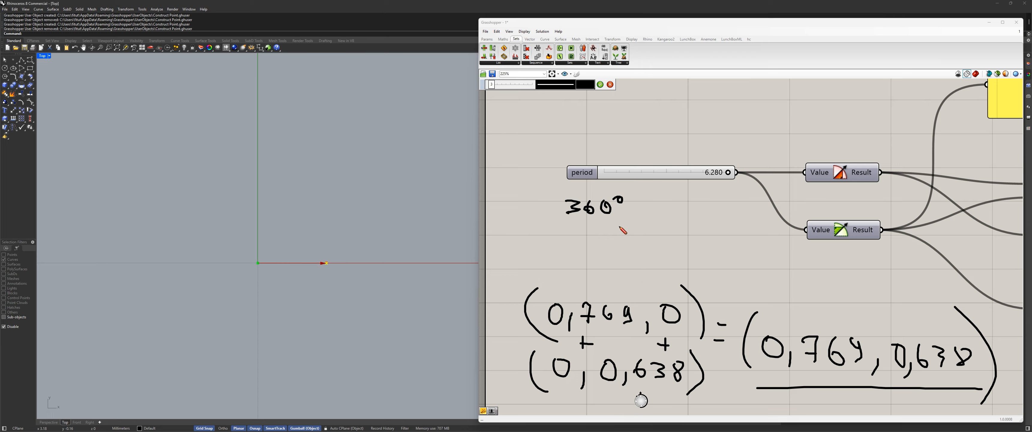
{"action": "left_click_drag", "start_coordinate": [645, 201], "coordinate": [643, 214]}
{"action": "mouse_move", "coordinate": [655, 200]}
{"action": "left_mouse_down"}
{"action": "mouse_move", "coordinate": [653, 210]}
{"action": "mouse_move", "coordinate": [715, 211]}
{"action": "mouse_move", "coordinate": [705, 214]}
{"action": "left_mouse_up"}
{"action": "mouse_move", "coordinate": [726, 200]}
{"action": "left_mouse_down"}
{"action": "mouse_move", "coordinate": [686, 198]}
{"action": "mouse_move", "coordinate": [738, 196]}
{"action": "left_mouse_up"}
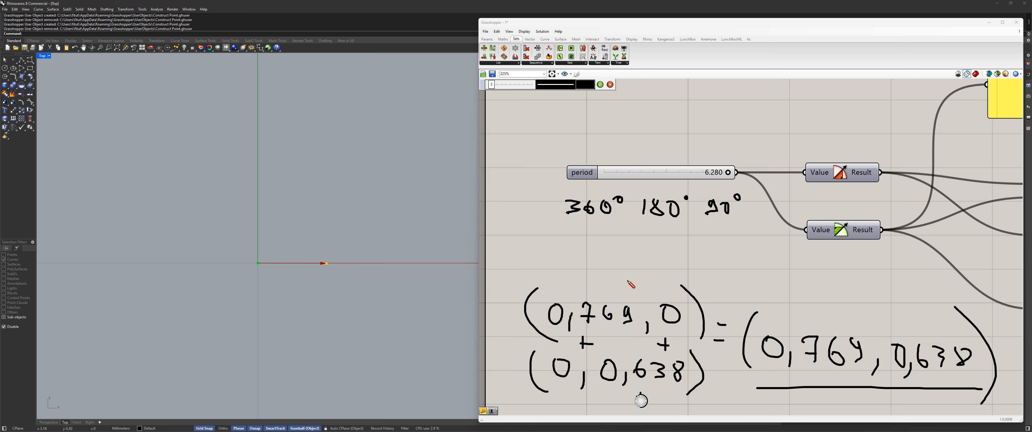
{"action": "left_click", "coordinate": [600, 84]}
Step: Lower the period slider to 0.494 and nudge its component slightly on the canvas
{"action": "left_click_drag", "start_coordinate": [729, 172], "coordinate": [608, 179]}
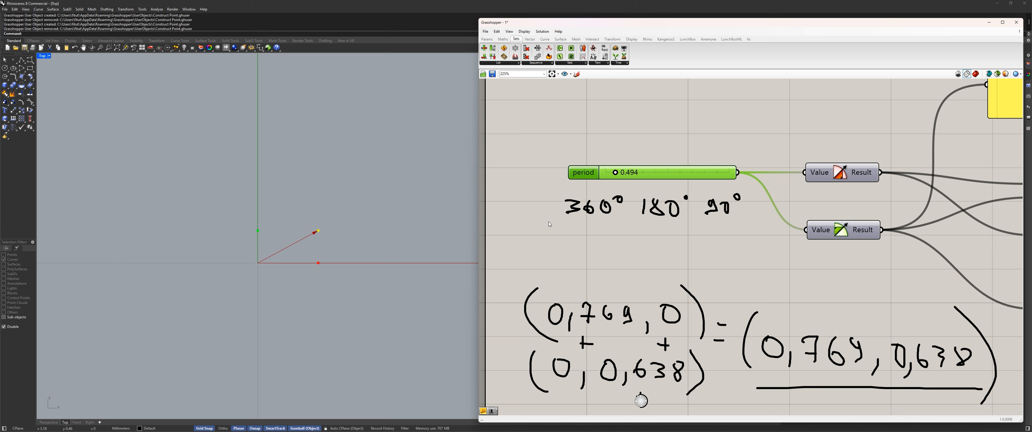
{"action": "left_click_drag", "start_coordinate": [694, 177], "coordinate": [685, 172]}
Step: Delete the handwritten angles below the period slider and return the slider to 6.280
{"action": "left_click_drag", "start_coordinate": [750, 248], "coordinate": [547, 199]}
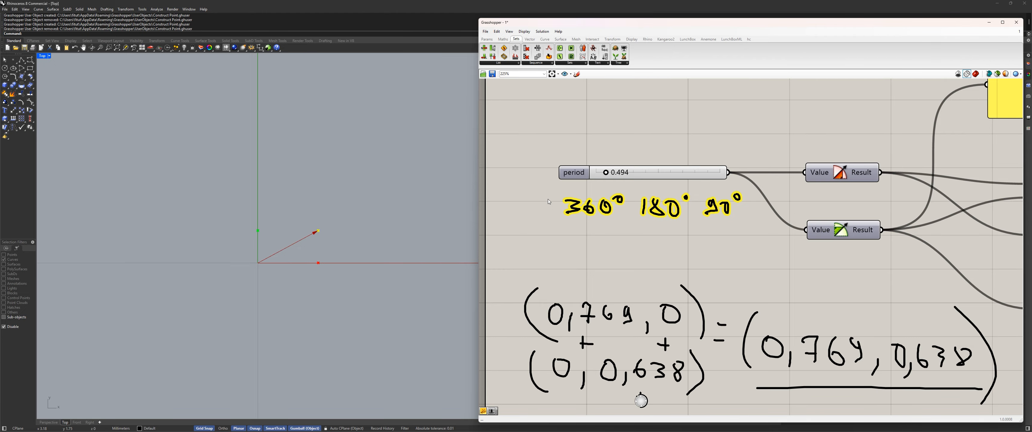
{"action": "left_click", "coordinate": [699, 219]}
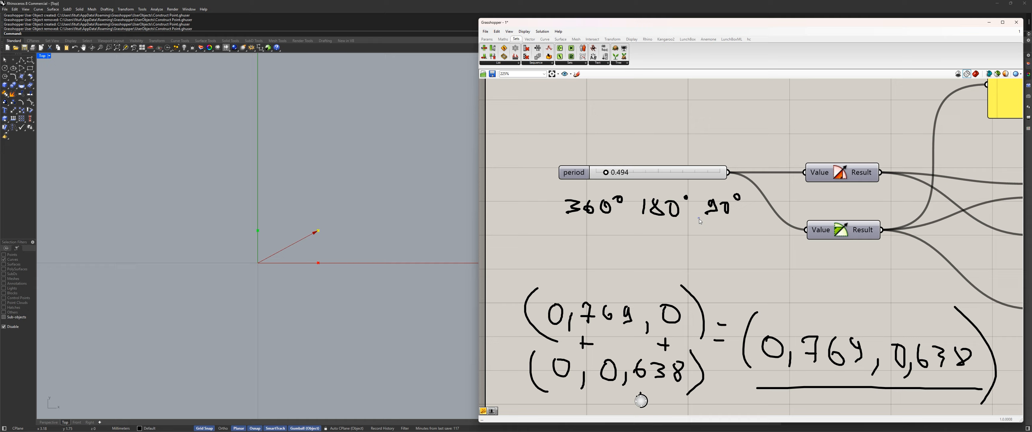
{"action": "mouse_move", "coordinate": [735, 232]}
{"action": "left_mouse_down"}
{"action": "mouse_move", "coordinate": [552, 181]}
{"action": "mouse_move", "coordinate": [720, 172]}
{"action": "left_mouse_up"}
{"action": "key", "text": "Delete"}
{"action": "scroll", "coordinate": [557, 225], "scroll_direction": "up", "scroll_amount": 2}
{"action": "right_click_drag", "start_coordinate": [557, 214], "coordinate": [551, 205]}
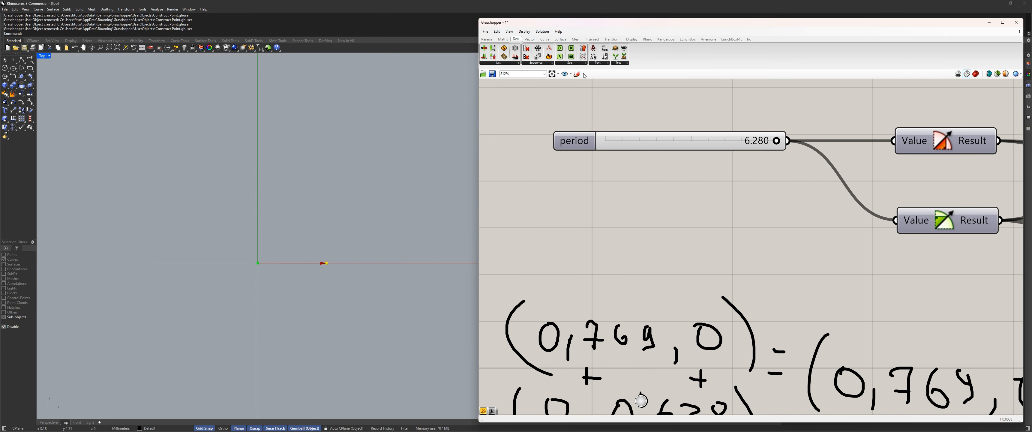
Step: Handwrite the fraction 2·π over 360 below the period slider
{"action": "left_click", "coordinate": [577, 74]}
{"action": "mouse_move", "coordinate": [569, 186]}
{"action": "left_mouse_down"}
{"action": "mouse_move", "coordinate": [586, 204]}
{"action": "mouse_move", "coordinate": [595, 193]}
{"action": "mouse_move", "coordinate": [606, 202]}
{"action": "left_mouse_up"}
{"action": "mouse_move", "coordinate": [615, 184]}
{"action": "left_mouse_down"}
{"action": "mouse_move", "coordinate": [614, 202]}
{"action": "mouse_move", "coordinate": [627, 182]}
{"action": "left_mouse_up"}
{"action": "left_click_drag", "start_coordinate": [555, 217], "coordinate": [628, 215]}
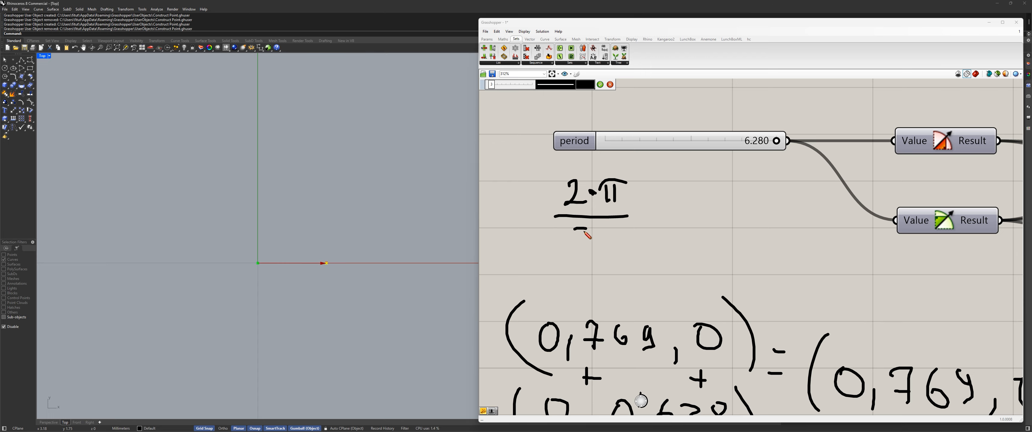
{"action": "mouse_move", "coordinate": [573, 232]}
{"action": "left_mouse_down"}
{"action": "mouse_move", "coordinate": [576, 242]}
{"action": "mouse_move", "coordinate": [598, 241]}
{"action": "left_mouse_up"}
{"action": "mouse_move", "coordinate": [617, 232]}
{"action": "left_mouse_down"}
{"action": "mouse_move", "coordinate": [623, 242]}
{"action": "mouse_move", "coordinate": [610, 231]}
{"action": "left_mouse_up"}
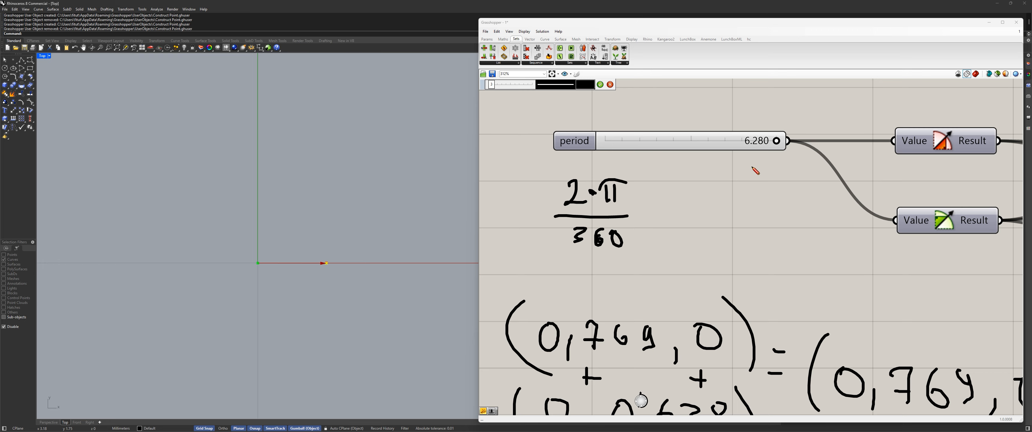
Step: Handwrite the inverse fraction 360 over 2π beside the first one and end the sketch
{"action": "left_click_drag", "start_coordinate": [706, 180], "coordinate": [681, 205]}
{"action": "mouse_move", "coordinate": [739, 184]}
{"action": "left_mouse_down"}
{"action": "mouse_move", "coordinate": [732, 197]}
{"action": "mouse_move", "coordinate": [740, 185]}
{"action": "left_mouse_up"}
{"action": "left_click_drag", "start_coordinate": [681, 211], "coordinate": [750, 212]}
{"action": "mouse_move", "coordinate": [705, 236]}
{"action": "left_mouse_down"}
{"action": "mouse_move", "coordinate": [721, 251]}
{"action": "mouse_move", "coordinate": [741, 249]}
{"action": "mouse_move", "coordinate": [731, 255]}
{"action": "left_mouse_up"}
{"action": "scroll", "coordinate": [772, 248], "scroll_direction": "down", "scroll_amount": 3}
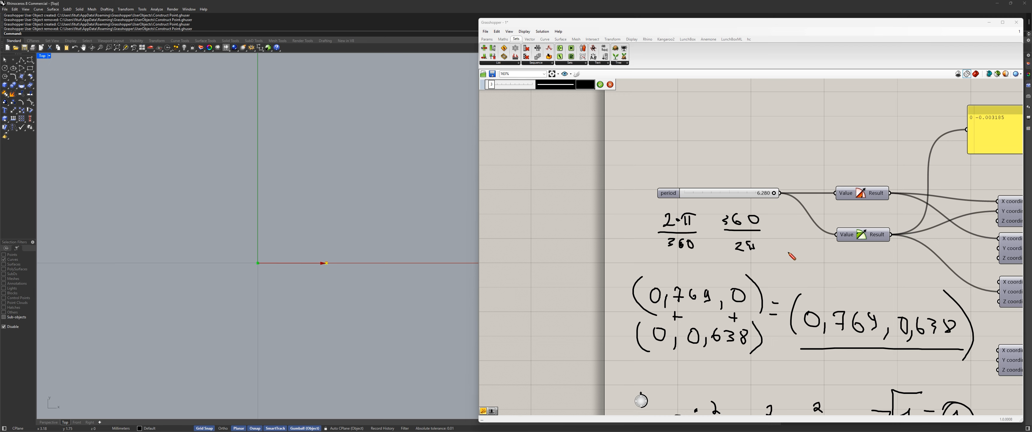
{"action": "left_click", "coordinate": [610, 85]}
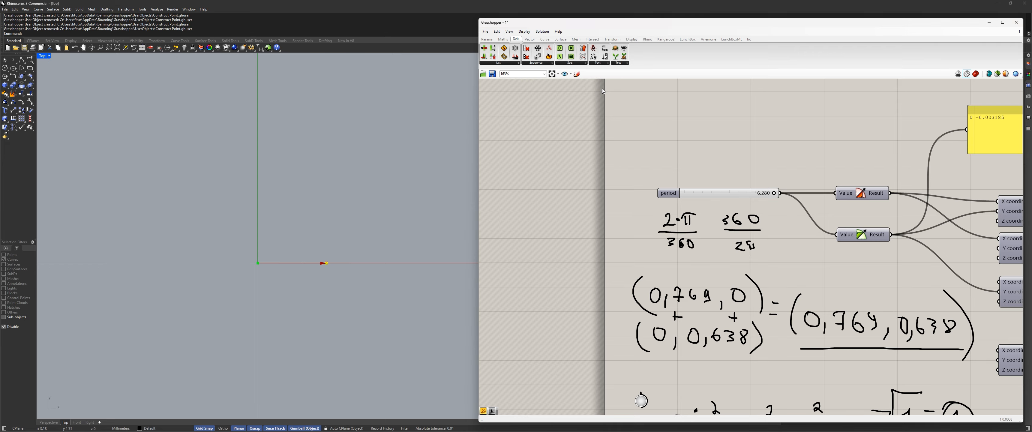
Step: Examine the point and vector components alongside the handwritten conversion fractions and radius formulas
{"action": "scroll", "coordinate": [734, 240], "scroll_direction": "down", "scroll_amount": 4}
{"action": "right_click_drag", "start_coordinate": [888, 314], "coordinate": [683, 244]}
{"action": "scroll", "coordinate": [683, 243], "scroll_direction": "up", "scroll_amount": 3}
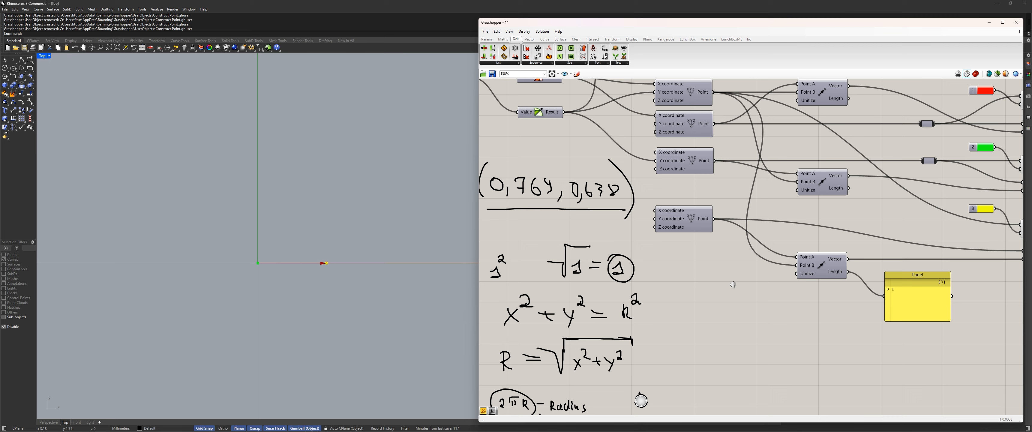
{"action": "scroll", "coordinate": [796, 313], "scroll_direction": "down", "scroll_amount": 2}
{"action": "mouse_move", "coordinate": [733, 285]}
{"action": "right_mouse_down"}
{"action": "mouse_move", "coordinate": [796, 312]}
{"action": "mouse_move", "coordinate": [747, 279]}
{"action": "right_mouse_up"}
{"action": "right_click_drag", "start_coordinate": [809, 295], "coordinate": [780, 283]}
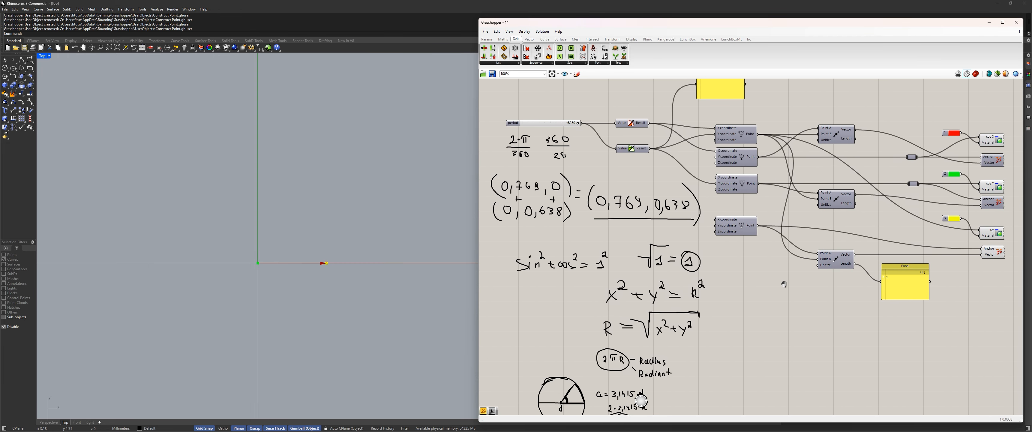
{"action": "scroll", "coordinate": [586, 184], "scroll_direction": "up", "scroll_amount": 4}
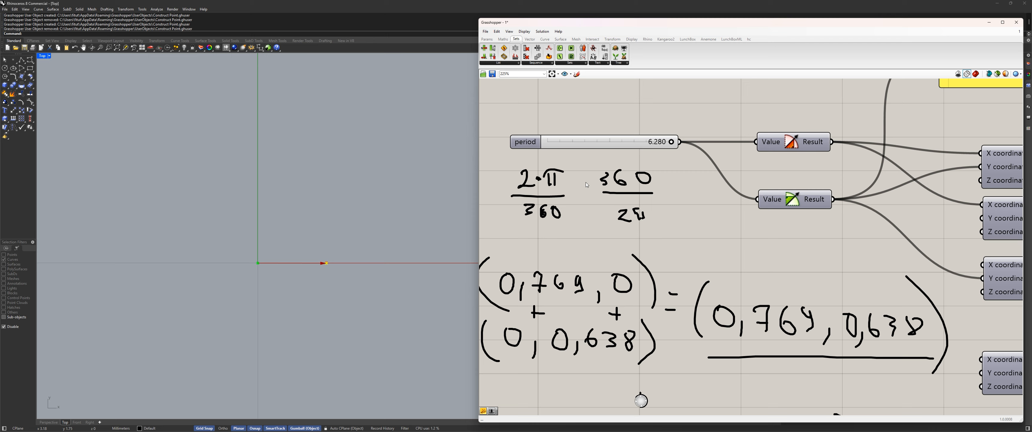
{"action": "scroll", "coordinate": [681, 189], "scroll_direction": "down", "scroll_amount": 4}
{"action": "right_click_drag", "start_coordinate": [790, 199], "coordinate": [679, 218]}
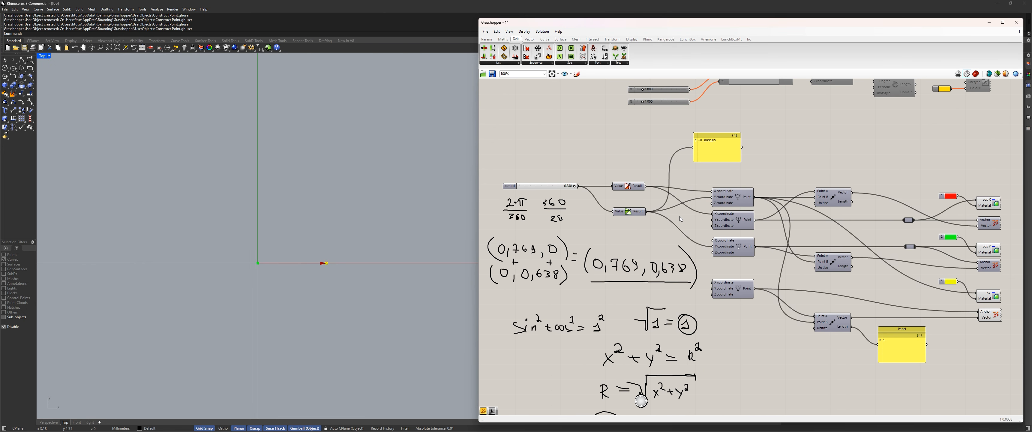
Step: Turn off the viewport preview of the red, green and yellow custom previews and their vector displays
{"action": "scroll", "coordinate": [833, 148], "scroll_direction": "down", "scroll_amount": 4}
{"action": "right_click_drag", "start_coordinate": [928, 173], "coordinate": [791, 165]}
{"action": "scroll", "coordinate": [791, 165], "scroll_direction": "up", "scroll_amount": 6}
{"action": "left_click_drag", "start_coordinate": [807, 149], "coordinate": [767, 172]}
{"action": "key", "text": "ctrl+q"}
{"action": "left_click_drag", "start_coordinate": [792, 218], "coordinate": [756, 254]}
{"action": "key", "text": "ctrl+q"}
{"action": "left_click_drag", "start_coordinate": [799, 321], "coordinate": [764, 301]}
{"action": "key", "text": "ctrl+q"}
{"action": "left_click", "coordinate": [774, 257]}
{"action": "key", "text": "ctrl+q"}
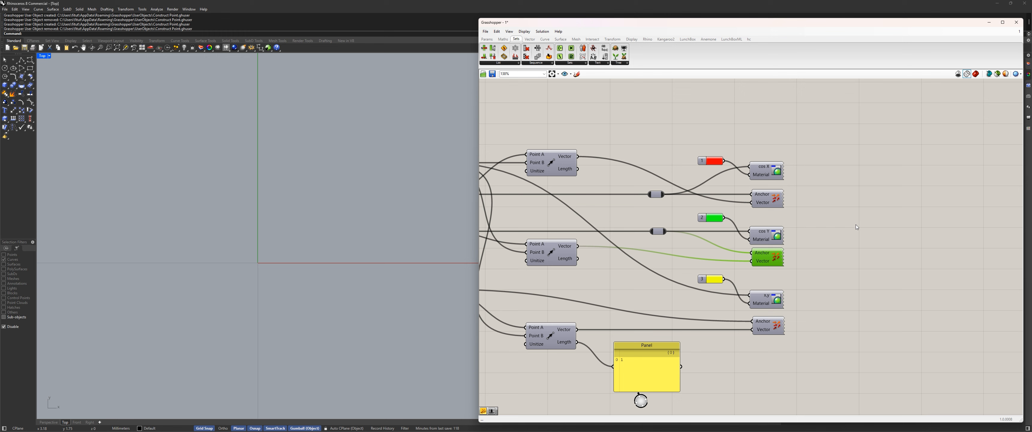
Step: Enable the entire large component network below the handwritten notes so its geometry is computed
{"action": "scroll", "coordinate": [855, 224], "scroll_direction": "down", "scroll_amount": 6}
{"action": "right_click_drag", "start_coordinate": [778, 312], "coordinate": [696, 120]}
{"action": "right_click_drag", "start_coordinate": [669, 172], "coordinate": [552, 148]}
{"action": "scroll", "coordinate": [831, 301], "scroll_direction": "down", "scroll_amount": 2}
{"action": "left_click_drag", "start_coordinate": [950, 335], "coordinate": [552, 181]}
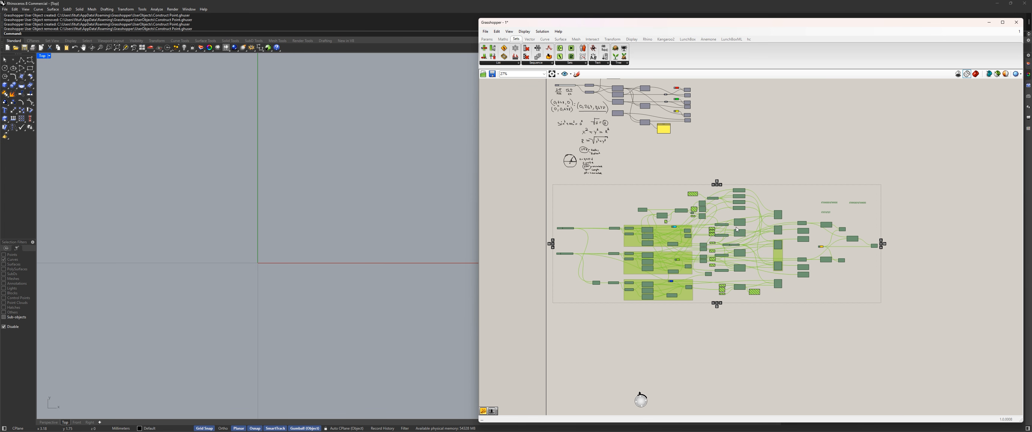
{"action": "scroll", "coordinate": [826, 203], "scroll_direction": "up", "scroll_amount": 4}
{"action": "key", "text": "space"}
{"action": "key", "text": "space"}
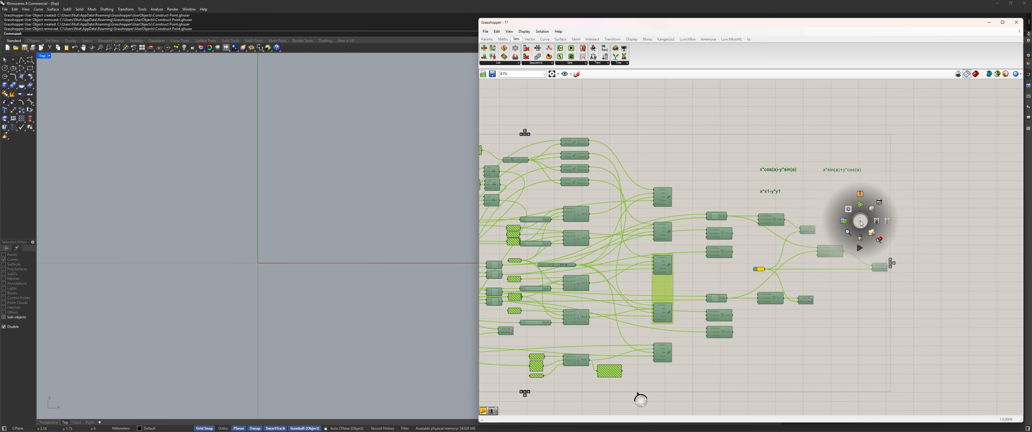
{"action": "left_click", "coordinate": [878, 221]}
{"action": "left_click", "coordinate": [727, 105]}
{"action": "scroll", "coordinate": [652, 210], "scroll_direction": "up", "scroll_amount": 1}
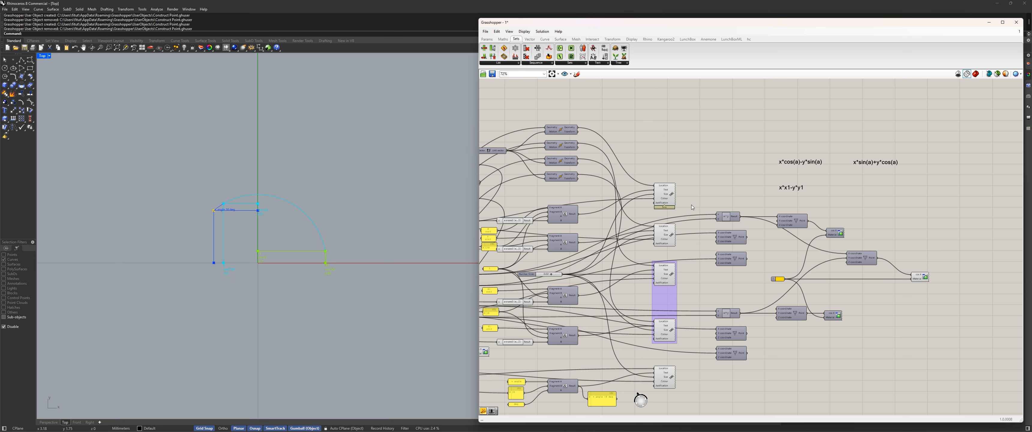
Step: Examine the enabled network by highlighting its geometry in the Rhino viewport and inspect the text formulas beside it
{"action": "right_click_drag", "start_coordinate": [588, 197], "coordinate": [773, 199]}
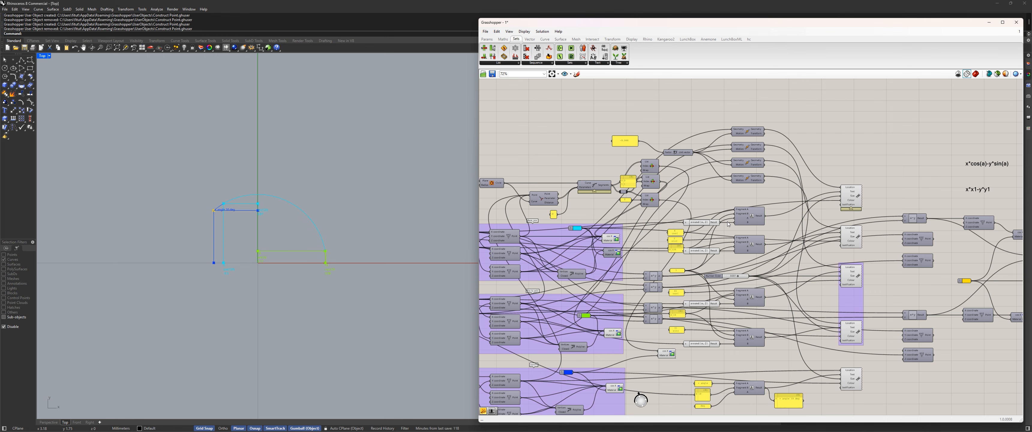
{"action": "scroll", "coordinate": [824, 165], "scroll_direction": "down", "scroll_amount": 2}
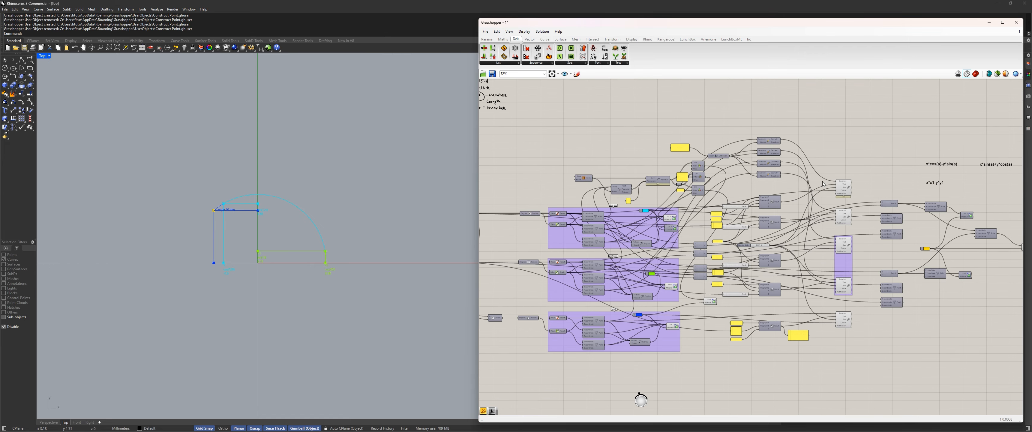
{"action": "left_click_drag", "start_coordinate": [909, 391], "coordinate": [516, 126]}
{"action": "scroll", "coordinate": [193, 210], "scroll_direction": "up", "scroll_amount": 3}
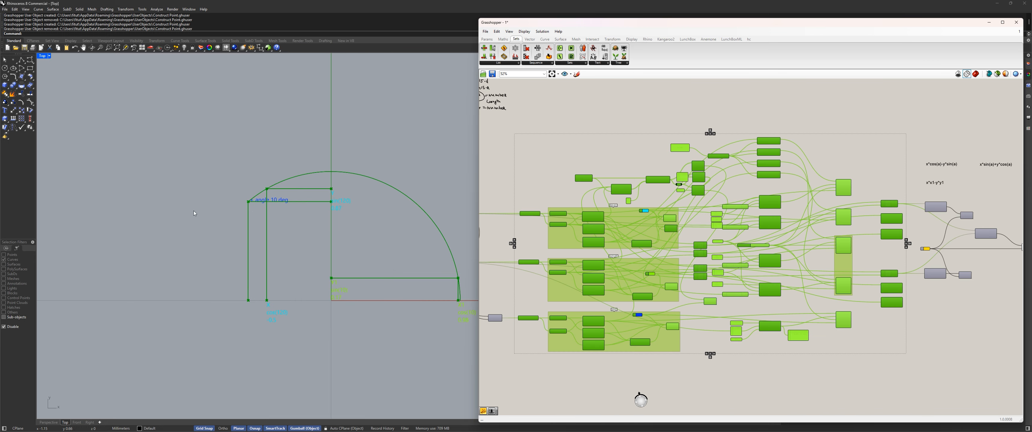
{"action": "left_click", "coordinate": [680, 117]}
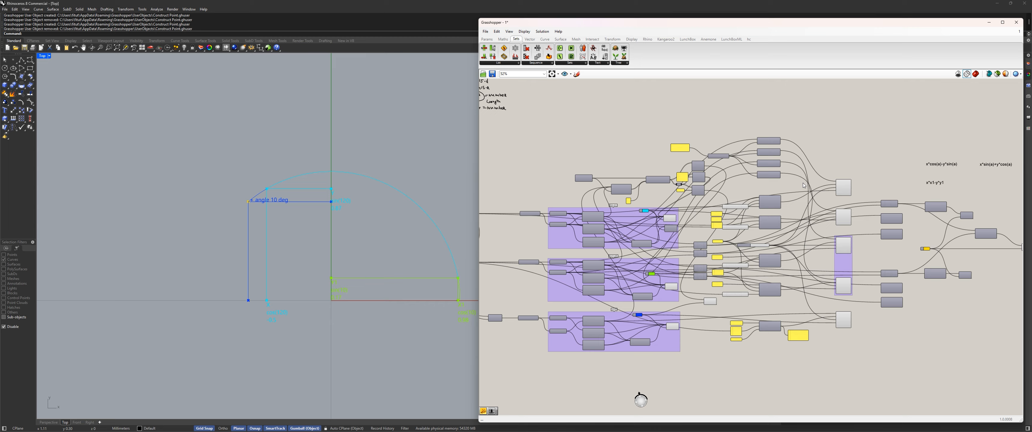
{"action": "scroll", "coordinate": [804, 185], "scroll_direction": "down", "scroll_amount": 2}
{"action": "scroll", "coordinate": [644, 203], "scroll_direction": "up", "scroll_amount": 7}
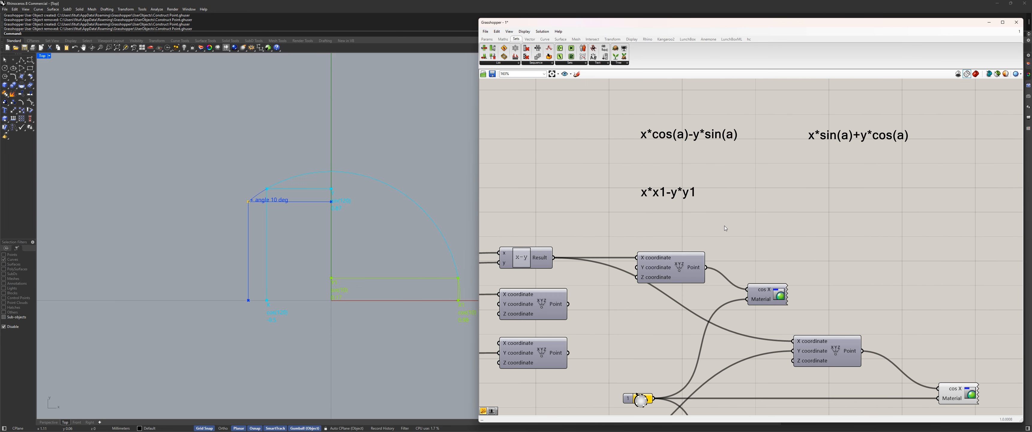
Step: Examine the two rotation expression components, x*cos(a)-y*sin(a) and x*sin(a)+y*cos(a), and compare them with the enabled network
{"action": "scroll", "coordinate": [644, 202], "scroll_direction": "down", "scroll_amount": 5}
{"action": "right_click_drag", "start_coordinate": [631, 142], "coordinate": [652, 334]}
{"action": "right_click_drag", "start_coordinate": [661, 172], "coordinate": [684, 346]}
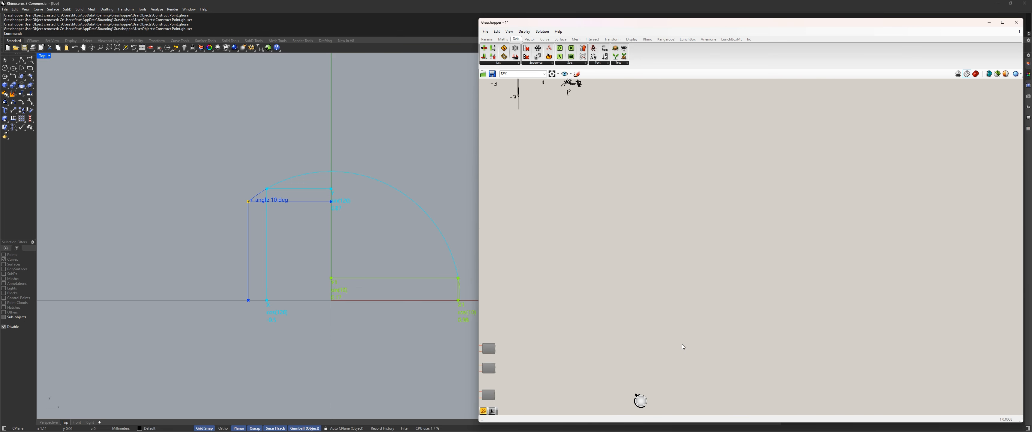
{"action": "scroll", "coordinate": [673, 281], "scroll_direction": "down", "scroll_amount": 6}
{"action": "right_click_drag", "start_coordinate": [625, 192], "coordinate": [656, 220]}
{"action": "scroll", "coordinate": [656, 221], "scroll_direction": "up", "scroll_amount": 6}
{"action": "scroll", "coordinate": [656, 218], "scroll_direction": "up", "scroll_amount": 5}
{"action": "left_click_drag", "start_coordinate": [696, 282], "coordinate": [610, 165]}
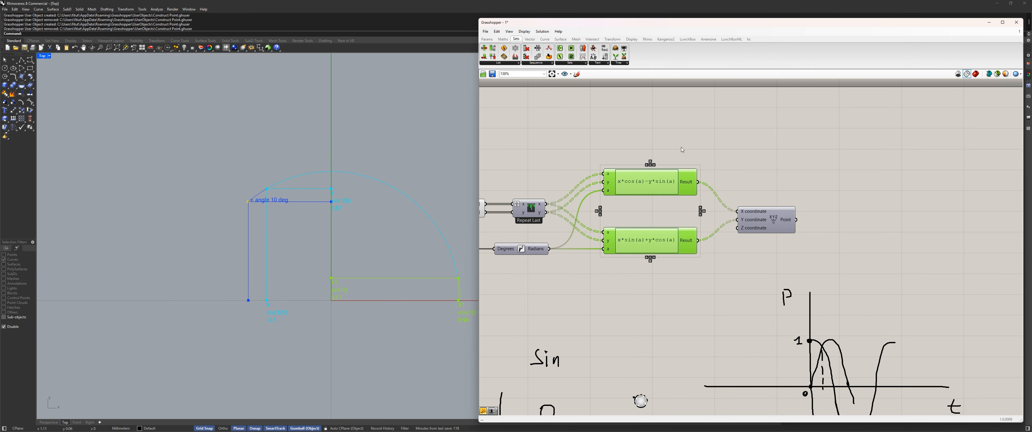
{"action": "left_click_drag", "start_coordinate": [710, 146], "coordinate": [614, 291]}
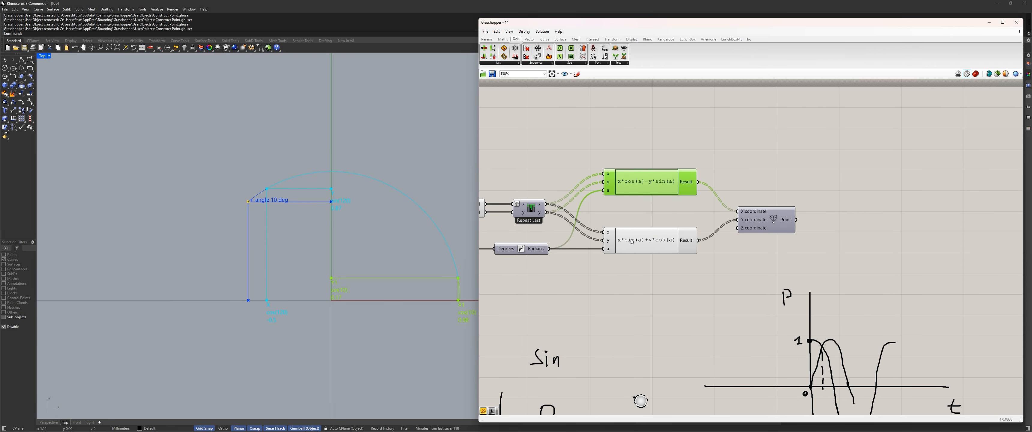
{"action": "scroll", "coordinate": [721, 311], "scroll_direction": "down", "scroll_amount": 10}
{"action": "scroll", "coordinate": [721, 312], "scroll_direction": "up", "scroll_amount": 12}
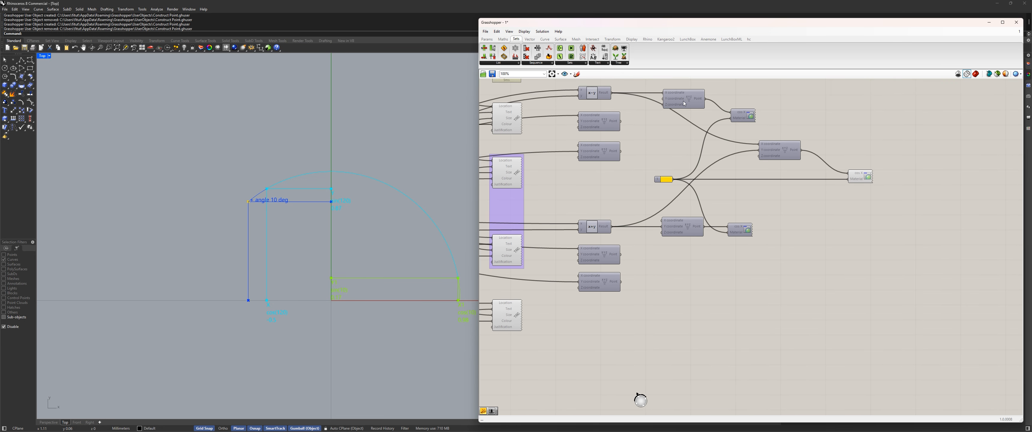
Step: Move the x*sin(a)+y*cos(a) text closer to the x*cos(a)-y*sin(a) text and line the two formulas up
{"action": "left_click_drag", "start_coordinate": [685, 166], "coordinate": [687, 170]}
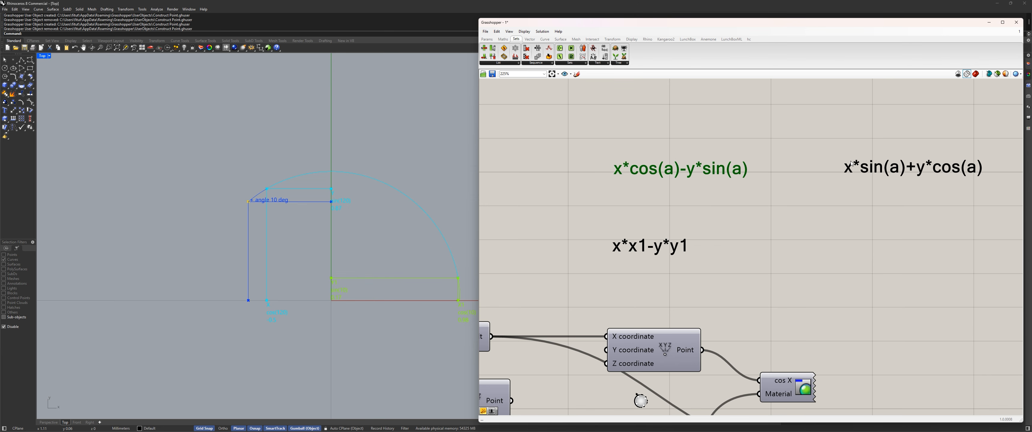
{"action": "left_click_drag", "start_coordinate": [845, 176], "coordinate": [817, 180]}
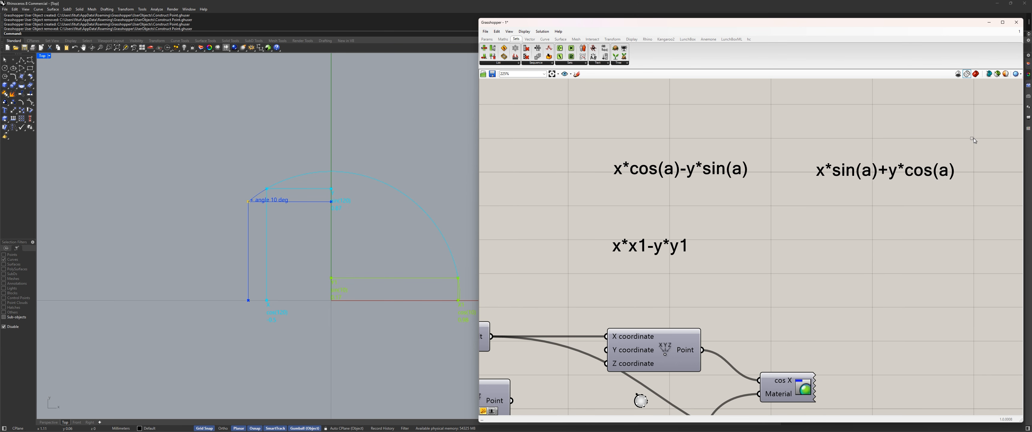
{"action": "left_click_drag", "start_coordinate": [974, 134], "coordinate": [550, 212]}
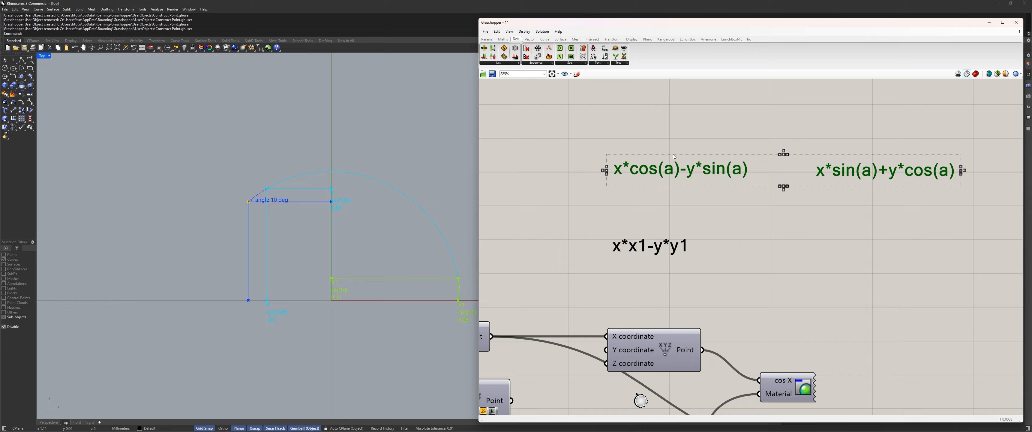
{"action": "left_click", "coordinate": [632, 132]}
Step: Set the base_angle slider to 46
{"action": "scroll", "coordinate": [686, 246], "scroll_direction": "down", "scroll_amount": 8}
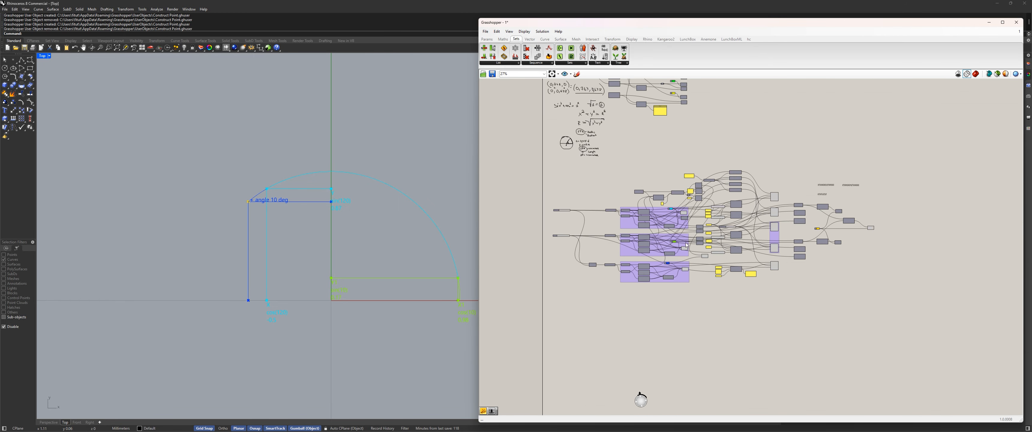
{"action": "scroll", "coordinate": [579, 208], "scroll_direction": "up", "scroll_amount": 10}
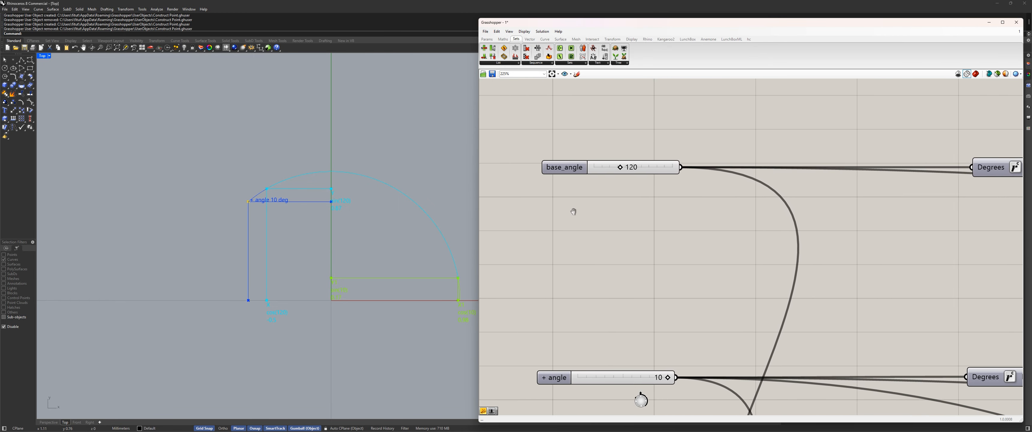
{"action": "left_click_drag", "start_coordinate": [589, 145], "coordinate": [563, 145]}
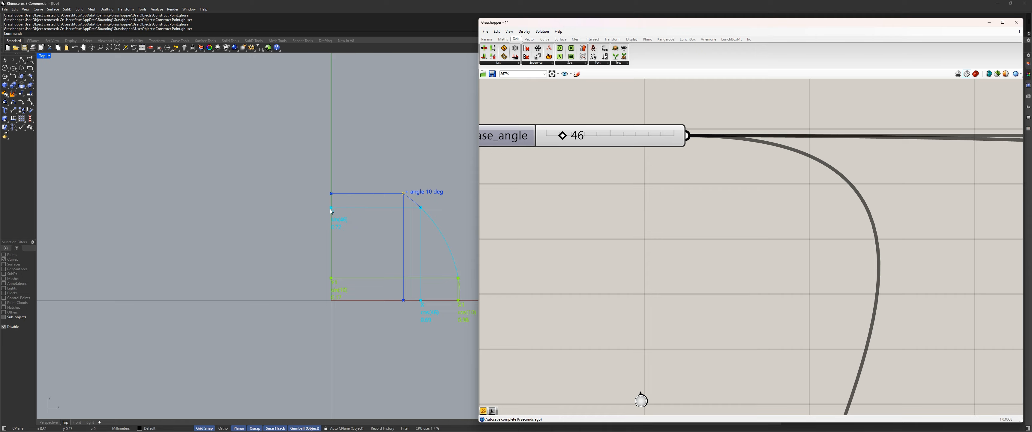
{"action": "scroll", "coordinate": [453, 251], "scroll_direction": "up", "scroll_amount": 2}
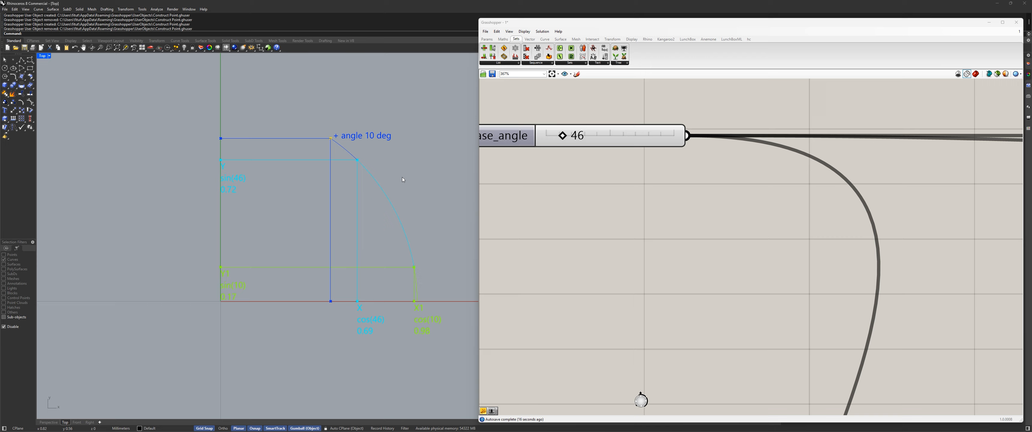
Step: Examine the X, Y, X1 and Y1 sine and cosine labels of the 46 and 10 degree points in the viewport
{"action": "scroll", "coordinate": [340, 202], "scroll_direction": "down", "scroll_amount": 8}
{"action": "scroll", "coordinate": [613, 186], "scroll_direction": "down", "scroll_amount": 10}
{"action": "scroll", "coordinate": [613, 183], "scroll_direction": "up", "scroll_amount": 5}
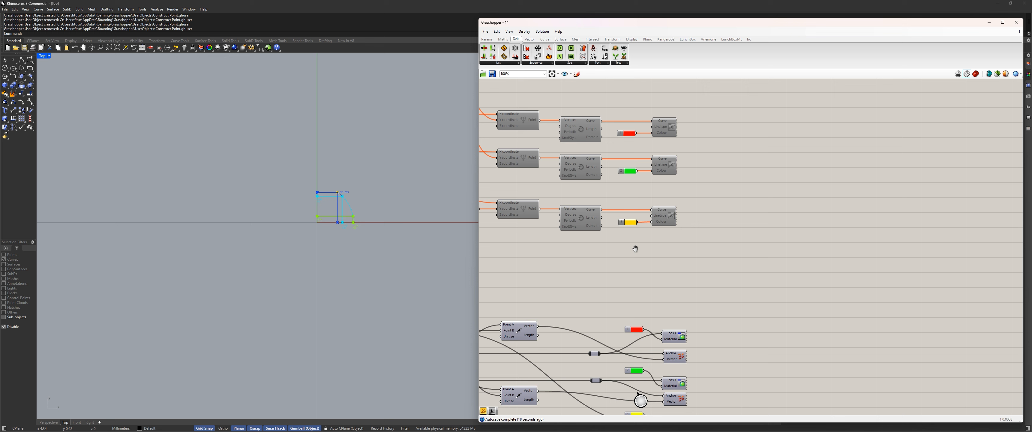
{"action": "right_click_drag", "start_coordinate": [635, 245], "coordinate": [693, 137]}
{"action": "scroll", "coordinate": [315, 220], "scroll_direction": "up", "scroll_amount": 8}
{"action": "scroll", "coordinate": [649, 154], "scroll_direction": "down", "scroll_amount": 5}
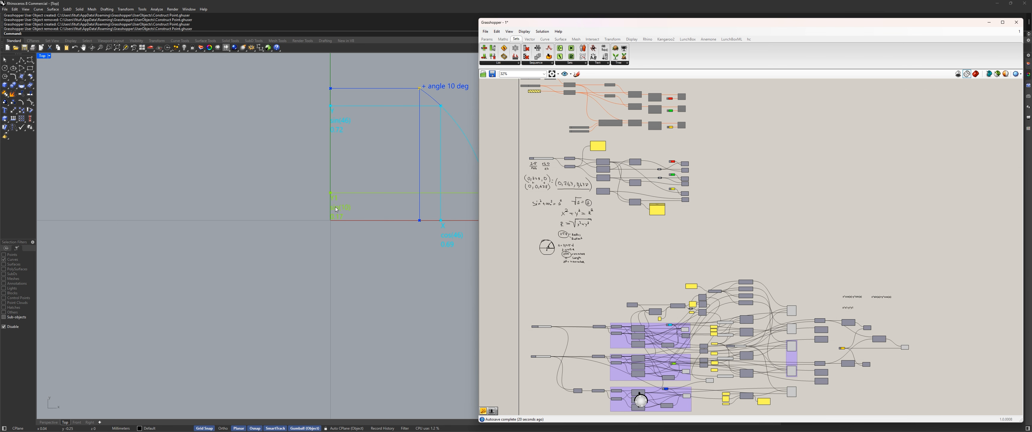
{"action": "right_click_drag", "start_coordinate": [419, 173], "coordinate": [357, 214]}
{"action": "scroll", "coordinate": [701, 252], "scroll_direction": "down", "scroll_amount": 3}
{"action": "scroll", "coordinate": [701, 253], "scroll_direction": "up", "scroll_amount": 3}
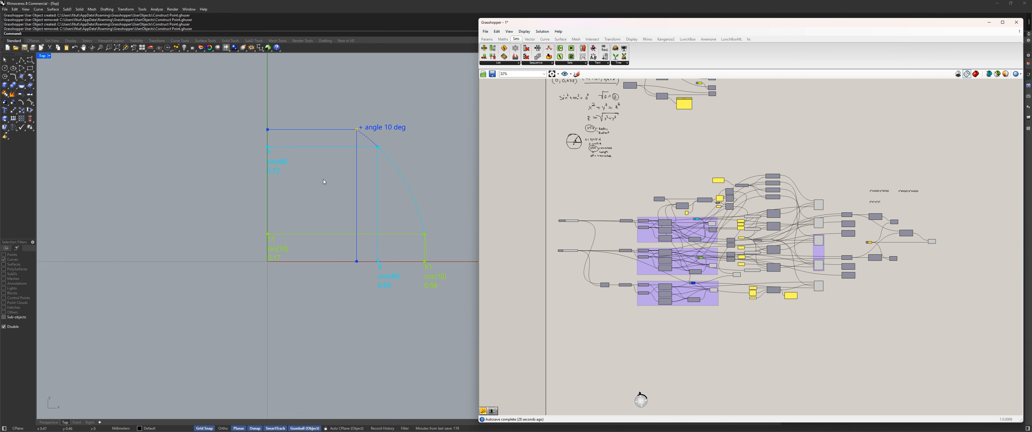
{"action": "scroll", "coordinate": [324, 181], "scroll_direction": "up", "scroll_amount": 5}
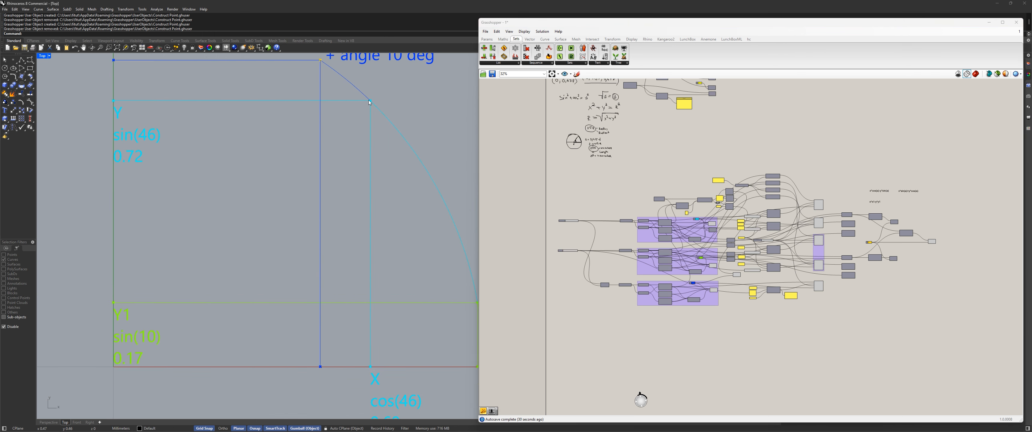
{"action": "right_click_drag", "start_coordinate": [376, 267], "coordinate": [368, 220]}
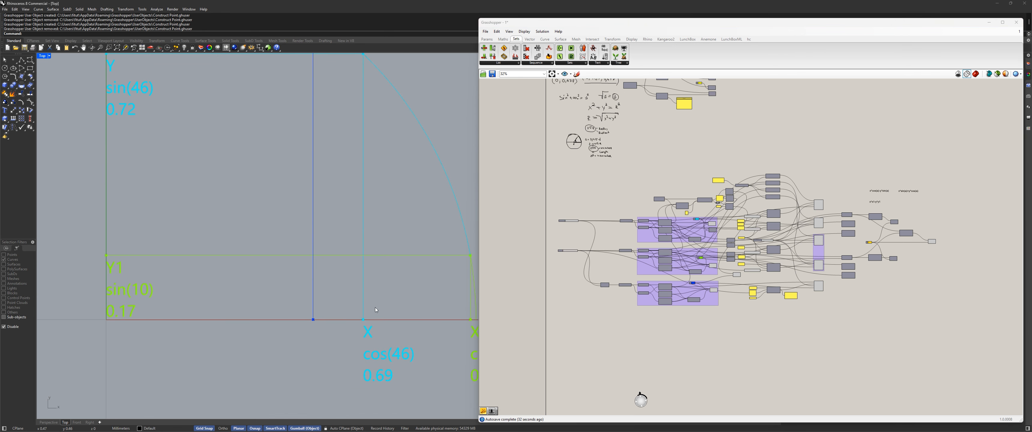
{"action": "scroll", "coordinate": [345, 327], "scroll_direction": "down", "scroll_amount": 3}
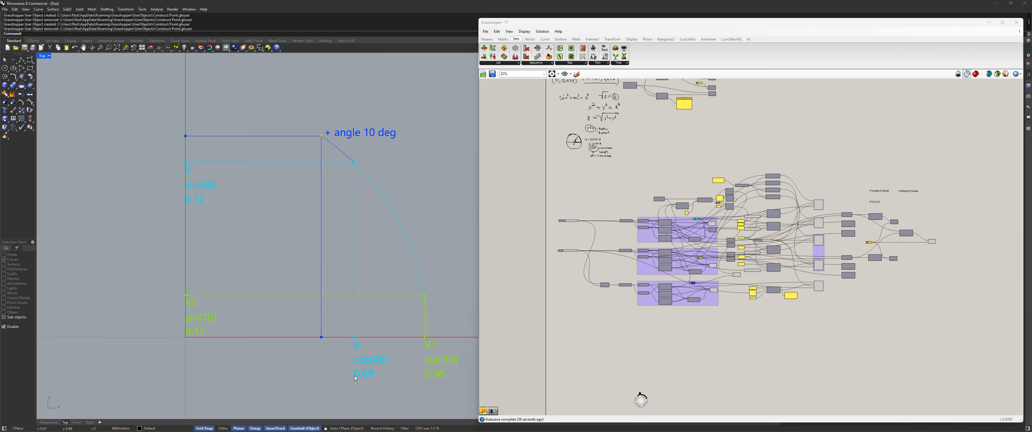
{"action": "scroll", "coordinate": [200, 215], "scroll_direction": "up", "scroll_amount": 3}
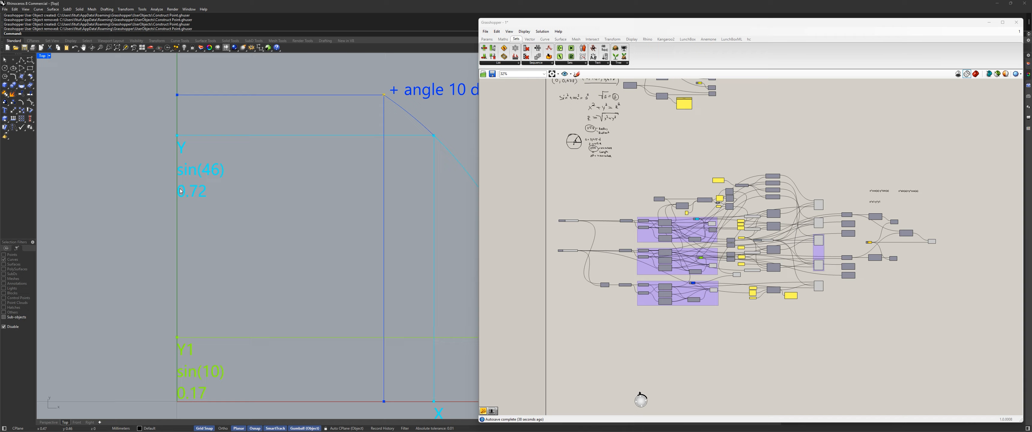
{"action": "scroll", "coordinate": [221, 194], "scroll_direction": "down", "scroll_amount": 3}
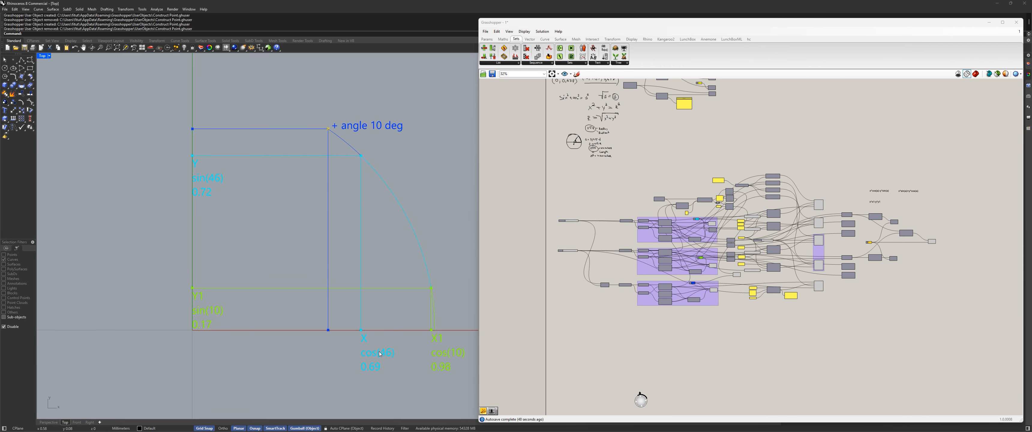
Step: Set the base_angle slider to 44
{"action": "scroll", "coordinate": [617, 220], "scroll_direction": "up", "scroll_amount": 5}
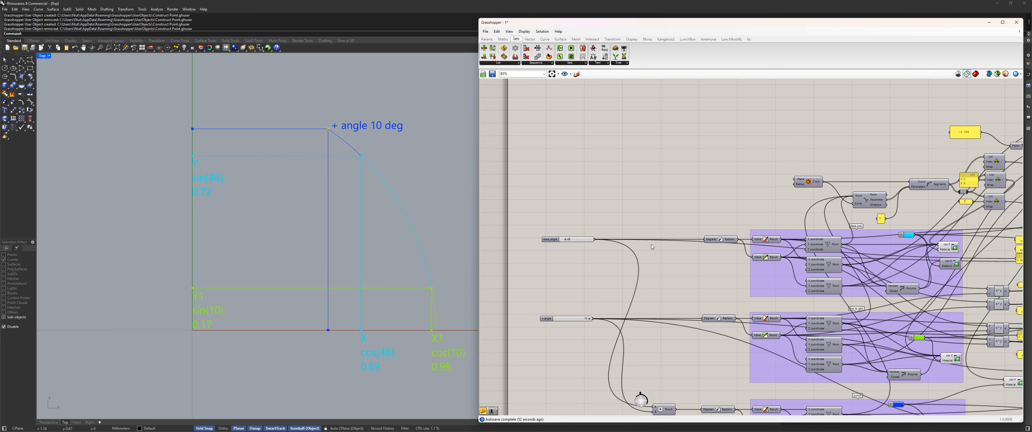
{"action": "scroll", "coordinate": [652, 246], "scroll_direction": "up", "scroll_amount": 3}
{"action": "left_click_drag", "start_coordinate": [564, 239], "coordinate": [562, 239]}
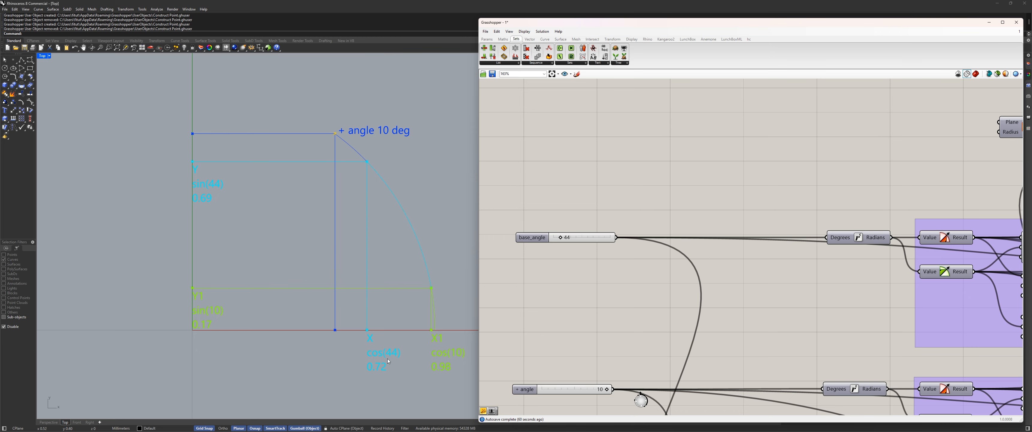
Step: Examine how the base angle and added angle chains relate to the blue rotated point in the viewport
{"action": "scroll", "coordinate": [557, 245], "scroll_direction": "down", "scroll_amount": 3}
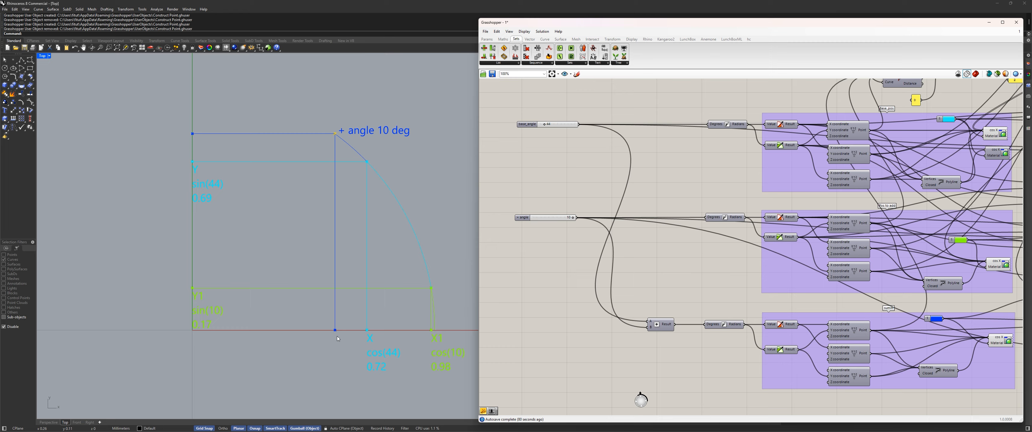
{"action": "scroll", "coordinate": [622, 215], "scroll_direction": "down", "scroll_amount": 6}
{"action": "scroll", "coordinate": [622, 215], "scroll_direction": "up", "scroll_amount": 4}
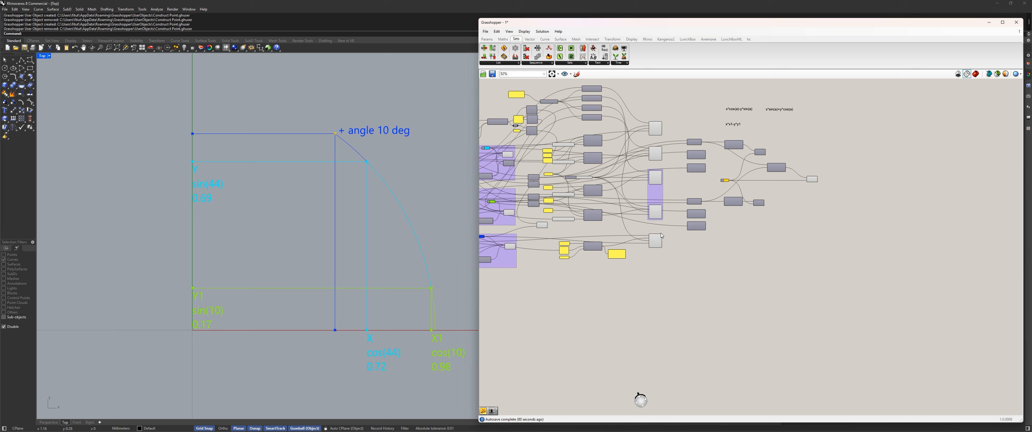
{"action": "scroll", "coordinate": [369, 151], "scroll_direction": "up", "scroll_amount": 4}
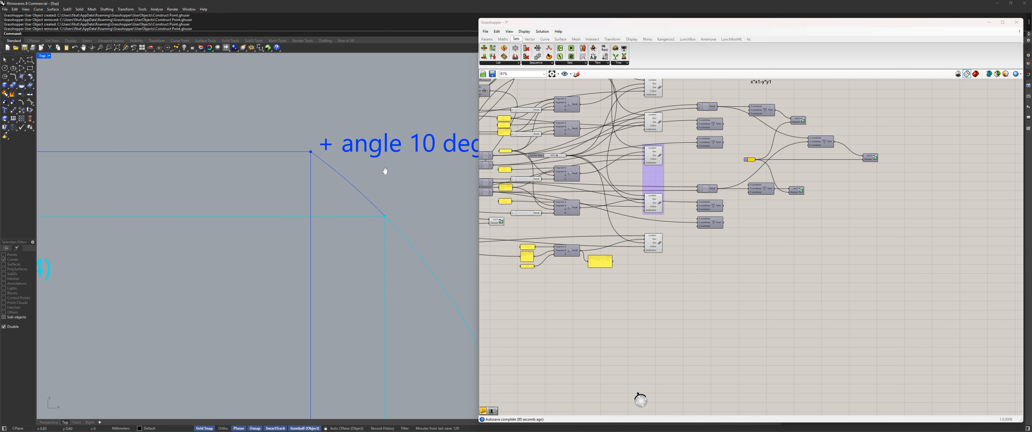
{"action": "scroll", "coordinate": [321, 154], "scroll_direction": "down", "scroll_amount": 8}
{"action": "right_click_drag", "start_coordinate": [341, 163], "coordinate": [331, 110]}
{"action": "scroll", "coordinate": [362, 158], "scroll_direction": "up", "scroll_amount": 5}
{"action": "scroll", "coordinate": [331, 109], "scroll_direction": "down", "scroll_amount": 1}
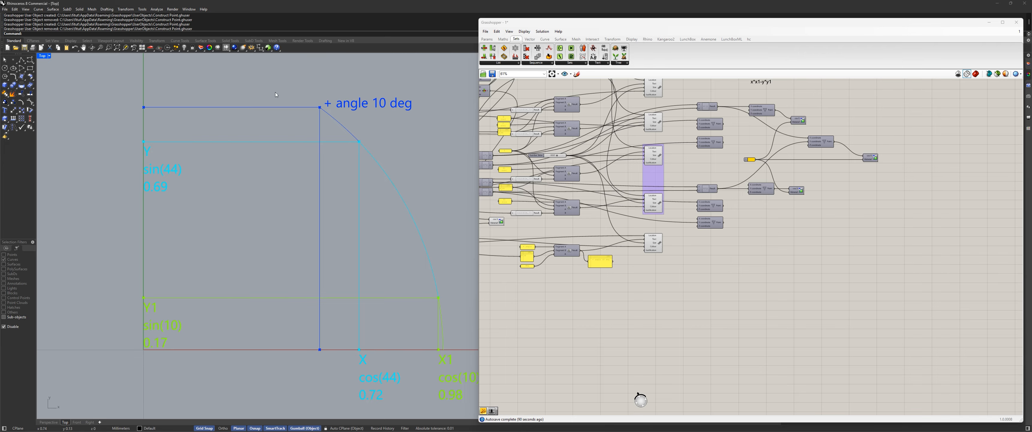
Step: Move the x*cos(a)-y*sin(a) text directly above the x*sin(a)+y*cos(a) text
{"action": "scroll", "coordinate": [755, 212], "scroll_direction": "up", "scroll_amount": 5}
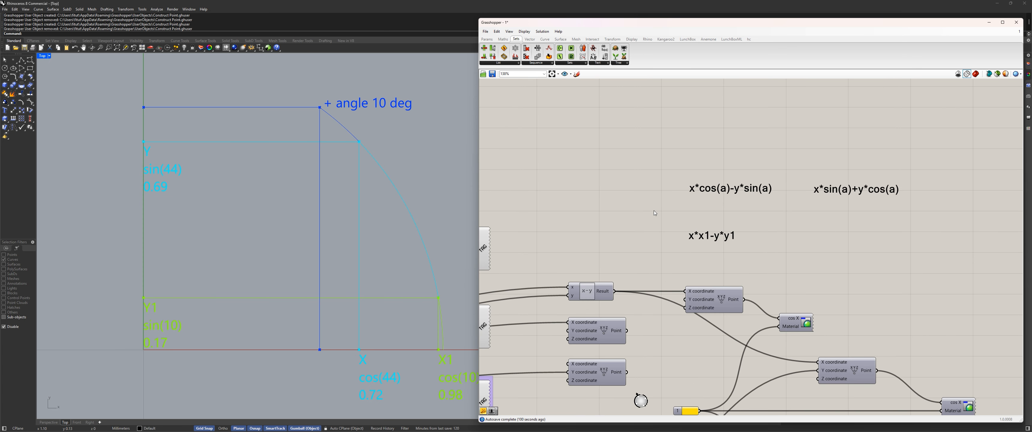
{"action": "left_click_drag", "start_coordinate": [646, 157], "coordinate": [806, 214]}
{"action": "mouse_move", "coordinate": [734, 193]}
{"action": "left_mouse_down"}
{"action": "mouse_move", "coordinate": [820, 143]}
{"action": "mouse_move", "coordinate": [800, 138]}
{"action": "left_mouse_up"}
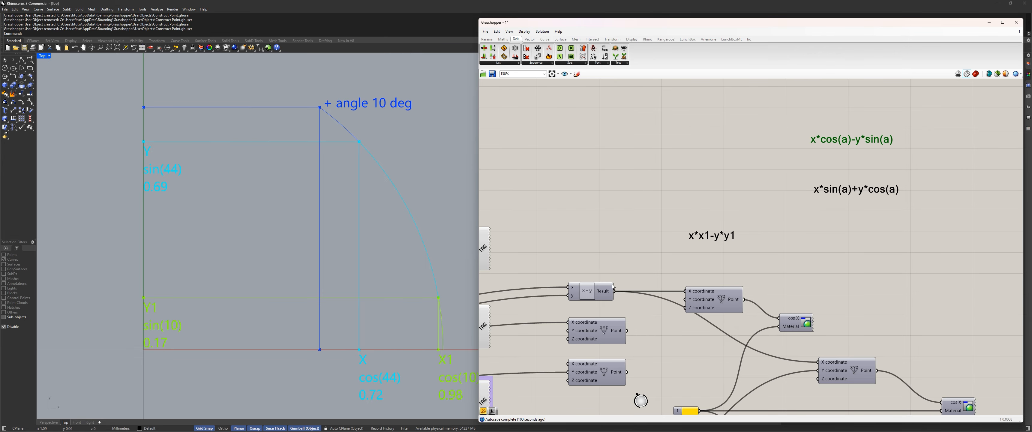
Step: Place the x*cos(a)-y*sin(a) text above x*x1-y*y1 and align the x*sin(a)+y*cos(a) text beside it in one row
{"action": "left_click_drag", "start_coordinate": [834, 193], "coordinate": [826, 197]}
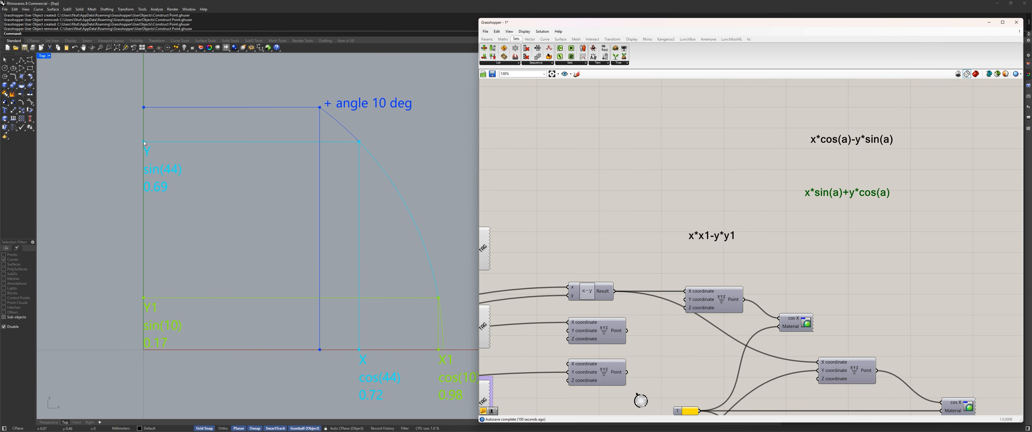
{"action": "mouse_move", "coordinate": [821, 150]}
{"action": "left_mouse_down"}
{"action": "mouse_move", "coordinate": [658, 160]}
{"action": "mouse_move", "coordinate": [687, 196]}
{"action": "mouse_move", "coordinate": [678, 202]}
{"action": "left_mouse_up"}
{"action": "left_click_drag", "start_coordinate": [860, 196], "coordinate": [867, 195]}
{"action": "left_click_drag", "start_coordinate": [724, 193], "coordinate": [733, 193]}
{"action": "left_click", "coordinate": [664, 141]}
{"action": "right_click_drag", "start_coordinate": [594, 220], "coordinate": [600, 197]}
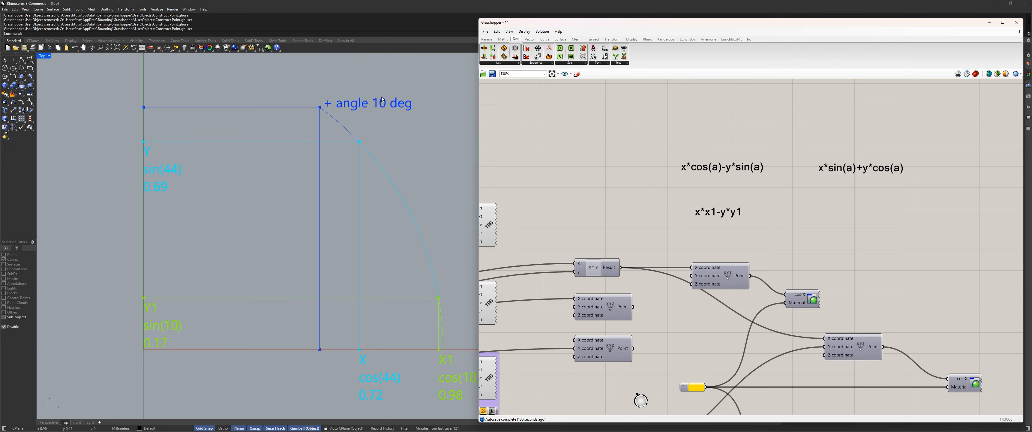
Step: Examine the base and added angle labels in the viewport and the handwritten sine and cosine notes of the earlier definition
{"action": "right_click_drag", "start_coordinate": [665, 205], "coordinate": [742, 156]}
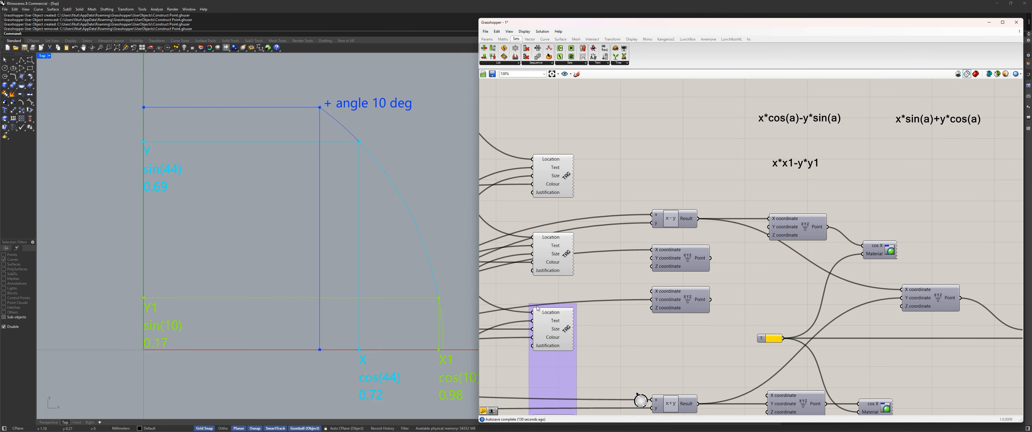
{"action": "right_click_drag", "start_coordinate": [450, 312], "coordinate": [413, 244]}
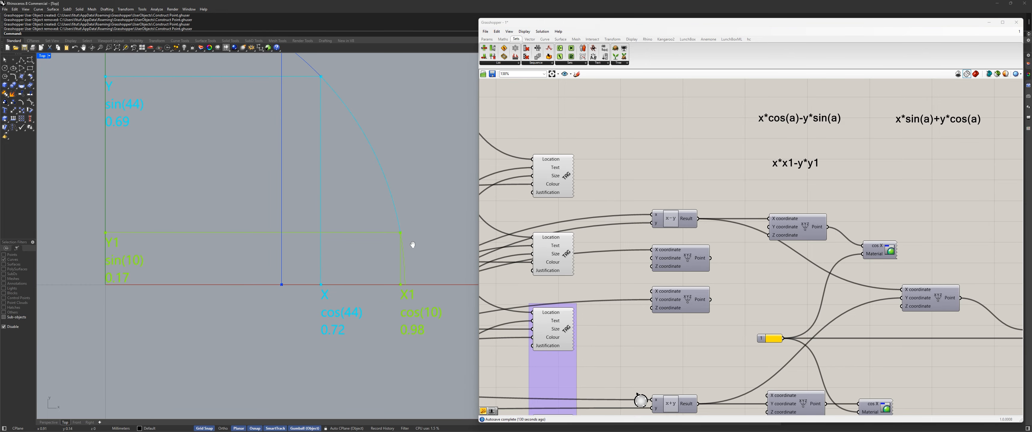
{"action": "right_click_drag", "start_coordinate": [313, 255], "coordinate": [322, 276]}
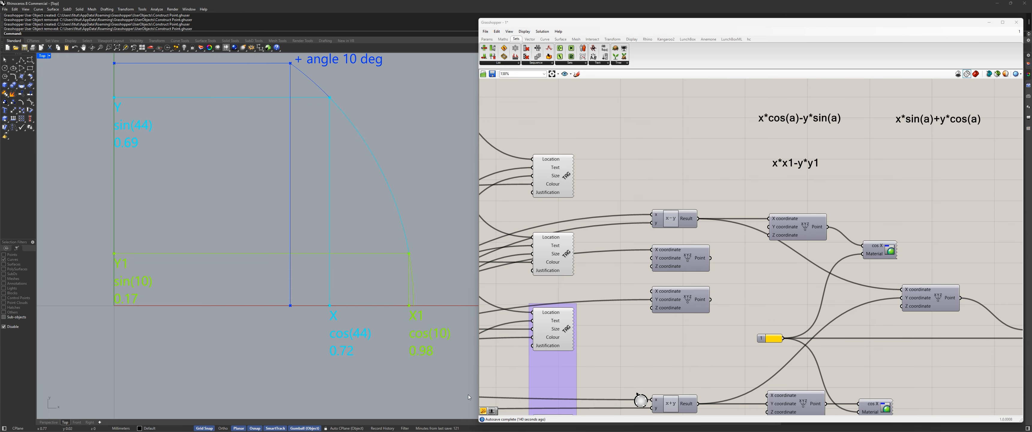
{"action": "scroll", "coordinate": [784, 200], "scroll_direction": "down", "scroll_amount": 10}
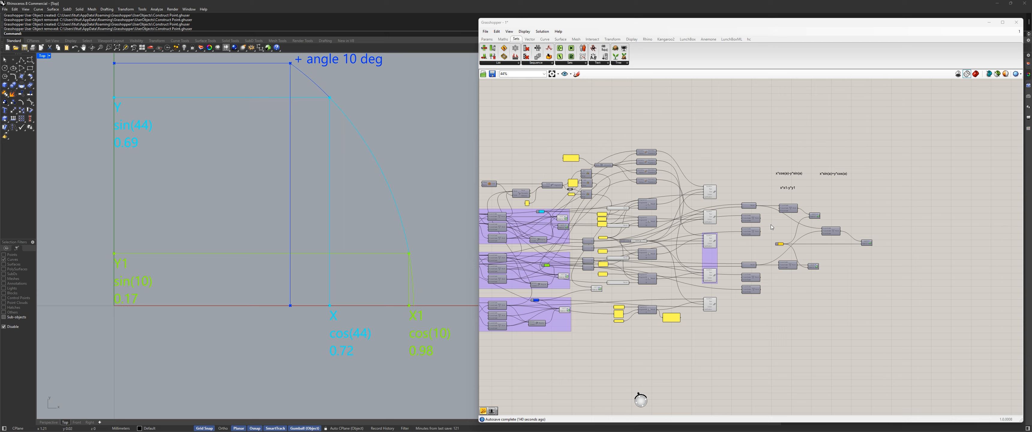
{"action": "right_click_drag", "start_coordinate": [621, 122], "coordinate": [657, 207]}
{"action": "scroll", "coordinate": [657, 211], "scroll_direction": "up", "scroll_amount": 7}
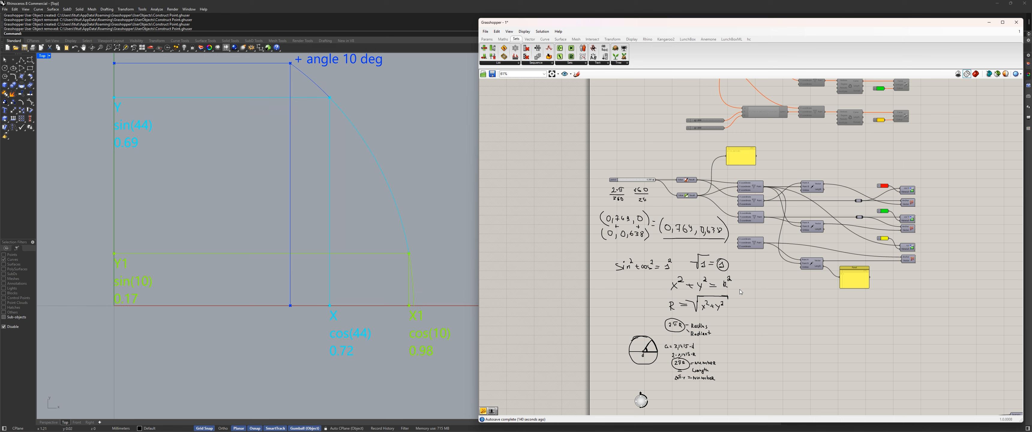
{"action": "scroll", "coordinate": [740, 293], "scroll_direction": "down", "scroll_amount": 8}
{"action": "right_click_drag", "start_coordinate": [874, 377], "coordinate": [735, 296]}
{"action": "scroll", "coordinate": [662, 223], "scroll_direction": "up", "scroll_amount": 7}
{"action": "scroll", "coordinate": [777, 182], "scroll_direction": "up", "scroll_amount": 2}
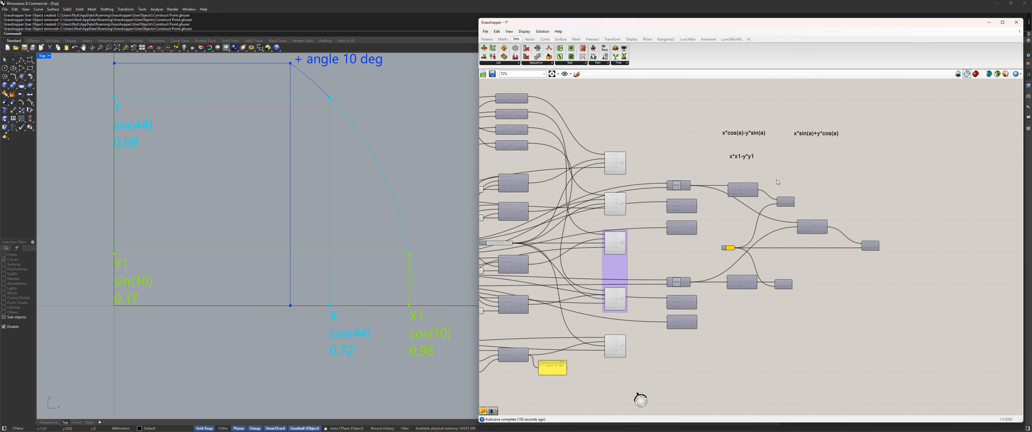
{"action": "scroll", "coordinate": [778, 182], "scroll_direction": "up", "scroll_amount": 1}
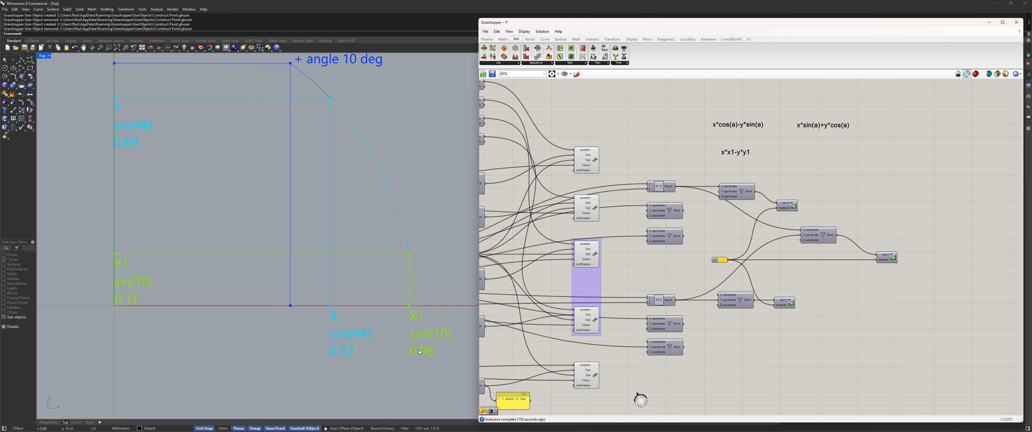
Step: Examine the handwritten f''(t) = -f(t) table of position, speed and acceleration with its cos and sin columns and graphs
{"action": "scroll", "coordinate": [633, 244], "scroll_direction": "down", "scroll_amount": 12}
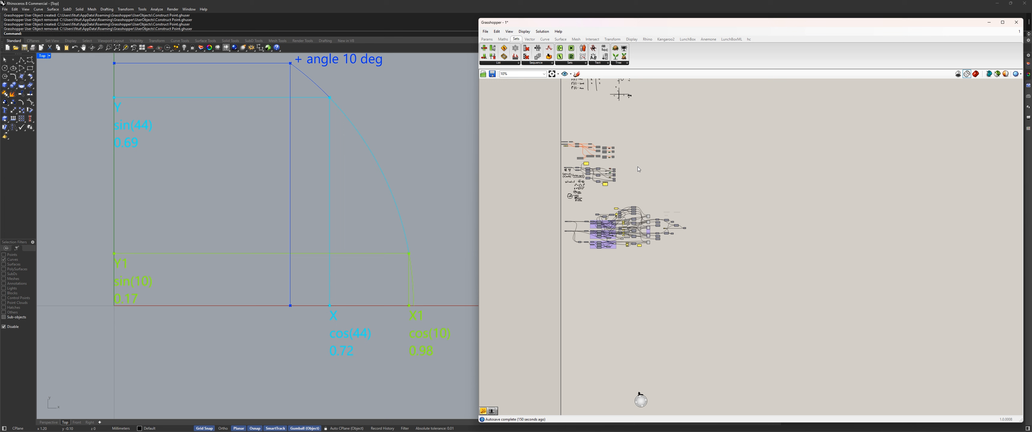
{"action": "right_click_drag", "start_coordinate": [621, 97], "coordinate": [663, 259]}
{"action": "scroll", "coordinate": [641, 228], "scroll_direction": "up", "scroll_amount": 13}
{"action": "mouse_move", "coordinate": [565, 204]}
{"action": "right_mouse_down"}
{"action": "mouse_move", "coordinate": [558, 215]}
{"action": "mouse_move", "coordinate": [893, 202]}
{"action": "right_mouse_up"}
{"action": "right_click_drag", "start_coordinate": [654, 282], "coordinate": [694, 212]}
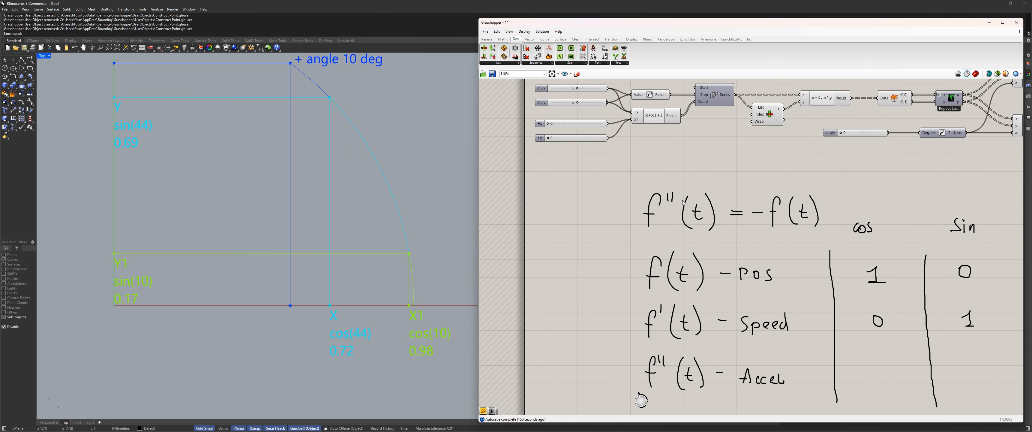
{"action": "scroll", "coordinate": [812, 193], "scroll_direction": "down", "scroll_amount": 5}
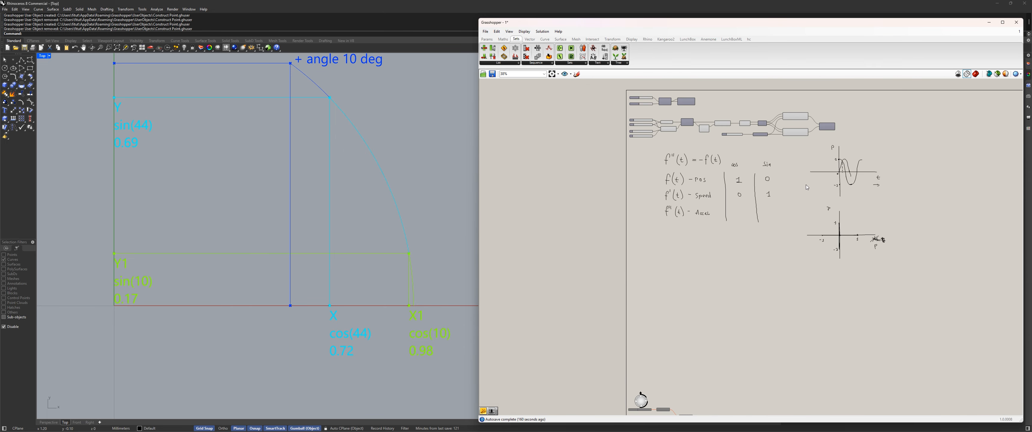
{"action": "scroll", "coordinate": [853, 169], "scroll_direction": "up", "scroll_amount": 1}
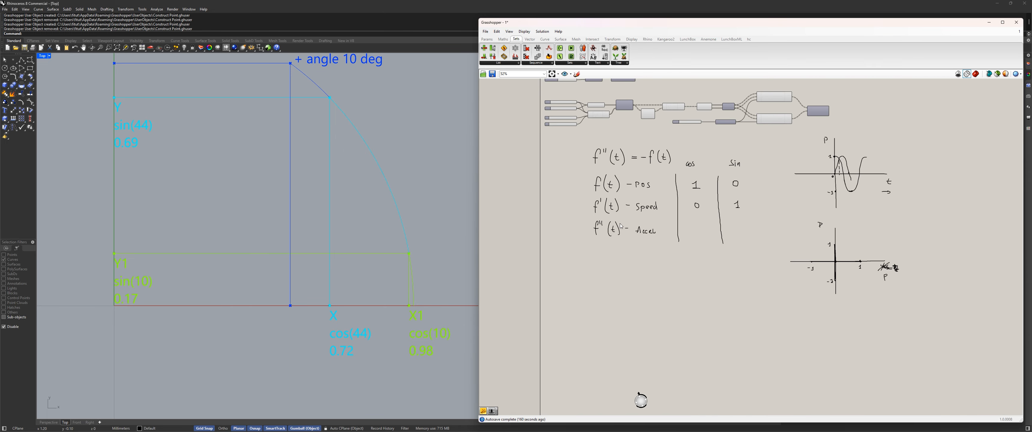
{"action": "scroll", "coordinate": [710, 219], "scroll_direction": "down", "scroll_amount": 9}
{"action": "scroll", "coordinate": [761, 321], "scroll_direction": "up", "scroll_amount": 5}
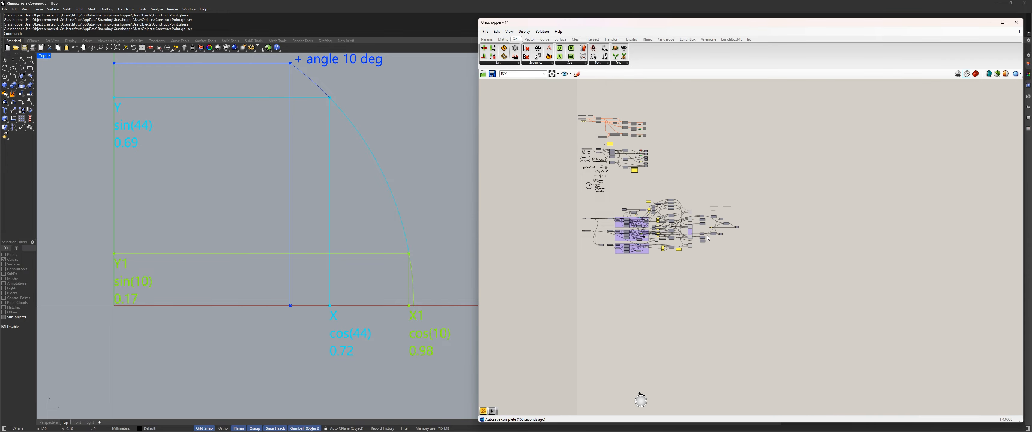
{"action": "right_click_drag", "start_coordinate": [581, 96], "coordinate": [611, 274]}
{"action": "scroll", "coordinate": [609, 188], "scroll_direction": "up", "scroll_amount": 2}
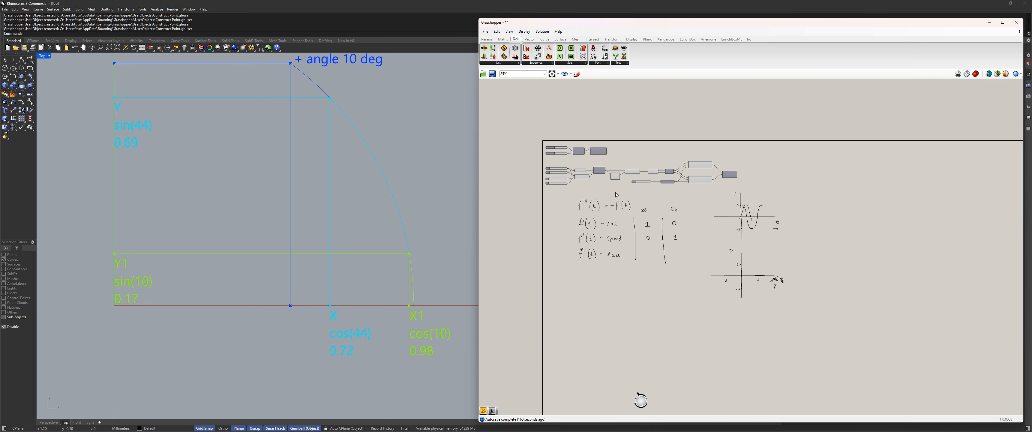
{"action": "scroll", "coordinate": [603, 196], "scroll_direction": "up", "scroll_amount": 2}
{"action": "scroll", "coordinate": [661, 205], "scroll_direction": "down", "scroll_amount": 5}
{"action": "right_click_drag", "start_coordinate": [703, 374], "coordinate": [688, 284]}
{"action": "scroll", "coordinate": [688, 284], "scroll_direction": "up", "scroll_amount": 4}
{"action": "scroll", "coordinate": [818, 286], "scroll_direction": "up", "scroll_amount": 3}
{"action": "right_click_drag", "start_coordinate": [818, 287], "coordinate": [629, 254]}
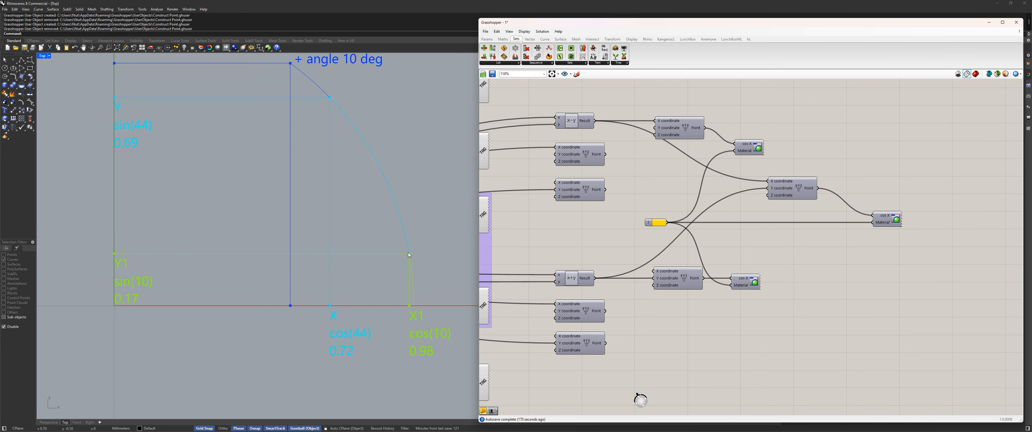
Step: Compare the X, Y, X1 and Y1 labels in the viewport with the x*cos(a)-y*sin(a) and x*x1-y*y1 texts
{"action": "scroll", "coordinate": [409, 255], "scroll_direction": "up", "scroll_amount": 3}
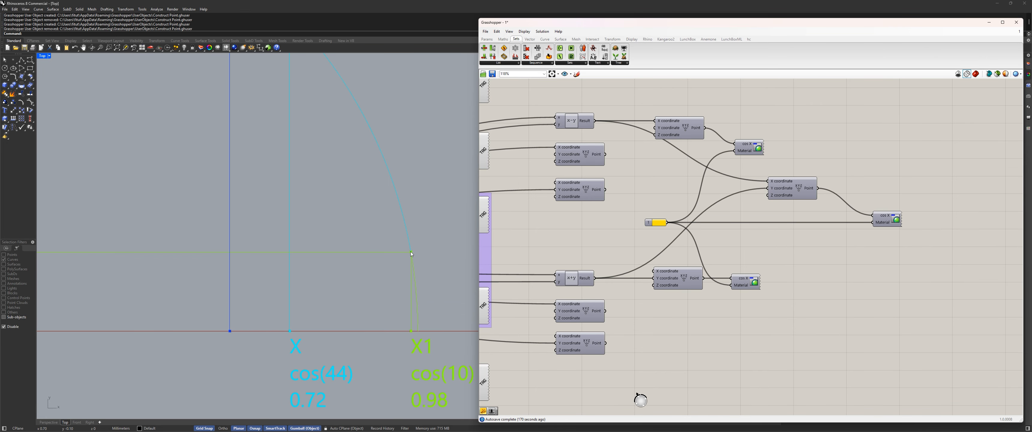
{"action": "scroll", "coordinate": [403, 271], "scroll_direction": "down", "scroll_amount": 3}
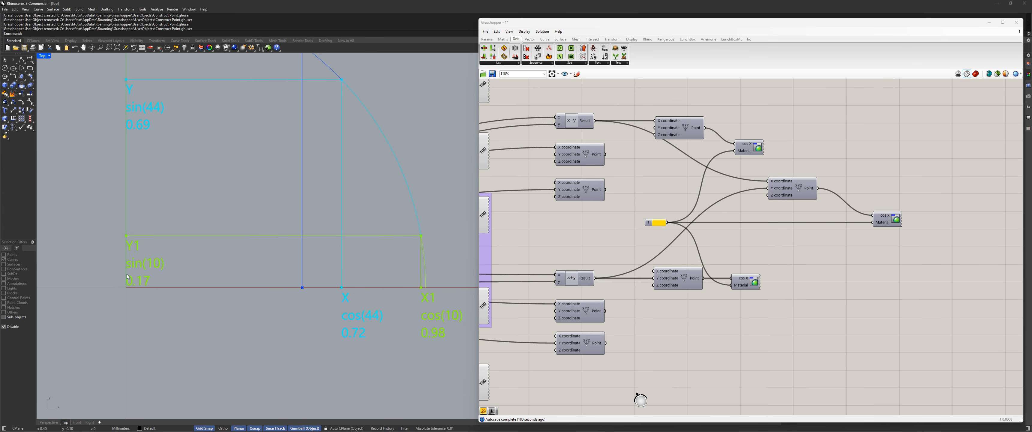
{"action": "right_click_drag", "start_coordinate": [582, 170], "coordinate": [720, 304]}
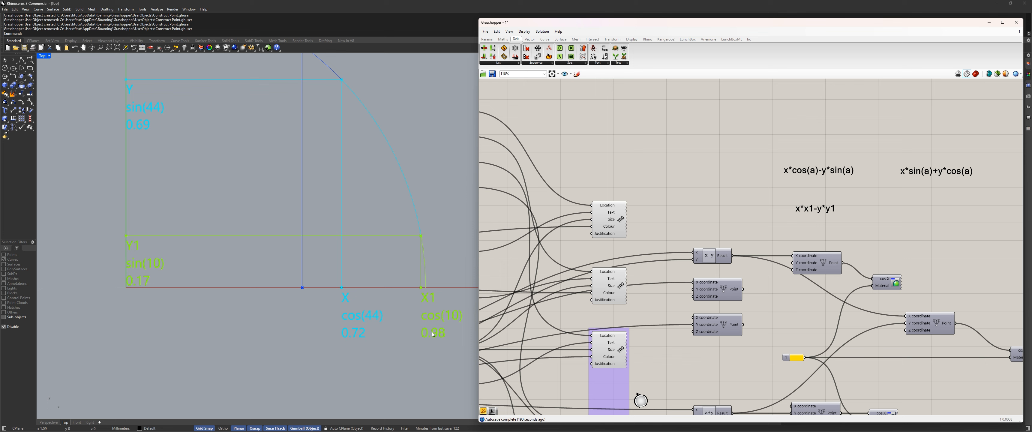
{"action": "scroll", "coordinate": [423, 267], "scroll_direction": "down", "scroll_amount": 2}
{"action": "right_click_drag", "start_coordinate": [423, 264], "coordinate": [398, 271]}
{"action": "scroll", "coordinate": [383, 243], "scroll_direction": "up", "scroll_amount": 2}
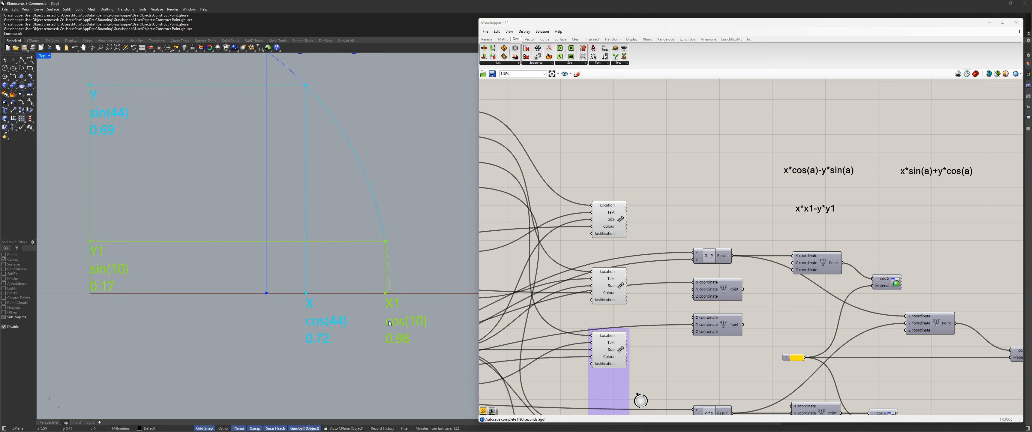
{"action": "scroll", "coordinate": [696, 191], "scroll_direction": "up", "scroll_amount": 4}
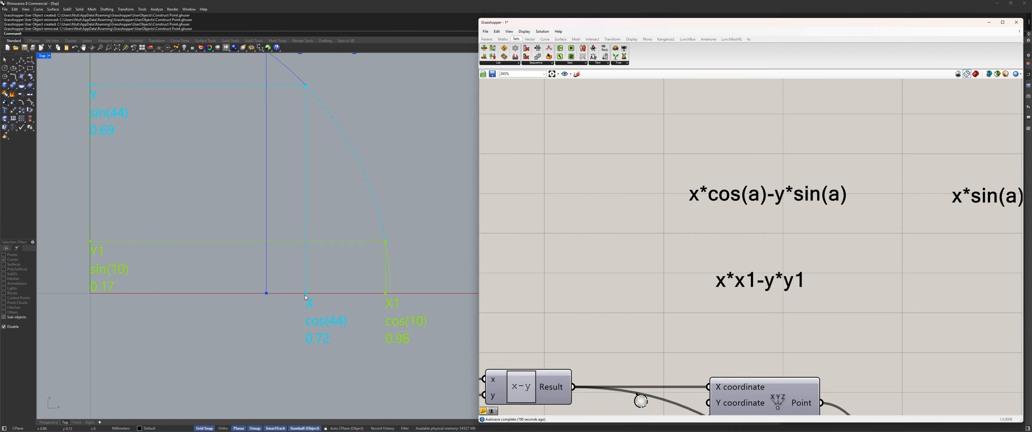
{"action": "right_click_drag", "start_coordinate": [295, 244], "coordinate": [319, 272]}
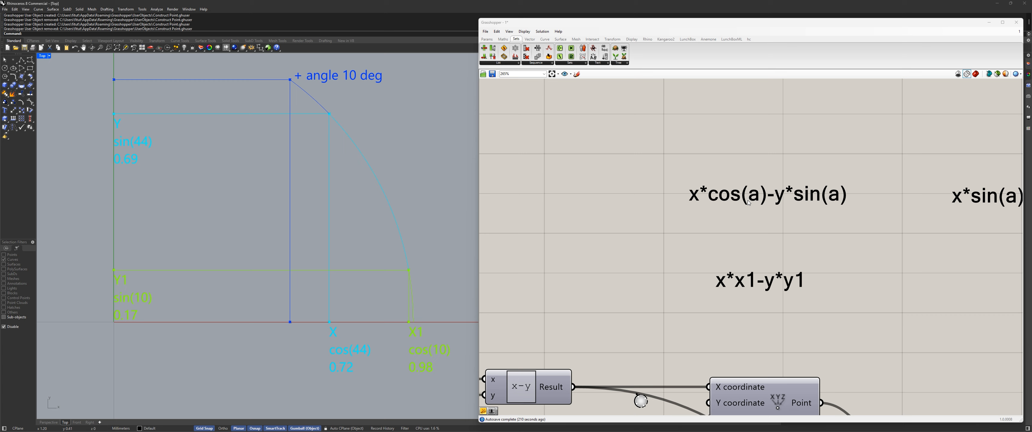
{"action": "scroll", "coordinate": [464, 300], "scroll_direction": "up", "scroll_amount": 3}
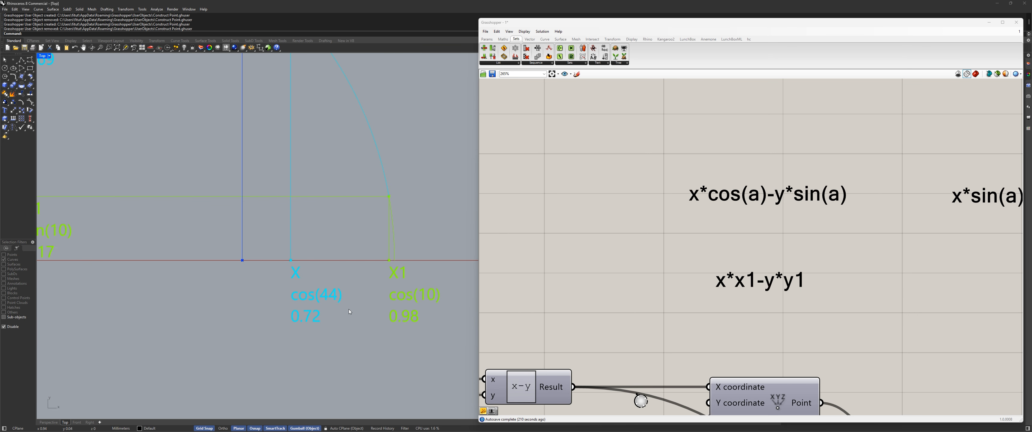
Step: Handwrite the product 0,72 • 0,98 with the sketch tool between the x*cos(a)-y*sin(a) and x*x1-y*y1 texts
{"action": "left_click", "coordinate": [577, 74]}
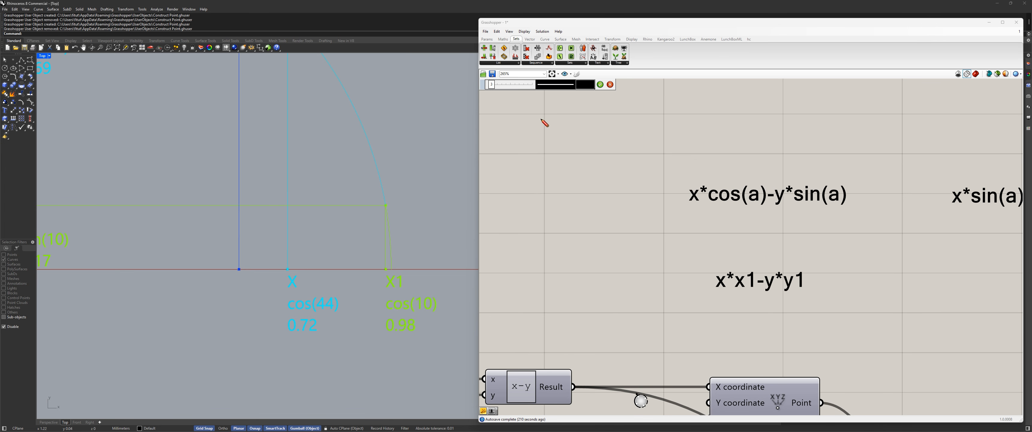
{"action": "scroll", "coordinate": [308, 173], "scroll_direction": "down", "scroll_amount": 6}
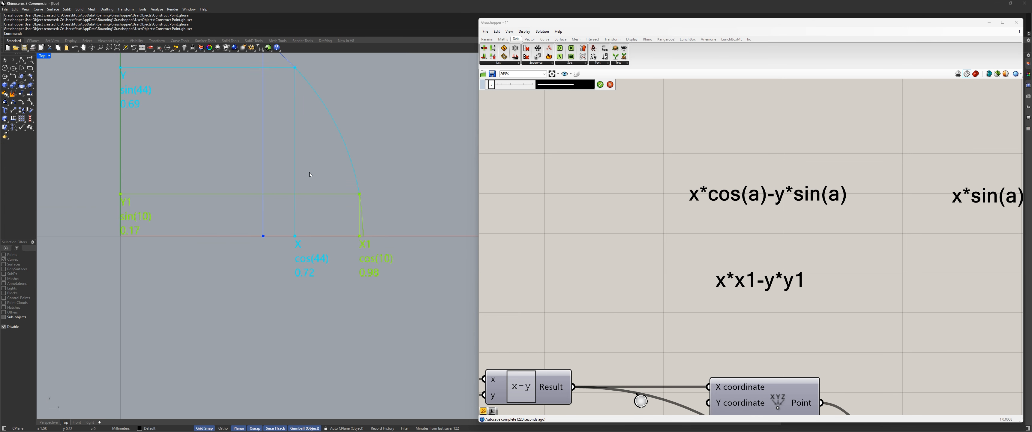
{"action": "scroll", "coordinate": [297, 89], "scroll_direction": "up", "scroll_amount": 2}
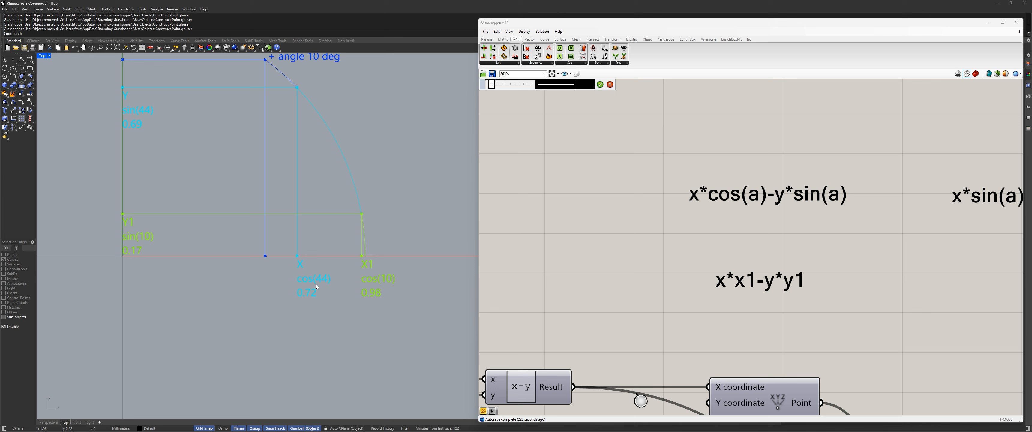
{"action": "scroll", "coordinate": [644, 239], "scroll_direction": "up", "scroll_amount": 2}
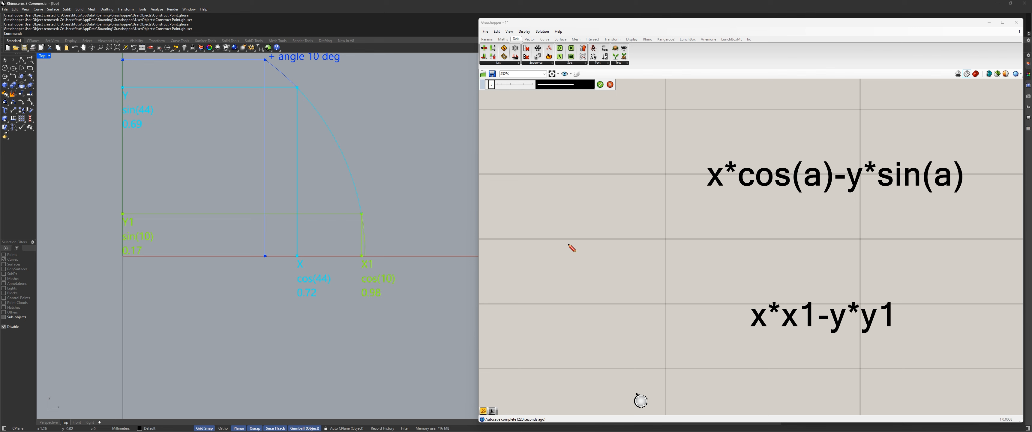
{"action": "left_click_drag", "start_coordinate": [567, 244], "coordinate": [592, 264]}
{"action": "mouse_move", "coordinate": [605, 240]}
{"action": "left_mouse_down"}
{"action": "mouse_move", "coordinate": [608, 255]}
{"action": "mouse_move", "coordinate": [627, 245]}
{"action": "mouse_move", "coordinate": [642, 255]}
{"action": "mouse_move", "coordinate": [659, 240]}
{"action": "left_mouse_up"}
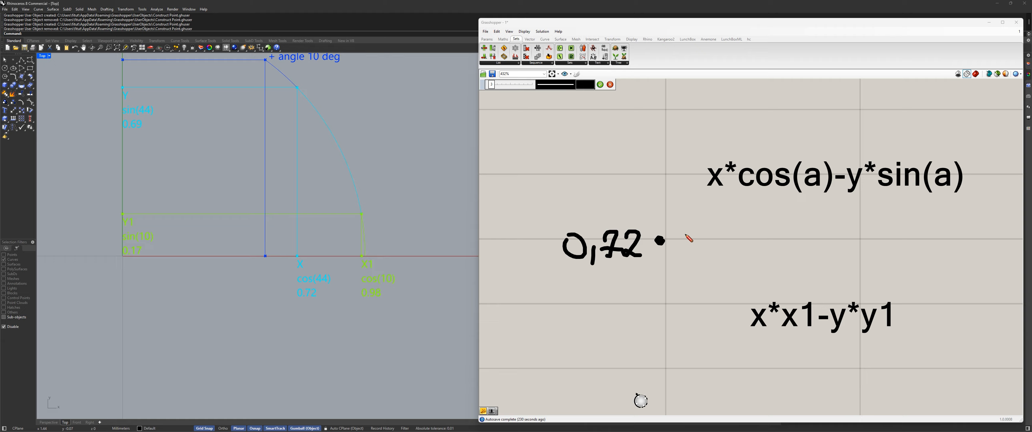
{"action": "mouse_move", "coordinate": [690, 234]}
{"action": "left_mouse_down"}
{"action": "mouse_move", "coordinate": [710, 261]}
{"action": "mouse_move", "coordinate": [741, 257]}
{"action": "mouse_move", "coordinate": [727, 259]}
{"action": "left_mouse_up"}
{"action": "mouse_move", "coordinate": [765, 240]}
{"action": "left_mouse_down"}
{"action": "mouse_move", "coordinate": [773, 257]}
{"action": "mouse_move", "coordinate": [763, 239]}
{"action": "left_mouse_up"}
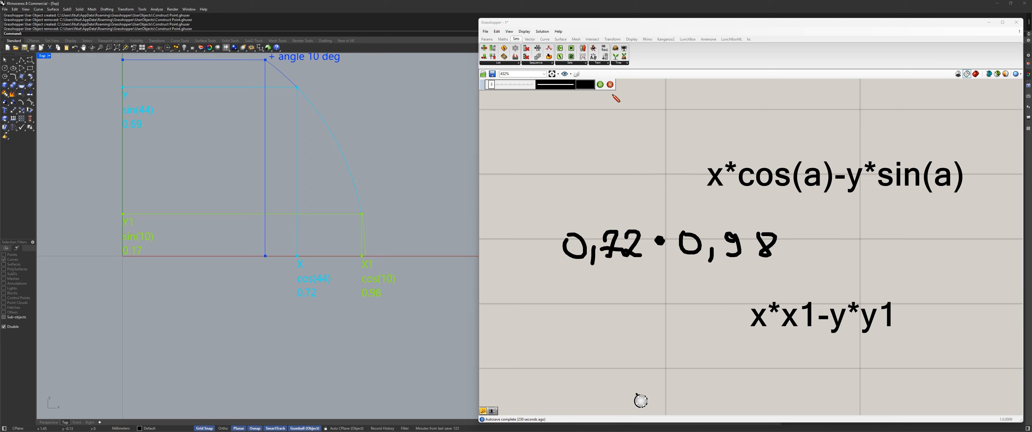
{"action": "left_click", "coordinate": [599, 84]}
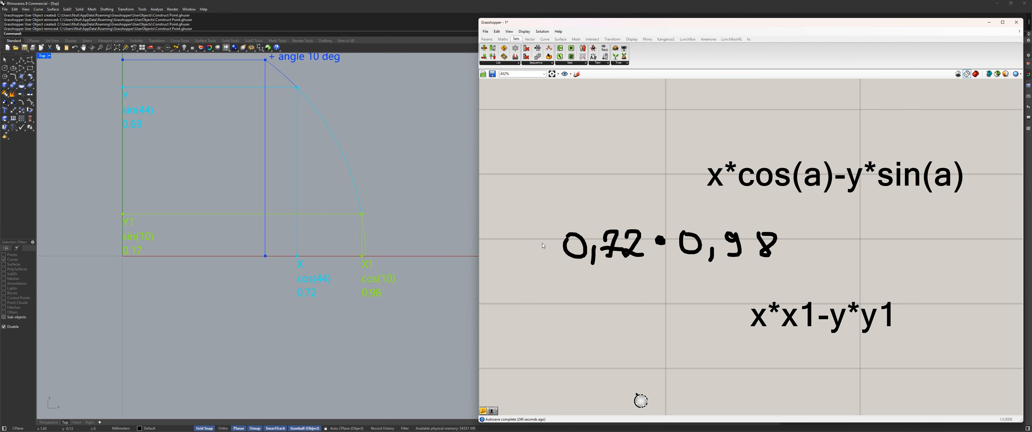
Step: Select the Construct Point just below the x-y expression and compare its viewport point with the X and X1 labels and the handwritten product
{"action": "scroll", "coordinate": [288, 214], "scroll_direction": "down", "scroll_amount": 4}
{"action": "scroll", "coordinate": [288, 213], "scroll_direction": "up", "scroll_amount": 4}
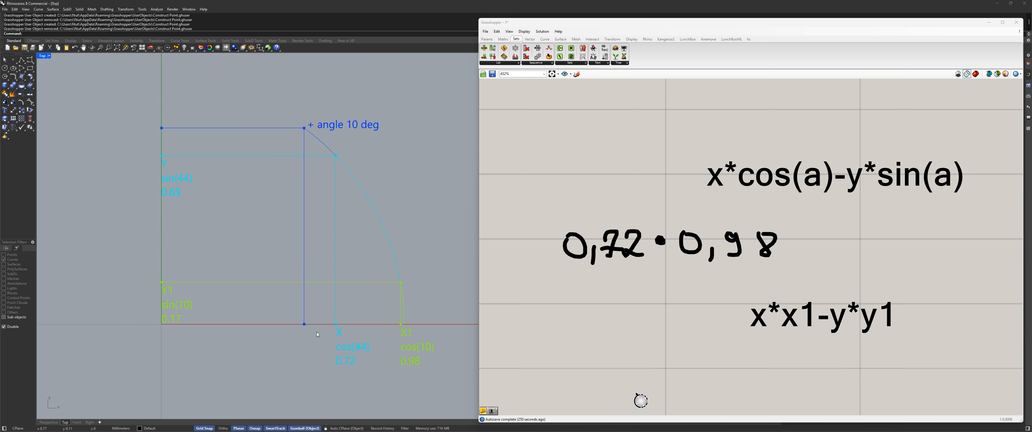
{"action": "scroll", "coordinate": [549, 233], "scroll_direction": "down", "scroll_amount": 7}
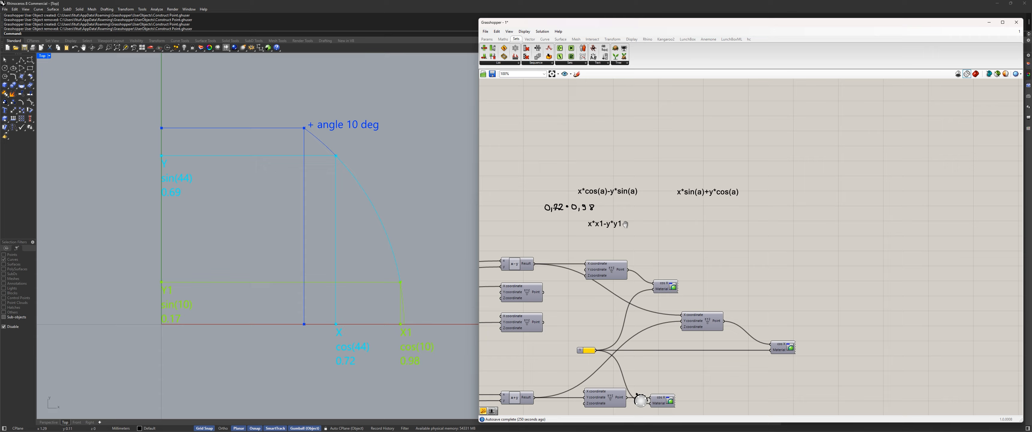
{"action": "right_click_drag", "start_coordinate": [645, 290], "coordinate": [800, 167]}
{"action": "left_click", "coordinate": [681, 169]}
{"action": "scroll", "coordinate": [687, 167], "scroll_direction": "up", "scroll_amount": 3}
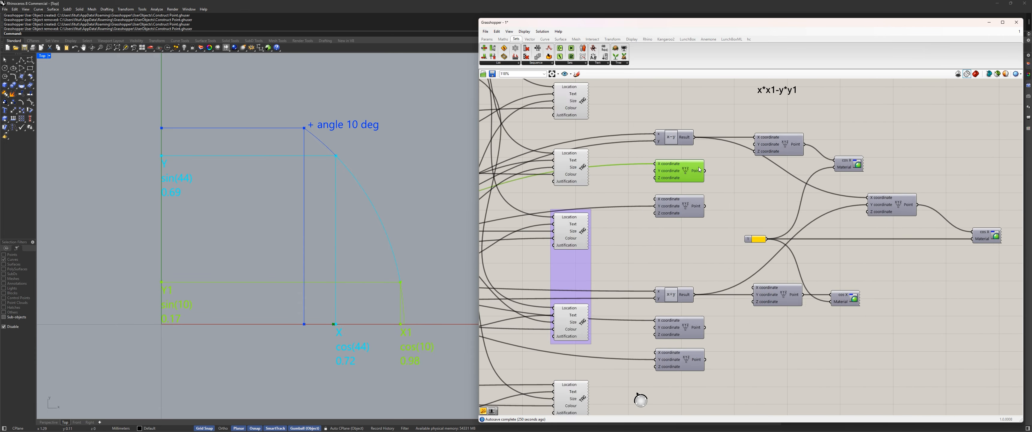
{"action": "scroll", "coordinate": [353, 310], "scroll_direction": "up", "scroll_amount": 4}
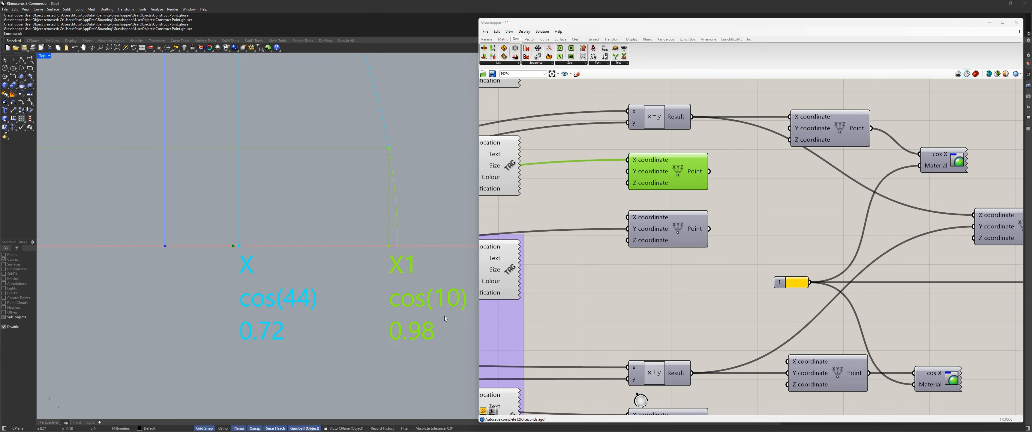
{"action": "scroll", "coordinate": [686, 159], "scroll_direction": "down", "scroll_amount": 4}
{"action": "right_click_drag", "start_coordinate": [720, 91], "coordinate": [676, 272]}
{"action": "scroll", "coordinate": [675, 272], "scroll_direction": "up", "scroll_amount": 4}
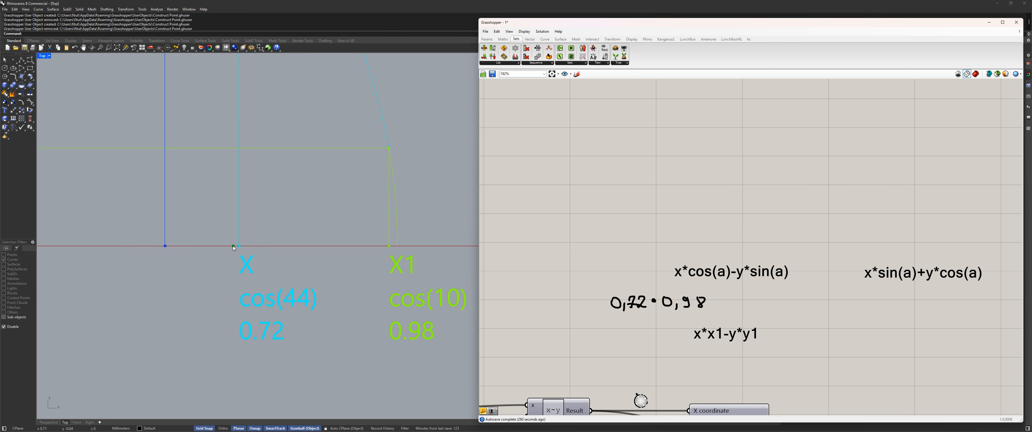
Step: Handwrite − 0,69 • 0,17 with the sketch tool after the handwritten 0,72 • 0,98 to complete the subtraction
{"action": "scroll", "coordinate": [216, 178], "scroll_direction": "down", "scroll_amount": 5}
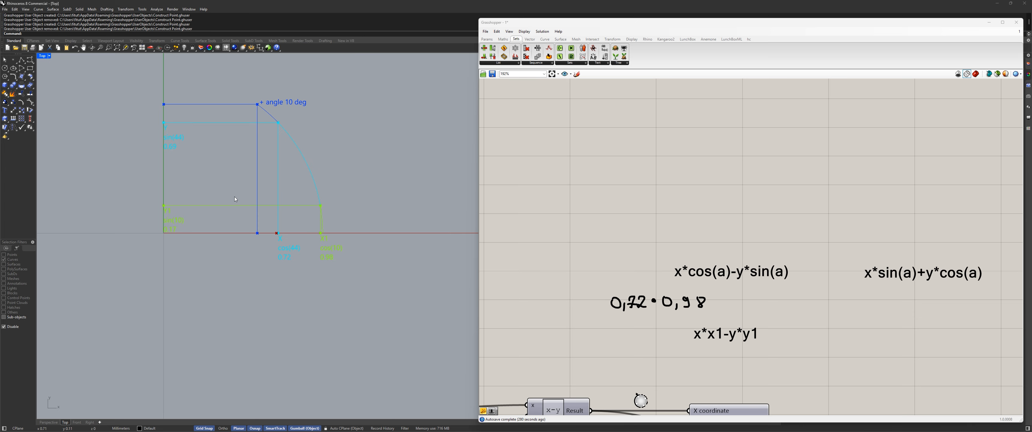
{"action": "scroll", "coordinate": [257, 237], "scroll_direction": "up", "scroll_amount": 3}
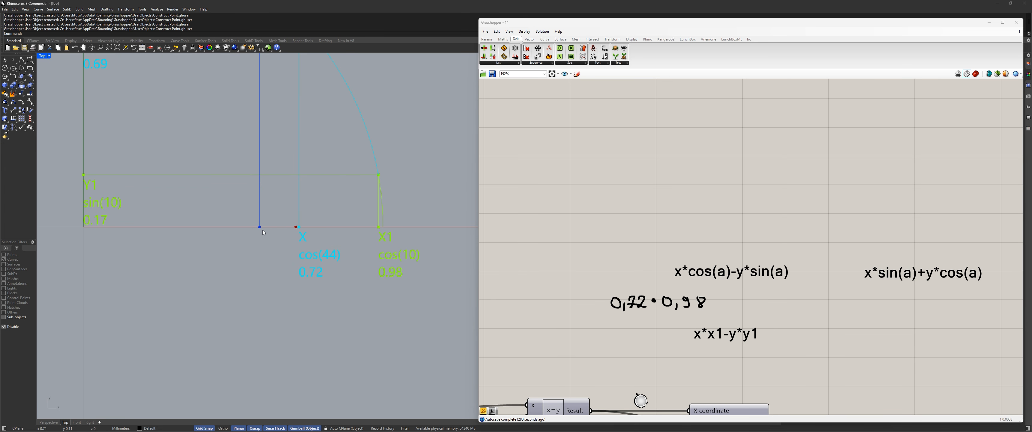
{"action": "scroll", "coordinate": [260, 227], "scroll_direction": "down", "scroll_amount": 2}
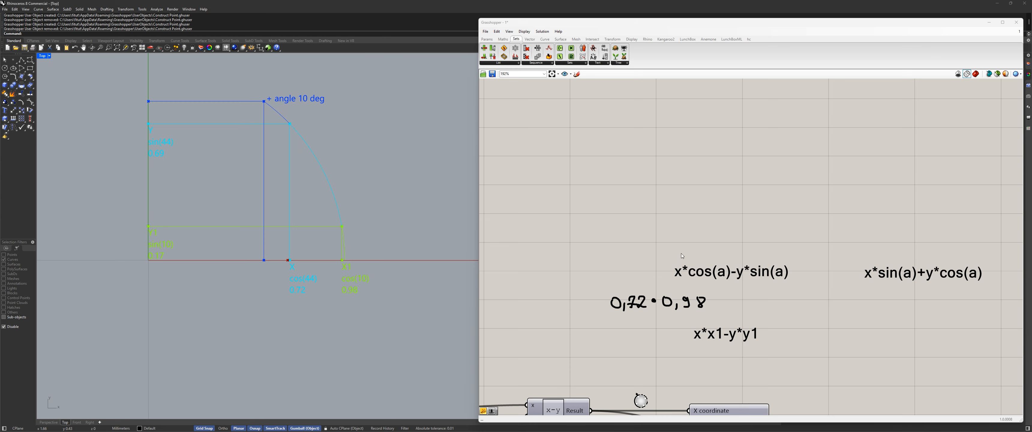
{"action": "scroll", "coordinate": [640, 398], "scroll_direction": "up", "scroll_amount": 3}
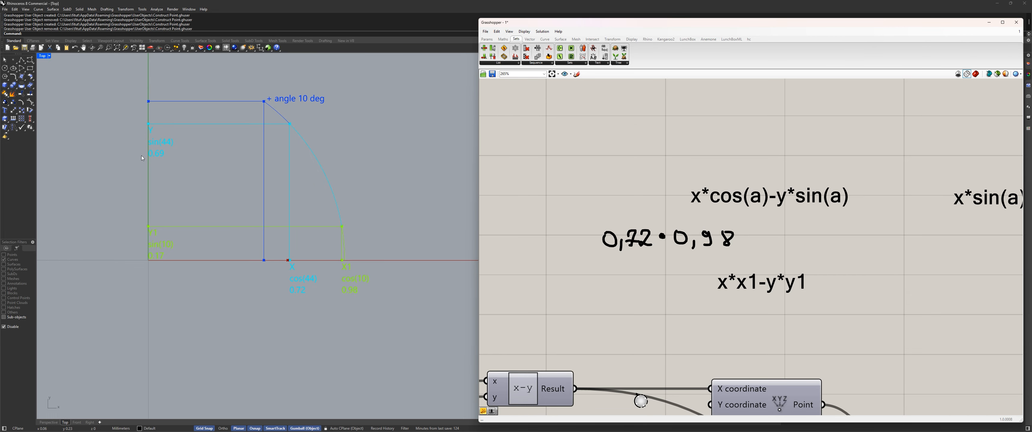
{"action": "scroll", "coordinate": [807, 283], "scroll_direction": "up", "scroll_amount": 1}
{"action": "right_click_drag", "start_coordinate": [784, 224], "coordinate": [735, 240]}
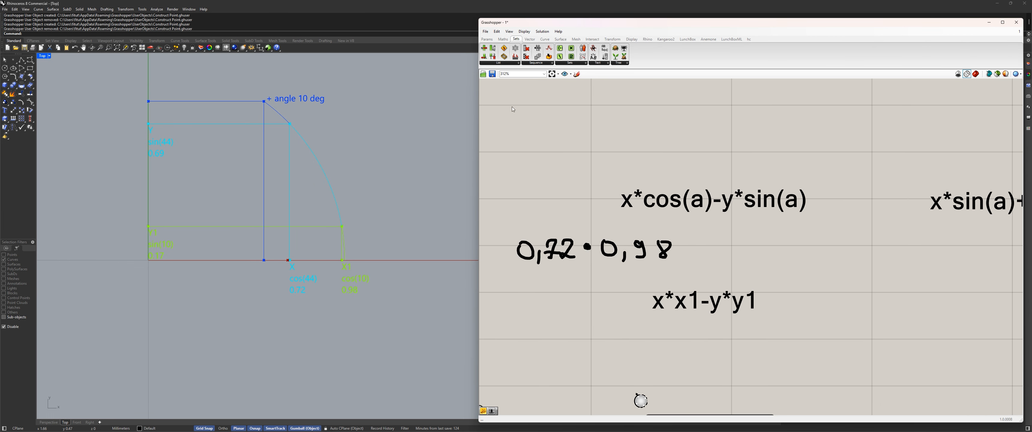
{"action": "left_click", "coordinate": [577, 75]}
{"action": "left_click_drag", "start_coordinate": [689, 250], "coordinate": [702, 250]}
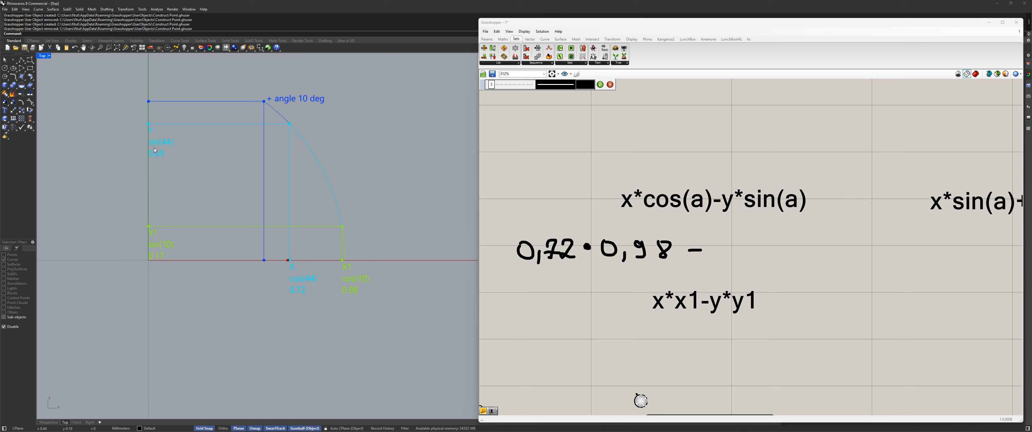
{"action": "left_click_drag", "start_coordinate": [720, 242], "coordinate": [728, 262]}
{"action": "mouse_move", "coordinate": [744, 242]}
{"action": "left_mouse_down"}
{"action": "mouse_move", "coordinate": [739, 253]}
{"action": "mouse_move", "coordinate": [754, 256]}
{"action": "mouse_move", "coordinate": [796, 244]}
{"action": "left_mouse_up"}
{"action": "mouse_move", "coordinate": [803, 250]}
{"action": "left_mouse_down"}
{"action": "mouse_move", "coordinate": [802, 258]}
{"action": "mouse_move", "coordinate": [835, 246]}
{"action": "left_mouse_up"}
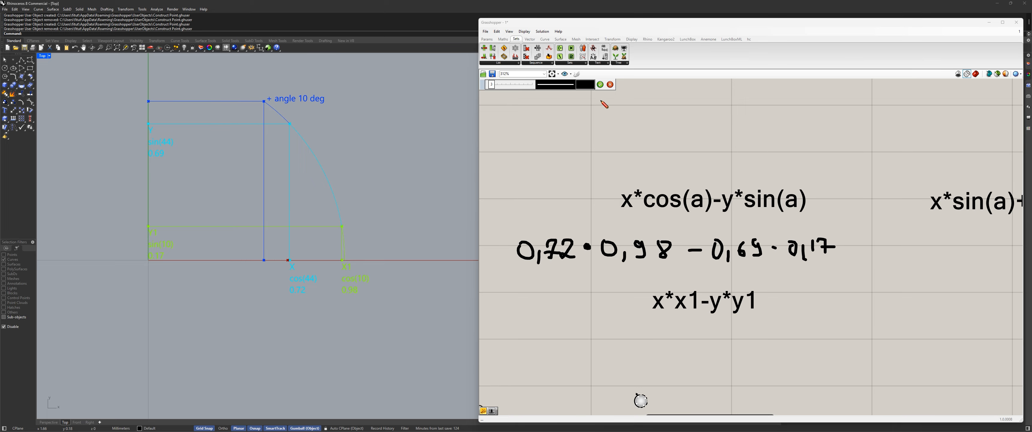
{"action": "left_click", "coordinate": [599, 84]}
Step: Select the second Construct Point below the x-y expression and locate its point near the Y1 label in the viewport
{"action": "scroll", "coordinate": [630, 306], "scroll_direction": "down", "scroll_amount": 5}
{"action": "right_click_drag", "start_coordinate": [630, 305], "coordinate": [697, 181]}
{"action": "left_click", "coordinate": [683, 234]}
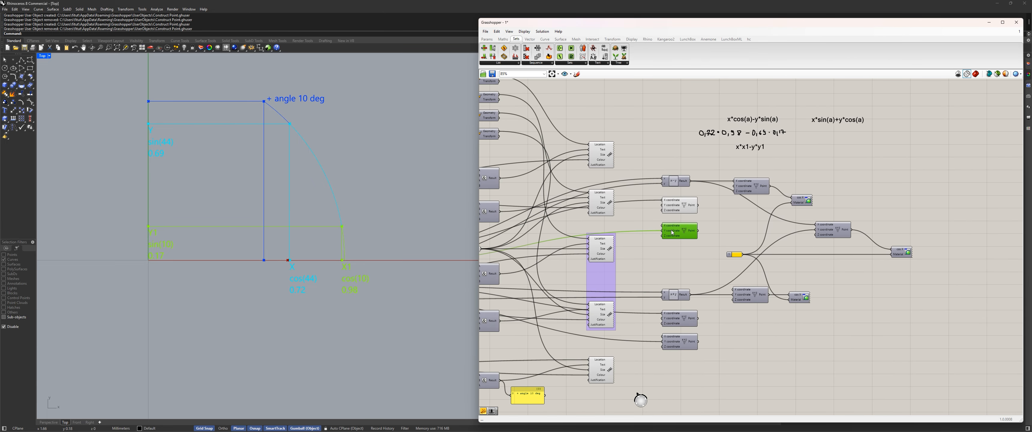
{"action": "scroll", "coordinate": [171, 242], "scroll_direction": "up", "scroll_amount": 6}
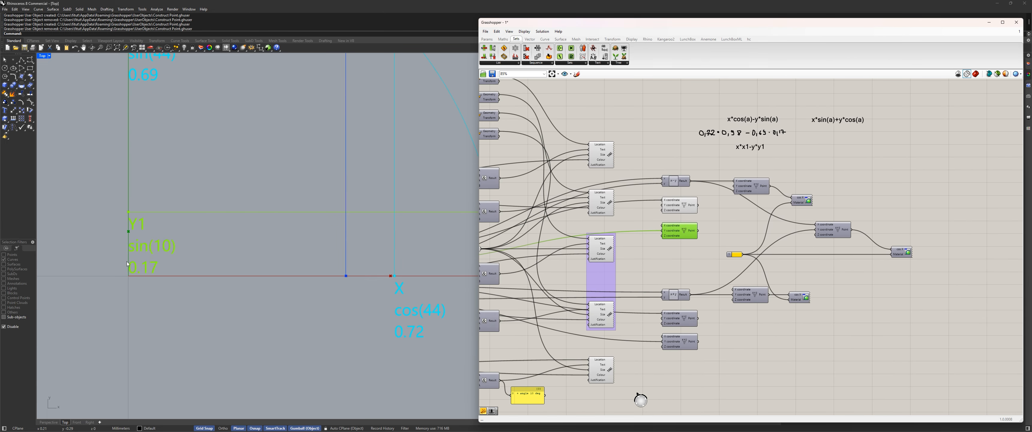
{"action": "scroll", "coordinate": [125, 255], "scroll_direction": "down", "scroll_amount": 2}
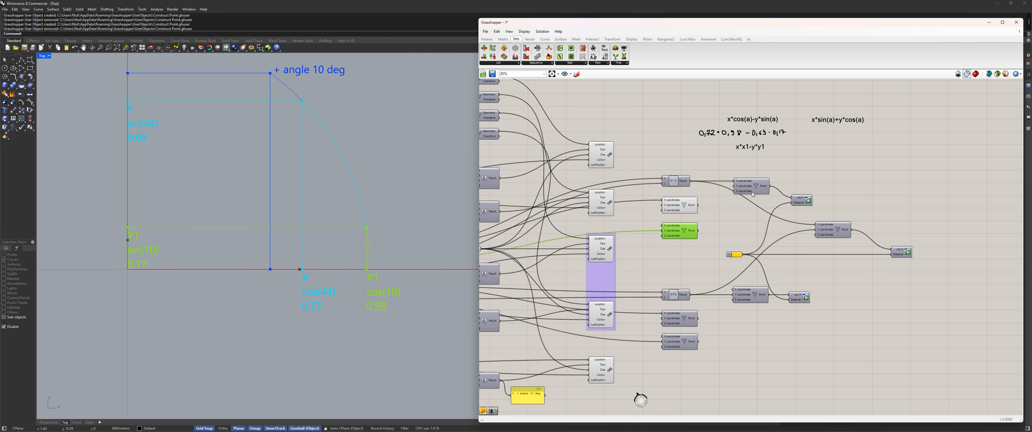
Step: Move the x*x1-y*y1 text slightly lower beneath the handwritten subtraction and compare it with the x*cos(a)-y*sin(a) text
{"action": "scroll", "coordinate": [696, 219], "scroll_direction": "up", "scroll_amount": 4}
{"action": "scroll", "coordinate": [591, 172], "scroll_direction": "up", "scroll_amount": 2}
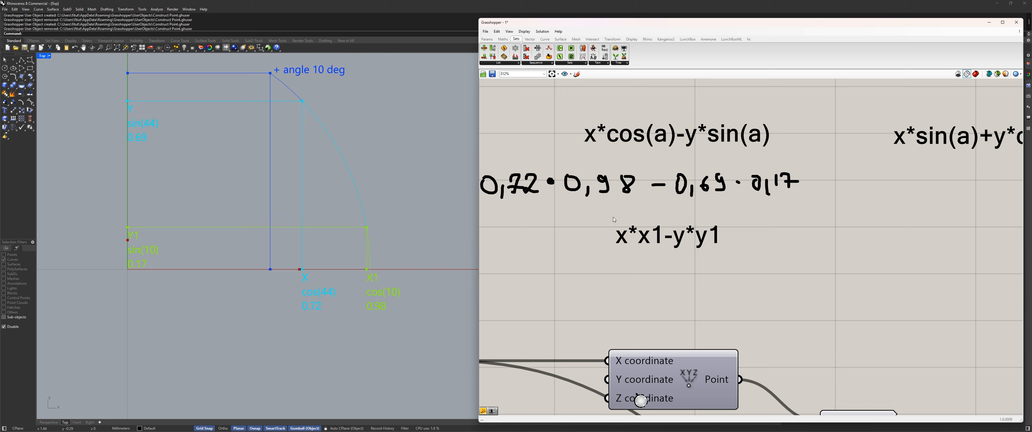
{"action": "left_click", "coordinate": [674, 263]}
{"action": "mouse_move", "coordinate": [674, 263]}
{"action": "left_mouse_down"}
{"action": "mouse_move", "coordinate": [637, 265]}
{"action": "mouse_move", "coordinate": [645, 266]}
{"action": "left_mouse_up"}
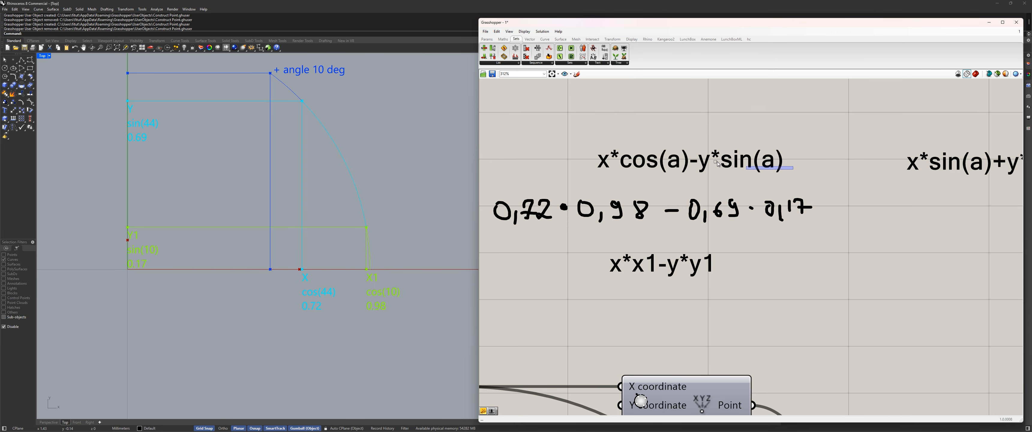
{"action": "left_click_drag", "start_coordinate": [761, 313], "coordinate": [473, 237]}
{"action": "left_click", "coordinate": [818, 295]}
{"action": "left_click_drag", "start_coordinate": [820, 173], "coordinate": [488, 110]}
{"action": "left_click_drag", "start_coordinate": [678, 266], "coordinate": [670, 277]}
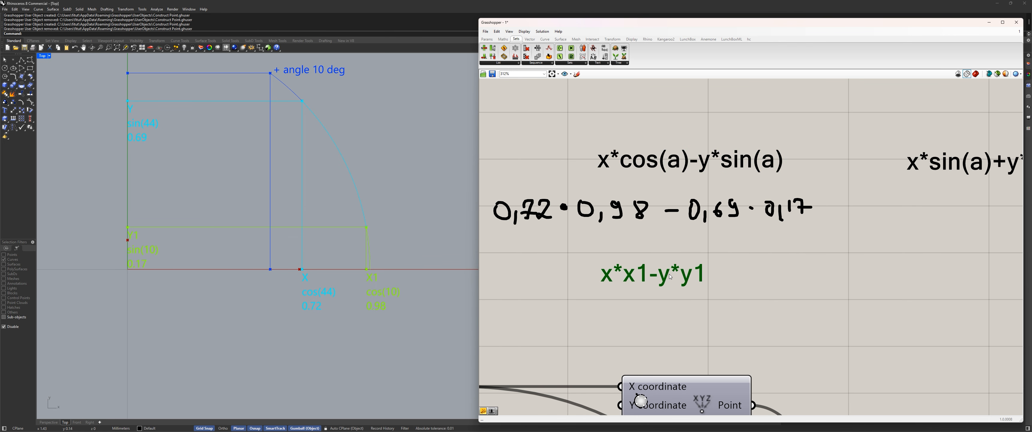
{"action": "left_click_drag", "start_coordinate": [542, 114], "coordinate": [838, 179]}
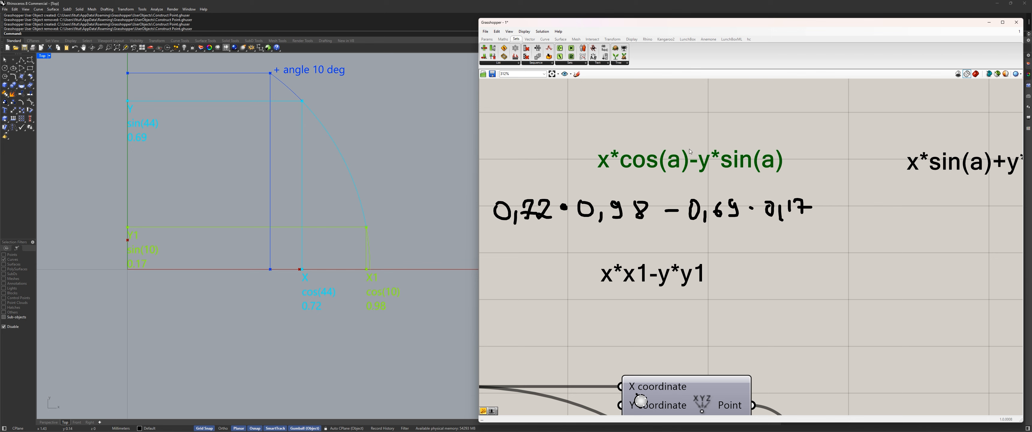
{"action": "left_click_drag", "start_coordinate": [817, 118], "coordinate": [508, 178]}
{"action": "left_click", "coordinate": [658, 239]}
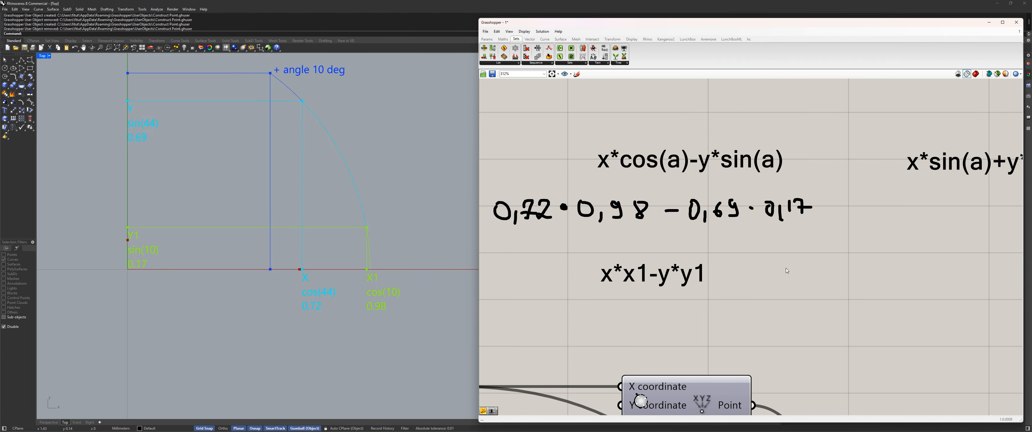
Step: Select the Construct Point directly below the x-y expression and examine its viewport point between the X and X1 labels
{"action": "scroll", "coordinate": [780, 248], "scroll_direction": "down", "scroll_amount": 2}
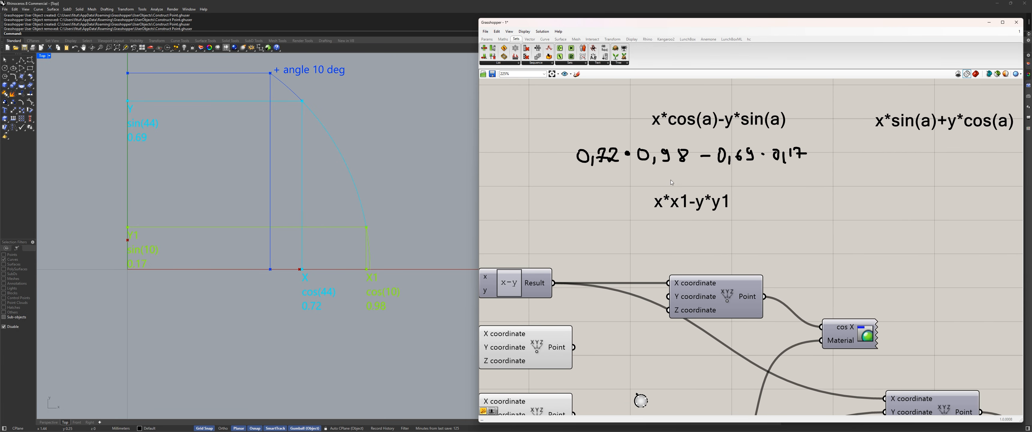
{"action": "right_click_drag", "start_coordinate": [791, 186], "coordinate": [770, 228]}
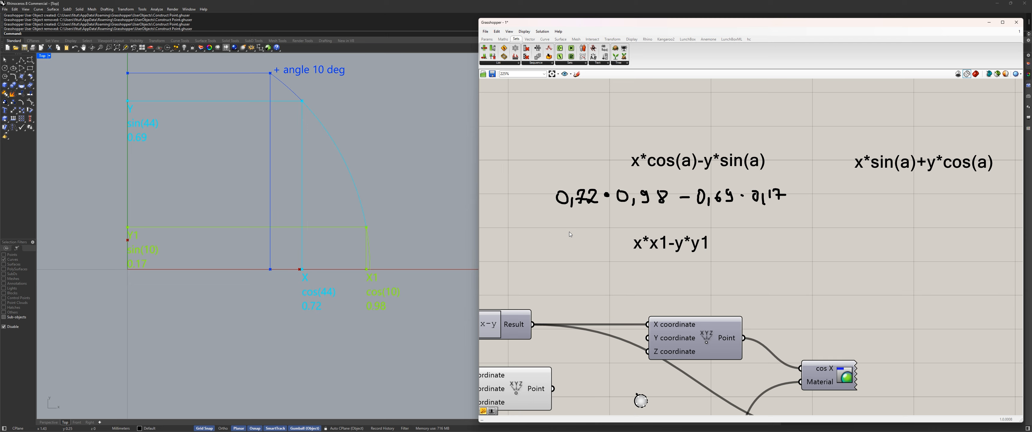
{"action": "right_click_drag", "start_coordinate": [571, 231], "coordinate": [802, 241]}
{"action": "scroll", "coordinate": [696, 236], "scroll_direction": "down", "scroll_amount": 3}
{"action": "right_click_drag", "start_coordinate": [696, 236], "coordinate": [688, 198]}
{"action": "left_click", "coordinate": [621, 233]}
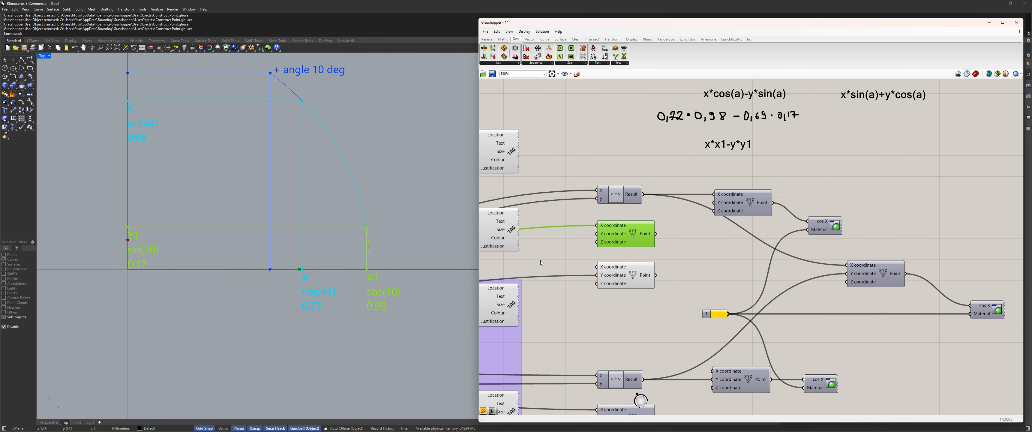
{"action": "scroll", "coordinate": [294, 269], "scroll_direction": "up", "scroll_amount": 3}
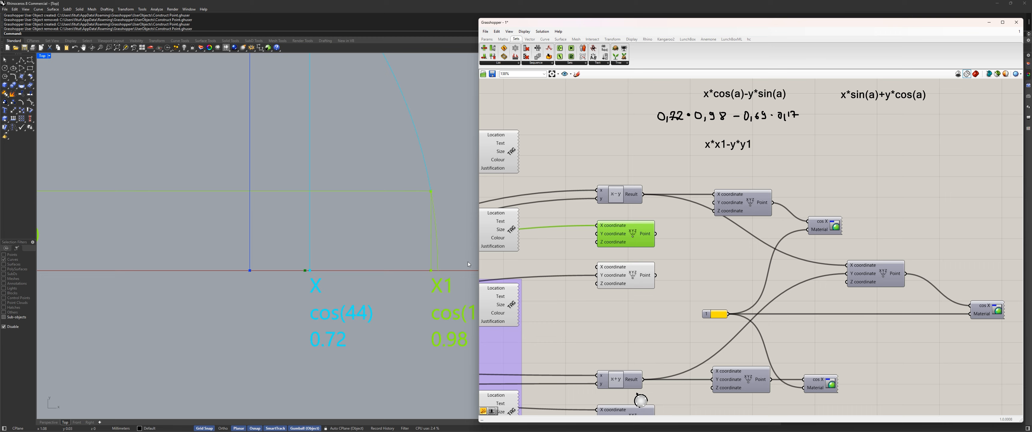
{"action": "scroll", "coordinate": [305, 270], "scroll_direction": "down", "scroll_amount": 3}
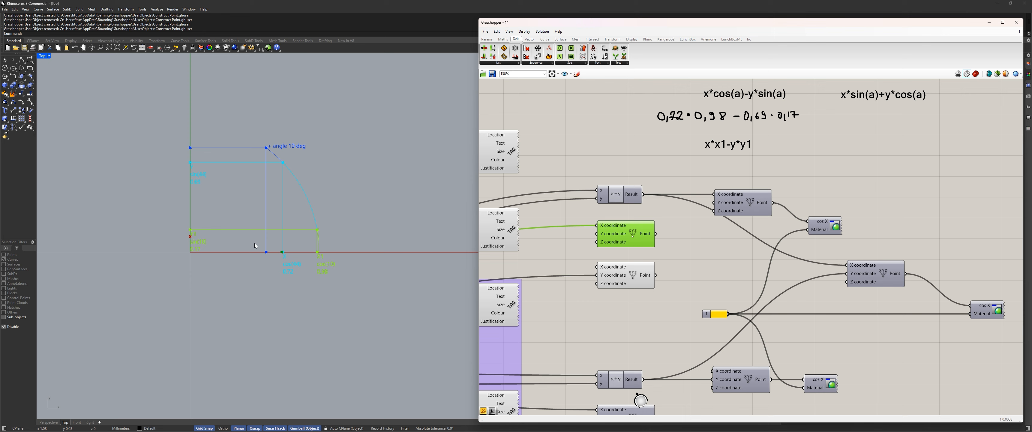
Step: Select the lower of the two unwired-output Construct Points below x-y and compare its viewport point with the handwritten 0,69 • 0,17
{"action": "left_click", "coordinate": [643, 276]}
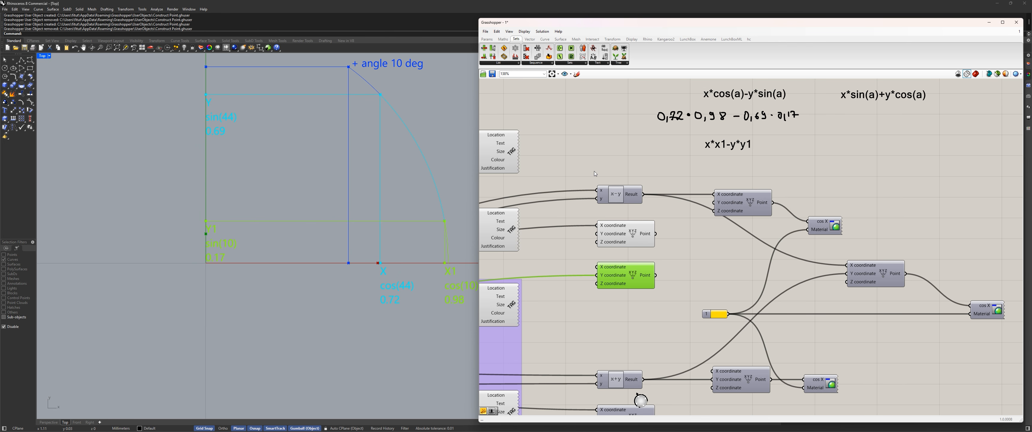
{"action": "scroll", "coordinate": [731, 98], "scroll_direction": "up", "scroll_amount": 2}
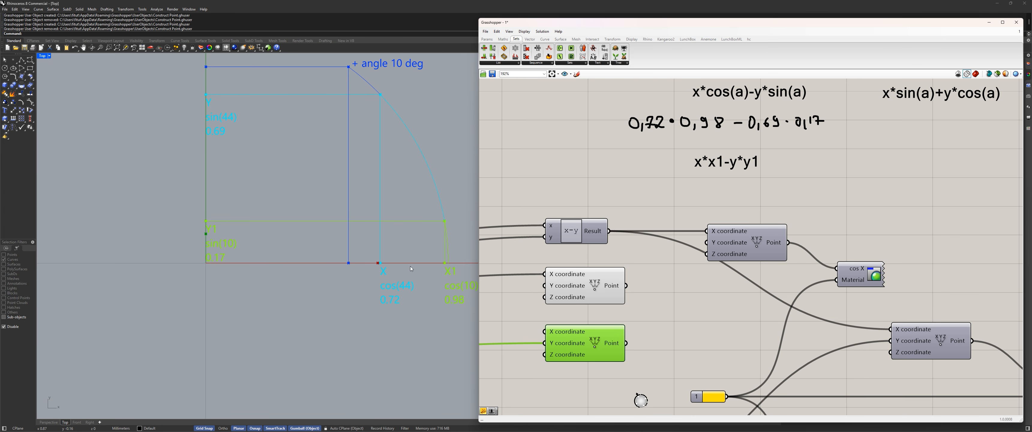
{"action": "scroll", "coordinate": [411, 269], "scroll_direction": "up", "scroll_amount": 2}
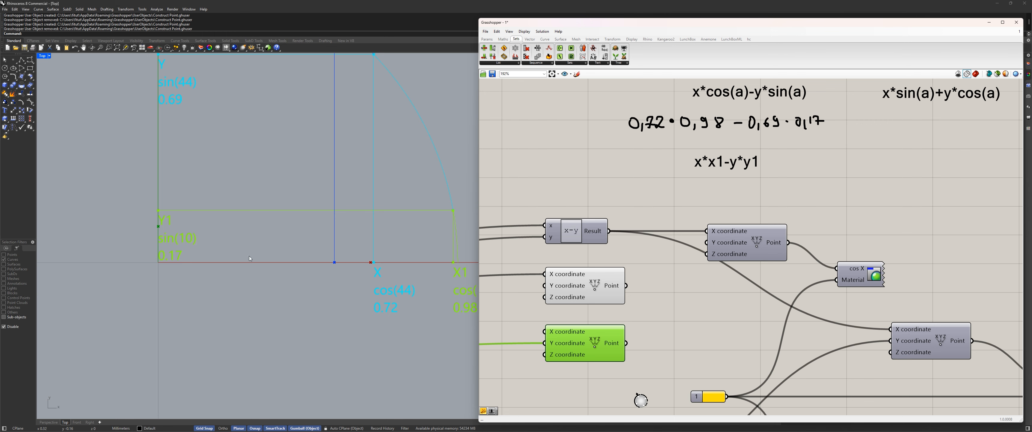
{"action": "right_click_drag", "start_coordinate": [725, 120], "coordinate": [678, 182]}
{"action": "left_click", "coordinate": [584, 184]}
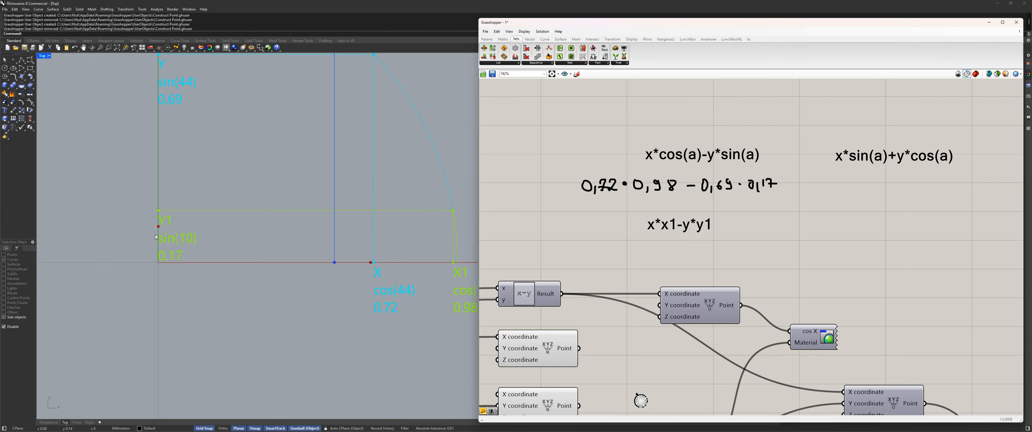
Step: Select the Construct Point fed by the x-y result and locate its point on the viewport's X axis
{"action": "scroll", "coordinate": [712, 220], "scroll_direction": "down", "scroll_amount": 5}
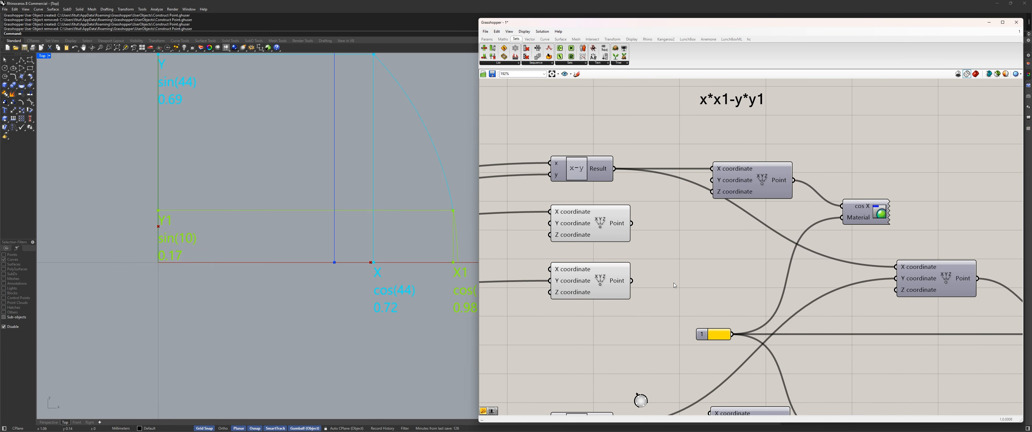
{"action": "scroll", "coordinate": [672, 166], "scroll_direction": "up", "scroll_amount": 2}
{"action": "left_click", "coordinate": [673, 165]}
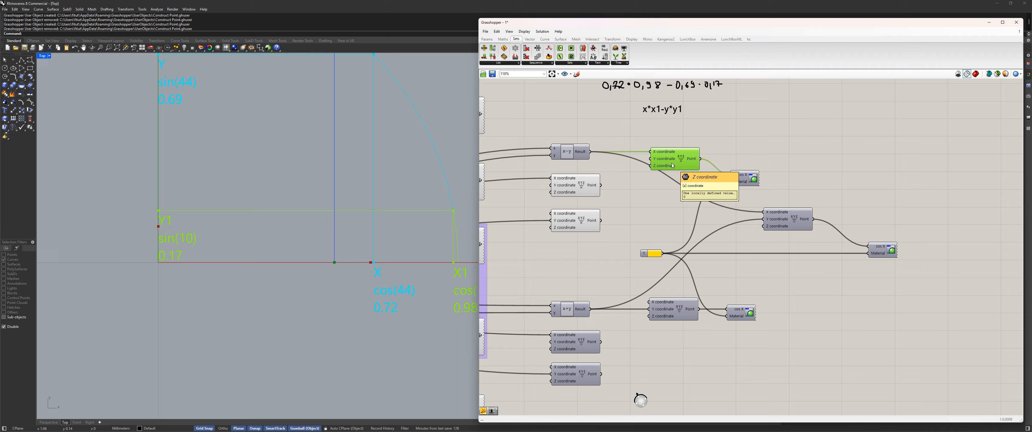
{"action": "scroll", "coordinate": [309, 271], "scroll_direction": "up", "scroll_amount": 5}
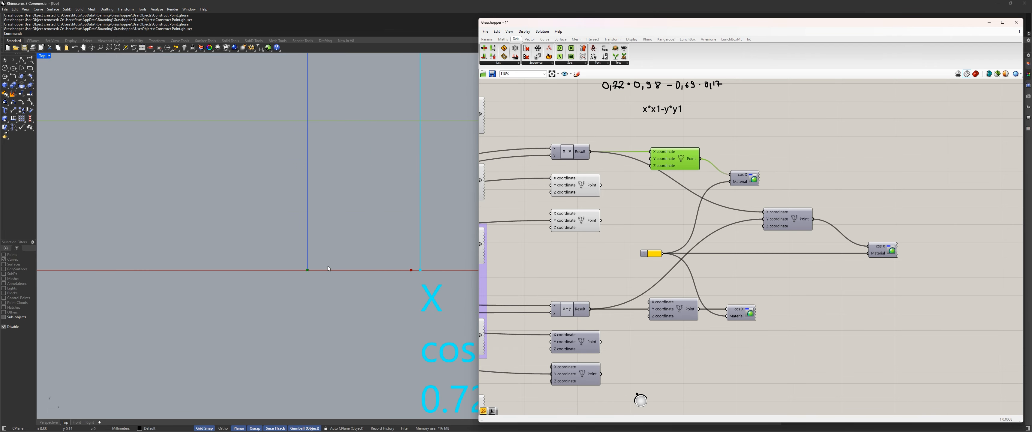
Step: Turn the preview of the Construct Point fed by the x-y result on and back off
{"action": "left_click", "coordinate": [625, 186]}
{"action": "left_click", "coordinate": [577, 151]}
{"action": "right_click_drag", "start_coordinate": [629, 188], "coordinate": [637, 246]}
{"action": "left_click", "coordinate": [722, 196]}
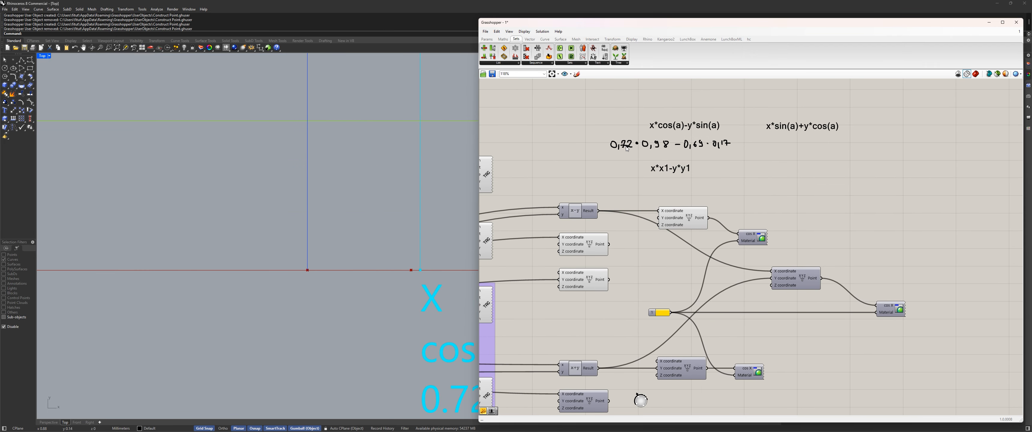
{"action": "left_click", "coordinate": [690, 226]}
{"action": "key", "text": "ctrl+q"}
{"action": "left_click", "coordinate": [773, 185]}
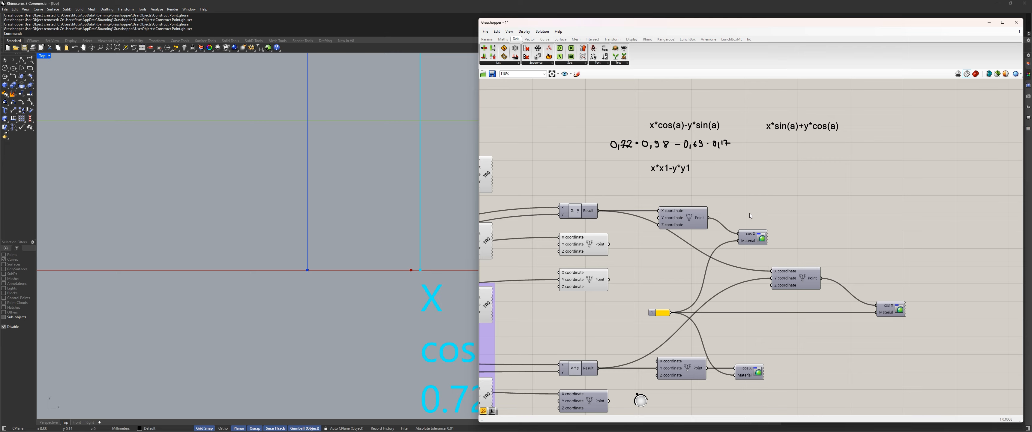
Step: Compare the point produced from the x-y result with the X label and the + angle 10 deg point in the full diagram
{"action": "left_click", "coordinate": [749, 237]}
{"action": "left_click", "coordinate": [794, 208]}
{"action": "scroll", "coordinate": [291, 198], "scroll_direction": "down", "scroll_amount": 5}
{"action": "right_click_drag", "start_coordinate": [590, 170], "coordinate": [642, 201]}
{"action": "scroll", "coordinate": [285, 78], "scroll_direction": "down", "scroll_amount": 4}
{"action": "right_click_drag", "start_coordinate": [285, 78], "coordinate": [306, 174]}
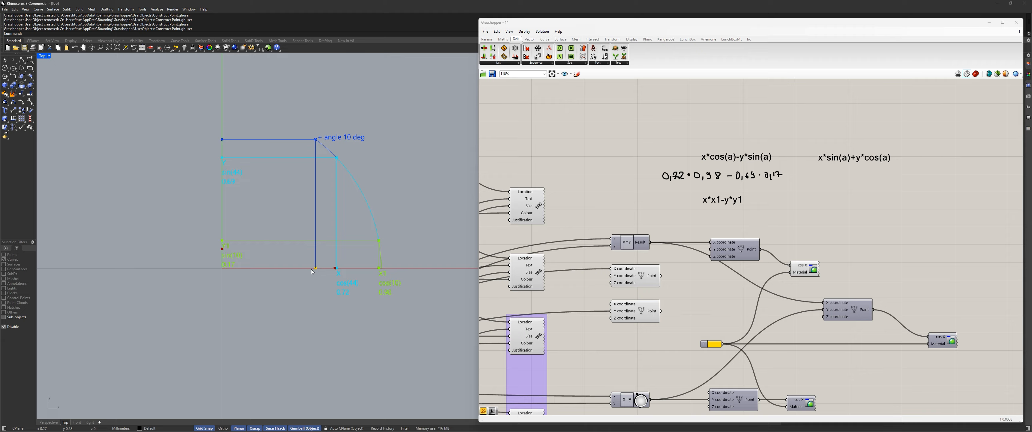
{"action": "left_click", "coordinate": [735, 250]}
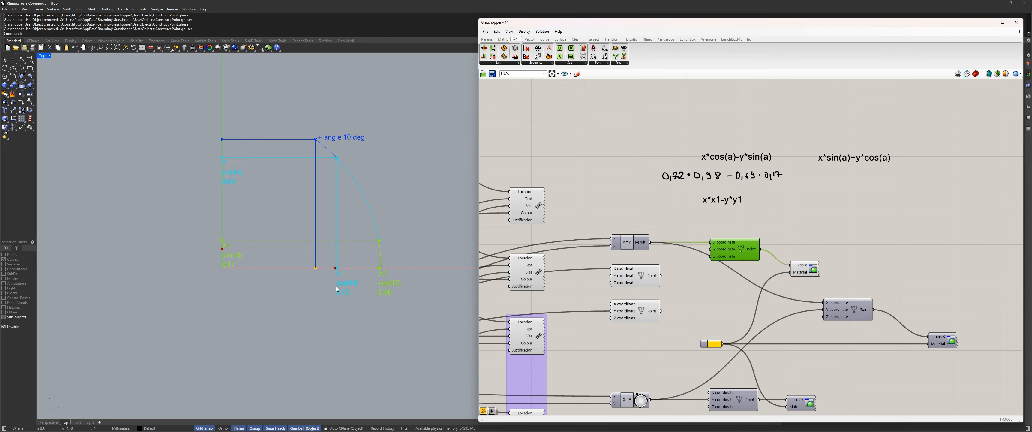
{"action": "left_click", "coordinate": [684, 208]}
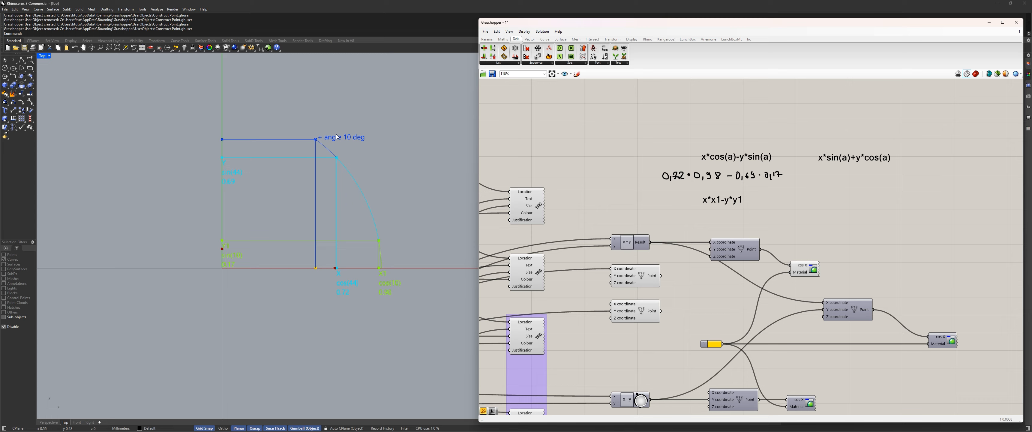
Step: Shift the x*sin(a)+y*cos(a) text further from its neighbour and turn off the preview of the two Construct Points below x-y
{"action": "mouse_move", "coordinate": [835, 161]}
{"action": "left_mouse_down"}
{"action": "mouse_move", "coordinate": [865, 170]}
{"action": "mouse_move", "coordinate": [858, 164]}
{"action": "left_mouse_up"}
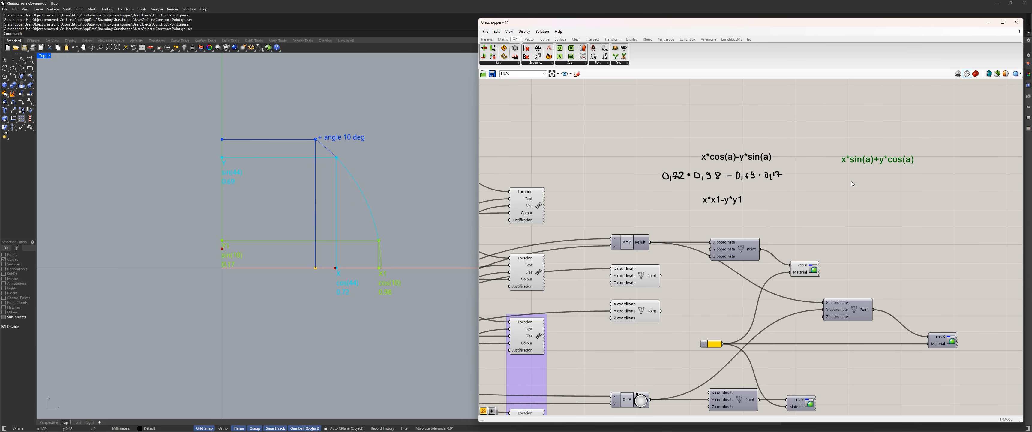
{"action": "left_click", "coordinate": [852, 184]}
{"action": "left_click_drag", "start_coordinate": [674, 340], "coordinate": [631, 282]}
{"action": "key", "text": "ctrl+q"}
{"action": "left_click", "coordinate": [696, 295]}
{"action": "right_click_drag", "start_coordinate": [716, 288], "coordinate": [700, 202]}
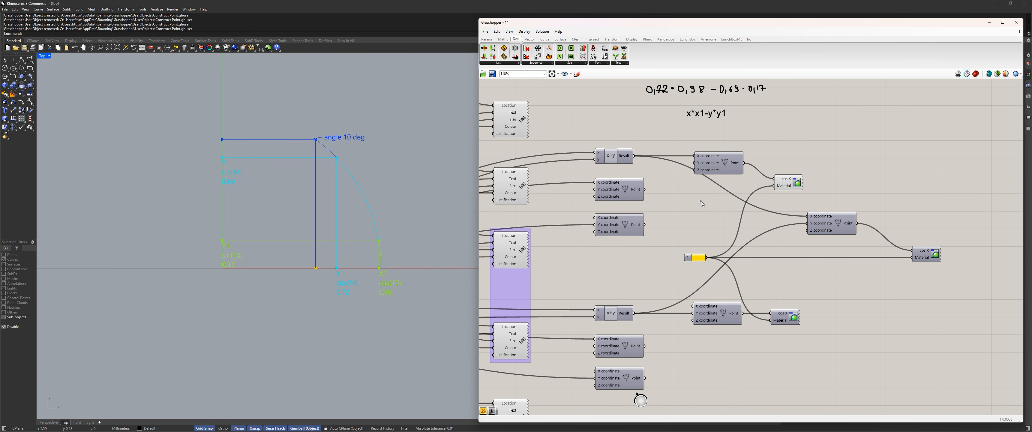
{"action": "left_click_drag", "start_coordinate": [815, 171], "coordinate": [772, 186]}
{"action": "scroll", "coordinate": [708, 227], "scroll_direction": "down", "scroll_amount": 3}
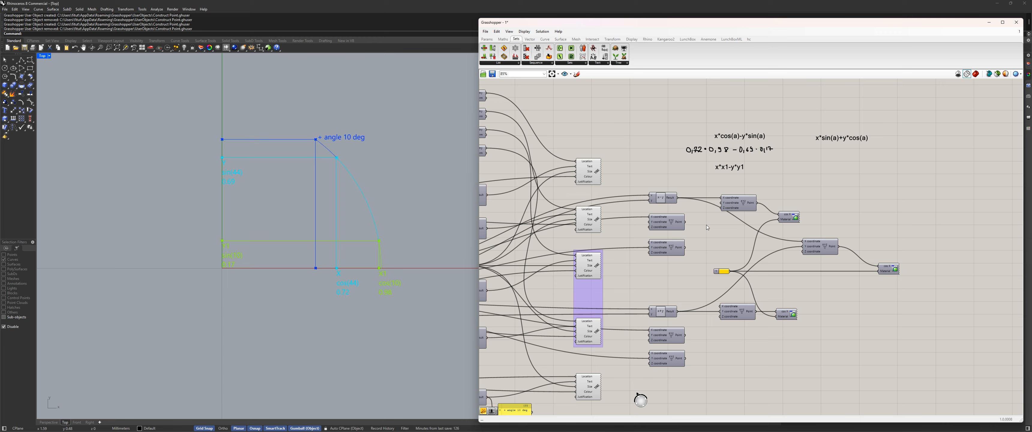
Step: Turn on the preview of the upper Construct Point below the x+y component and locate its point on the X axis
{"action": "left_click_drag", "start_coordinate": [839, 140], "coordinate": [840, 138]}
{"action": "right_click_drag", "start_coordinate": [703, 294], "coordinate": [730, 239]}
{"action": "left_click", "coordinate": [696, 280]}
{"action": "scroll", "coordinate": [246, 273], "scroll_direction": "up", "scroll_amount": 2}
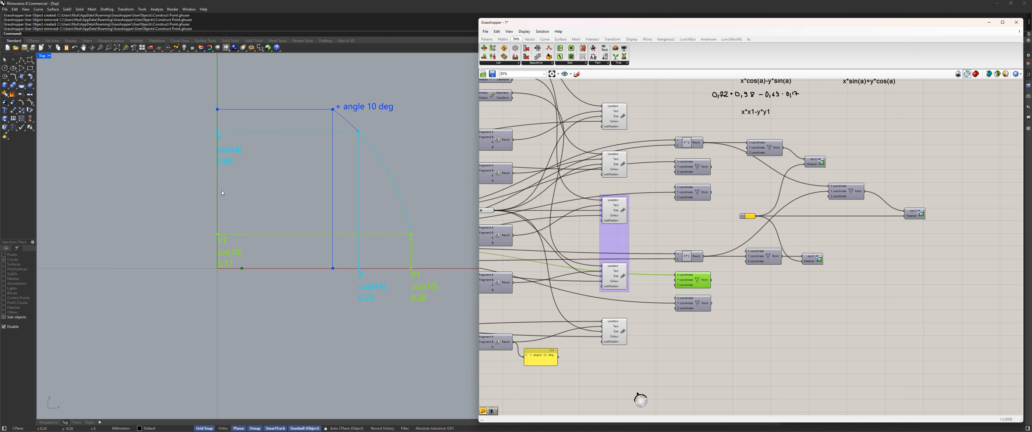
{"action": "right_click_drag", "start_coordinate": [664, 110], "coordinate": [655, 164]}
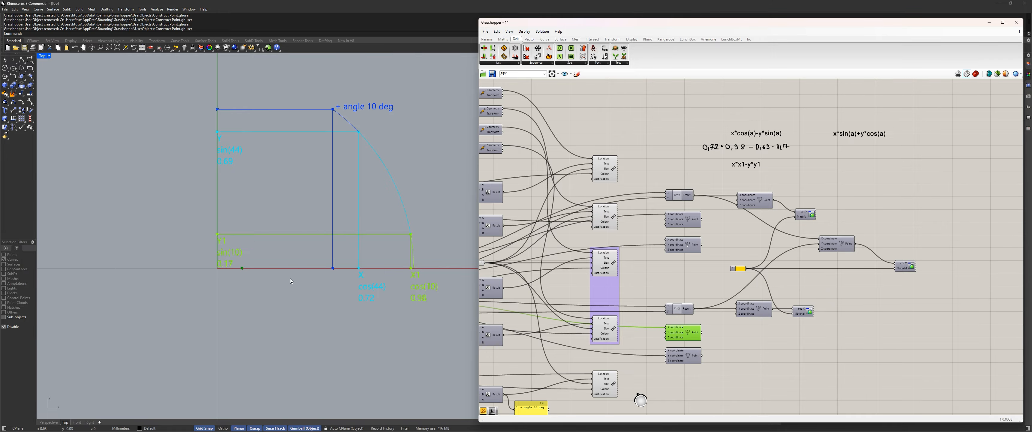
{"action": "scroll", "coordinate": [688, 291], "scroll_direction": "up", "scroll_amount": 4}
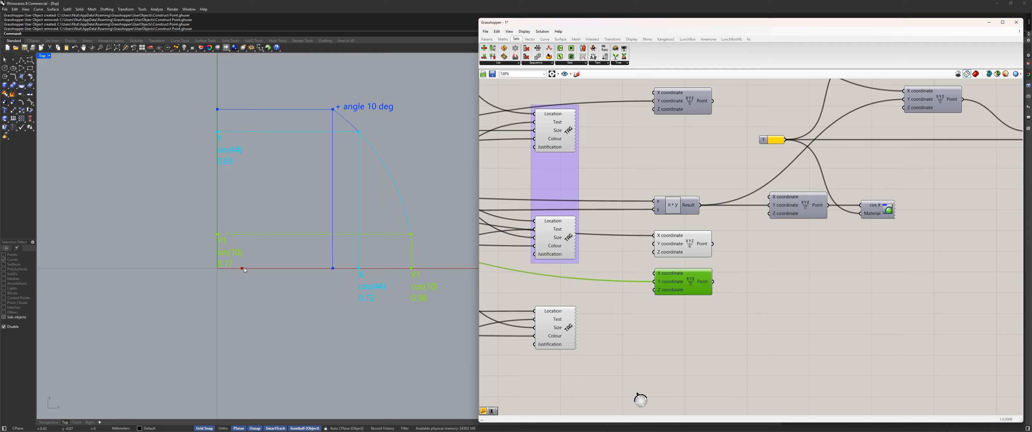
{"action": "left_click", "coordinate": [801, 242]}
{"action": "scroll", "coordinate": [657, 145], "scroll_direction": "down", "scroll_amount": 2}
{"action": "right_click_drag", "start_coordinate": [638, 155], "coordinate": [637, 208]}
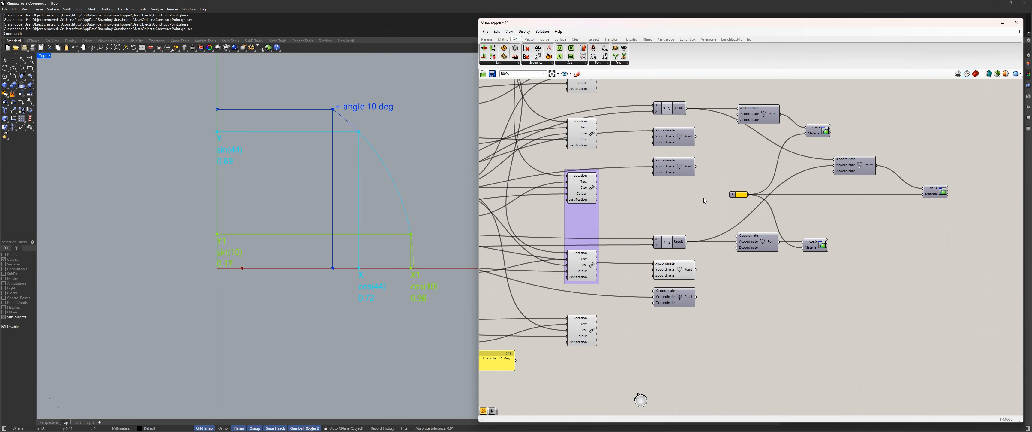
Step: Turn on the preview of the lower Construct Point below the x+y component and locate its point on the Y axis
{"action": "right_click_drag", "start_coordinate": [723, 152], "coordinate": [720, 253]}
{"action": "scroll", "coordinate": [875, 162], "scroll_direction": "up", "scroll_amount": 3}
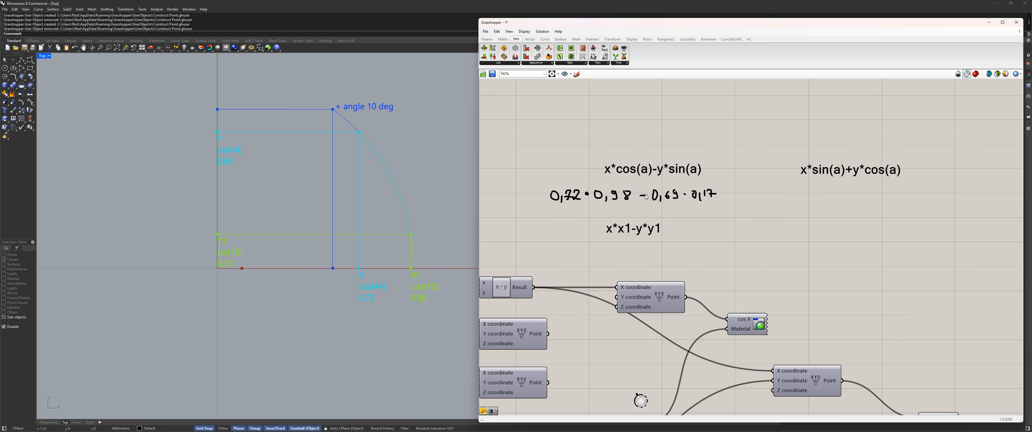
{"action": "scroll", "coordinate": [639, 182], "scroll_direction": "down", "scroll_amount": 5}
{"action": "right_click_drag", "start_coordinate": [650, 302], "coordinate": [635, 246]}
{"action": "scroll", "coordinate": [635, 247], "scroll_direction": "up", "scroll_amount": 4}
{"action": "left_click", "coordinate": [599, 279]}
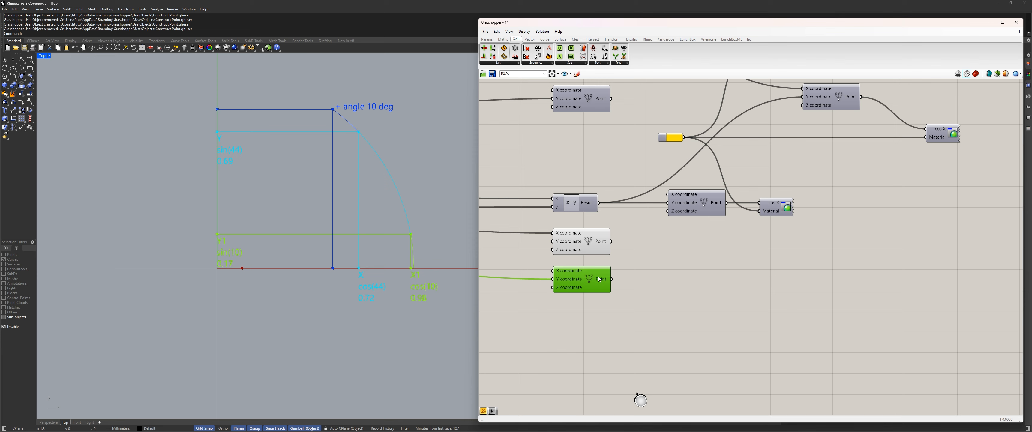
{"action": "left_click", "coordinate": [655, 295]}
{"action": "scroll", "coordinate": [301, 132], "scroll_direction": "up", "scroll_amount": 4}
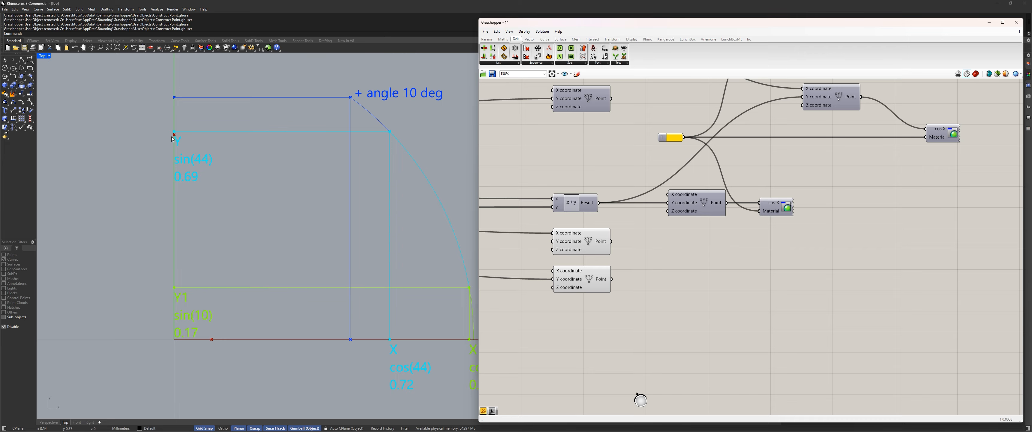
{"action": "scroll", "coordinate": [653, 208], "scroll_direction": "down", "scroll_amount": 2}
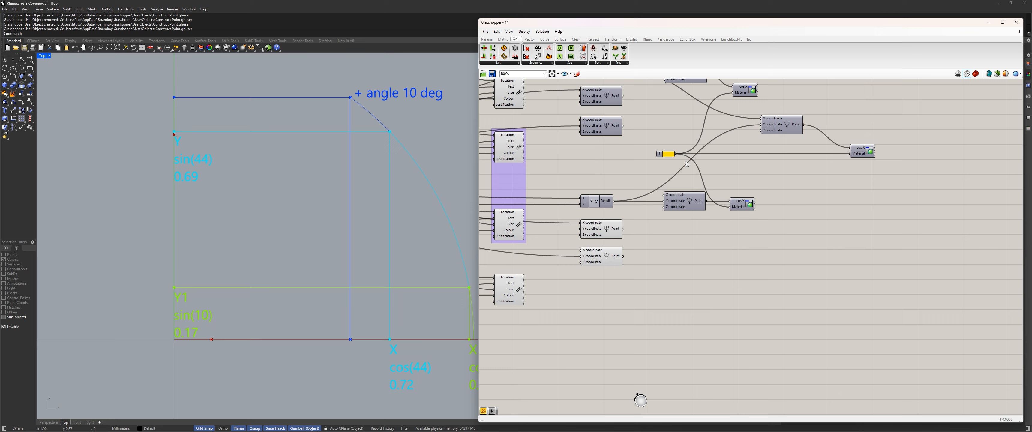
Step: Turn on the previews of the two cos X components fed by the x+y and x-y Construct Points
{"action": "right_click_drag", "start_coordinate": [704, 119], "coordinate": [698, 345]}
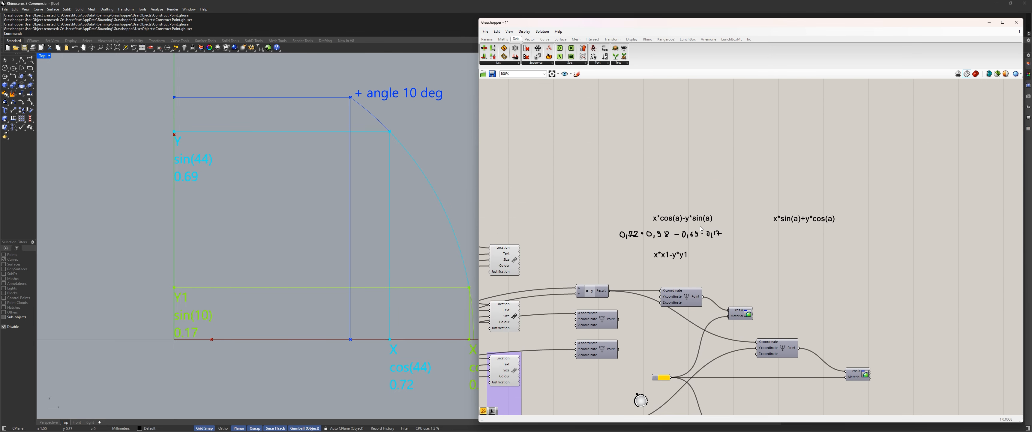
{"action": "scroll", "coordinate": [701, 230], "scroll_direction": "up", "scroll_amount": 3}
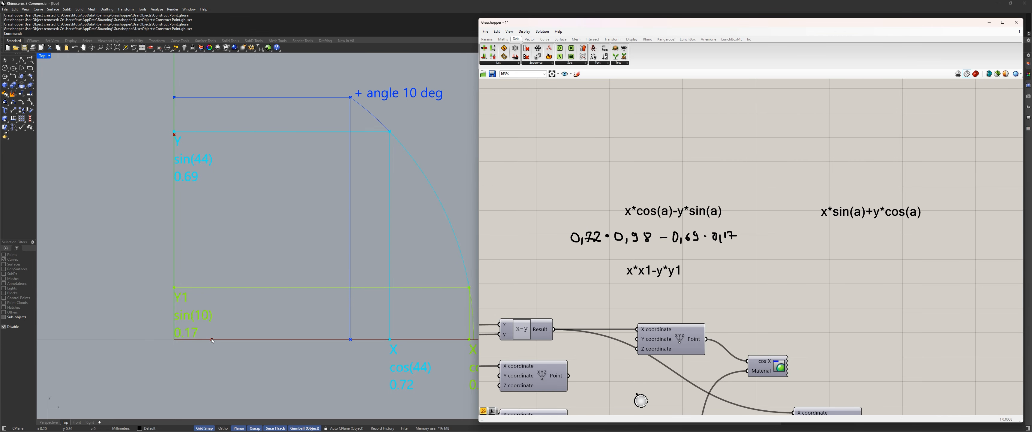
{"action": "scroll", "coordinate": [529, 253], "scroll_direction": "down", "scroll_amount": 3}
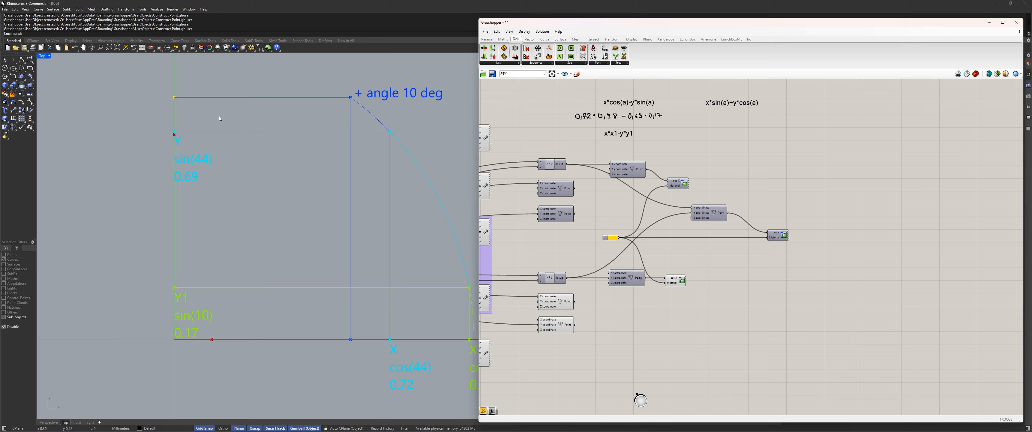
{"action": "right_click_drag", "start_coordinate": [668, 171], "coordinate": [707, 212]}
{"action": "left_click", "coordinate": [717, 224]}
{"action": "key", "text": "ctrl+q"}
{"action": "left_click", "coordinate": [663, 117]}
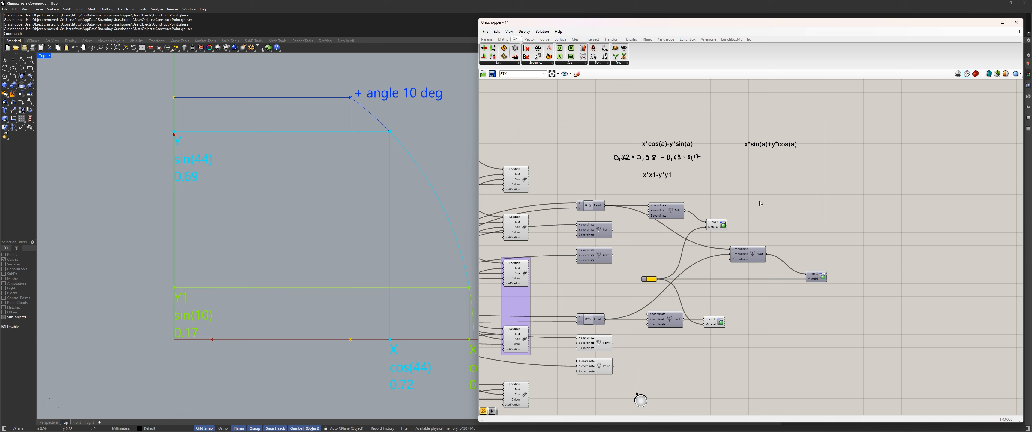
Step: Turn on the preview of the cos X component for the combined point, leaving its Construct Point preview off
{"action": "left_click", "coordinate": [757, 260]}
{"action": "key", "text": "ctrl+q"}
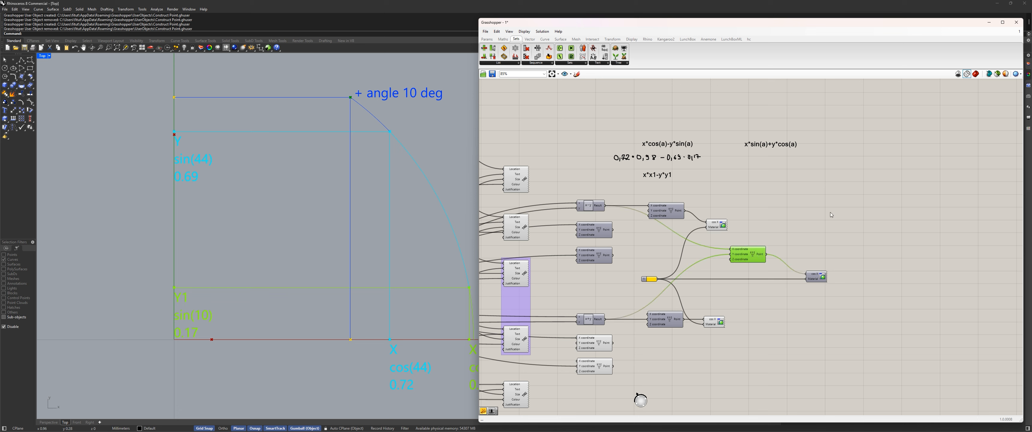
{"action": "left_click", "coordinate": [831, 214]}
{"action": "left_click", "coordinate": [822, 279]}
{"action": "key", "text": "ctrl+q"}
{"action": "left_click", "coordinate": [876, 240]}
{"action": "left_click_drag", "start_coordinate": [780, 242], "coordinate": [730, 286]}
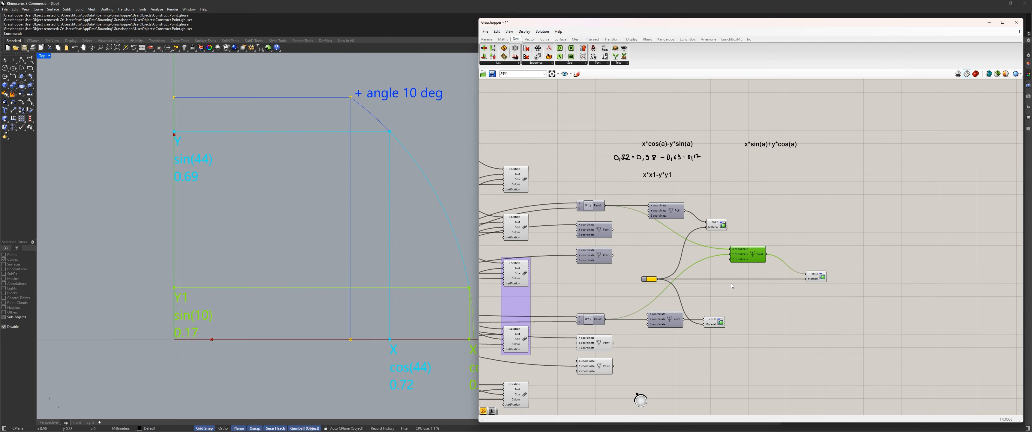
{"action": "key", "text": "ctrl+q"}
{"action": "left_click", "coordinate": [830, 190]}
{"action": "left_click", "coordinate": [824, 280]}
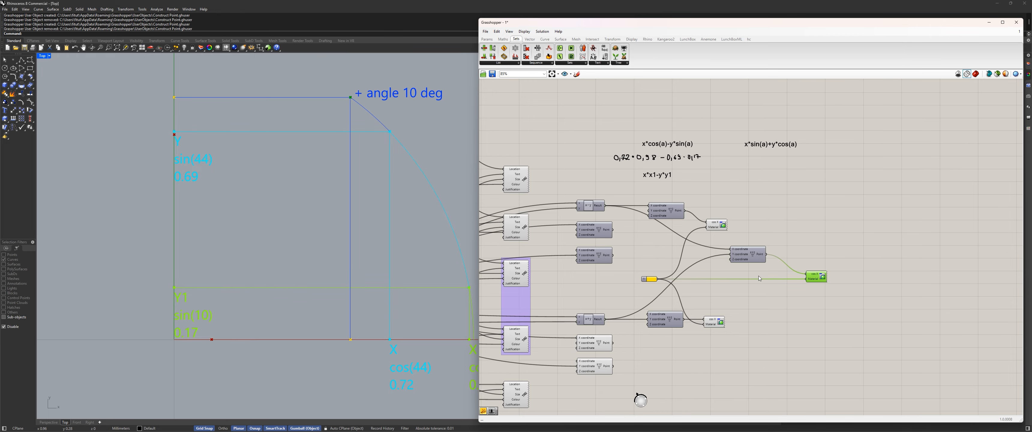
Step: Compare the yellow rotated point and its two axis projections in the viewport with the x*cos(a)-y*sin(a) and x*sin(a)+y*cos(a) formulas
{"action": "scroll", "coordinate": [714, 195], "scroll_direction": "down", "scroll_amount": 5}
{"action": "right_click_drag", "start_coordinate": [713, 189], "coordinate": [689, 182]}
{"action": "scroll", "coordinate": [690, 176], "scroll_direction": "up", "scroll_amount": 4}
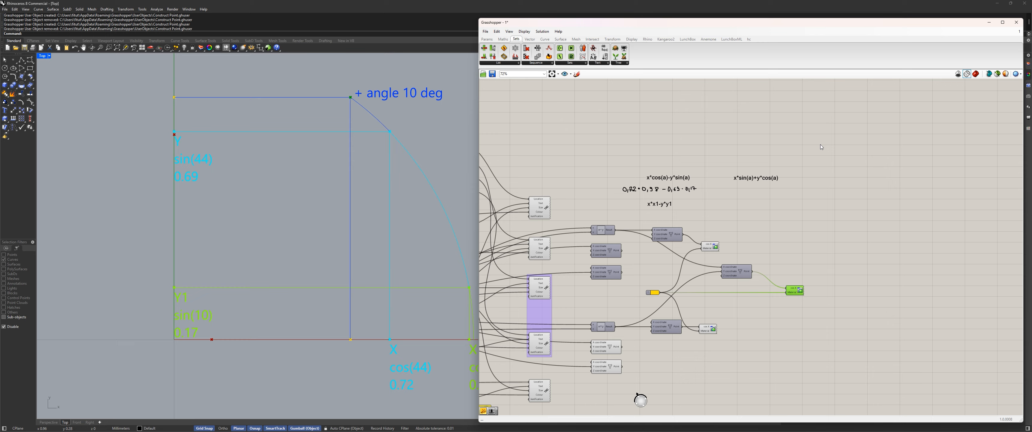
{"action": "left_click_drag", "start_coordinate": [820, 145], "coordinate": [594, 139]}
{"action": "right_click_drag", "start_coordinate": [727, 285], "coordinate": [668, 239]}
{"action": "scroll", "coordinate": [692, 208], "scroll_direction": "up", "scroll_amount": 3}
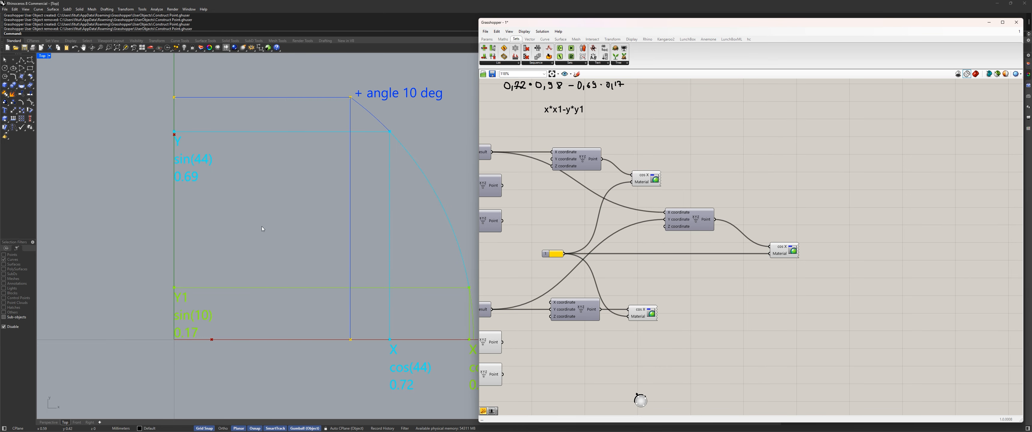
{"action": "right_click_drag", "start_coordinate": [262, 227], "coordinate": [230, 219]}
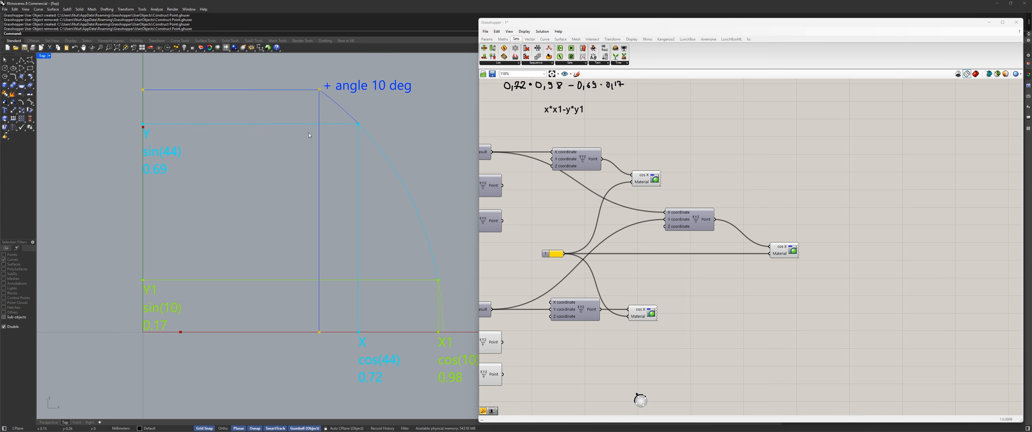
{"action": "scroll", "coordinate": [706, 361], "scroll_direction": "down", "scroll_amount": 3}
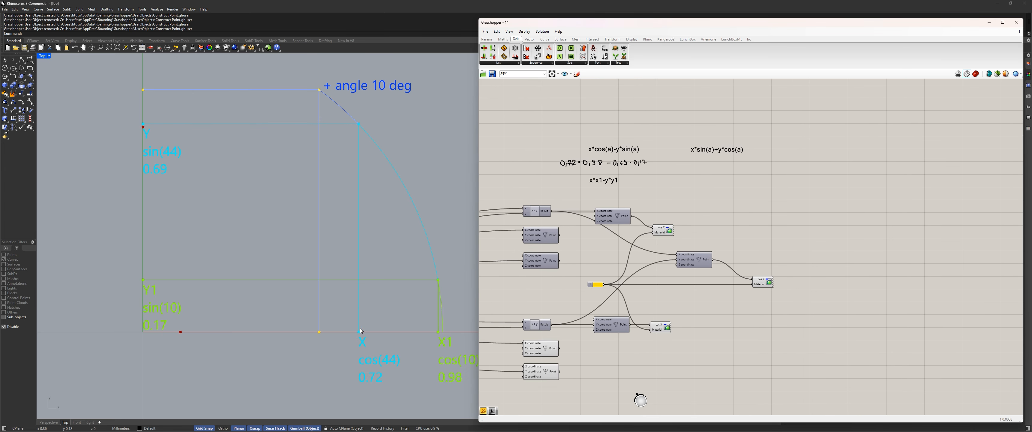
{"action": "scroll", "coordinate": [663, 136], "scroll_direction": "up", "scroll_amount": 3}
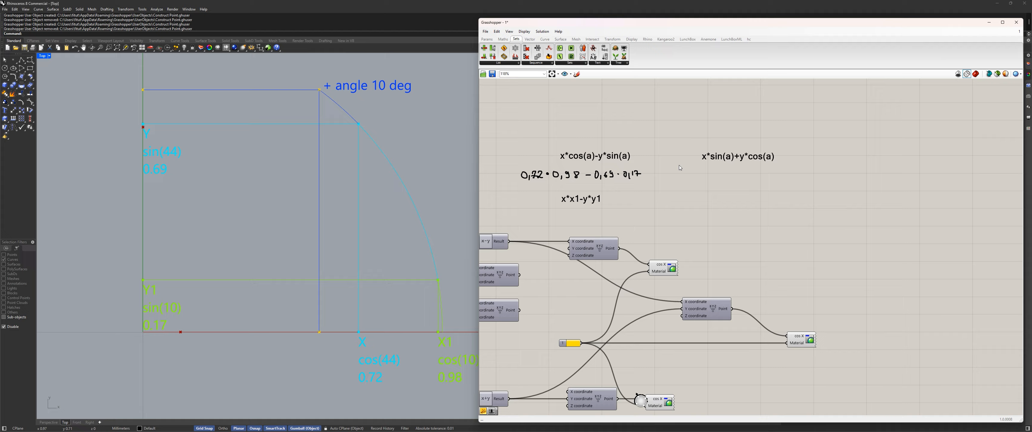
{"action": "right_click_drag", "start_coordinate": [536, 203], "coordinate": [556, 169]}
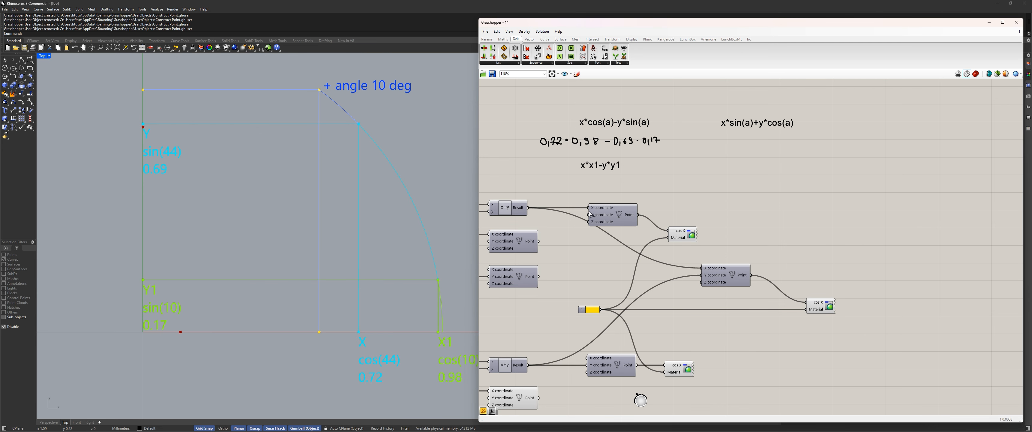
Step: Set the base_angle slider to 123 degrees
{"action": "scroll", "coordinate": [599, 186], "scroll_direction": "down", "scroll_amount": 5}
{"action": "scroll", "coordinate": [617, 210], "scroll_direction": "up", "scroll_amount": 8}
{"action": "right_click_drag", "start_coordinate": [519, 203], "coordinate": [597, 180]}
{"action": "scroll", "coordinate": [582, 239], "scroll_direction": "down", "scroll_amount": 1}
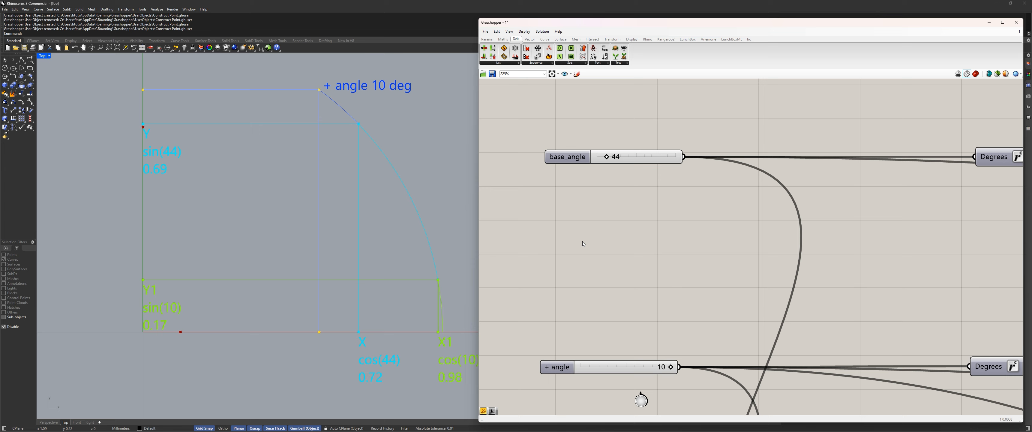
{"action": "right_click_drag", "start_coordinate": [583, 242], "coordinate": [574, 207]}
{"action": "mouse_move", "coordinate": [662, 333]}
{"action": "left_mouse_down"}
{"action": "mouse_move", "coordinate": [644, 334]}
{"action": "mouse_move", "coordinate": [662, 333]}
{"action": "left_mouse_up"}
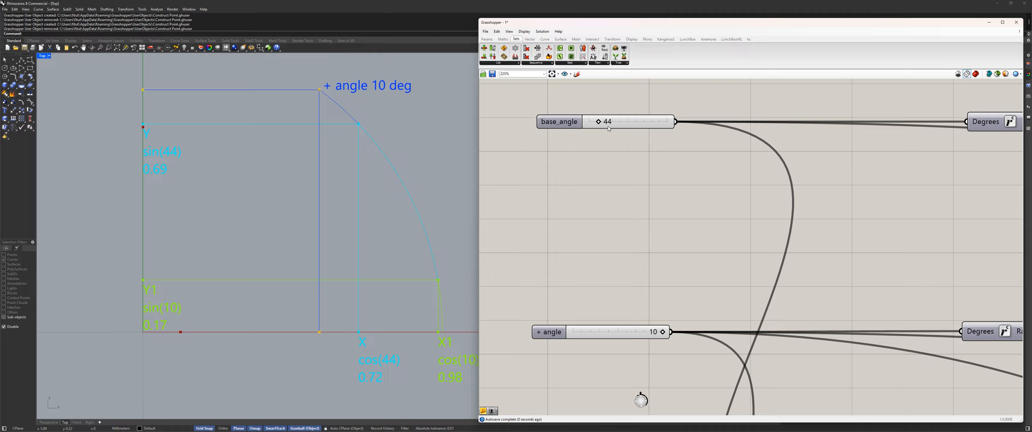
{"action": "right_click_drag", "start_coordinate": [597, 125], "coordinate": [596, 203]}
{"action": "scroll", "coordinate": [596, 203], "scroll_direction": "up", "scroll_amount": 3}
{"action": "left_click_drag", "start_coordinate": [603, 201], "coordinate": [629, 200]}
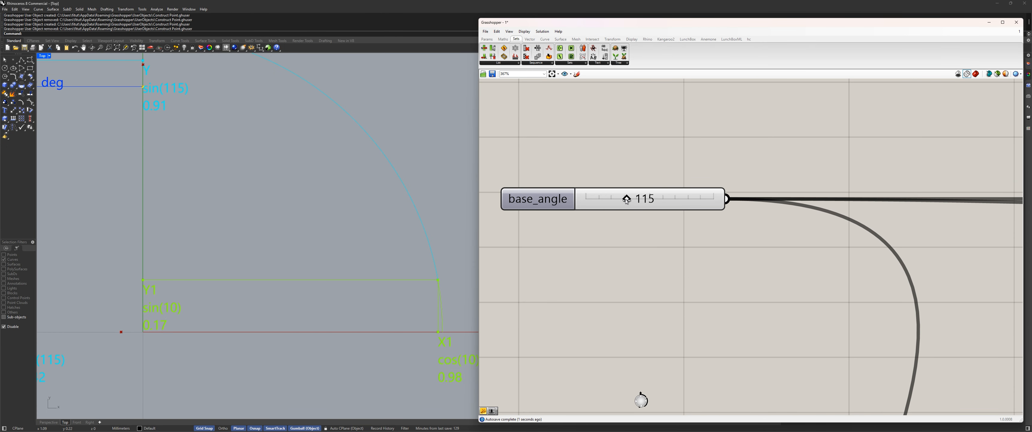
{"action": "scroll", "coordinate": [621, 199], "scroll_direction": "down", "scroll_amount": 4}
{"action": "right_click_drag", "start_coordinate": [240, 176], "coordinate": [305, 218]}
{"action": "scroll", "coordinate": [305, 219], "scroll_direction": "down", "scroll_amount": 4}
{"action": "mouse_move", "coordinate": [304, 218]}
{"action": "right_mouse_down"}
{"action": "mouse_move", "coordinate": [320, 200]}
{"action": "mouse_move", "coordinate": [308, 206]}
{"action": "right_mouse_up"}
{"action": "left_click_drag", "start_coordinate": [623, 199], "coordinate": [571, 199]}
{"action": "left_click", "coordinate": [625, 167]}
{"action": "left_click", "coordinate": [569, 145]}
Step: Turn off the preview of the two Construct Points below the x+y component
{"action": "scroll", "coordinate": [622, 138], "scroll_direction": "down", "scroll_amount": 8}
{"action": "scroll", "coordinate": [645, 165], "scroll_direction": "down", "scroll_amount": 5}
{"action": "scroll", "coordinate": [802, 152], "scroll_direction": "up", "scroll_amount": 10}
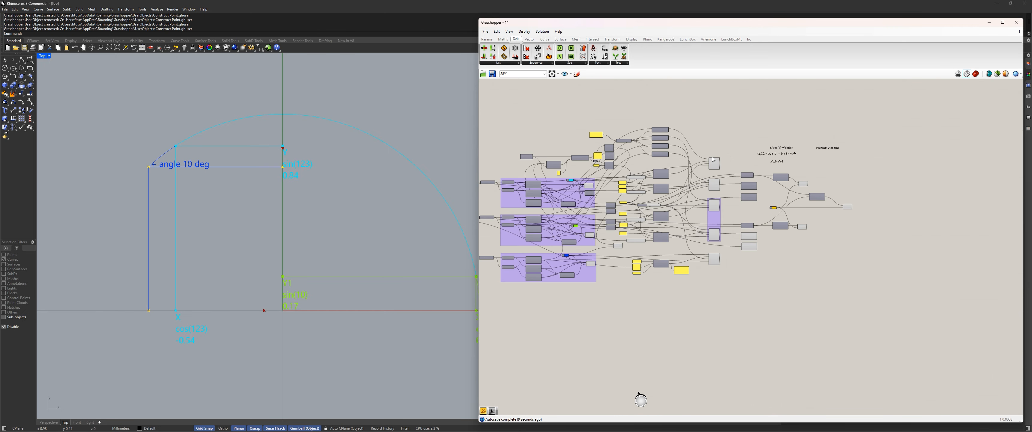
{"action": "scroll", "coordinate": [703, 205], "scroll_direction": "down", "scroll_amount": 3}
{"action": "right_click_drag", "start_coordinate": [704, 205], "coordinate": [698, 164]}
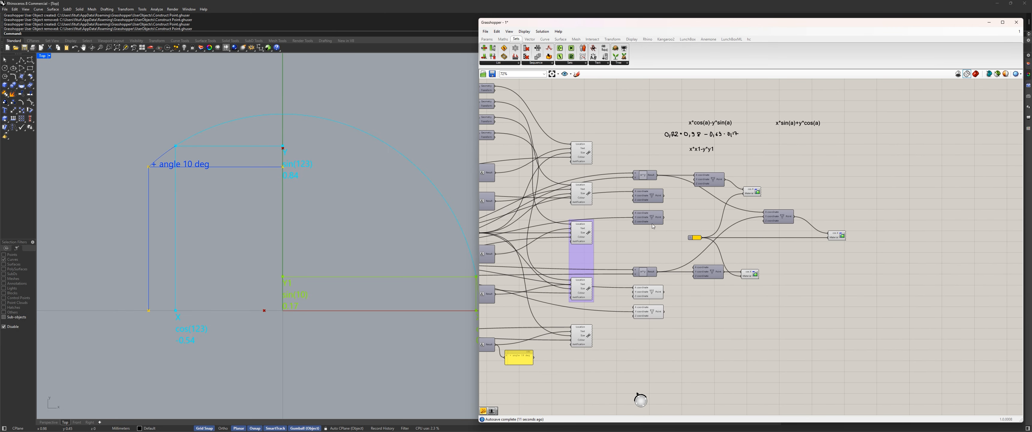
{"action": "left_click_drag", "start_coordinate": [669, 345], "coordinate": [632, 288]}
{"action": "left_click", "coordinate": [690, 249]}
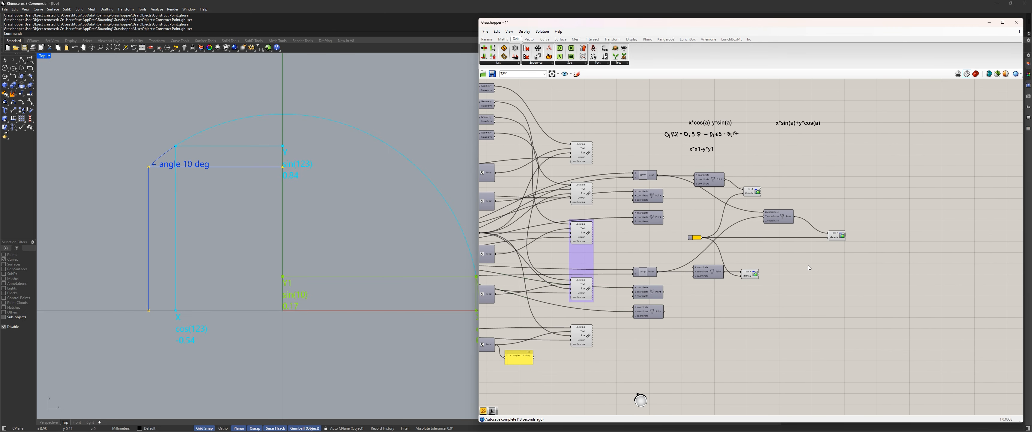
Step: Turn off the previews of the two cos X components fed by the x+y and x-y Construct Points
{"action": "left_click", "coordinate": [748, 274]}
{"action": "key", "text": "ctrl+q"}
{"action": "mouse_move", "coordinate": [750, 193]}
{"action": "left_mouse_down"}
{"action": "mouse_move", "coordinate": [744, 168]}
{"action": "mouse_move", "coordinate": [751, 191]}
{"action": "left_mouse_up"}
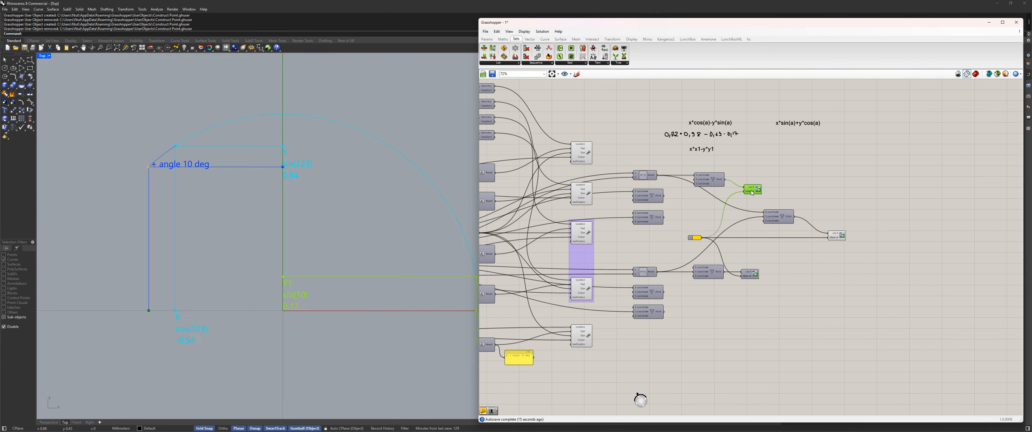
{"action": "left_click", "coordinate": [723, 170]}
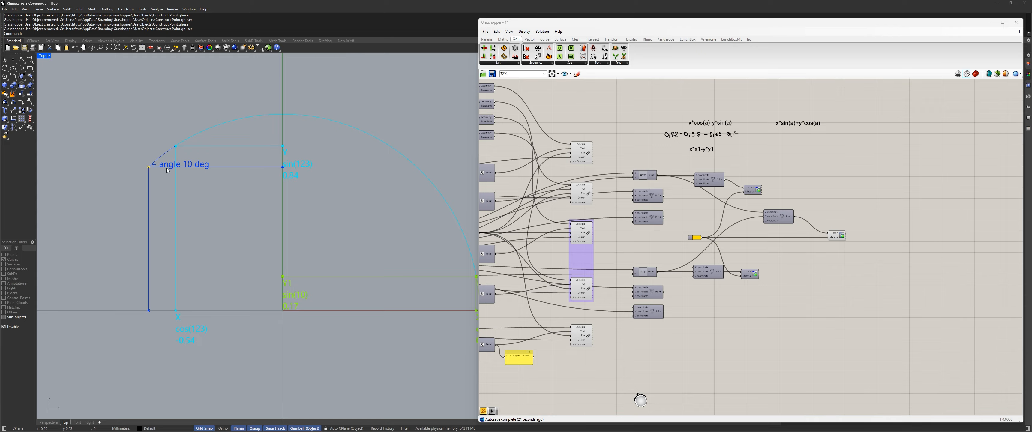
Step: Select the upper Construct Point below the x-y component and compare its point with the X label and the rotated point in the diagram
{"action": "scroll", "coordinate": [727, 171], "scroll_direction": "up", "scroll_amount": 3}
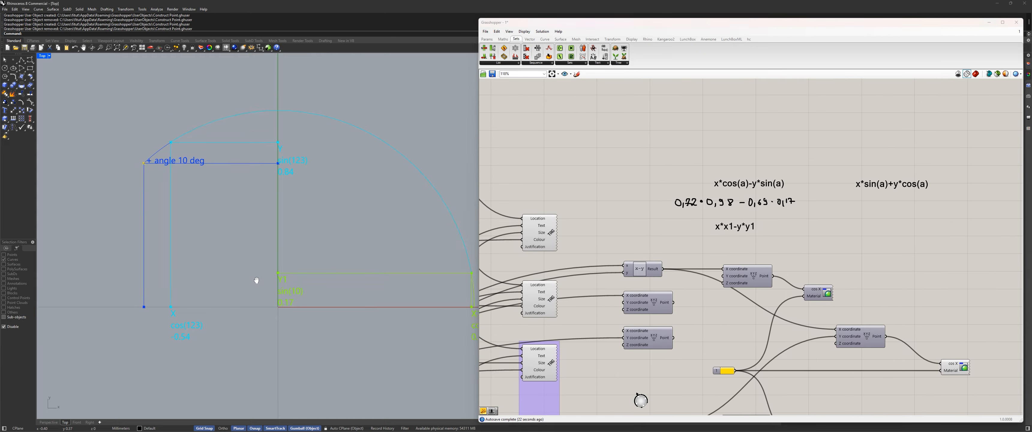
{"action": "right_click_drag", "start_coordinate": [262, 285], "coordinate": [235, 239]}
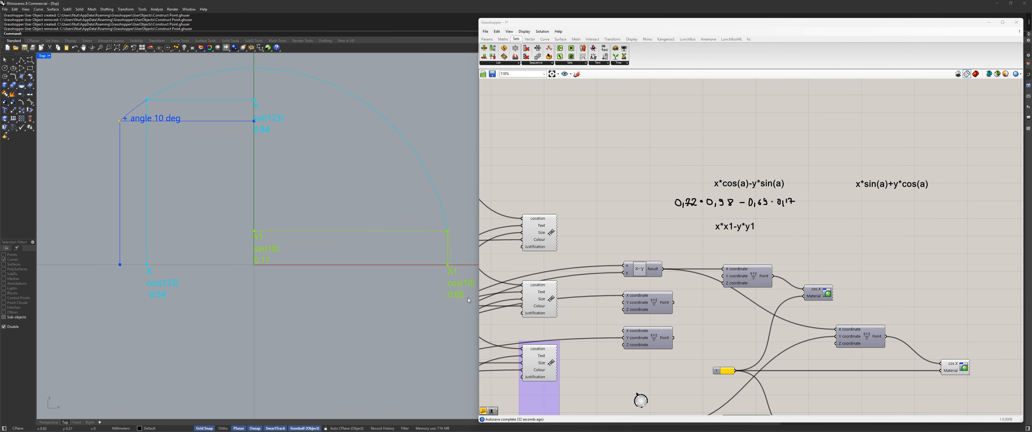
{"action": "left_click", "coordinate": [653, 303]}
{"action": "scroll", "coordinate": [232, 266], "scroll_direction": "up", "scroll_amount": 5}
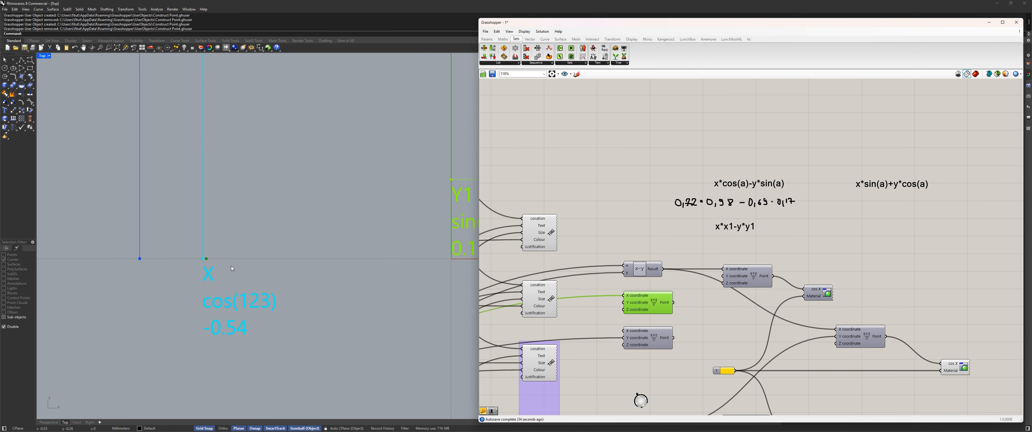
{"action": "scroll", "coordinate": [385, 236], "scroll_direction": "down", "scroll_amount": 7}
{"action": "scroll", "coordinate": [380, 160], "scroll_direction": "up", "scroll_amount": 4}
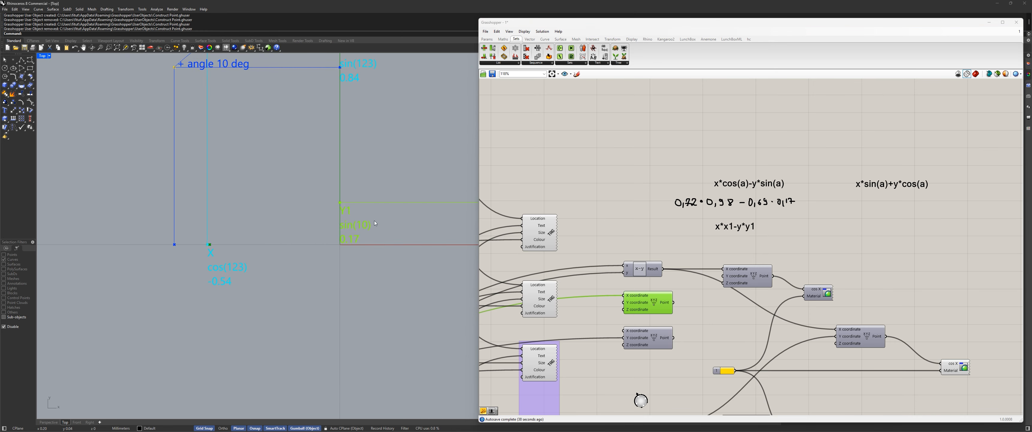
{"action": "scroll", "coordinate": [721, 142], "scroll_direction": "down", "scroll_amount": 3}
{"action": "right_click_drag", "start_coordinate": [264, 194], "coordinate": [241, 235]}
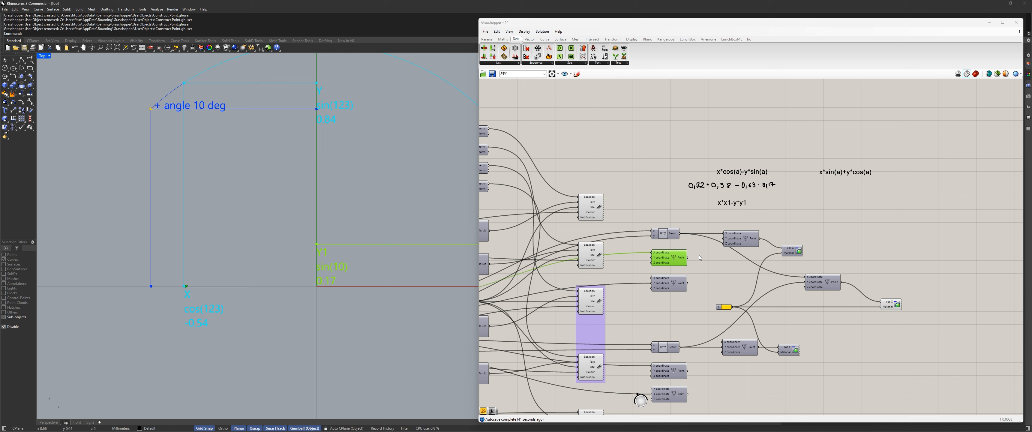
{"action": "right_click_drag", "start_coordinate": [261, 166], "coordinate": [251, 186]}
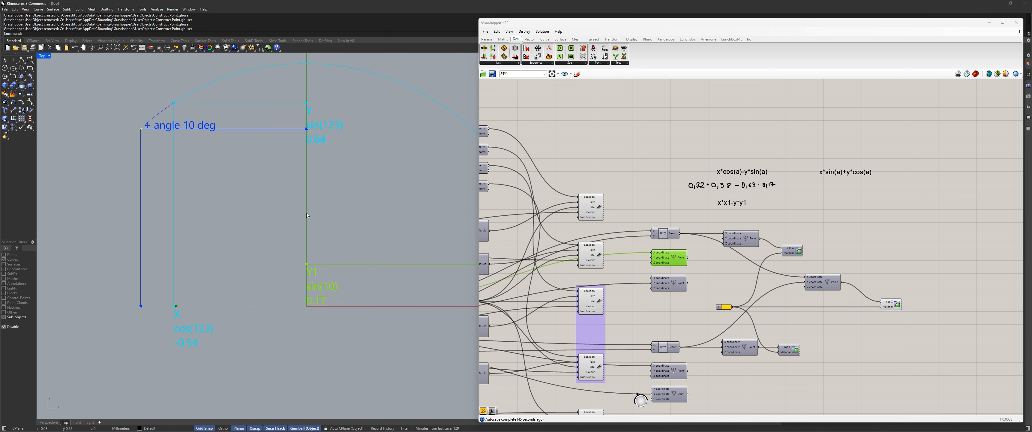
Step: Compare the point of the lower Construct Point below the x-y component with the X, X1 and Y1 values and the x*x1-y*y1 formula
{"action": "right_click_drag", "start_coordinate": [307, 213], "coordinate": [256, 199]}
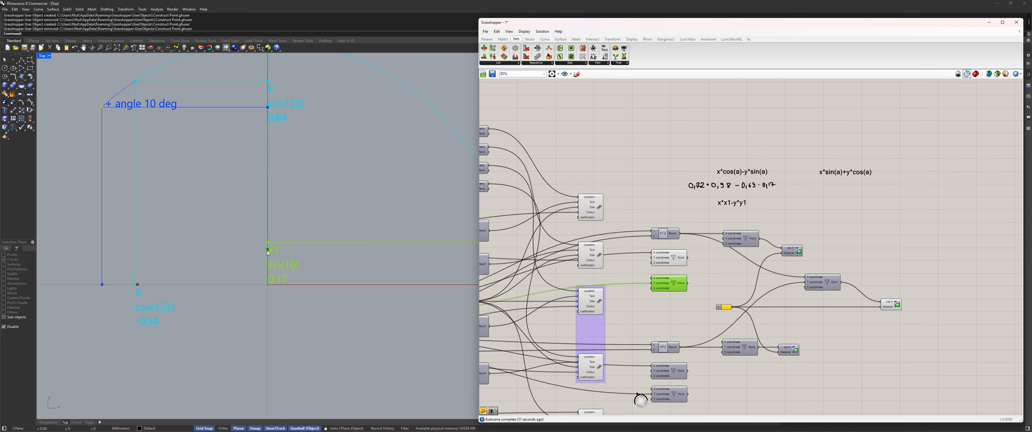
{"action": "scroll", "coordinate": [758, 184], "scroll_direction": "up", "scroll_amount": 4}
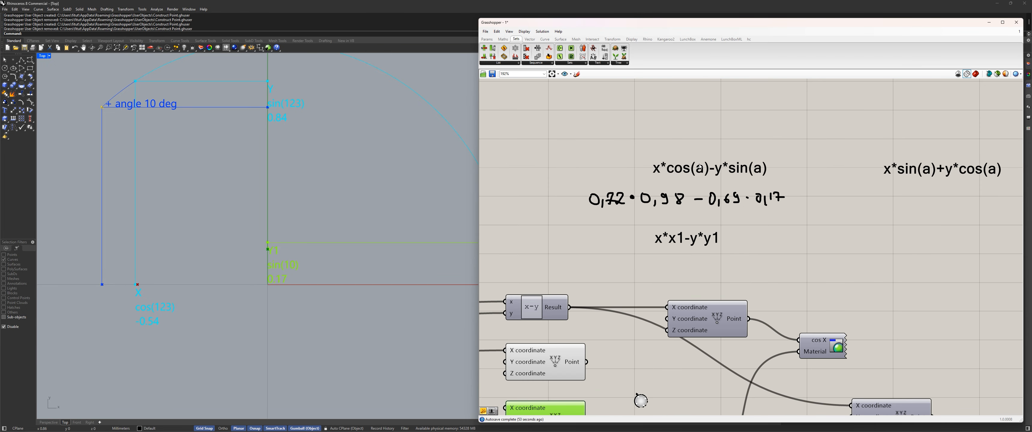
{"action": "right_click_drag", "start_coordinate": [353, 289], "coordinate": [278, 283]}
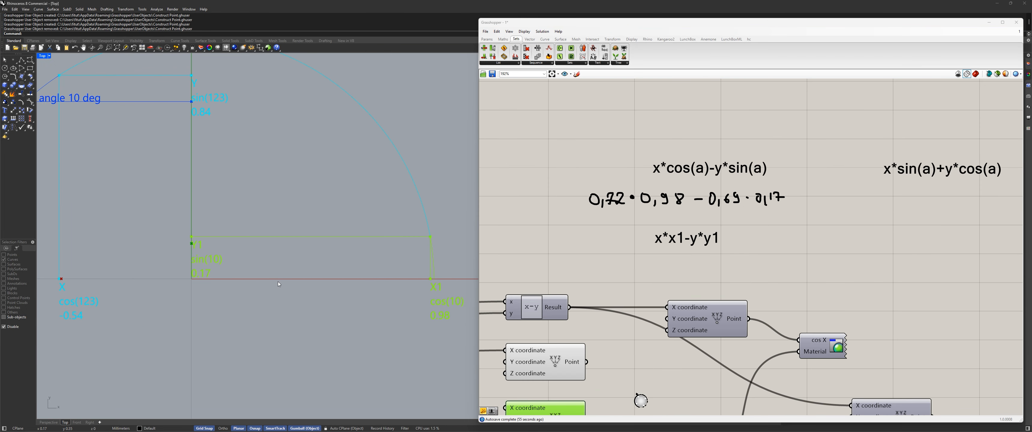
{"action": "right_click_drag", "start_coordinate": [222, 208], "coordinate": [324, 213]}
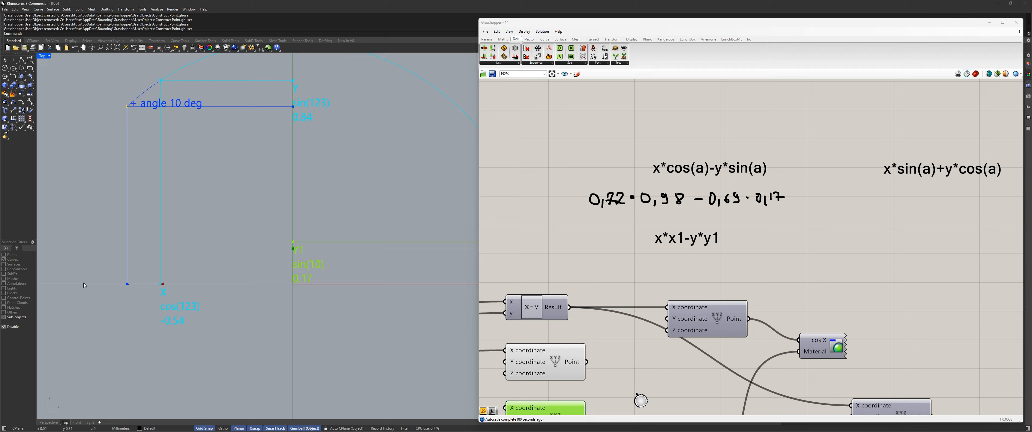
{"action": "scroll", "coordinate": [601, 300], "scroll_direction": "down", "scroll_amount": 5}
{"action": "right_click_drag", "start_coordinate": [601, 300], "coordinate": [602, 159]}
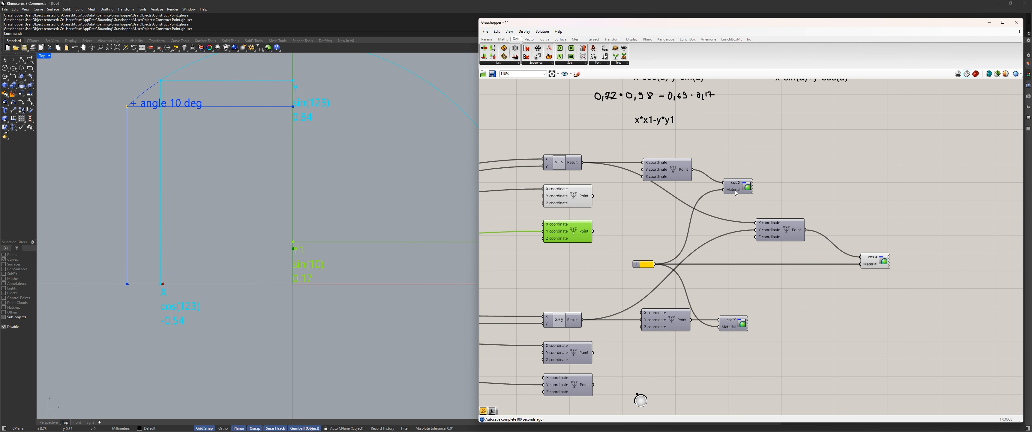
Step: Turn on the preview of the cos X component fed by the x-y Construct Point and inspect its point beside the X label
{"action": "left_click", "coordinate": [731, 190]}
{"action": "scroll", "coordinate": [147, 281], "scroll_direction": "up", "scroll_amount": 3}
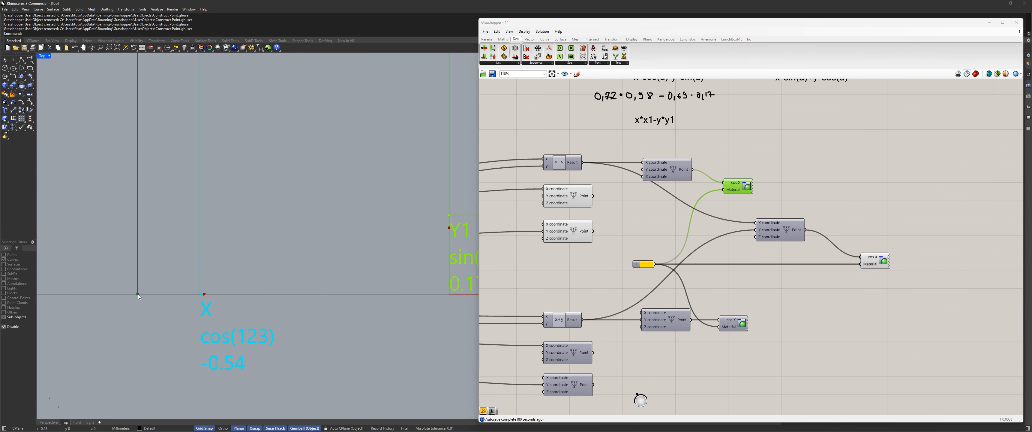
{"action": "scroll", "coordinate": [282, 358], "scroll_direction": "down", "scroll_amount": 4}
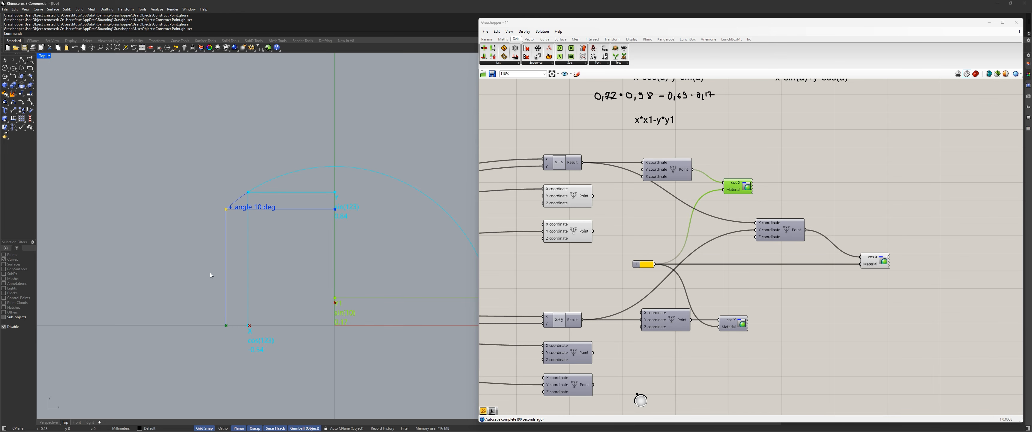
{"action": "left_click", "coordinate": [690, 131]}
{"action": "right_click_drag", "start_coordinate": [749, 105], "coordinate": [706, 193]}
{"action": "right_click_drag", "start_coordinate": [669, 266], "coordinate": [678, 232]}
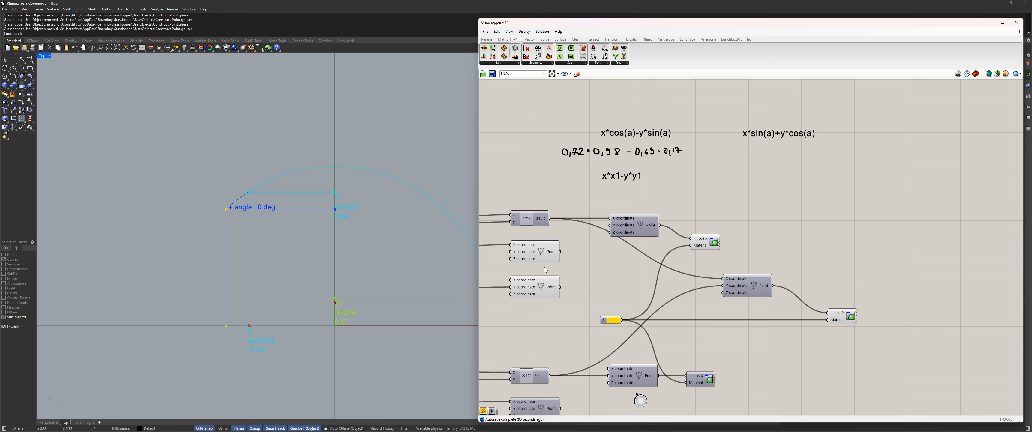
Step: Turn off the previews of the two Construct Points below the x-y component and of the cos X component fed by x-y
{"action": "scroll", "coordinate": [425, 321], "scroll_direction": "up", "scroll_amount": 2}
{"action": "right_click_drag", "start_coordinate": [301, 277], "coordinate": [222, 273]}
{"action": "right_click_drag", "start_coordinate": [613, 327], "coordinate": [663, 249]}
{"action": "left_click_drag", "start_coordinate": [634, 244], "coordinate": [593, 176]}
{"action": "key", "text": "ctrl+q"}
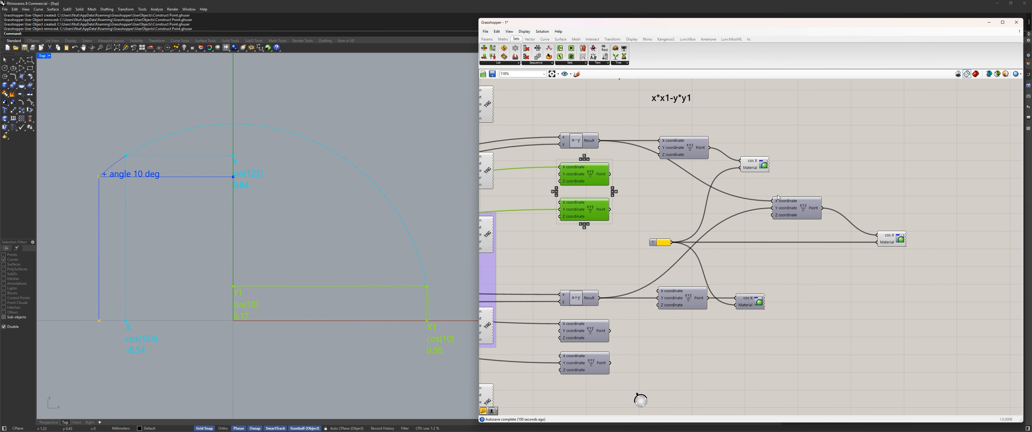
{"action": "left_click_drag", "start_coordinate": [777, 194], "coordinate": [754, 164]}
{"action": "key", "text": "ctrl+q"}
Step: Turn on the previews of the two Construct Points below the x+y component
{"action": "left_click", "coordinate": [616, 276]}
{"action": "left_click", "coordinate": [588, 330]}
{"action": "scroll", "coordinate": [574, 267], "scroll_direction": "down", "scroll_amount": 2}
{"action": "right_click_drag", "start_coordinate": [574, 267], "coordinate": [612, 288]}
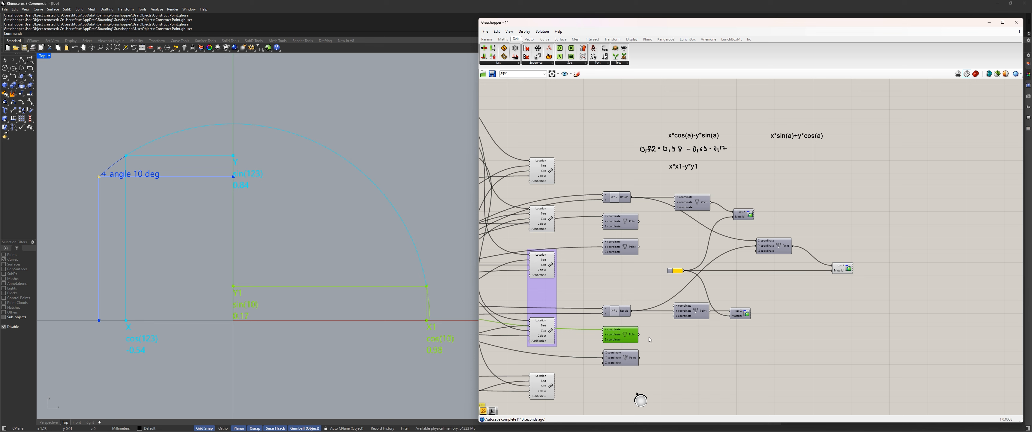
{"action": "key", "text": "ctrl+q"}
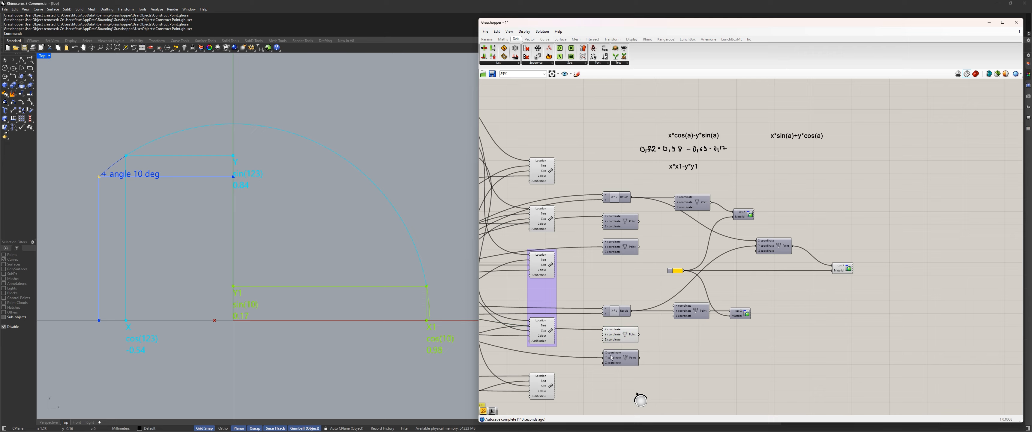
{"action": "left_click", "coordinate": [612, 358]}
{"action": "key", "text": "ctrl+q"}
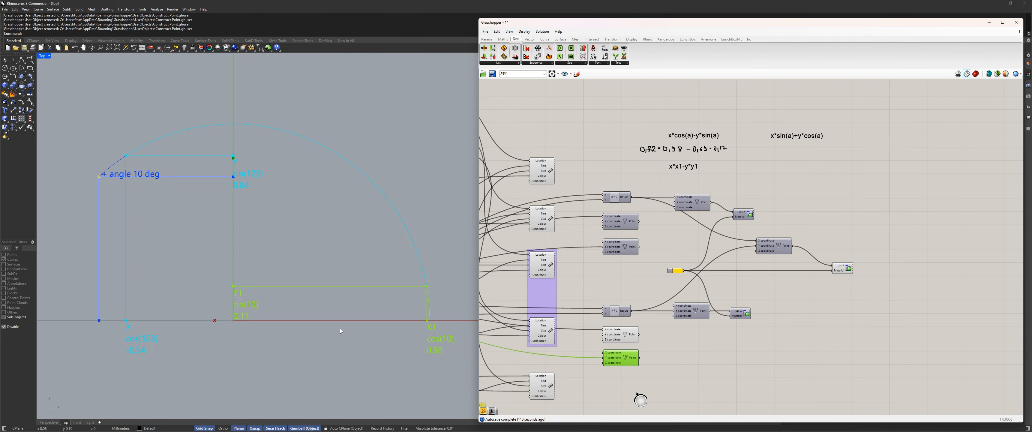
Step: Compare the two Construct Points below x+y with the Y label, the origin and the rotated point's height in the diagram
{"action": "scroll", "coordinate": [238, 168], "scroll_direction": "up", "scroll_amount": 3}
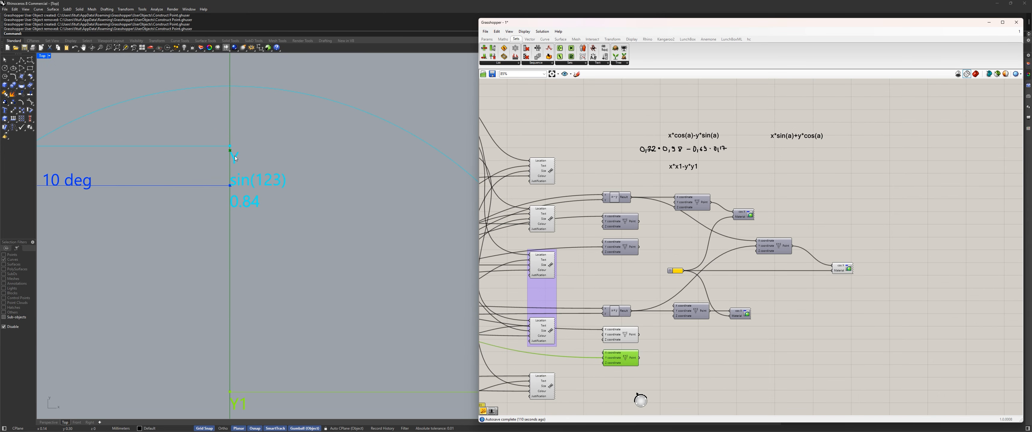
{"action": "scroll", "coordinate": [728, 182], "scroll_direction": "down", "scroll_amount": 4}
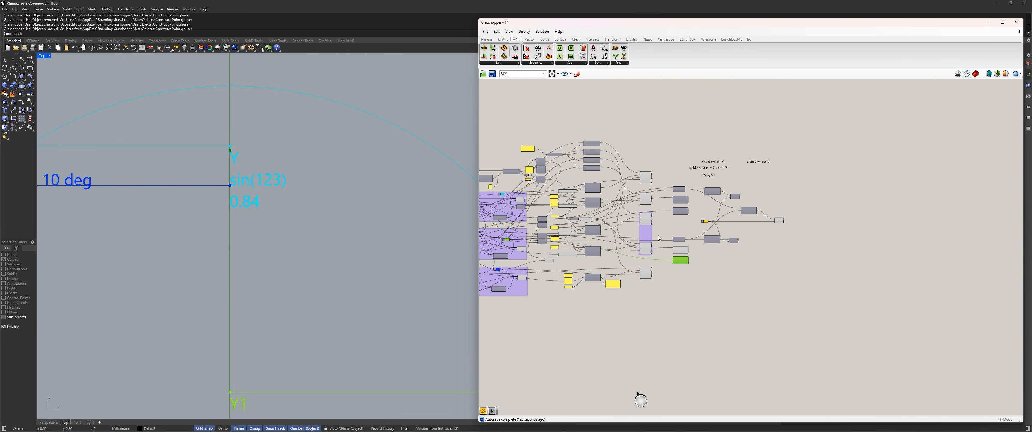
{"action": "right_click_drag", "start_coordinate": [336, 311], "coordinate": [346, 274]}
{"action": "scroll", "coordinate": [346, 273], "scroll_direction": "down", "scroll_amount": 3}
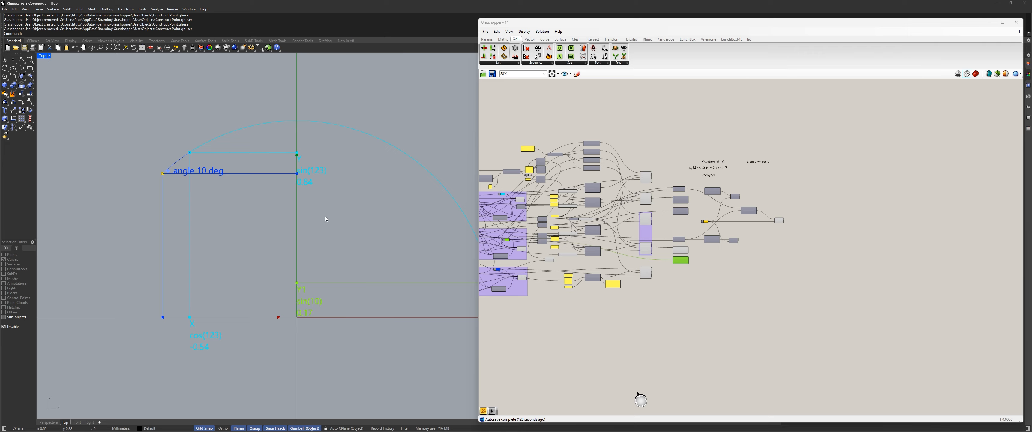
{"action": "scroll", "coordinate": [369, 200], "scroll_direction": "up", "scroll_amount": 3}
{"action": "scroll", "coordinate": [294, 203], "scroll_direction": "down", "scroll_amount": 2}
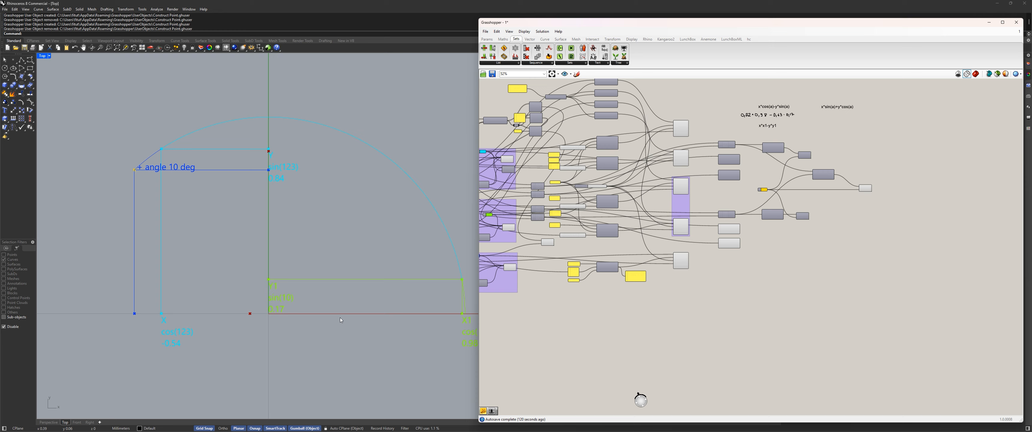
{"action": "scroll", "coordinate": [263, 318], "scroll_direction": "up", "scroll_amount": 2}
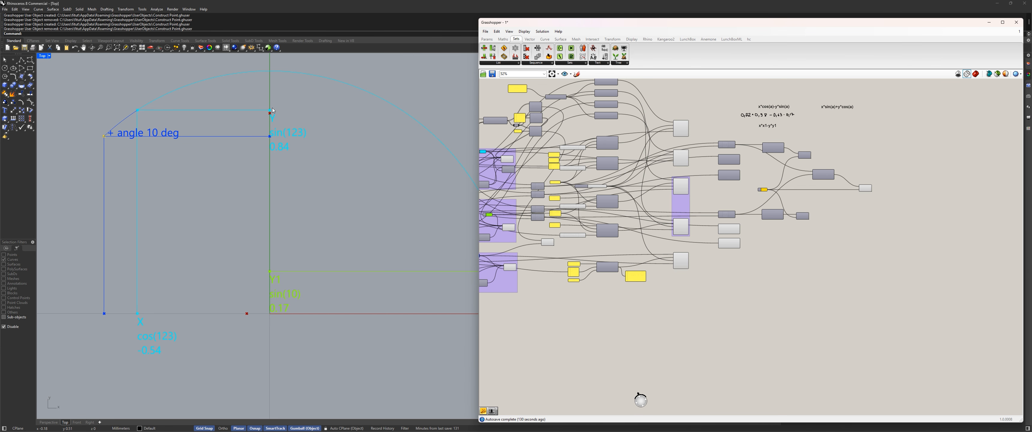
Step: Turn on the preview of the cos X component fed by x+y, keeping its source Construct Point hidden
{"action": "scroll", "coordinate": [816, 187], "scroll_direction": "up", "scroll_amount": 4}
{"action": "left_click", "coordinate": [733, 238]}
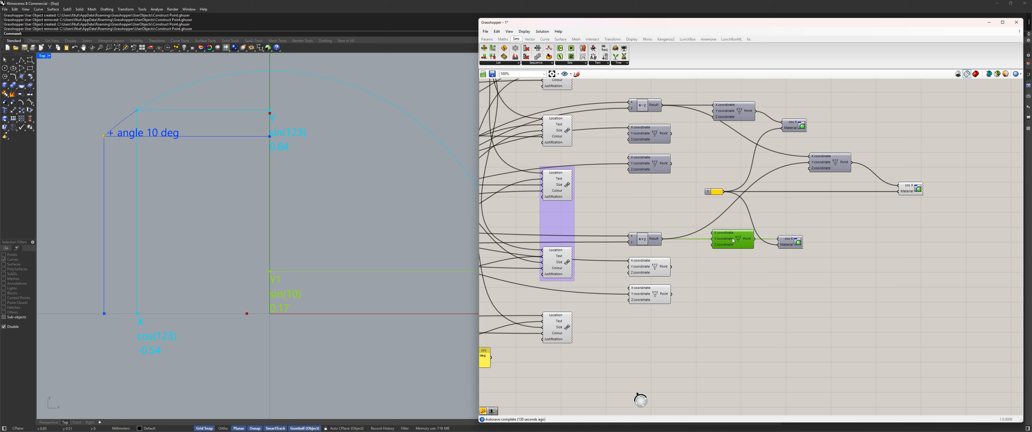
{"action": "left_click", "coordinate": [869, 241]}
{"action": "left_click", "coordinate": [790, 242]}
{"action": "key", "text": "ctrl+q"}
{"action": "left_click", "coordinate": [829, 301]}
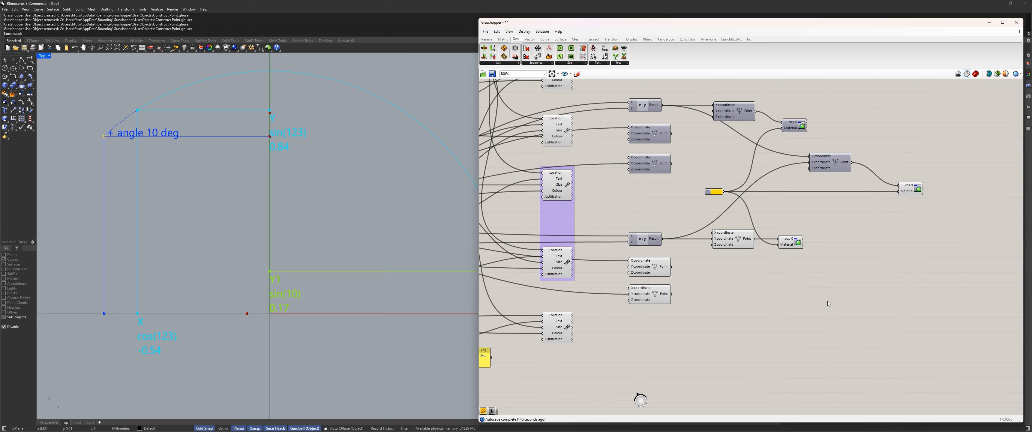
{"action": "left_click_drag", "start_coordinate": [736, 255], "coordinate": [729, 243]}
{"action": "key", "text": "ctrl+q"}
{"action": "left_click", "coordinate": [701, 308]}
Step: Turn off the previews of the two Construct Points below the x+y component
{"action": "left_click_drag", "start_coordinate": [674, 334], "coordinate": [617, 262]}
{"action": "key", "text": "ctrl+q"}
{"action": "left_click", "coordinate": [734, 323]}
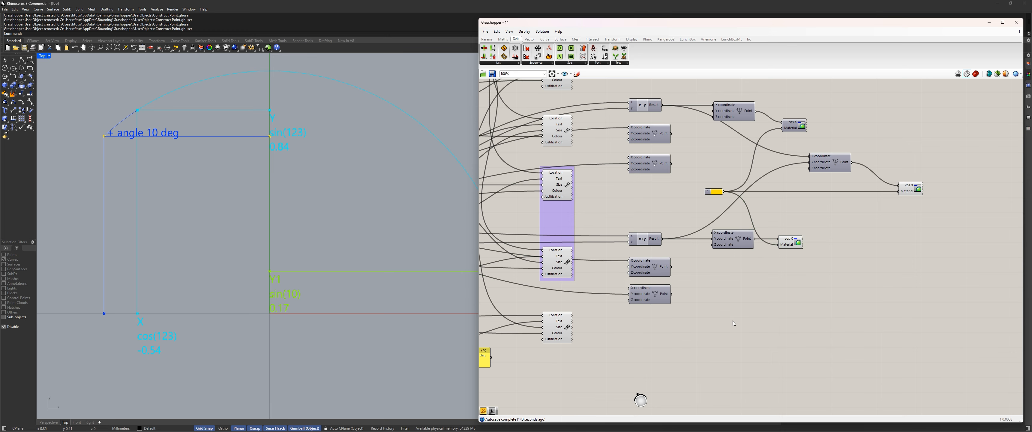
Step: Turn on the preview of the cos X component fed by the x-y Construct Point and check both projected points in the diagram
{"action": "scroll", "coordinate": [711, 224], "scroll_direction": "down", "scroll_amount": 2}
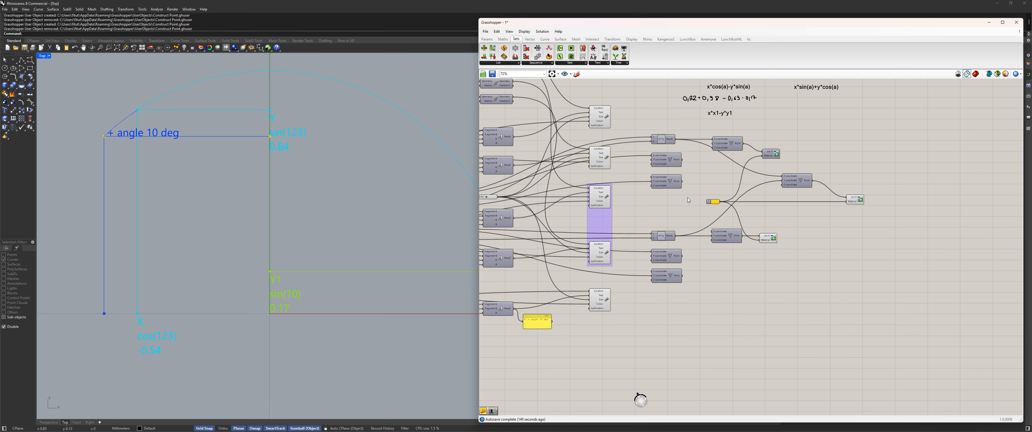
{"action": "right_click_drag", "start_coordinate": [678, 201], "coordinate": [725, 204]}
{"action": "scroll", "coordinate": [745, 167], "scroll_direction": "up", "scroll_amount": 3}
{"action": "left_click_drag", "start_coordinate": [891, 158], "coordinate": [872, 137]}
{"action": "key", "text": "ctrl+q"}
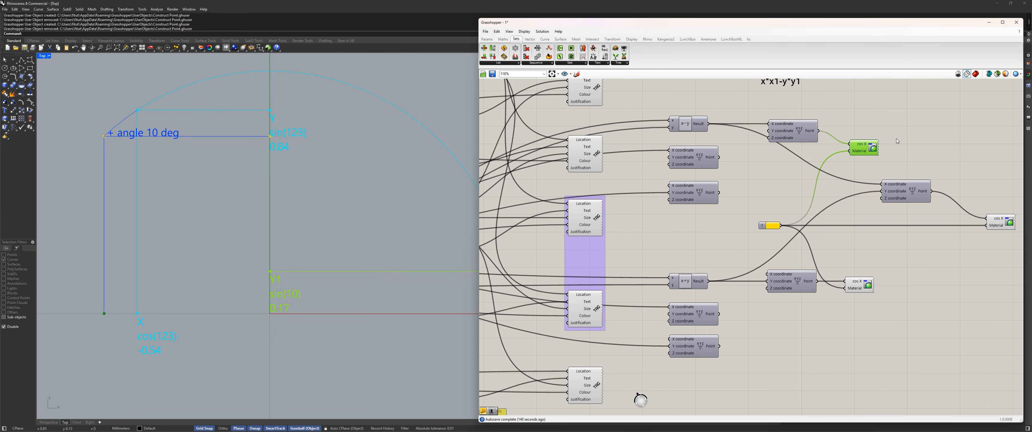
{"action": "left_click", "coordinate": [923, 142]}
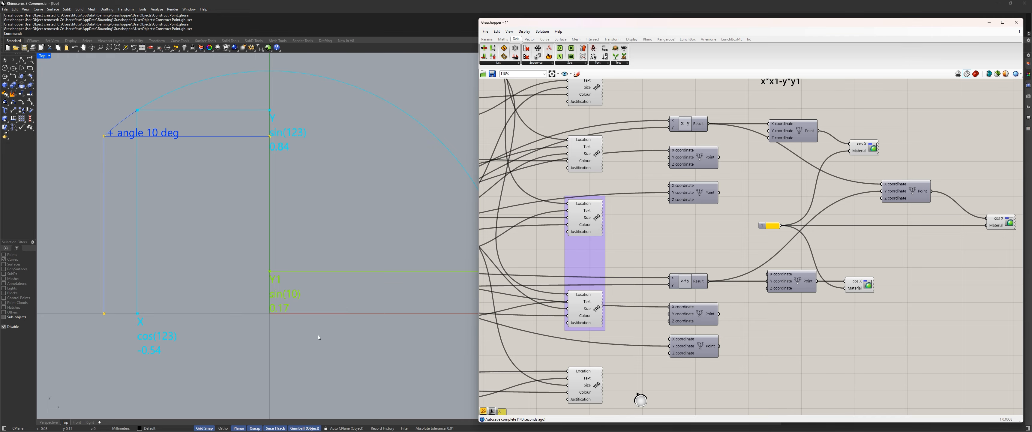
{"action": "scroll", "coordinate": [320, 204], "scroll_direction": "down", "scroll_amount": 3}
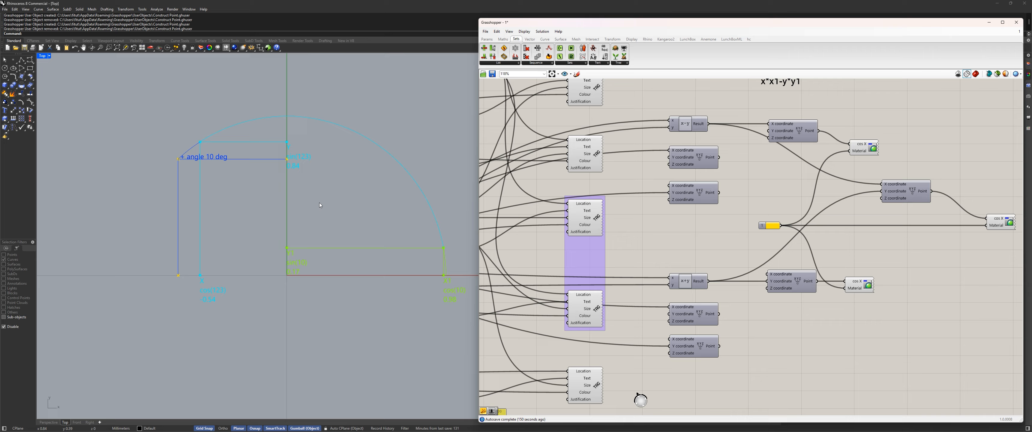
{"action": "scroll", "coordinate": [630, 164], "scroll_direction": "down", "scroll_amount": 2}
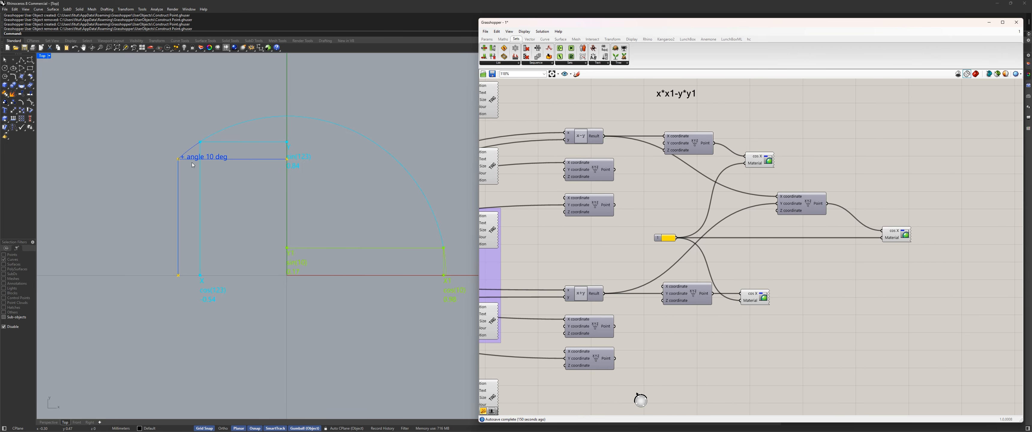
Step: Set the base_angle slider to 30 degrees
{"action": "right_click_drag", "start_coordinate": [629, 164], "coordinate": [1005, 184]}
{"action": "scroll", "coordinate": [898, 182], "scroll_direction": "down", "scroll_amount": 4}
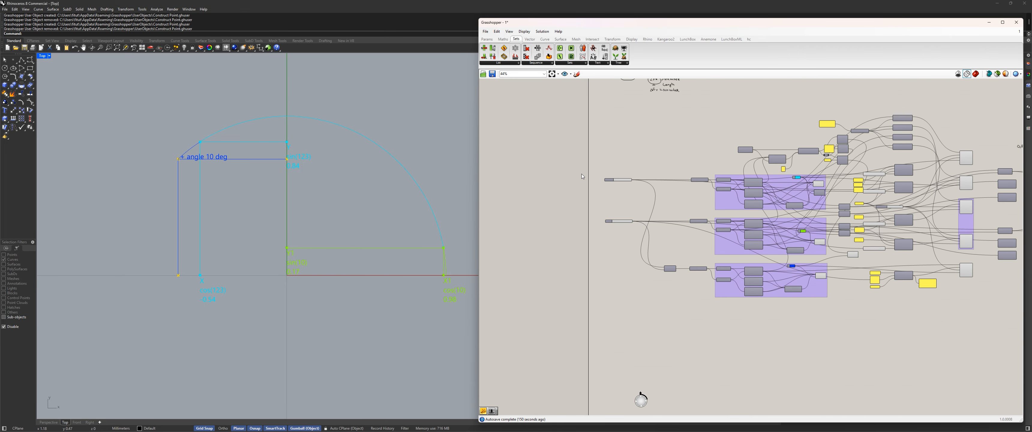
{"action": "scroll", "coordinate": [617, 183], "scroll_direction": "up", "scroll_amount": 8}
{"action": "mouse_move", "coordinate": [633, 177]}
{"action": "left_mouse_down"}
{"action": "mouse_move", "coordinate": [658, 177]}
{"action": "mouse_move", "coordinate": [619, 180]}
{"action": "left_mouse_up"}
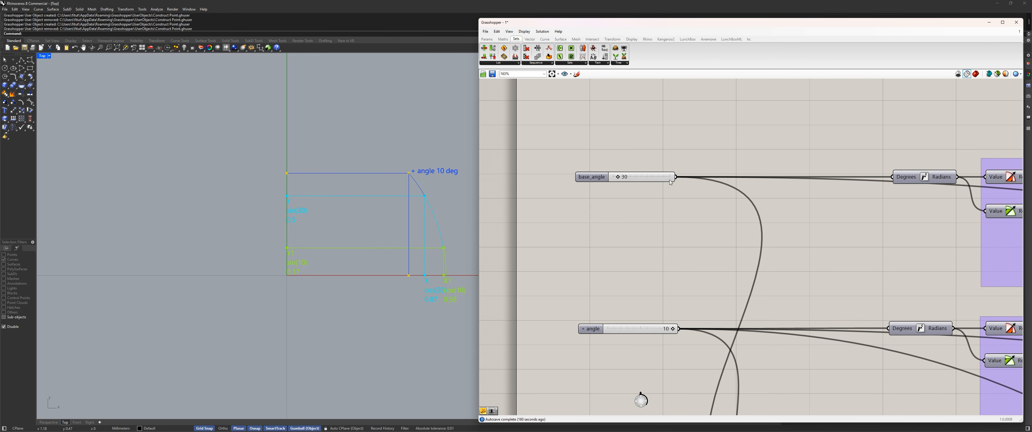
Step: Examine the x*cos(a)-y*sin(a) and x*sin(a)+y*cos(a) formulas, the handwritten calculation and the x*x1-y*y1 note alongside the rotated diagram
{"action": "scroll", "coordinate": [717, 186], "scroll_direction": "down", "scroll_amount": 5}
{"action": "scroll", "coordinate": [720, 191], "scroll_direction": "down", "scroll_amount": 4}
{"action": "scroll", "coordinate": [794, 192], "scroll_direction": "up", "scroll_amount": 7}
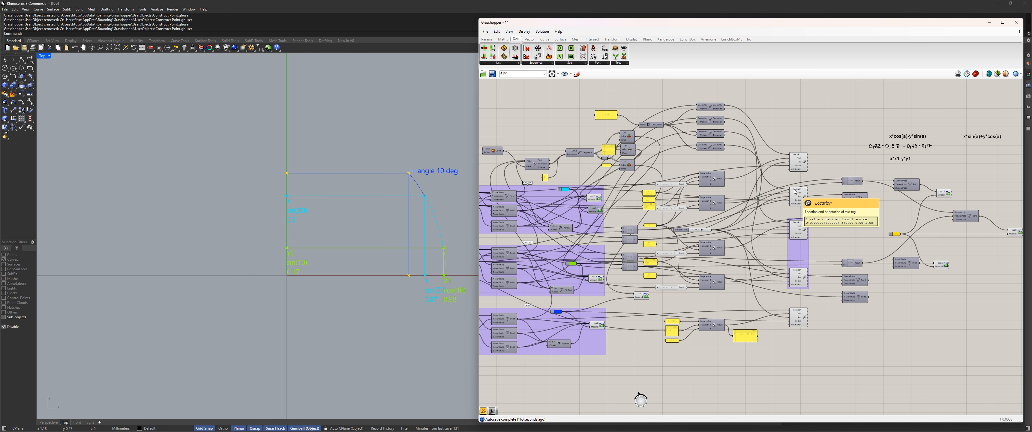
{"action": "scroll", "coordinate": [803, 177], "scroll_direction": "down", "scroll_amount": 2}
{"action": "right_click_drag", "start_coordinate": [863, 163], "coordinate": [750, 213]}
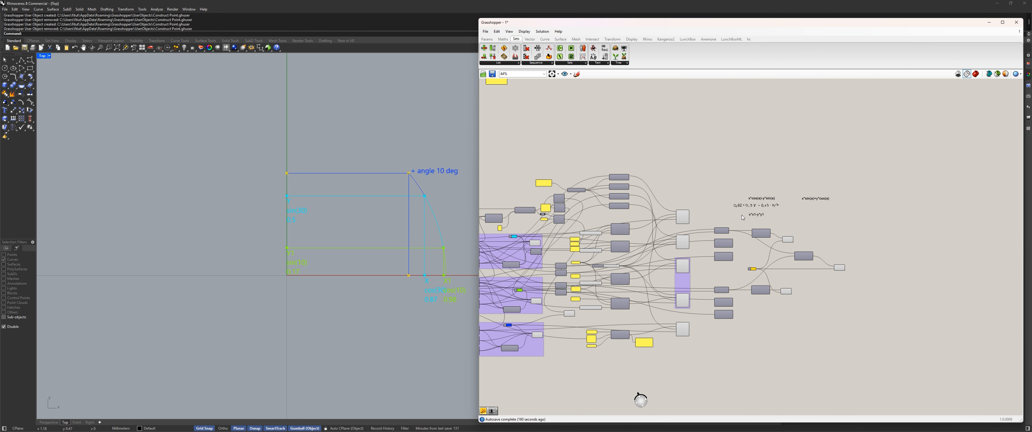
{"action": "scroll", "coordinate": [750, 213], "scroll_direction": "up", "scroll_amount": 2}
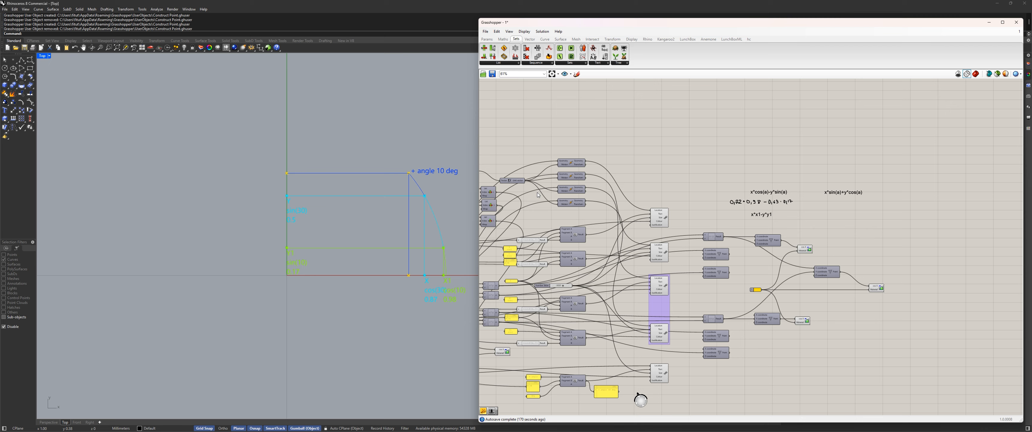
{"action": "scroll", "coordinate": [781, 237], "scroll_direction": "up", "scroll_amount": 2}
{"action": "scroll", "coordinate": [777, 234], "scroll_direction": "up", "scroll_amount": 2}
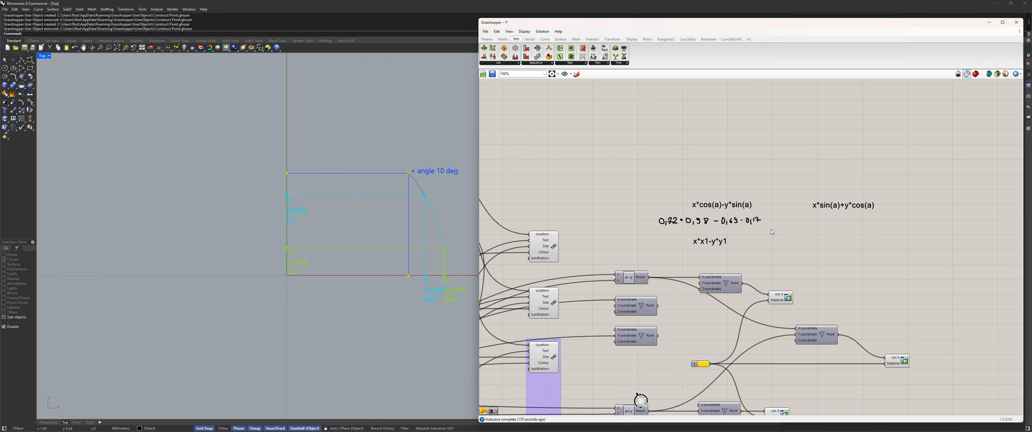
{"action": "scroll", "coordinate": [775, 228], "scroll_direction": "up", "scroll_amount": 4}
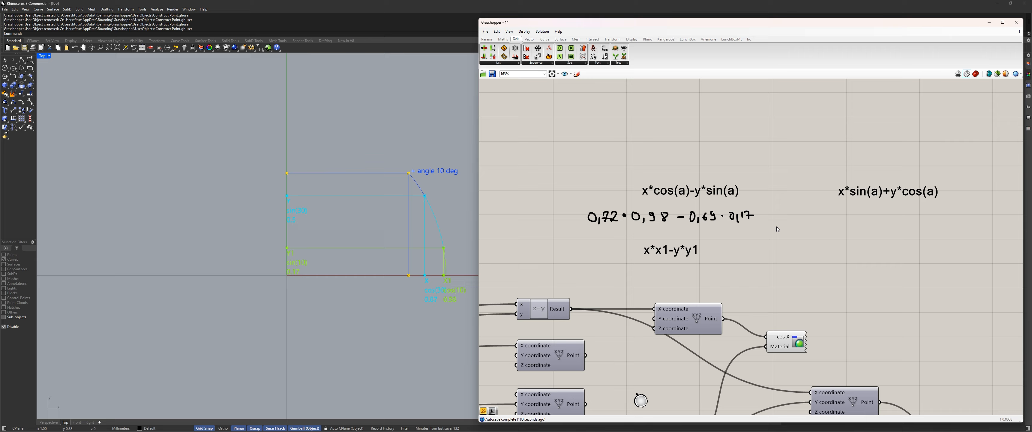
{"action": "left_click_drag", "start_coordinate": [807, 283], "coordinate": [588, 200]}
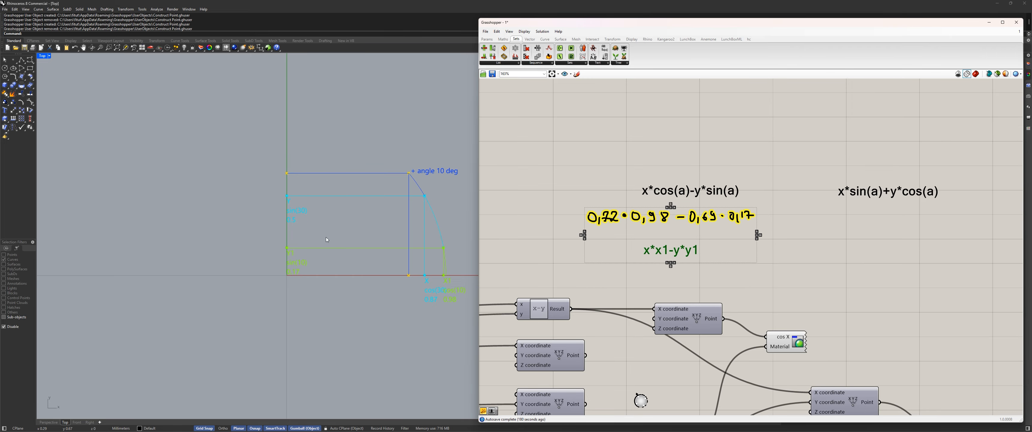
{"action": "left_click", "coordinate": [606, 238]}
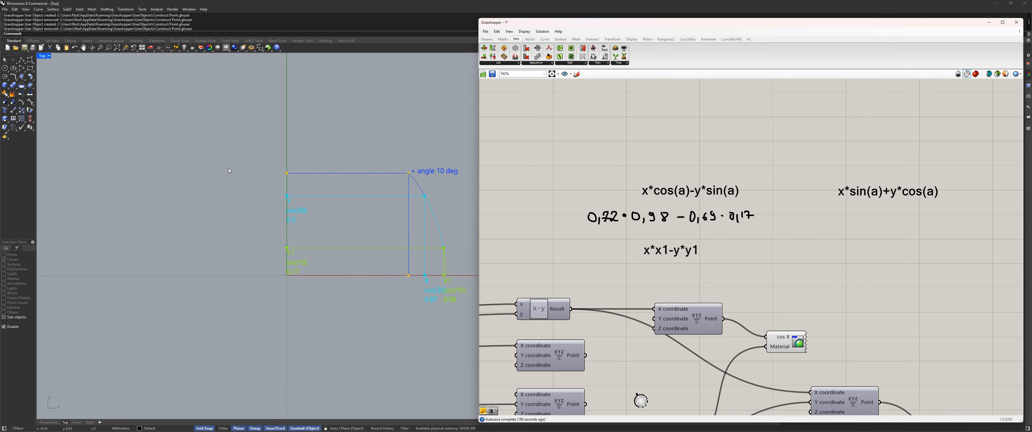
{"action": "scroll", "coordinate": [574, 320], "scroll_direction": "down", "scroll_amount": 6}
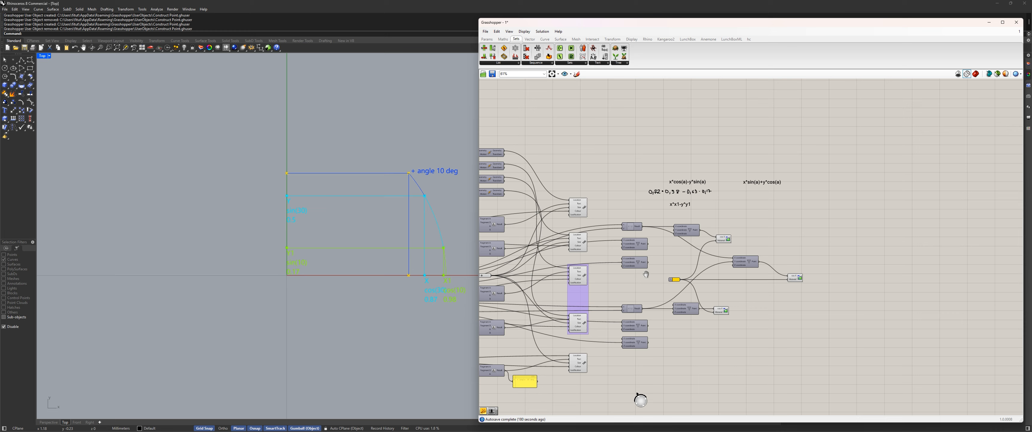
Step: Turn off the previews of the entire sine-and-cosine rotation diagram definition
{"action": "scroll", "coordinate": [666, 274], "scroll_direction": "down", "scroll_amount": 3}
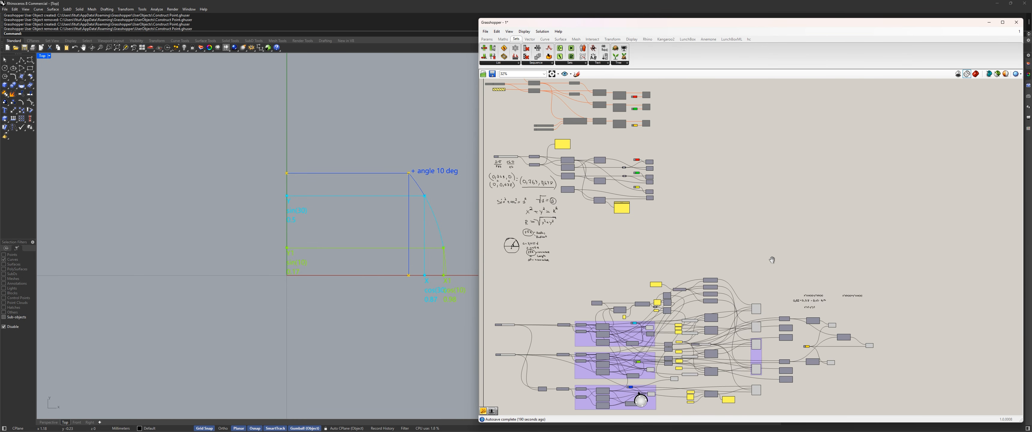
{"action": "mouse_move", "coordinate": [695, 163]}
{"action": "right_mouse_down"}
{"action": "mouse_move", "coordinate": [631, 228]}
{"action": "mouse_move", "coordinate": [601, 340]}
{"action": "right_mouse_up"}
{"action": "right_click_drag", "start_coordinate": [725, 131], "coordinate": [660, 242]}
{"action": "right_click_drag", "start_coordinate": [538, 86], "coordinate": [635, 202]}
{"action": "left_click_drag", "start_coordinate": [758, 297], "coordinate": [674, 179]}
{"action": "scroll", "coordinate": [690, 205], "scroll_direction": "down", "scroll_amount": 10}
{"action": "scroll", "coordinate": [690, 205], "scroll_direction": "up", "scroll_amount": 5}
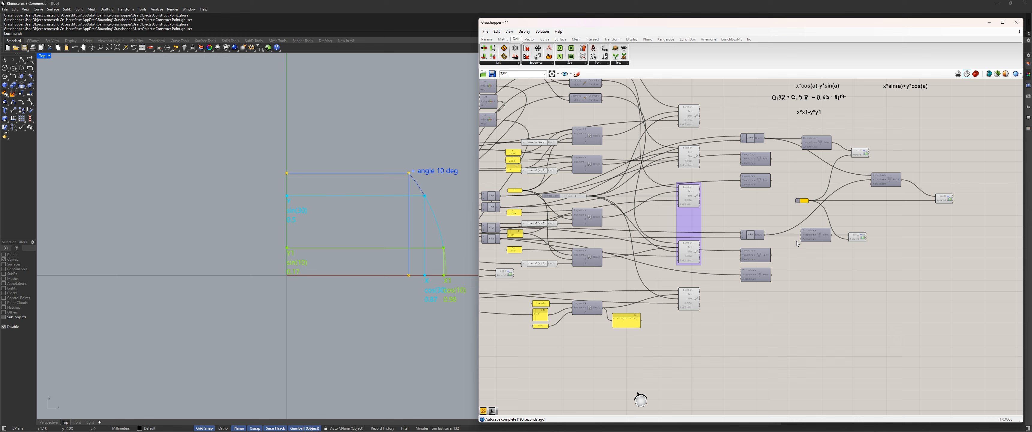
{"action": "scroll", "coordinate": [690, 206], "scroll_direction": "down", "scroll_amount": 3}
{"action": "left_click_drag", "start_coordinate": [924, 340], "coordinate": [571, 188]}
{"action": "middle_click", "coordinate": [784, 164]}
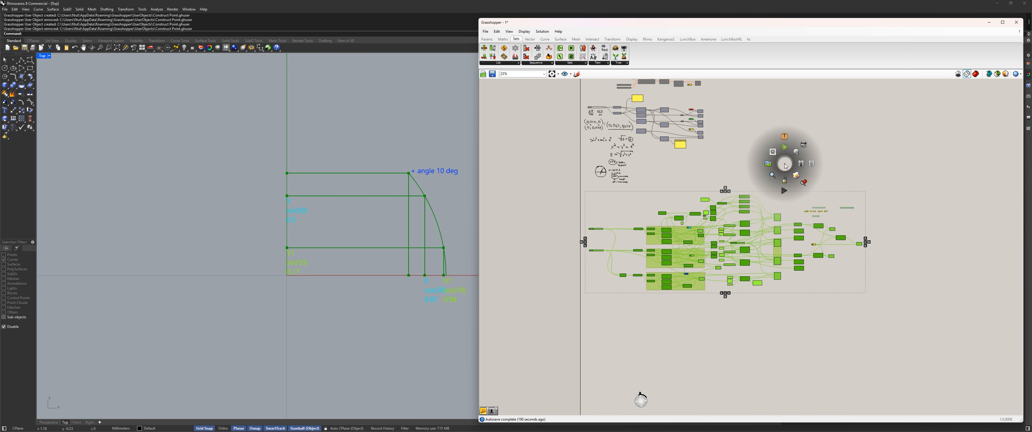
{"action": "left_click", "coordinate": [811, 163]}
{"action": "left_click", "coordinate": [767, 159]}
Step: Turn on the preview of the Construct Point fed by the two rotation expressions in the point-grid definition
{"action": "right_click_drag", "start_coordinate": [780, 125], "coordinate": [723, 328]}
{"action": "right_click_drag", "start_coordinate": [675, 108], "coordinate": [684, 292]}
{"action": "scroll", "coordinate": [641, 312], "scroll_direction": "up", "scroll_amount": 6}
{"action": "left_click_drag", "start_coordinate": [688, 278], "coordinate": [624, 221]}
{"action": "key", "text": "ctrl+q"}
{"action": "left_click", "coordinate": [764, 235]}
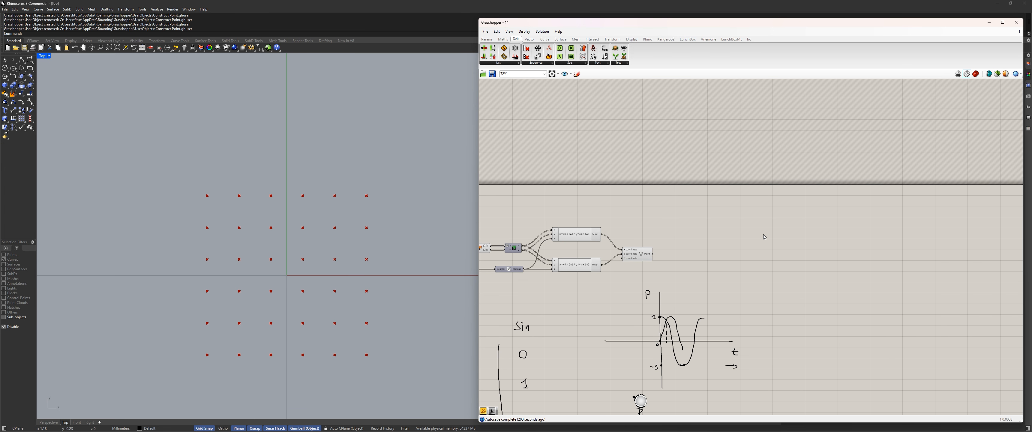
Step: Delete the separate chain of two number sliders, Series and Construct Point above the point-grid definition
{"action": "scroll", "coordinate": [717, 234], "scroll_direction": "down", "scroll_amount": 3}
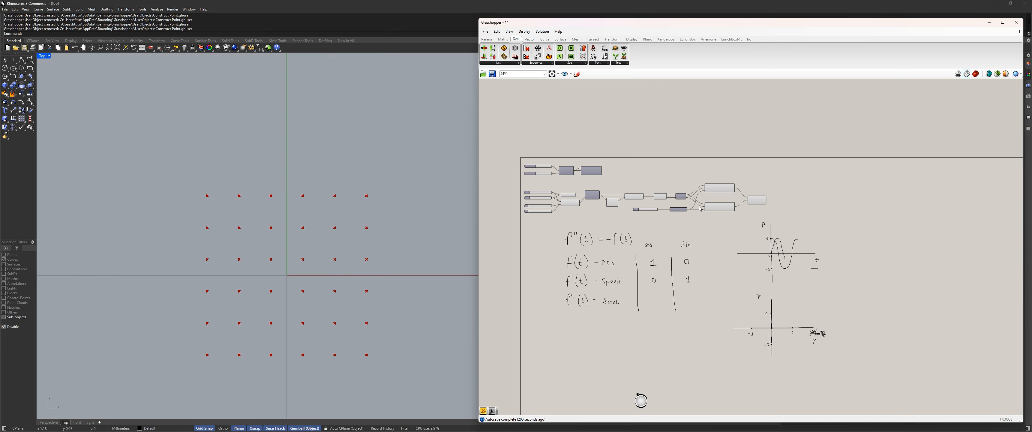
{"action": "scroll", "coordinate": [690, 203], "scroll_direction": "up", "scroll_amount": 5}
{"action": "mouse_move", "coordinate": [576, 217]}
{"action": "left_mouse_down"}
{"action": "mouse_move", "coordinate": [585, 219]}
{"action": "mouse_move", "coordinate": [572, 218]}
{"action": "left_mouse_up"}
{"action": "right_click_drag", "start_coordinate": [585, 245], "coordinate": [838, 253]}
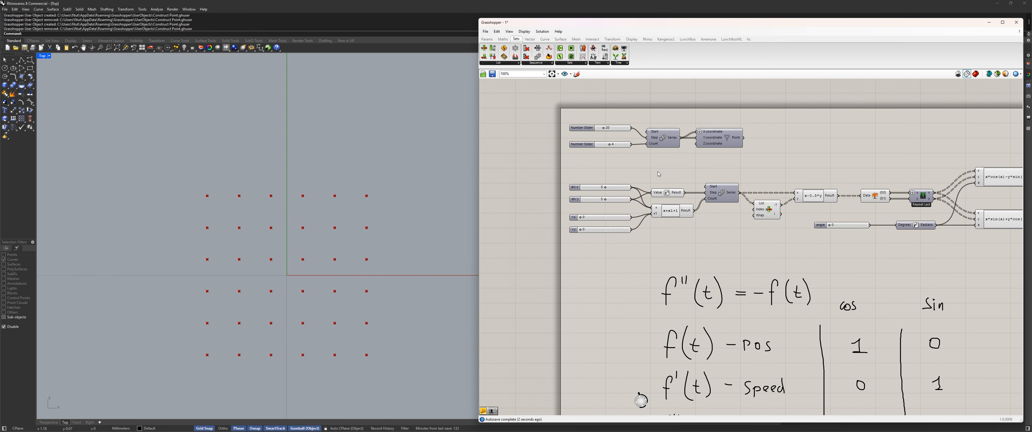
{"action": "right_click_drag", "start_coordinate": [658, 174], "coordinate": [627, 210]}
{"action": "left_click_drag", "start_coordinate": [754, 198], "coordinate": [490, 147]}
{"action": "key", "text": "Delete"}
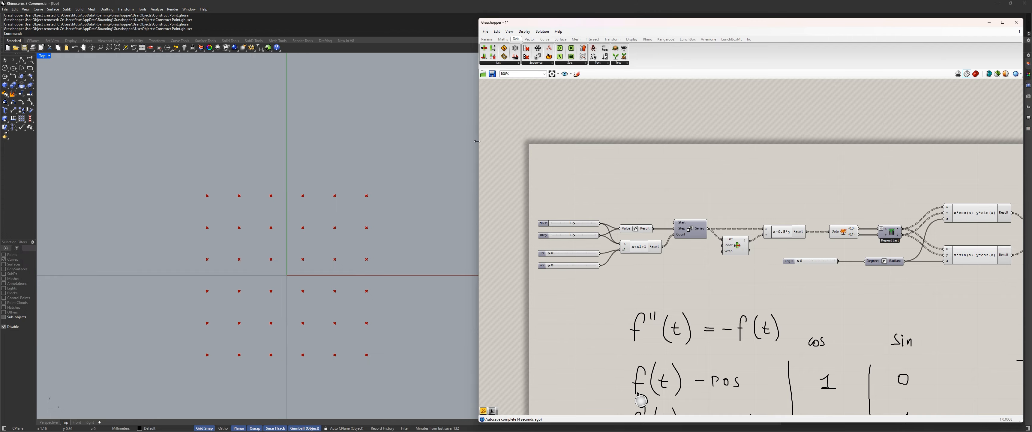
Step: Move the whole point-grid definition up, closer to the upper edge of the canvas
{"action": "scroll", "coordinate": [812, 210], "scroll_direction": "down", "scroll_amount": 4}
{"action": "left_click_drag", "start_coordinate": [819, 210], "coordinate": [513, 136]}
{"action": "scroll", "coordinate": [589, 162], "scroll_direction": "up", "scroll_amount": 2}
{"action": "left_click_drag", "start_coordinate": [616, 182], "coordinate": [616, 161]}
{"action": "left_click", "coordinate": [648, 217]}
{"action": "scroll", "coordinate": [649, 216], "scroll_direction": "down", "scroll_amount": 2}
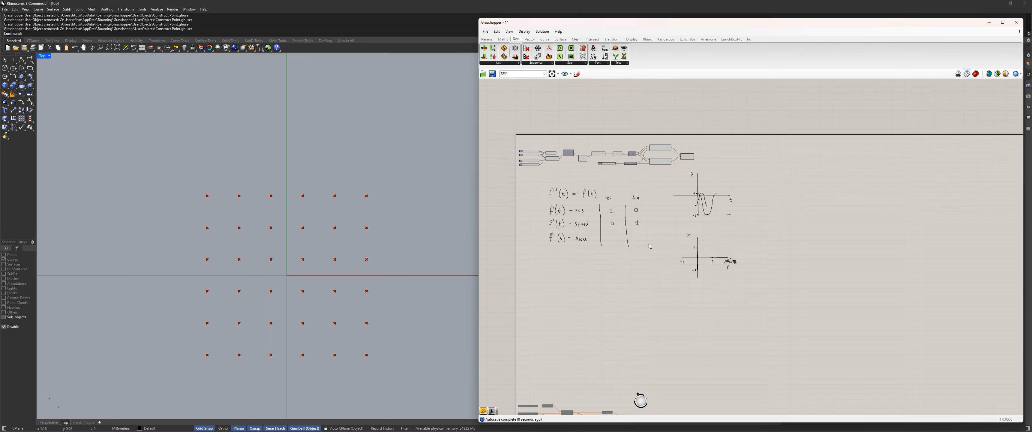
Step: Delete the handwritten derivative notes and wave graphs below the point-grid definition, and shift the definition slightly down and right
{"action": "left_click_drag", "start_coordinate": [799, 311], "coordinate": [575, 181]}
{"action": "key", "text": "Delete"}
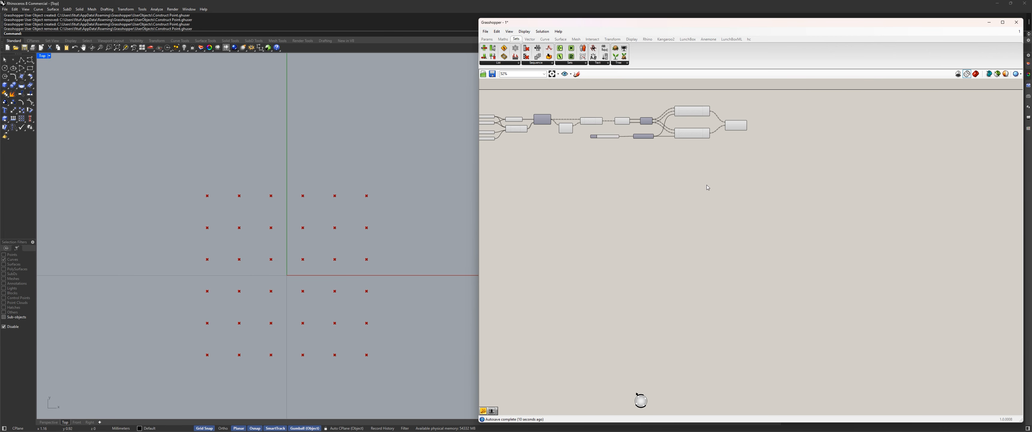
{"action": "right_click_drag", "start_coordinate": [737, 181], "coordinate": [805, 225]}
{"action": "mouse_move", "coordinate": [852, 242]}
{"action": "left_mouse_down"}
{"action": "mouse_move", "coordinate": [810, 215]}
{"action": "mouse_move", "coordinate": [505, 136]}
{"action": "left_mouse_up"}
{"action": "left_click_drag", "start_coordinate": [610, 163], "coordinate": [624, 177]}
{"action": "left_click", "coordinate": [863, 187]}
Step: Examine the x*cos(a)-y*sin(a) and x*sin(a)+y*cos(a) expressions and their angle slider alongside the point grid
{"action": "scroll", "coordinate": [863, 186], "scroll_direction": "up", "scroll_amount": 4}
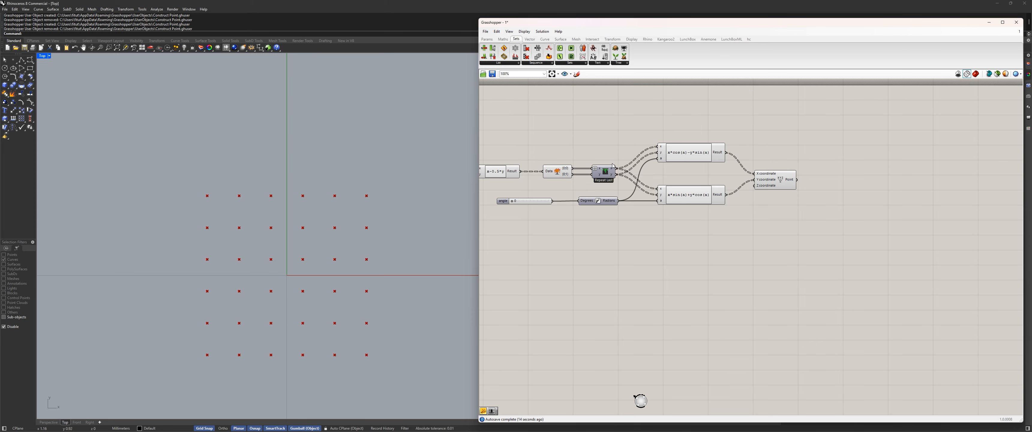
{"action": "right_click_drag", "start_coordinate": [602, 221], "coordinate": [644, 230]}
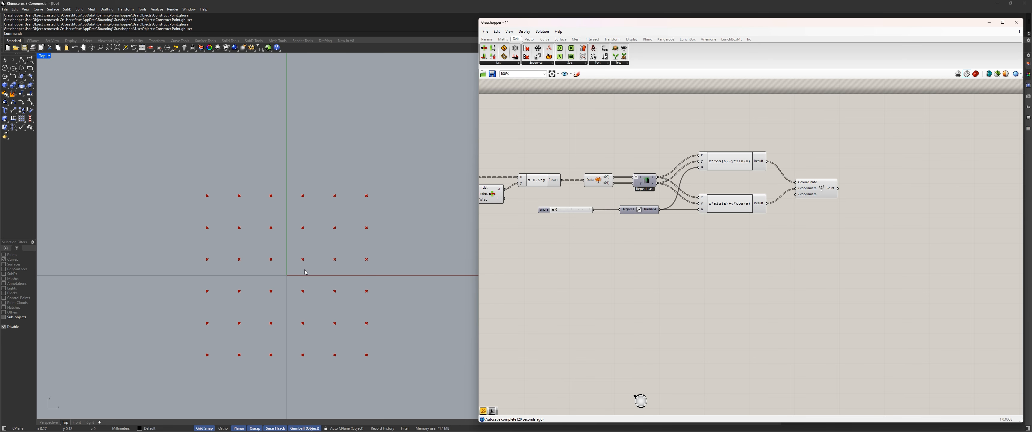
{"action": "scroll", "coordinate": [272, 207], "scroll_direction": "down", "scroll_amount": 5}
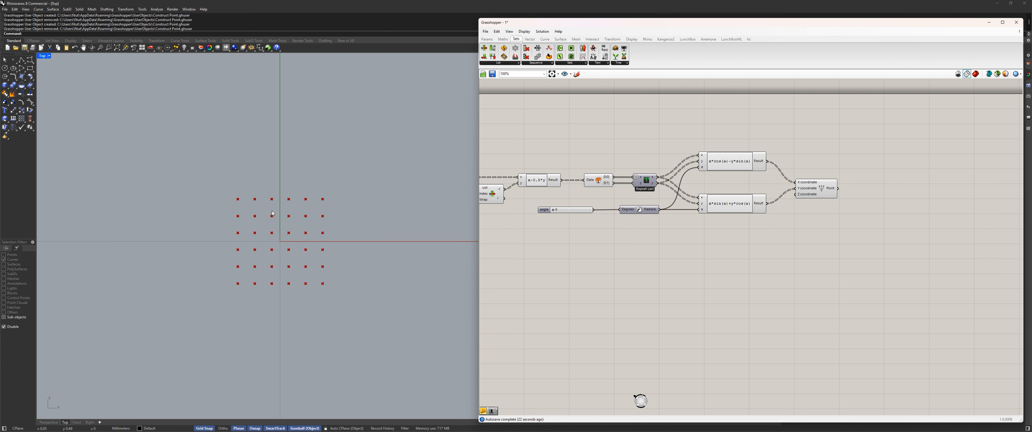
{"action": "scroll", "coordinate": [729, 186], "scroll_direction": "up", "scroll_amount": 3}
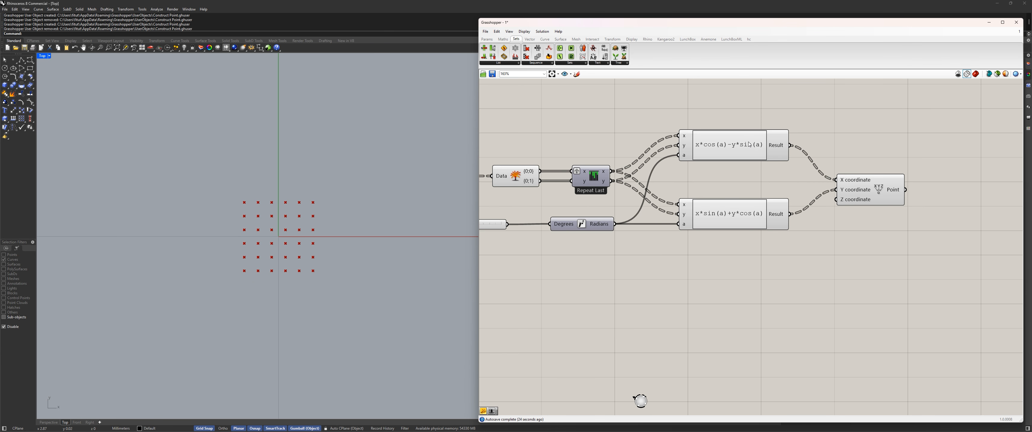
{"action": "right_click_drag", "start_coordinate": [652, 222], "coordinate": [721, 233]}
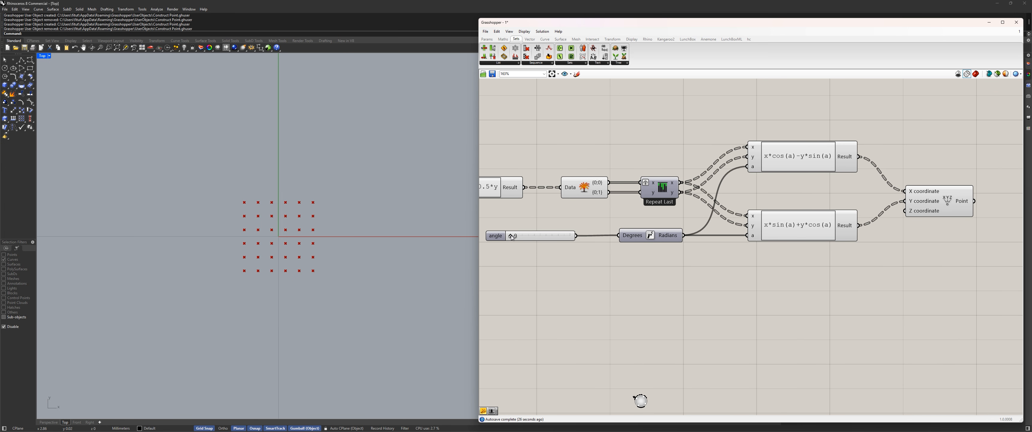
{"action": "left_click_drag", "start_coordinate": [513, 236], "coordinate": [402, 229]}
{"action": "scroll", "coordinate": [743, 216], "scroll_direction": "down", "scroll_amount": 4}
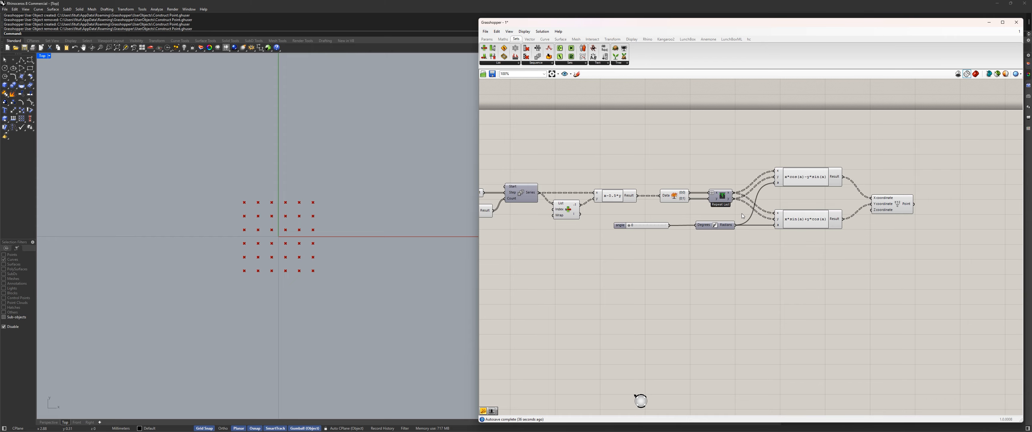